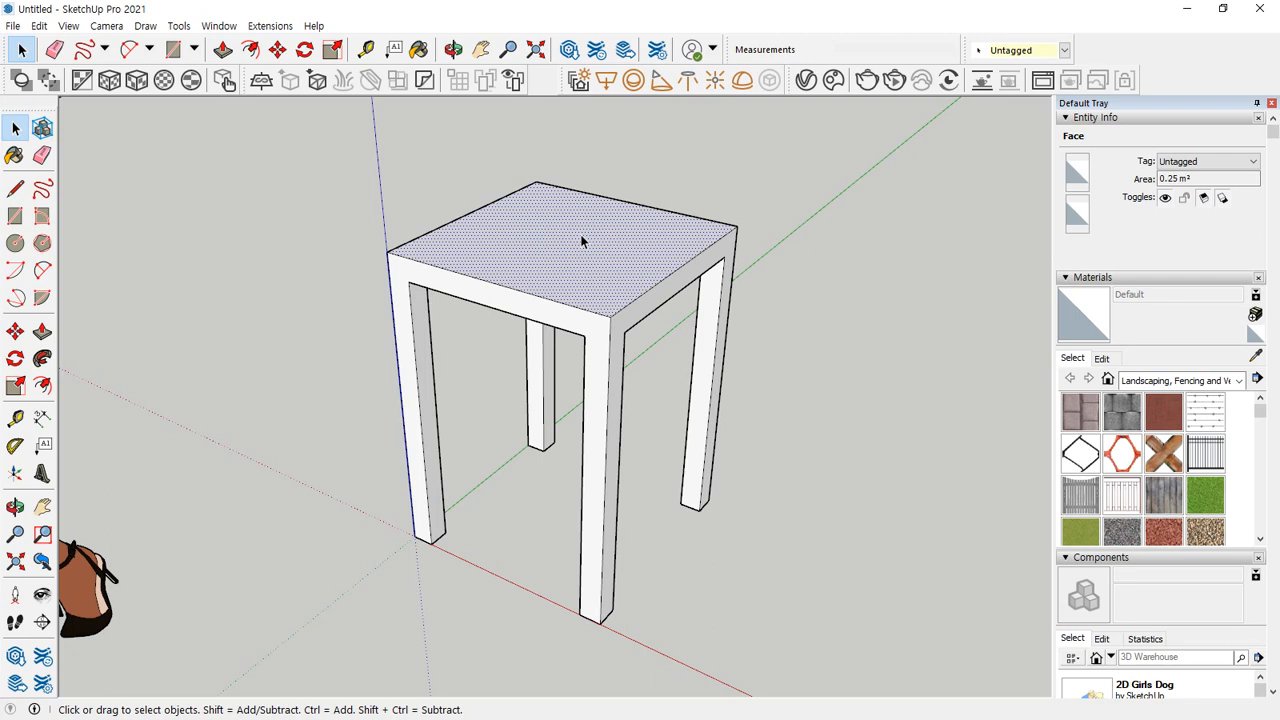
# Step: Select the table's top face together with its bounding edges
pyautogui.doubleClick(581, 238)
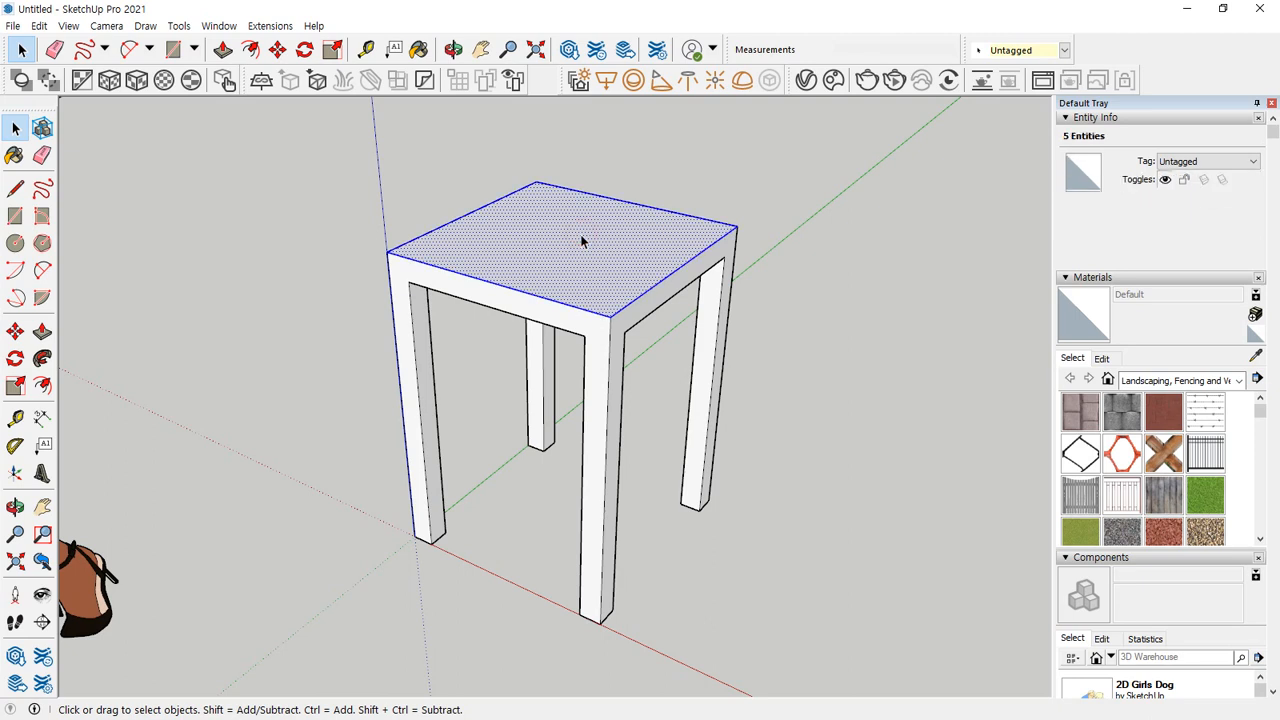
pyautogui.press('f')
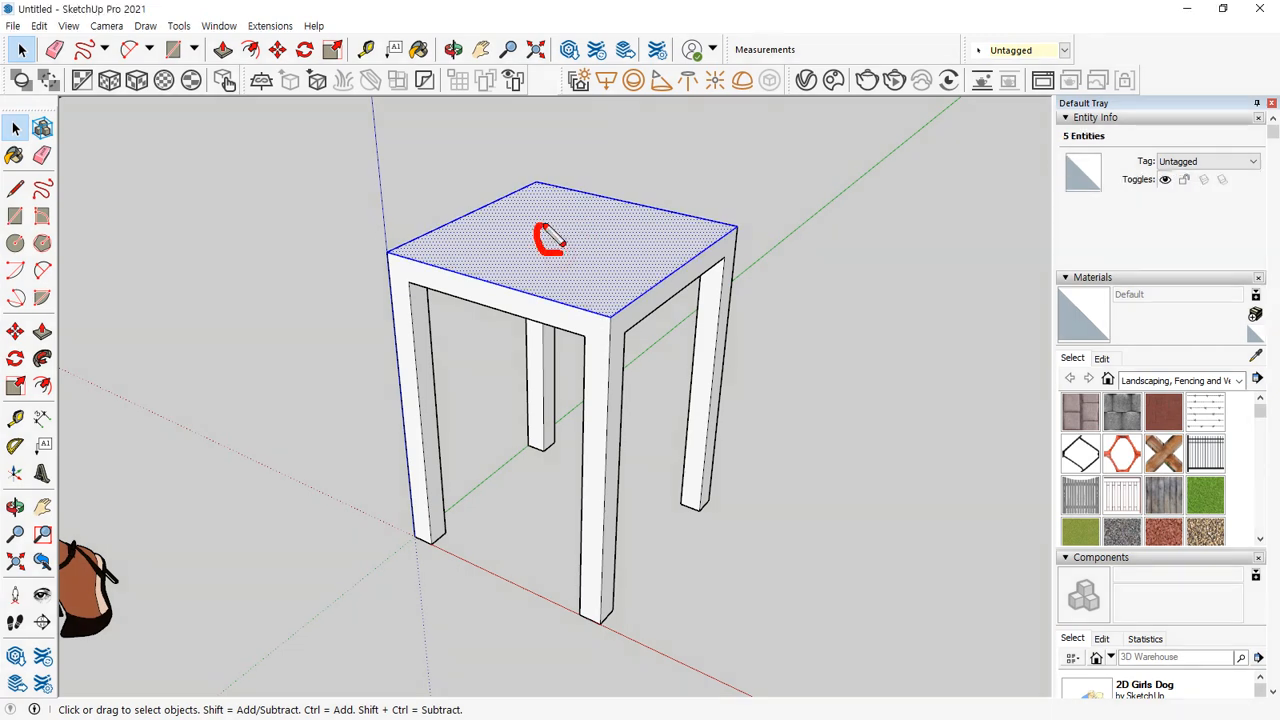
pyautogui.moveTo(556, 252)
pyautogui.mouseDown()
pyautogui.moveTo(495, 265)
pyautogui.moveTo(480, 213)
pyautogui.mouseUp()
pyautogui.moveTo(556, 244)
pyautogui.mouseDown()
pyautogui.moveTo(616, 212)
pyautogui.moveTo(608, 264)
pyautogui.mouseUp()
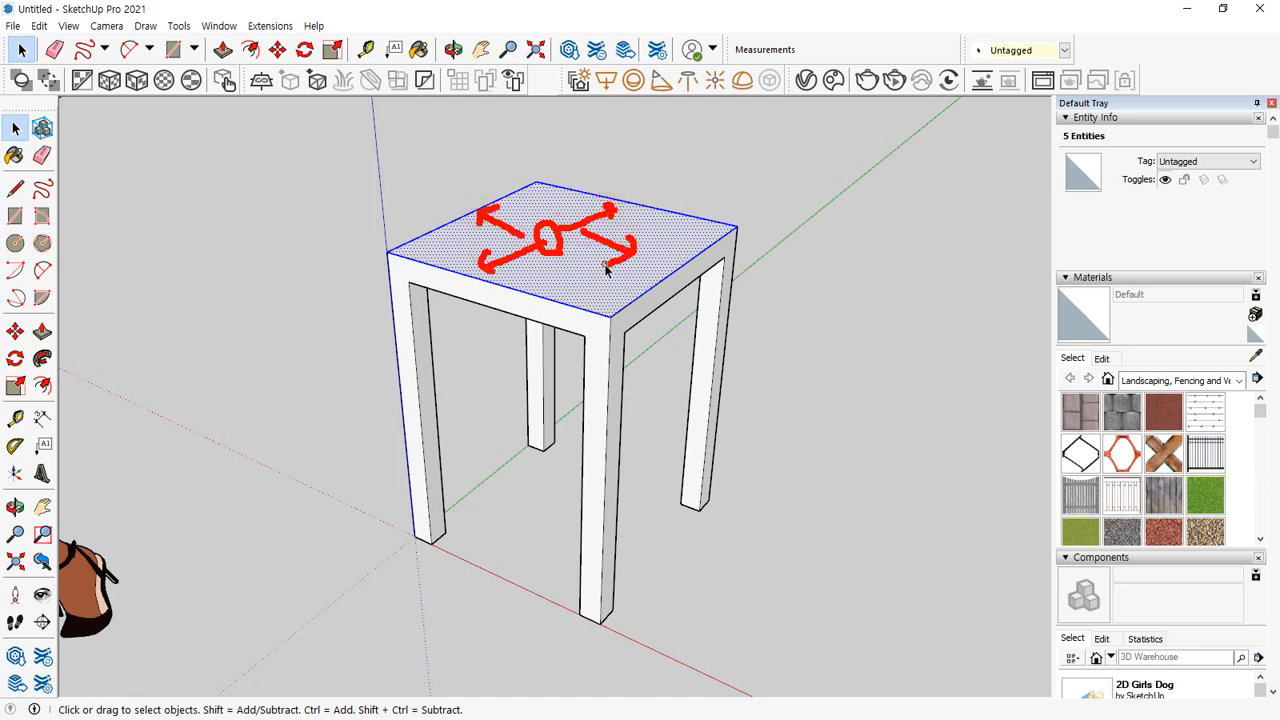
pyautogui.press('Escape')
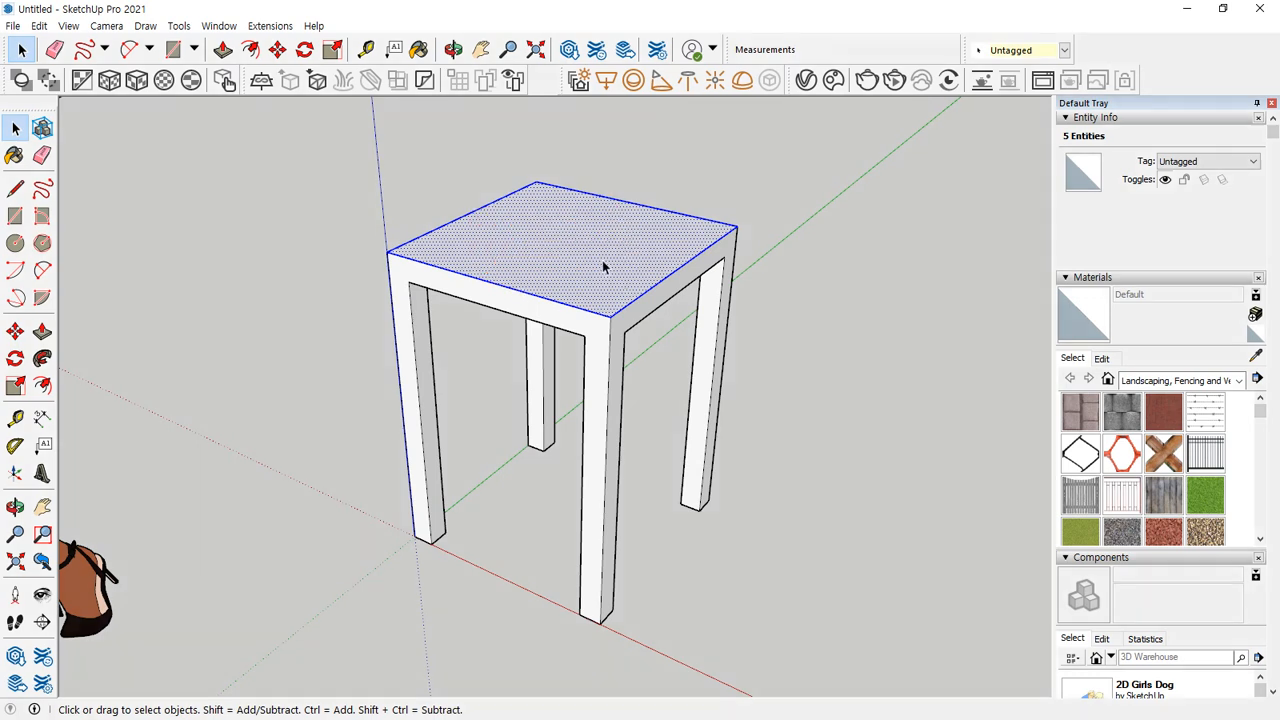
# Step: Select all connected geometry of the table and delete it
pyautogui.tripleClick(537, 230)
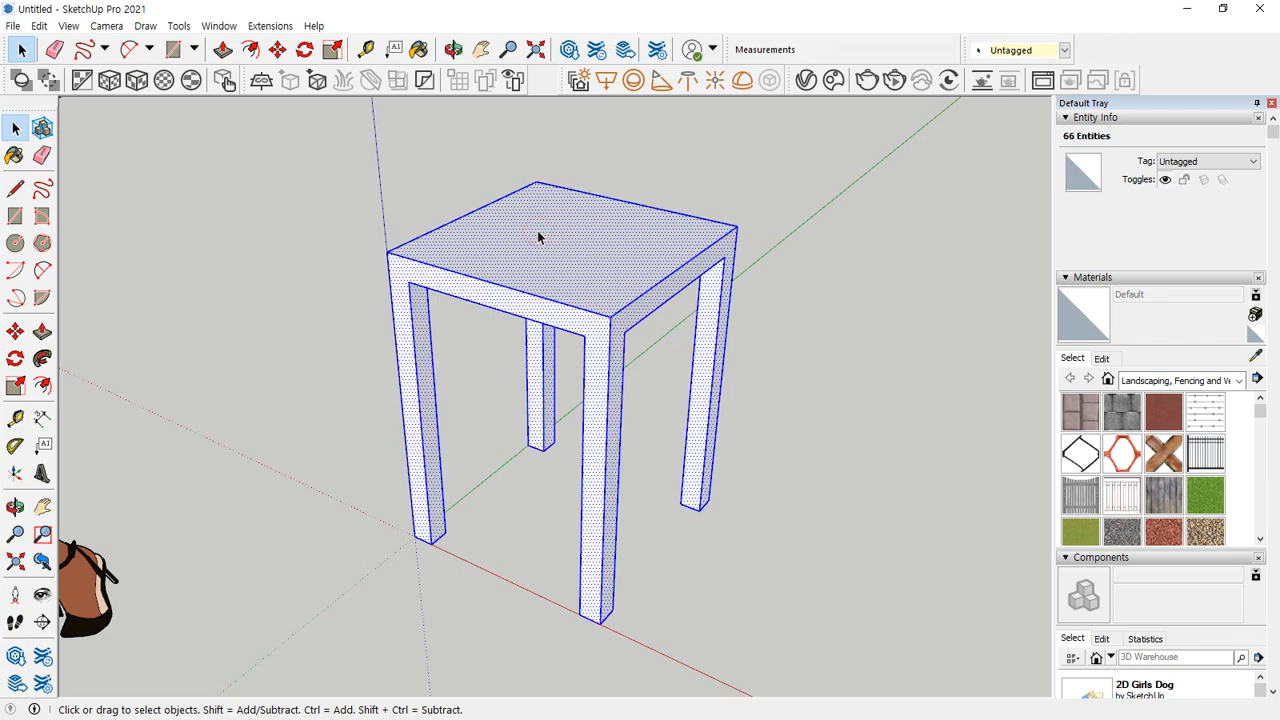
pyautogui.moveTo(672, 358); pyautogui.dragTo(720, 371, button='middle')
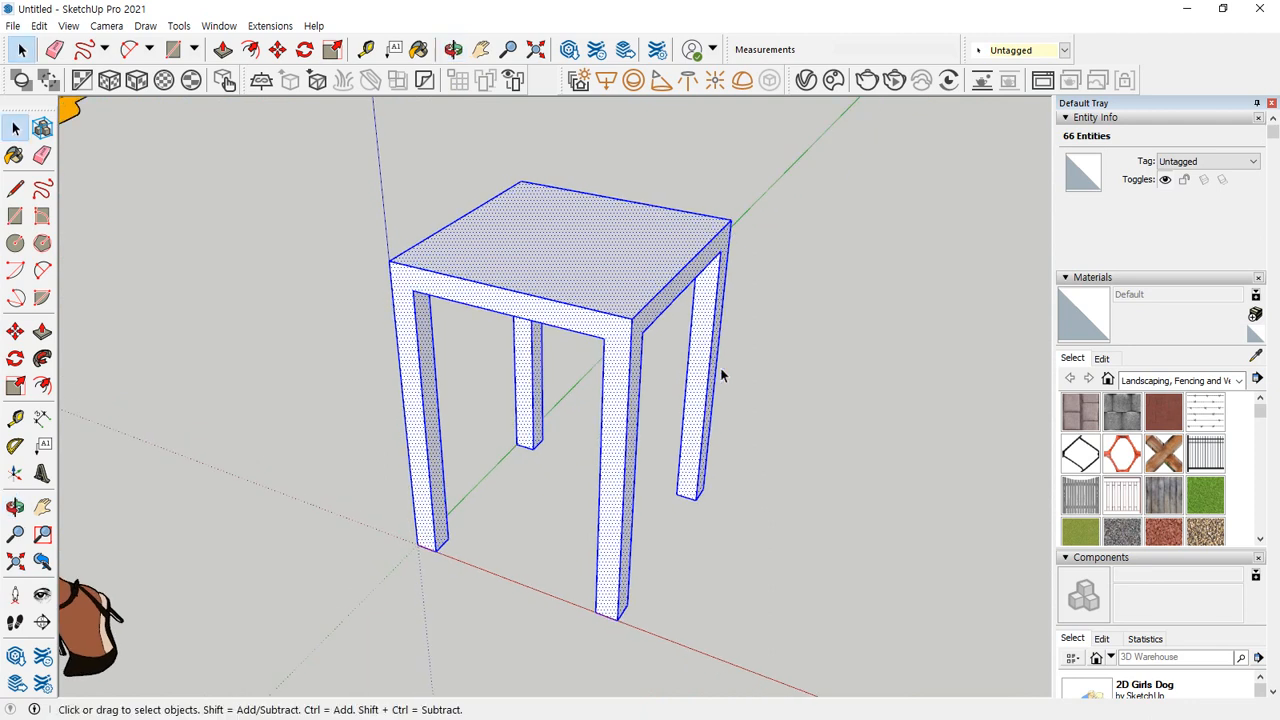
pyautogui.press('Delete')
# Step: Draw a ground rectangle about 510 by 571 mm from the origin and pull it up about 381 mm into a box
pyautogui.moveTo(666, 486); pyautogui.dragTo(561, 492, button='middle')
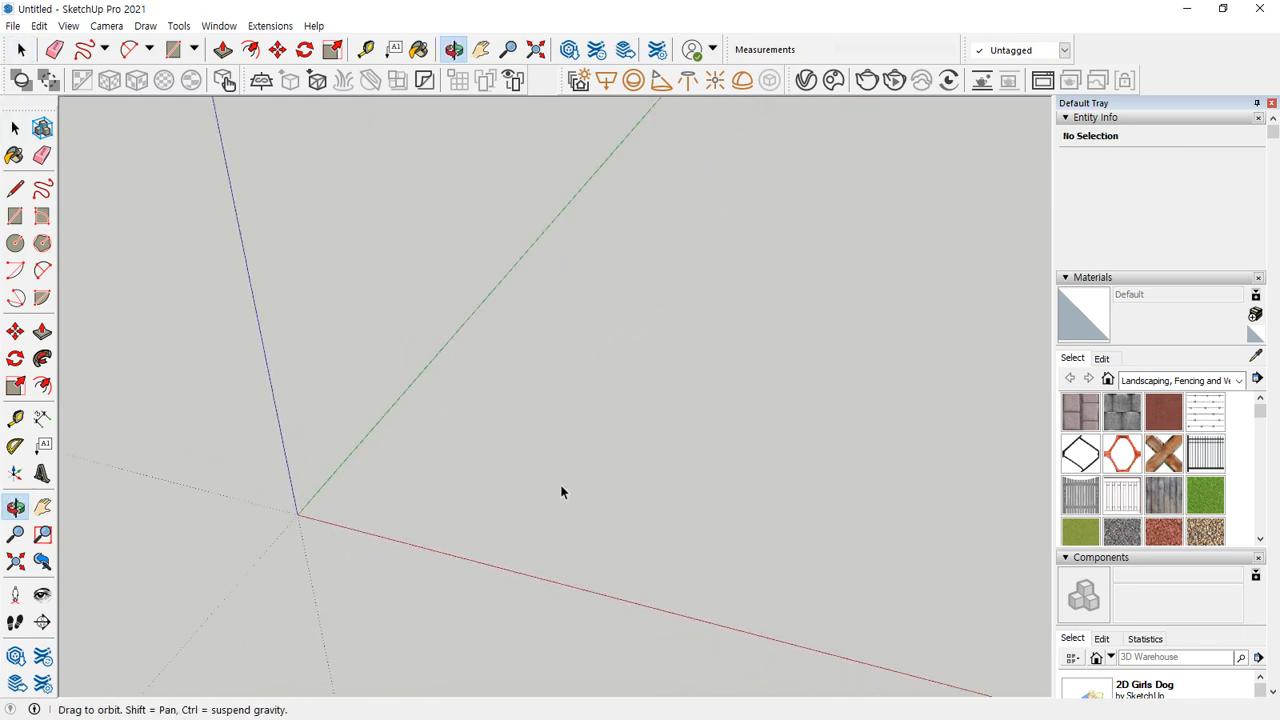
pyautogui.press('r')
pyautogui.click(298, 514)
pyautogui.click(595, 418)
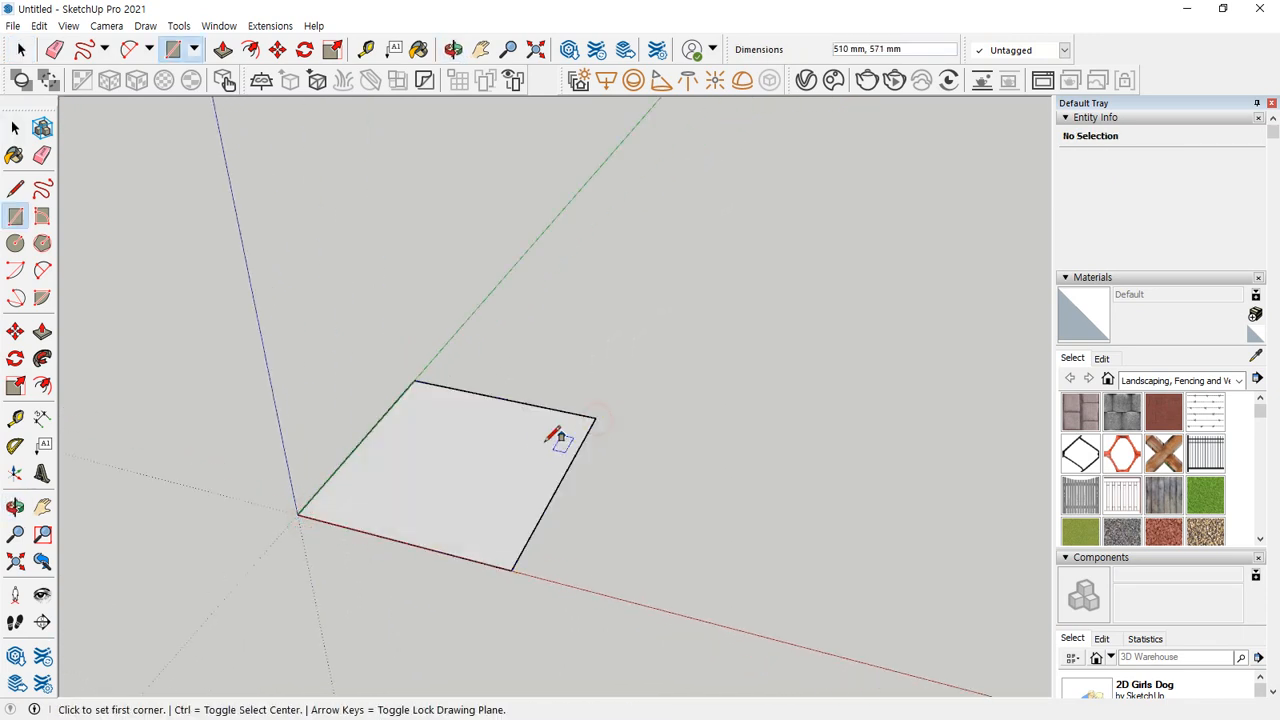
pyautogui.press('p')
pyautogui.click(492, 461)
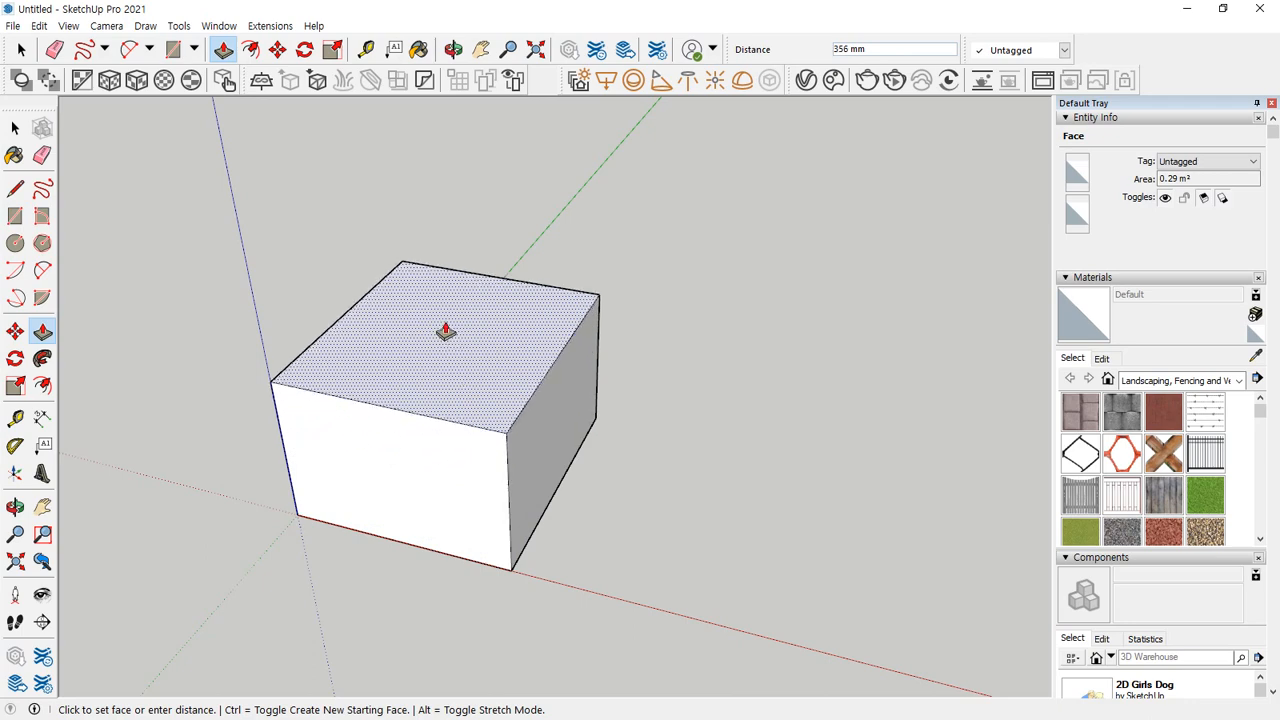
pyautogui.click(440, 322)
# Step: Draw a long ground rectangle from the lower edge of the box's side face and pull it up about 210 mm
pyautogui.moveTo(440, 322); pyautogui.dragTo(570, 657, button='middle')
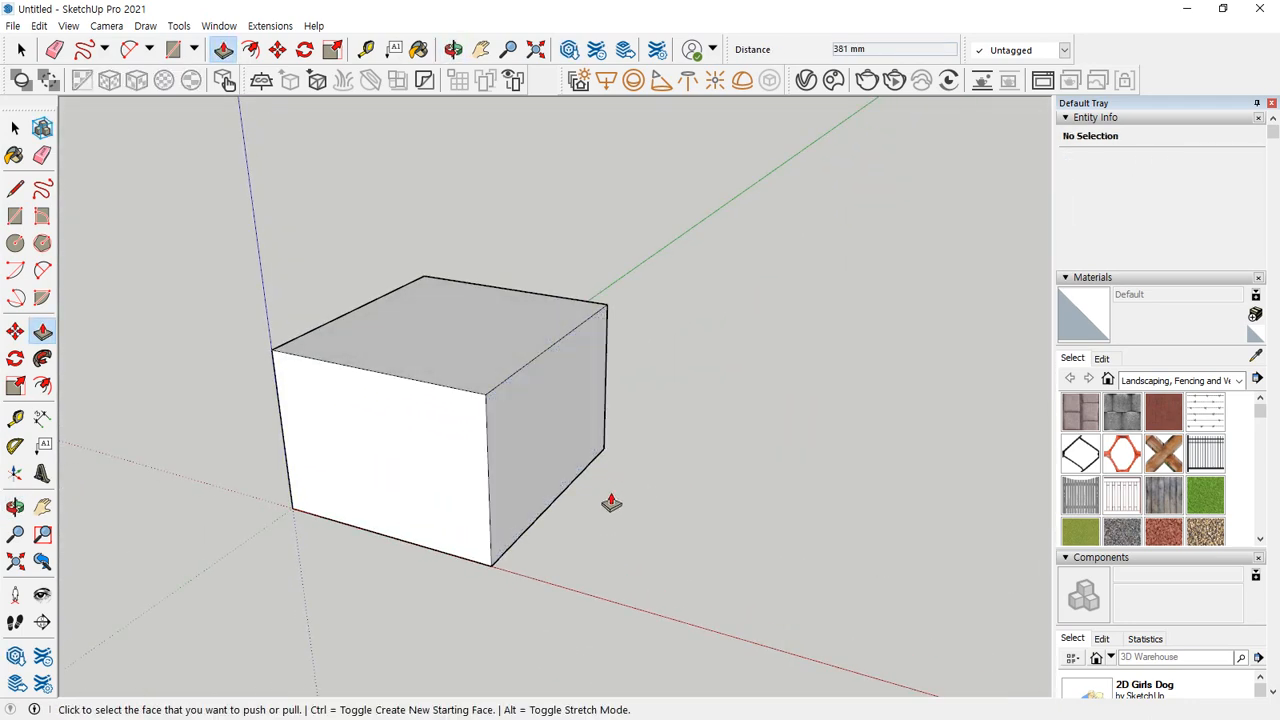
pyautogui.press('r')
pyautogui.click(586, 467)
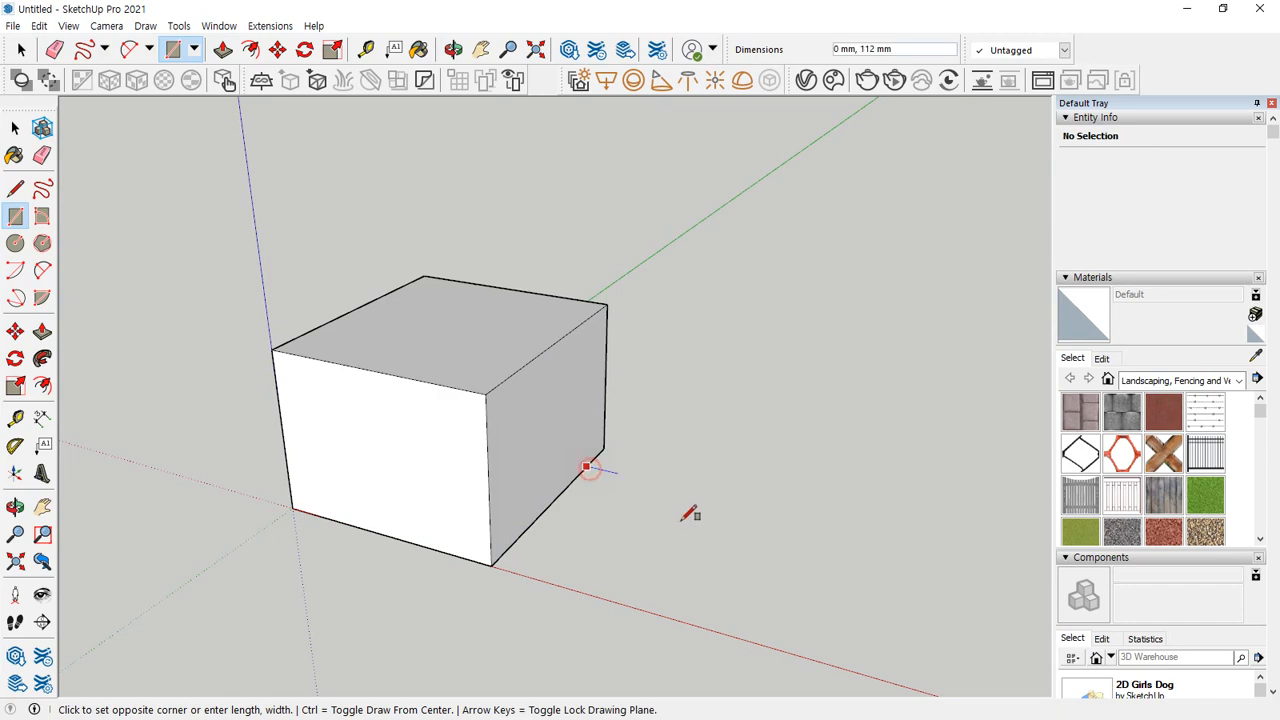
pyautogui.click(838, 623)
pyautogui.press('p')
pyautogui.click(674, 526)
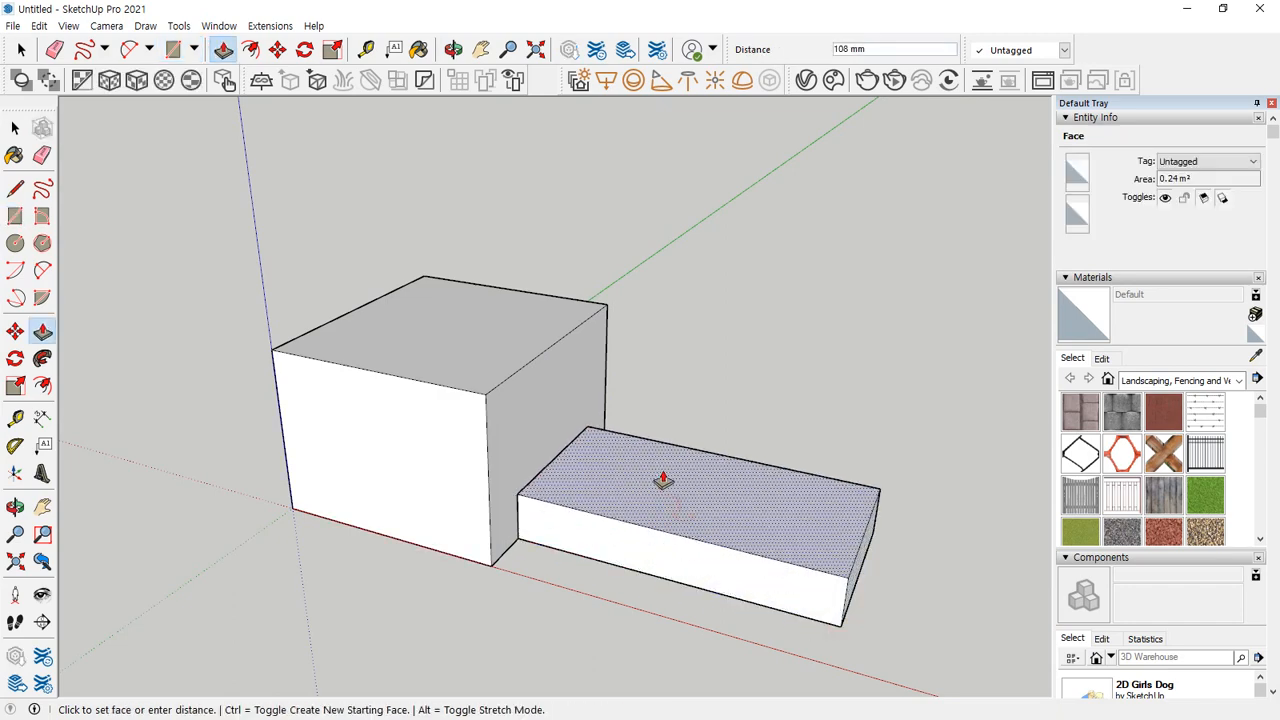
pyautogui.click(660, 437)
# Step: Push and pull the box's side face around the attached block, finishing with an inward push of about 308 mm
pyautogui.moveTo(692, 533)
pyautogui.mouseDown(button='middle')
pyautogui.moveTo(377, 571)
pyautogui.moveTo(494, 489)
pyautogui.mouseUp(button='middle')
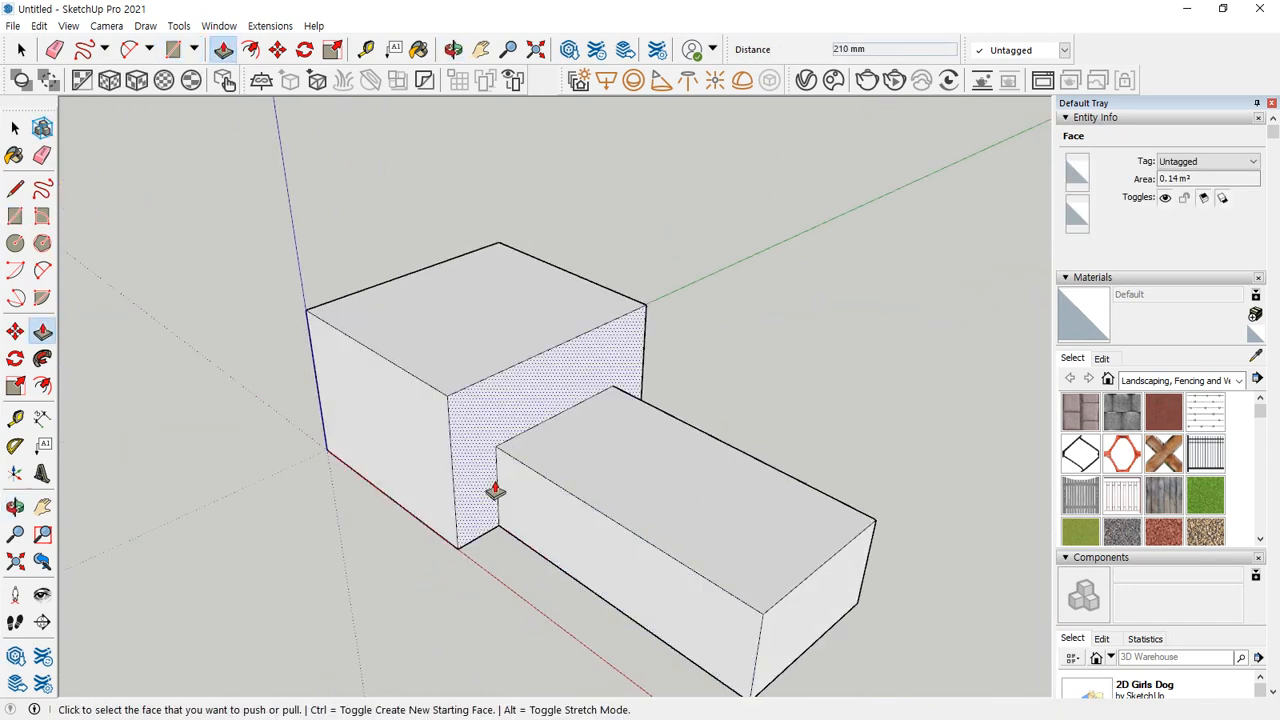
pyautogui.moveTo(741, 570); pyautogui.dragTo(736, 568)
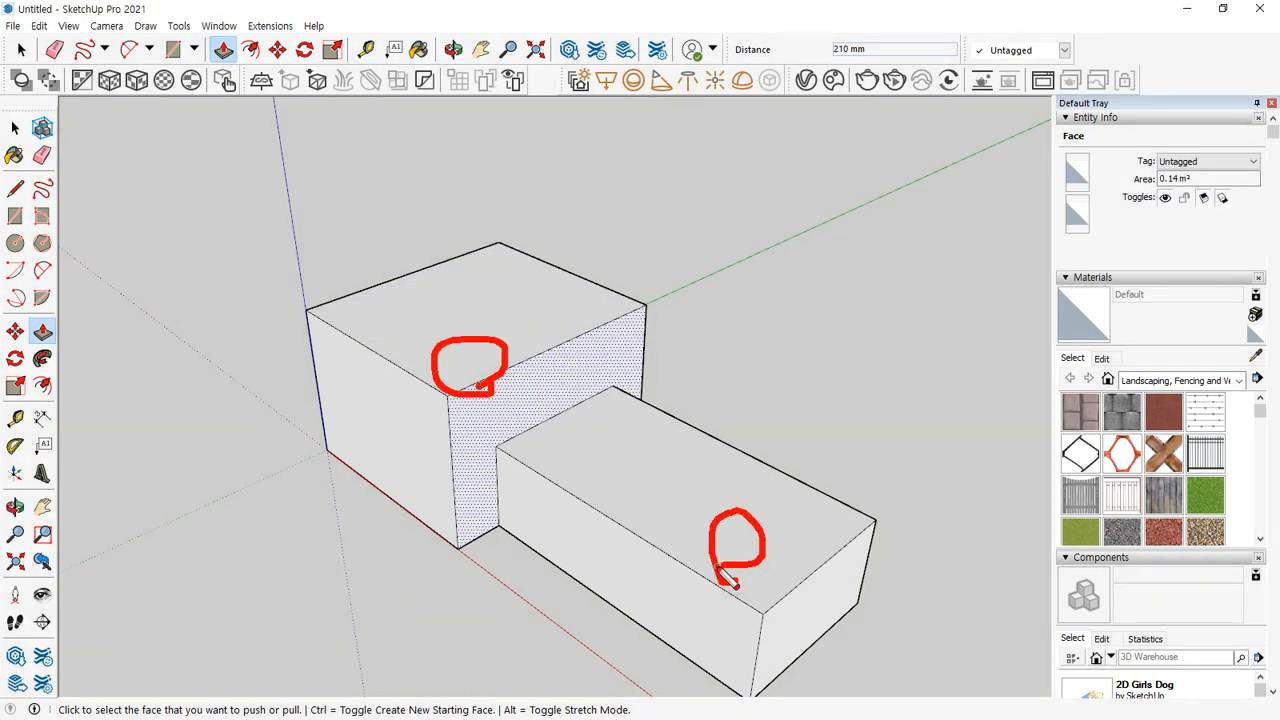
pyautogui.press('Escape')
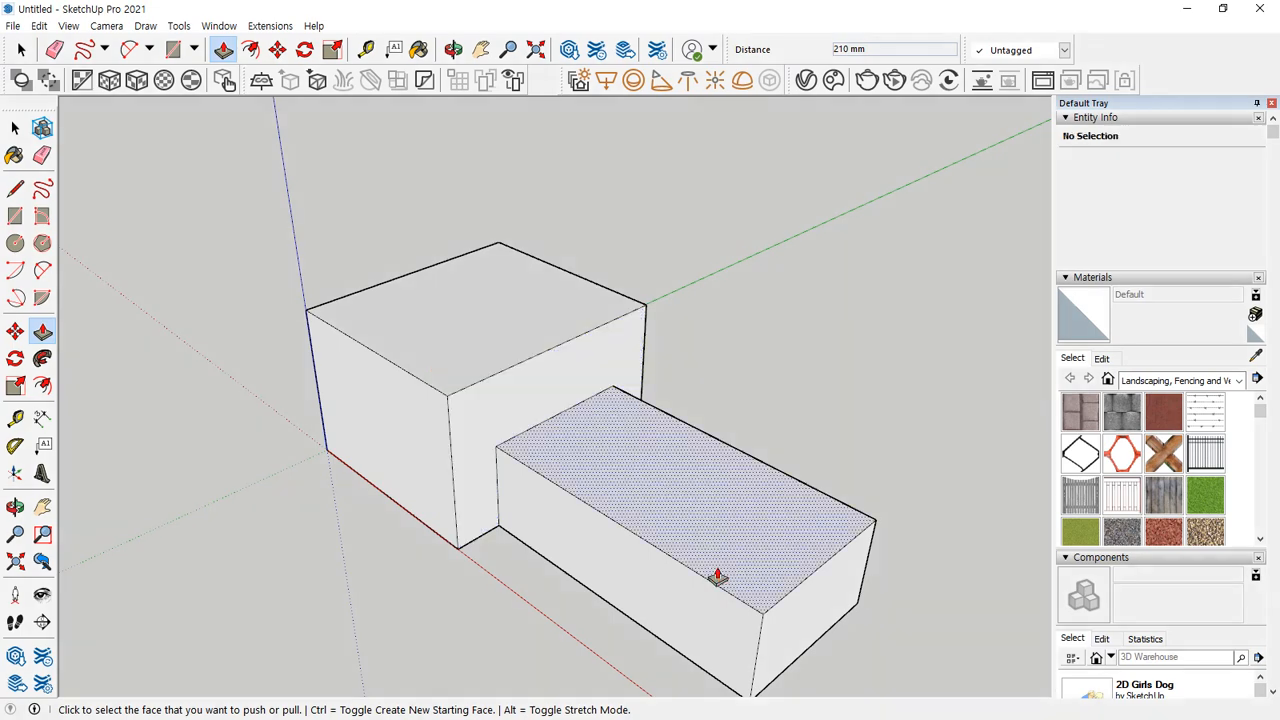
pyautogui.click(524, 430)
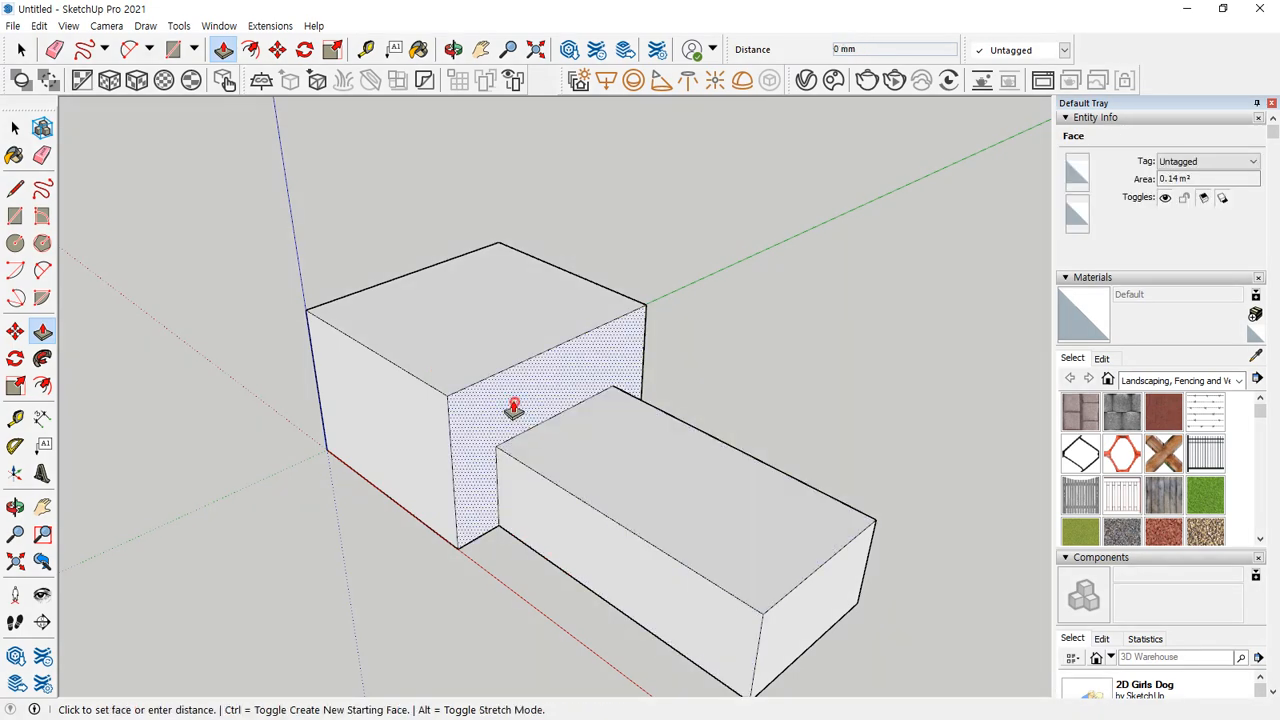
pyautogui.click(433, 372)
pyautogui.click(438, 362)
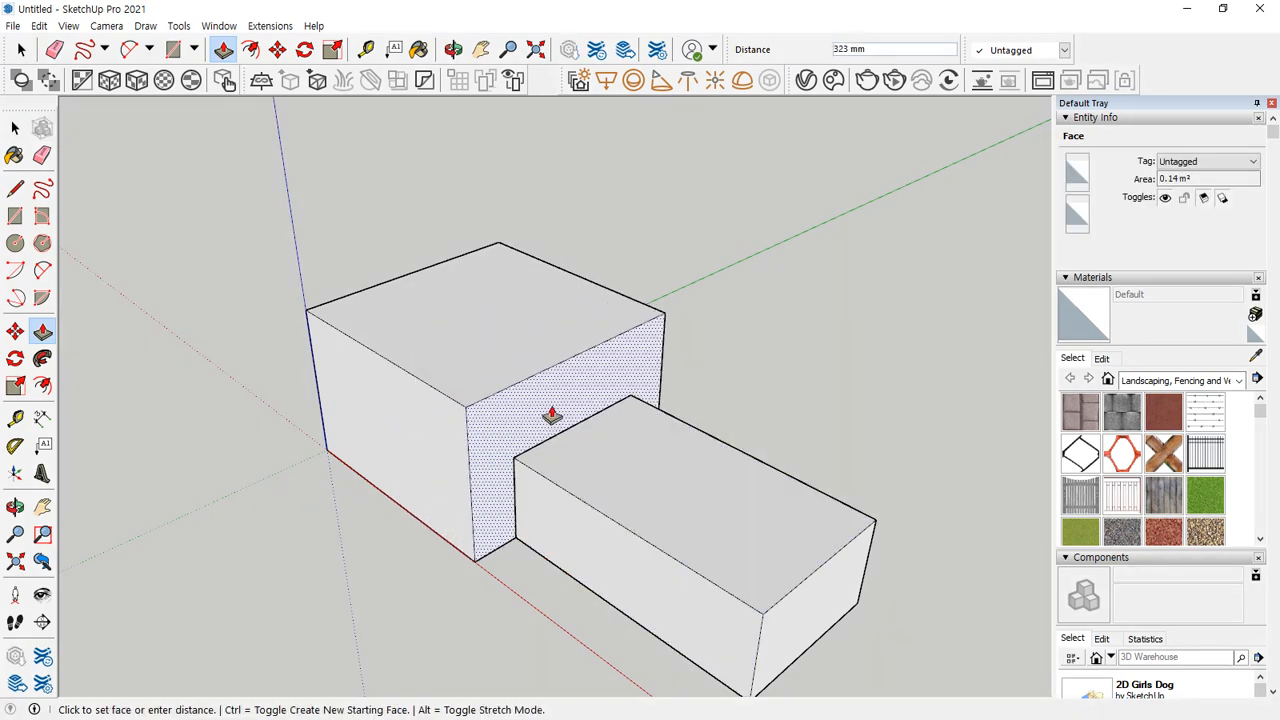
pyautogui.click(569, 410)
pyautogui.click(550, 440)
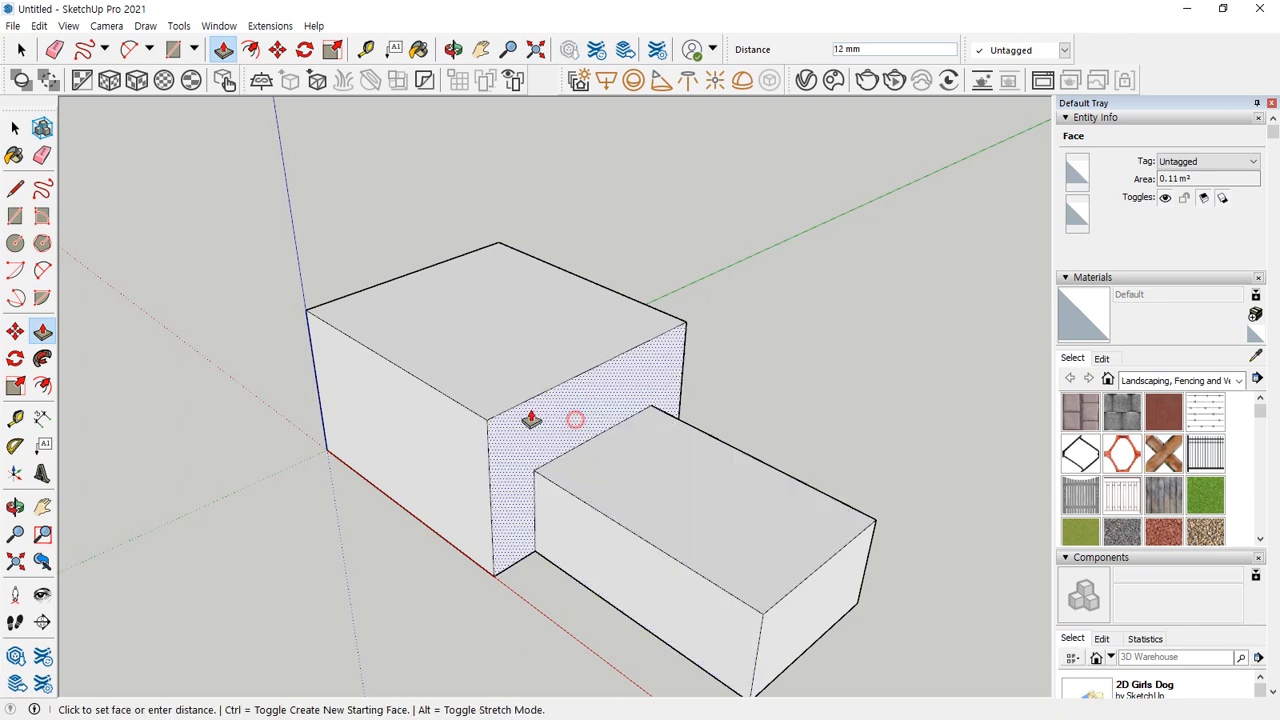
pyautogui.click(469, 391)
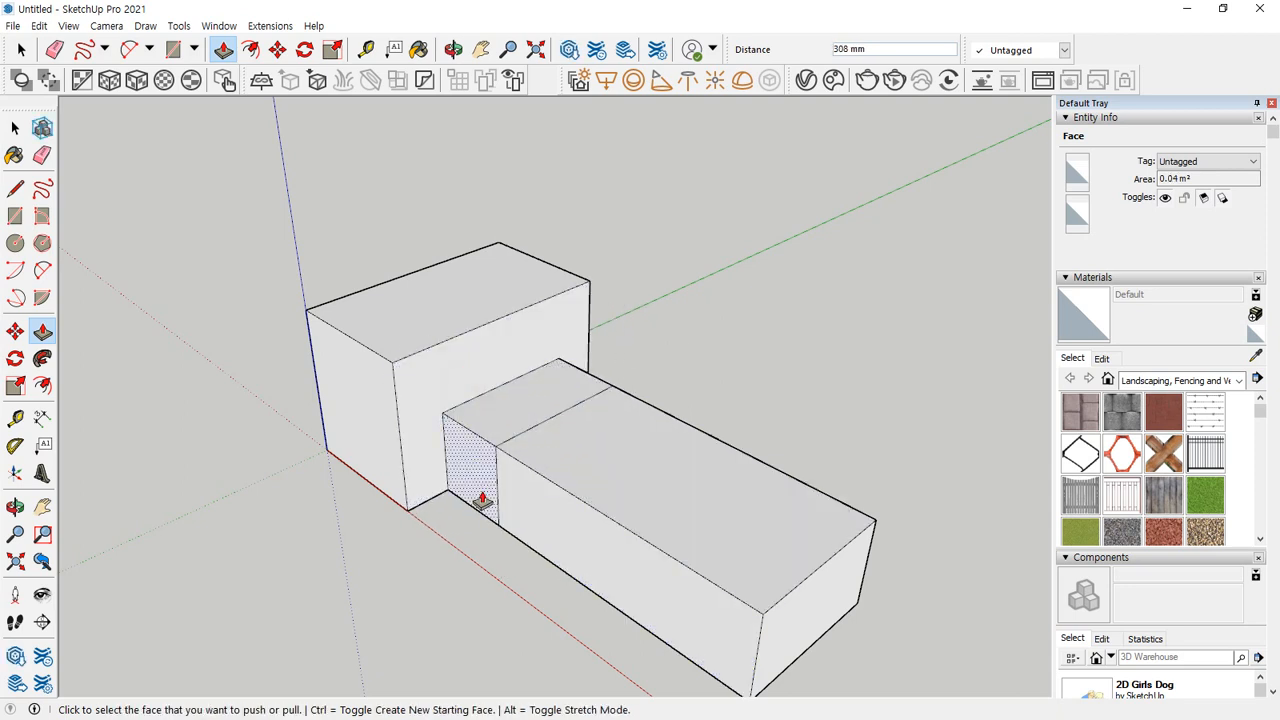
# Step: Undo the side face changes, the attached block's extrusion and its rectangle, leaving only the first box
pyautogui.hotkey('ctrl', 'z')
pyautogui.hotkey('ctrl', 'z')
pyautogui.hotkey('ctrl', 'z')
pyautogui.hotkey('ctrl', 'z')
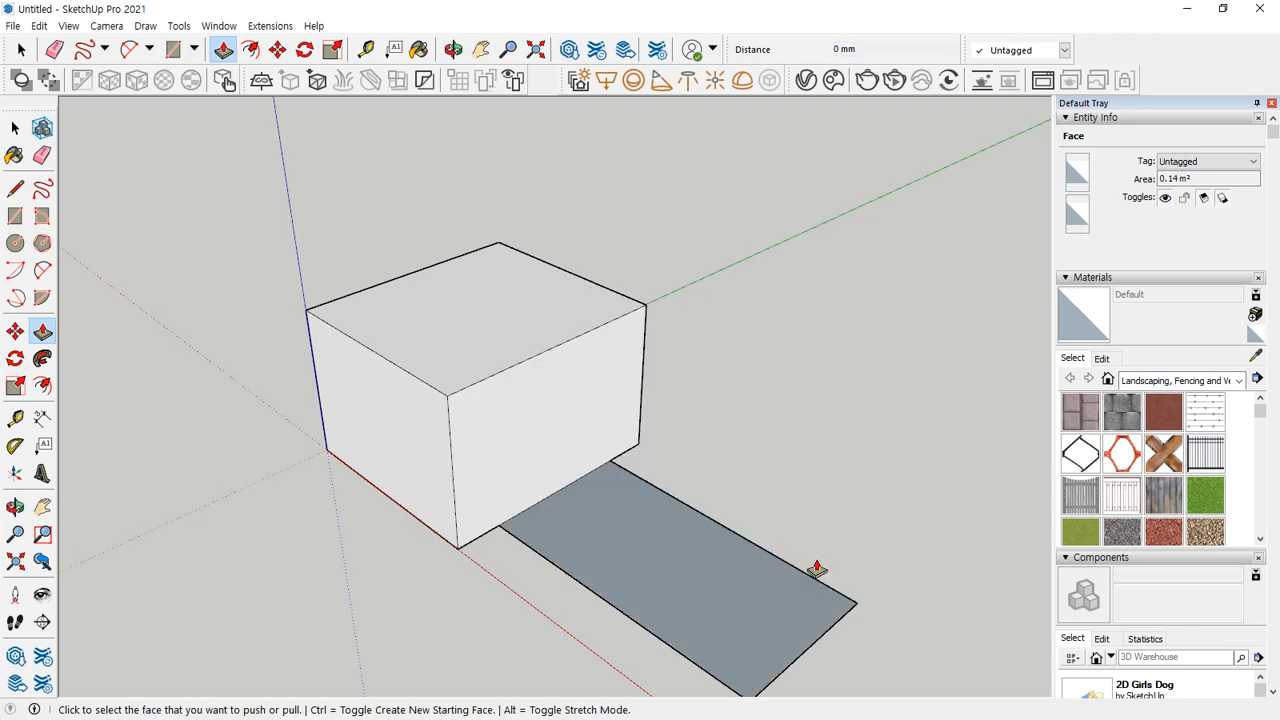
pyautogui.hotkey('ctrl', 'z')
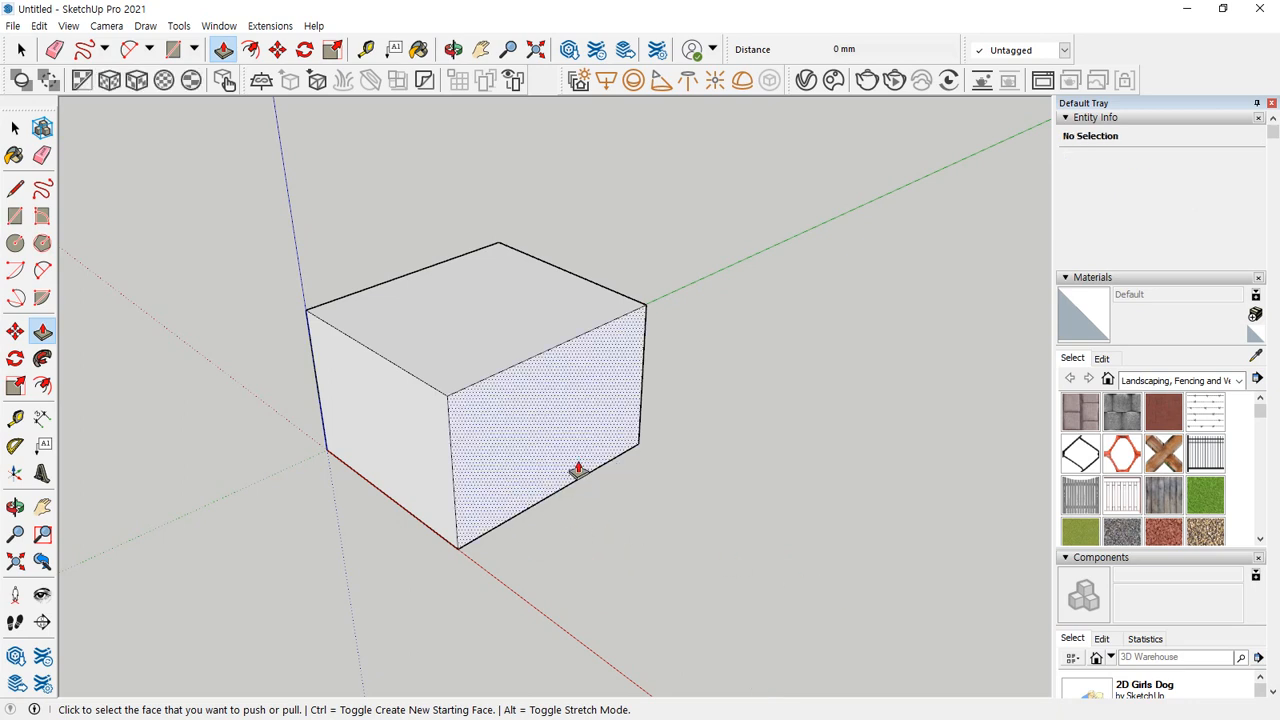
# Step: Draw a ground rectangle about 240 by 315 mm against the box's side face and pull it up about 208 mm
pyautogui.click(590, 474)
pyautogui.moveTo(581, 481)
pyautogui.mouseDown()
pyautogui.moveTo(606, 466)
pyautogui.moveTo(575, 481)
pyautogui.mouseUp()
pyautogui.press('Escape')
pyautogui.press('r')
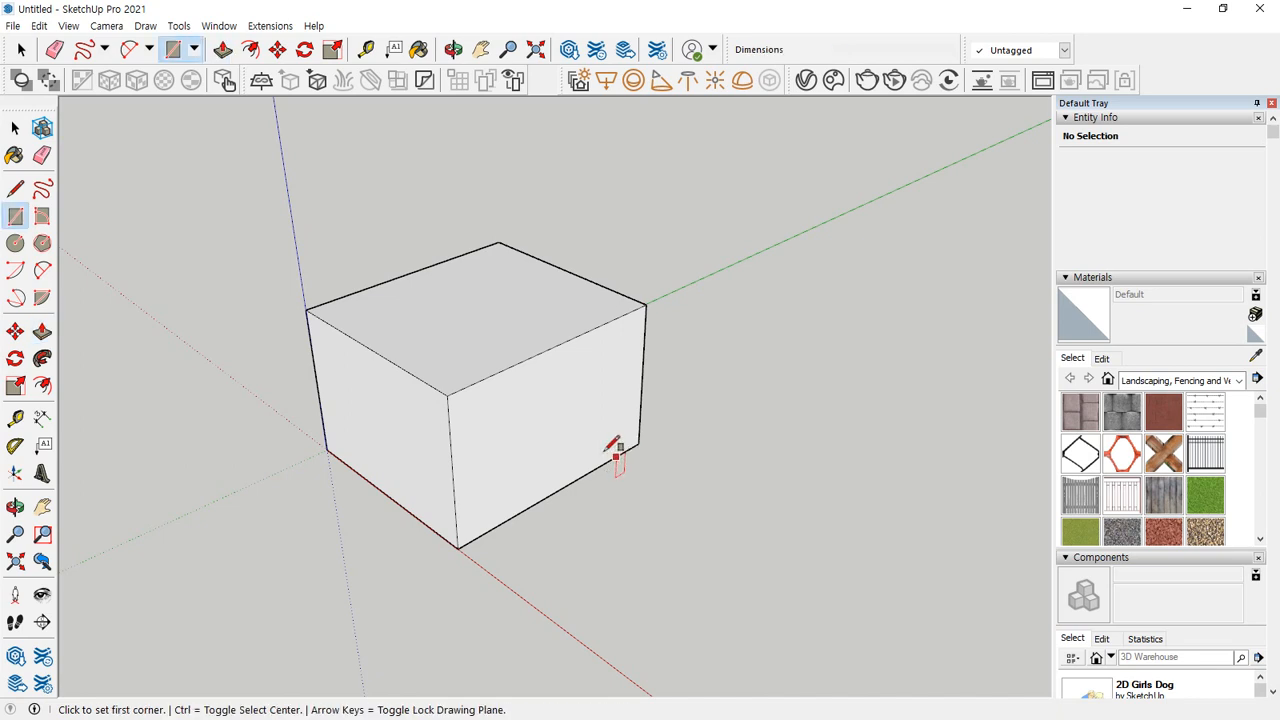
pyautogui.click(592, 471)
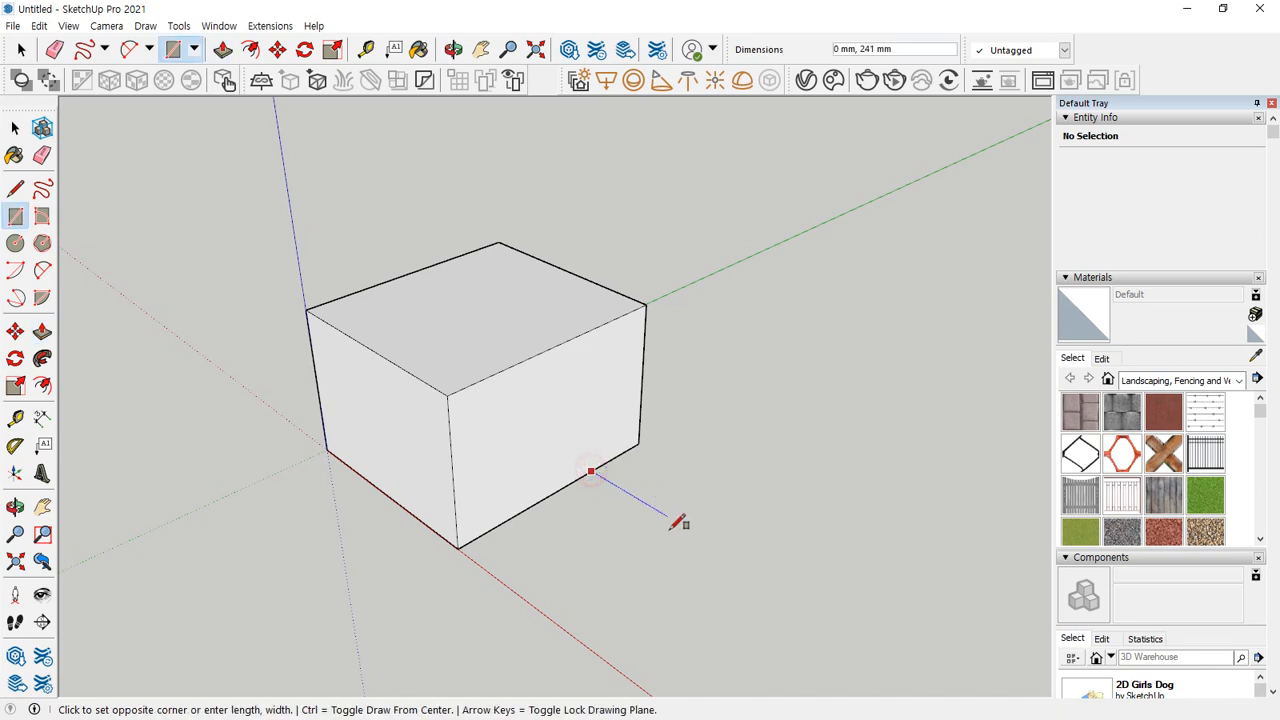
pyautogui.click(620, 585)
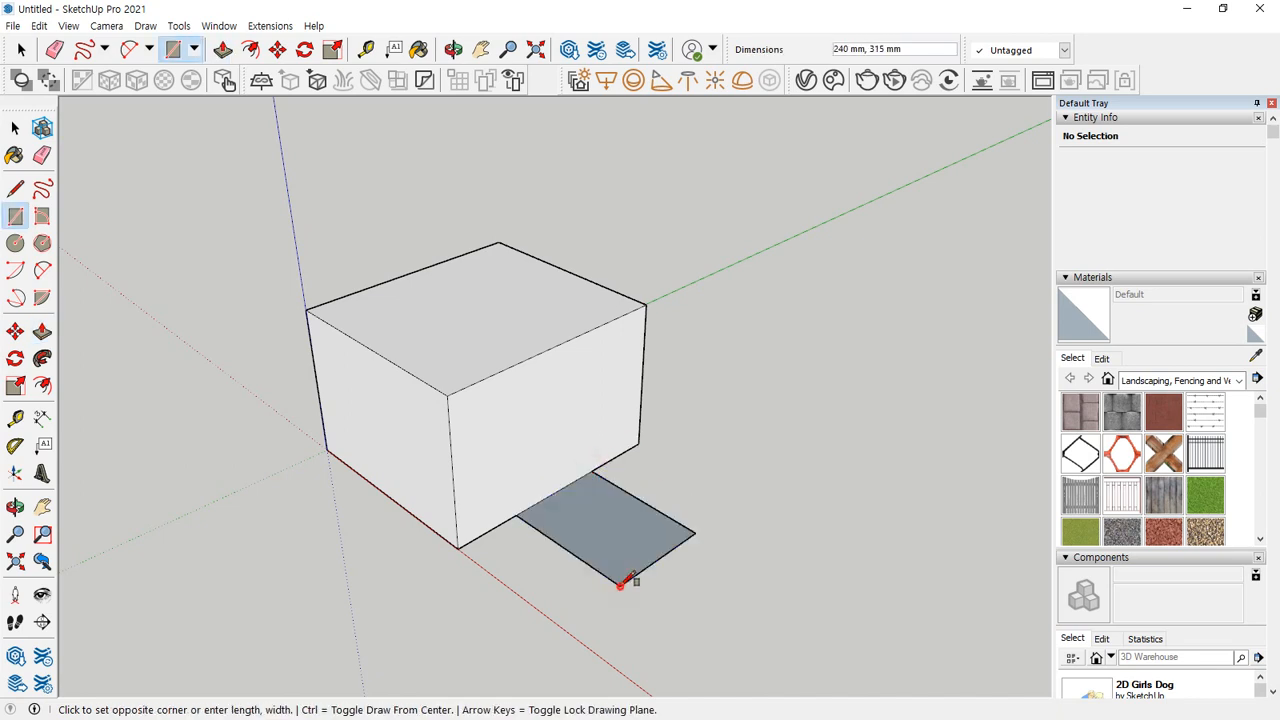
pyautogui.press('p')
pyautogui.click(600, 511)
pyautogui.click(587, 433)
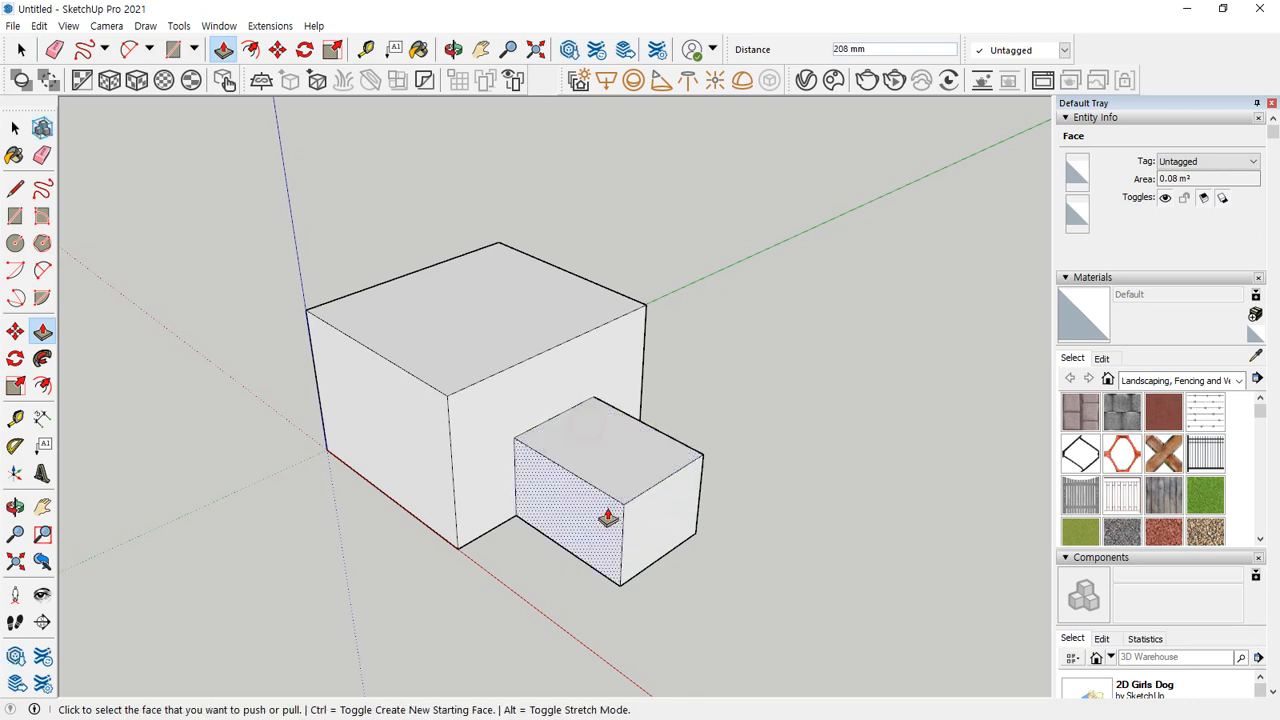
# Step: Push the large box's side face around the small block inward about 189 mm and undo that push
pyautogui.hotkey('ctrl', 'shift', '3')
pyautogui.moveTo(497, 441); pyautogui.dragTo(479, 419)
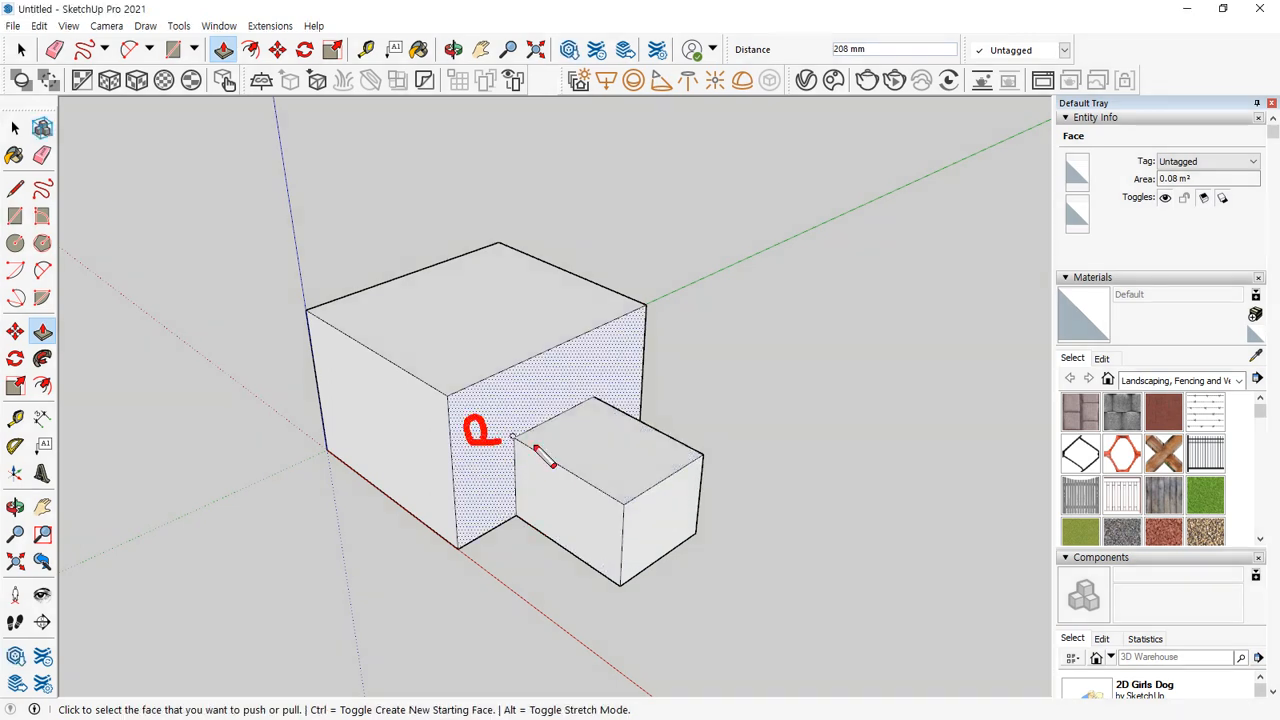
pyautogui.moveTo(570, 419)
pyautogui.mouseDown()
pyautogui.moveTo(541, 440)
pyautogui.moveTo(520, 495)
pyautogui.moveTo(630, 416)
pyautogui.mouseUp()
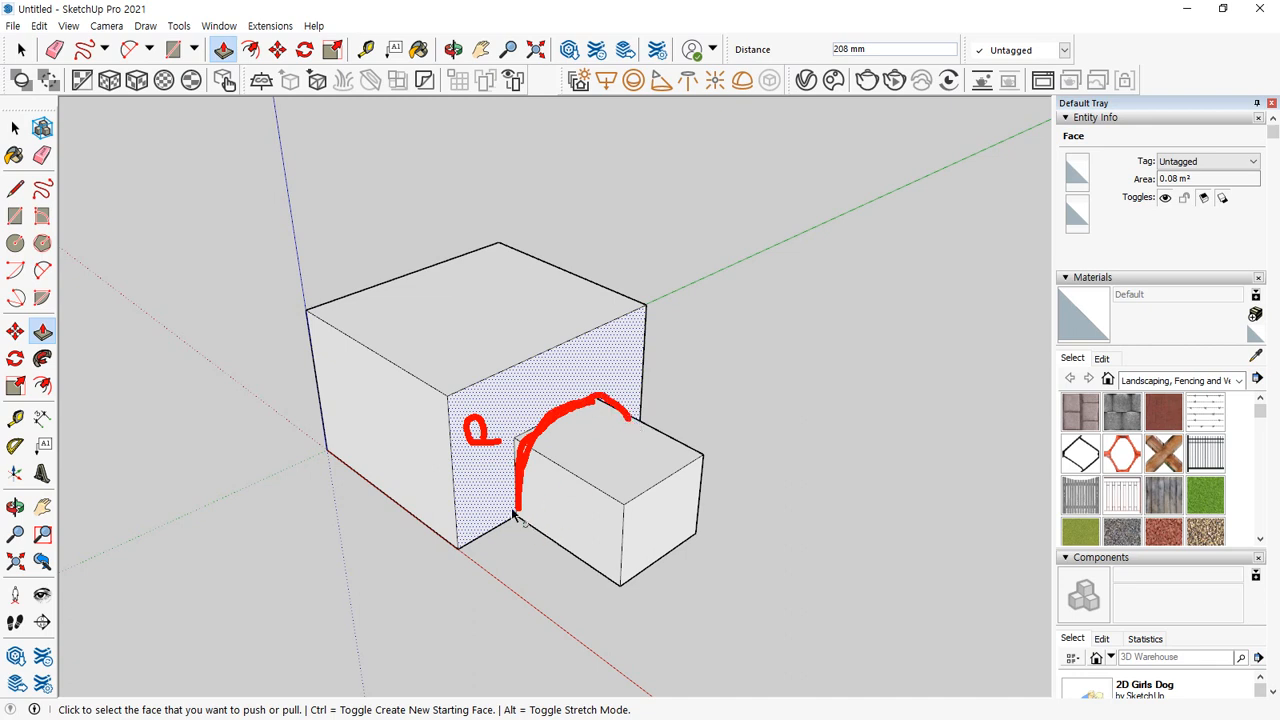
pyautogui.press('Escape')
pyautogui.click(506, 429)
pyautogui.click(447, 398)
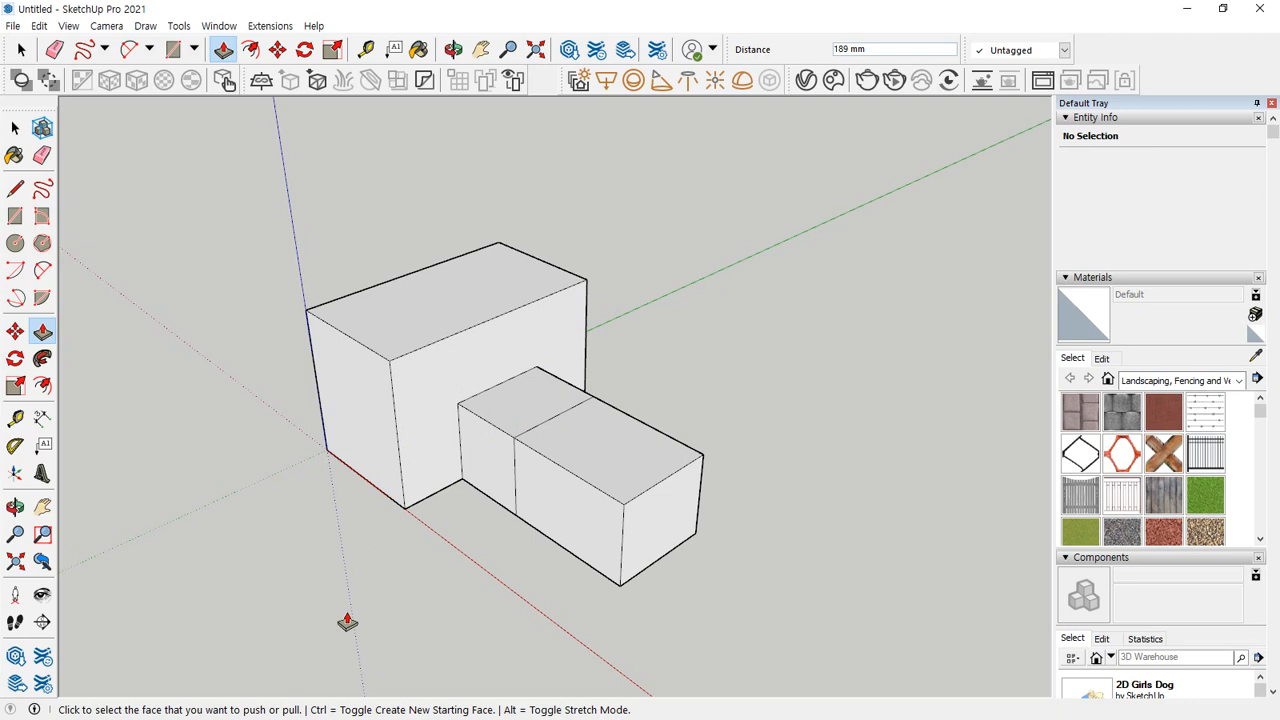
pyautogui.hotkey('ctrl', 'z')
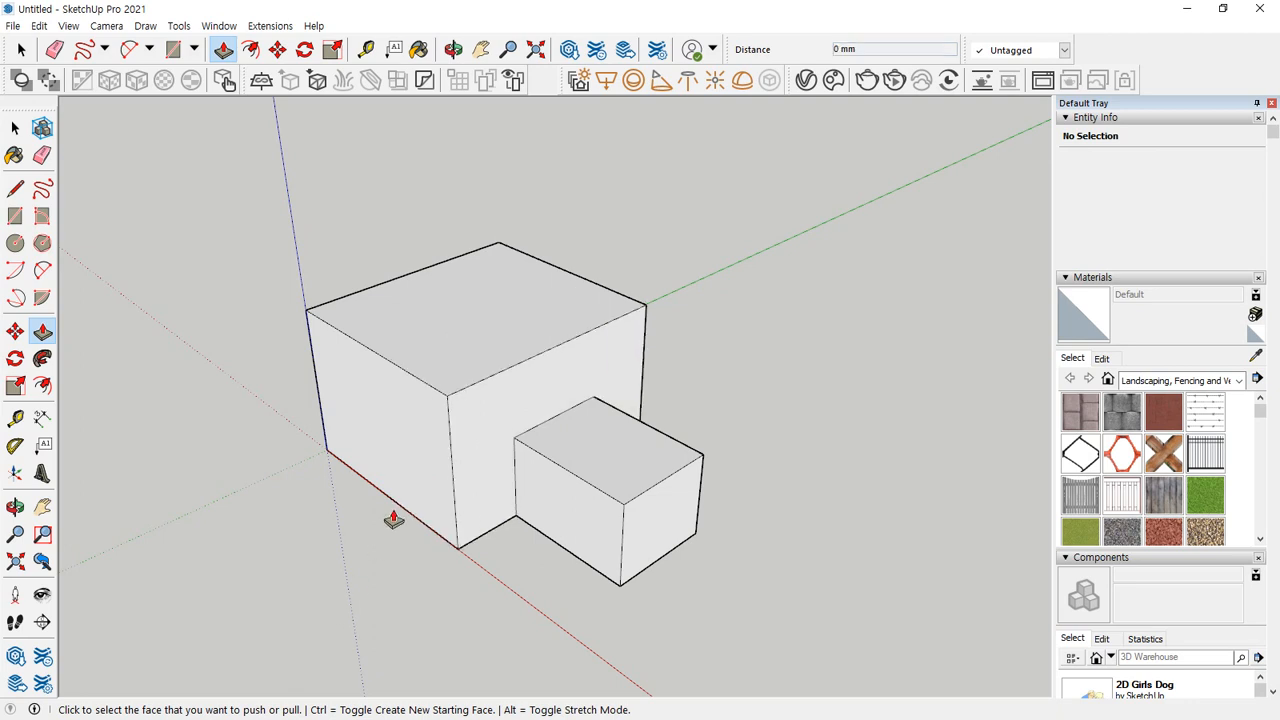
pyautogui.press('space')
pyautogui.moveTo(460, 518); pyautogui.dragTo(400, 322, button='middle')
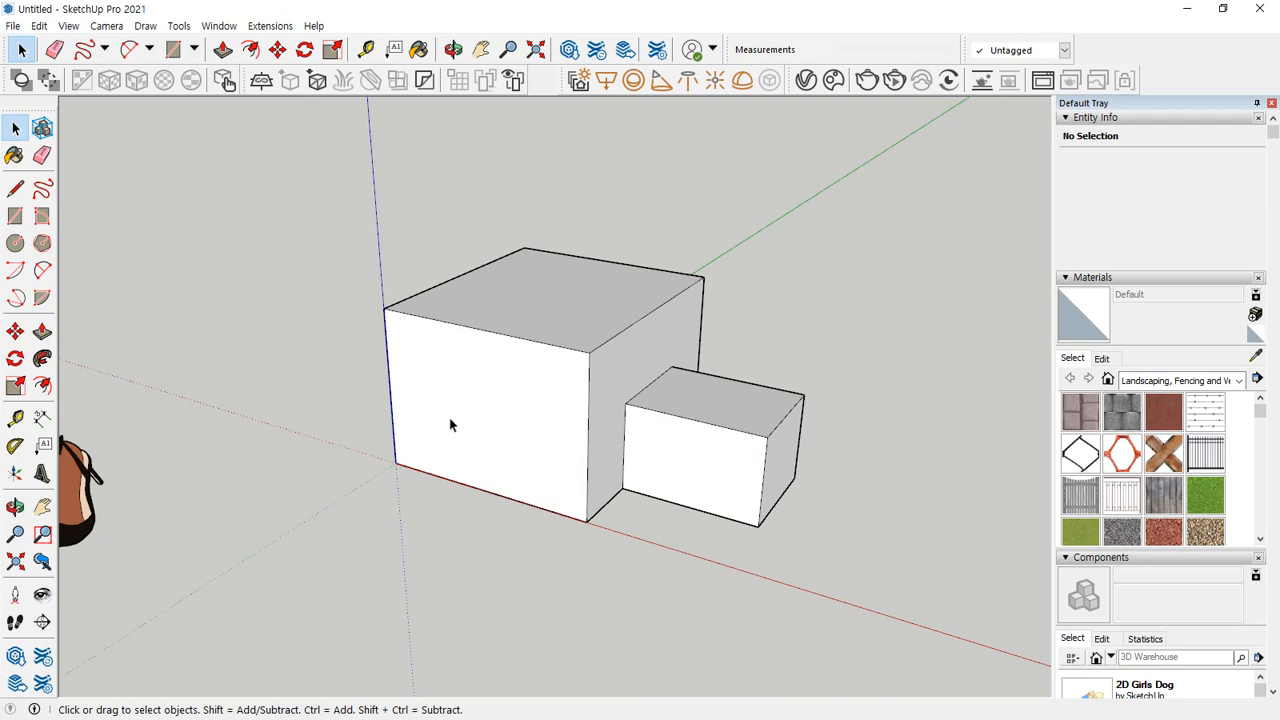
pyautogui.press('r')
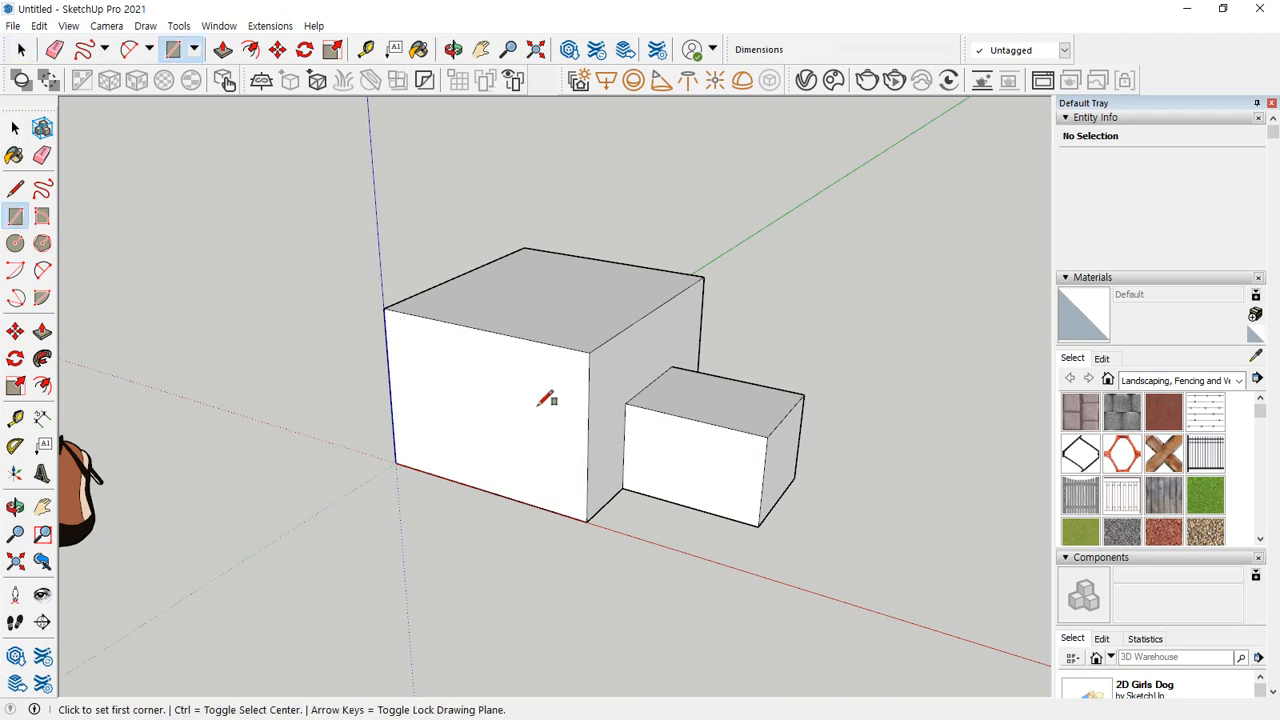
pyautogui.click(434, 344)
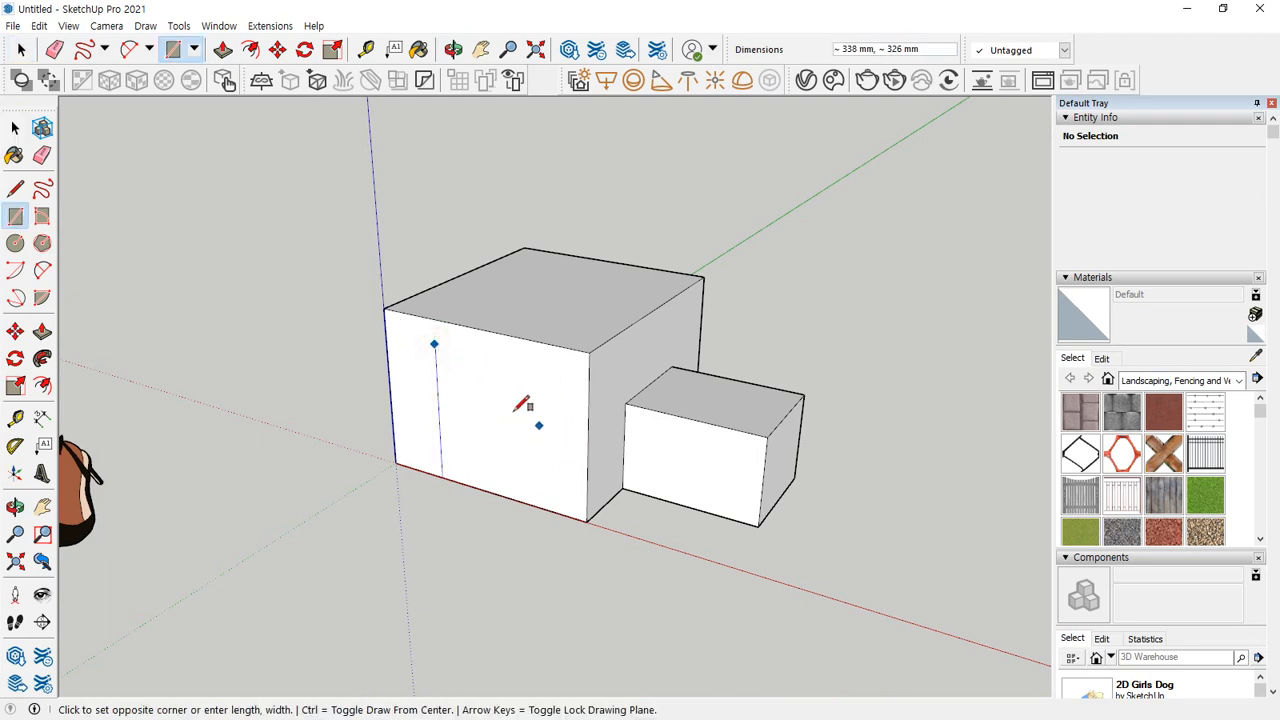
pyautogui.scroll(1, 522, 405)
pyautogui.press('Escape')
pyautogui.click(411, 340)
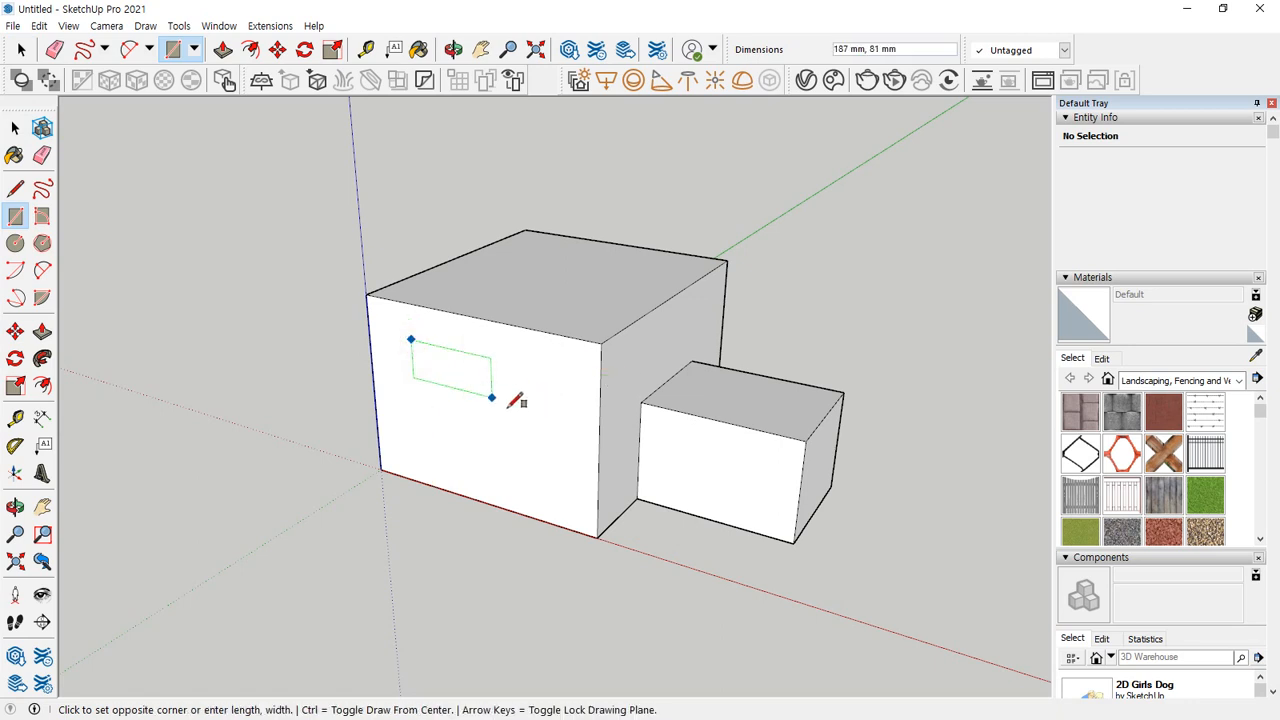
pyautogui.press('Escape')
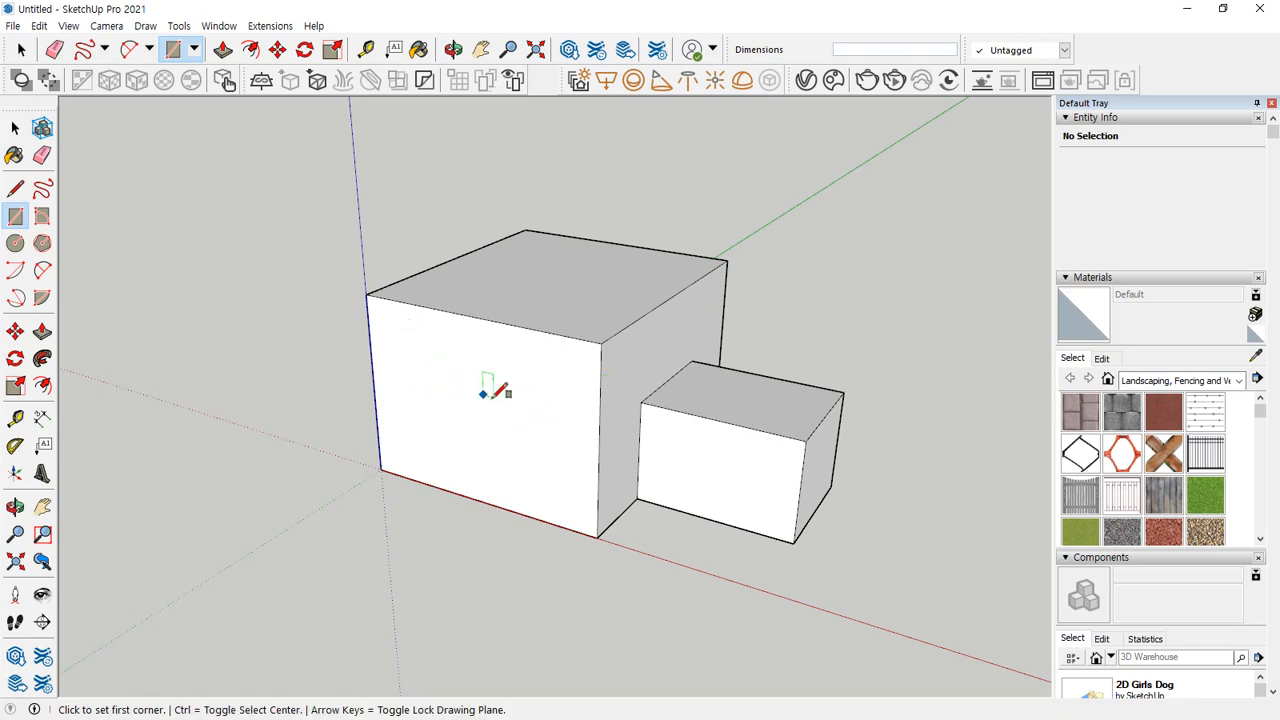
pyautogui.click(435, 366)
pyautogui.press('Escape')
pyautogui.click(425, 445)
pyautogui.press('Escape')
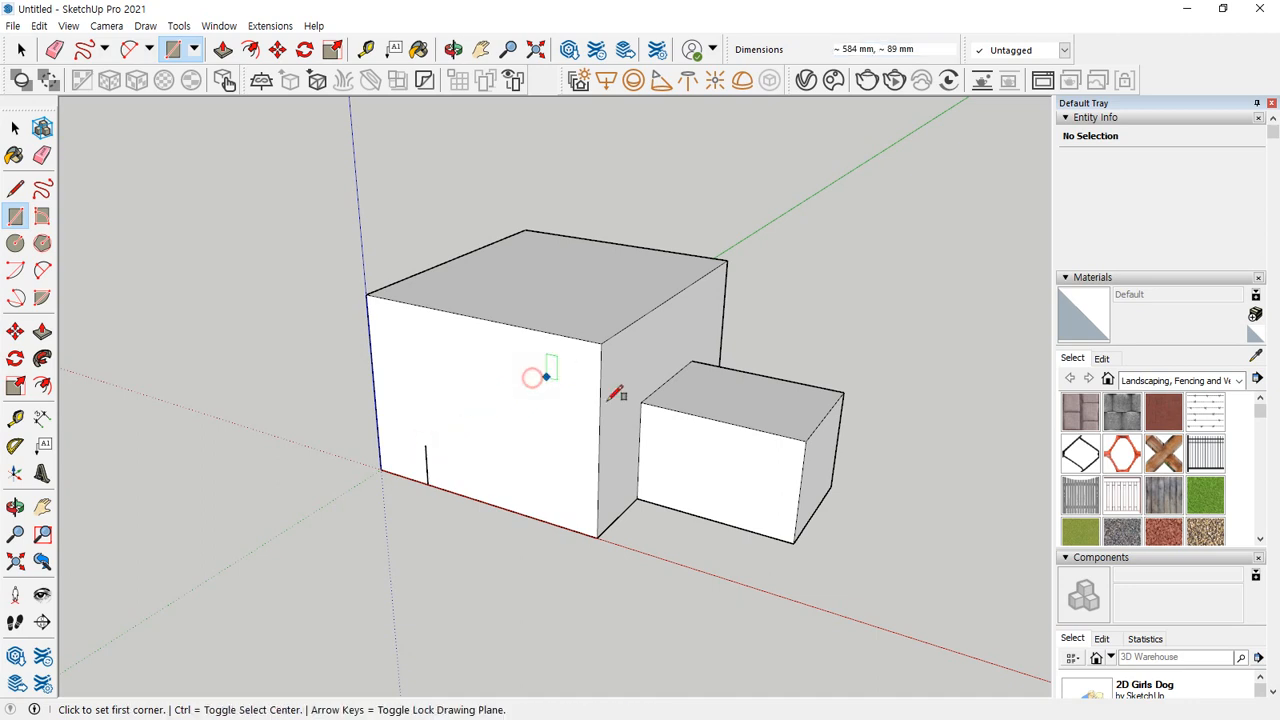
# Step: Draw a rectangle on the large box's blank front face along the red axis and pull it outward into an attached block
pyautogui.moveTo(534, 374); pyautogui.dragTo(429, 408, button='middle')
pyautogui.click(426, 413)
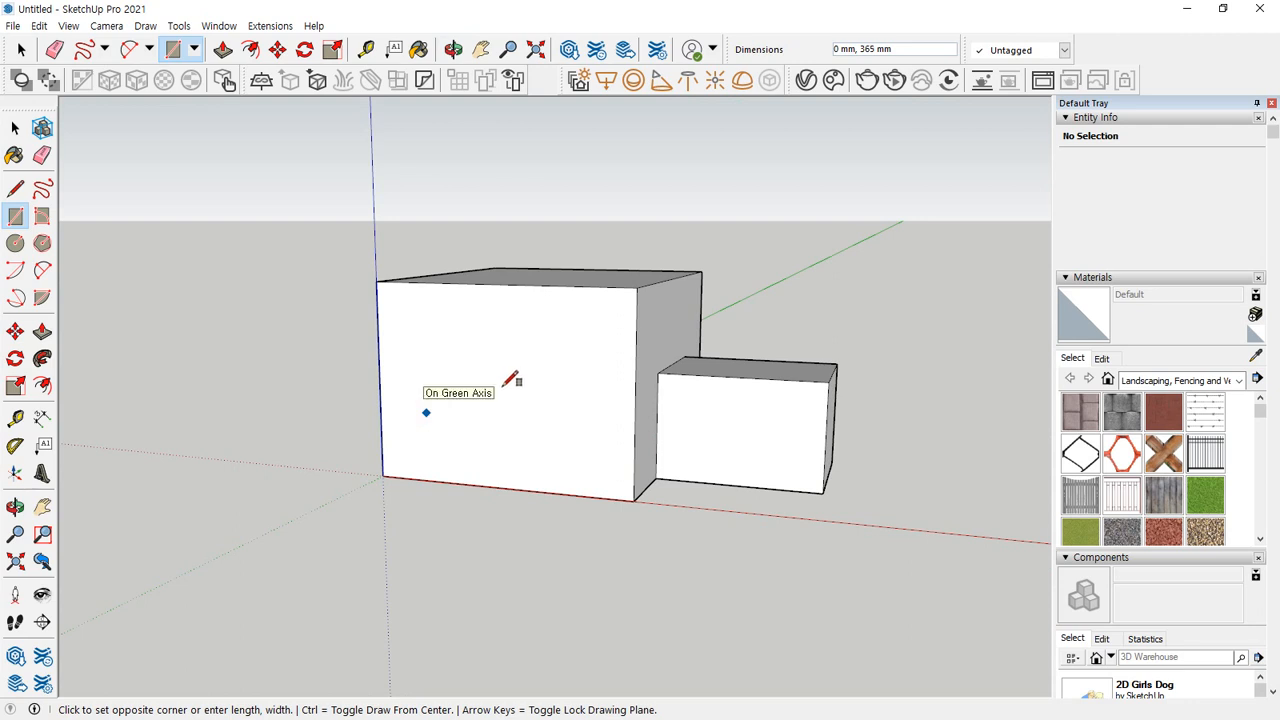
pyautogui.click(573, 325)
pyautogui.moveTo(515, 497); pyautogui.dragTo(520, 487, button='middle')
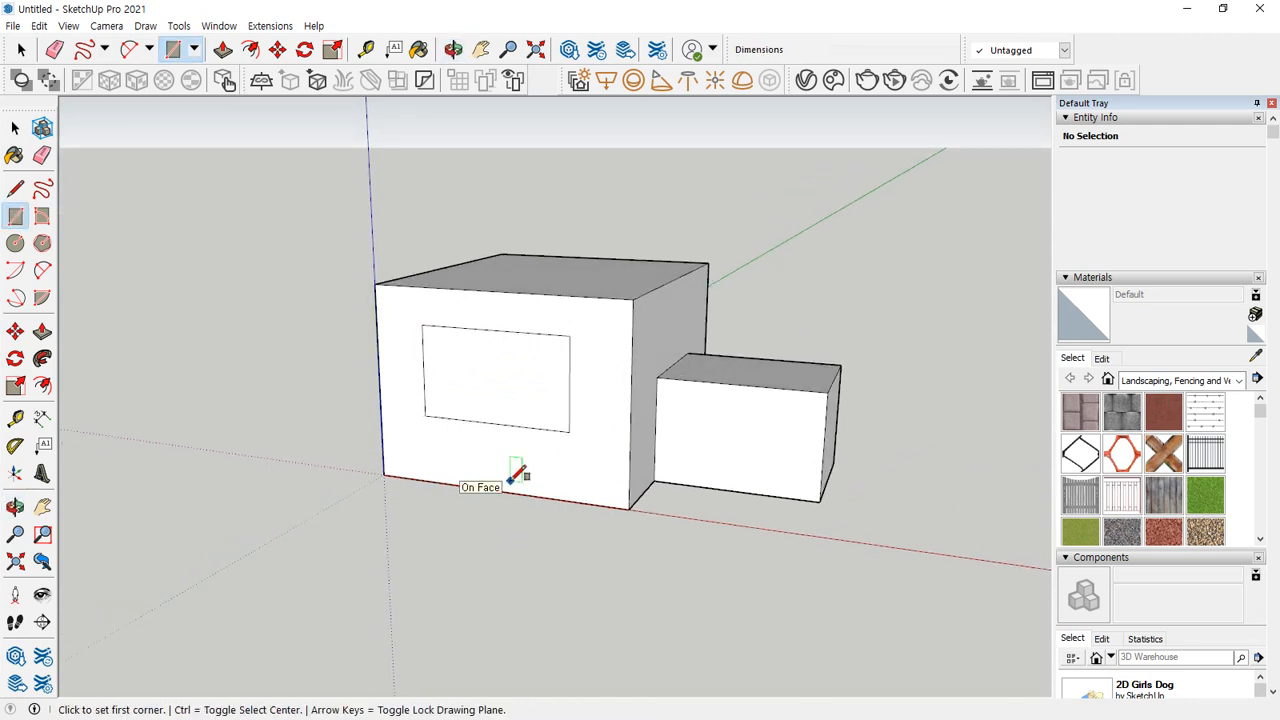
pyautogui.press('p')
pyautogui.click(509, 391)
pyautogui.click(417, 437)
pyautogui.moveTo(417, 437); pyautogui.dragTo(506, 466, button='middle')
# Step: Draw a rectangle about 327 by 196 mm on the box face along the green axis and push it inward about 189 mm
pyautogui.press('r')
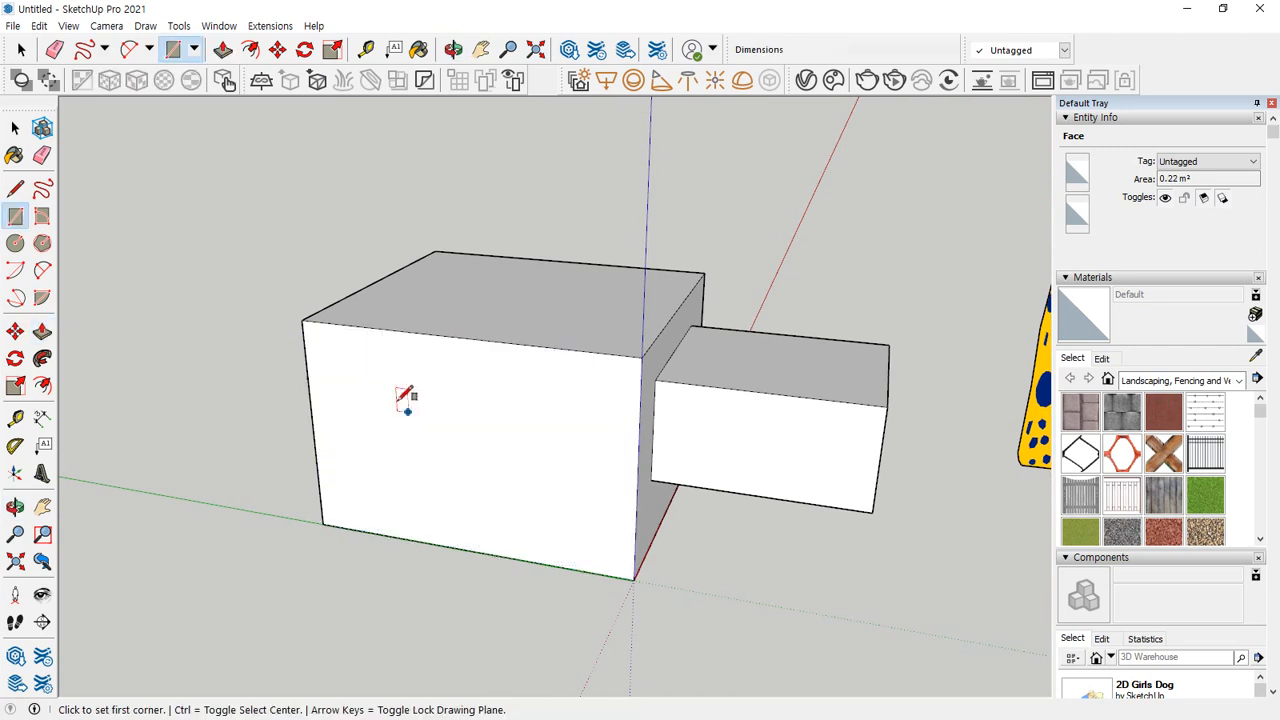
pyautogui.click(380, 474)
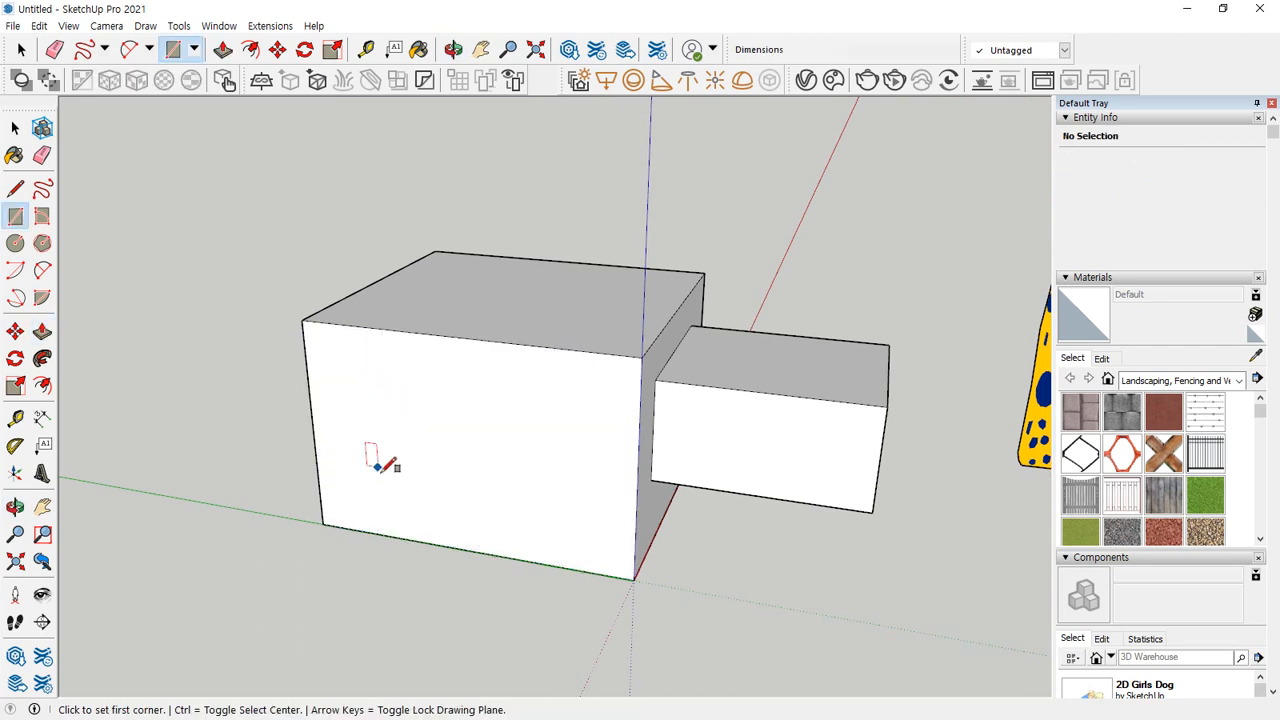
pyautogui.click(566, 389)
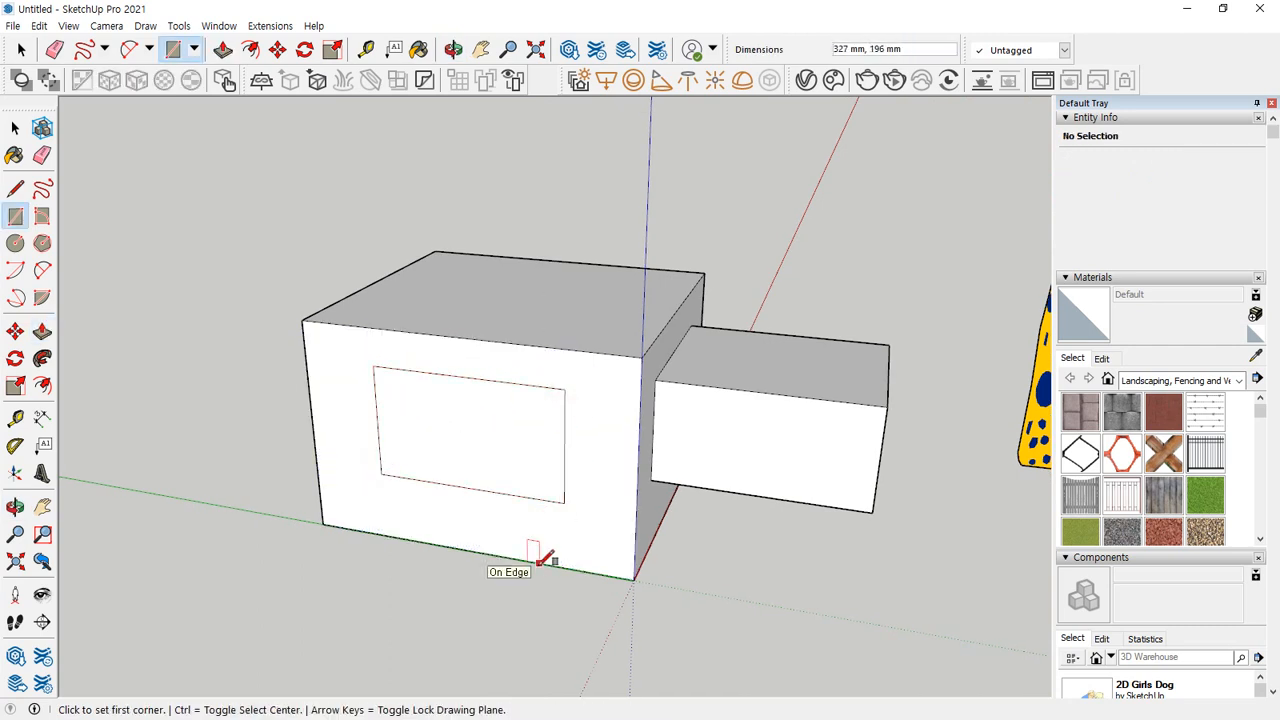
pyautogui.press('p')
pyautogui.click(482, 392)
pyautogui.click(409, 503)
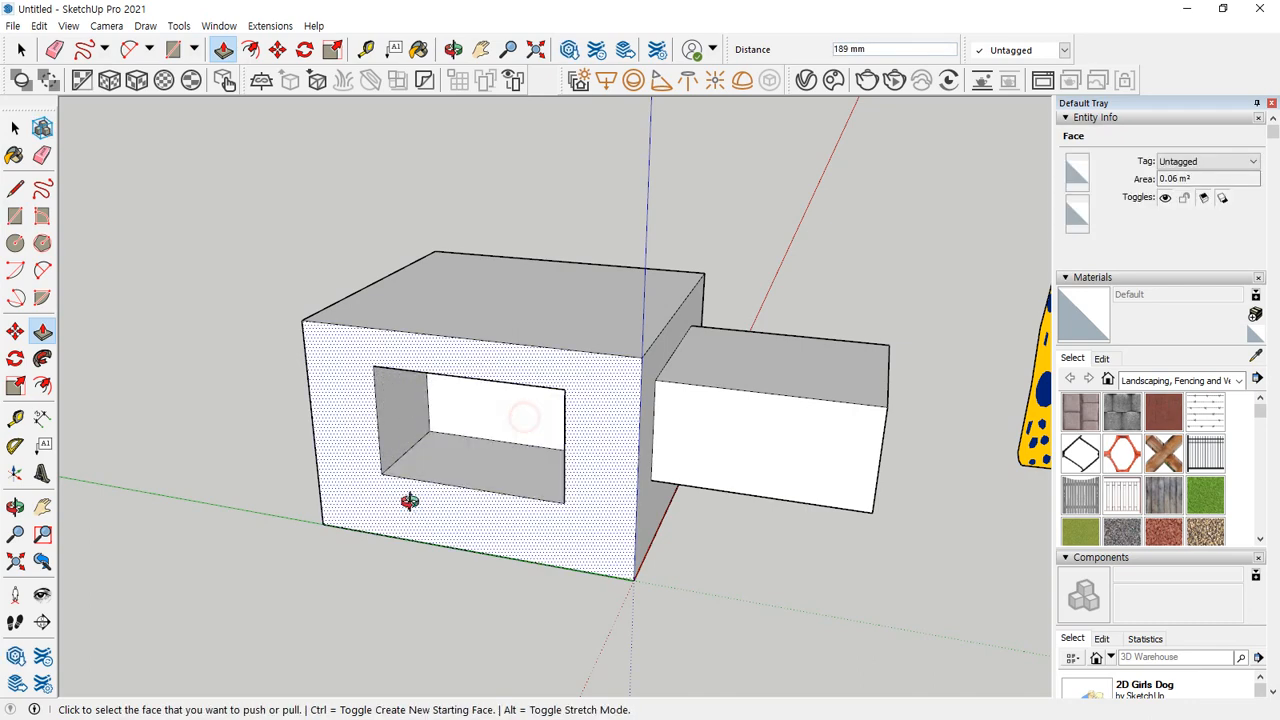
pyautogui.moveTo(409, 503); pyautogui.dragTo(428, 420, button='middle')
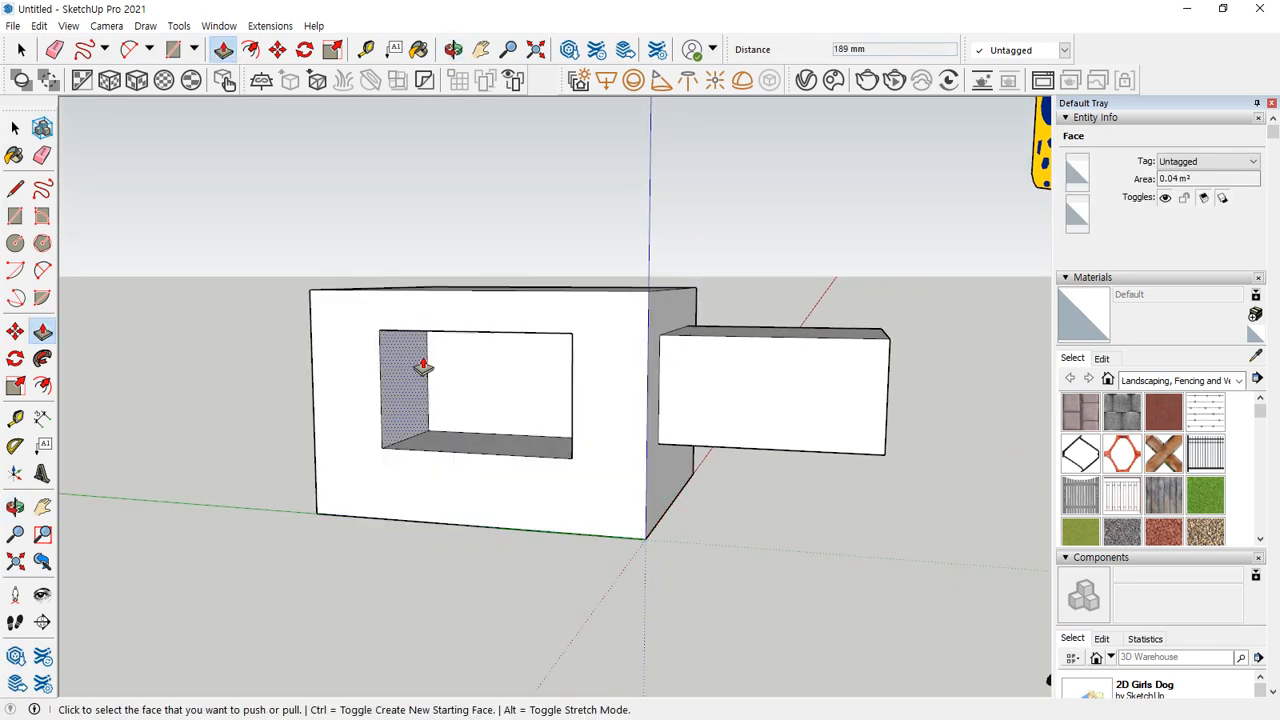
# Step: Draw a circle on the large box's top face and push it down about 36 mm into a round recess
pyautogui.moveTo(423, 366); pyautogui.dragTo(503, 317, button='middle')
pyautogui.press('c')
pyautogui.click(498, 330)
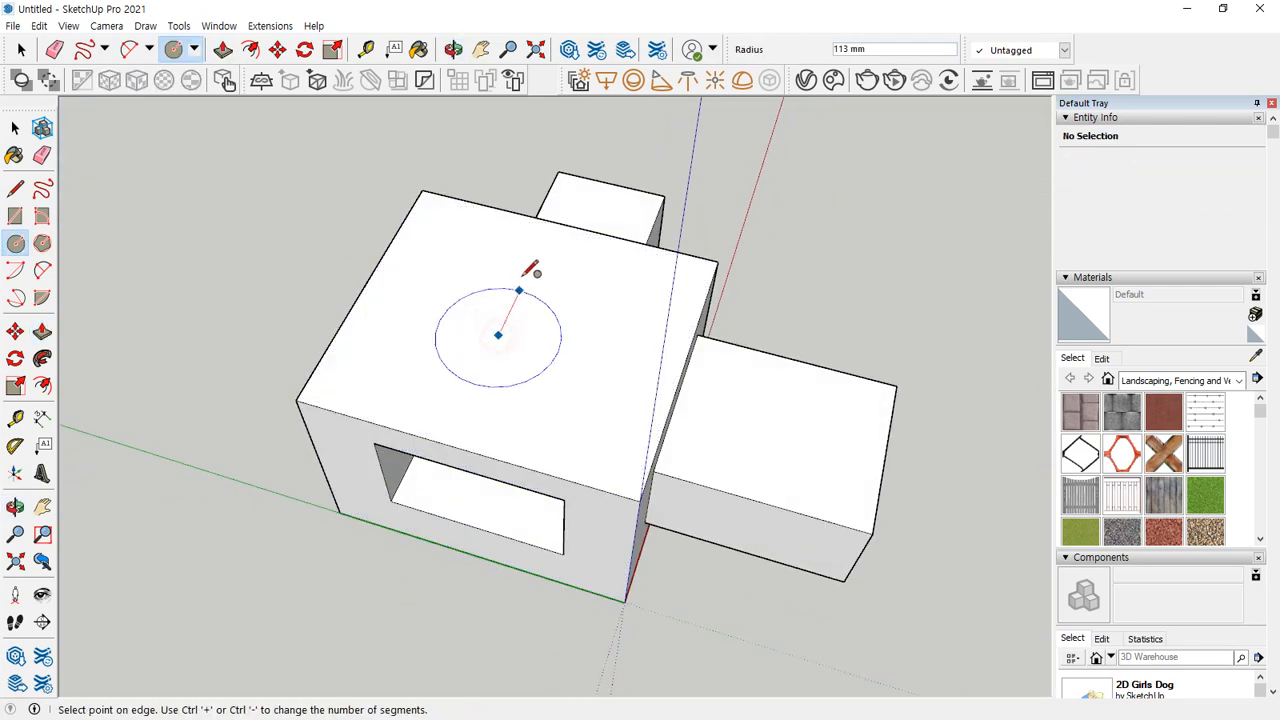
pyautogui.click(528, 266)
pyautogui.press('p')
pyautogui.click(508, 287)
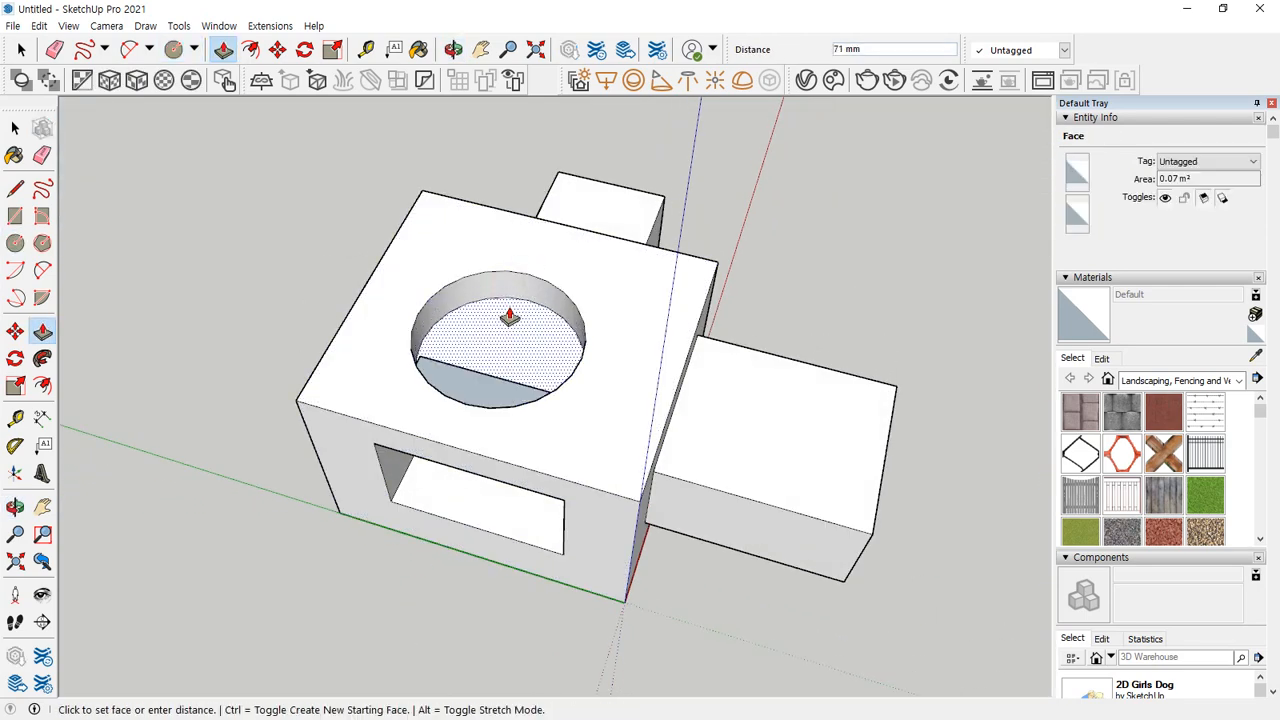
pyautogui.click(509, 303)
pyautogui.moveTo(509, 303); pyautogui.dragTo(604, 378, button='middle')
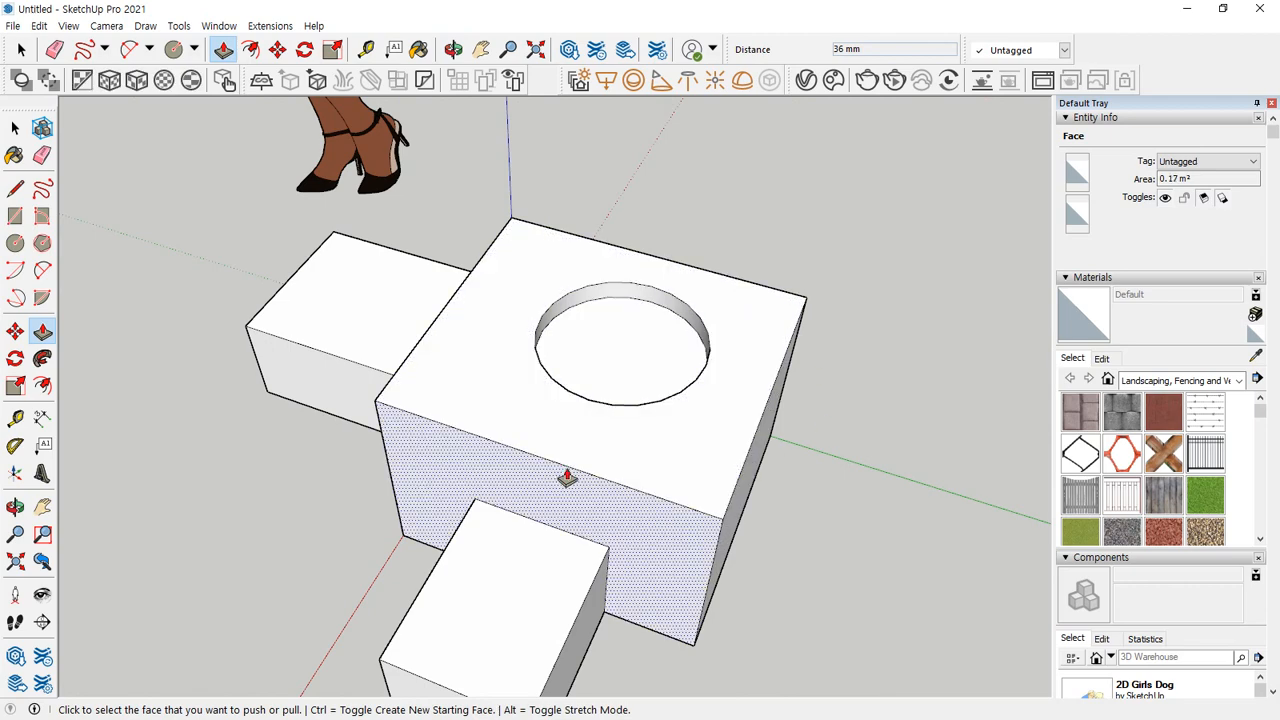
# Step: Pull the large box's plain side face outward about 189 mm and push it back in about 190 mm
pyautogui.press('space')
pyautogui.moveTo(566, 477); pyautogui.dragTo(414, 586, button='middle')
pyautogui.click(414, 586)
pyautogui.click(286, 560)
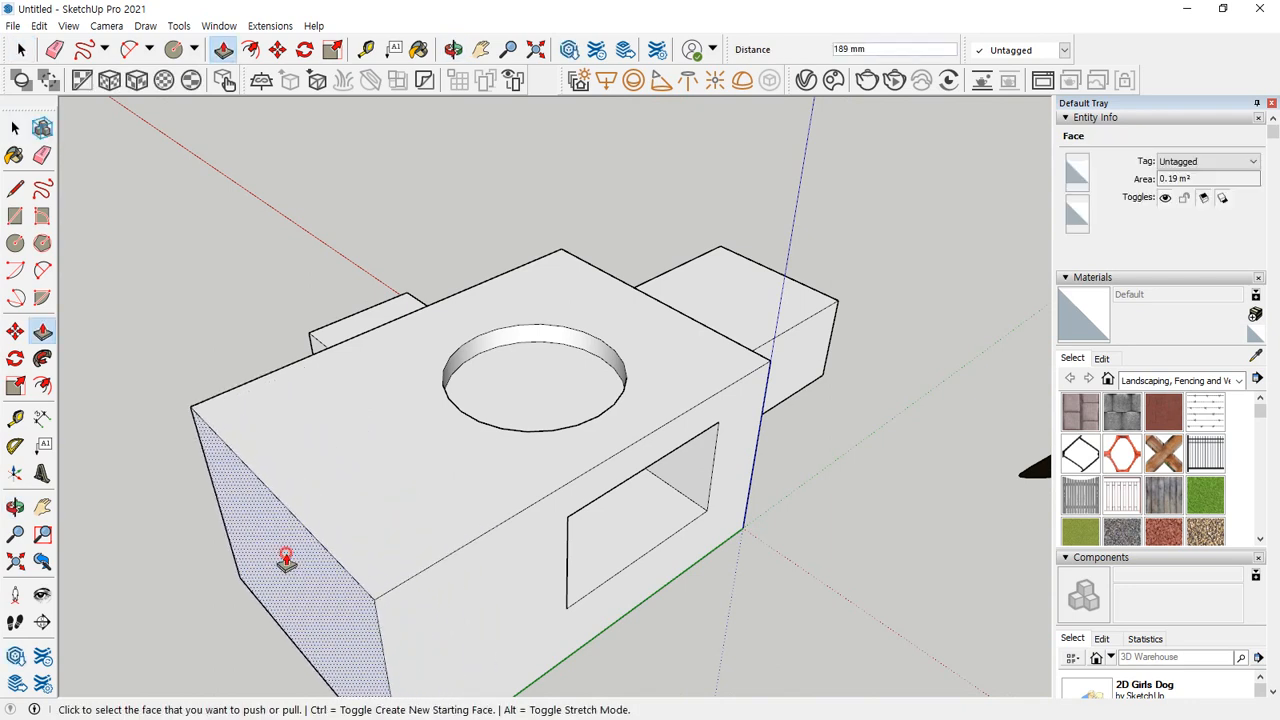
pyautogui.click(286, 560)
pyautogui.click(417, 523)
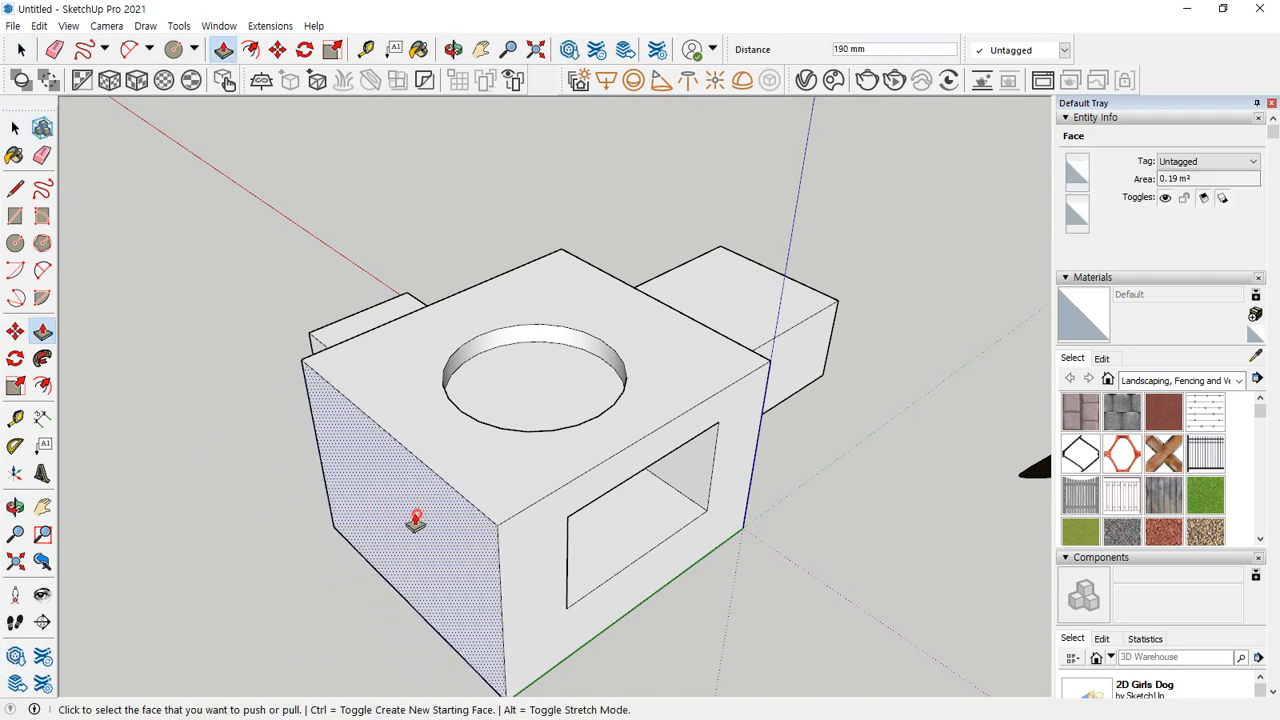
# Step: Repeatedly pull and push the plain side face to stretch and shorten the box, finishing with a move of about 179 mm
pyautogui.click(286, 552)
pyautogui.click(294, 560)
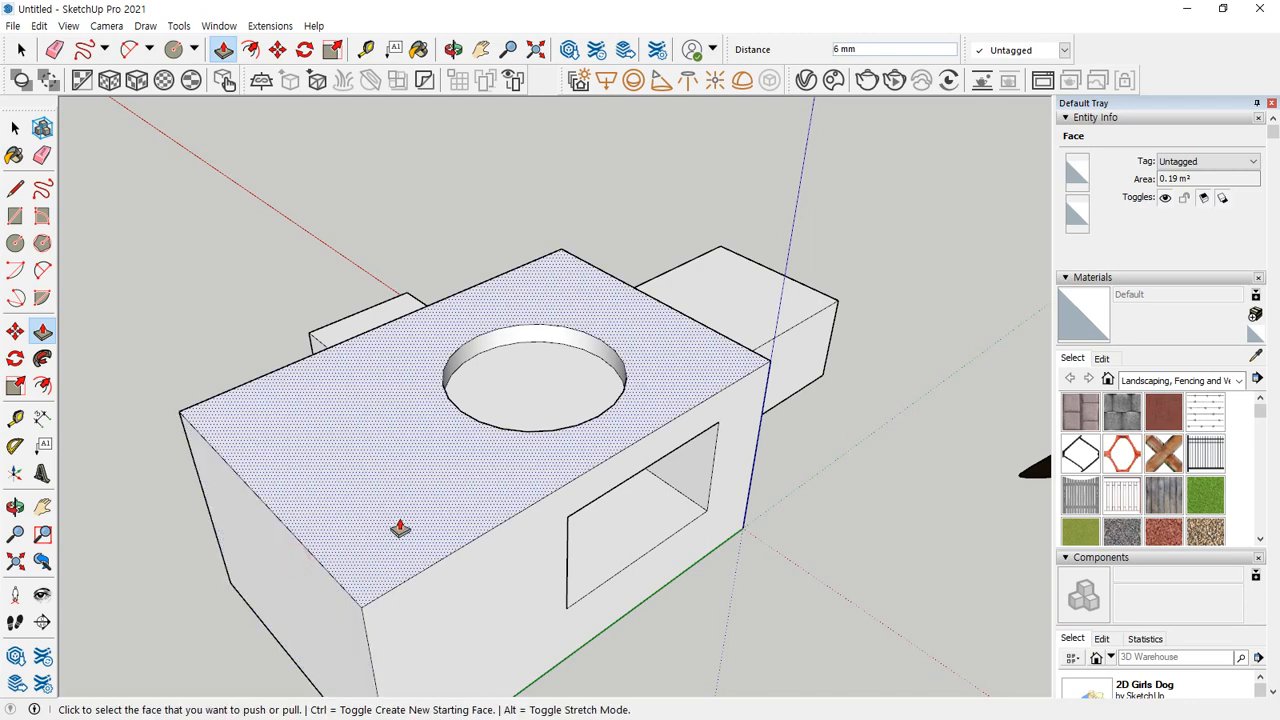
pyautogui.click(306, 560)
pyautogui.click(400, 512)
pyautogui.moveTo(340, 534); pyautogui.dragTo(470, 440, button='middle')
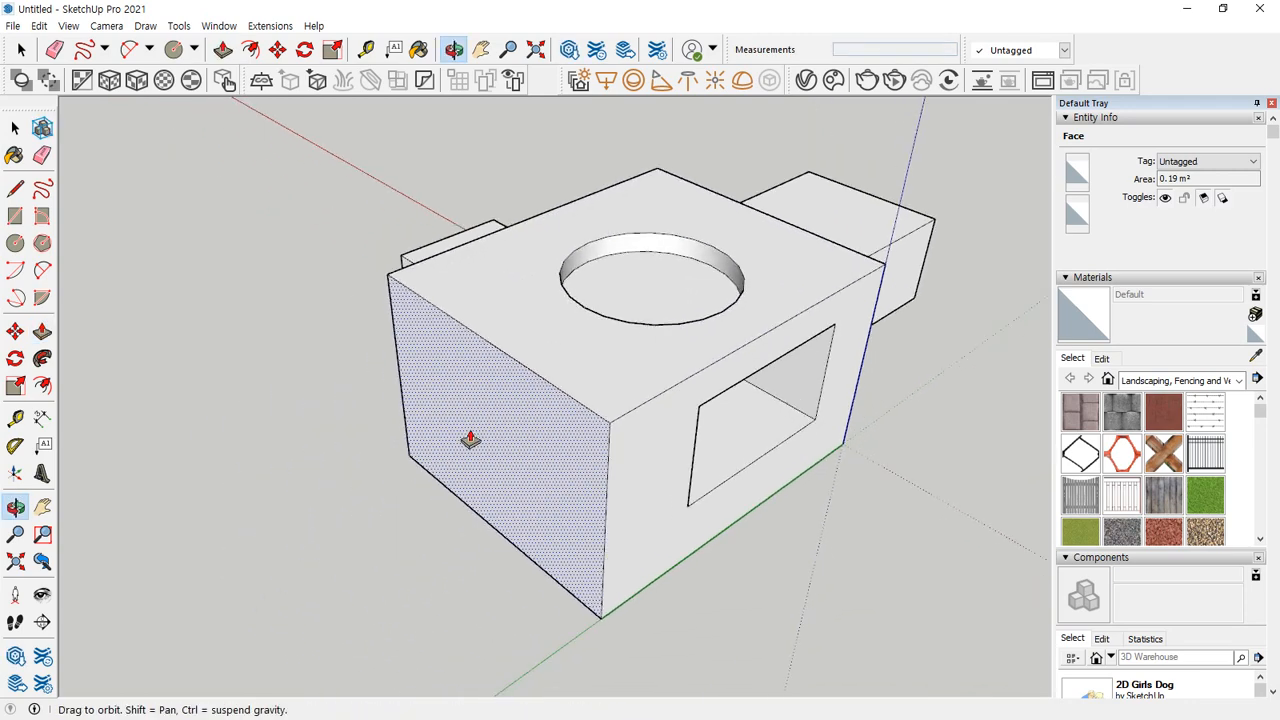
pyautogui.click(479, 438)
pyautogui.click(432, 450)
pyautogui.click(460, 436)
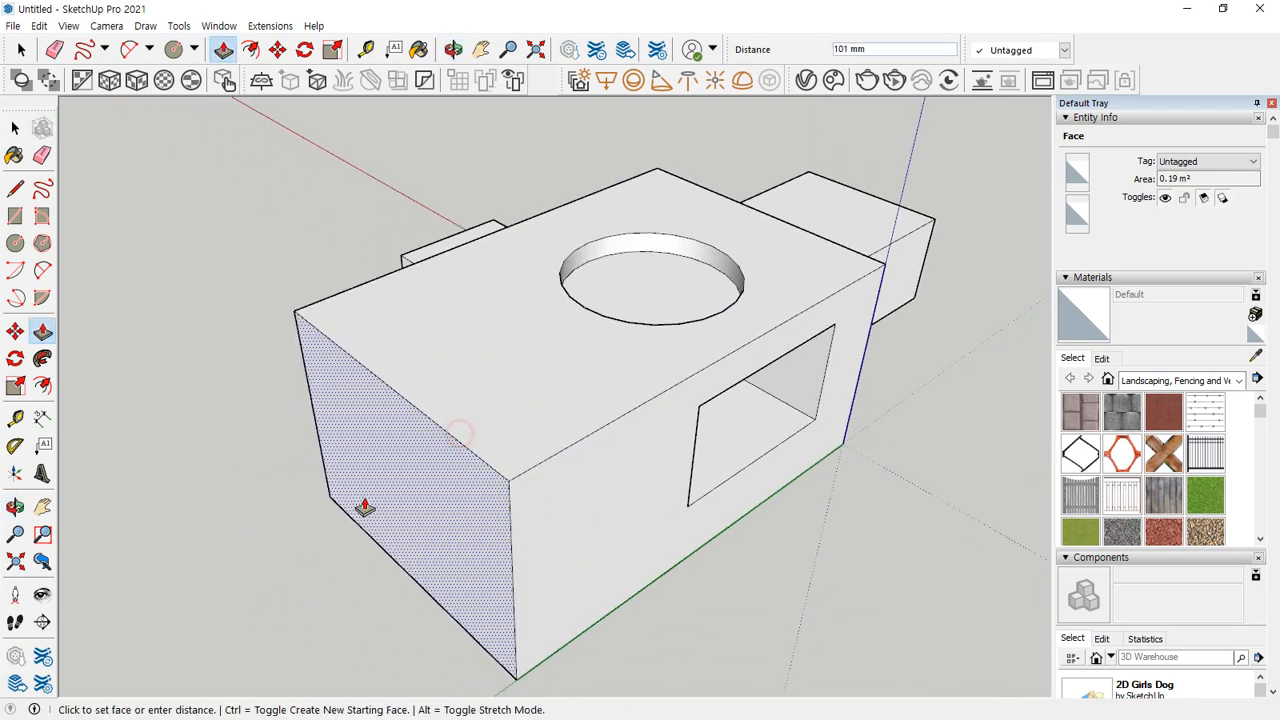
pyautogui.click(337, 514)
pyautogui.click(394, 503)
pyautogui.click(495, 455)
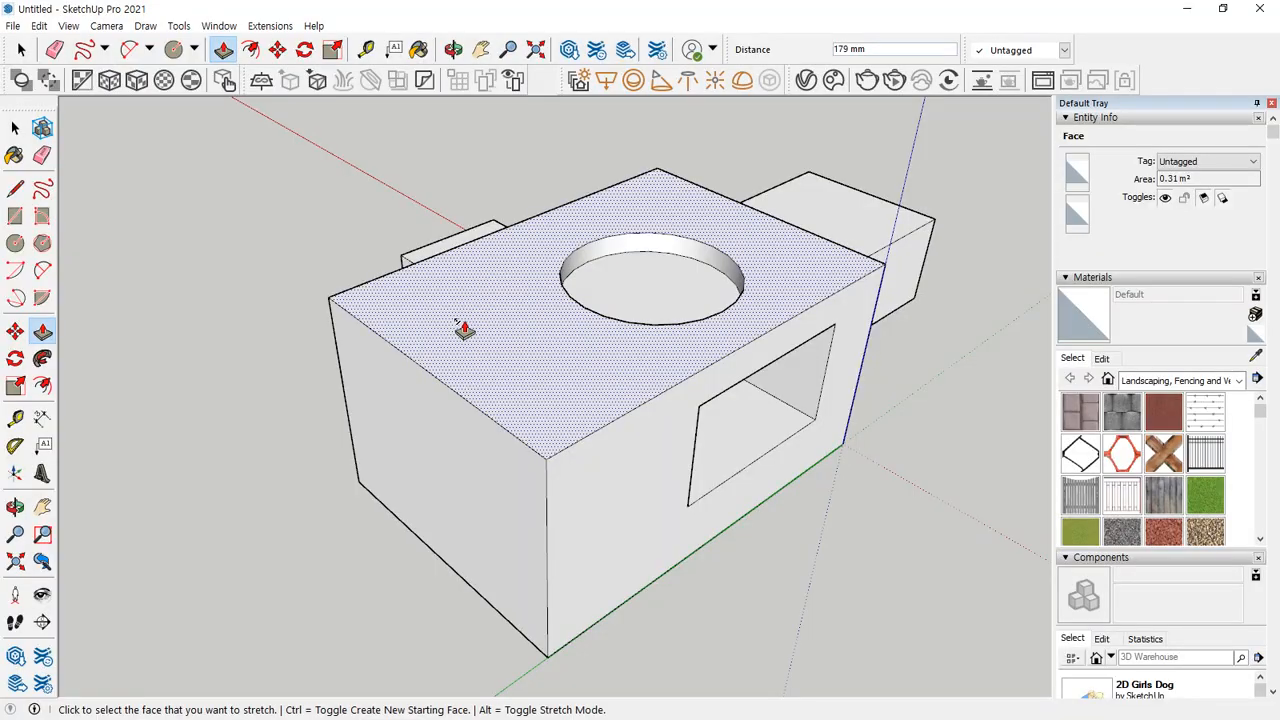
# Step: Switch Push/Pull to create a new starting face and extend the plain side face by a new section about 294 mm long
pyautogui.press('alt')
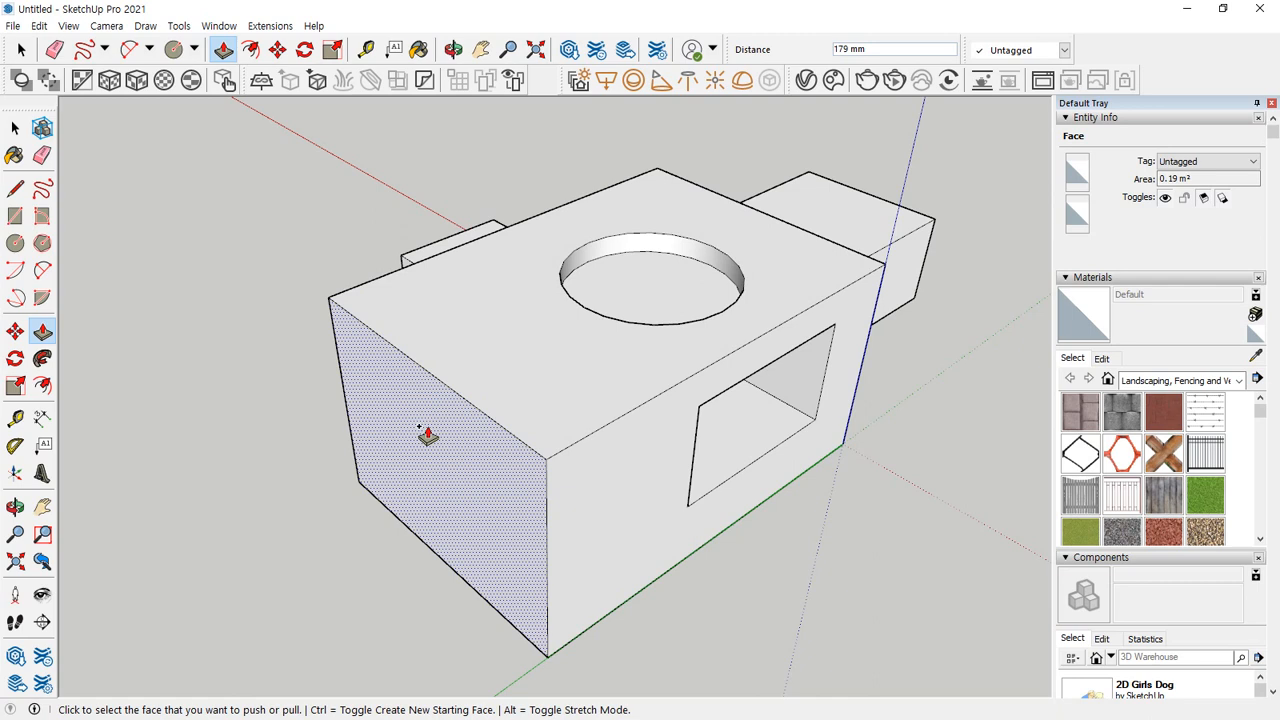
pyautogui.click(419, 426)
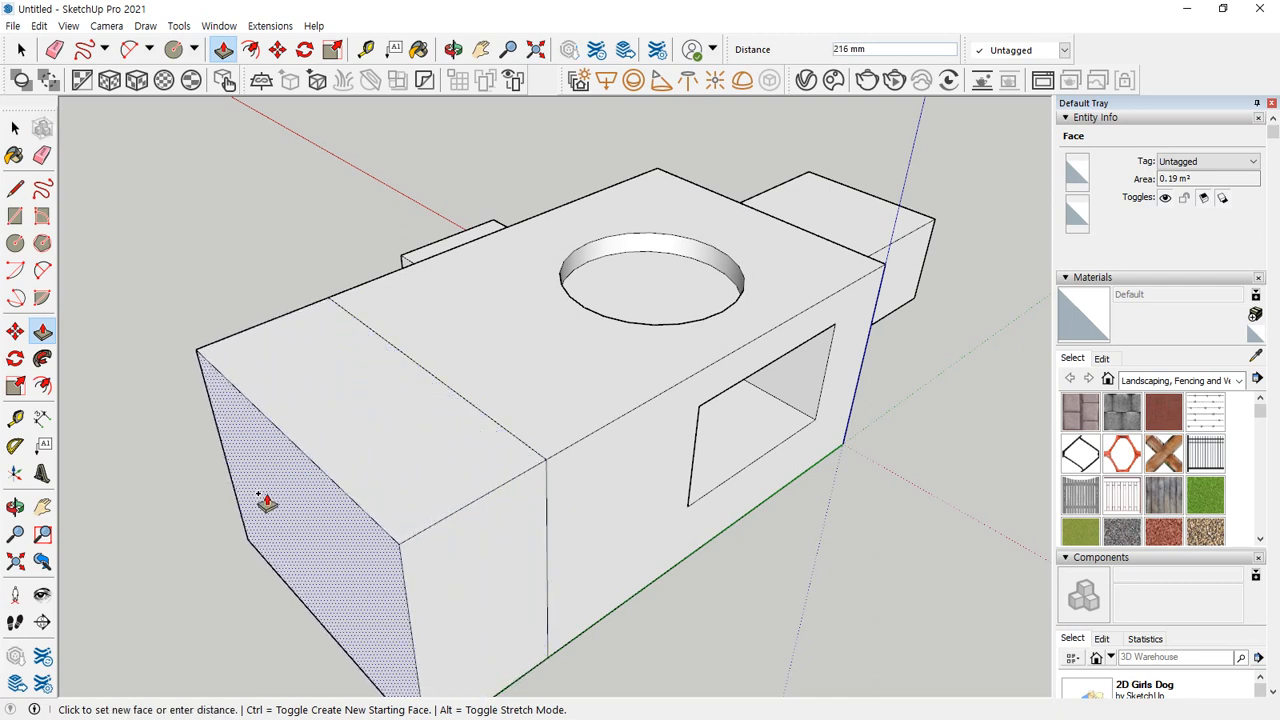
pyautogui.click(233, 510)
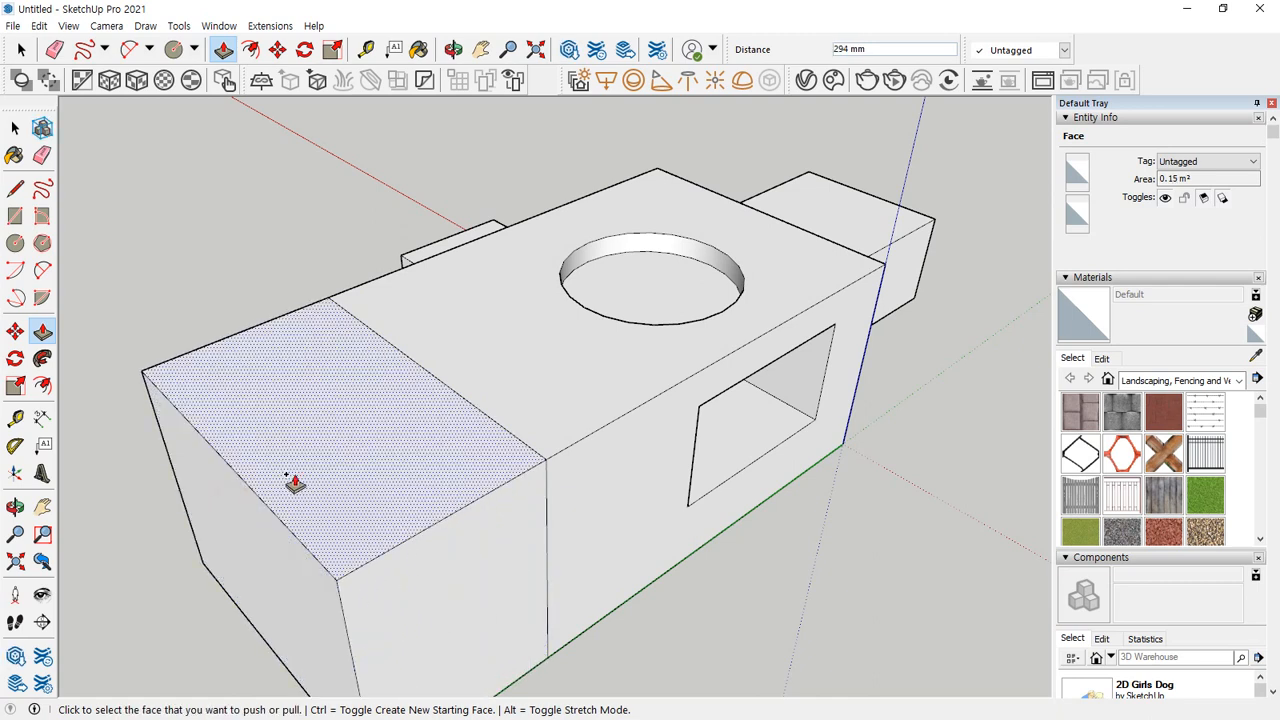
# Step: Extend the end face by two more separate sections, the first about 224 mm long, keeping the dividing edges
pyautogui.moveTo(284, 486); pyautogui.dragTo(480, 374, button='middle')
pyautogui.click(485, 368)
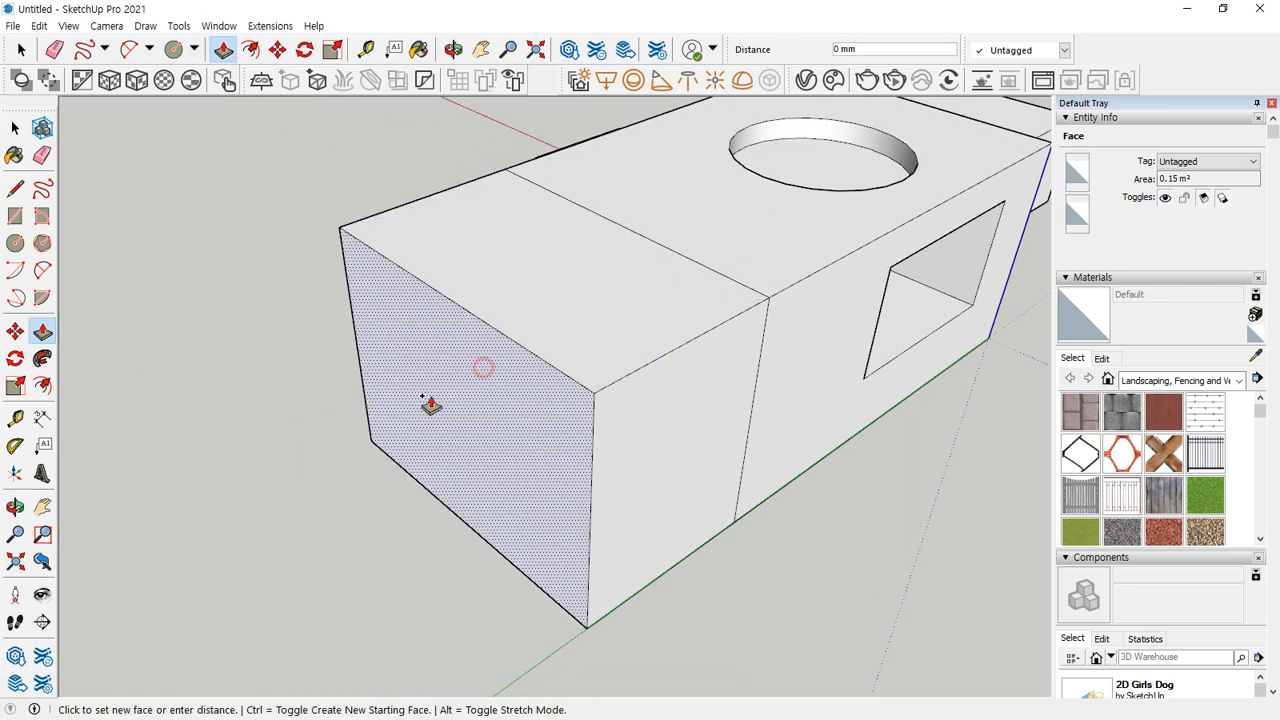
pyautogui.click(301, 470)
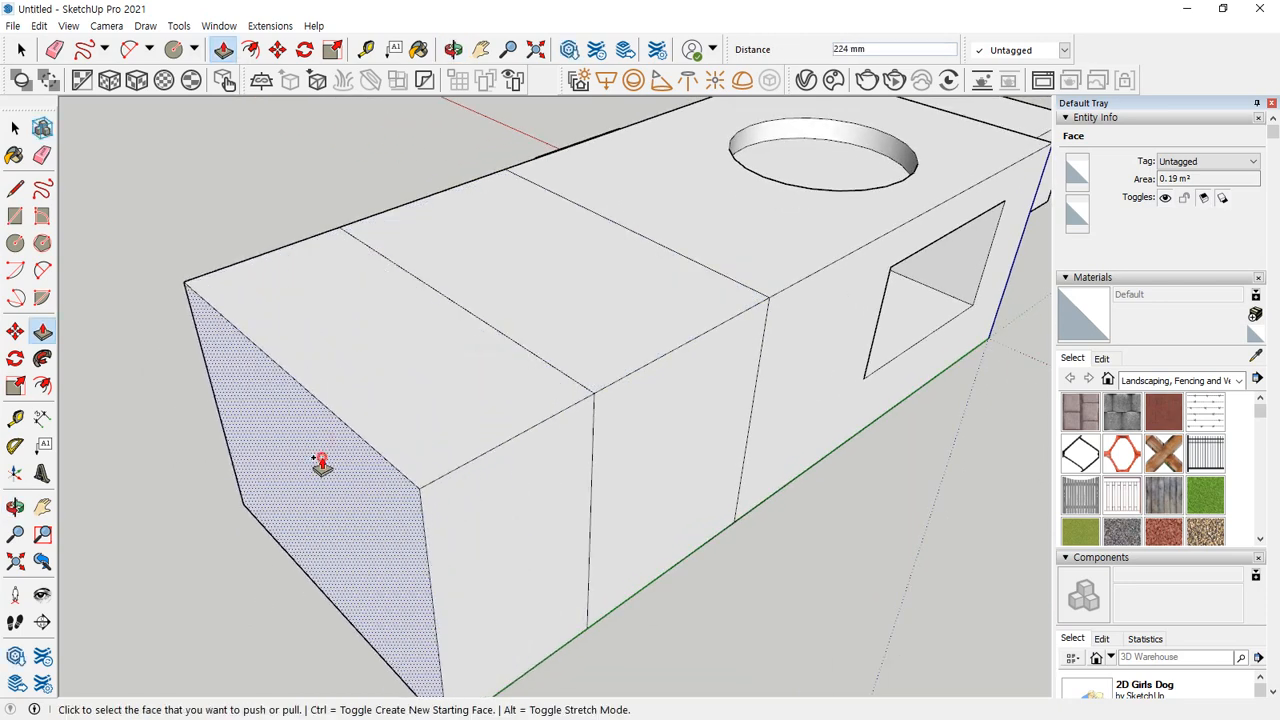
pyautogui.click(321, 464)
pyautogui.click(157, 520)
# Step: Pull the top face of the middle added section upward as a new block
pyautogui.click(420, 386)
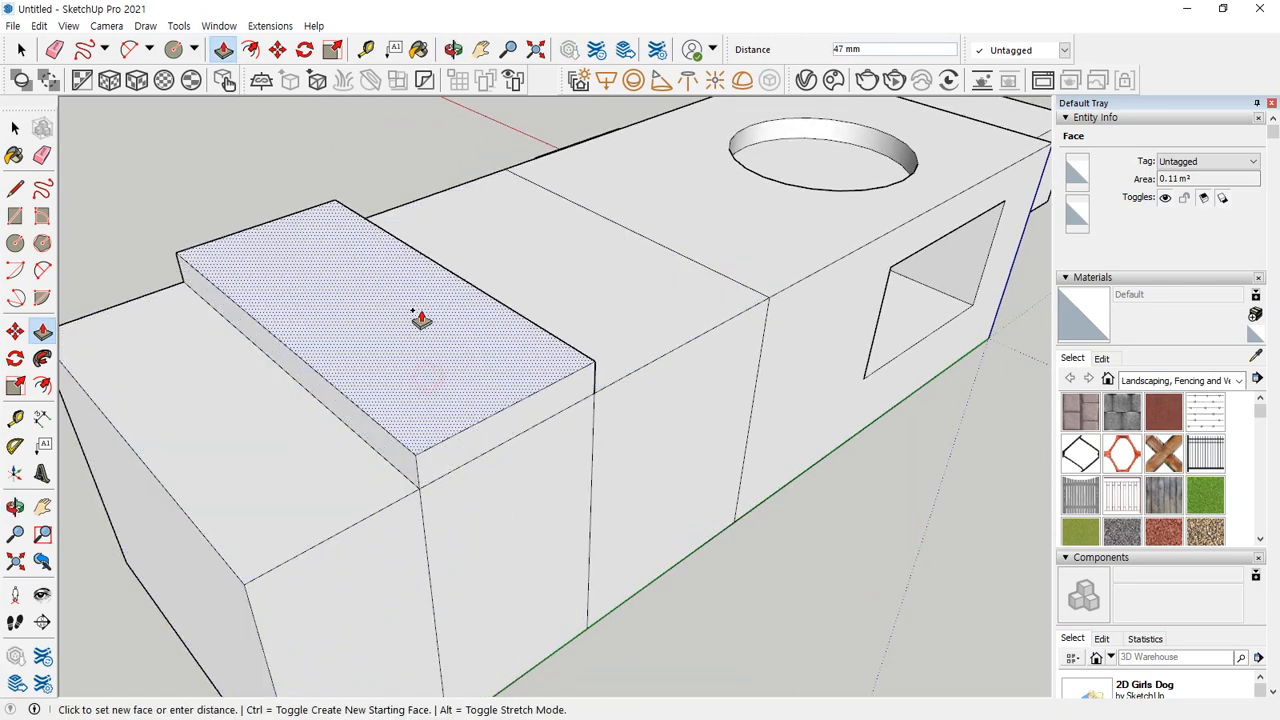
pyautogui.click(432, 261)
pyautogui.click(434, 263)
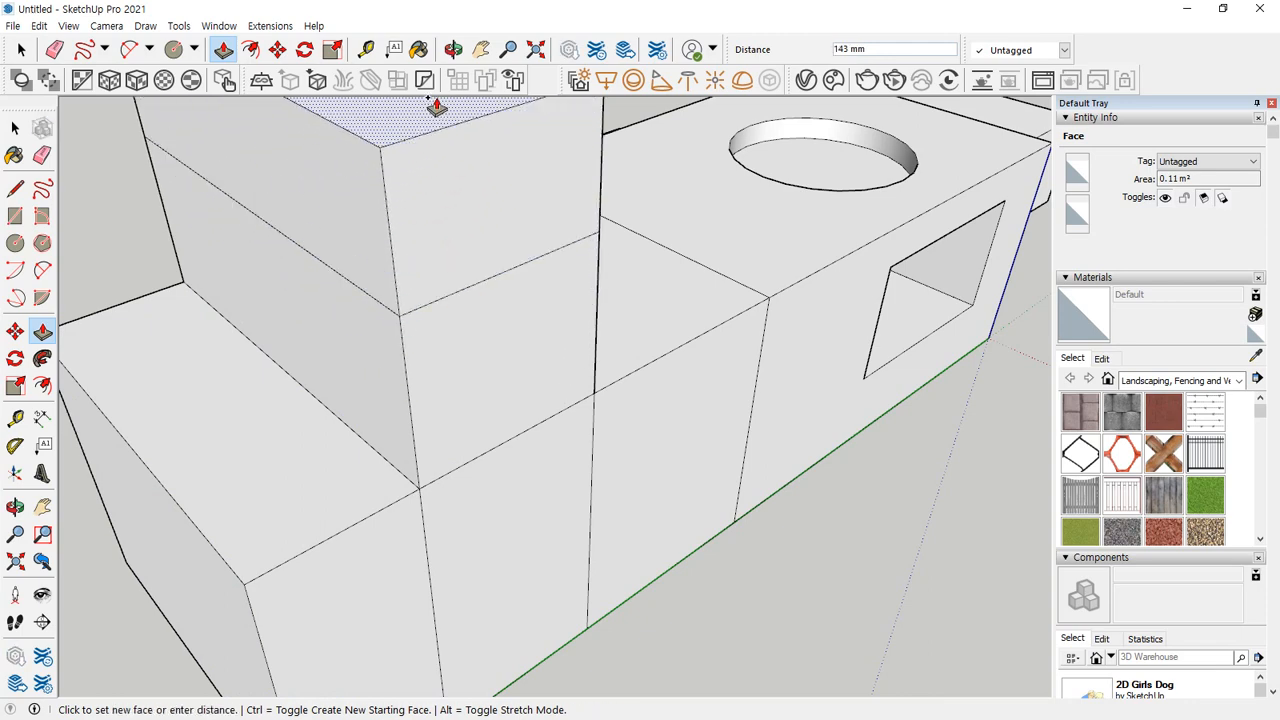
pyautogui.click(436, 104)
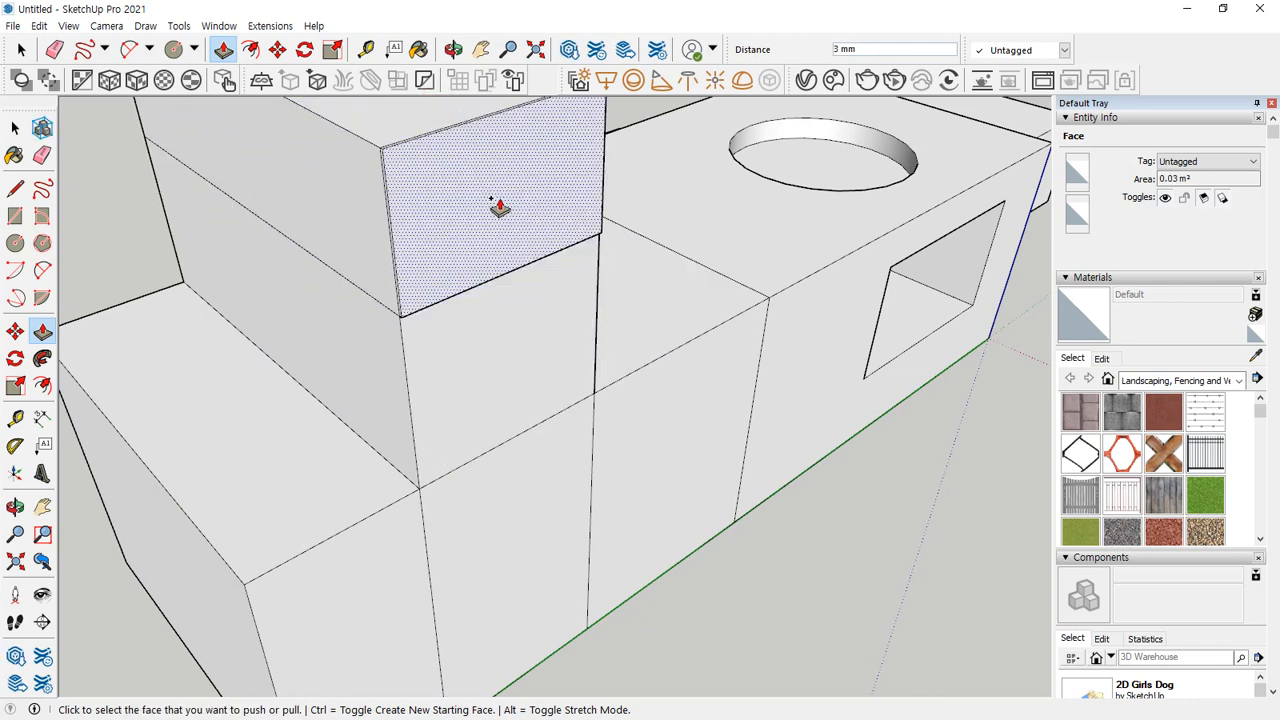
pyautogui.click(500, 221)
pyautogui.click(500, 277)
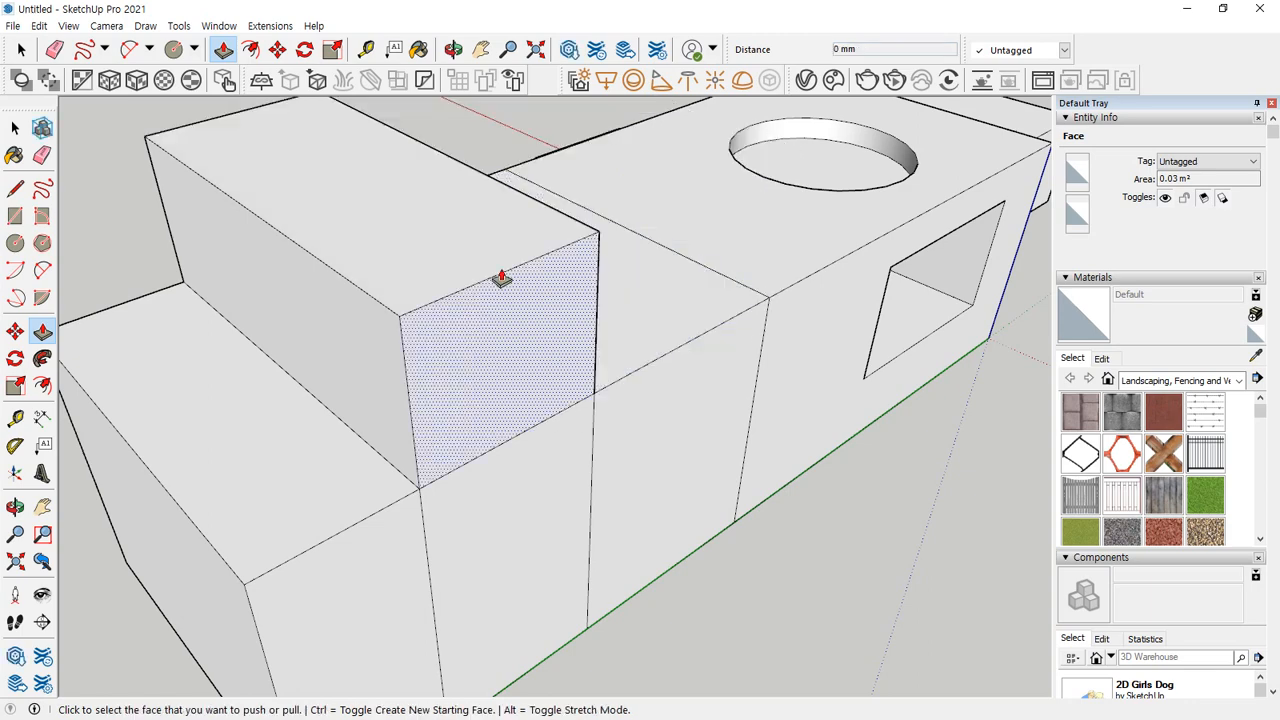
# Step: Pull the raised block's top up as a new level and extend that level's side face outward about 357 mm
pyautogui.click(477, 262)
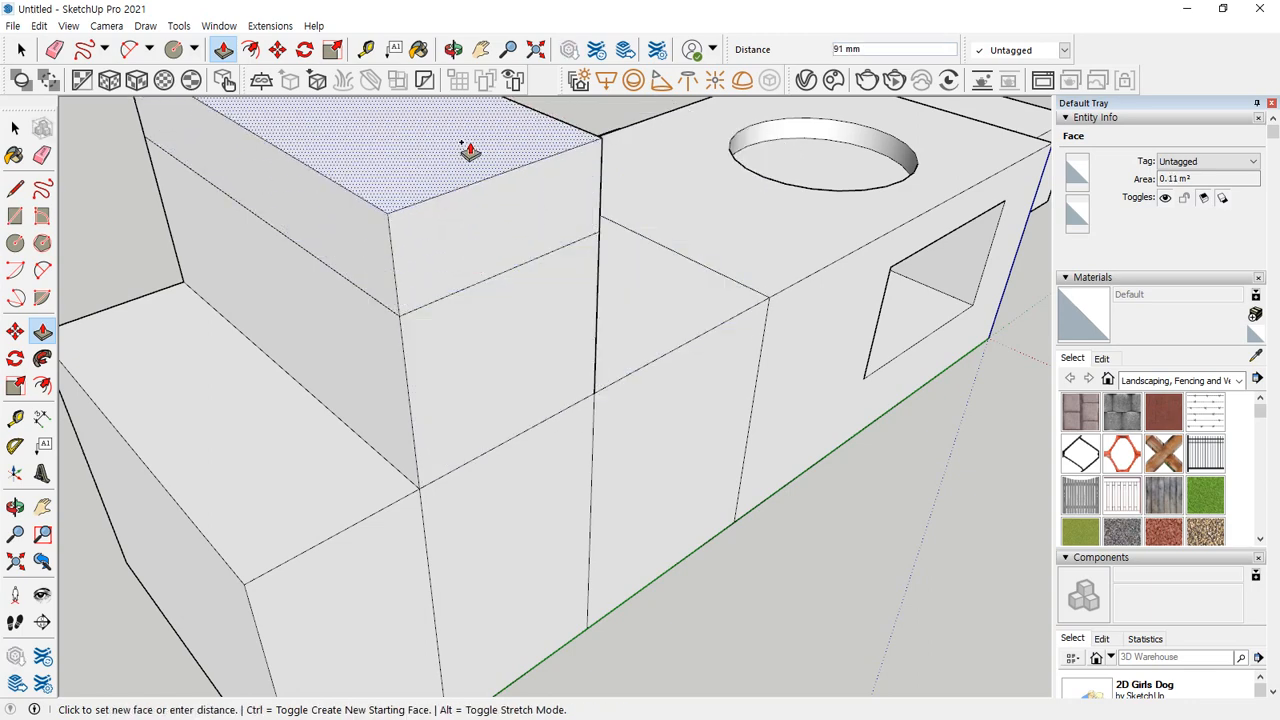
pyautogui.click(466, 122)
pyautogui.click(480, 194)
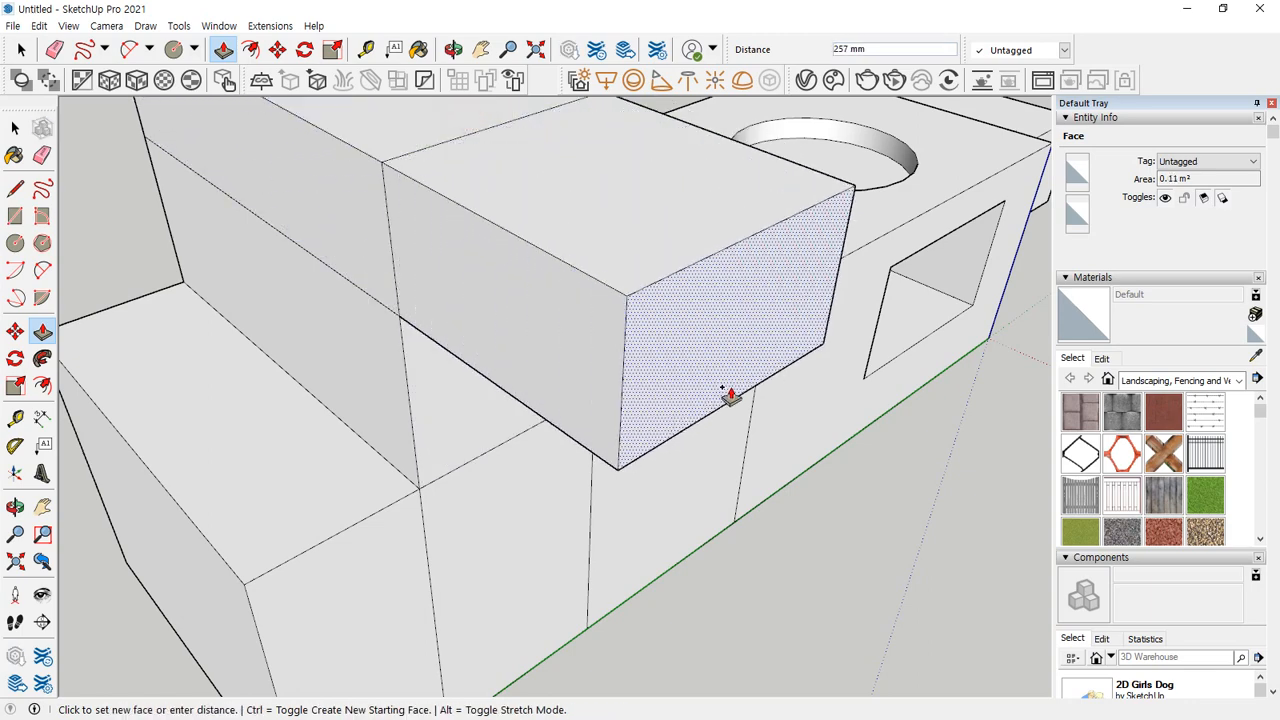
pyautogui.click(812, 453)
# Step: Extend the end face of the overhanging upper arm by another new section about 346 mm long
pyautogui.scroll(-3, 811, 445)
pyautogui.scroll(-2, 804, 435)
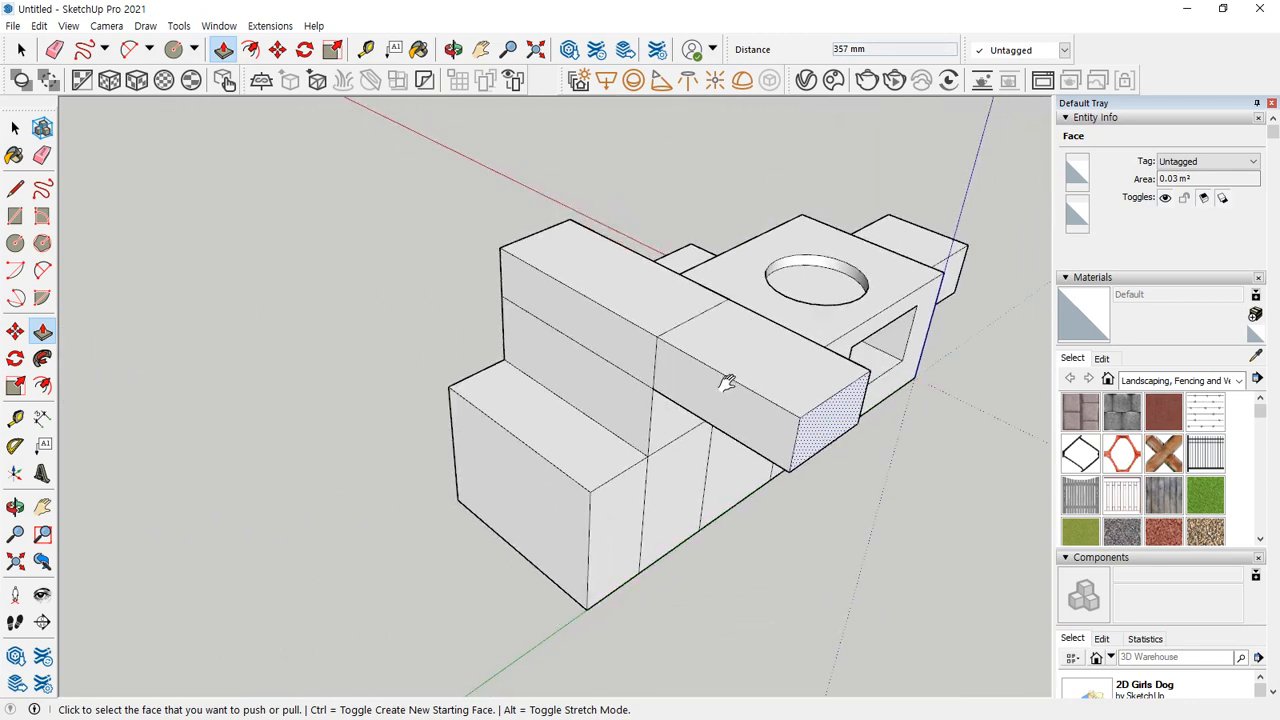
pyautogui.keyDown('shift'); pyautogui.moveTo(726, 381); pyautogui.dragTo(582, 300, button='middle'); pyautogui.keyUp('shift')
pyautogui.scroll(1, 590, 303)
pyautogui.click(647, 323)
pyautogui.click(805, 415)
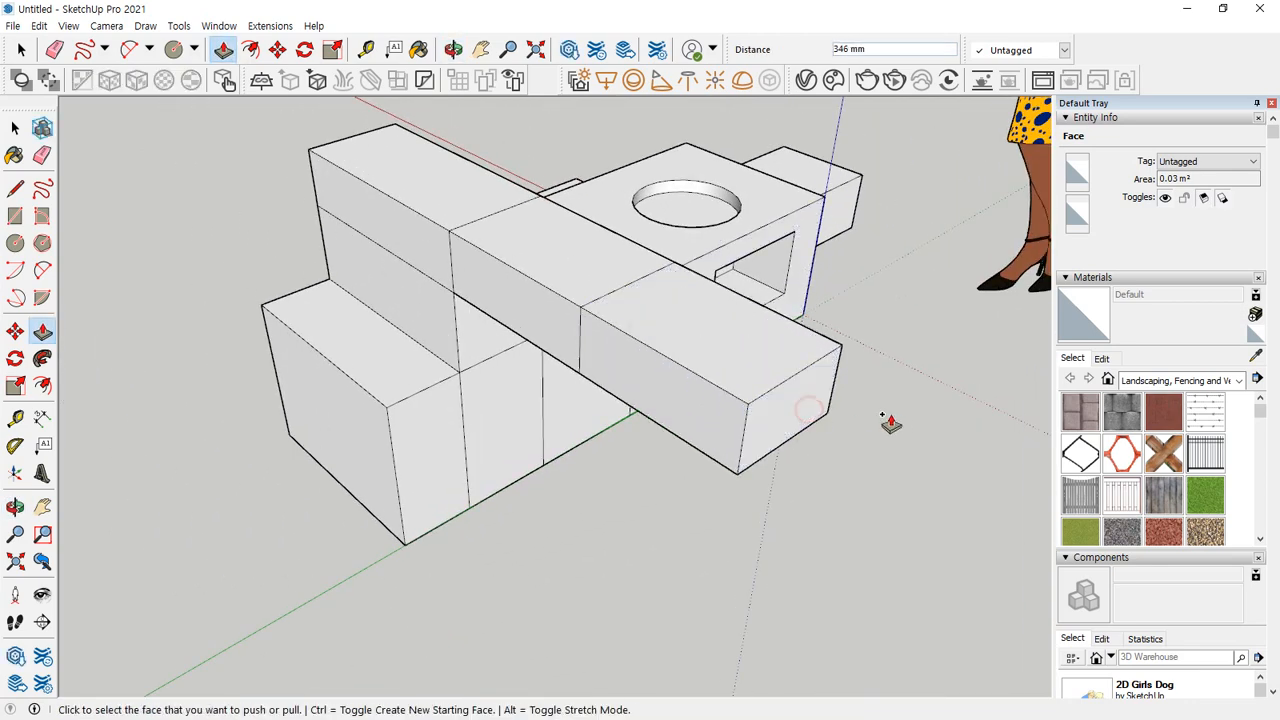
# Step: Pull the underside of the overhanging arm's end section down as two new sections, about 189 mm and about 381 mm long
pyautogui.moveTo(891, 423); pyautogui.dragTo(294, 174, button='middle')
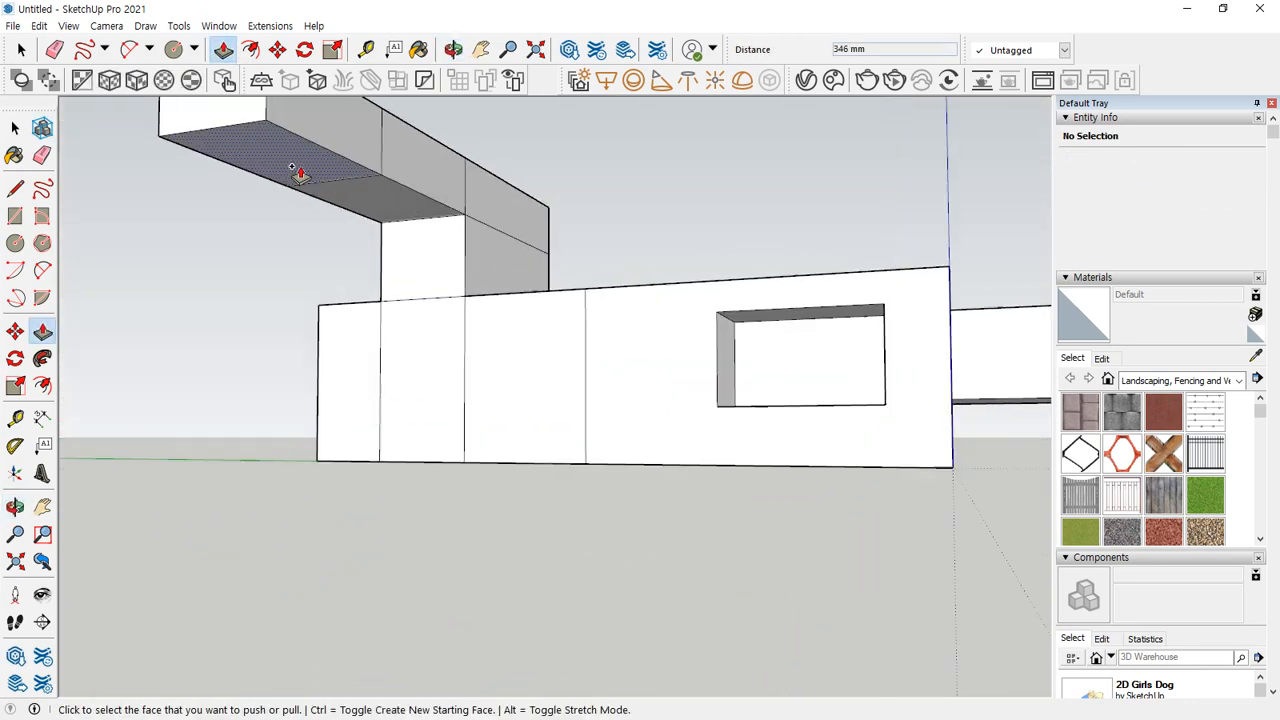
pyautogui.click(294, 174)
pyautogui.click(474, 300)
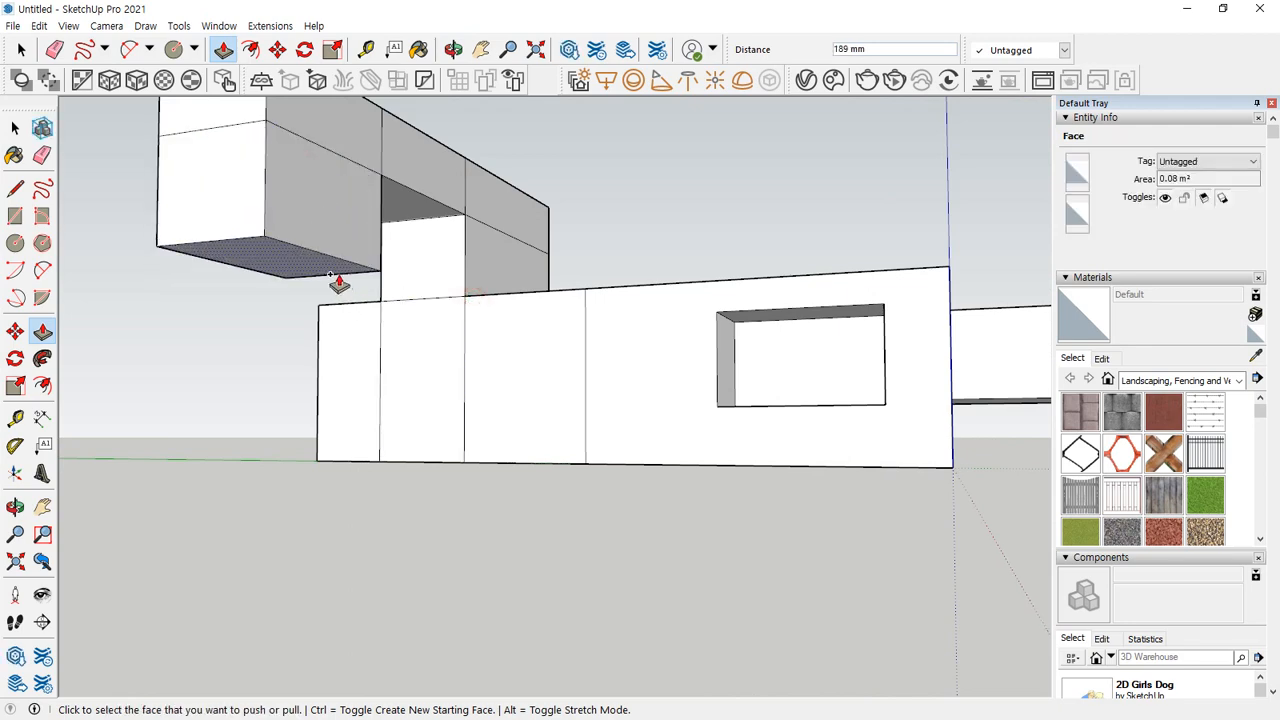
pyautogui.click(337, 268)
pyautogui.click(492, 475)
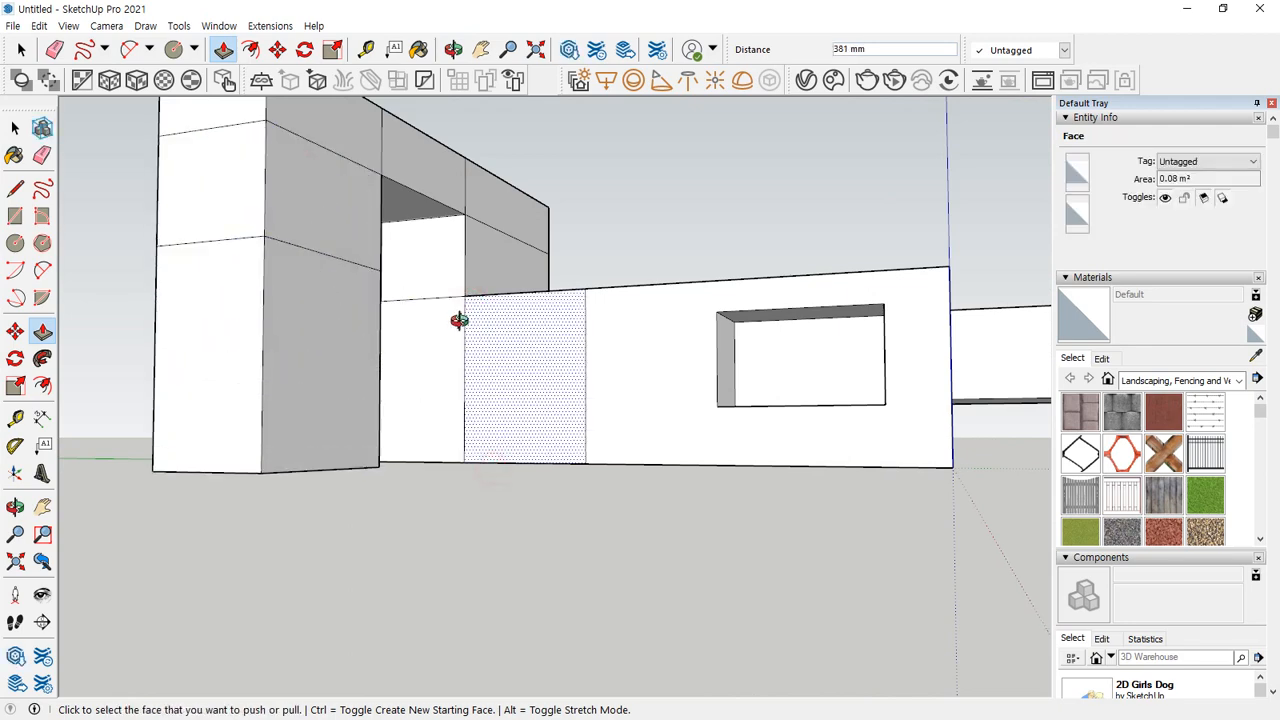
# Step: Extend the lower leg section's inner side face about 1043 mm alongside the main body and its opposite face outward level with the body's end
pyautogui.moveTo(457, 320); pyautogui.dragTo(243, 457, button='middle')
pyautogui.click(243, 457)
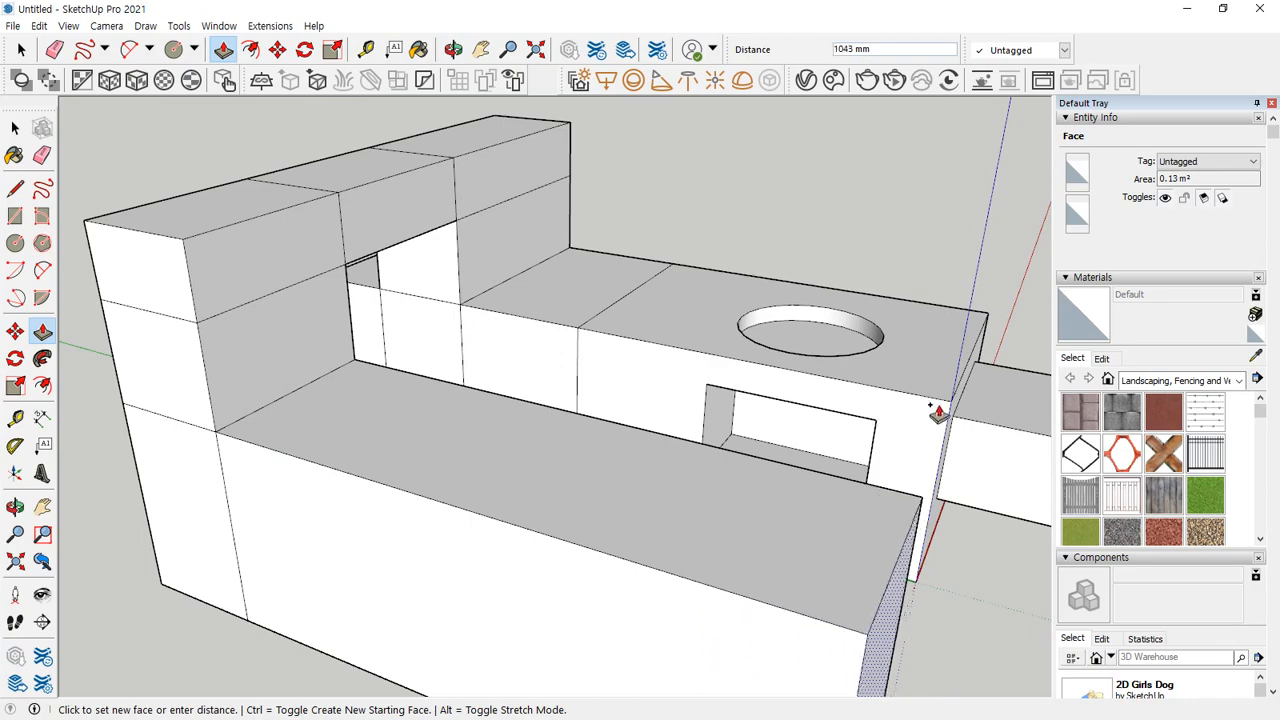
pyautogui.click(951, 409)
pyautogui.moveTo(289, 403)
pyautogui.mouseDown(button='middle')
pyautogui.moveTo(797, 428)
pyautogui.moveTo(189, 409)
pyautogui.moveTo(309, 374)
pyautogui.moveTo(766, 306)
pyautogui.mouseUp(button='middle')
pyautogui.click(563, 563)
pyautogui.click(256, 432)
# Step: Erase the dividing edges on the top and side faces of the bridge, its leg and the main body to merge coplanar faces
pyautogui.press('space')
pyautogui.press('e')
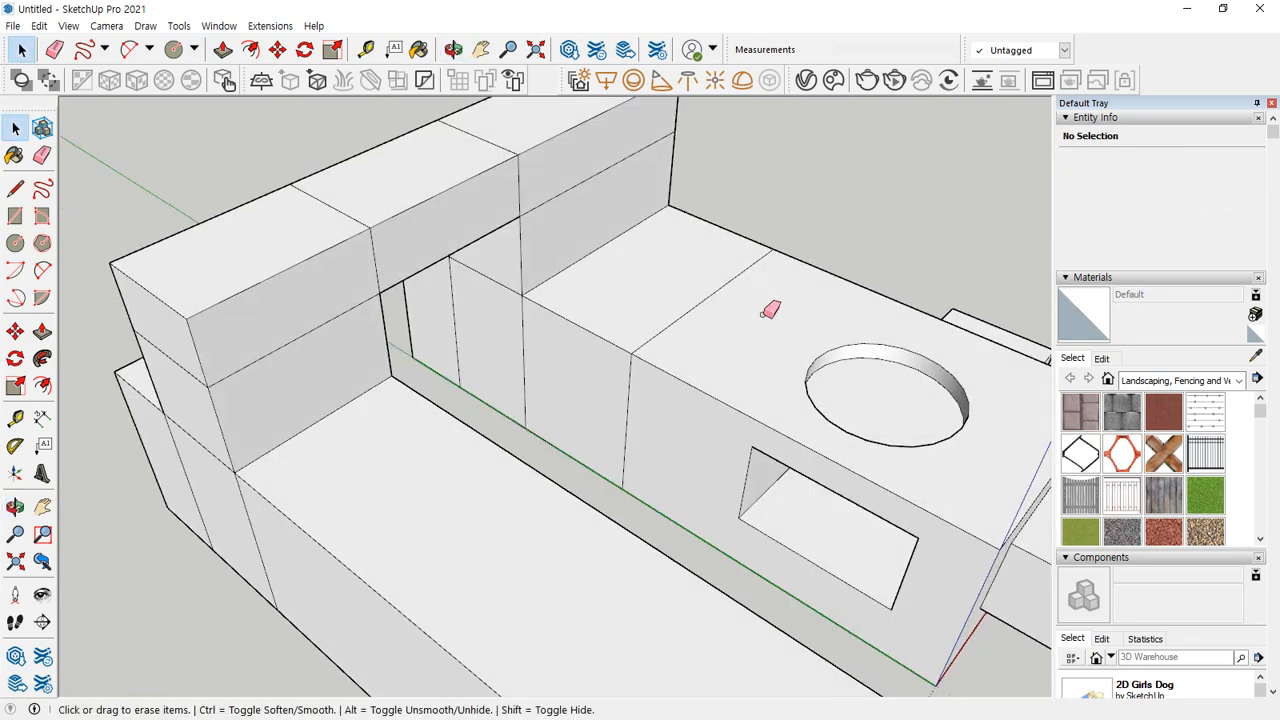
pyautogui.moveTo(544, 395); pyautogui.dragTo(447, 318)
pyautogui.moveTo(569, 192)
pyautogui.mouseDown()
pyautogui.moveTo(514, 180)
pyautogui.moveTo(366, 257)
pyautogui.moveTo(330, 320)
pyautogui.moveTo(300, 226)
pyautogui.moveTo(486, 138)
pyautogui.mouseUp()
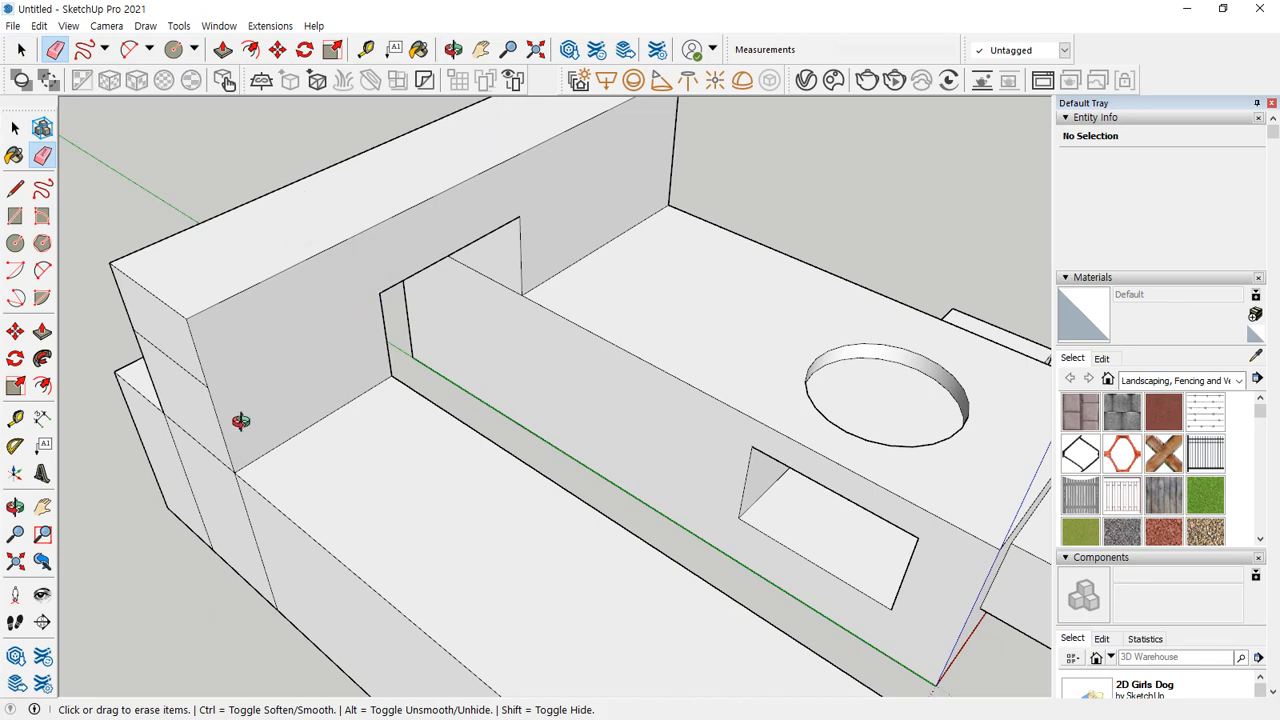
pyautogui.moveTo(240, 421); pyautogui.dragTo(231, 307, button='middle')
pyautogui.moveTo(226, 281); pyautogui.dragTo(243, 375)
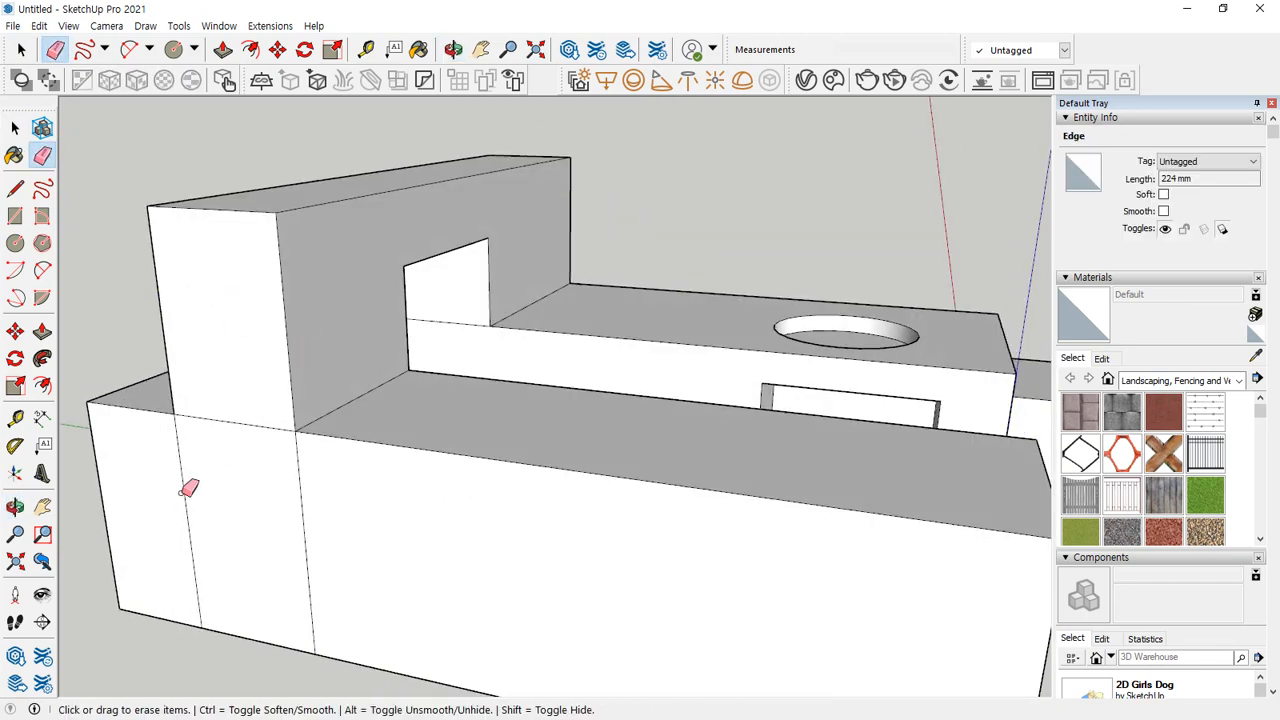
pyautogui.moveTo(189, 486)
pyautogui.mouseDown()
pyautogui.moveTo(337, 531)
pyautogui.moveTo(213, 474)
pyautogui.mouseUp()
pyautogui.moveTo(213, 474)
pyautogui.mouseDown(button='middle')
pyautogui.moveTo(608, 474)
pyautogui.moveTo(734, 429)
pyautogui.mouseUp(button='middle')
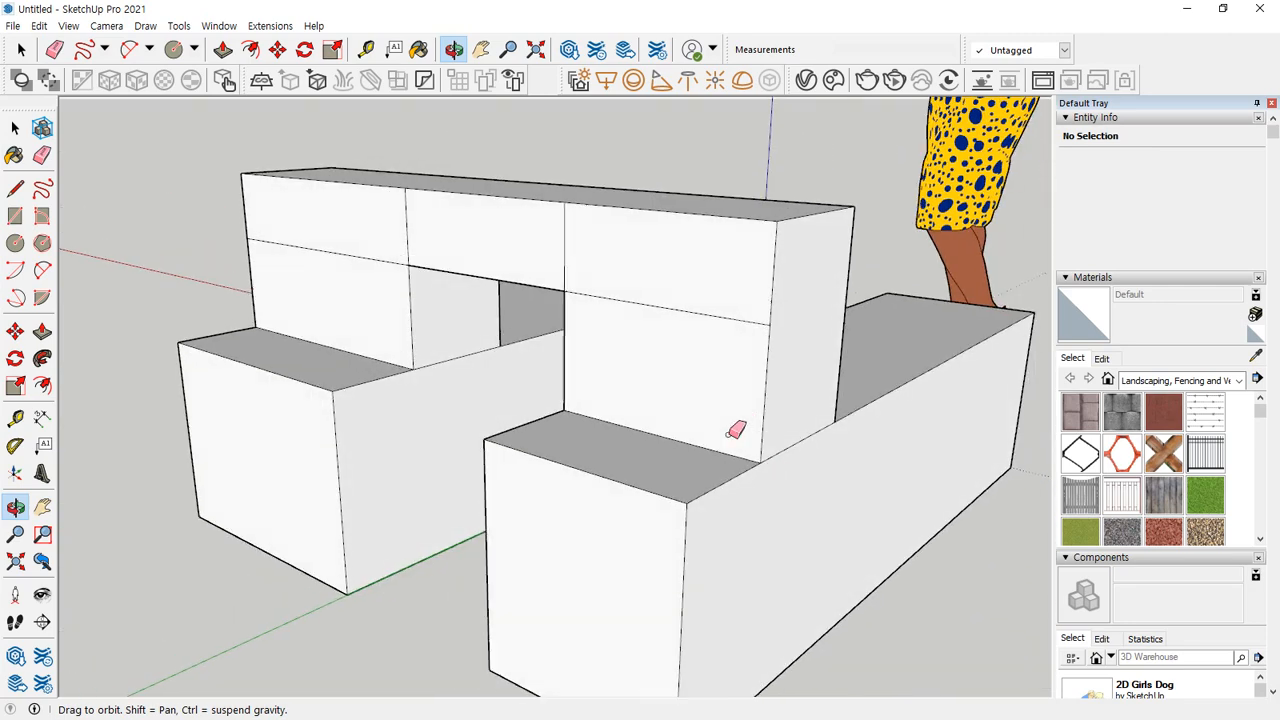
pyautogui.moveTo(714, 371)
pyautogui.mouseDown()
pyautogui.moveTo(680, 266)
pyautogui.moveTo(549, 240)
pyautogui.moveTo(300, 252)
pyautogui.mouseUp()
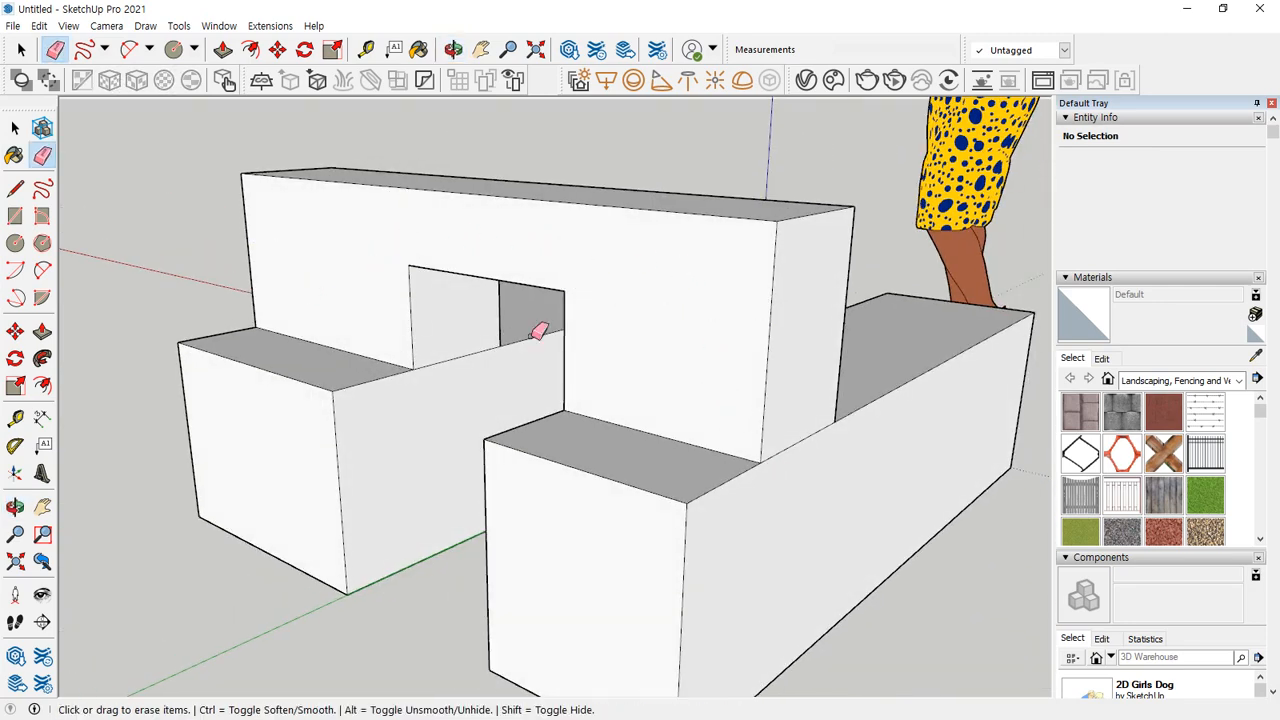
# Step: Push/Pull the bridge's side face facing the circular recess outward about 430 mm
pyautogui.moveTo(537, 331)
pyautogui.mouseDown(button='middle')
pyautogui.moveTo(154, 403)
pyautogui.moveTo(385, 381)
pyautogui.mouseUp(button='middle')
pyautogui.press('p')
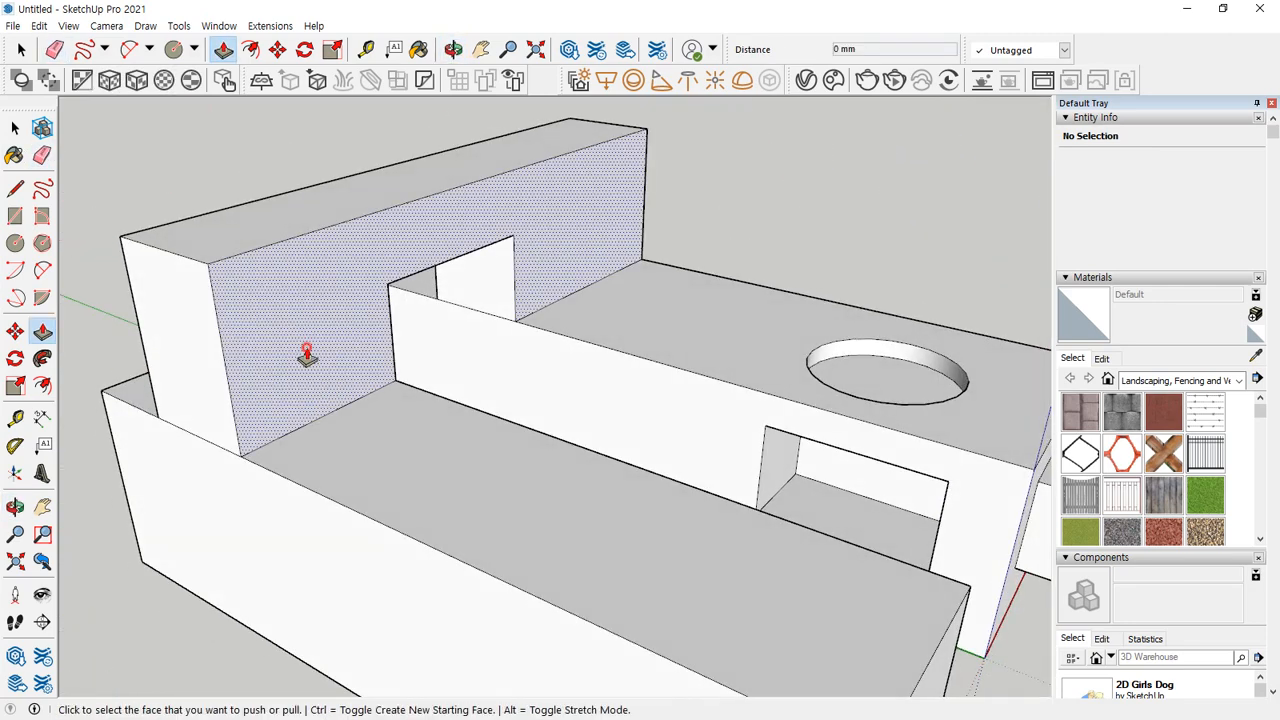
pyautogui.click(310, 362)
pyautogui.click(491, 486)
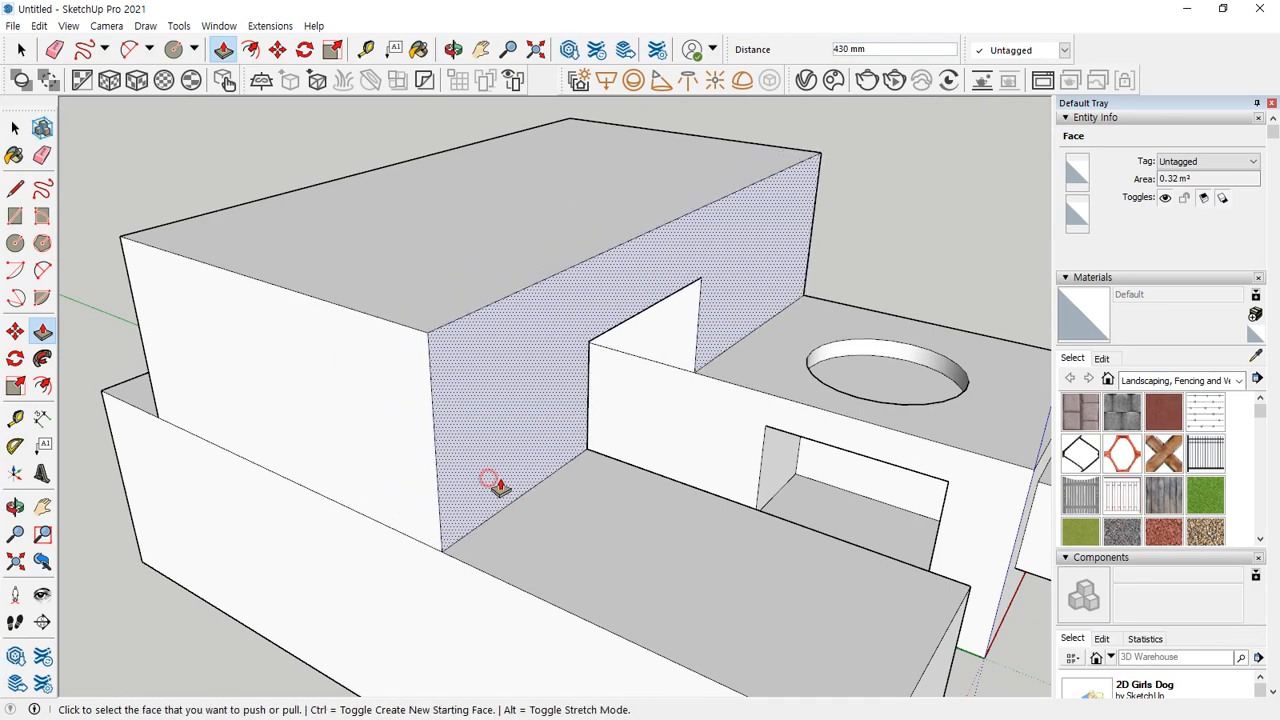
# Step: Erase the remaining leftover dividing edges on the model with the enlarged upper block
pyautogui.scroll(-5, 514, 479)
pyautogui.moveTo(514, 479)
pyautogui.mouseDown(button='middle')
pyautogui.moveTo(651, 487)
pyautogui.moveTo(223, 477)
pyautogui.moveTo(663, 457)
pyautogui.moveTo(777, 509)
pyautogui.mouseUp(button='middle')
pyautogui.press('e')
pyautogui.moveTo(688, 503); pyautogui.dragTo(624, 513)
pyautogui.moveTo(672, 397); pyautogui.dragTo(705, 420)
# Step: Examine the cleaned-up model from the end, the sides and above
pyautogui.moveTo(900, 430)
pyautogui.mouseDown(button='middle')
pyautogui.moveTo(631, 414)
pyautogui.moveTo(766, 480)
pyautogui.moveTo(712, 460)
pyautogui.moveTo(631, 400)
pyautogui.moveTo(817, 443)
pyautogui.mouseUp(button='middle')
pyautogui.scroll(3, 712, 460)
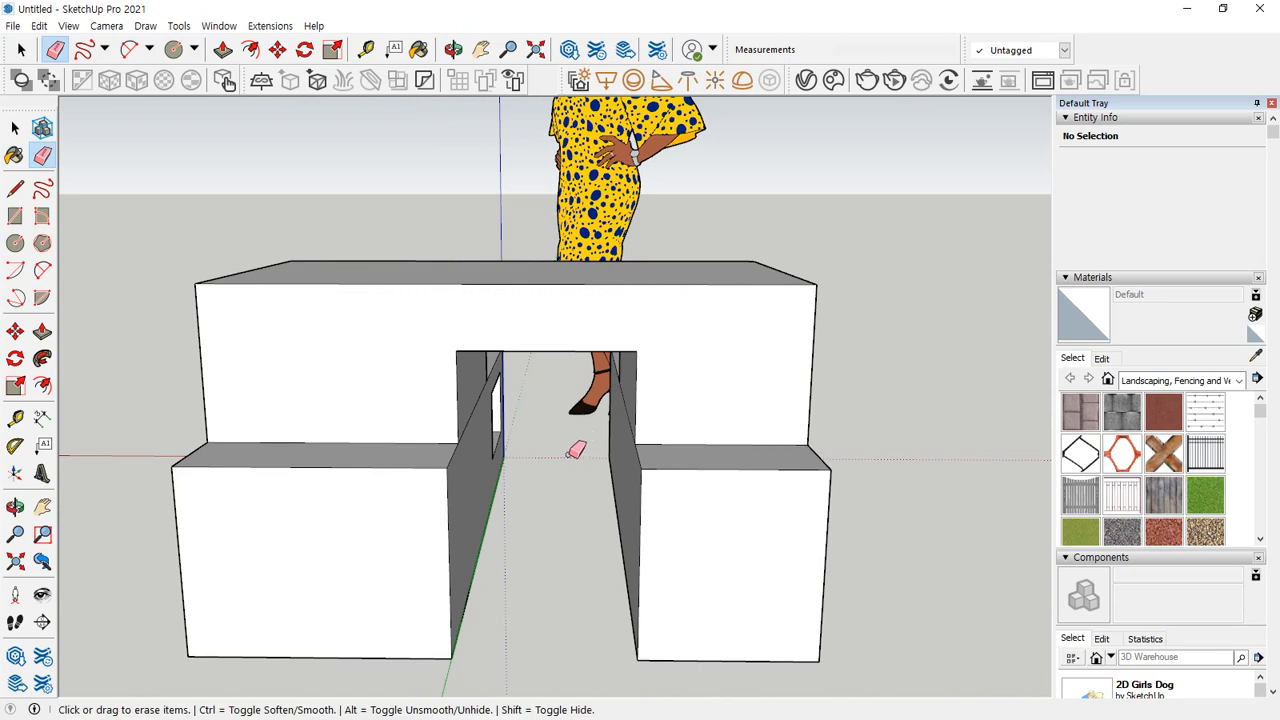
pyautogui.moveTo(574, 449); pyautogui.dragTo(477, 409, button='middle')
pyautogui.moveTo(443, 457); pyautogui.dragTo(714, 366, button='middle')
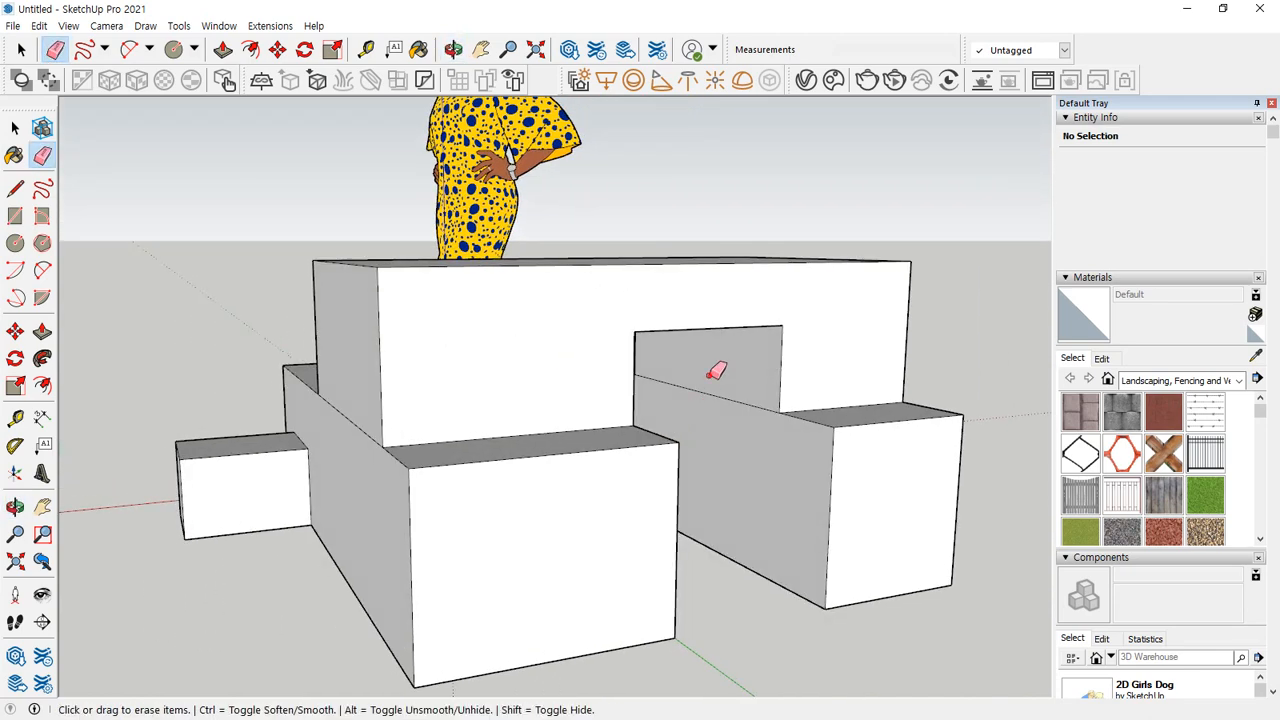
pyautogui.moveTo(354, 451); pyautogui.dragTo(614, 449, button='middle')
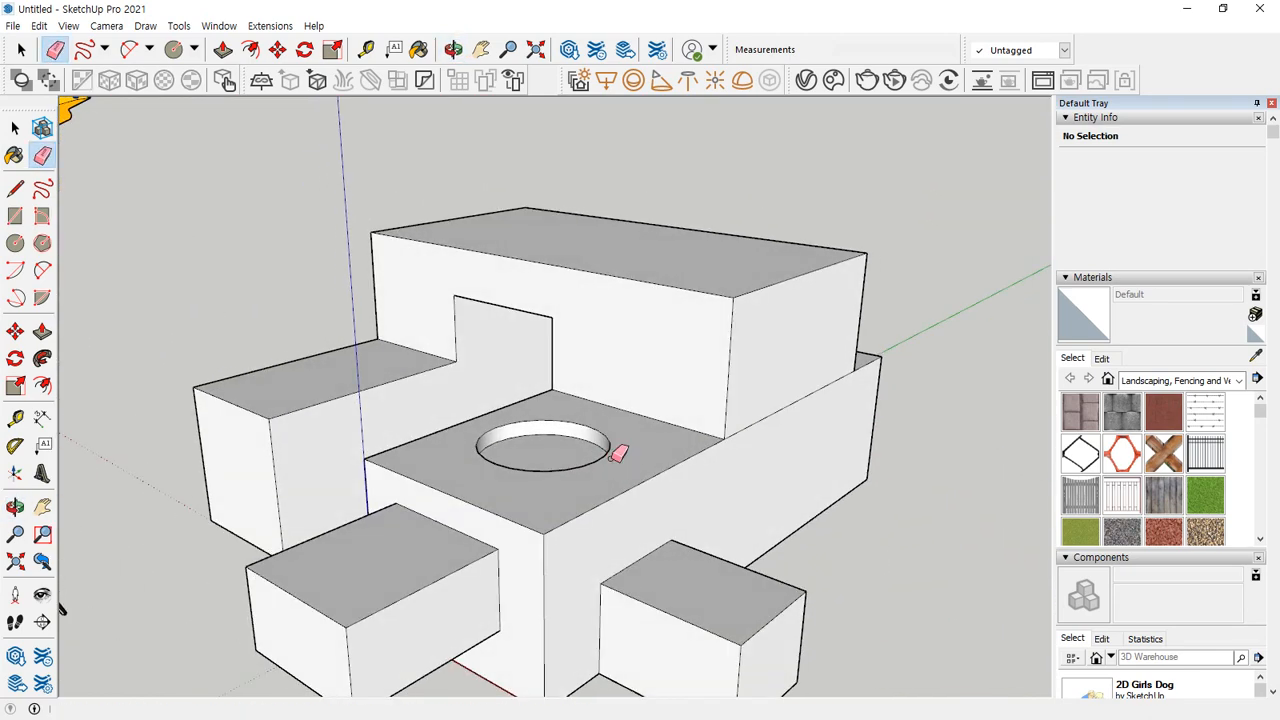
pyautogui.scroll(-5, 614, 449)
pyautogui.moveTo(603, 223); pyautogui.dragTo(537, 323, button='middle')
# Step: Make a group from all the model's connected geometry and select it as one object
pyautogui.tripleClick(536, 320)
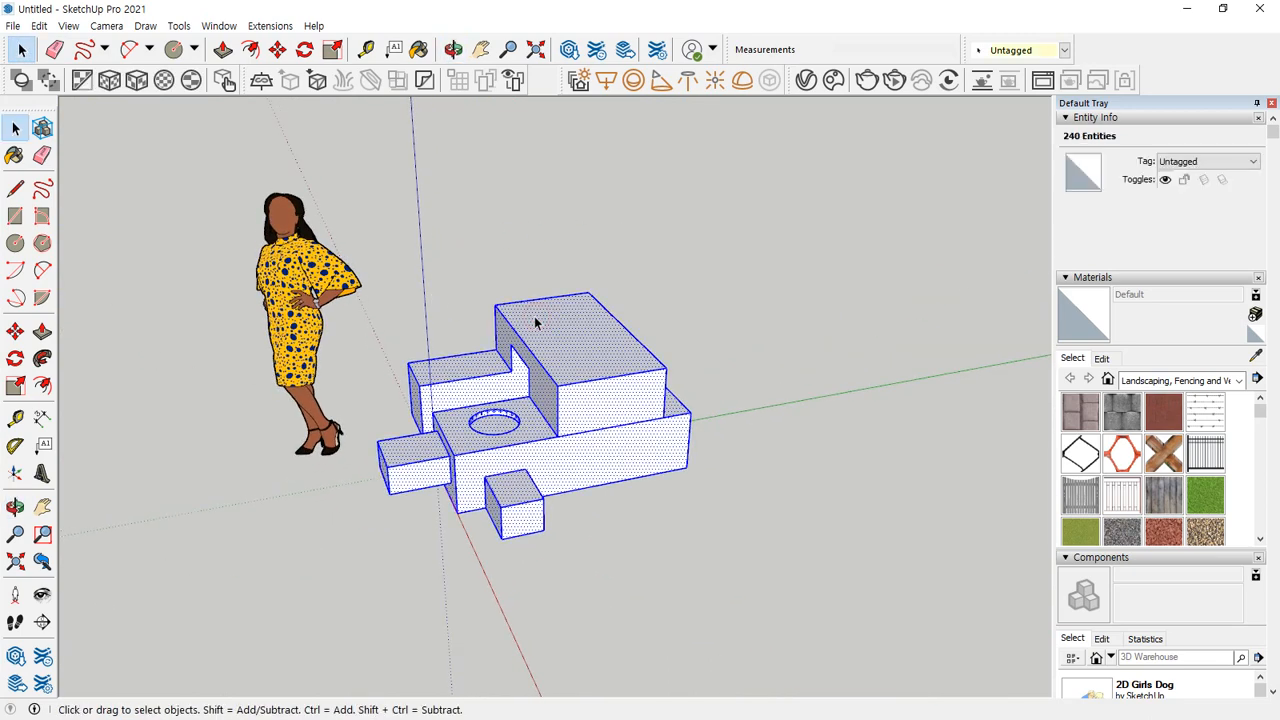
pyautogui.rightClick(555, 320)
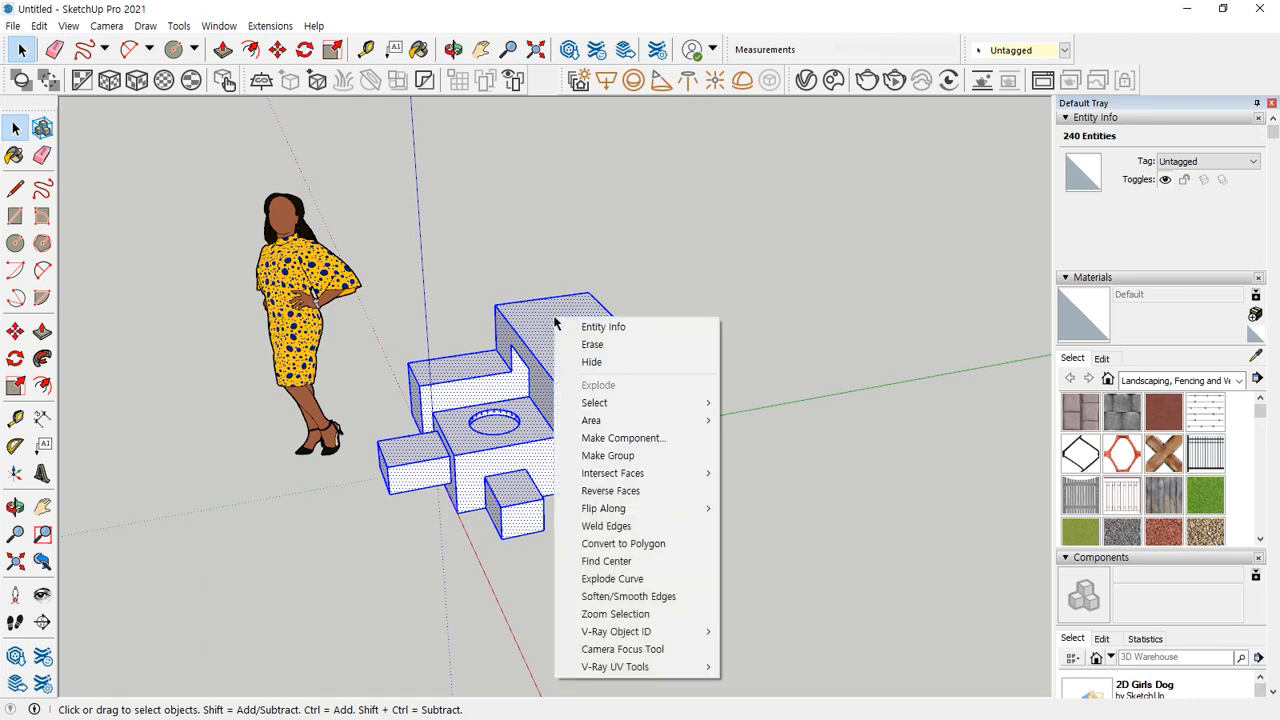
pyautogui.click(627, 455)
pyautogui.scroll(3, 432, 308)
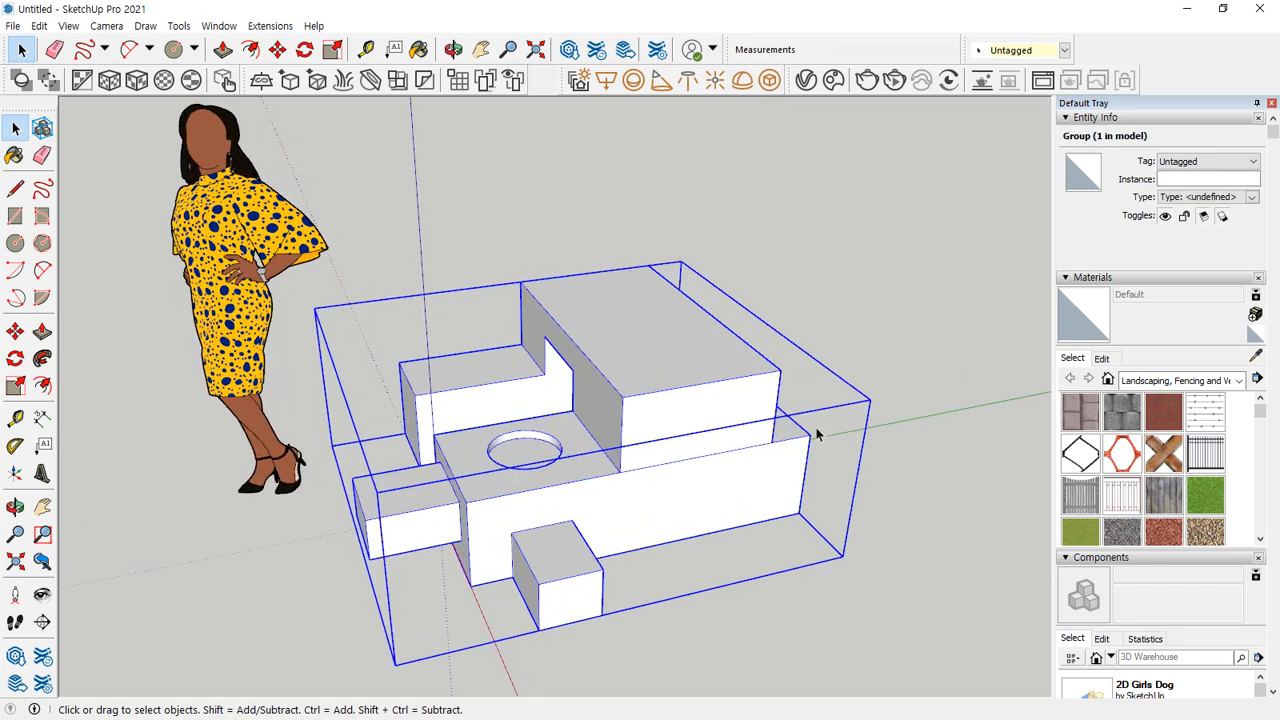
pyautogui.click(808, 337)
pyautogui.moveTo(808, 340); pyautogui.dragTo(721, 421, button='middle')
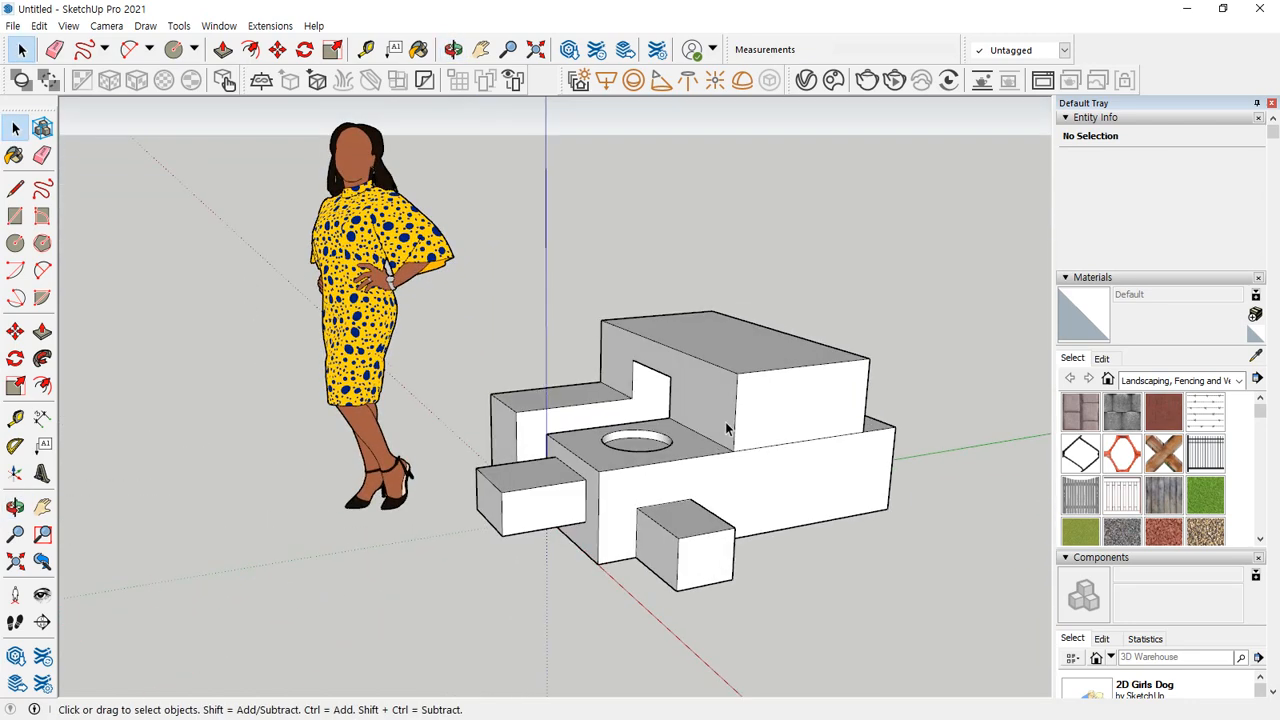
pyautogui.click(805, 465)
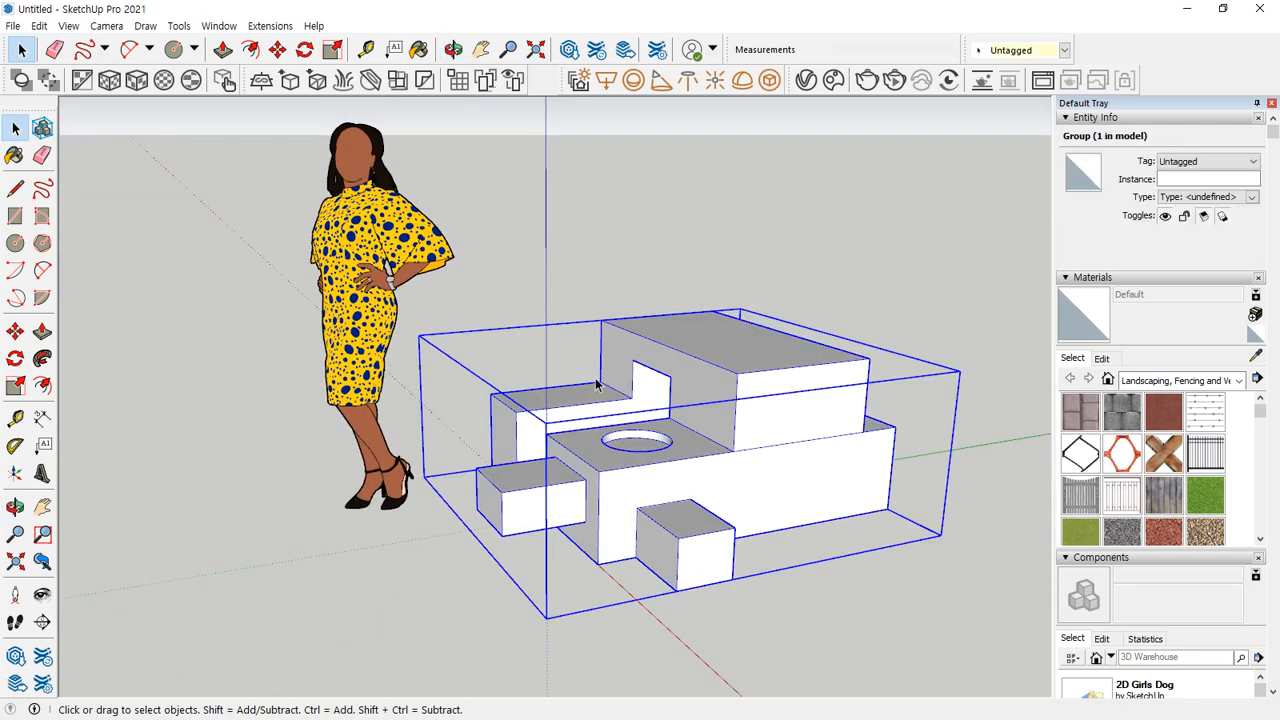
# Step: Draw a circle on the end face of the group's block beside the passage and pull it out into a long cylinder
pyautogui.moveTo(575, 496); pyautogui.dragTo(575, 436, button='middle')
pyautogui.moveTo(536, 490)
pyautogui.mouseDown(button='middle')
pyautogui.moveTo(549, 429)
pyautogui.moveTo(634, 391)
pyautogui.moveTo(840, 526)
pyautogui.moveTo(707, 622)
pyautogui.moveTo(634, 386)
pyautogui.moveTo(529, 506)
pyautogui.moveTo(543, 514)
pyautogui.mouseUp(button='middle')
pyautogui.press('c')
pyautogui.click(565, 476)
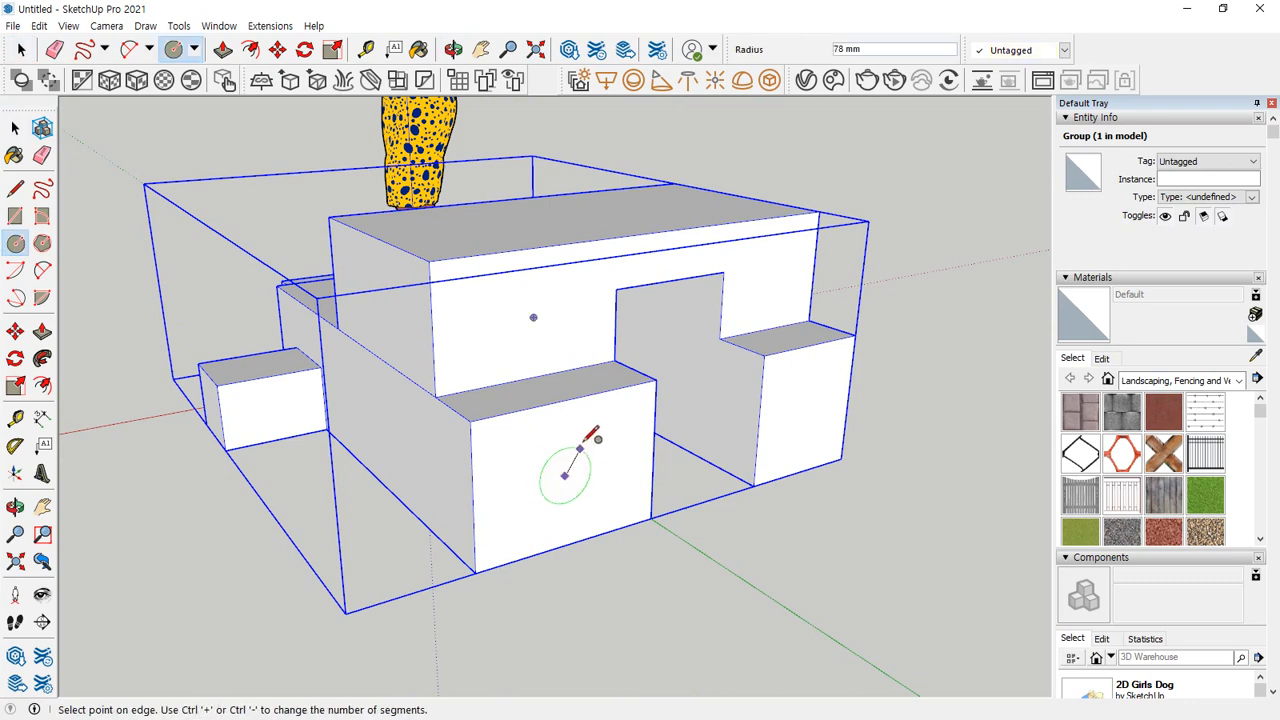
pyautogui.click(598, 455)
pyautogui.press('p')
pyautogui.click(572, 472)
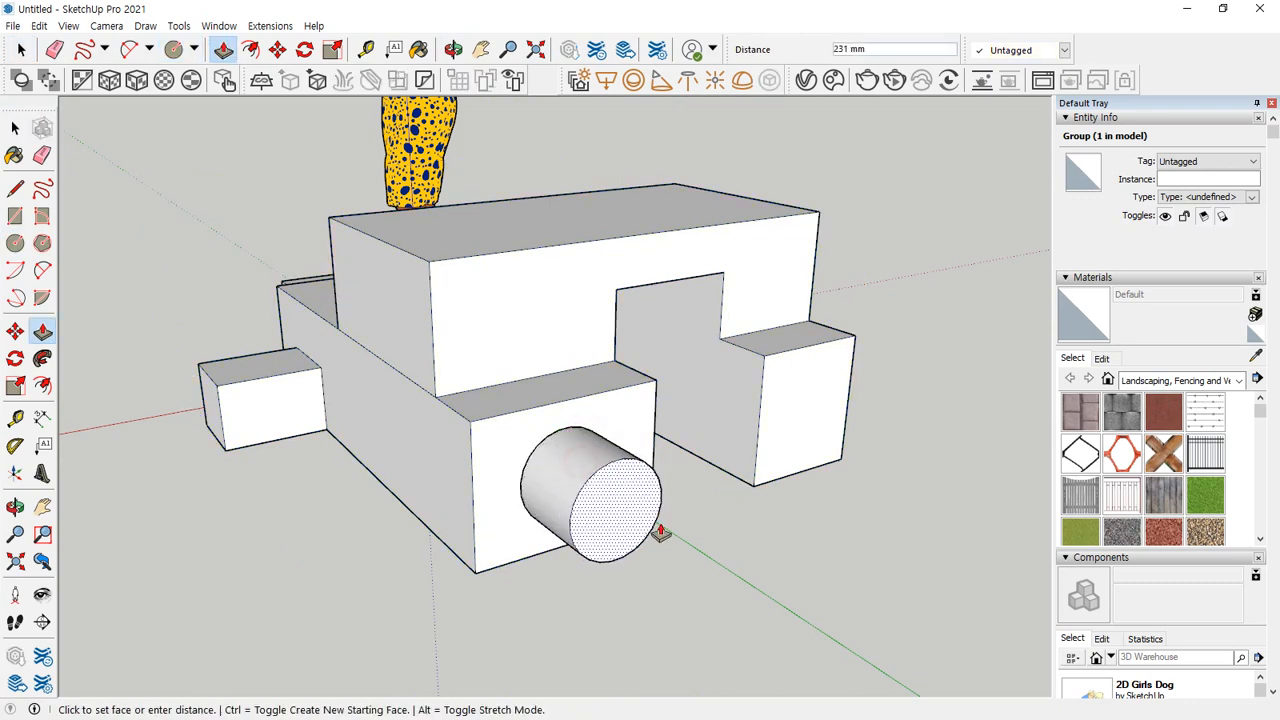
pyautogui.click(733, 632)
pyautogui.press('space')
# Step: Move the group about 385 mm back along the green axis, away from the cylinder, and undo the move
pyautogui.moveTo(493, 597); pyautogui.dragTo(633, 629, button='middle')
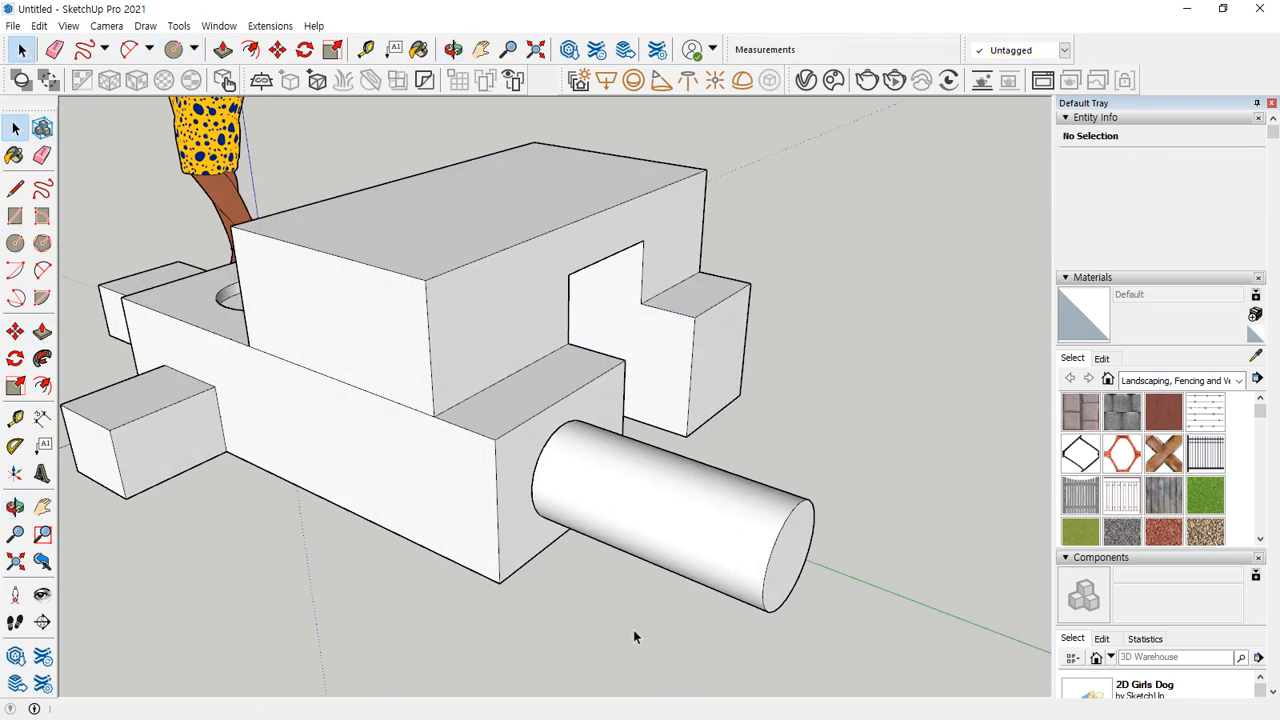
pyautogui.press('m')
pyautogui.click(507, 451)
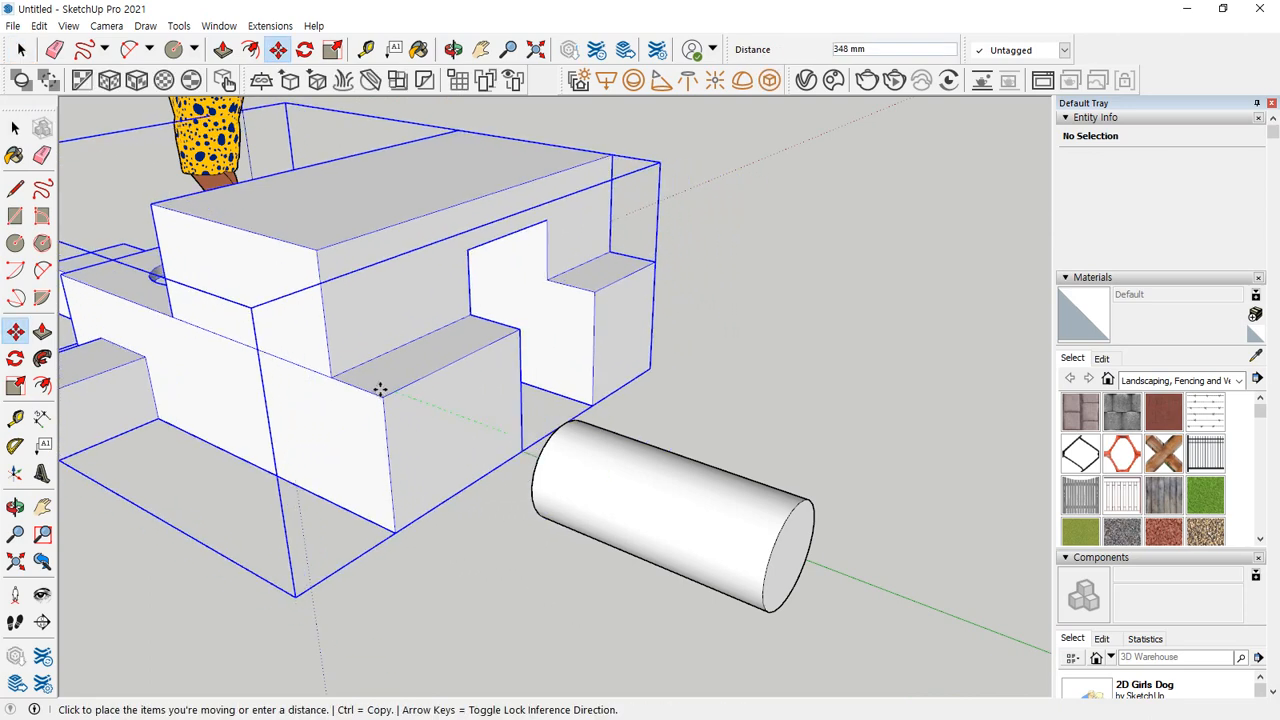
pyautogui.click(385, 390)
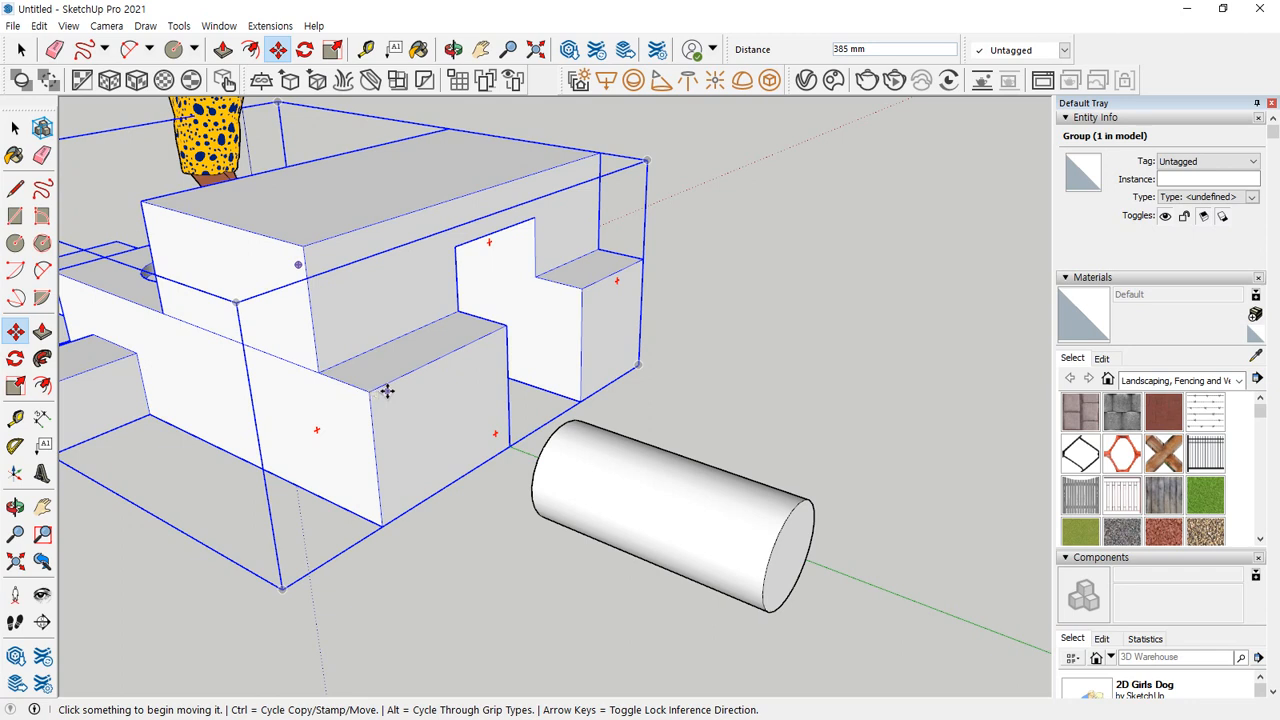
pyautogui.hotkey('ctrl', 'z')
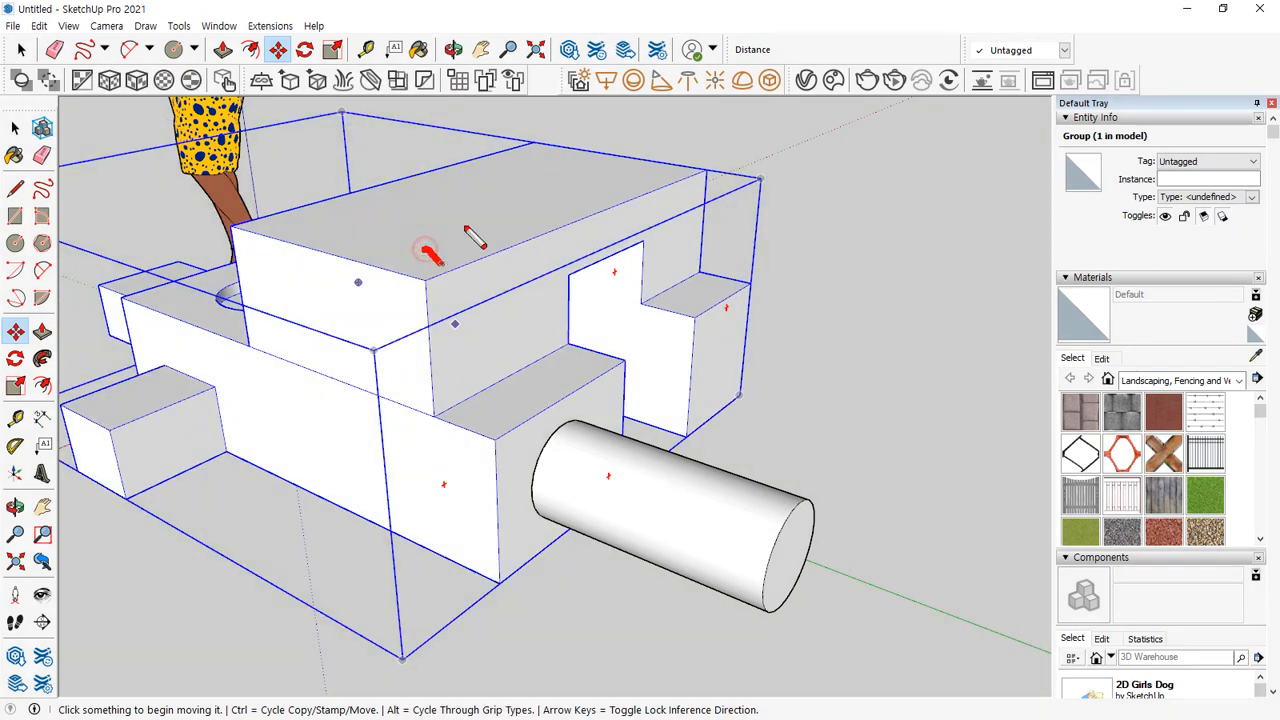
pyautogui.moveTo(423, 248); pyautogui.dragTo(474, 213)
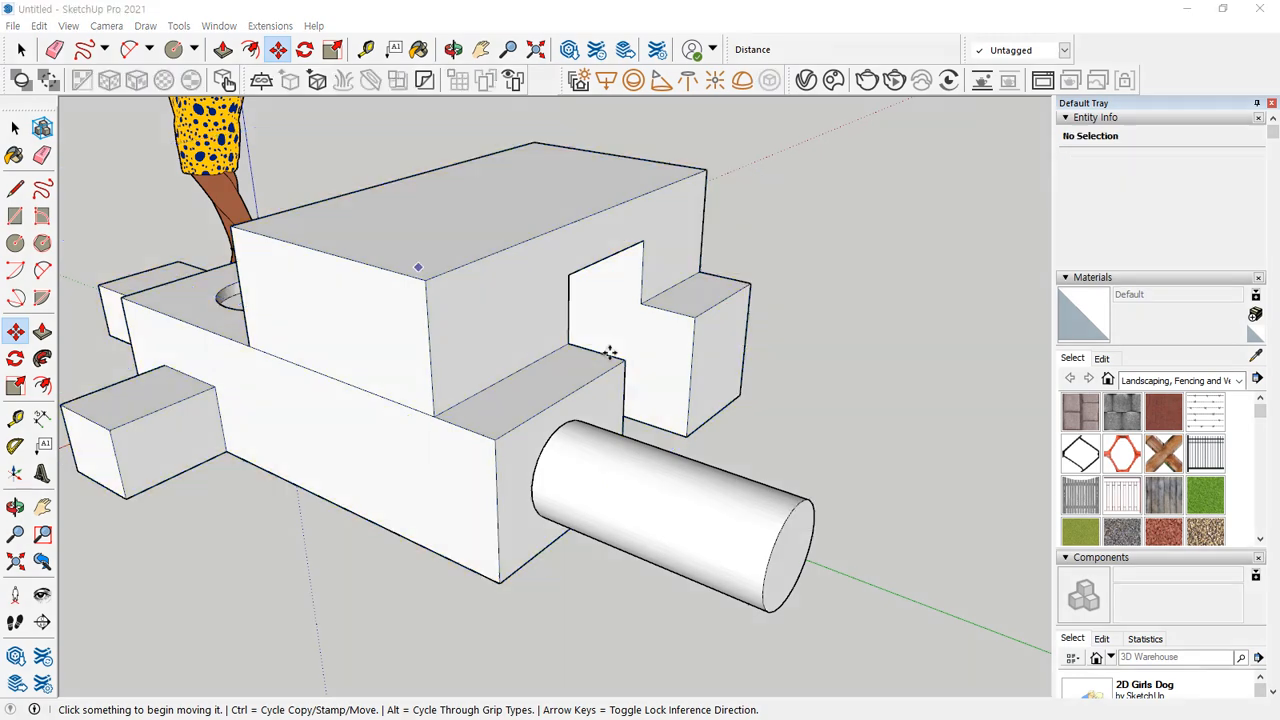
# Step: Draw a rectangle about 199 by 219 mm on the other block's end face and pull it out into a long bar
pyautogui.moveTo(749, 350); pyautogui.dragTo(651, 434, button='middle')
pyautogui.press('space')
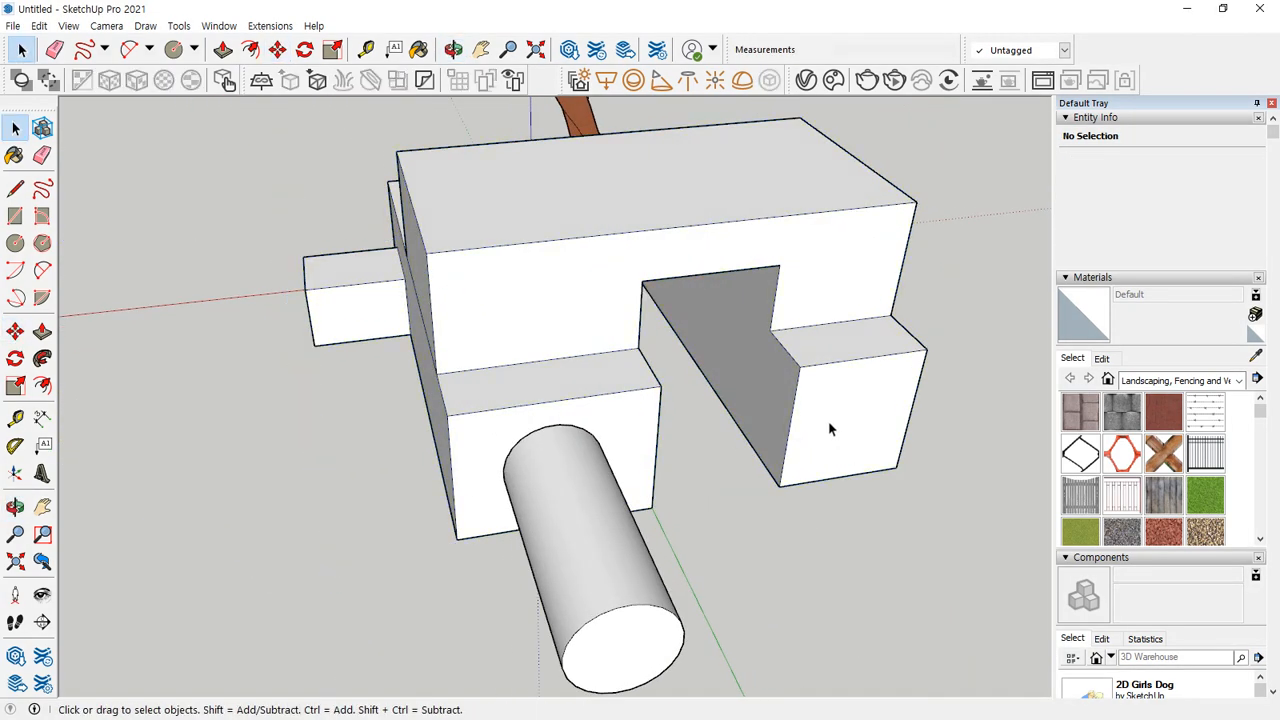
pyautogui.press('r')
pyautogui.click(820, 393)
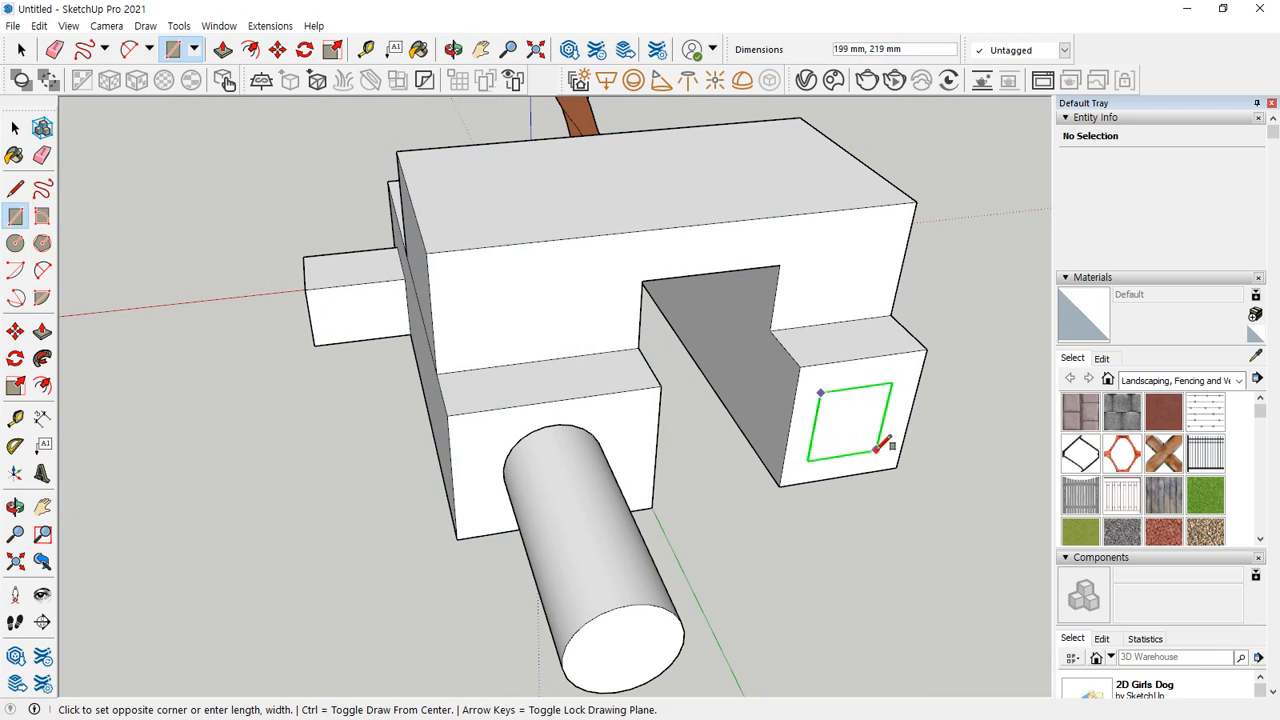
pyautogui.click(881, 451)
pyautogui.press('p')
pyautogui.click(839, 432)
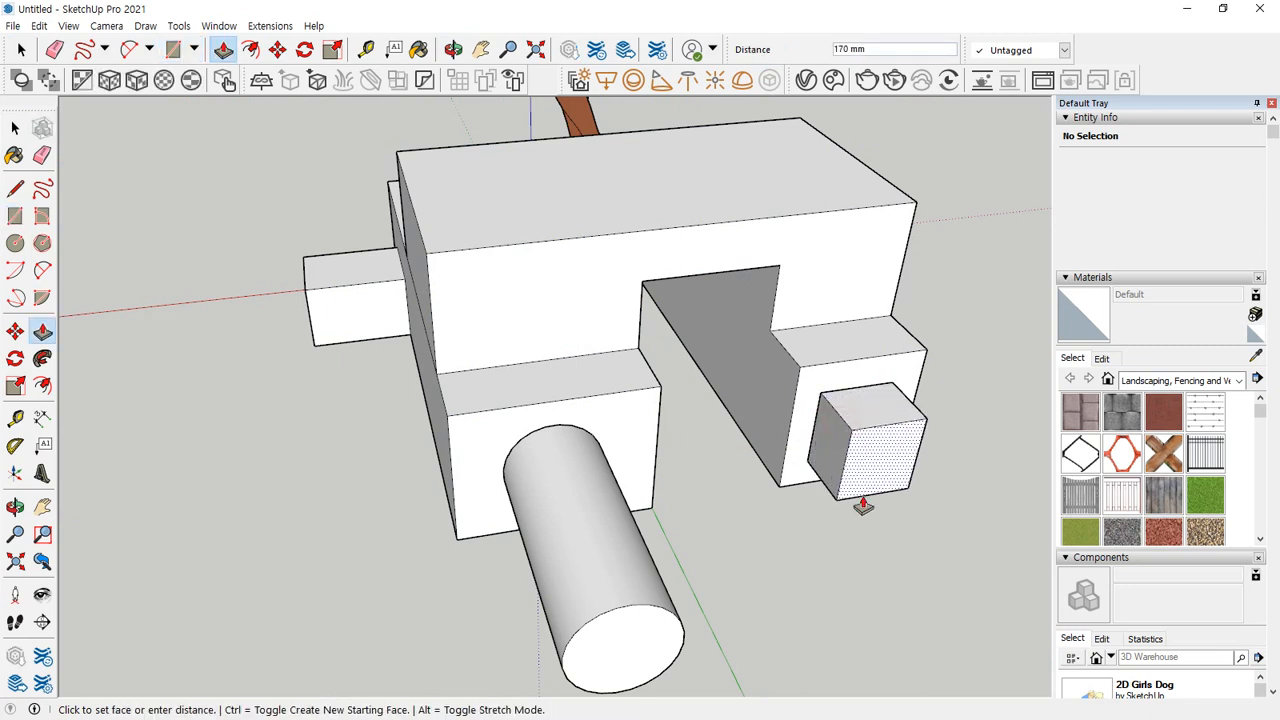
pyautogui.click(889, 637)
pyautogui.press('space')
# Step: Move the group about 333 mm away from the cylinder and the bar, and undo the move
pyautogui.click(826, 388)
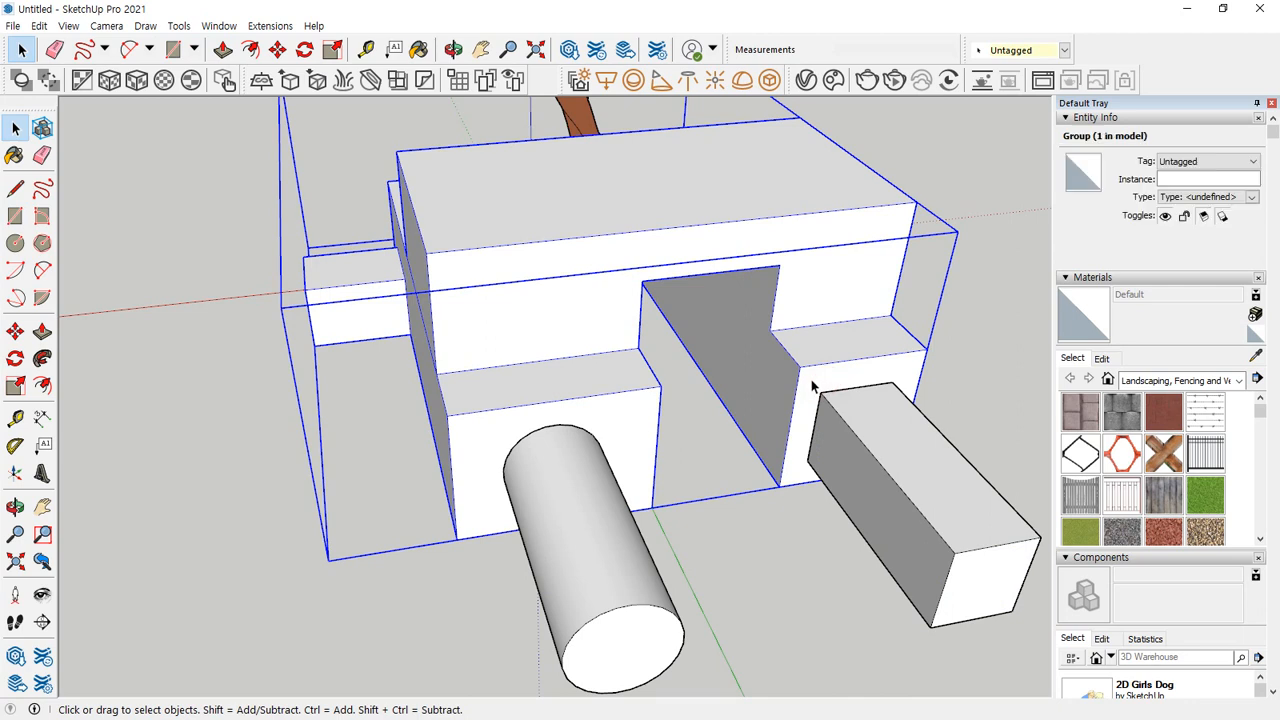
pyautogui.press('m')
pyautogui.click(791, 364)
pyautogui.click(737, 297)
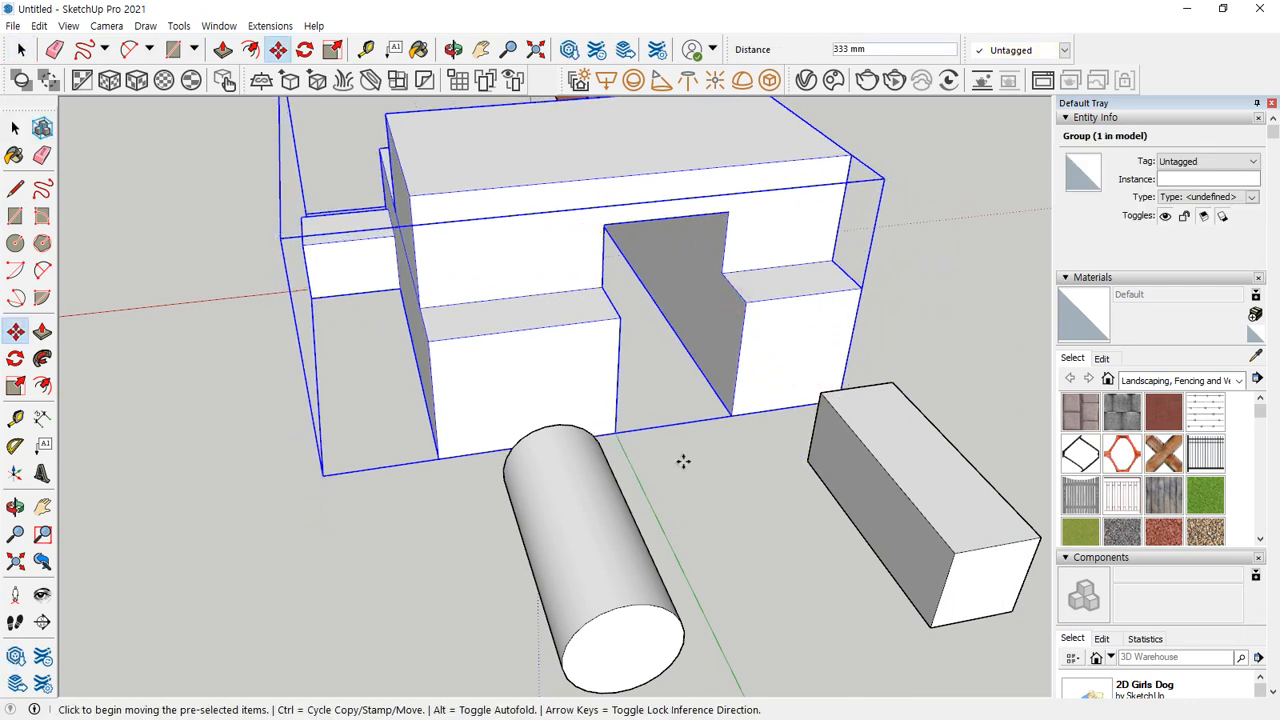
pyautogui.hotkey('ctrl', 'z')
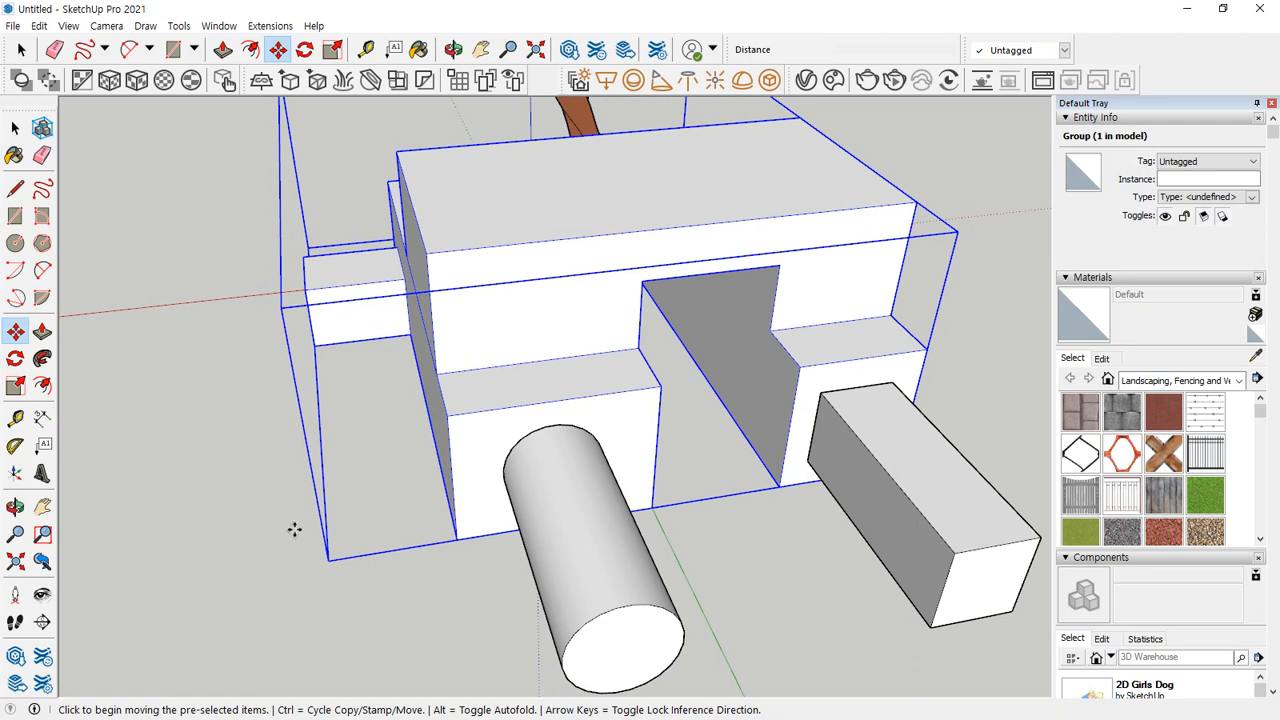
pyautogui.hotkey('ctrl', '1')
pyautogui.moveTo(671, 511)
pyautogui.mouseDown()
pyautogui.moveTo(640, 519)
pyautogui.moveTo(665, 538)
pyautogui.mouseUp()
pyautogui.moveTo(768, 505)
pyautogui.mouseDown()
pyautogui.moveTo(826, 487)
pyautogui.moveTo(830, 522)
pyautogui.mouseUp()
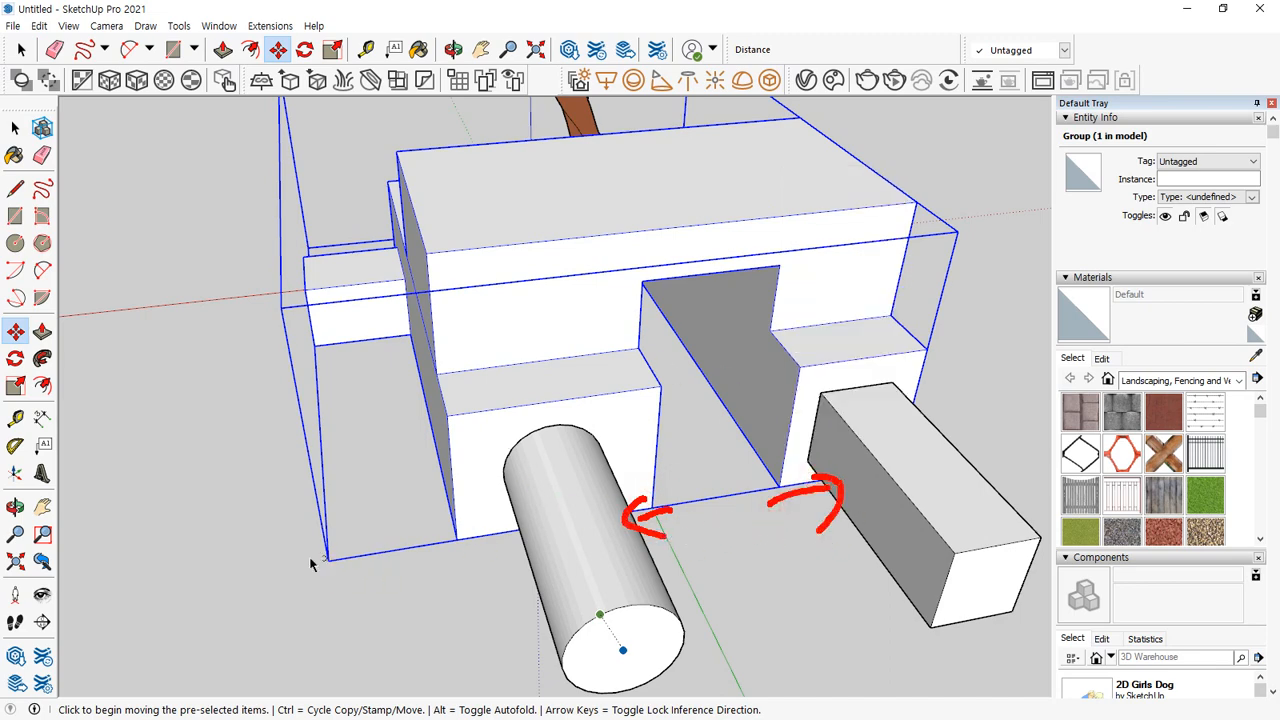
# Step: Select the cylinder's connected geometry and the rectangular bar's connected geometry one after the other
pyautogui.moveTo(310, 565); pyautogui.dragTo(651, 505, button='middle')
pyautogui.press('space')
pyautogui.click(650, 503)
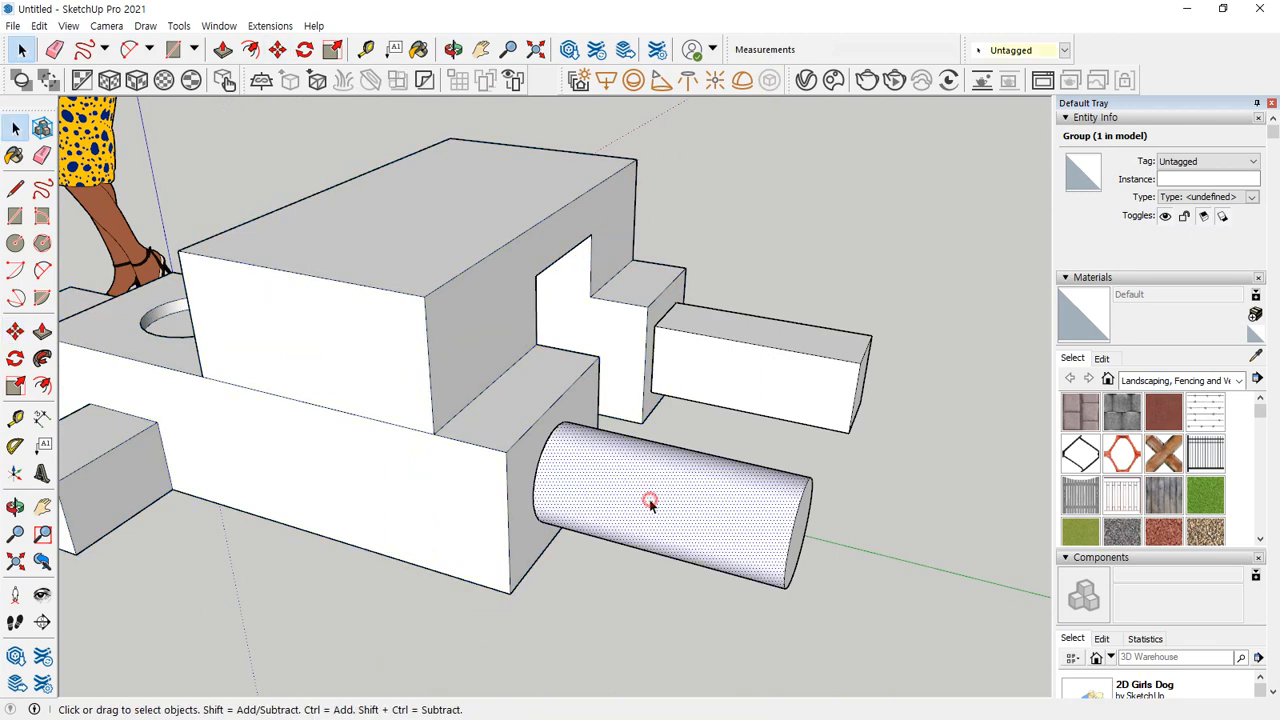
pyautogui.click(786, 369)
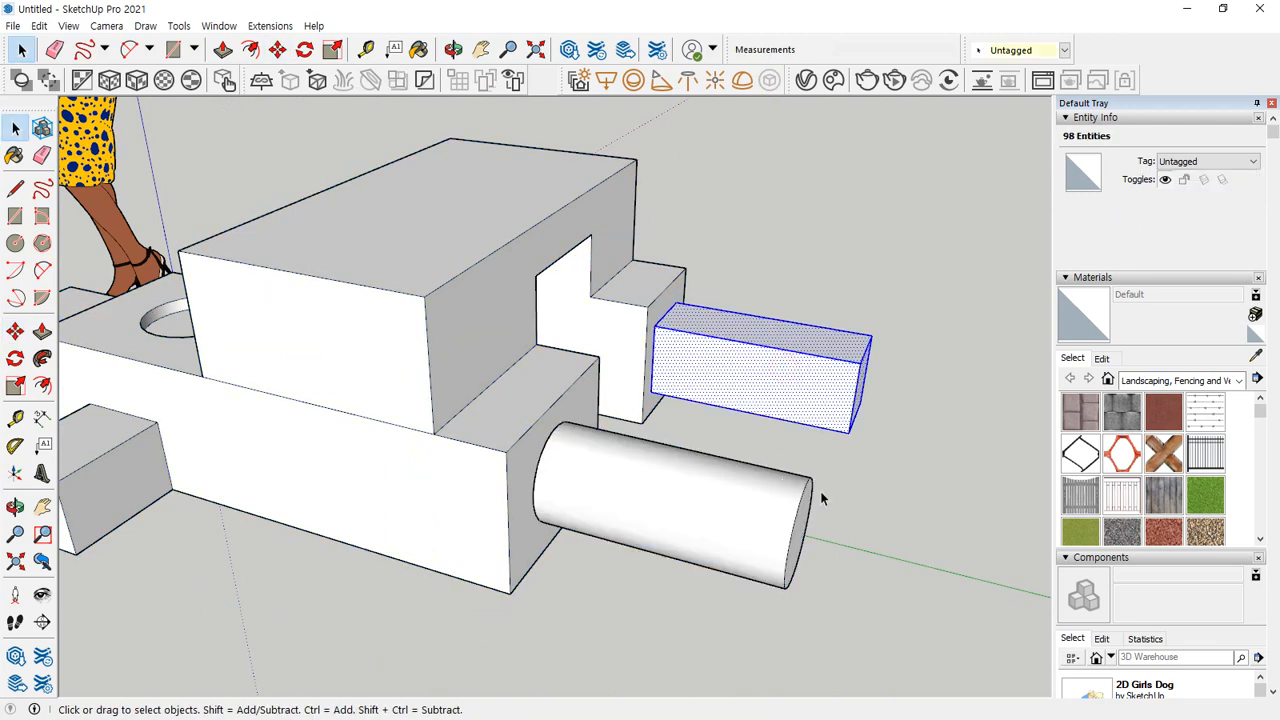
# Step: Select the whole group and activate the Move tool on it
pyautogui.click(896, 504)
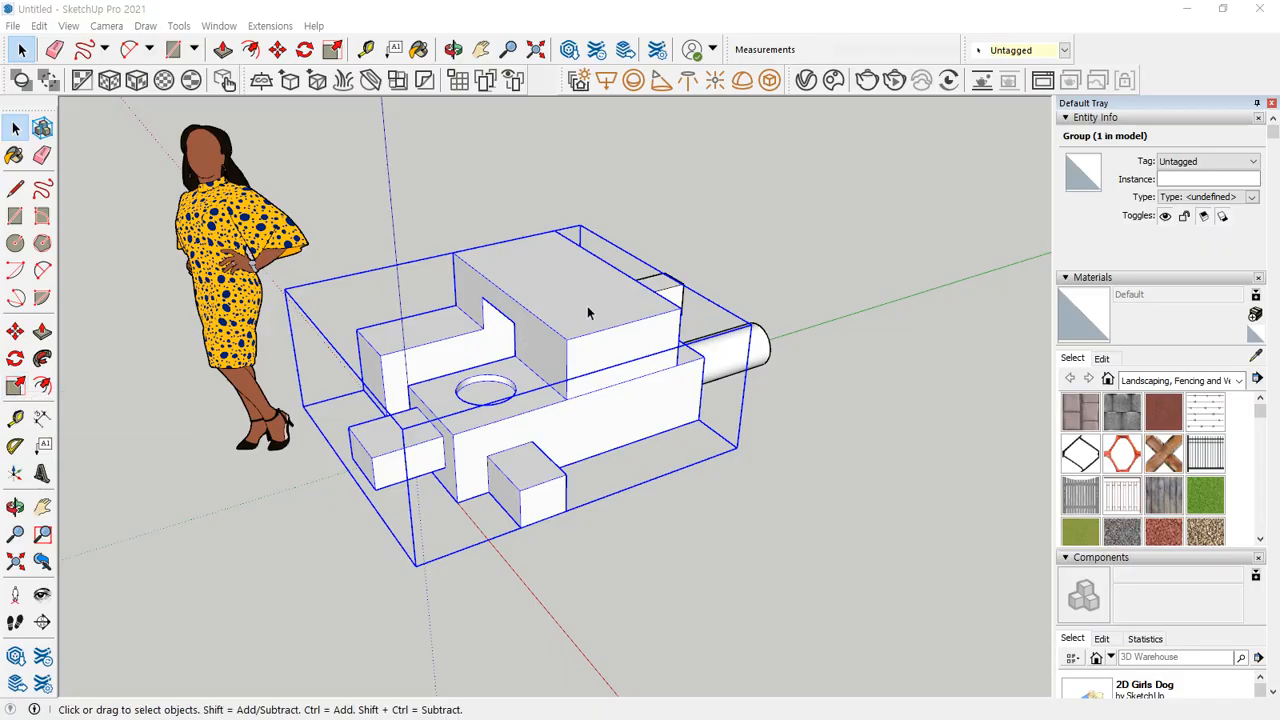
pyautogui.click(588, 311)
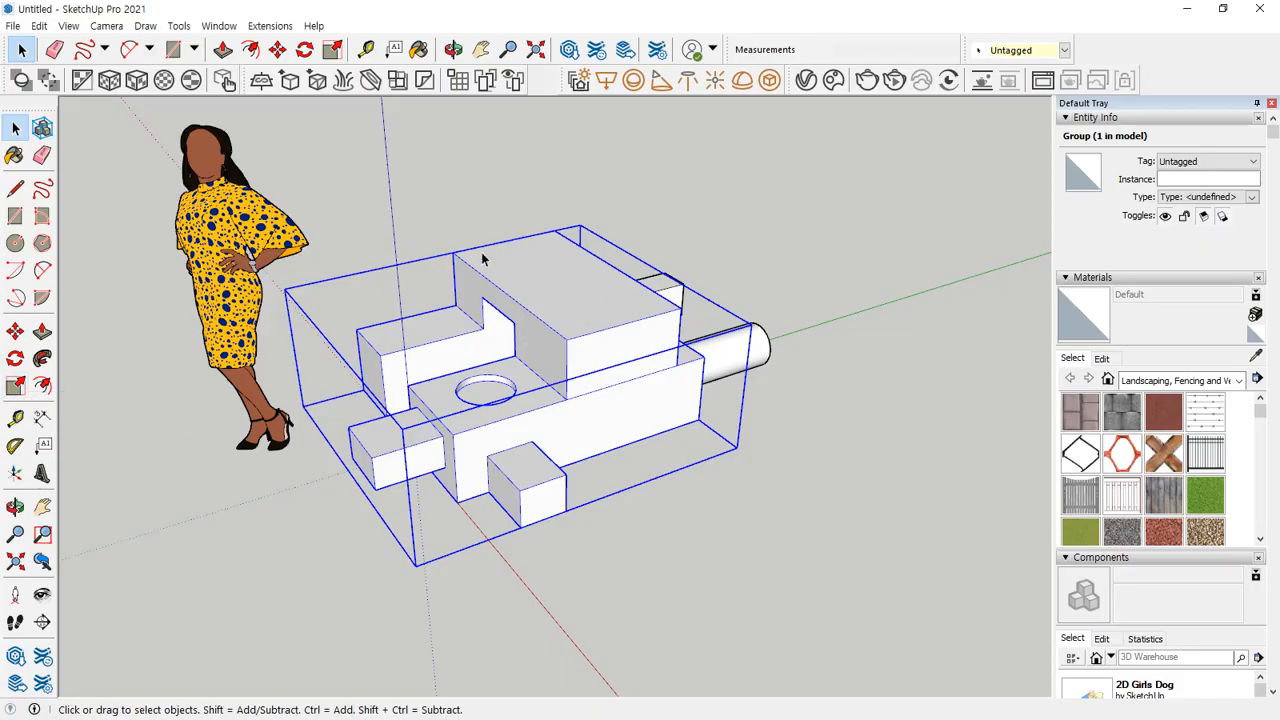
pyautogui.press('m')
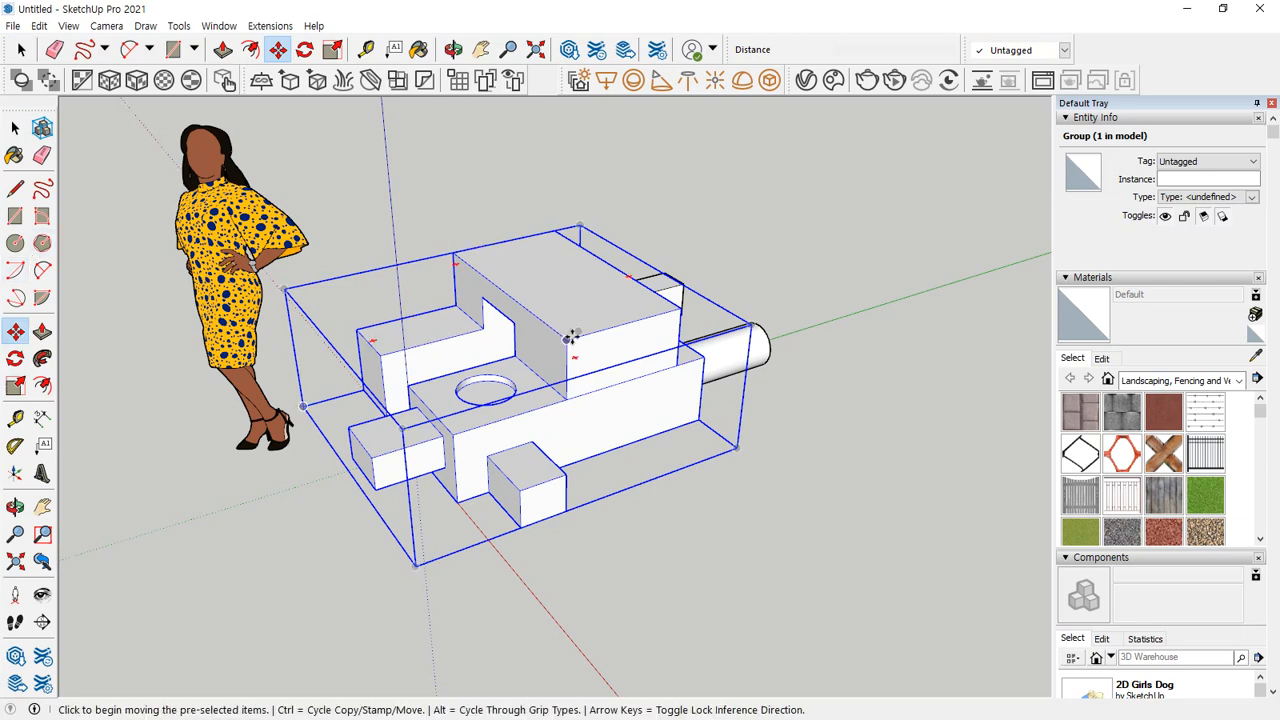
pyautogui.moveTo(590, 320); pyautogui.dragTo(572, 324, button='middle')
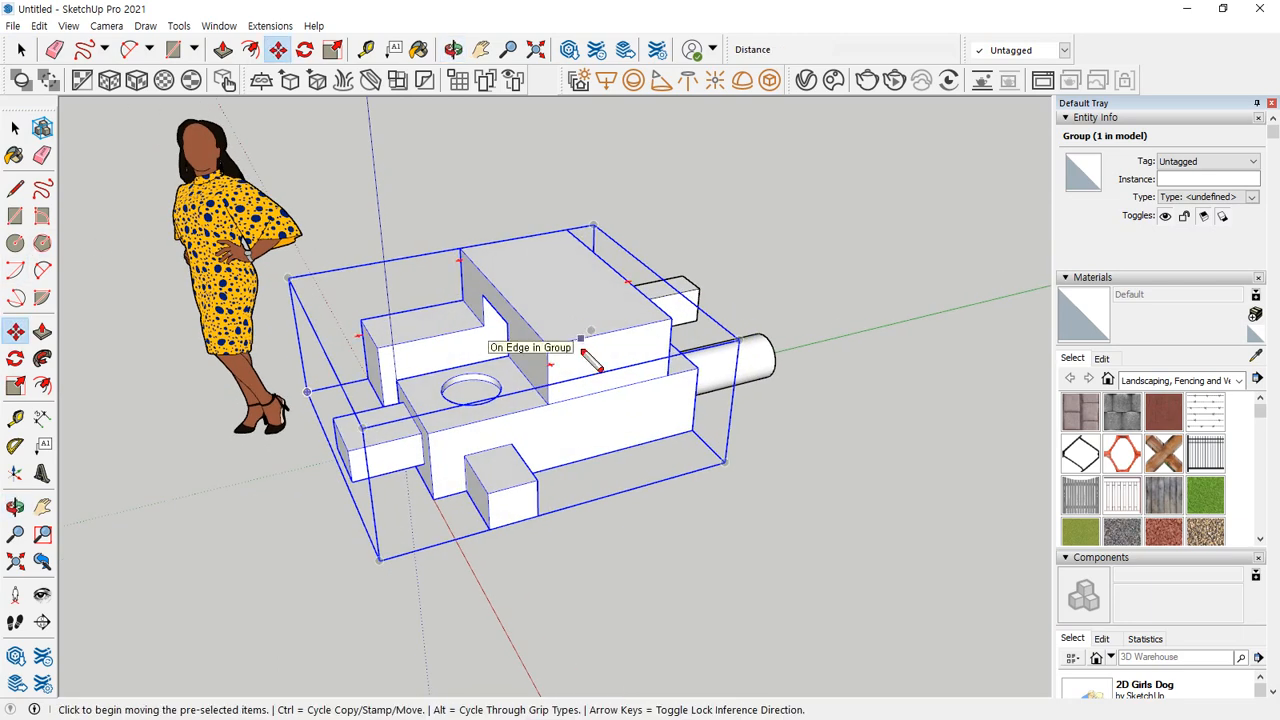
pyautogui.click(551, 366)
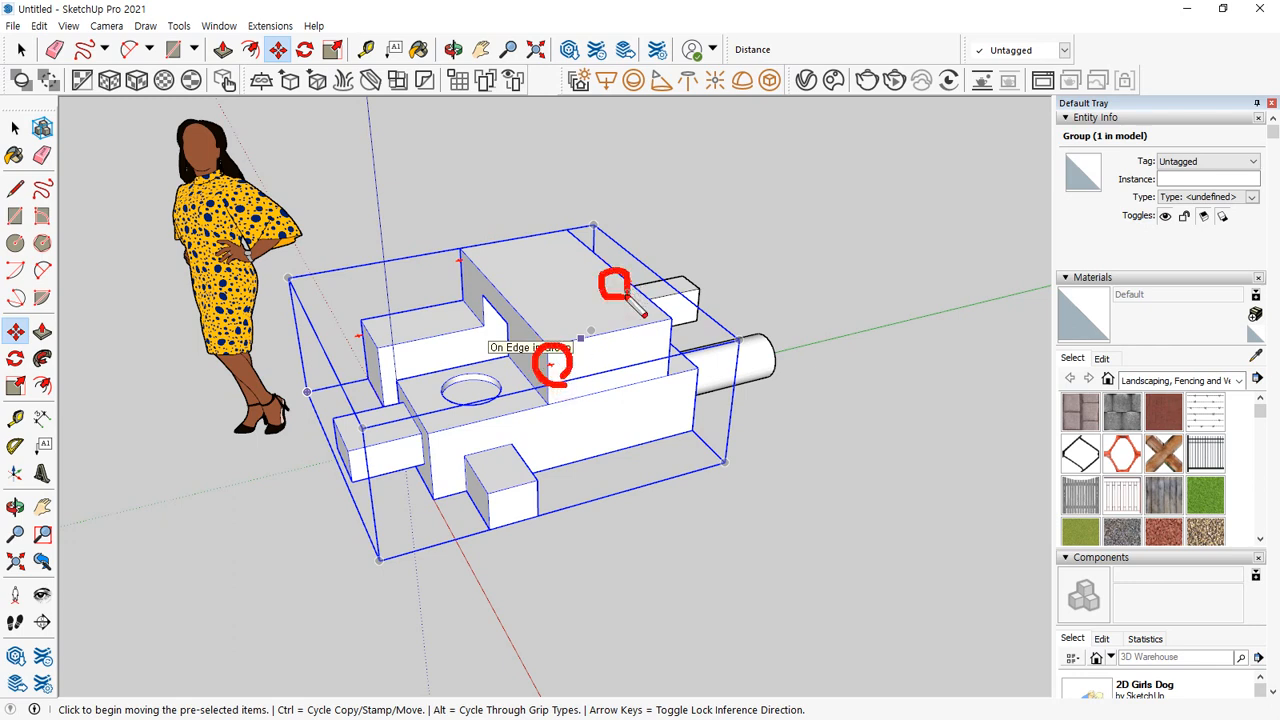
pyautogui.click(455, 265)
pyautogui.click(358, 336)
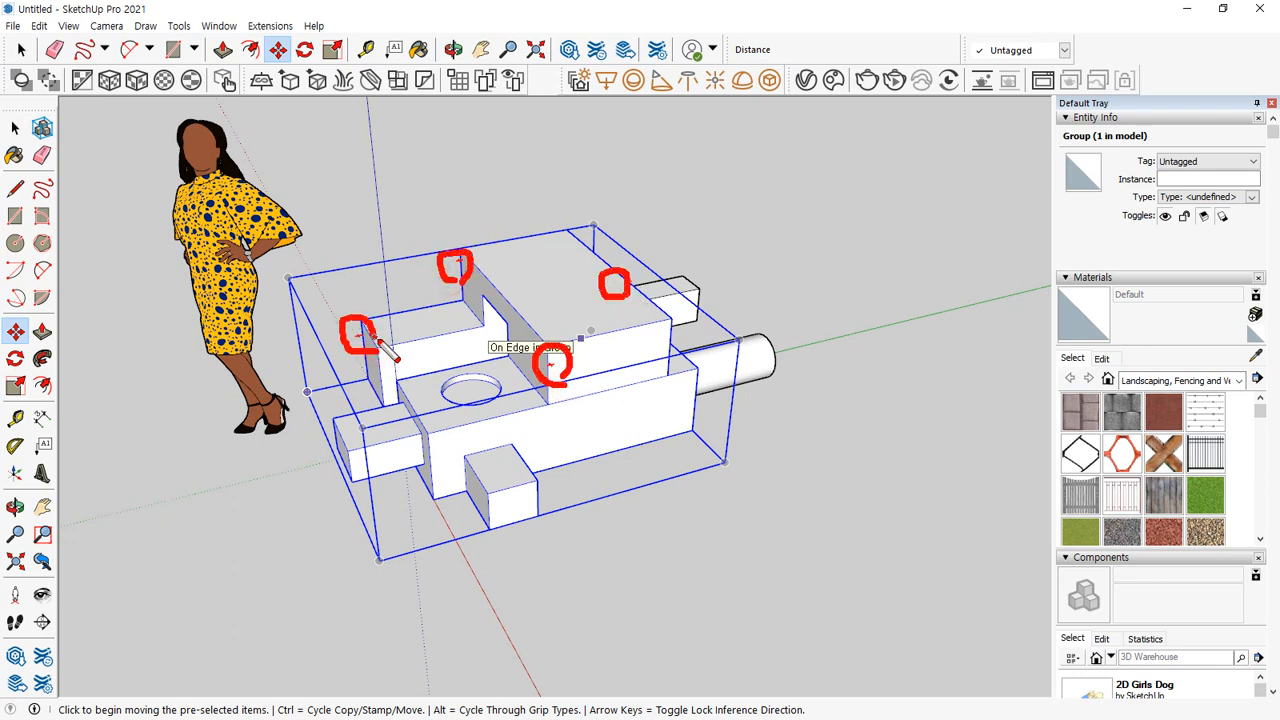
pyautogui.click(362, 430)
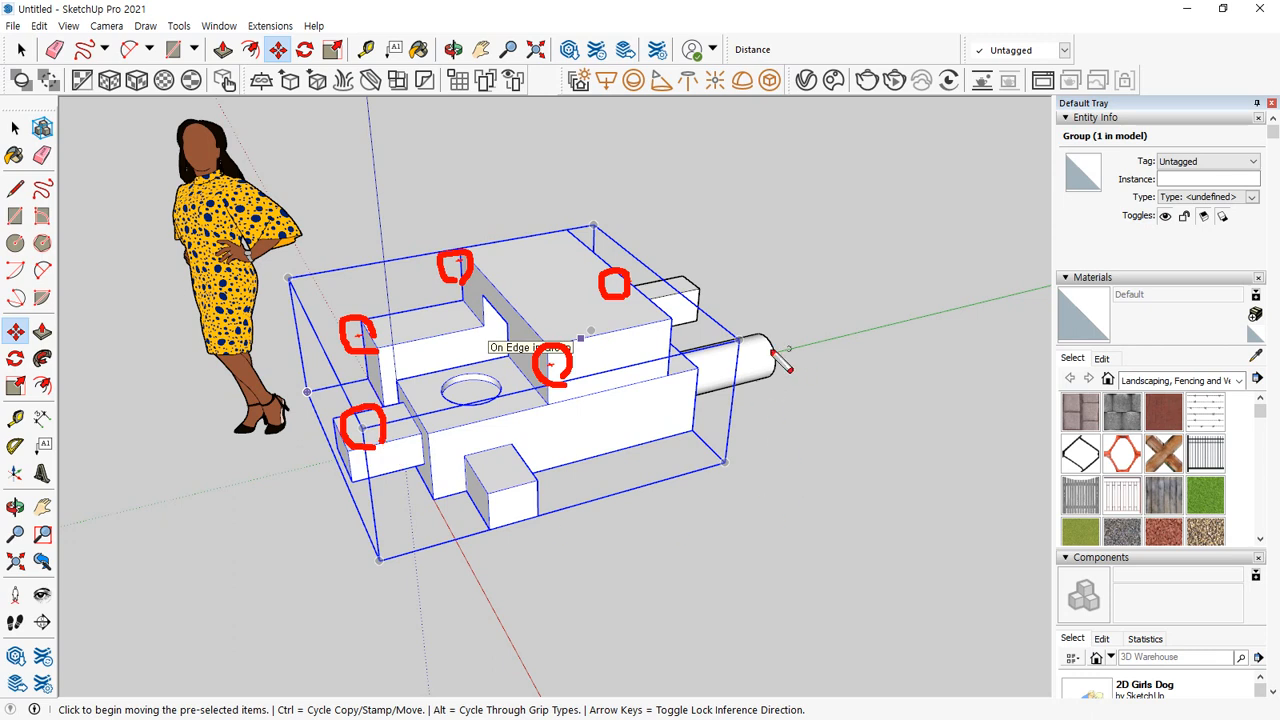
pyautogui.click(748, 342)
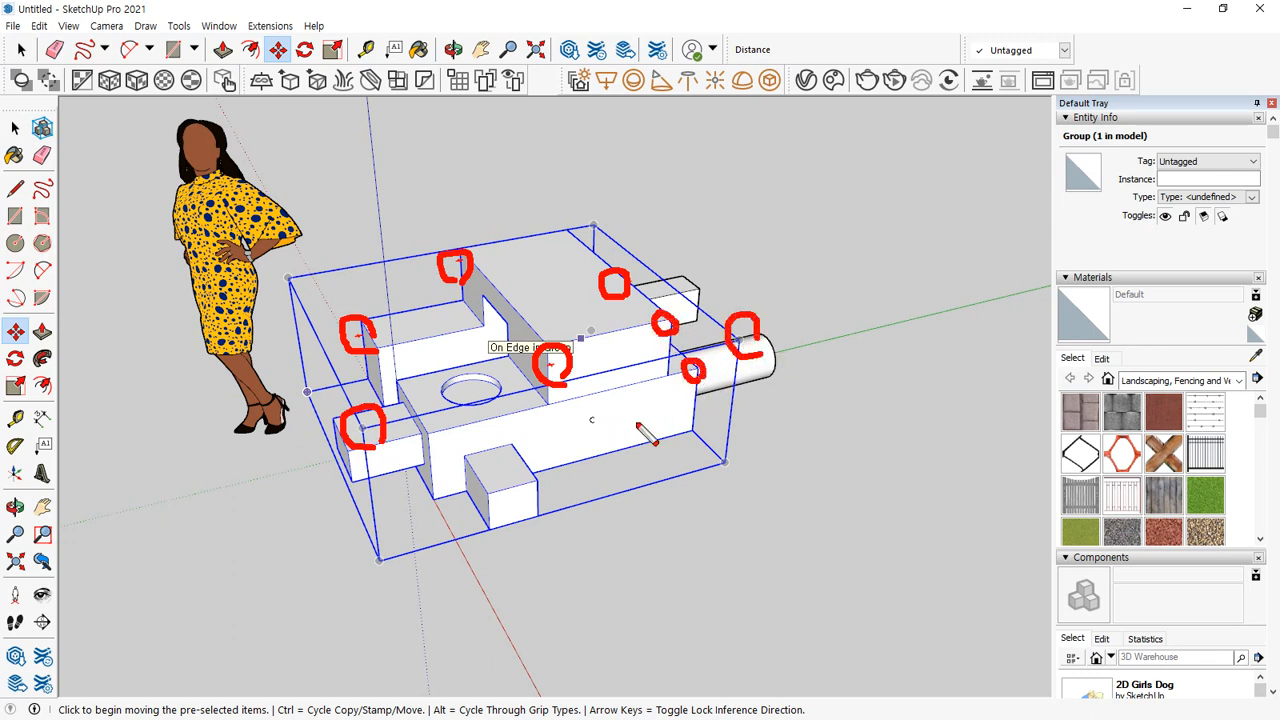
# Step: Move the group by the long block's upper end corner about 730 mm away from the cylinder and the bar
pyautogui.click(700, 367)
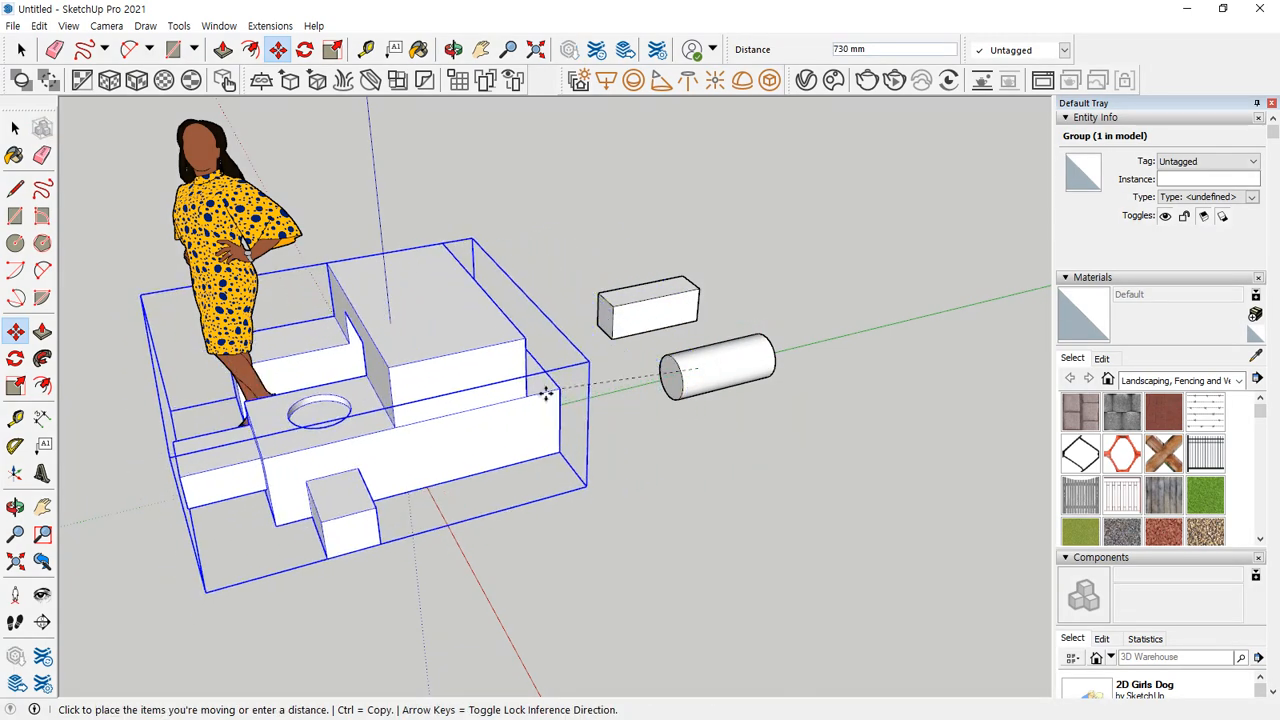
pyautogui.click(526, 410)
pyautogui.moveTo(410, 522); pyautogui.dragTo(483, 317, button='middle')
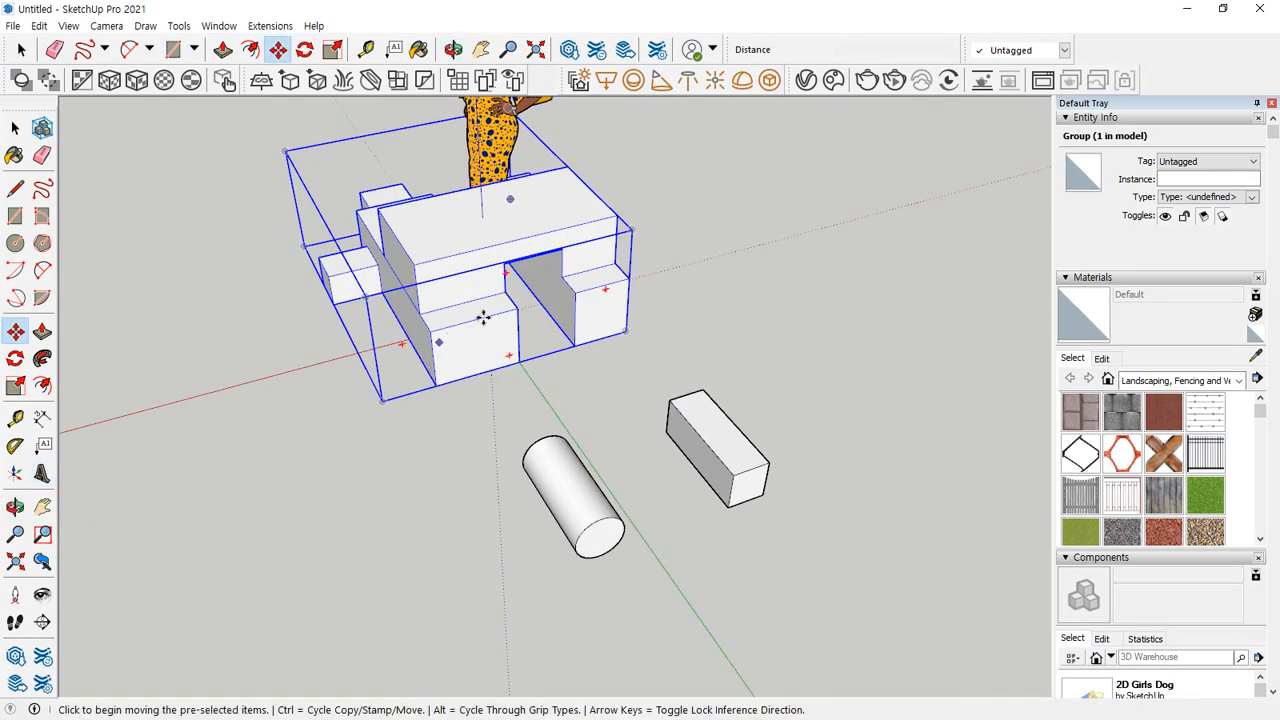
# Step: Move the group 2000 mm along the red axis away from the origin, and 1000 mm forward along the green axis
pyautogui.click(432, 331)
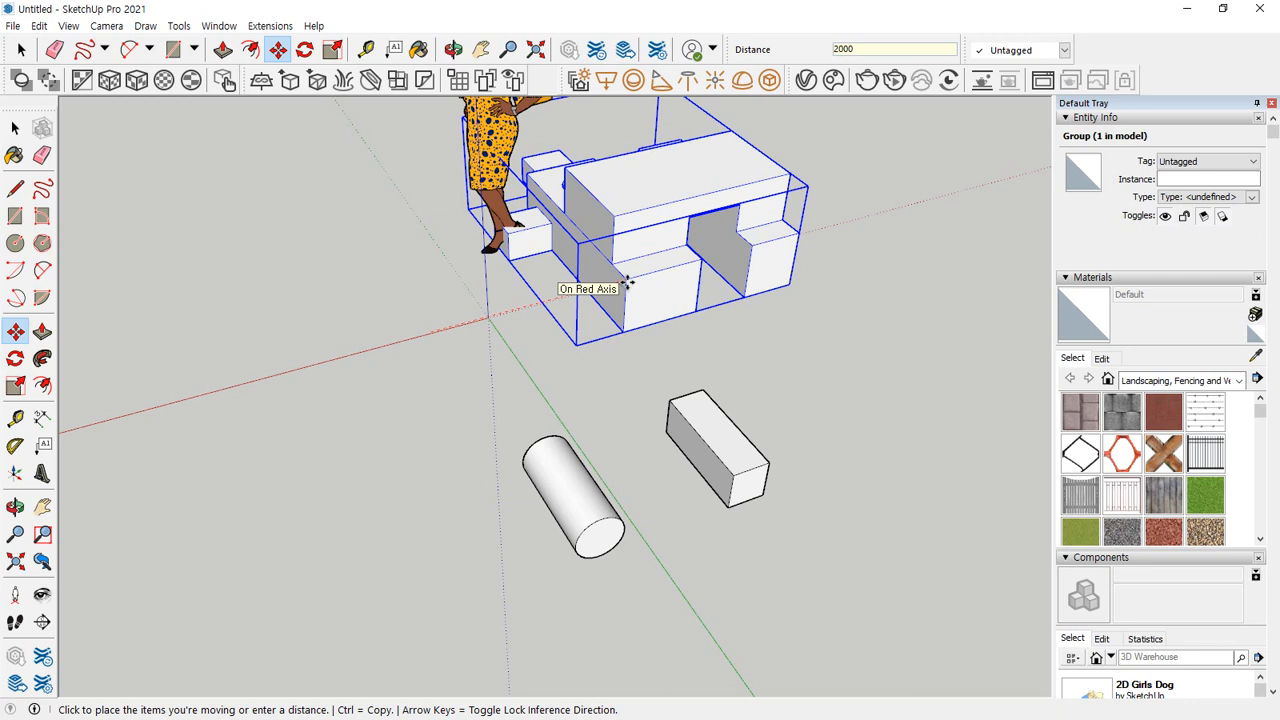
pyautogui.press('Return')
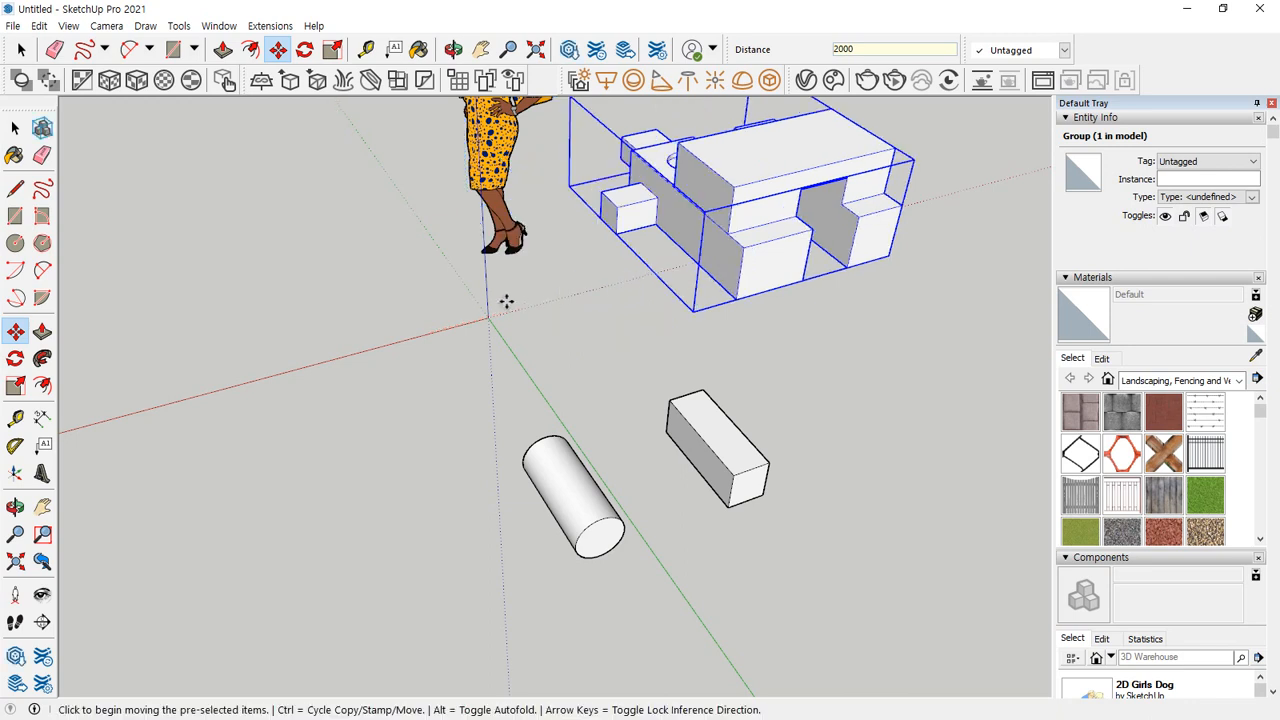
pyautogui.moveTo(486, 314)
pyautogui.mouseDown()
pyautogui.moveTo(606, 291)
pyautogui.moveTo(627, 322)
pyautogui.mouseUp()
pyautogui.press('Escape')
pyautogui.click(740, 247)
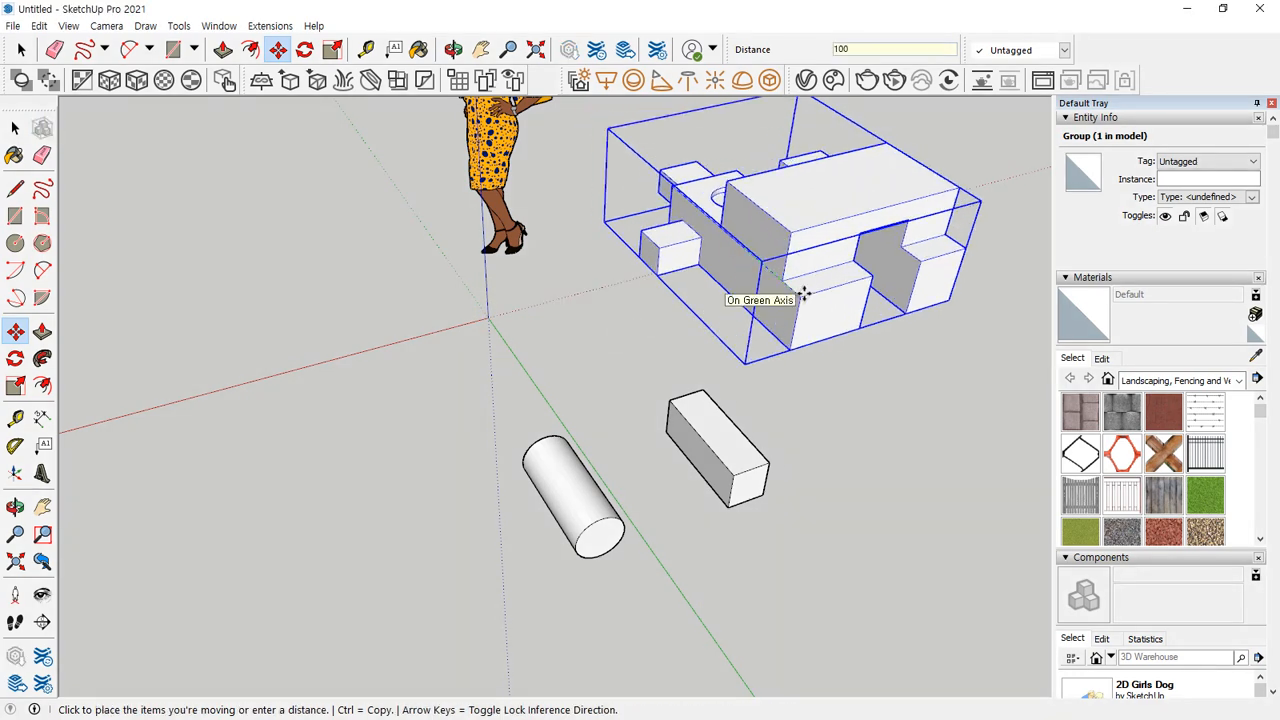
pyautogui.press('Return')
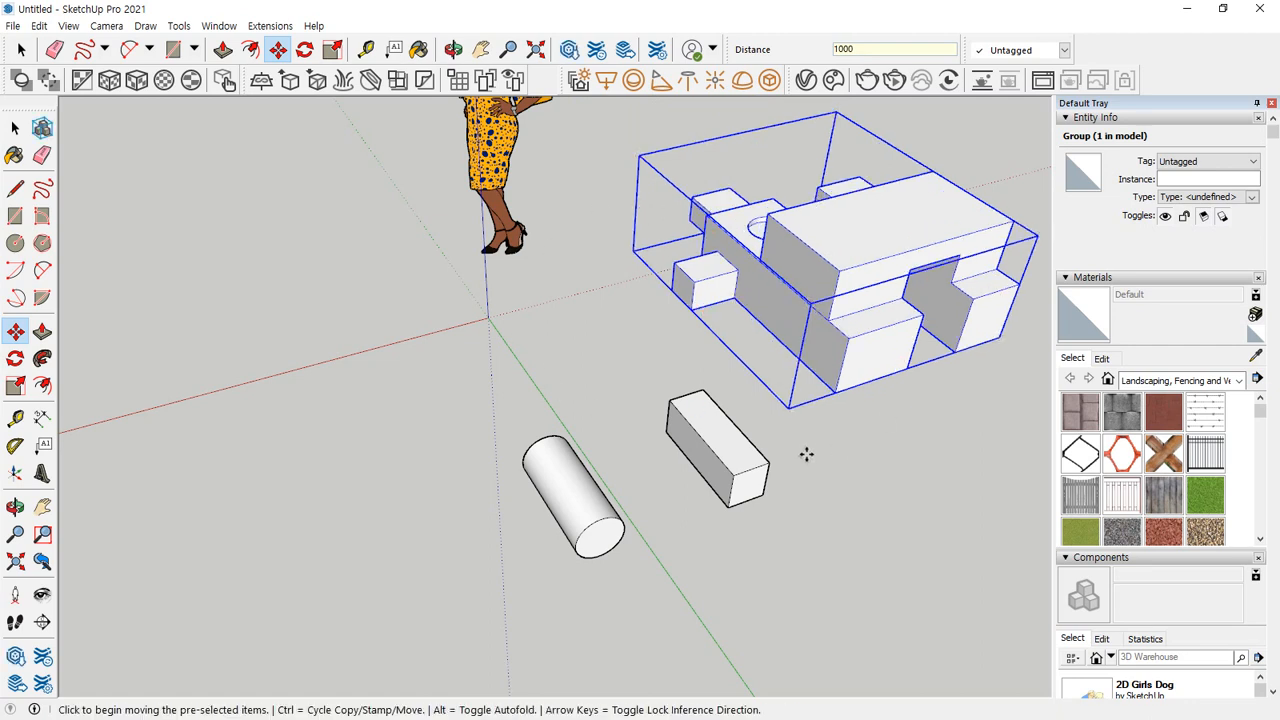
# Step: Move the group about 719 mm straight up, and about 1120 mm back along the red axis toward the origin
pyautogui.click(848, 337)
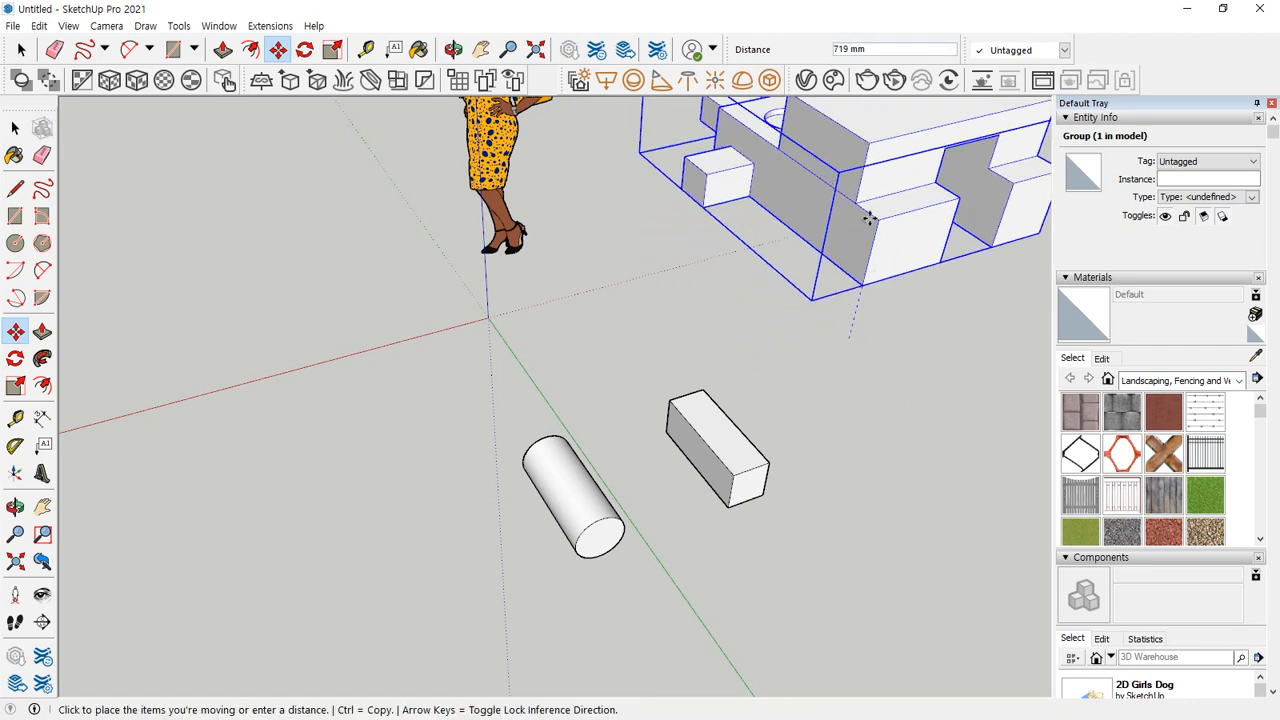
pyautogui.click(869, 218)
pyautogui.click(875, 220)
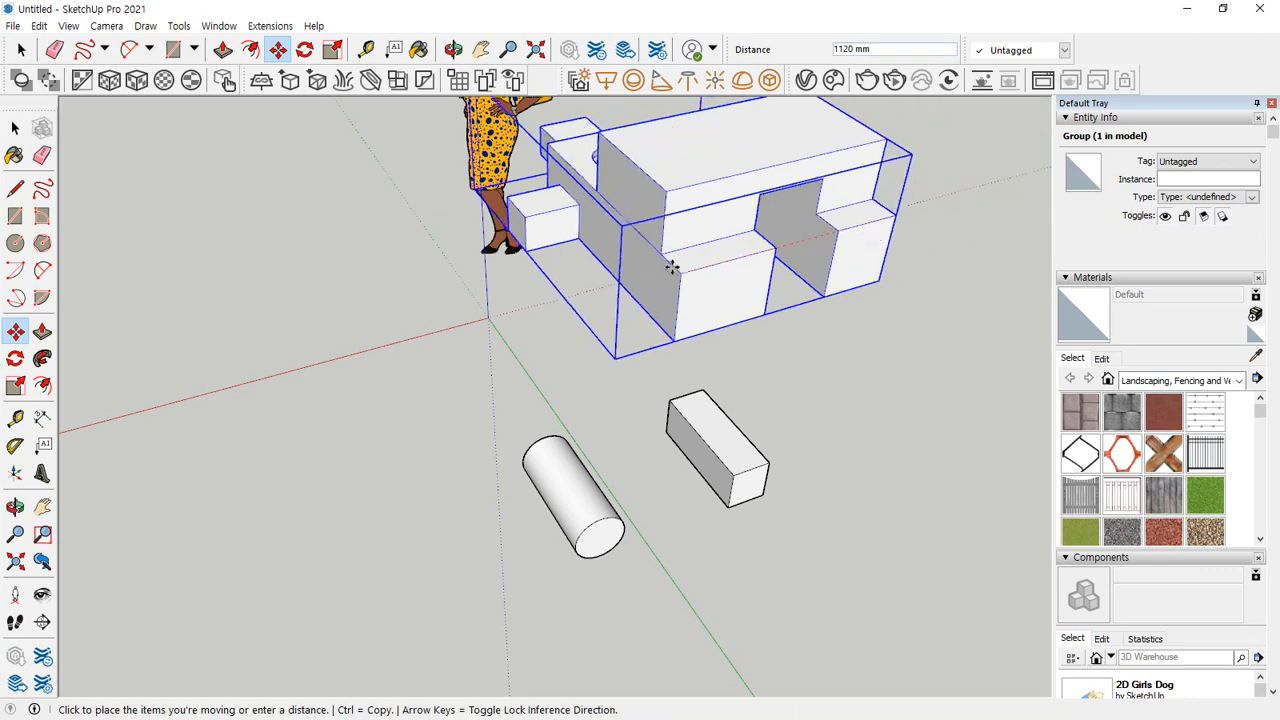
pyautogui.click(668, 284)
pyautogui.moveTo(565, 344); pyautogui.dragTo(622, 342, button='middle')
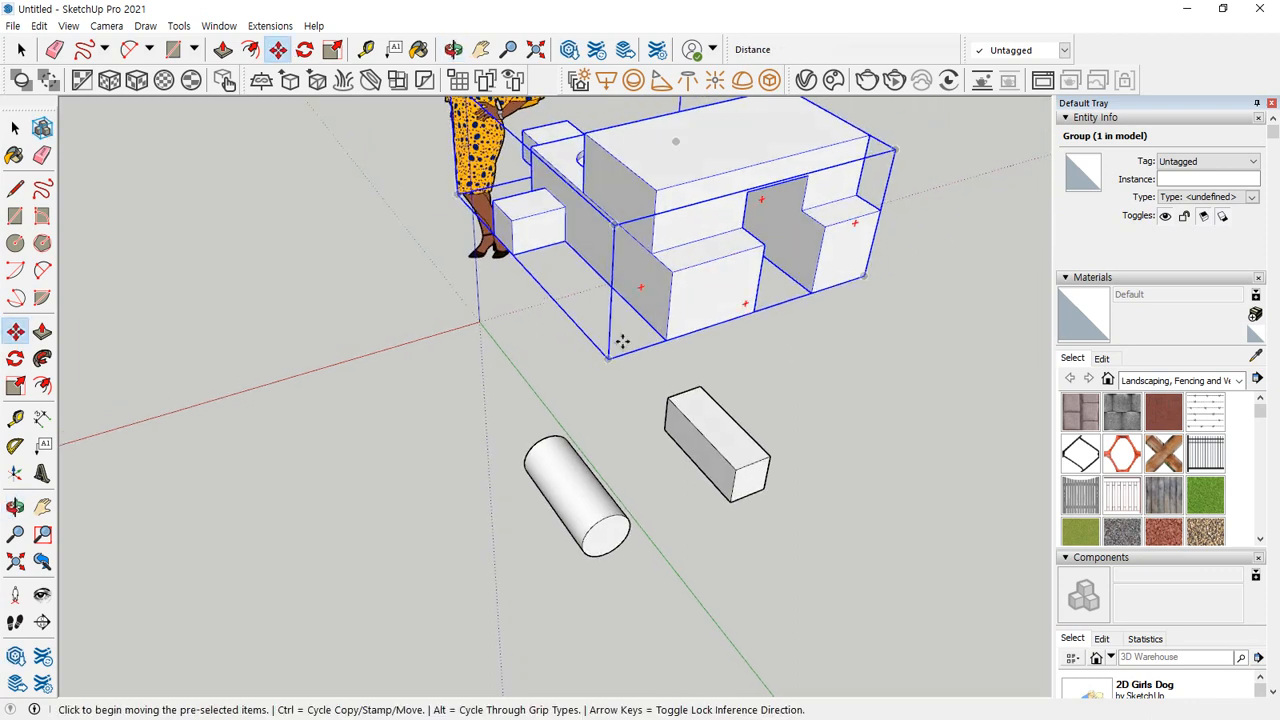
pyautogui.moveTo(662, 322); pyautogui.dragTo(680, 338)
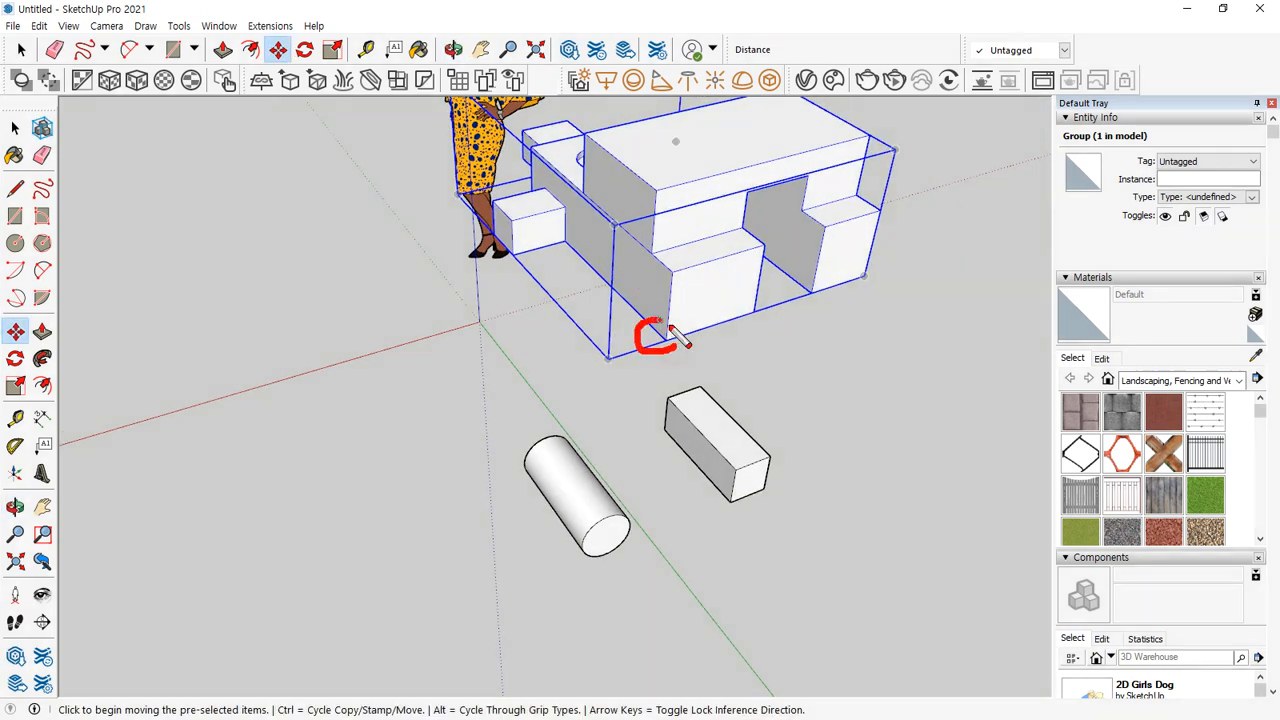
pyautogui.moveTo(678, 446); pyautogui.dragTo(660, 422)
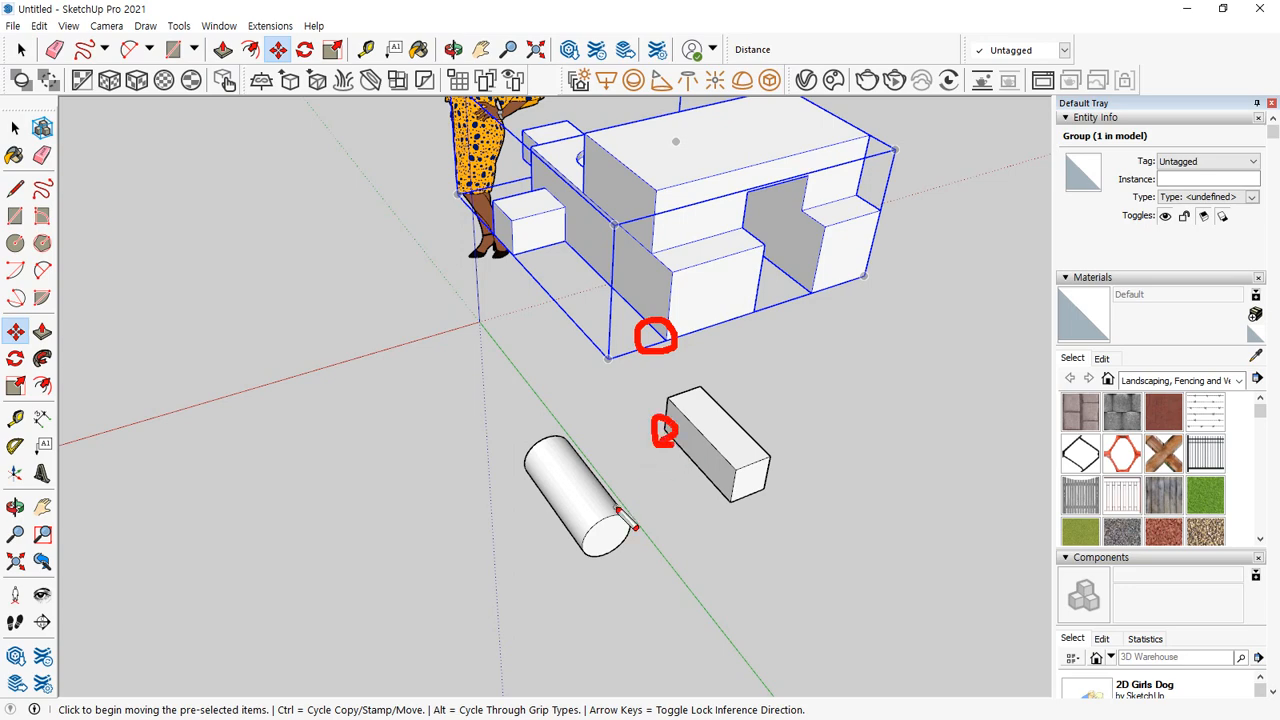
pyautogui.press('Escape')
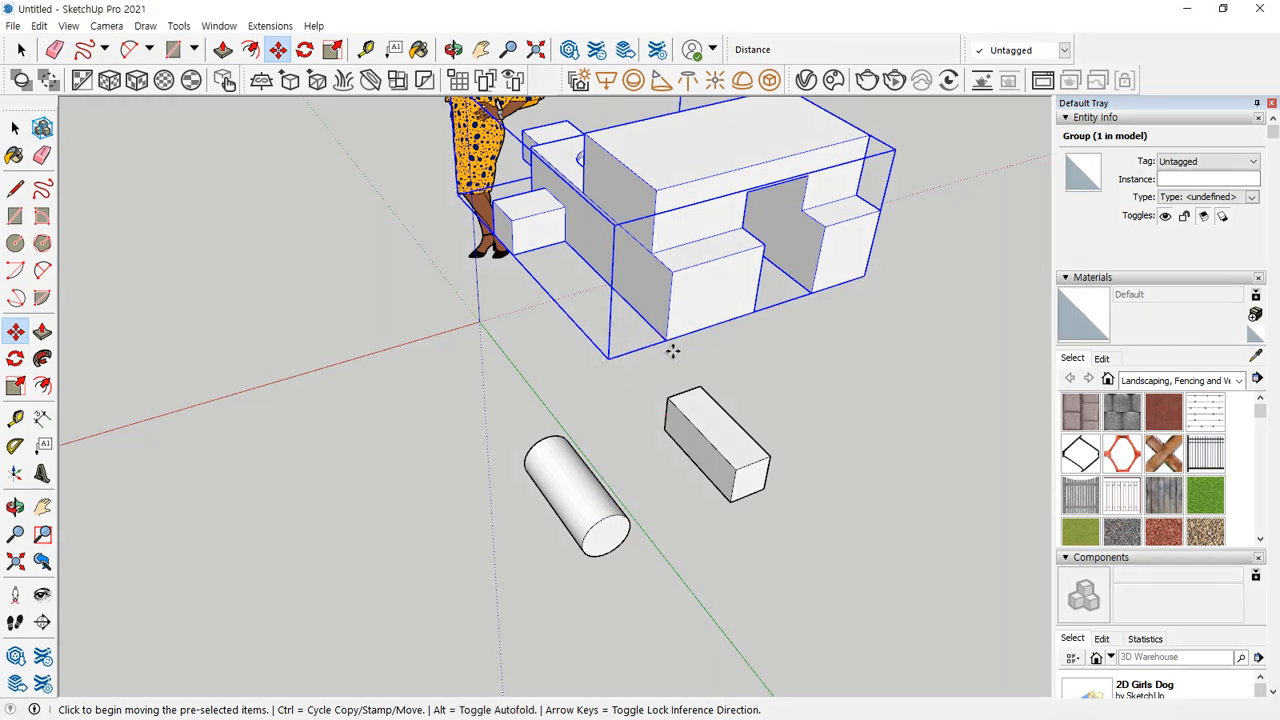
# Step: Move the group by the long block's bottom end corner so that it snaps onto the rectangular bar's bottom corner
pyautogui.click(663, 340)
pyautogui.moveTo(611, 408)
pyautogui.mouseDown(button='middle')
pyautogui.moveTo(889, 349)
pyautogui.moveTo(600, 402)
pyautogui.mouseUp(button='middle')
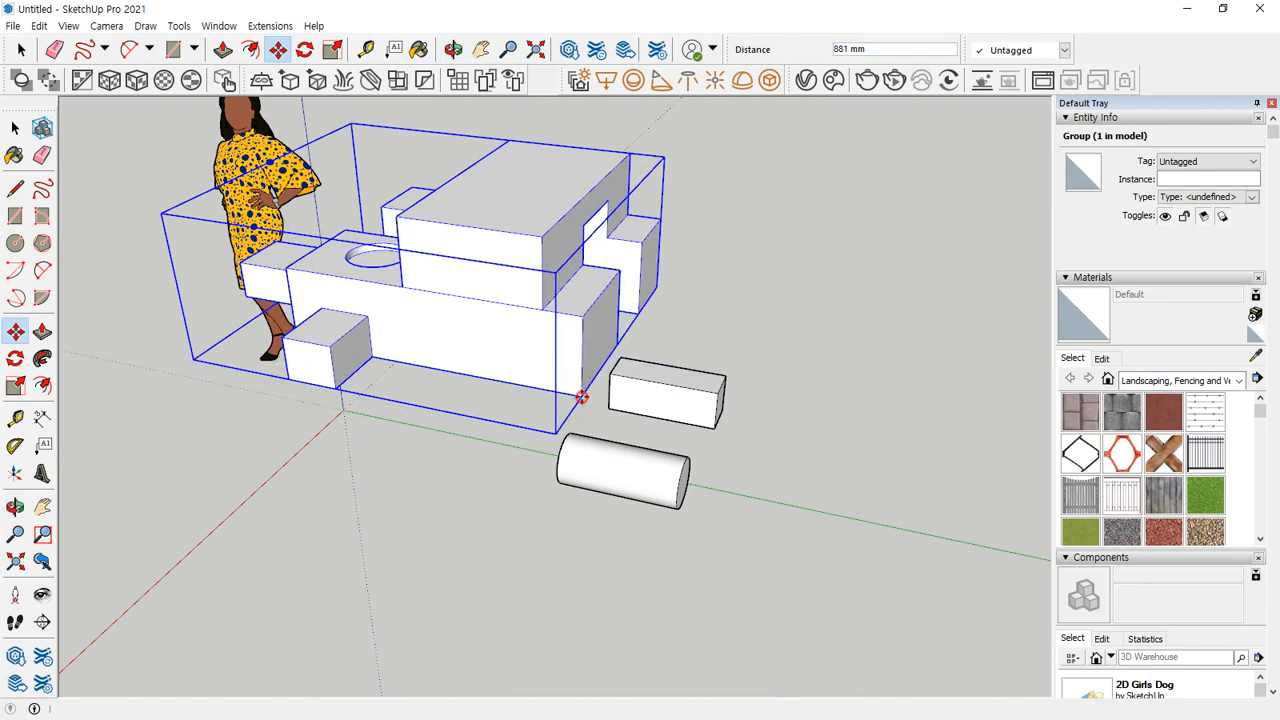
pyautogui.click(571, 394)
pyautogui.scroll(3, 590, 400)
pyautogui.click(574, 391)
pyautogui.moveTo(611, 408); pyautogui.dragTo(497, 463, button='middle')
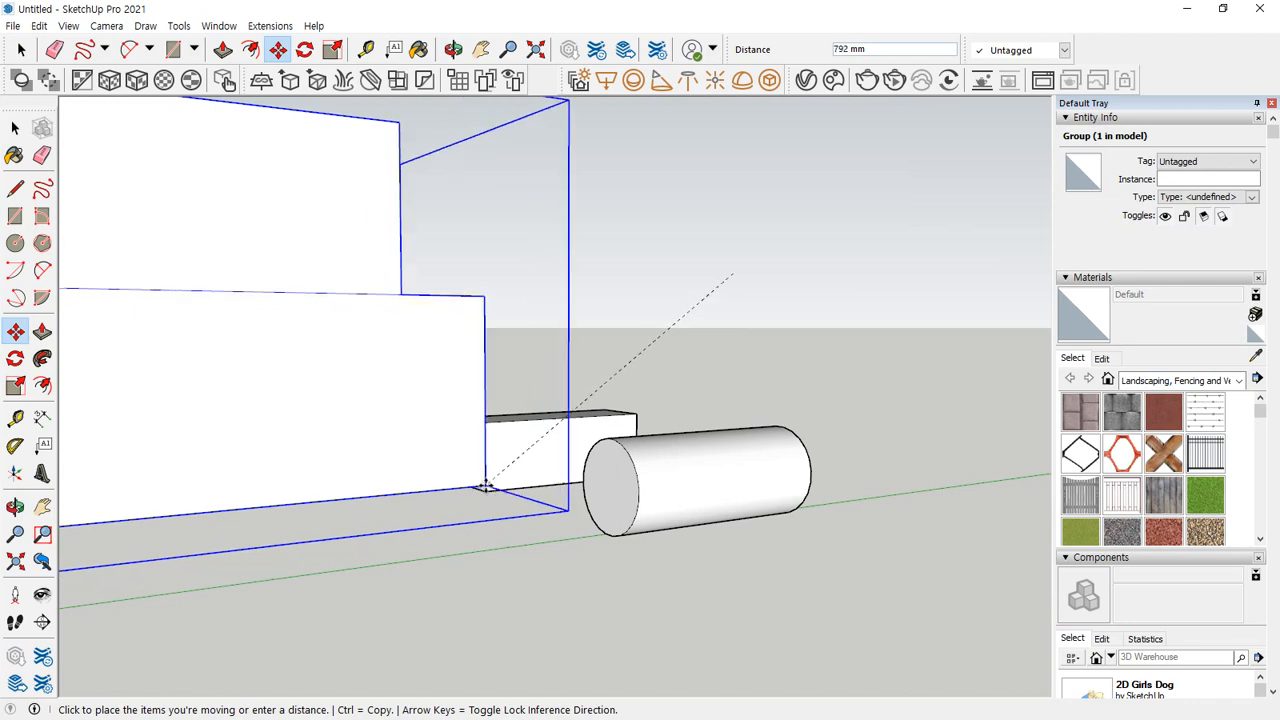
pyautogui.click(466, 471)
pyautogui.moveTo(500, 486); pyautogui.dragTo(471, 259, button='middle')
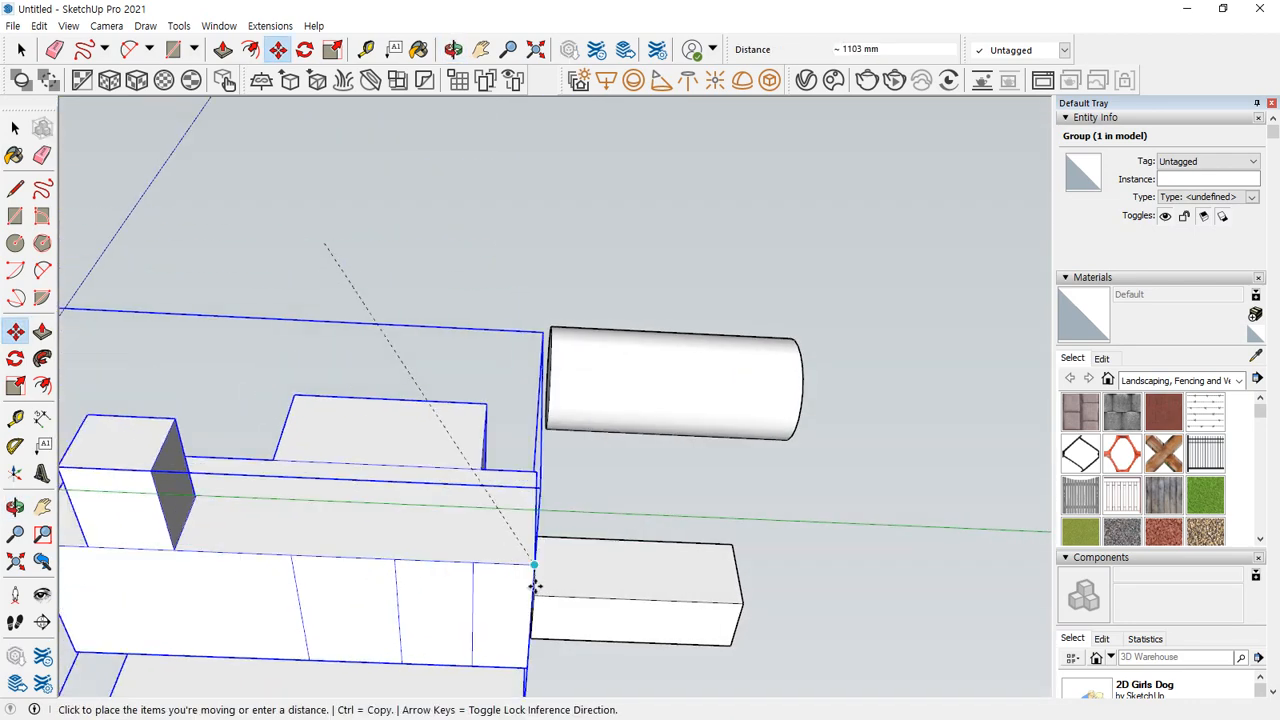
pyautogui.click(531, 597)
pyautogui.moveTo(531, 597); pyautogui.dragTo(314, 574, button='middle')
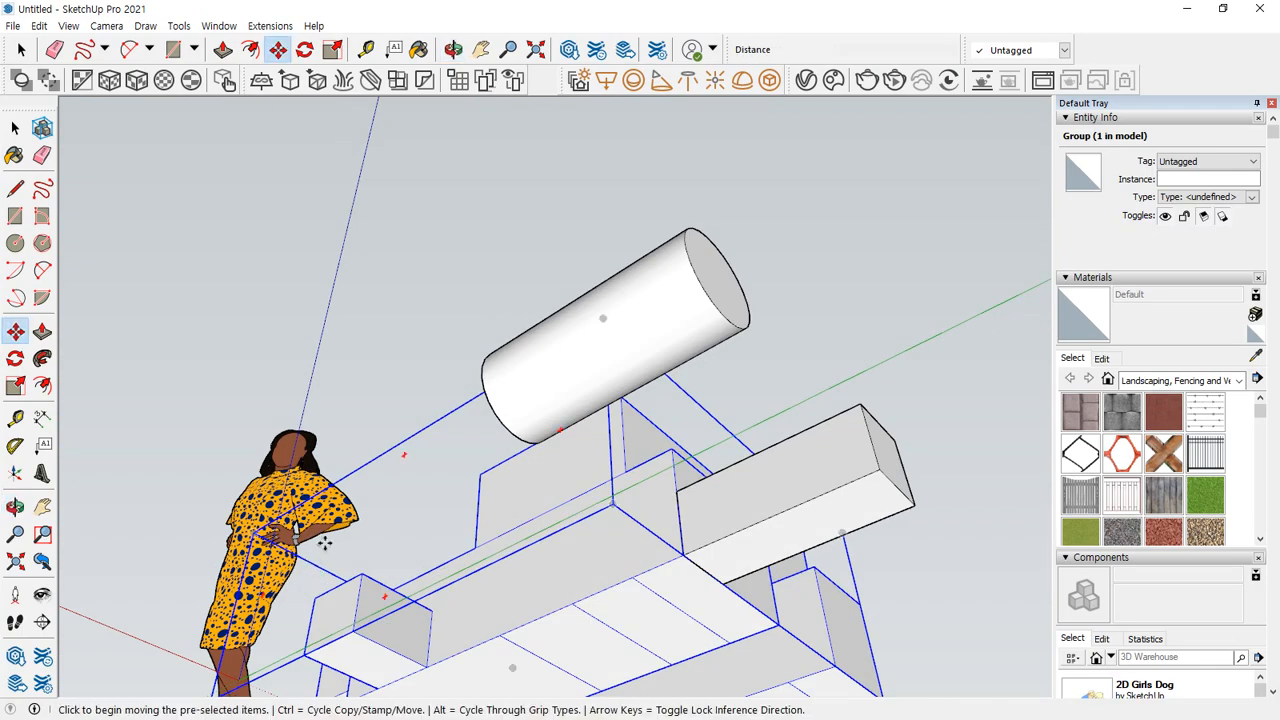
pyautogui.moveTo(596, 457); pyautogui.dragTo(386, 434, button='middle')
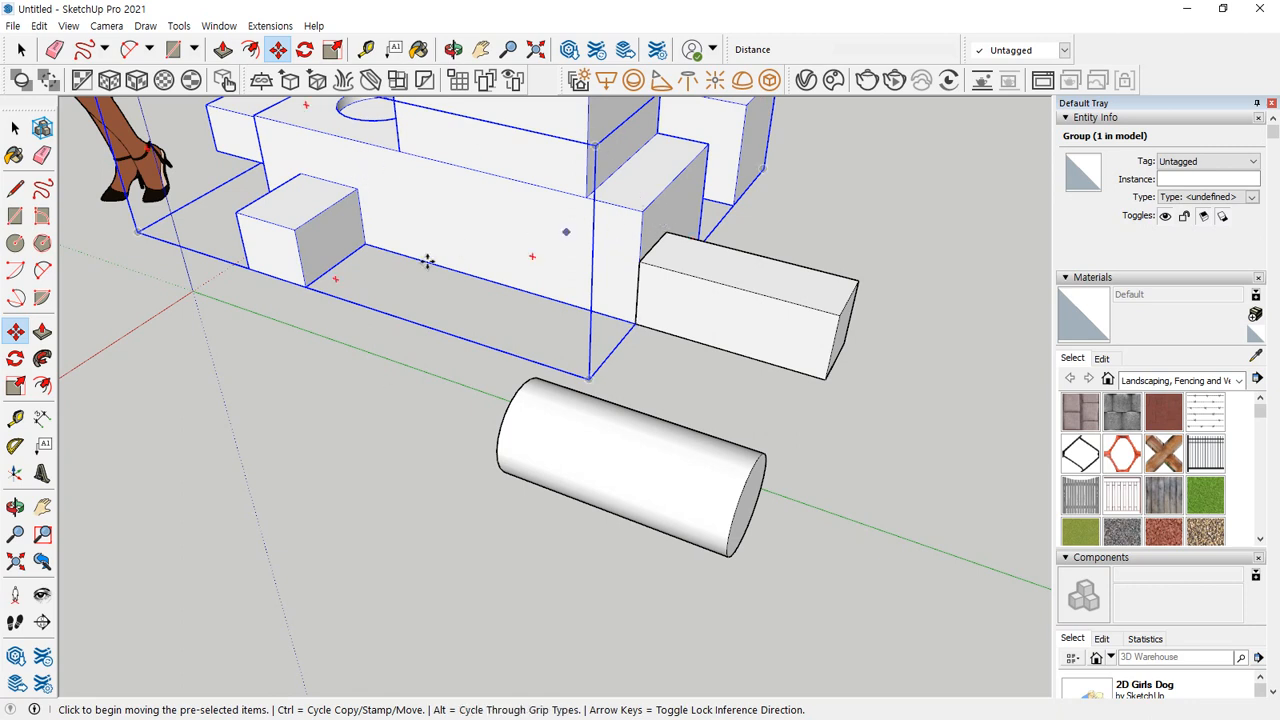
# Step: Move the group about 1070 mm by the small side block's bottom corner so that it snaps onto the bar's bottom corner
pyautogui.click(306, 287)
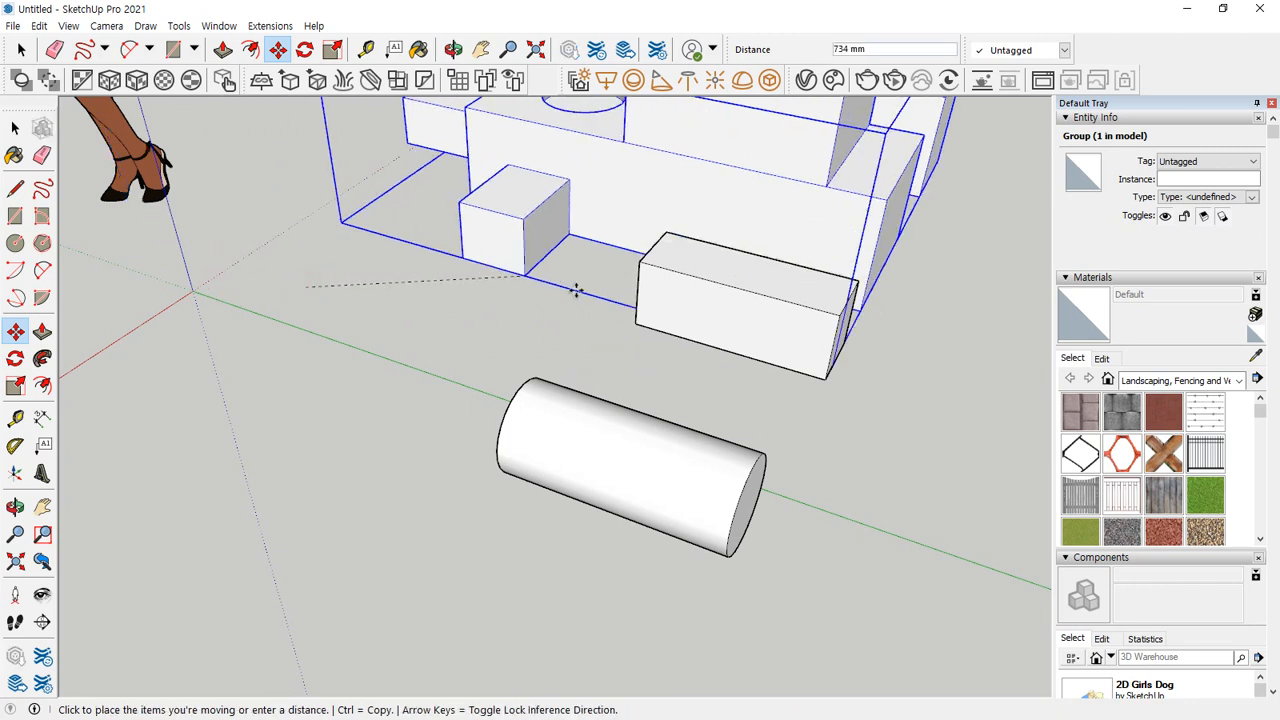
pyautogui.click(636, 323)
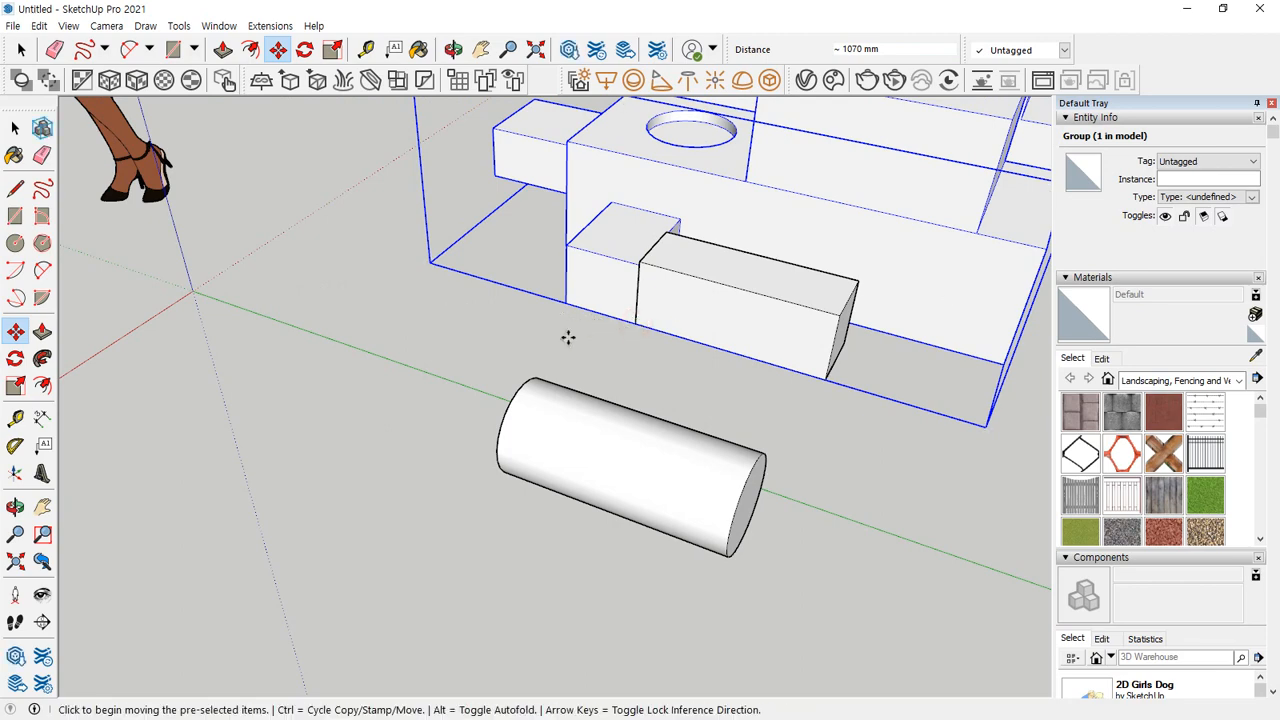
pyautogui.scroll(3, 279, 265)
pyautogui.moveTo(337, 269); pyautogui.dragTo(443, 334, button='middle')
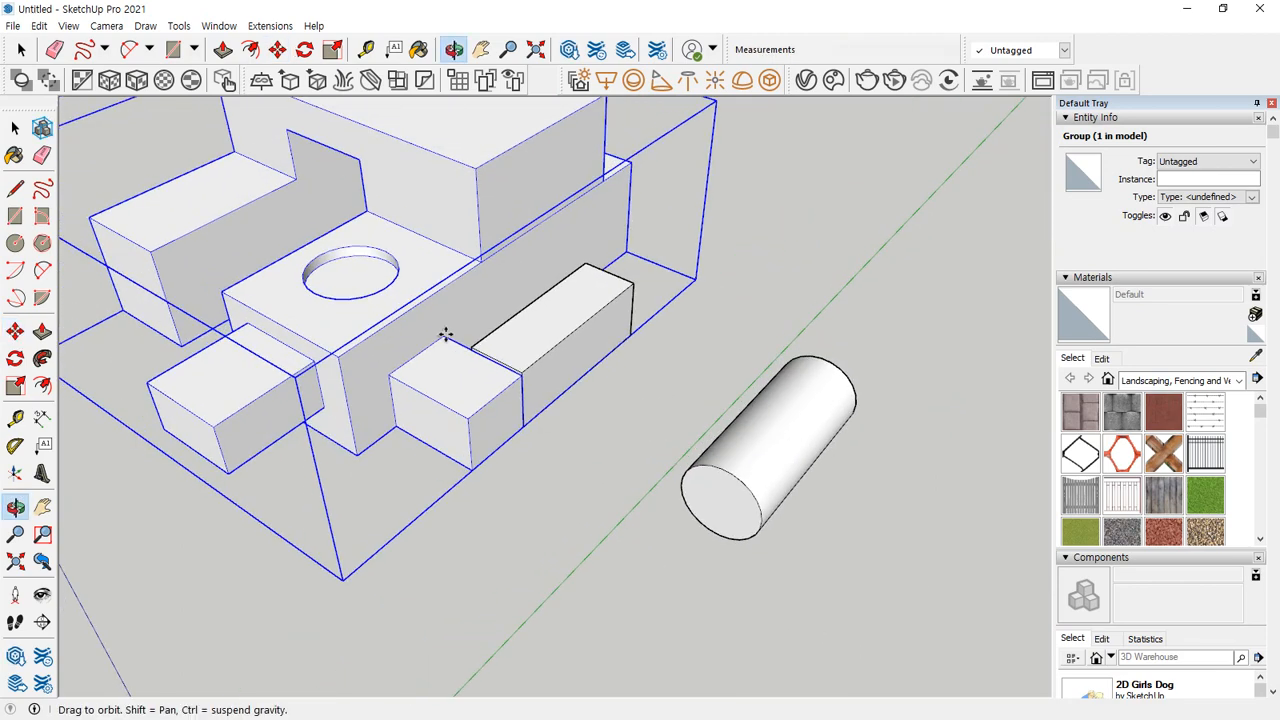
pyautogui.scroll(2, 443, 340)
pyautogui.scroll(2, 477, 425)
pyautogui.moveTo(383, 349)
pyautogui.mouseDown()
pyautogui.moveTo(414, 403)
pyautogui.moveTo(378, 420)
pyautogui.mouseUp()
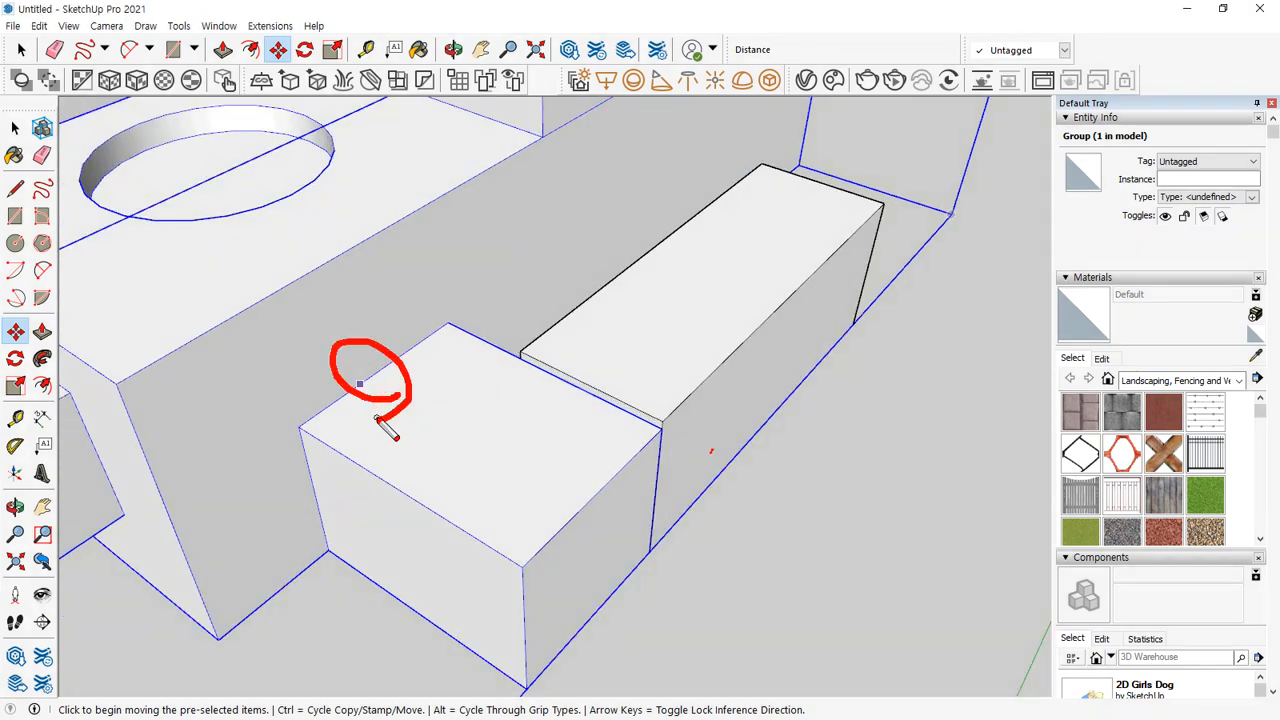
pyautogui.moveTo(449, 449); pyautogui.dragTo(462, 440)
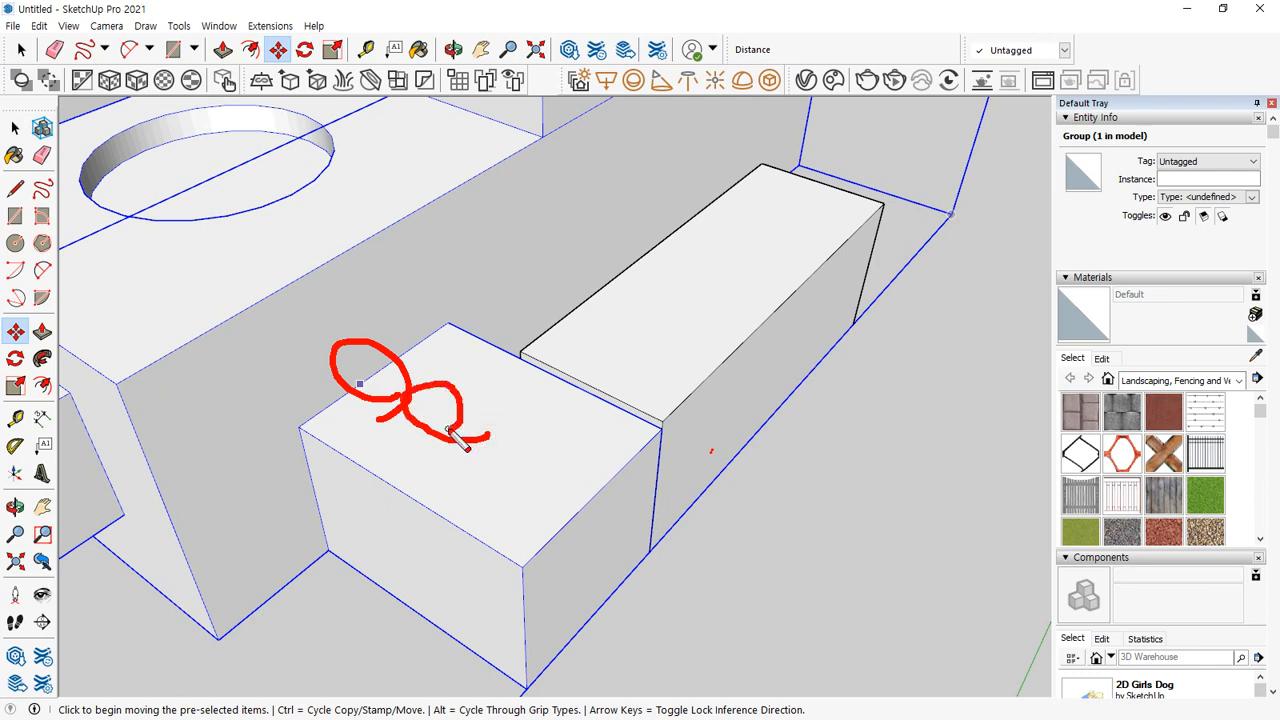
pyautogui.hotkey('ctrl', 'z')
pyautogui.hotkey('ctrl', 'z')
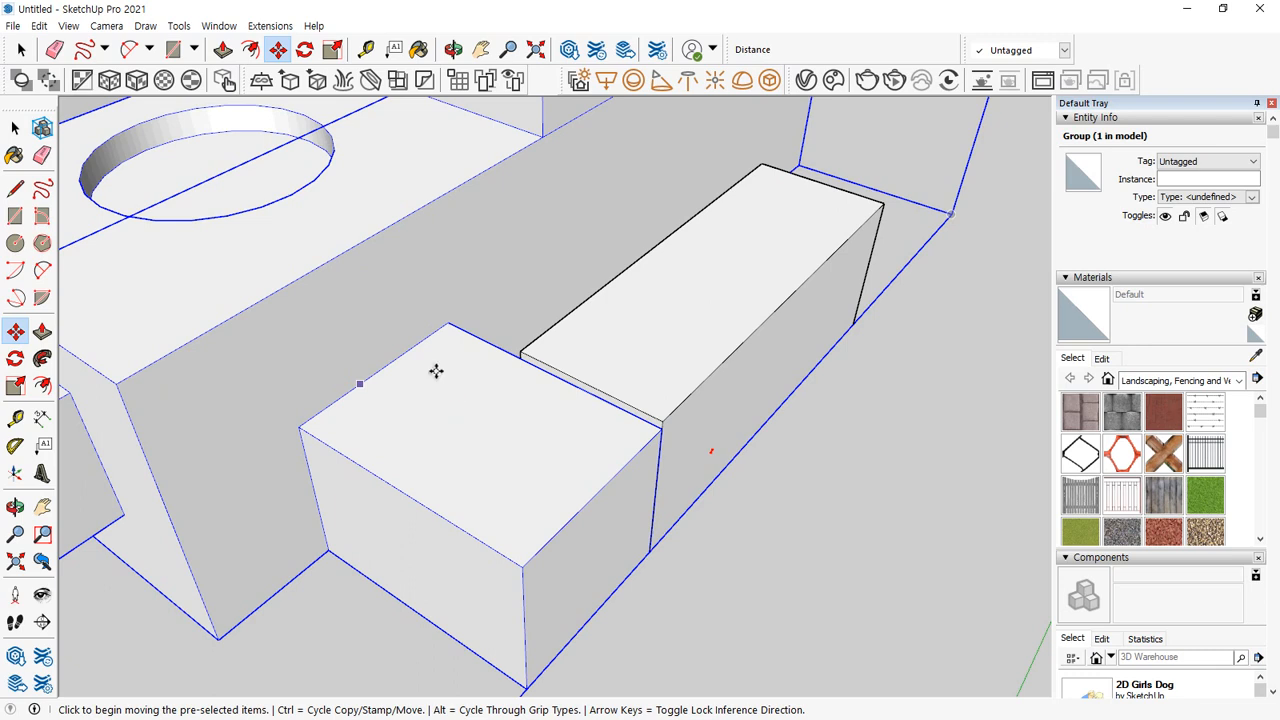
# Step: Open the group for editing and clear the selection inside it
pyautogui.rightClick(449, 371)
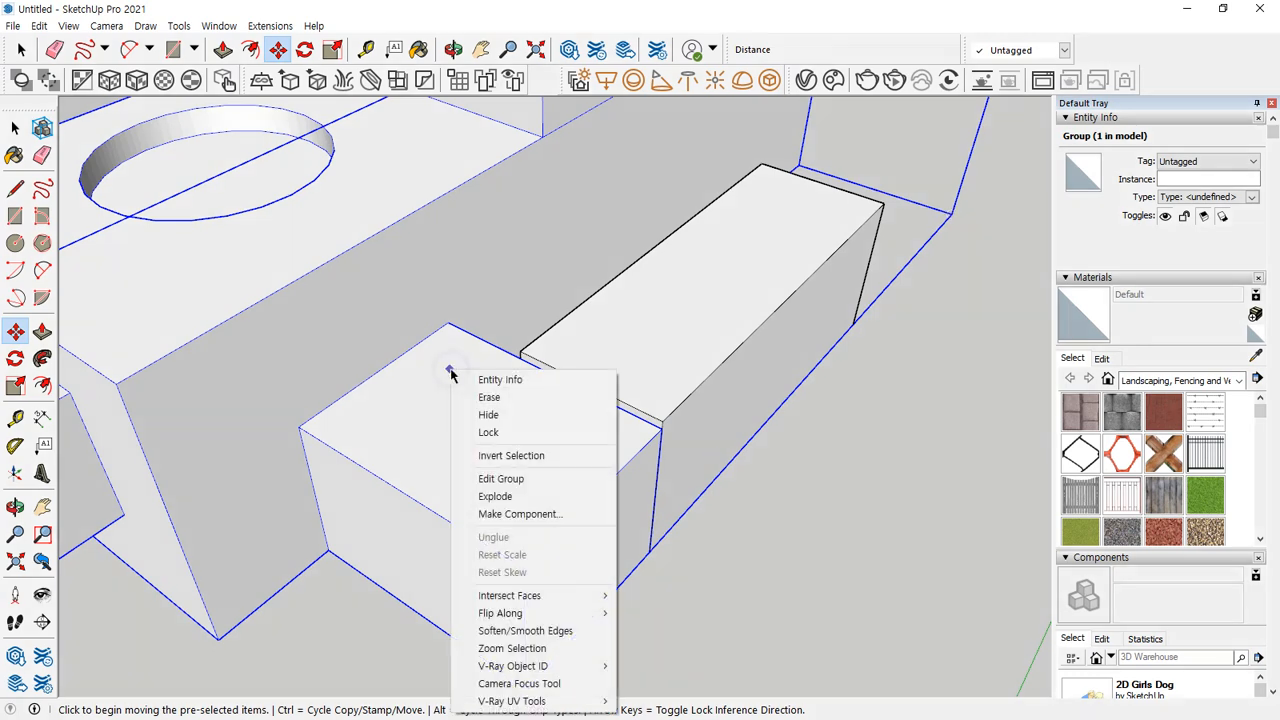
pyautogui.click(536, 478)
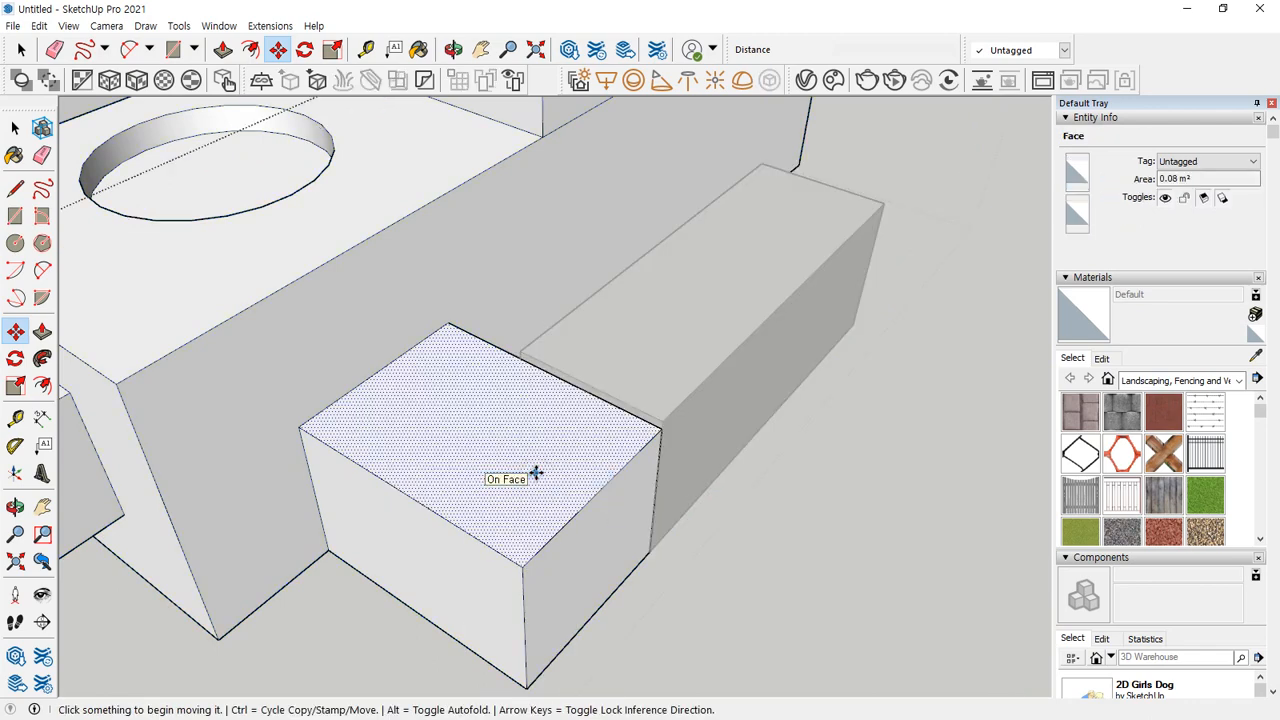
pyautogui.scroll(-6, 536, 474)
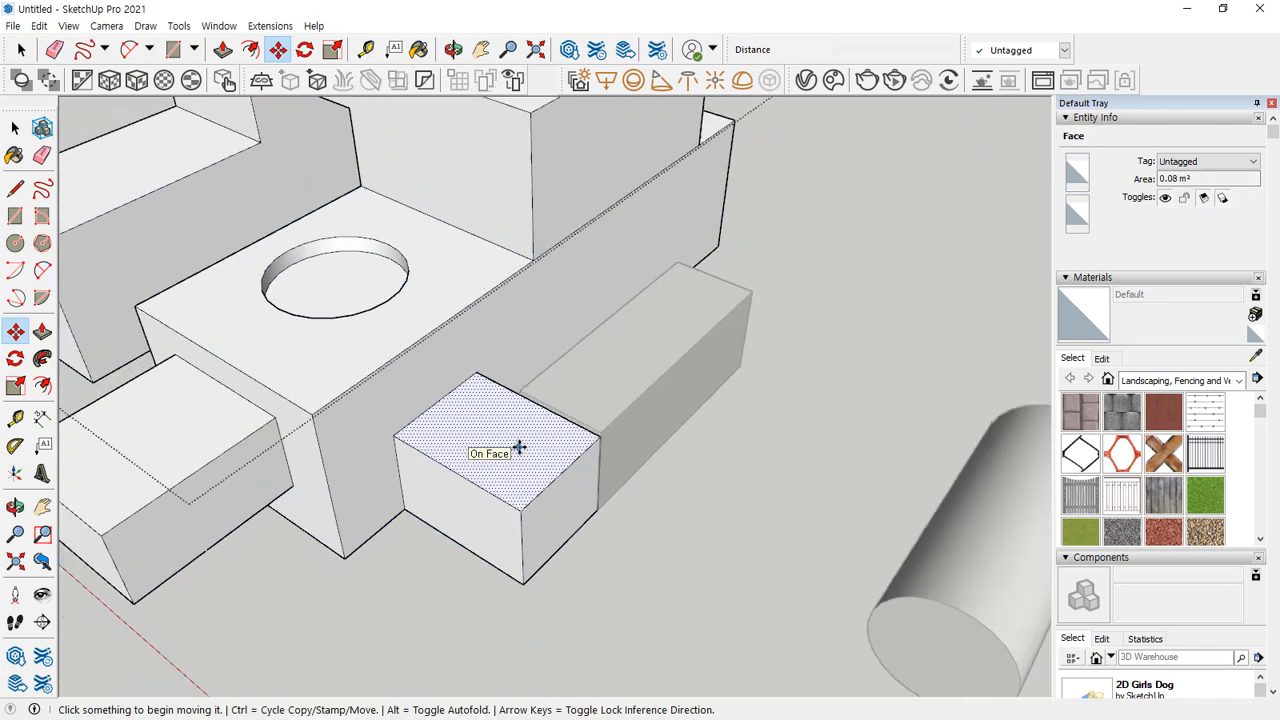
pyautogui.press('space')
pyautogui.click(711, 255)
pyautogui.hotkey('ctrl', '2')
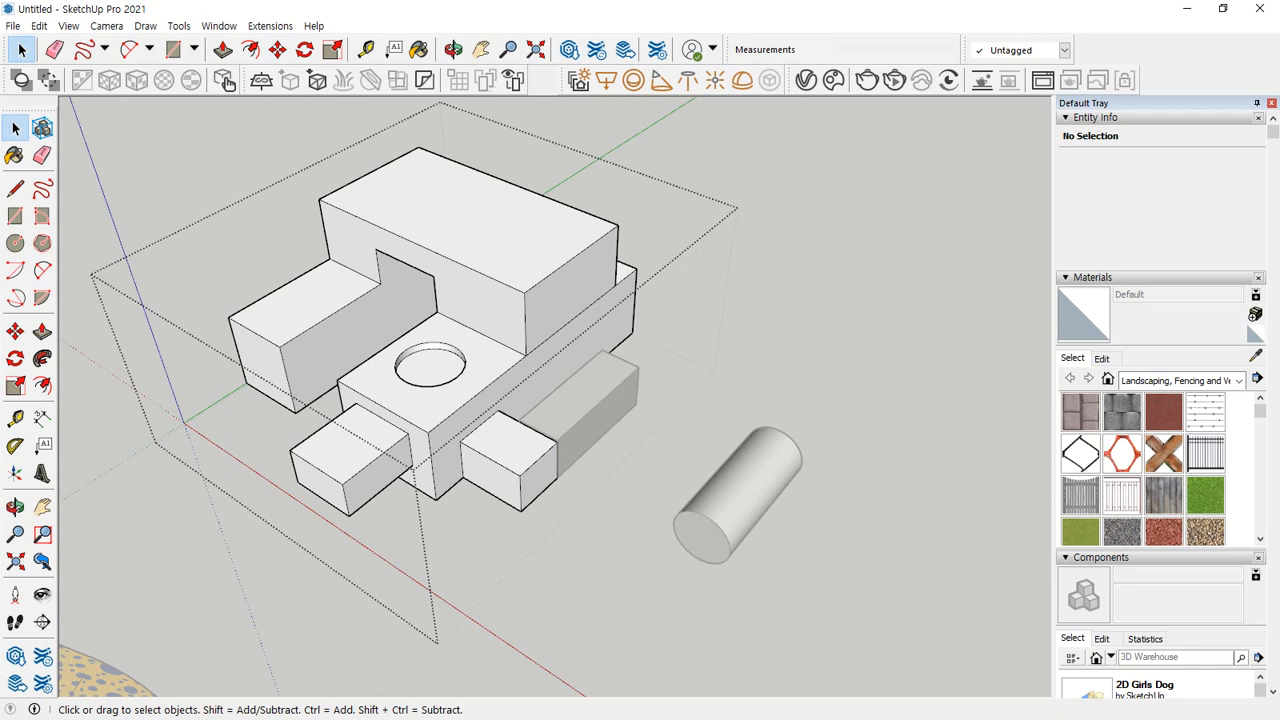
pyautogui.moveTo(727, 262)
pyautogui.mouseDown()
pyautogui.moveTo(695, 250)
pyautogui.moveTo(746, 242)
pyautogui.mouseUp()
pyautogui.moveTo(125, 236); pyautogui.dragTo(129, 294)
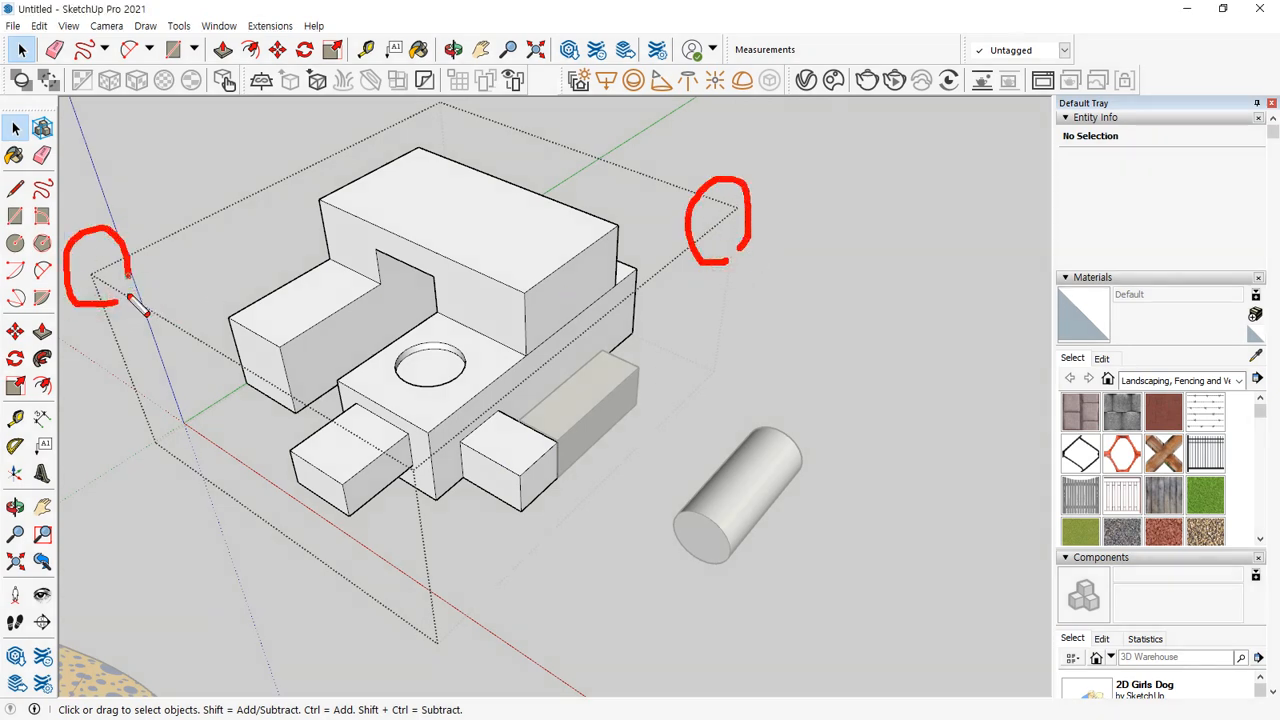
pyautogui.press('e')
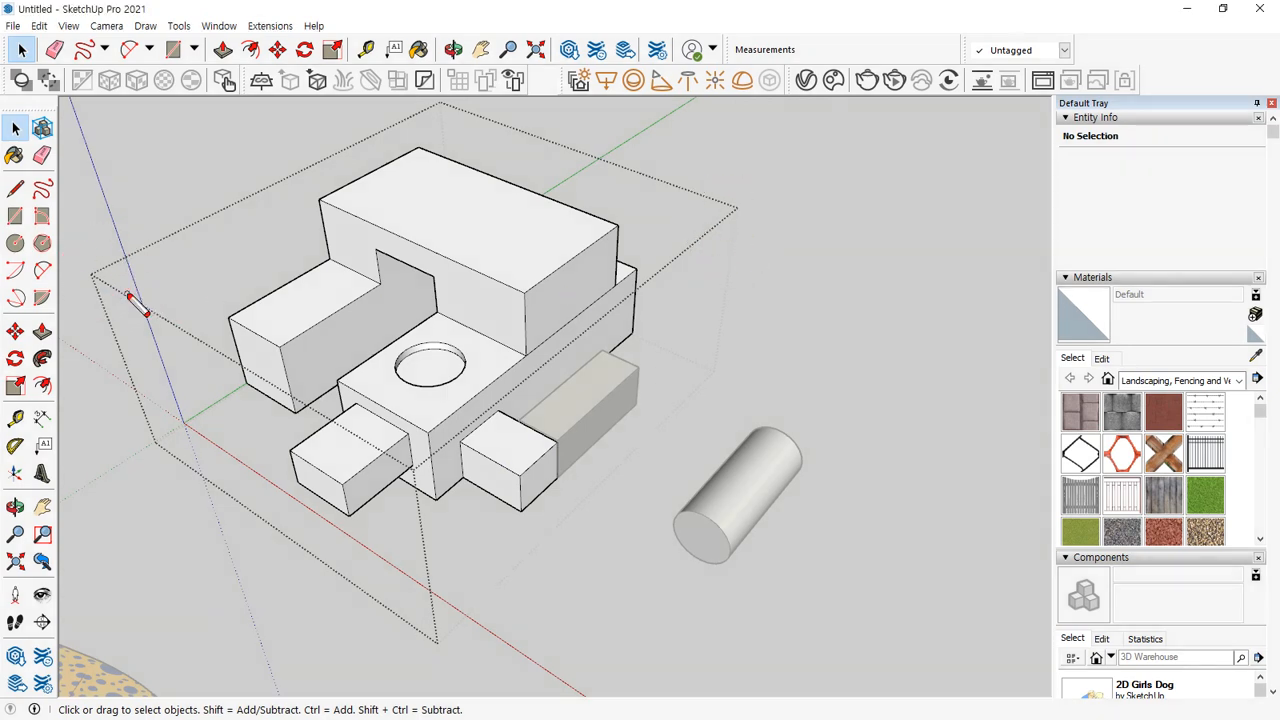
# Step: Close the group, open it for editing and close it again, and repeat this once using the Edit Group command
pyautogui.click(14, 129)
pyautogui.click(785, 230)
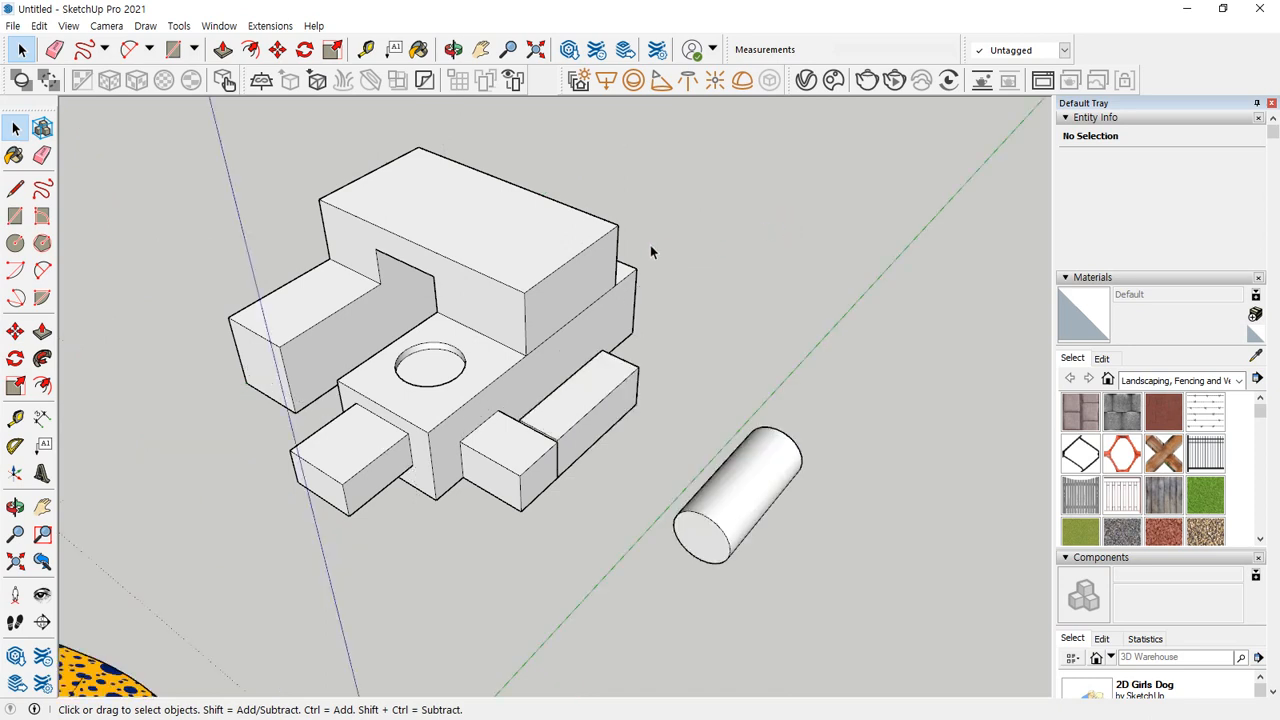
pyautogui.doubleClick(378, 385)
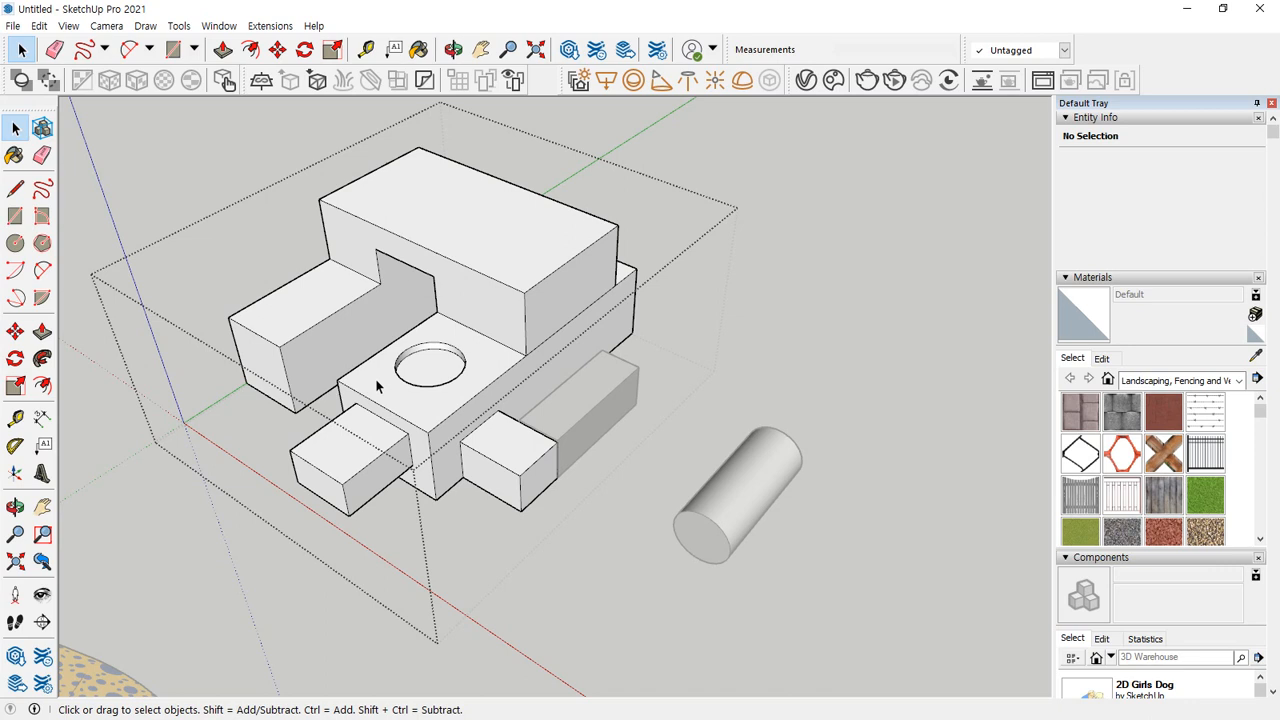
pyautogui.click(801, 286)
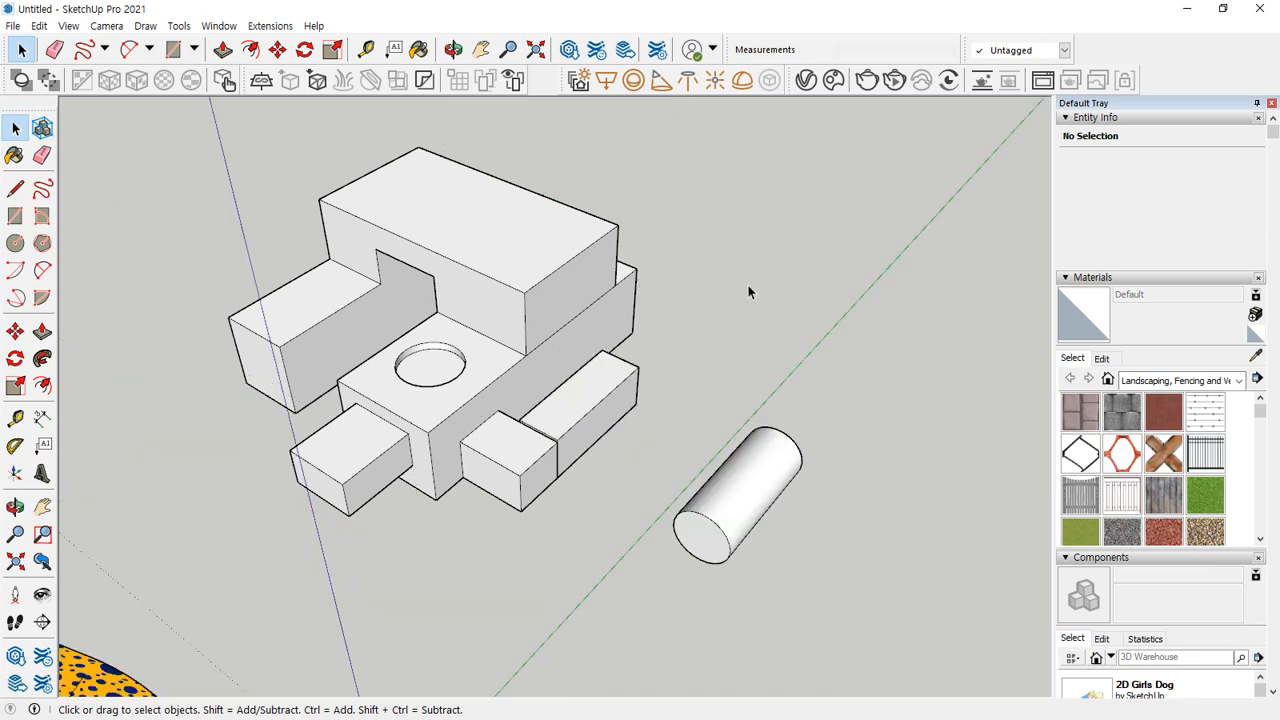
pyautogui.rightClick(477, 297)
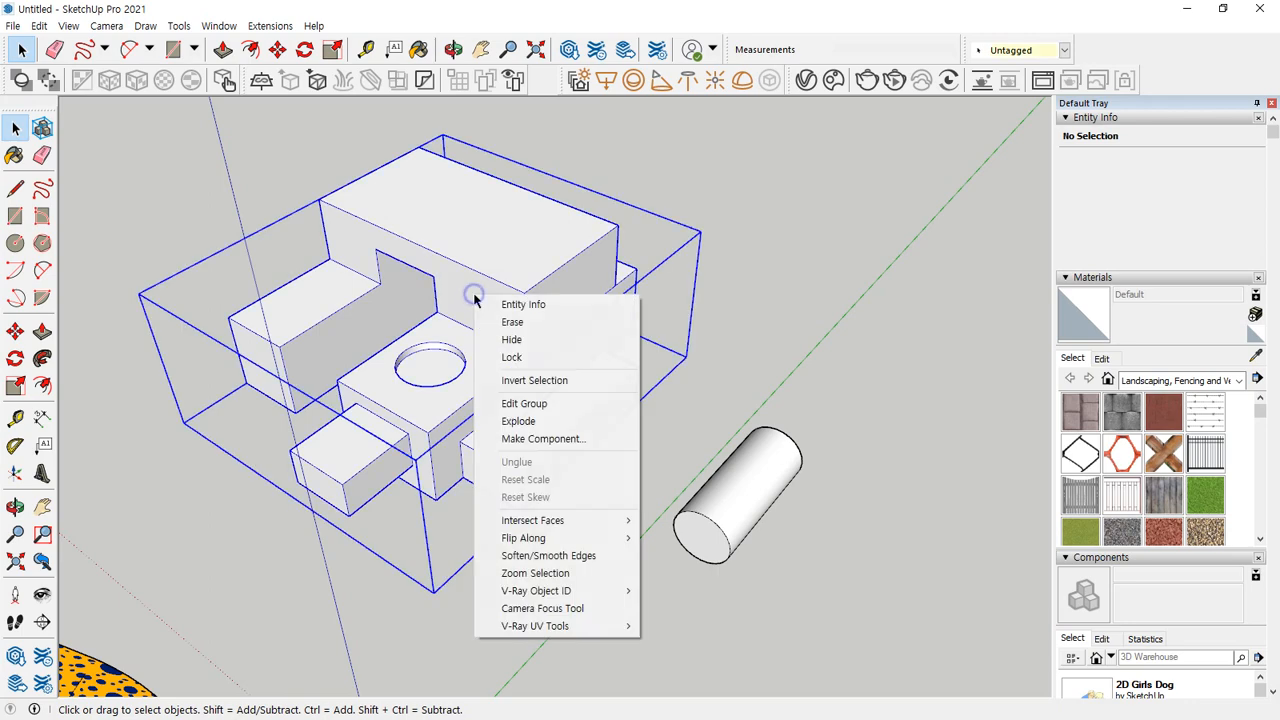
pyautogui.click(527, 404)
pyautogui.click(780, 260)
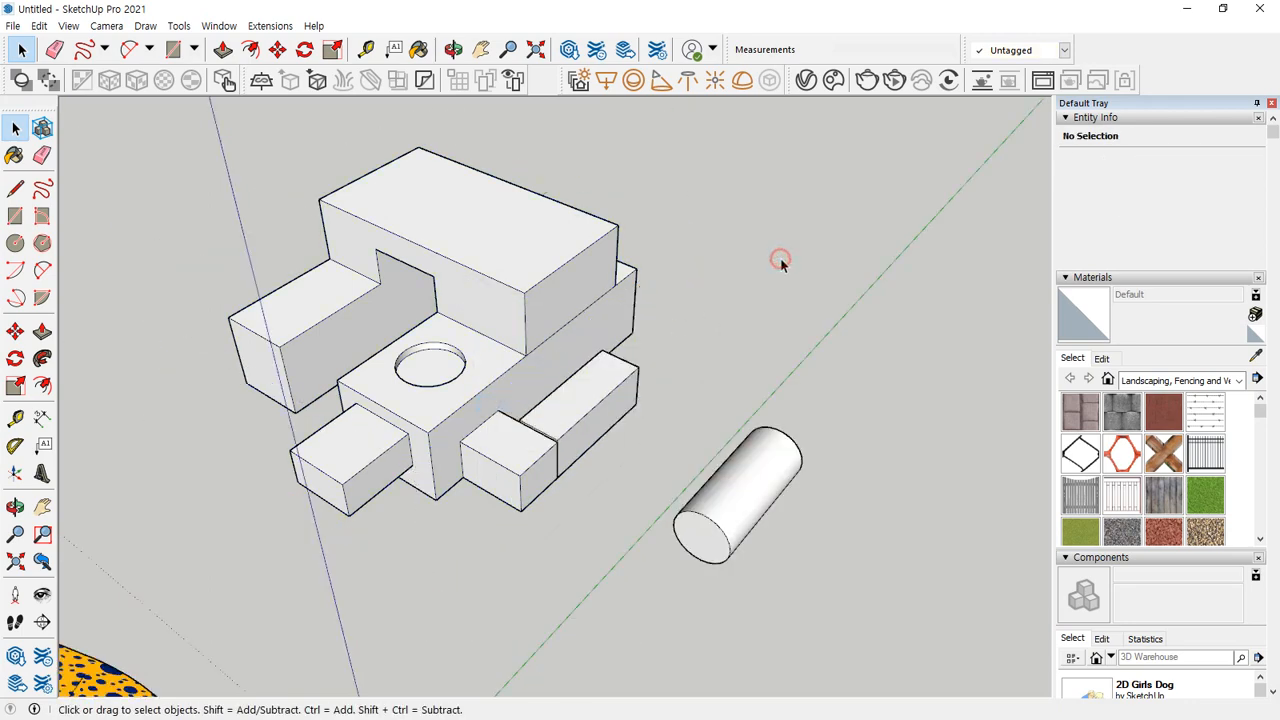
# Step: Open the group for editing with the small side block next to the rectangular bar in close view
pyautogui.doubleClick(462, 322)
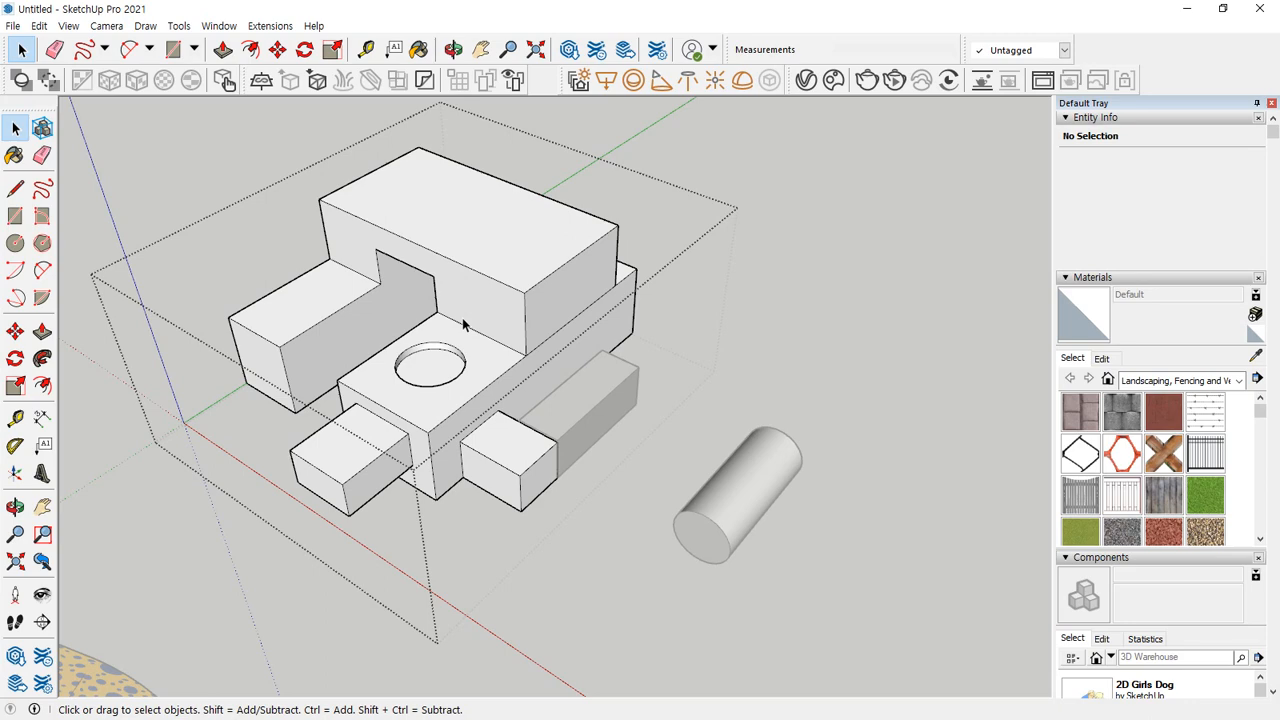
pyautogui.scroll(8, 617, 480)
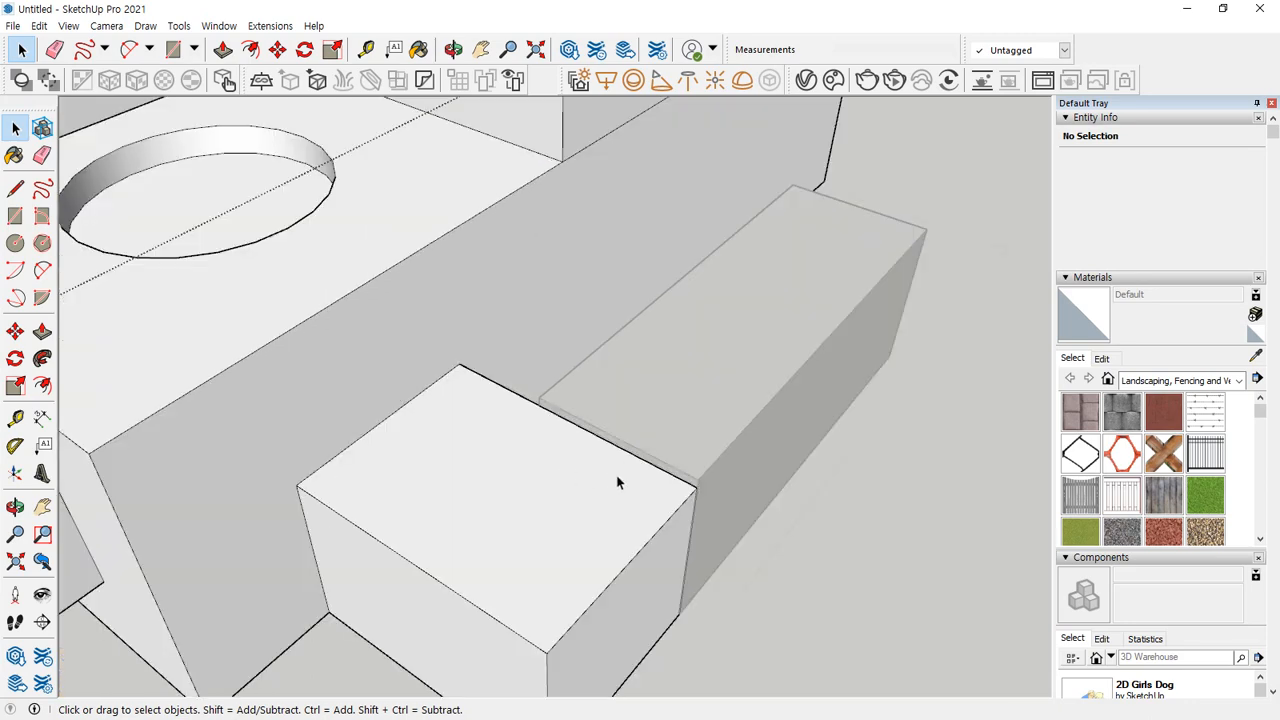
pyautogui.moveTo(614, 474); pyautogui.dragTo(602, 362, button='middle')
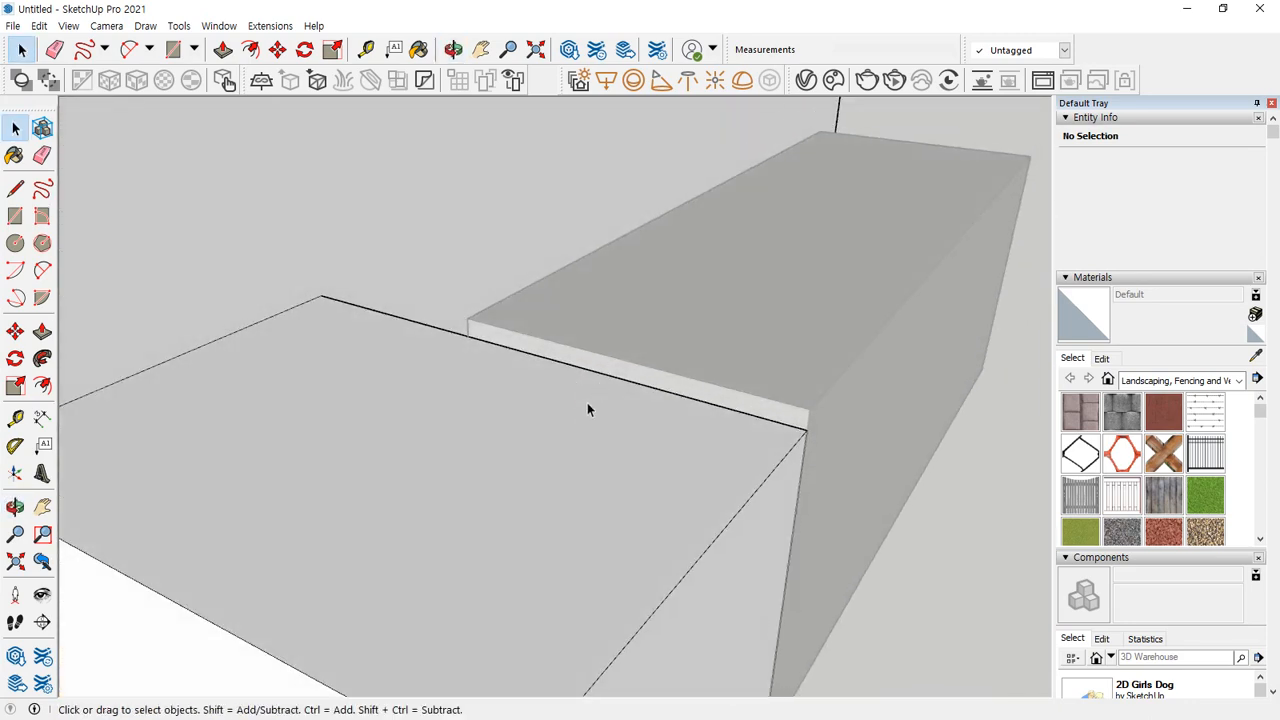
pyautogui.press('p')
pyautogui.click(600, 421)
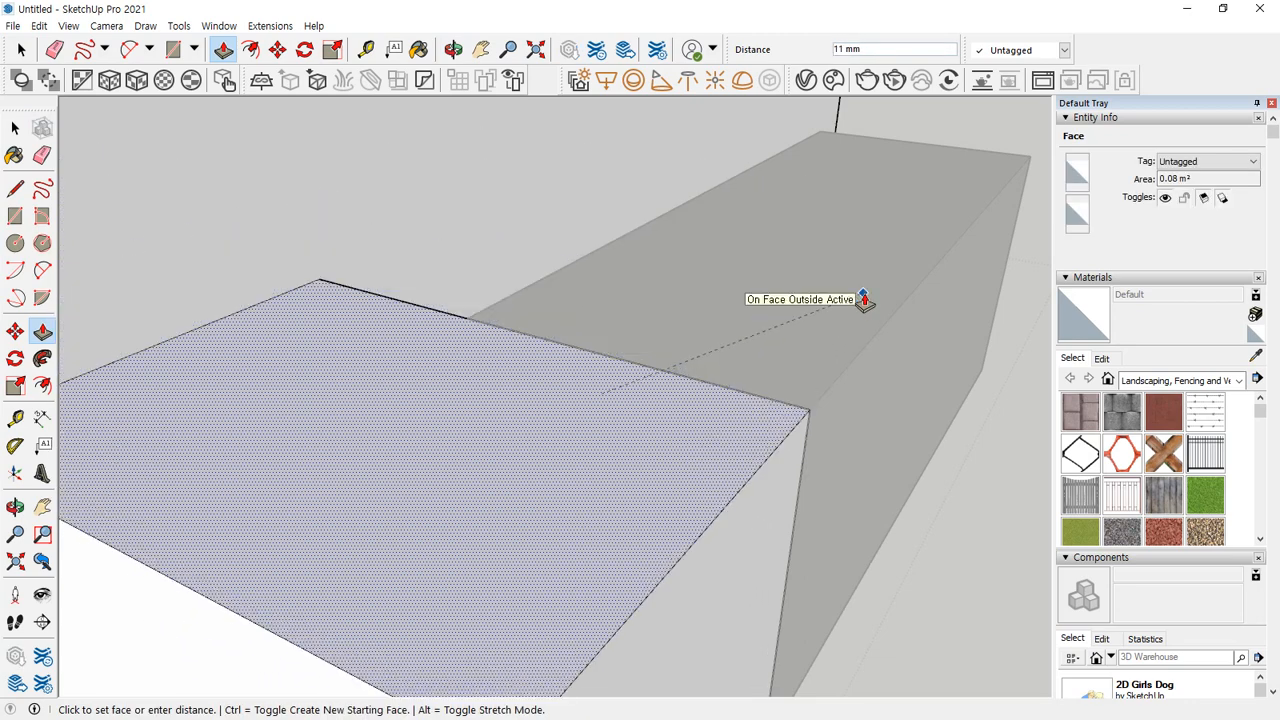
pyautogui.press('F2')
pyautogui.moveTo(850, 264)
pyautogui.mouseDown()
pyautogui.moveTo(857, 226)
pyautogui.moveTo(838, 247)
pyautogui.mouseUp()
pyautogui.rightClick(781, 317)
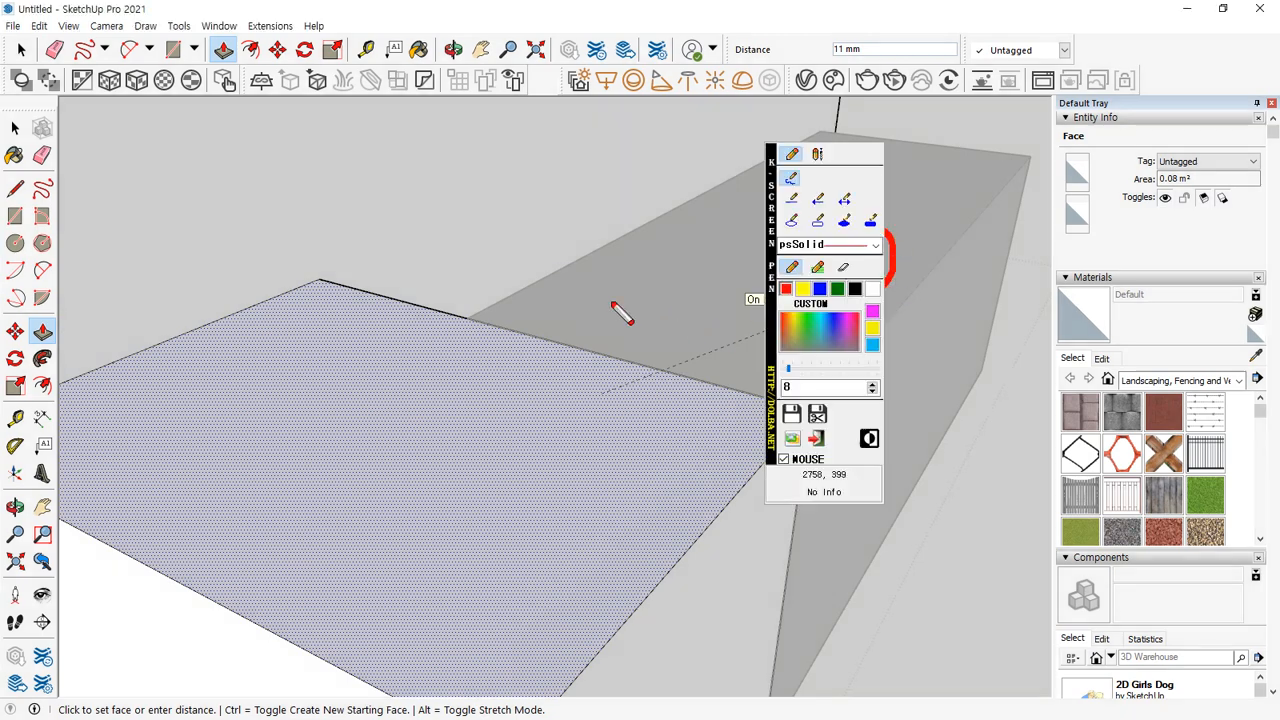
pyautogui.click(663, 352)
pyautogui.click(748, 345)
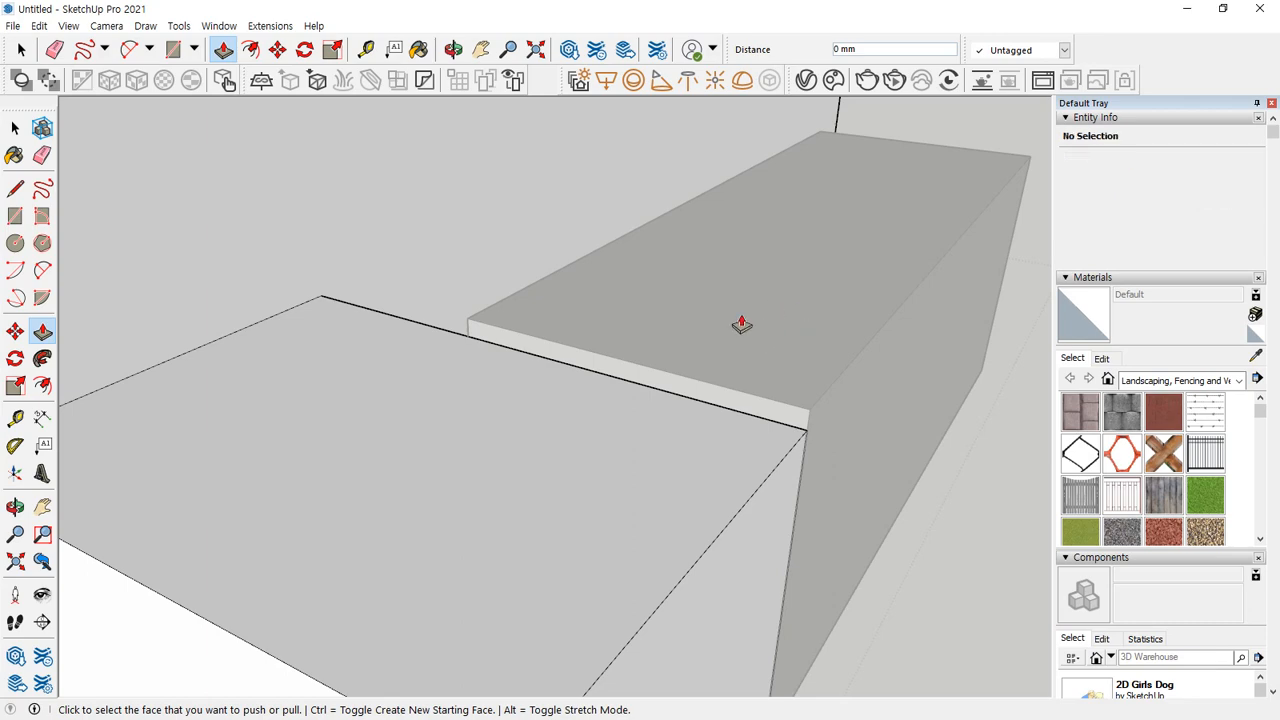
# Step: Push/Pull the small side block's top face up about 11 mm to match the top face of the neighbouring bar
pyautogui.click(560, 457)
pyautogui.click(900, 268)
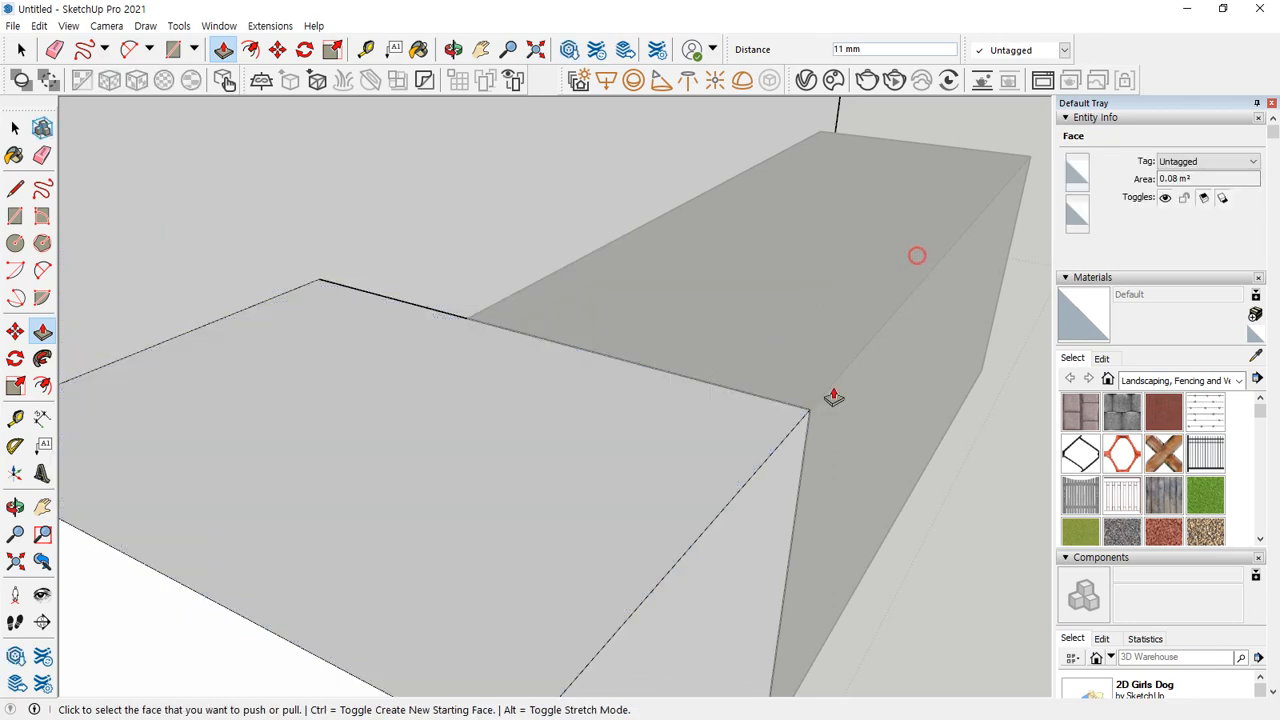
# Step: Lower the small side block's top face about 75 mm, and raise it back by snapping to the bar's top corner
pyautogui.moveTo(831, 394); pyautogui.dragTo(451, 340, button='middle')
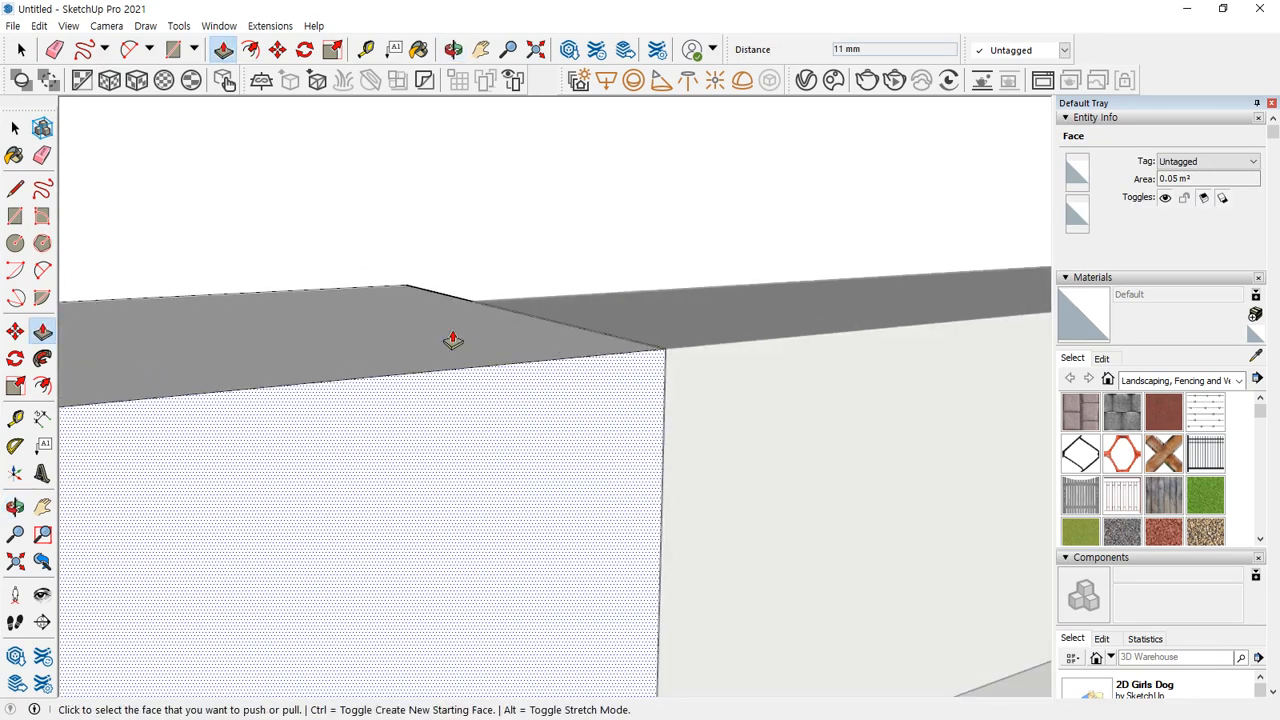
pyautogui.click(451, 340)
pyautogui.click(422, 549)
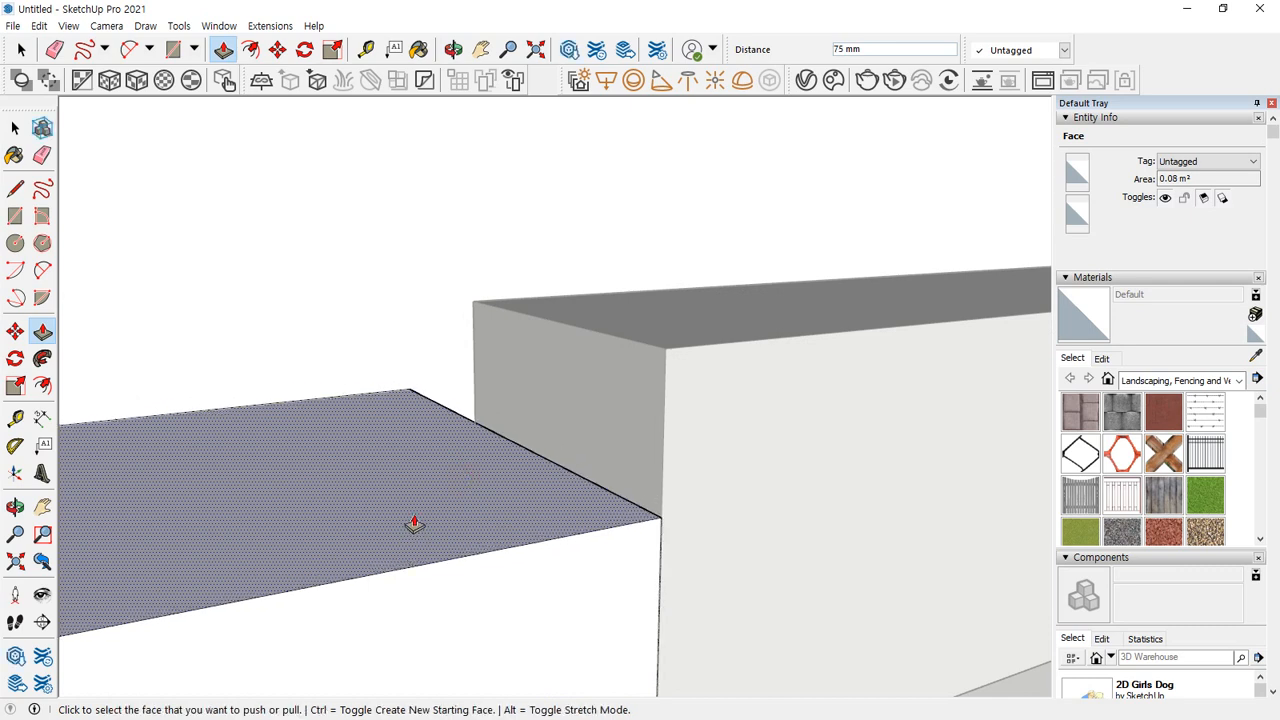
pyautogui.click(415, 510)
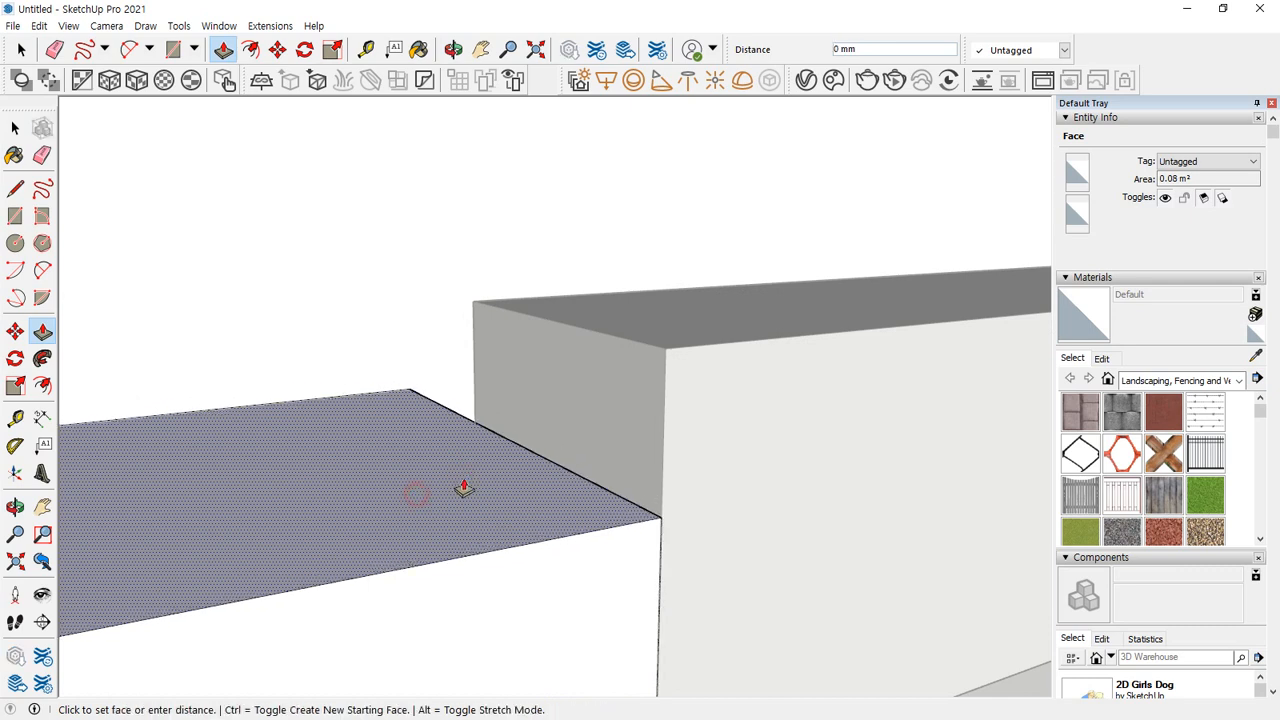
pyautogui.click(665, 357)
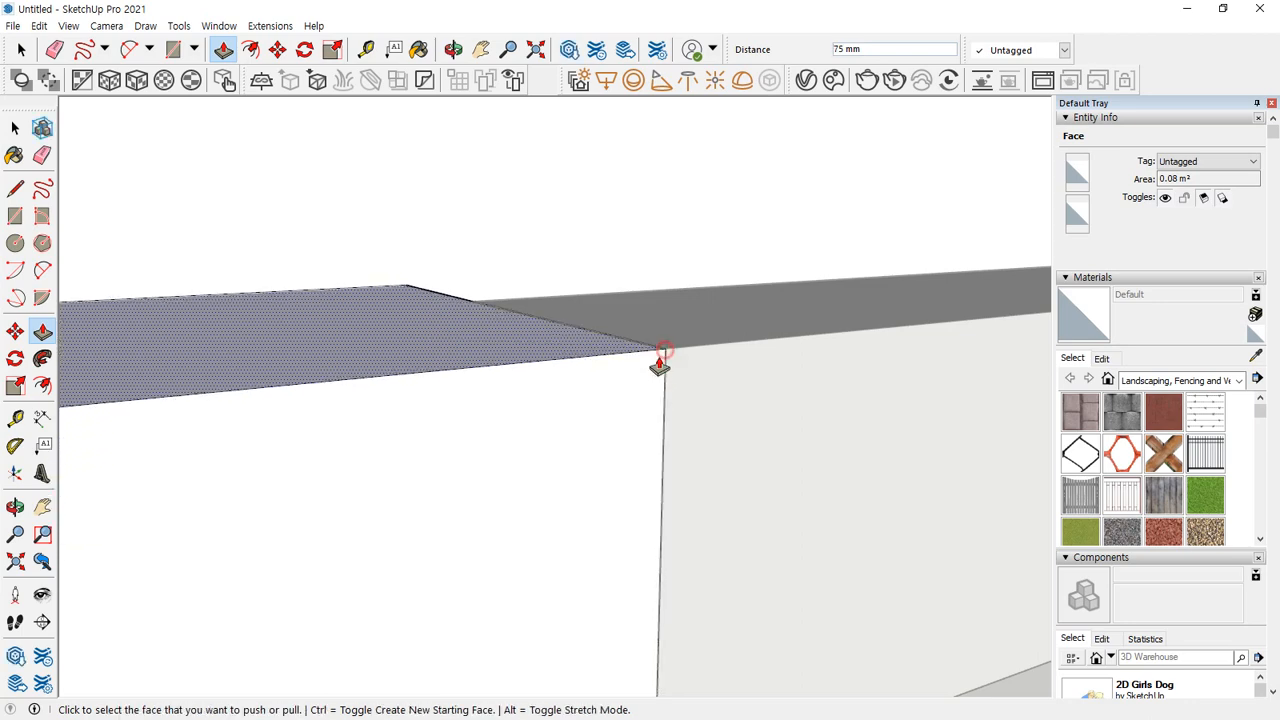
# Step: Push the small side block's top face down slightly below the bar's top, and pull it up level with the bar
pyautogui.moveTo(660, 363); pyautogui.dragTo(494, 424, button='middle')
pyautogui.click(494, 424)
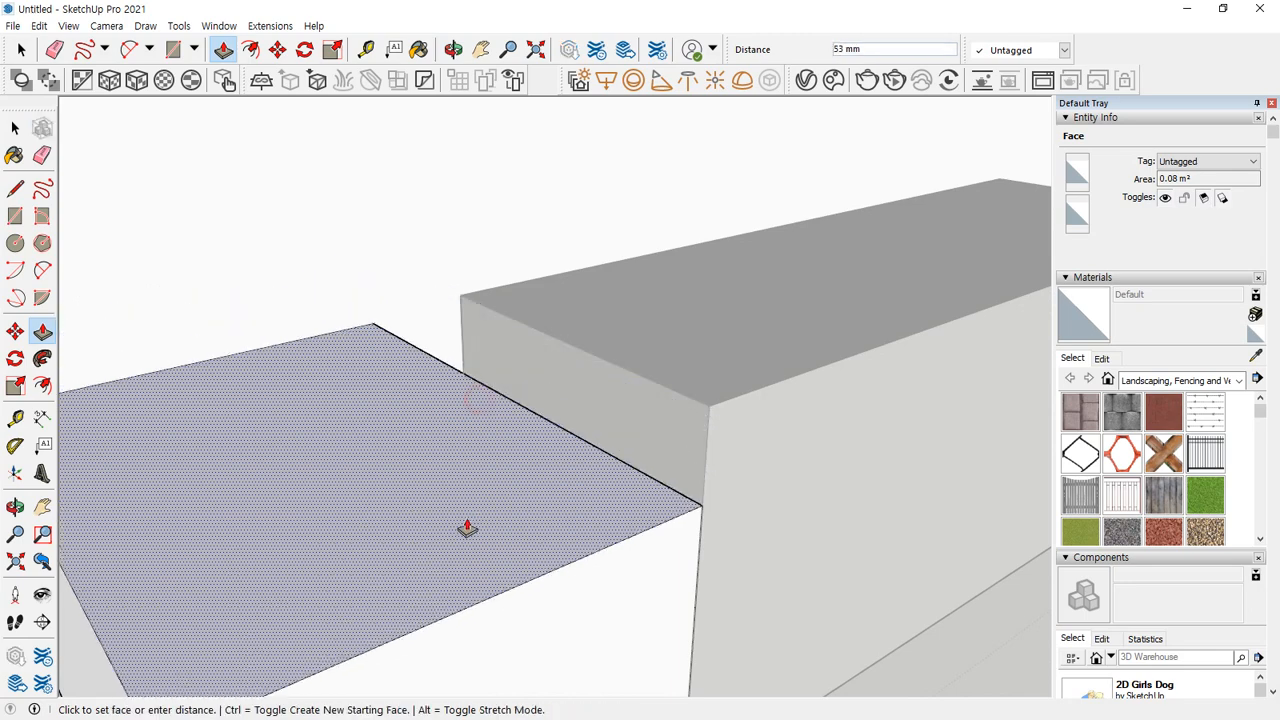
pyautogui.click(468, 526)
pyautogui.click(571, 519)
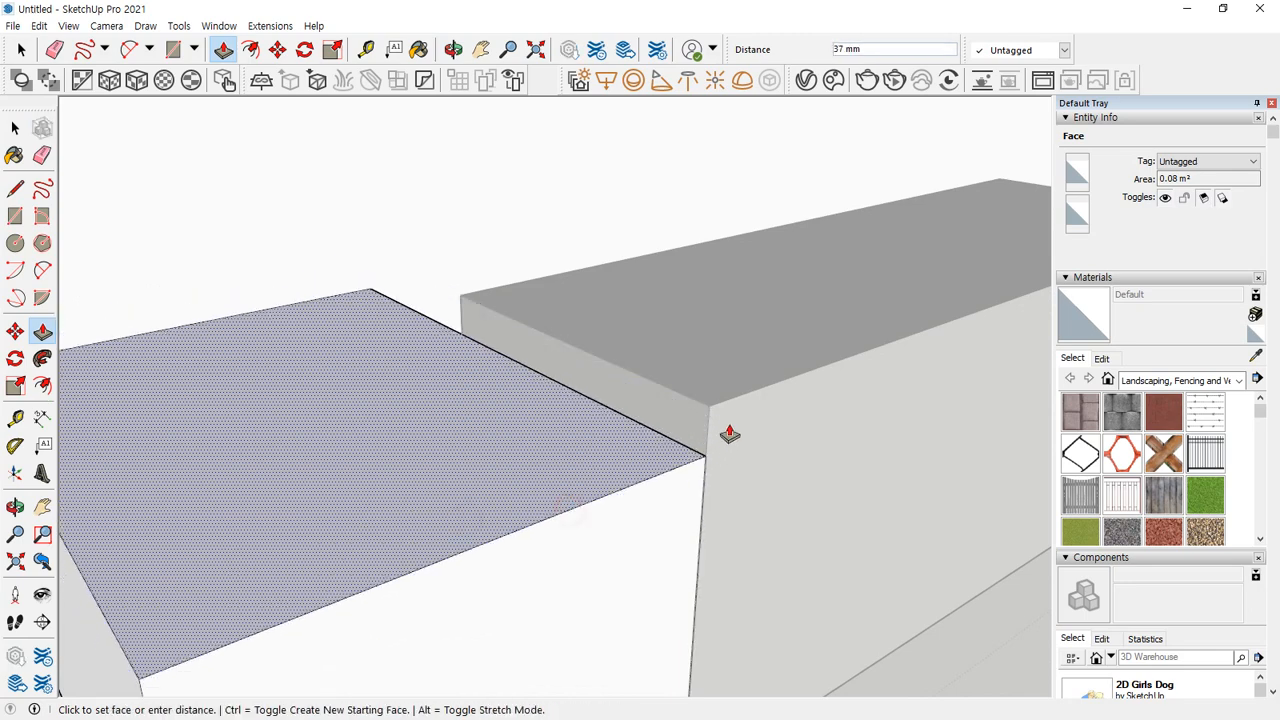
pyautogui.click(800, 376)
# Step: Lower the block's top face again, raise it about 50 mm to the bar's top corner, and close the group
pyautogui.click(424, 407)
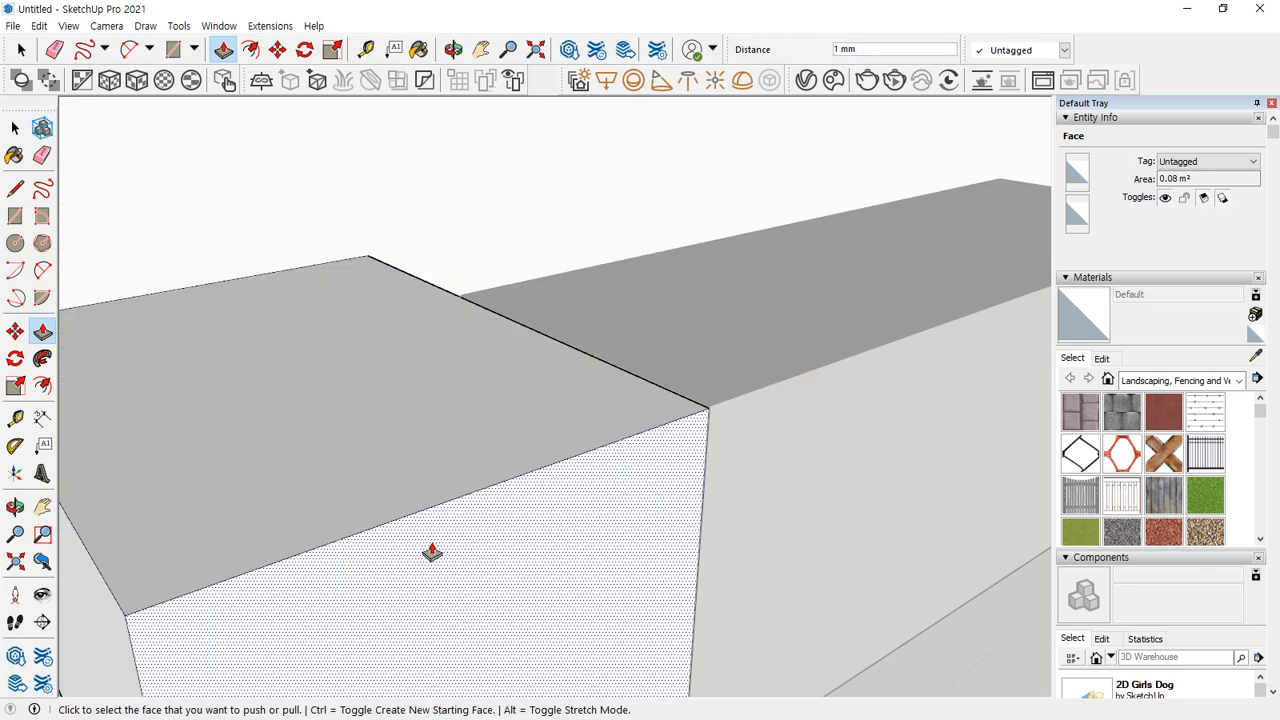
pyautogui.click(466, 516)
pyautogui.click(509, 484)
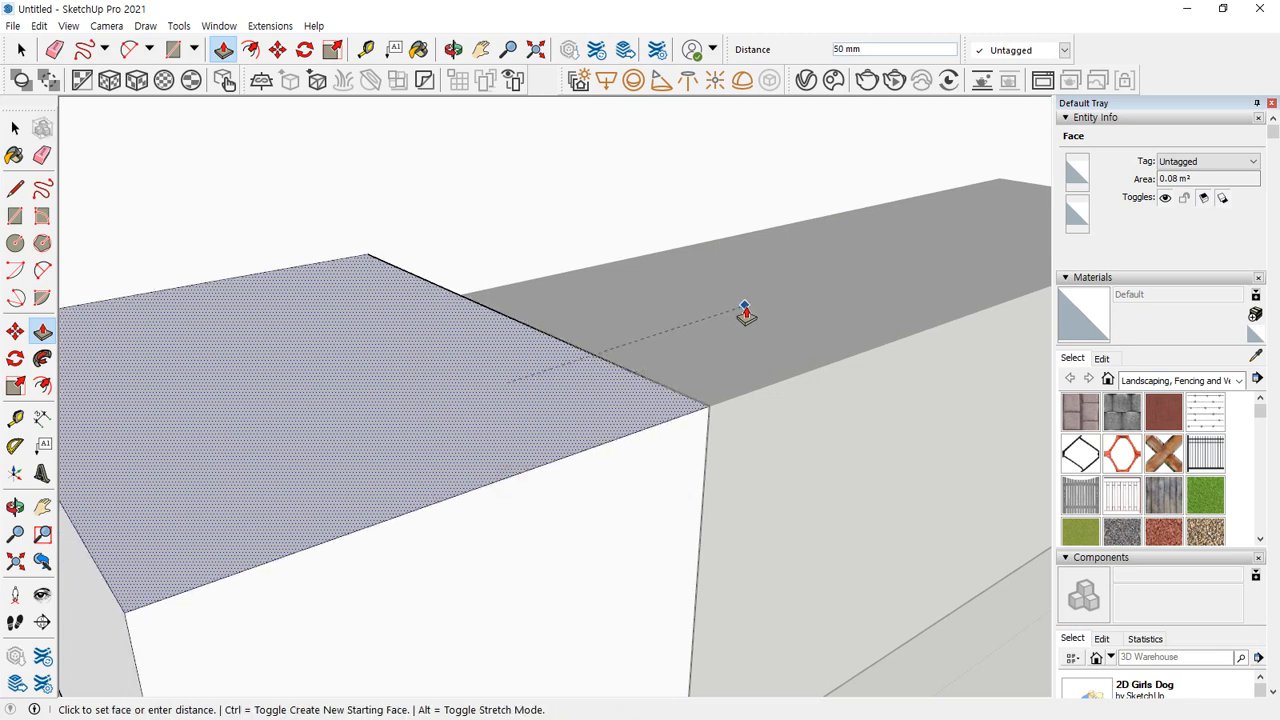
pyautogui.click(708, 411)
pyautogui.scroll(-6, 600, 425)
pyautogui.press('space')
pyautogui.click(706, 572)
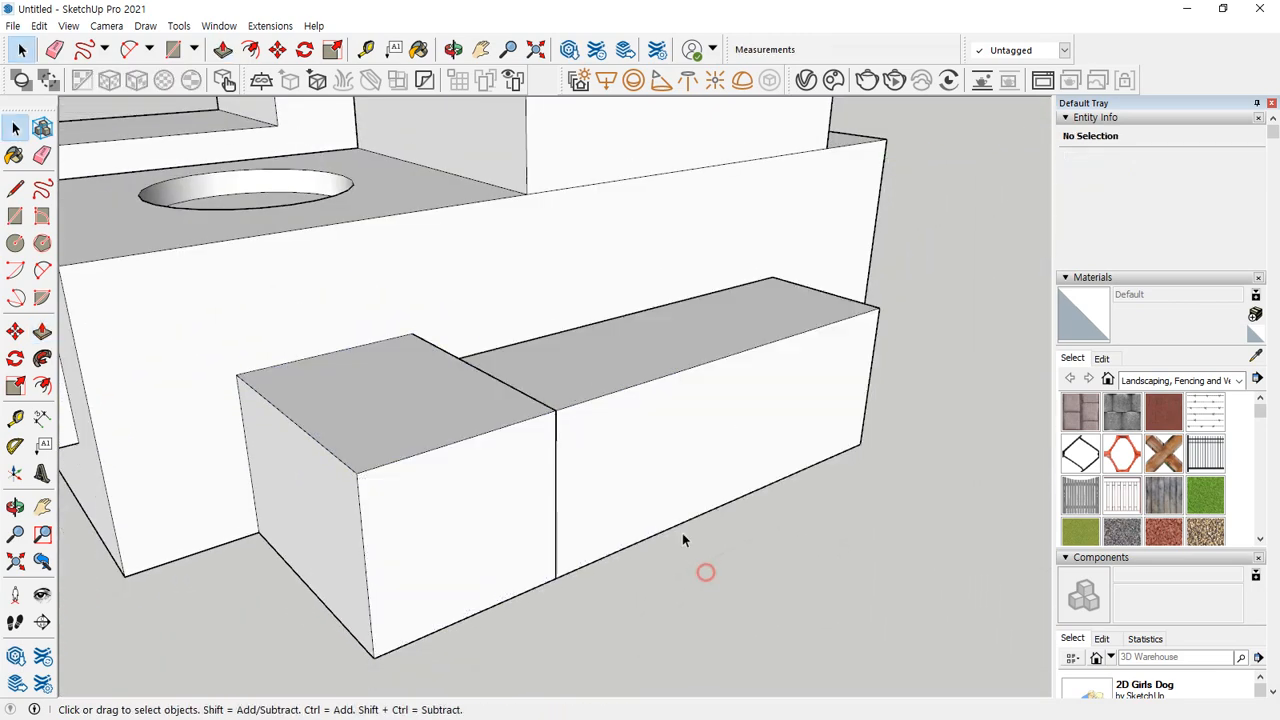
# Step: Open the group, pull the long block's side face out about 116 mm to the bar's side, and close the group
pyautogui.moveTo(683, 540); pyautogui.dragTo(531, 471, button='middle')
pyautogui.click(760, 475)
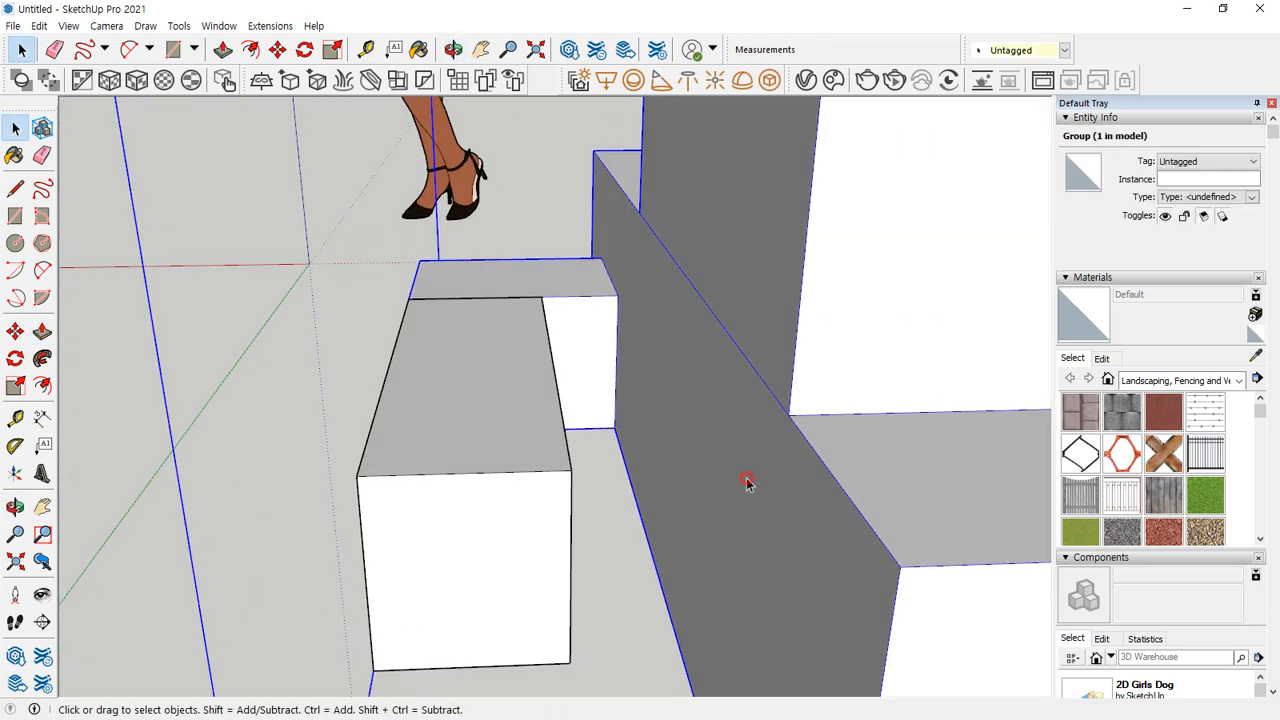
pyautogui.doubleClick(748, 482)
pyautogui.press('p')
pyautogui.click(694, 443)
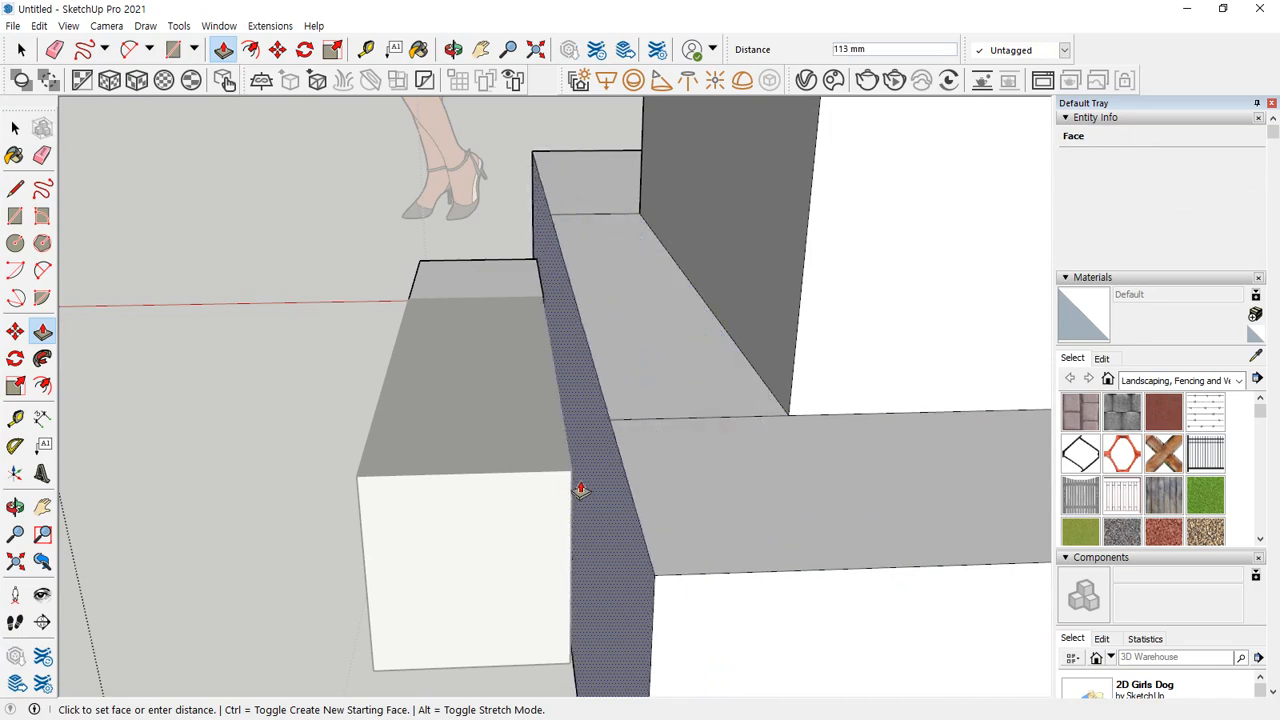
pyautogui.click(563, 480)
pyautogui.moveTo(194, 503); pyautogui.dragTo(551, 587, button='middle')
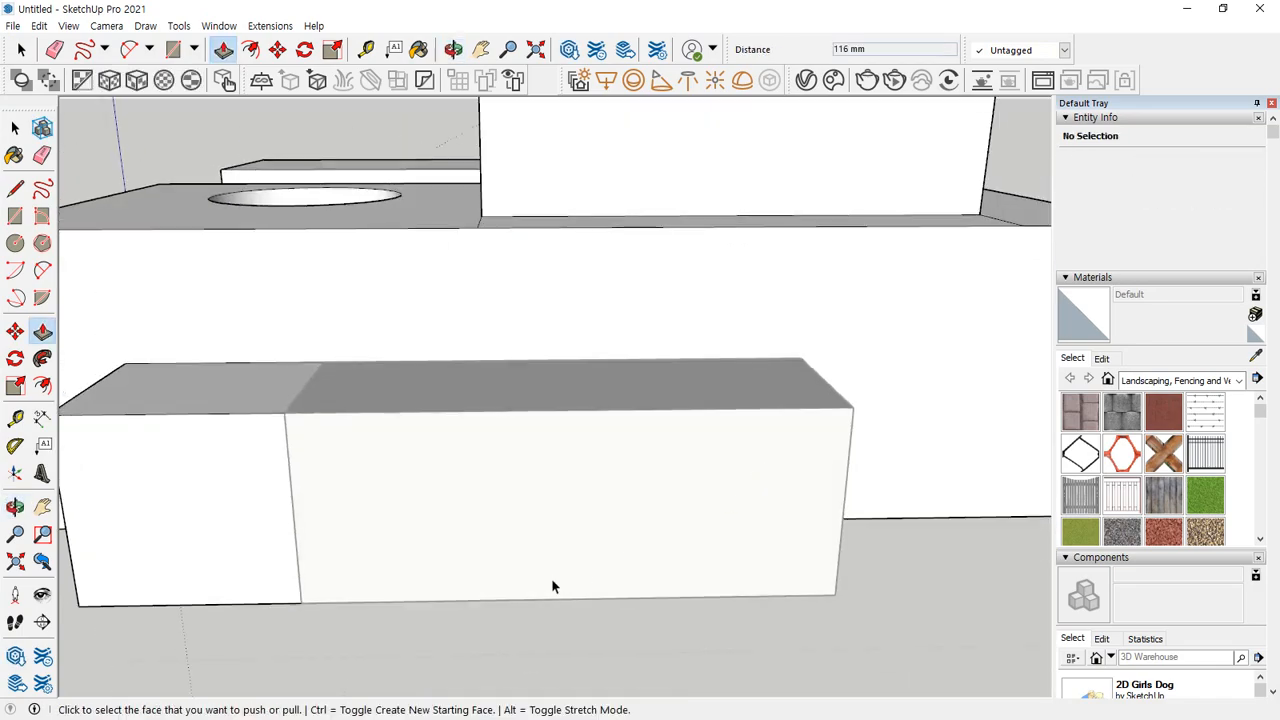
pyautogui.press('space')
pyautogui.scroll(-10, 849, 573)
pyautogui.click(365, 316)
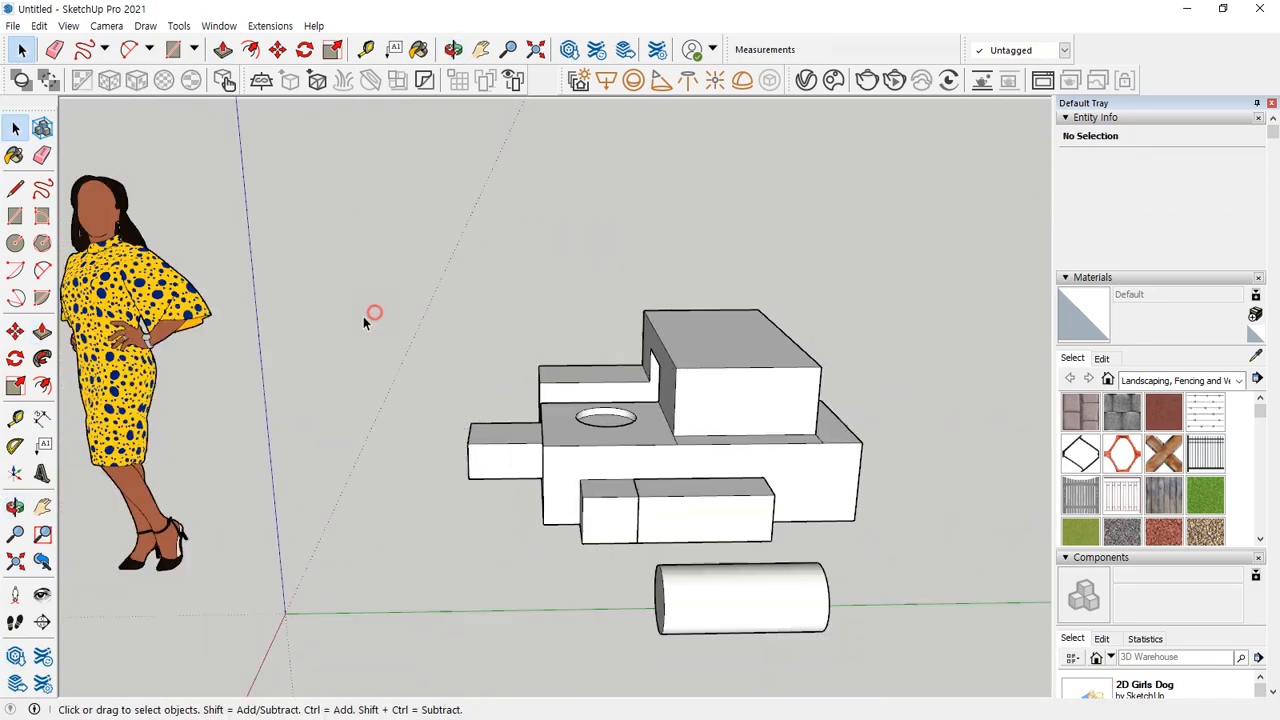
# Step: Delete the whole group of joined blocks, keeping only the rectangular bar and the cylinder
pyautogui.moveTo(363, 316); pyautogui.dragTo(514, 534, button='middle')
pyautogui.scroll(5, 523, 390)
pyautogui.scroll(-5, 520, 530)
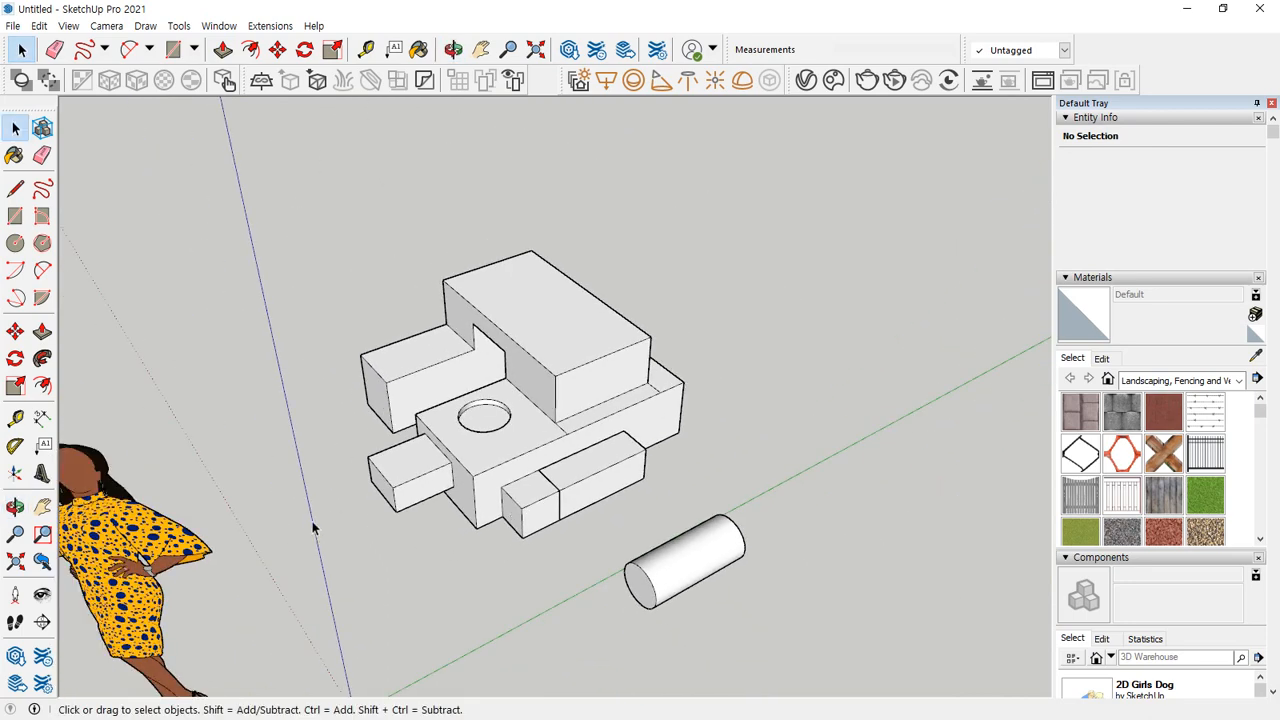
pyautogui.moveTo(313, 530); pyautogui.dragTo(595, 518, button='middle')
pyautogui.click(465, 490)
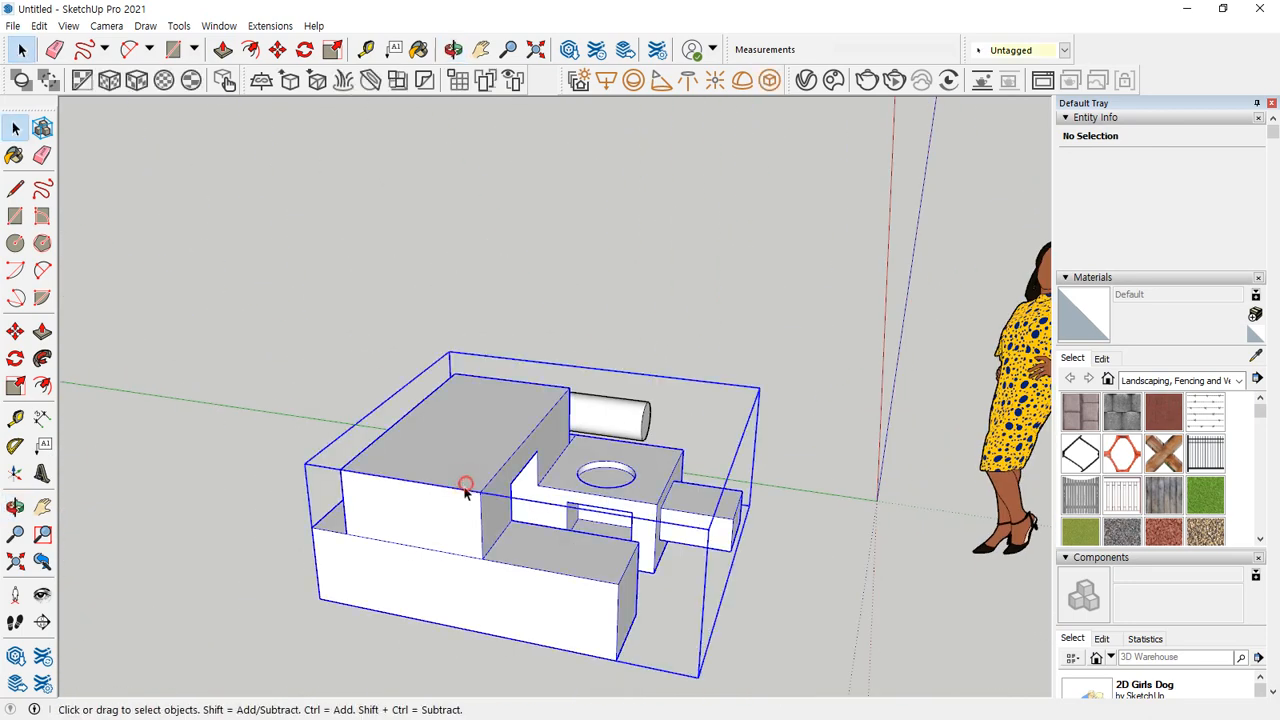
pyautogui.press('Delete')
# Step: Turn the whole rectangular bar into a group and clear the selection
pyautogui.moveTo(506, 523)
pyautogui.mouseDown(button='middle')
pyautogui.moveTo(530, 364)
pyautogui.moveTo(429, 380)
pyautogui.moveTo(600, 351)
pyautogui.mouseUp(button='middle')
pyautogui.scroll(5, 600, 348)
pyautogui.click(600, 358)
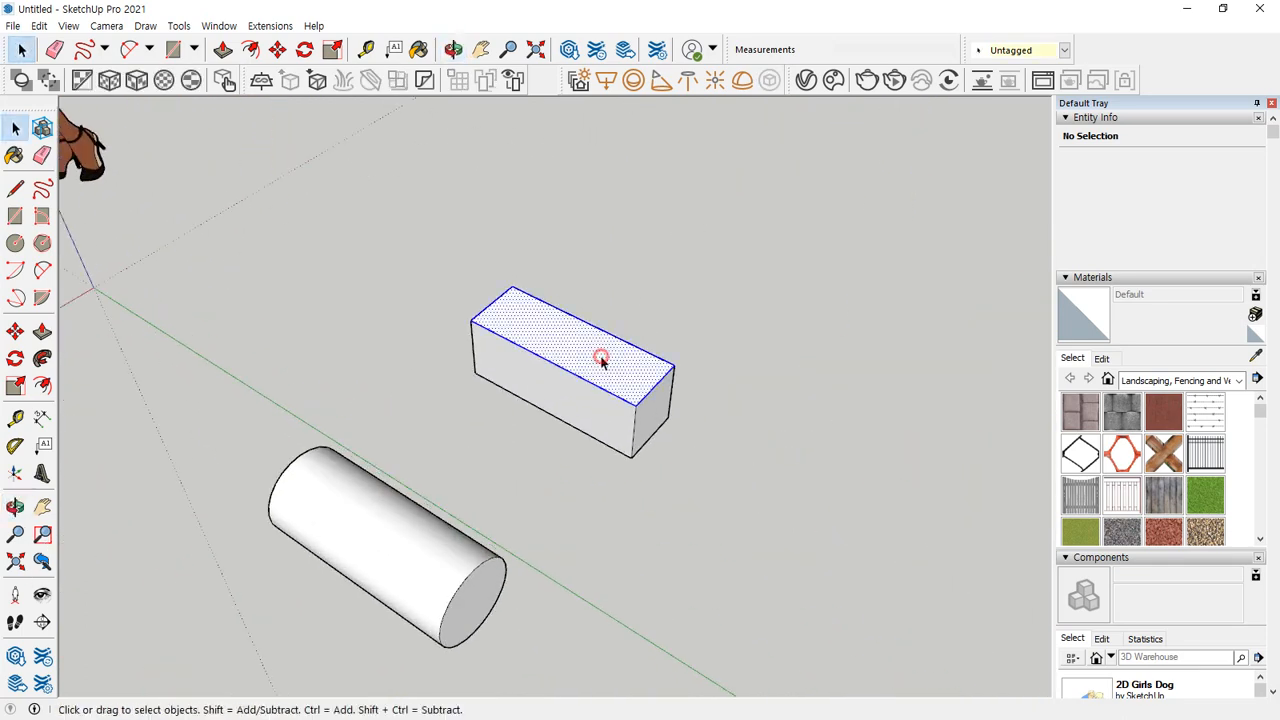
pyautogui.rightClick(600, 362)
pyautogui.press('Escape')
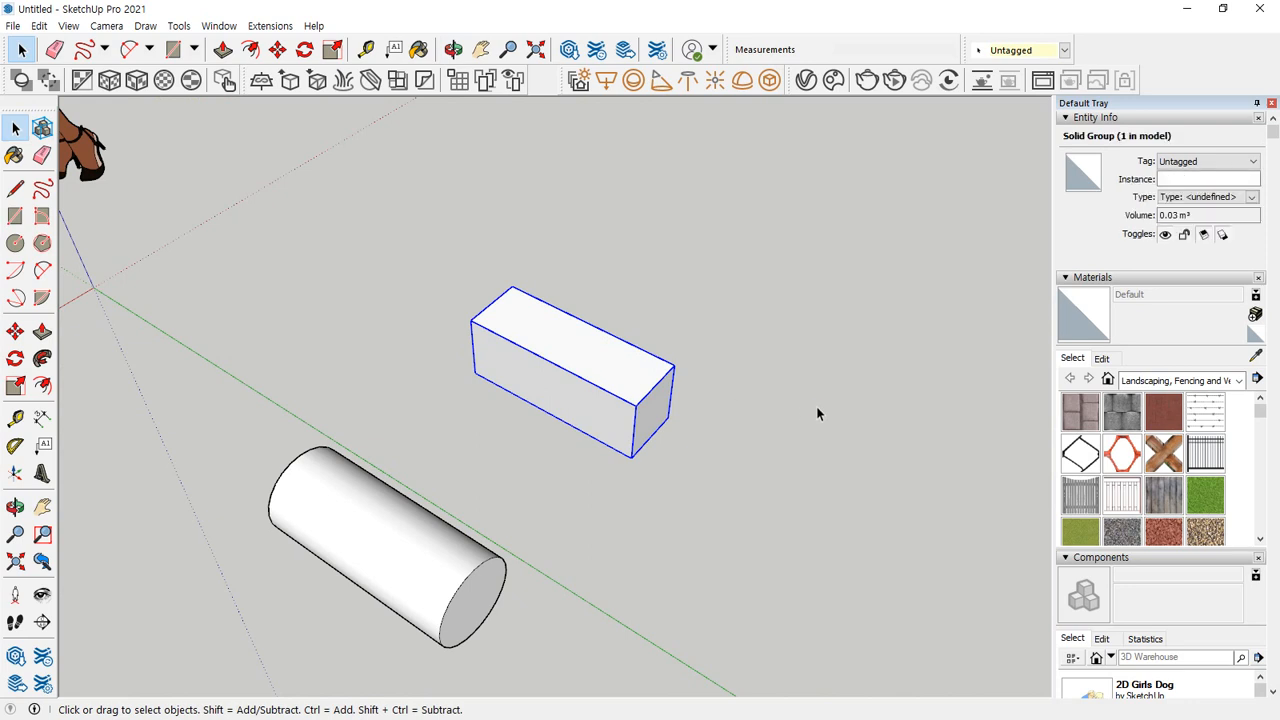
pyautogui.click(816, 406)
# Step: Copy the grouped rectangular bar about 530 mm along the red axis, away from the cylinder
pyautogui.click(554, 355)
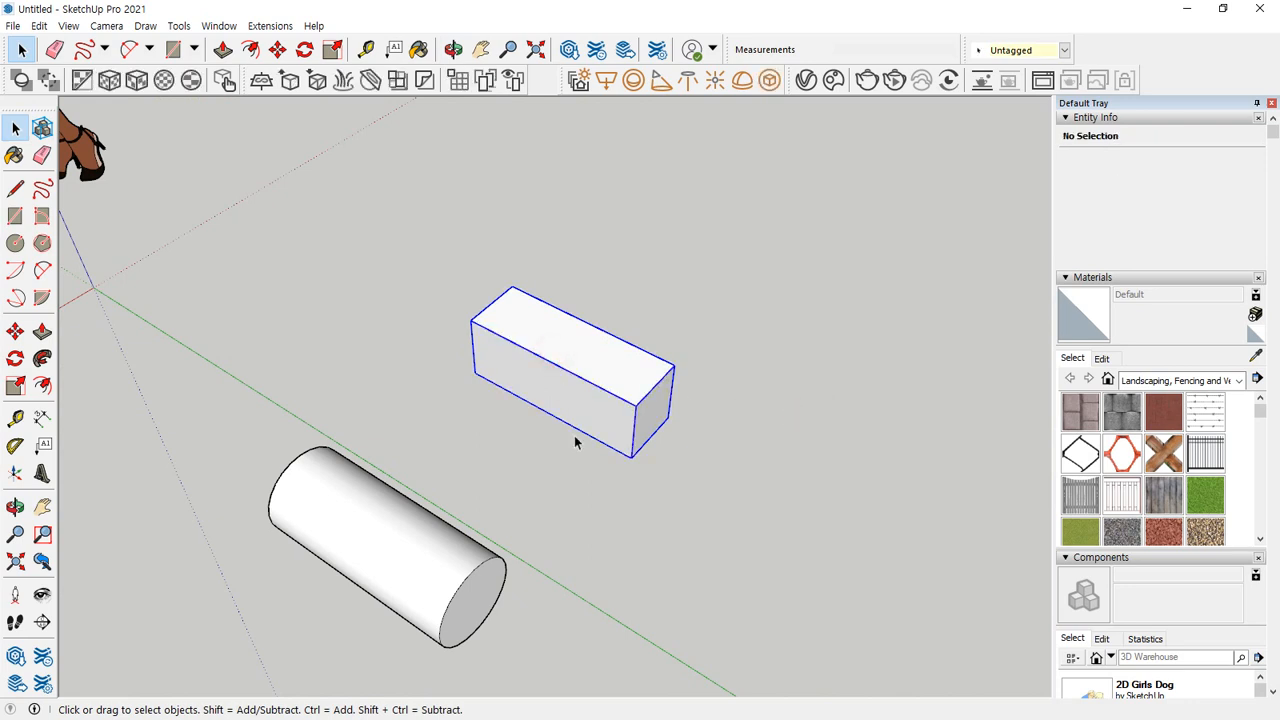
pyautogui.press('m')
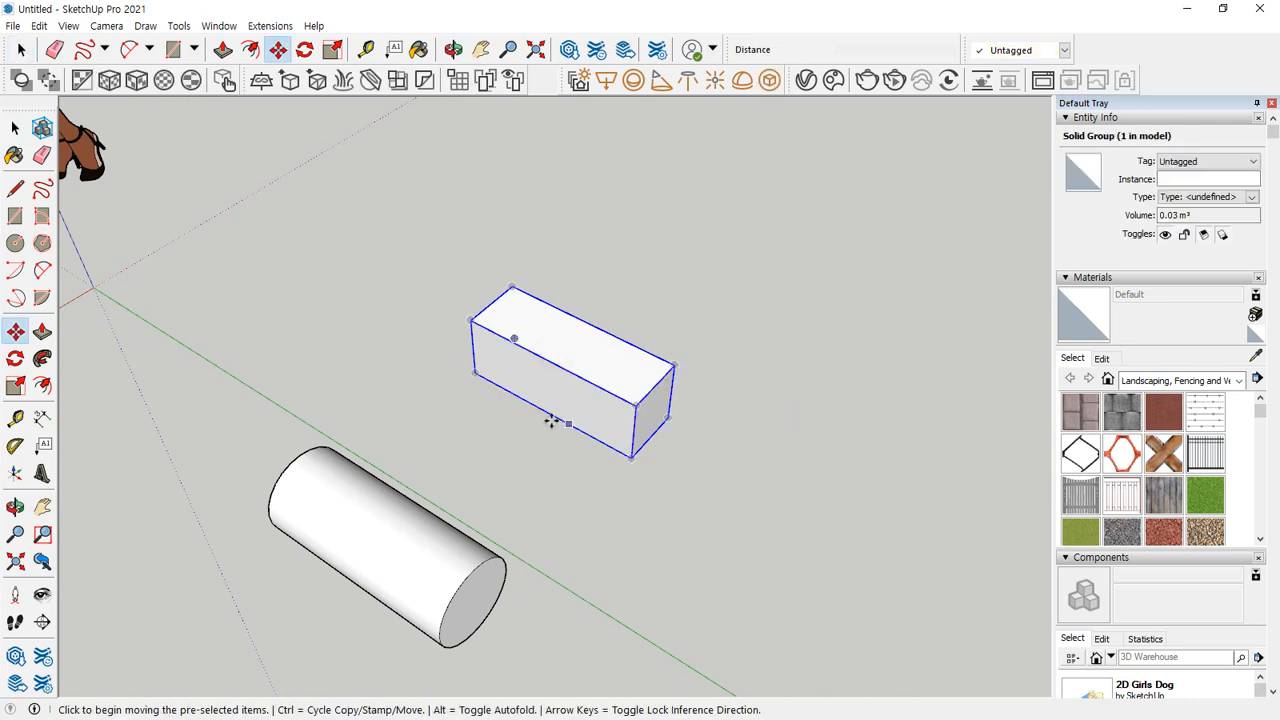
pyautogui.click(471, 320)
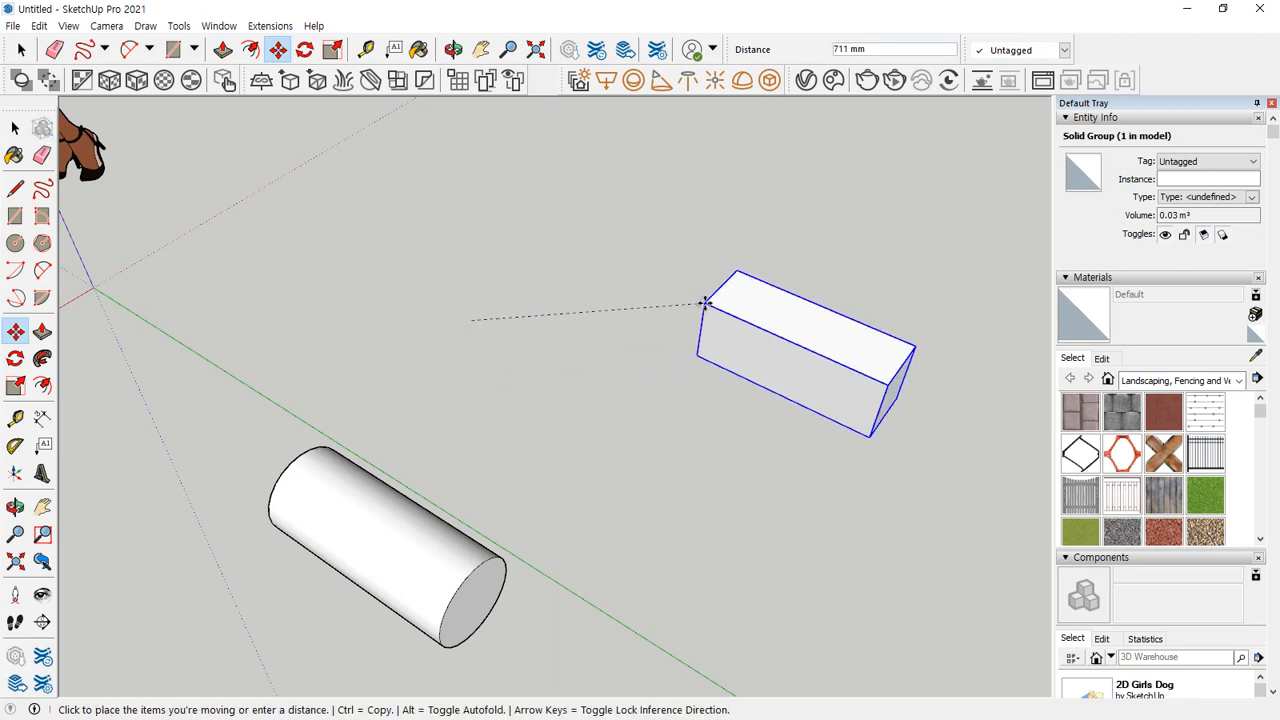
pyautogui.press('ctrl')
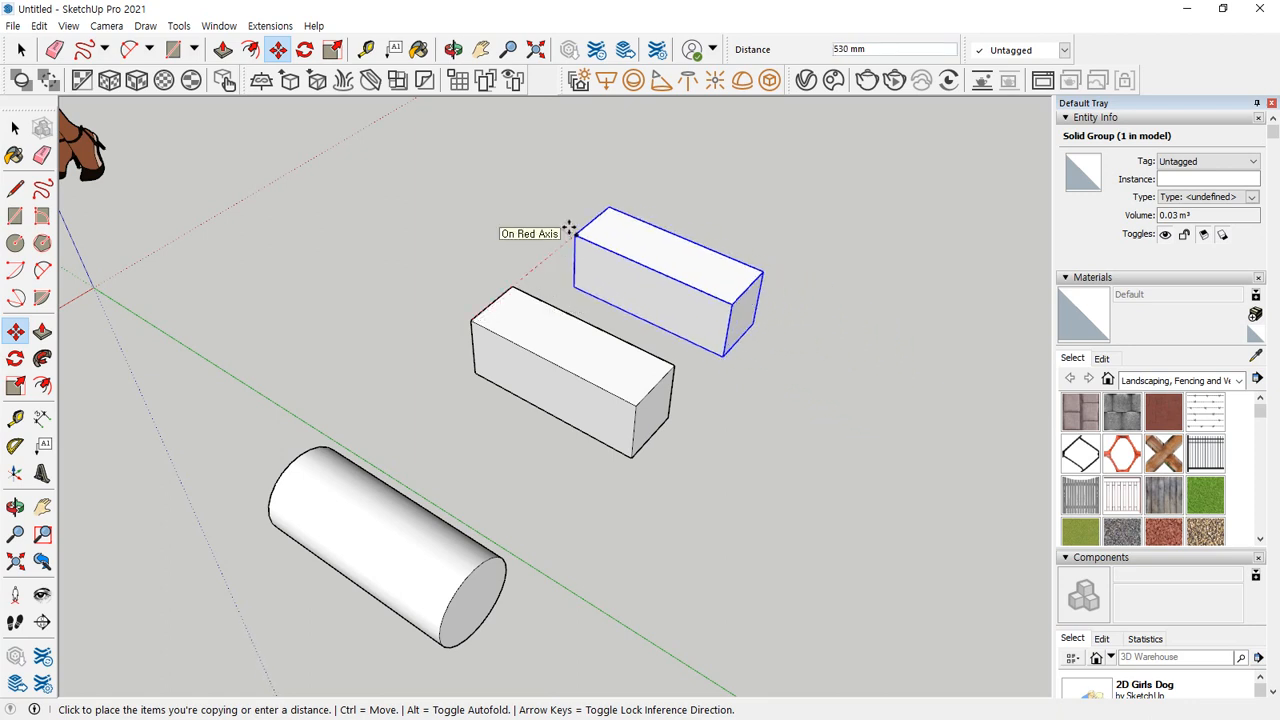
pyautogui.click(568, 228)
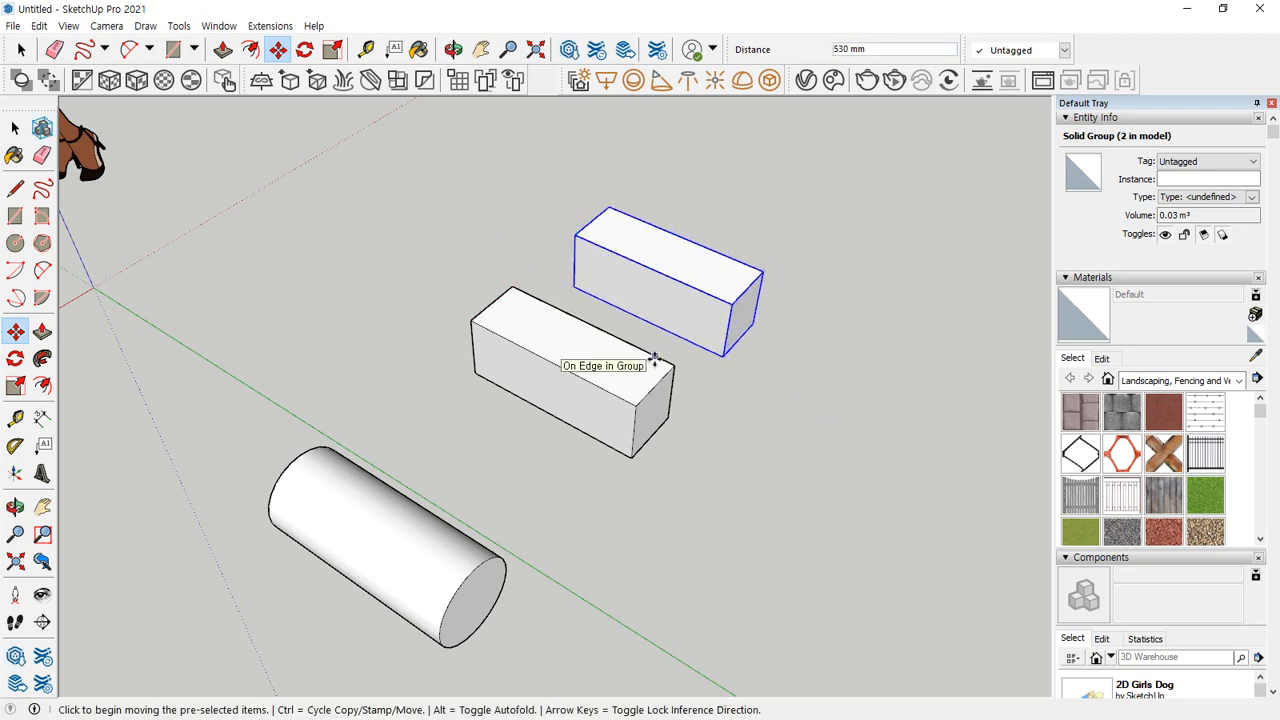
# Step: Explode the original bar's group back into loose geometry, leaving the copied bar grouped
pyautogui.press('space')
pyautogui.click(597, 346)
pyautogui.rightClick(598, 346)
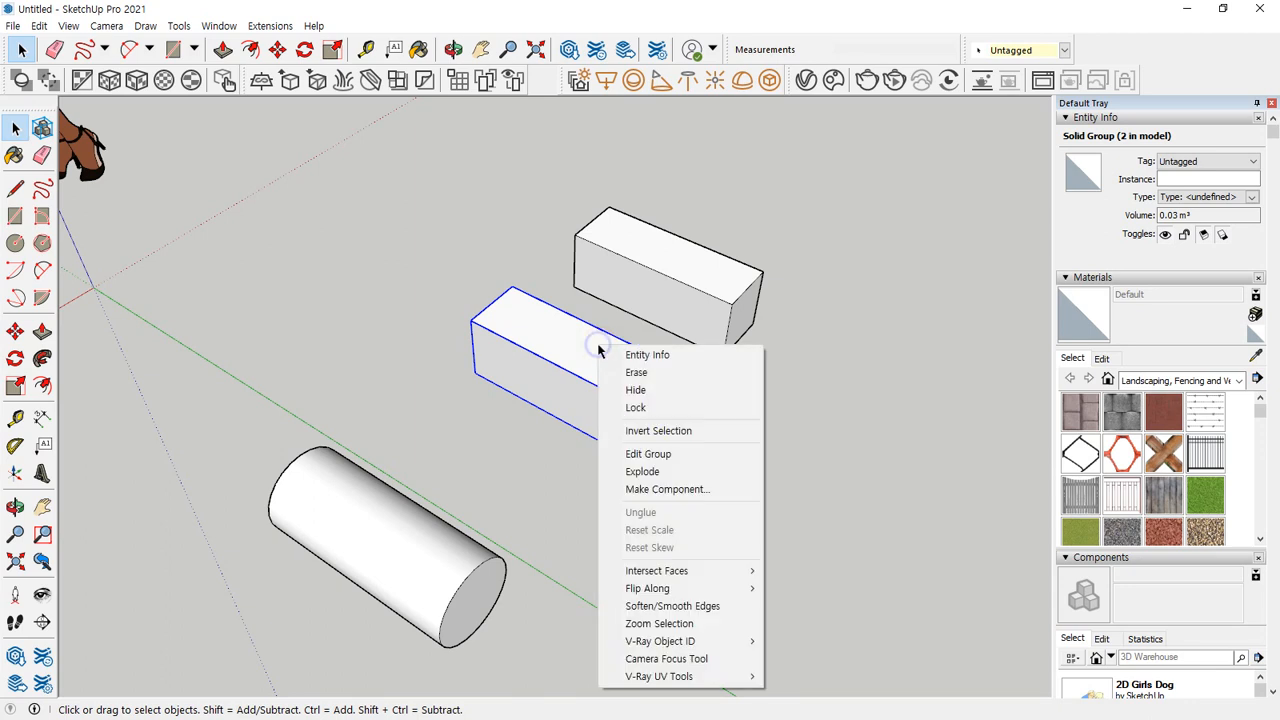
pyautogui.click(668, 471)
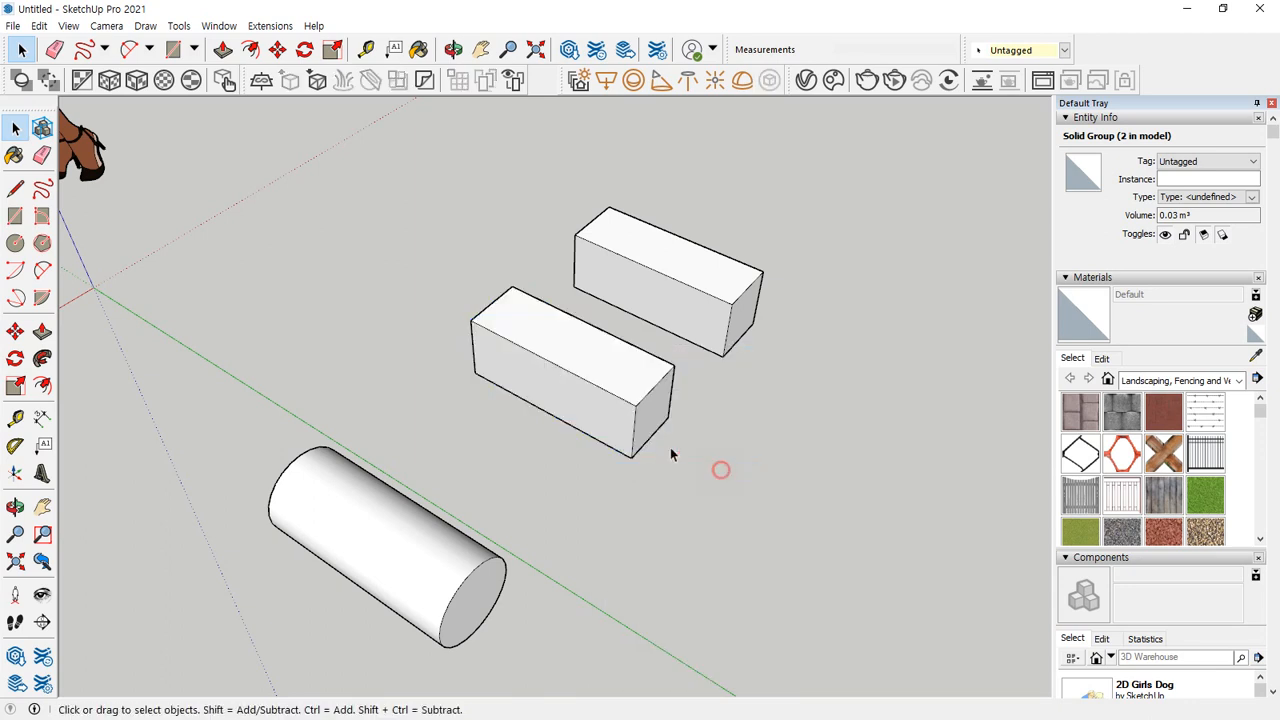
# Step: Pull the ungrouped bar's top face up about 249 mm and add a separate section about 267 mm high above it
pyautogui.press('p')
pyautogui.click(557, 353)
pyautogui.click(549, 283)
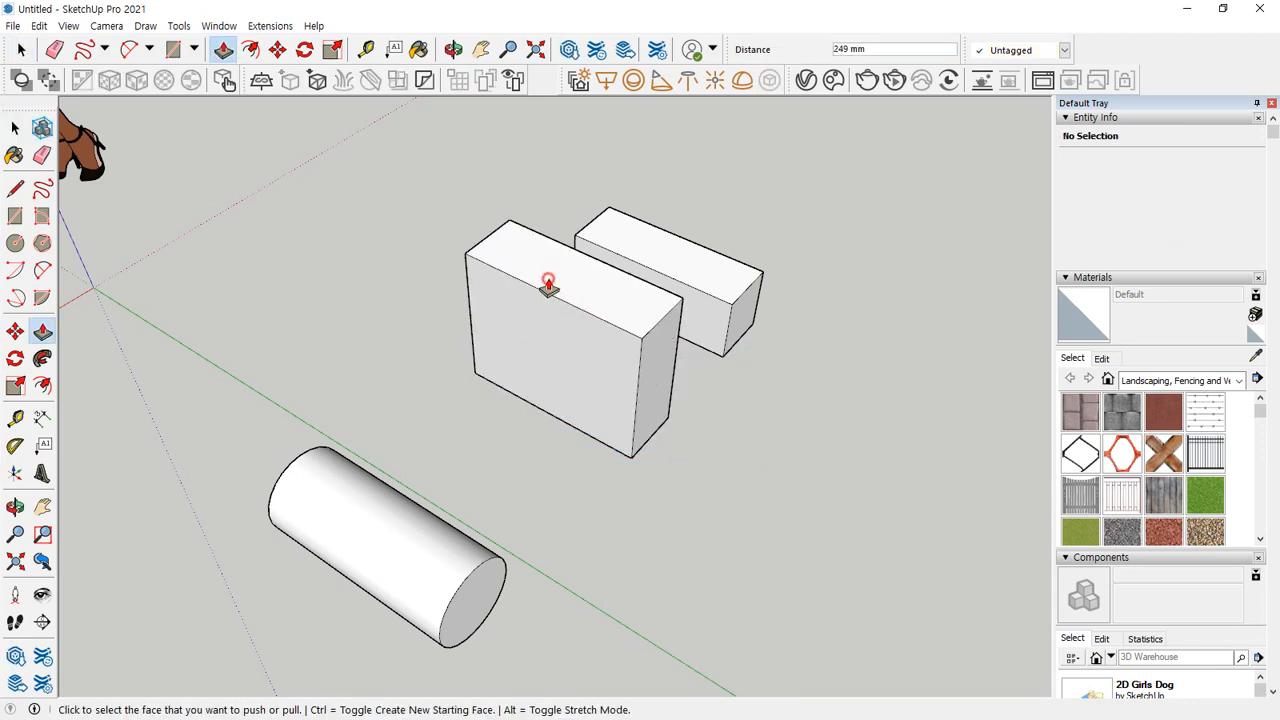
pyautogui.click(557, 278)
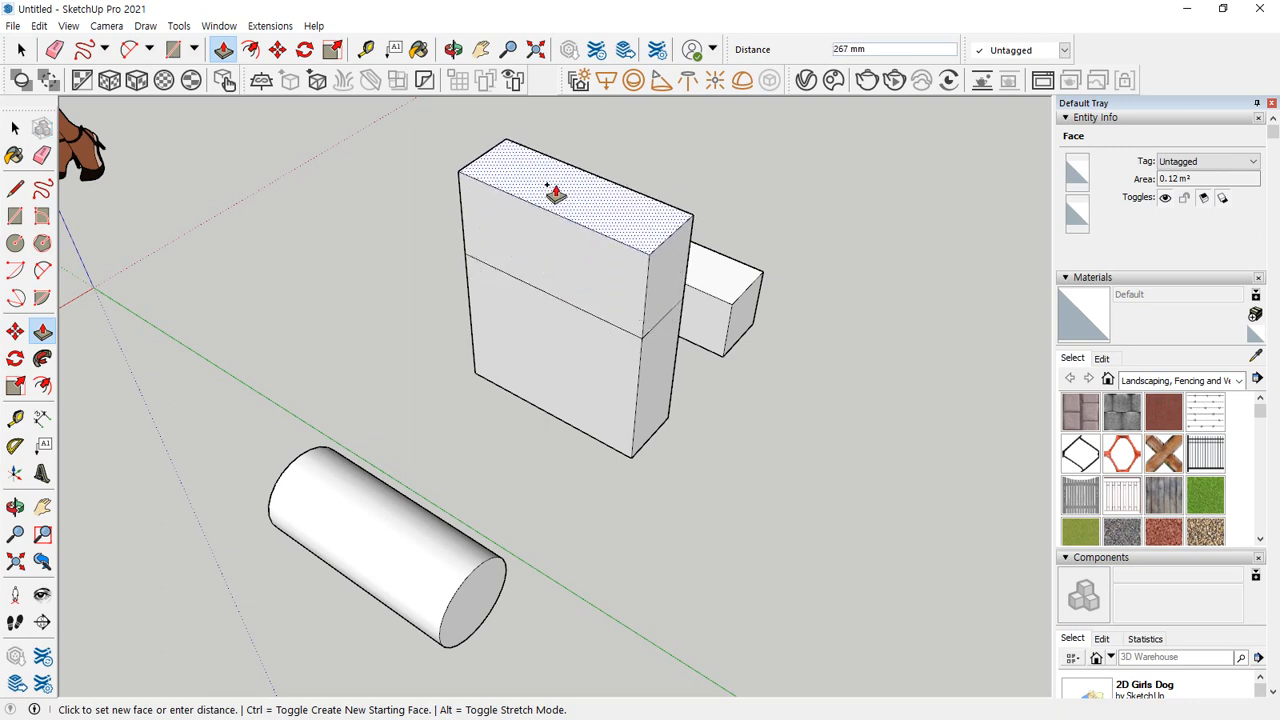
pyautogui.click(560, 195)
# Step: Pull the end face of the ungrouped block's lower section outward beyond the upper section
pyautogui.click(656, 382)
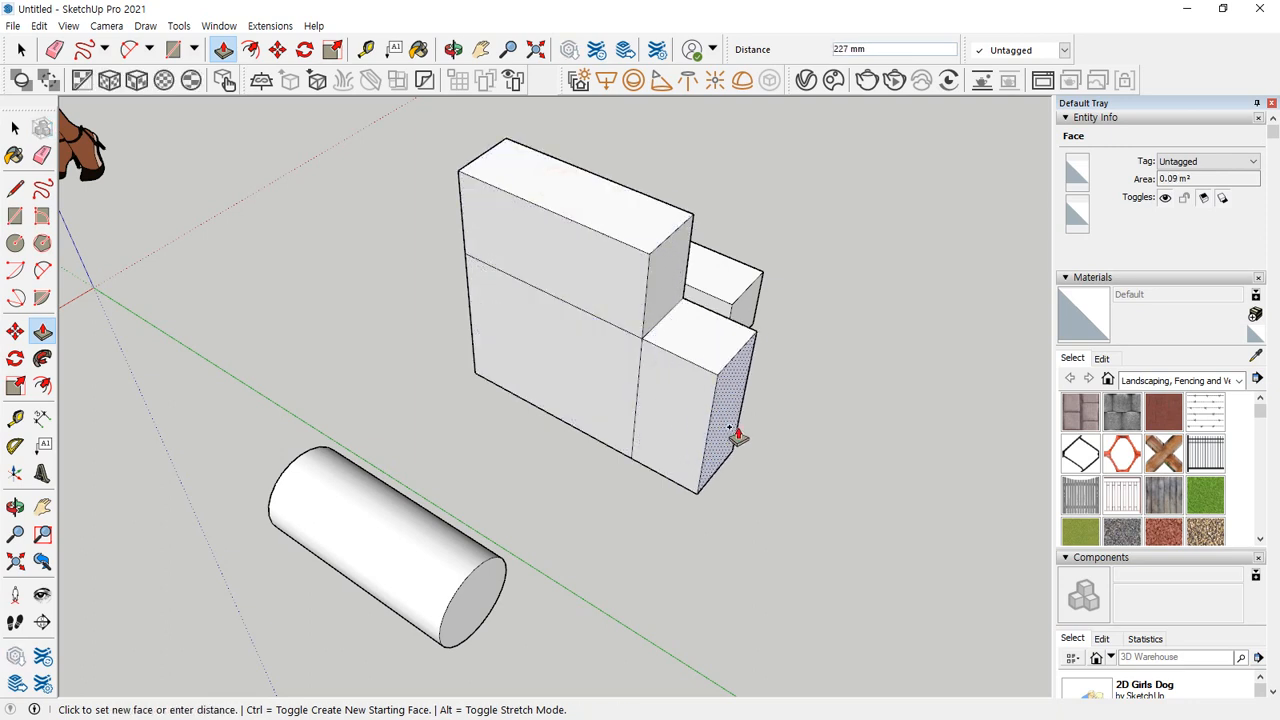
pyautogui.click(746, 438)
pyautogui.press('space')
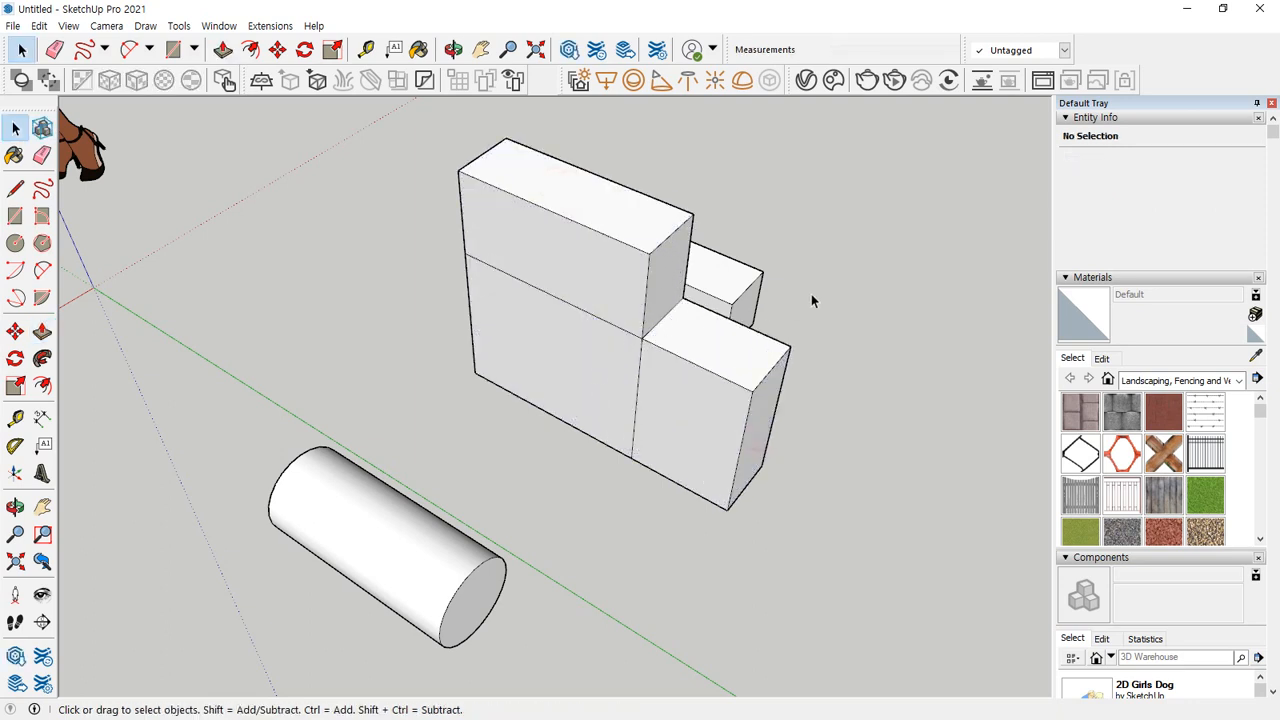
# Step: Copy the remaining grouped bar about 531 mm along the red axis, away from the ungrouped block
pyautogui.moveTo(811, 294); pyautogui.dragTo(720, 517, button='middle')
pyautogui.scroll(6, 566, 466)
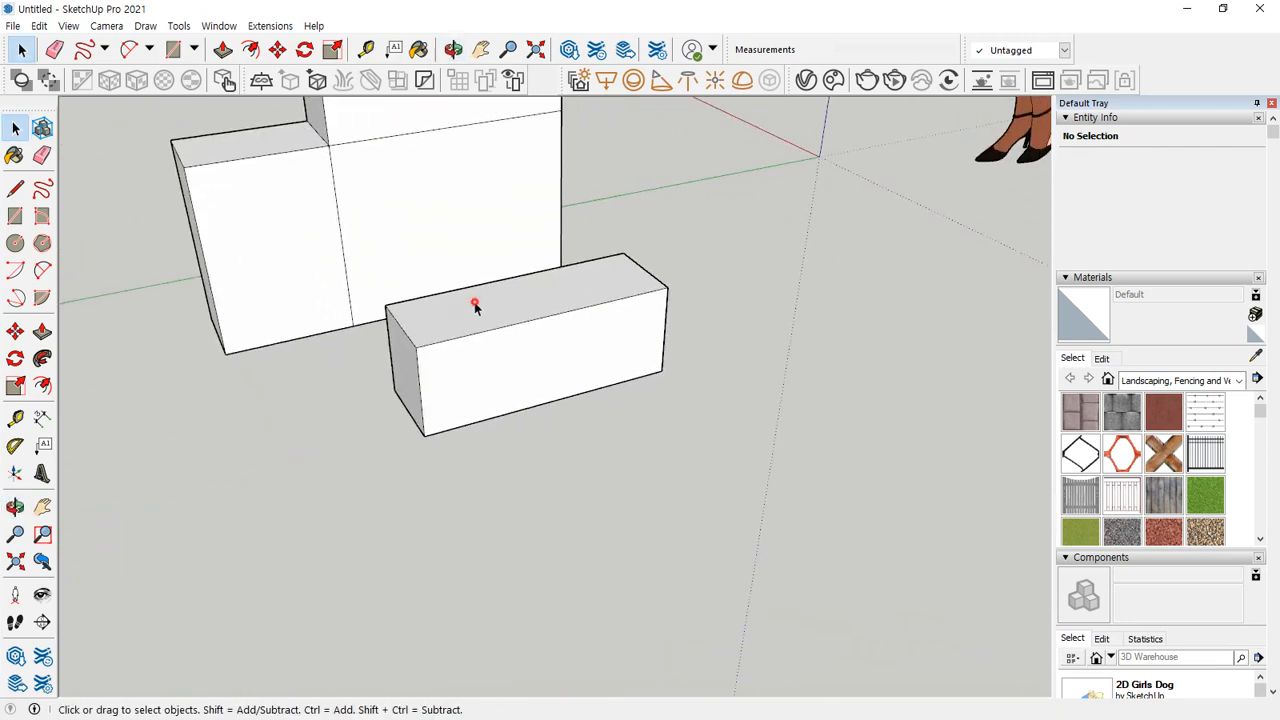
pyautogui.click(497, 344)
pyautogui.press('m')
pyautogui.click(417, 346)
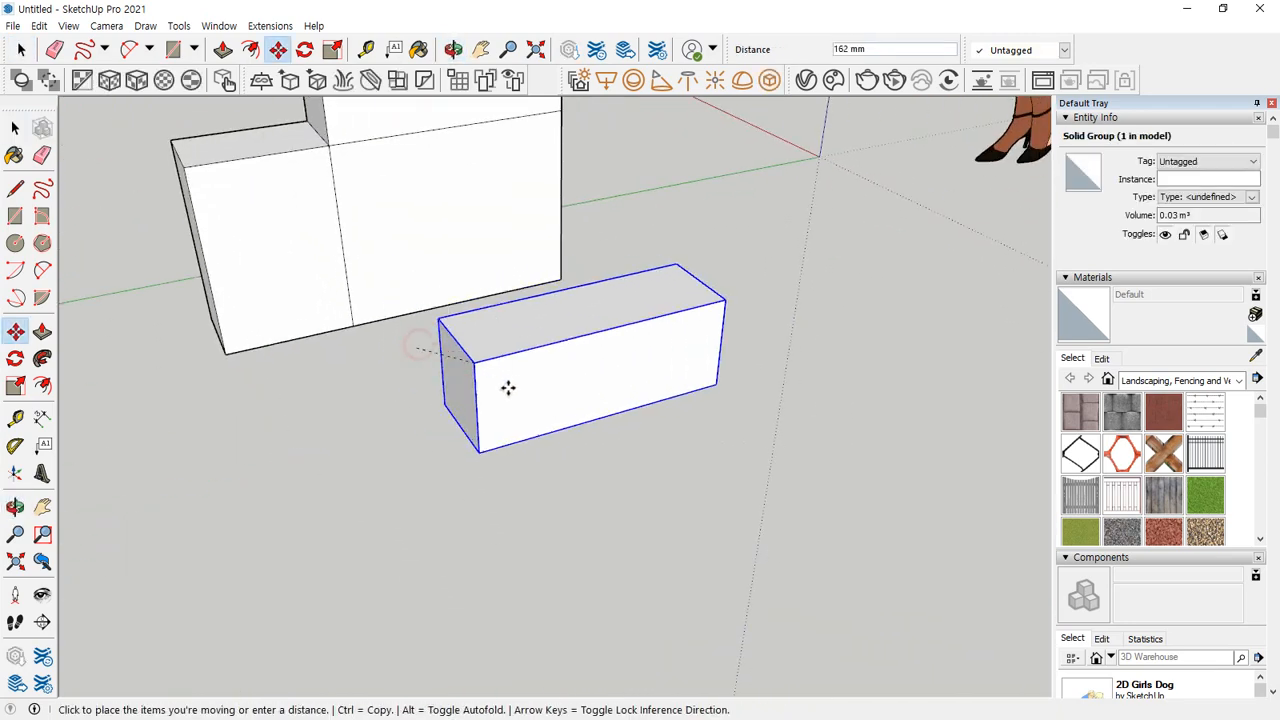
pyautogui.press('ctrl')
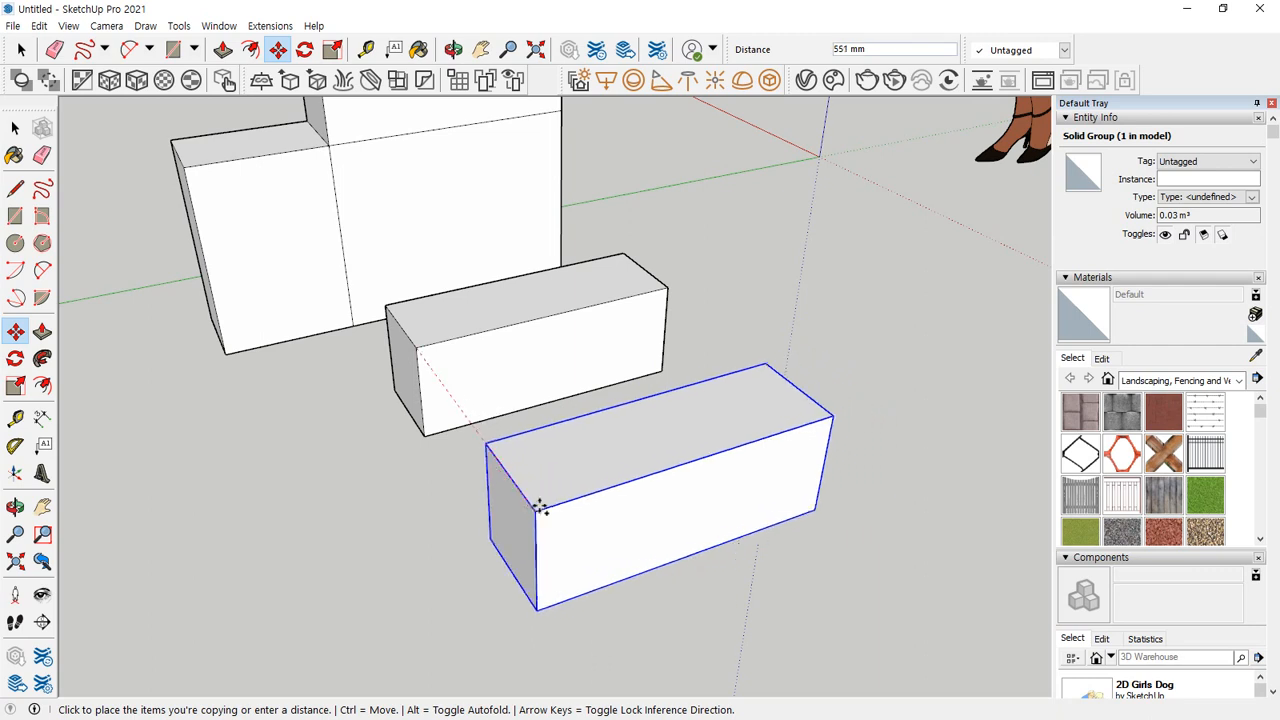
pyautogui.click(525, 510)
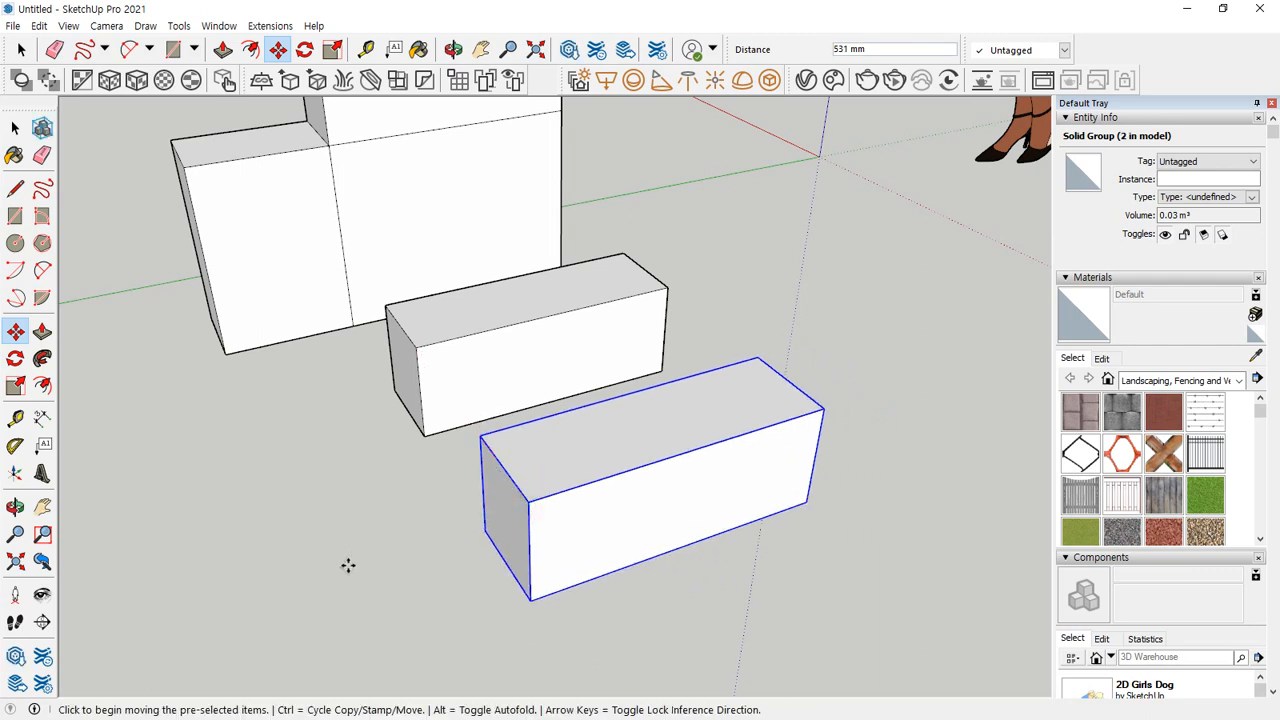
# Step: Copy the newly placed bar group about 745 mm lengthwise along the green axis
pyautogui.moveTo(305, 452); pyautogui.dragTo(606, 506, button='middle')
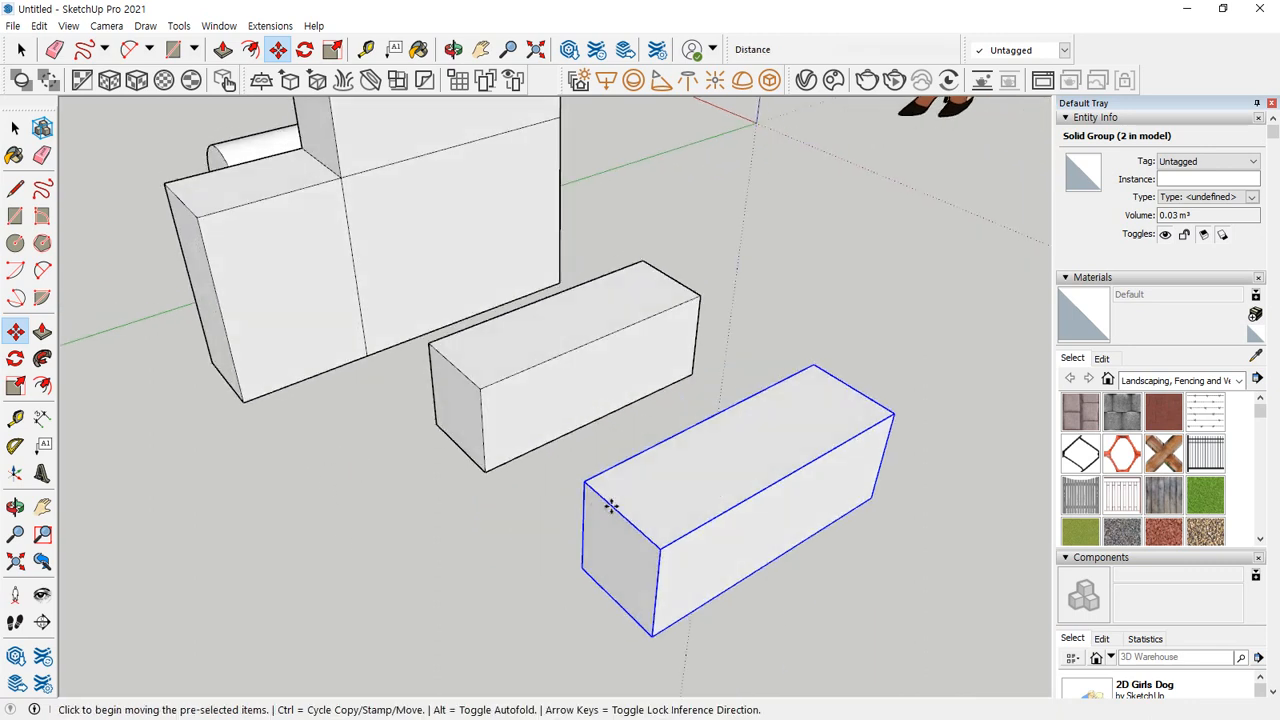
pyautogui.click(663, 549)
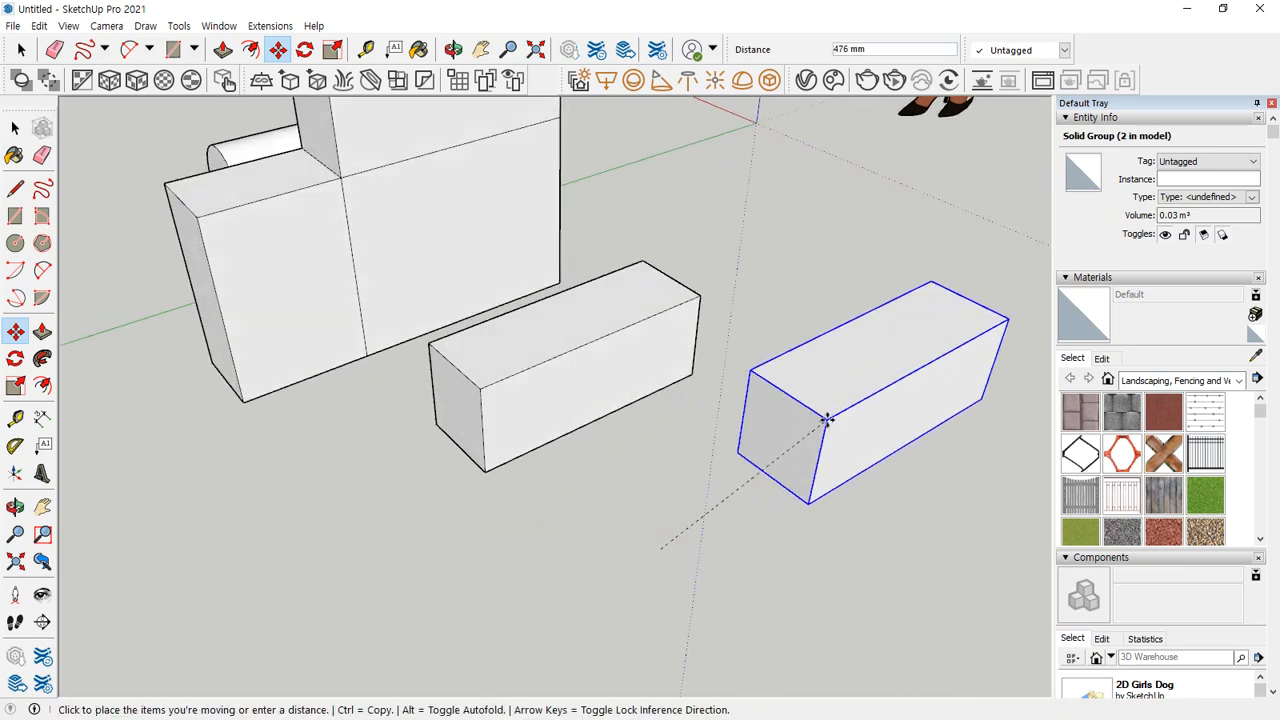
pyautogui.press('ctrl')
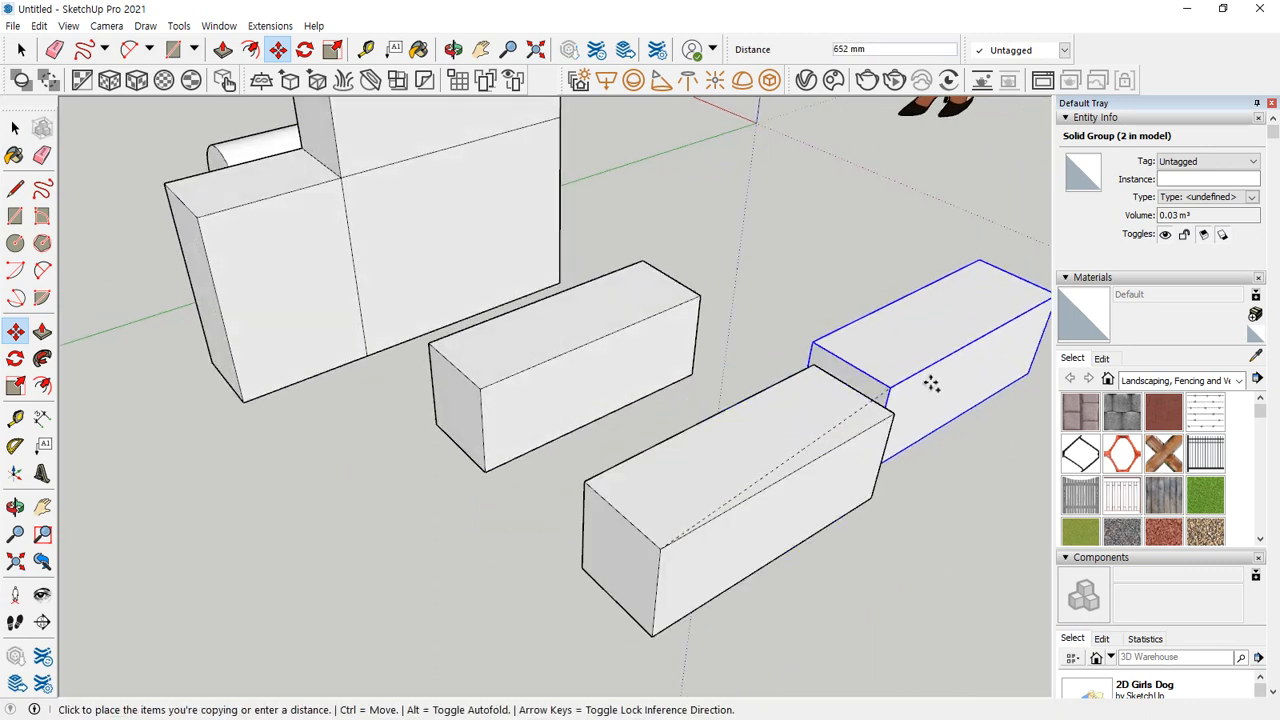
pyautogui.click(945, 387)
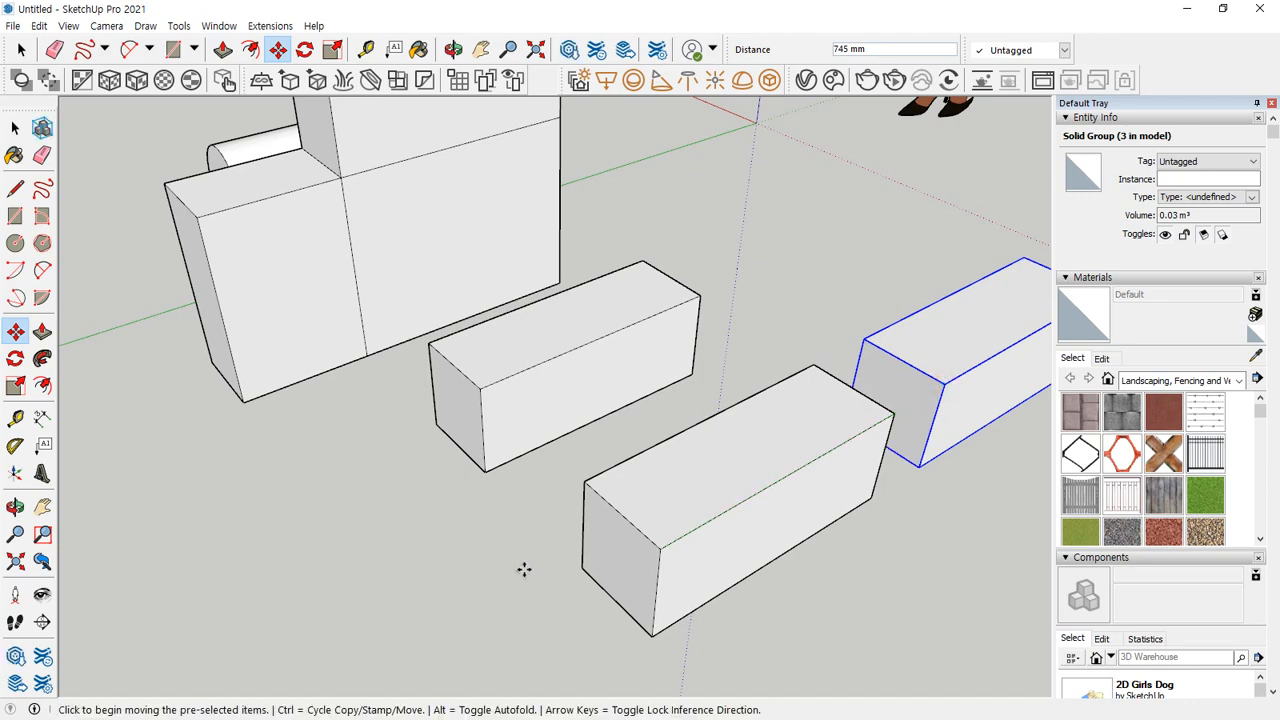
# Step: Copy the grouped bar about 366 mm along the red axis and multiply it into an evenly spaced array of 5 copies
pyautogui.scroll(-5, 414, 528)
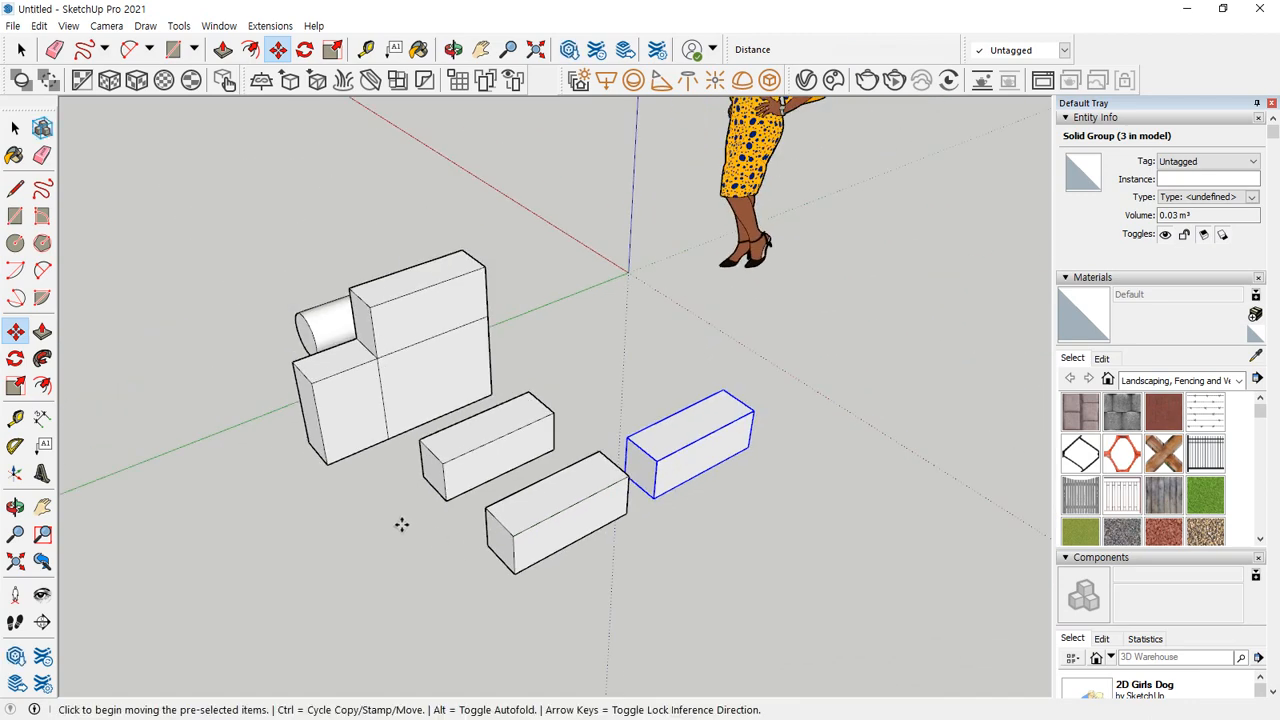
pyautogui.moveTo(358, 514); pyautogui.dragTo(701, 472, button='middle')
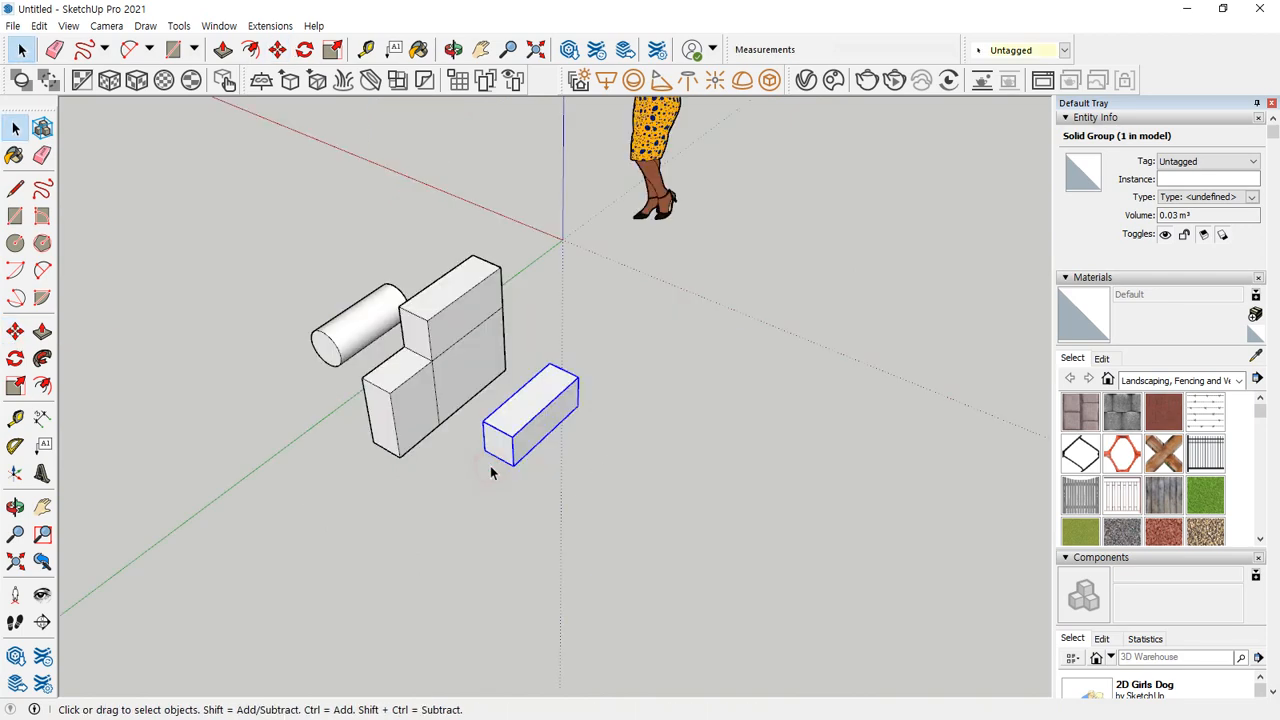
pyautogui.scroll(5, 507, 466)
pyautogui.moveTo(508, 466); pyautogui.dragTo(700, 520, button='middle')
pyautogui.press('m')
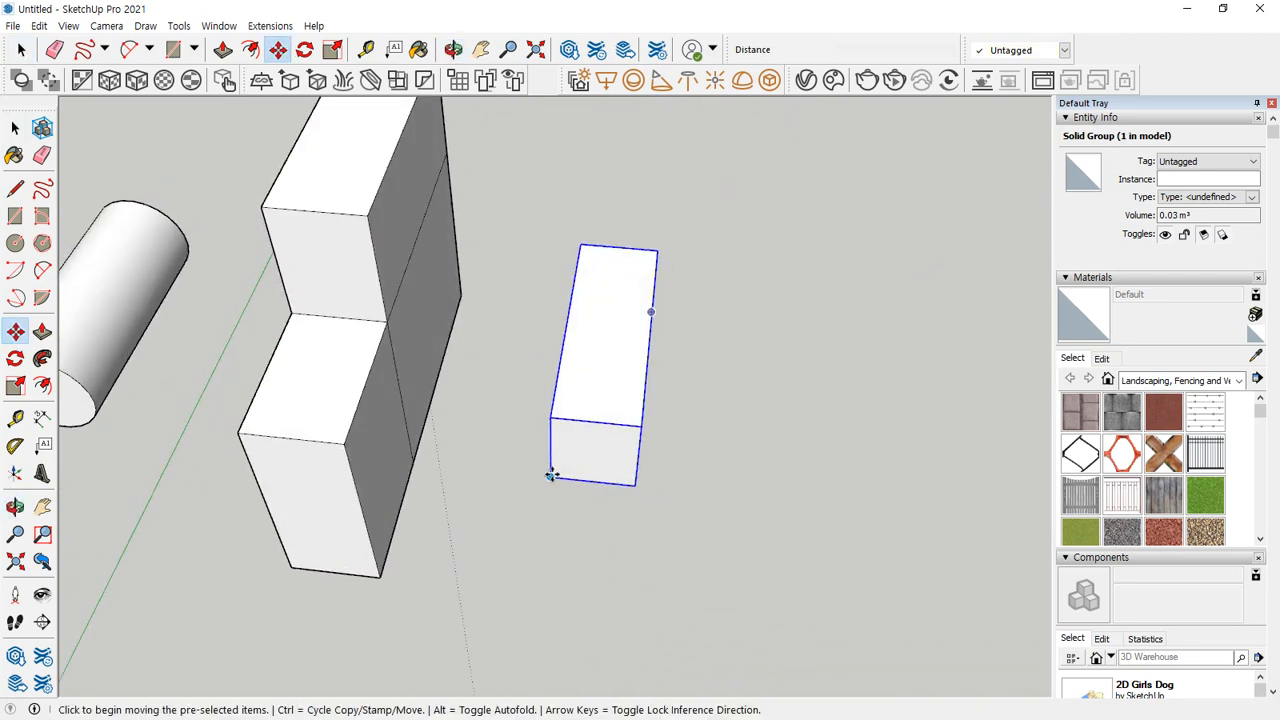
pyautogui.click(556, 471)
pyautogui.press('ctrl')
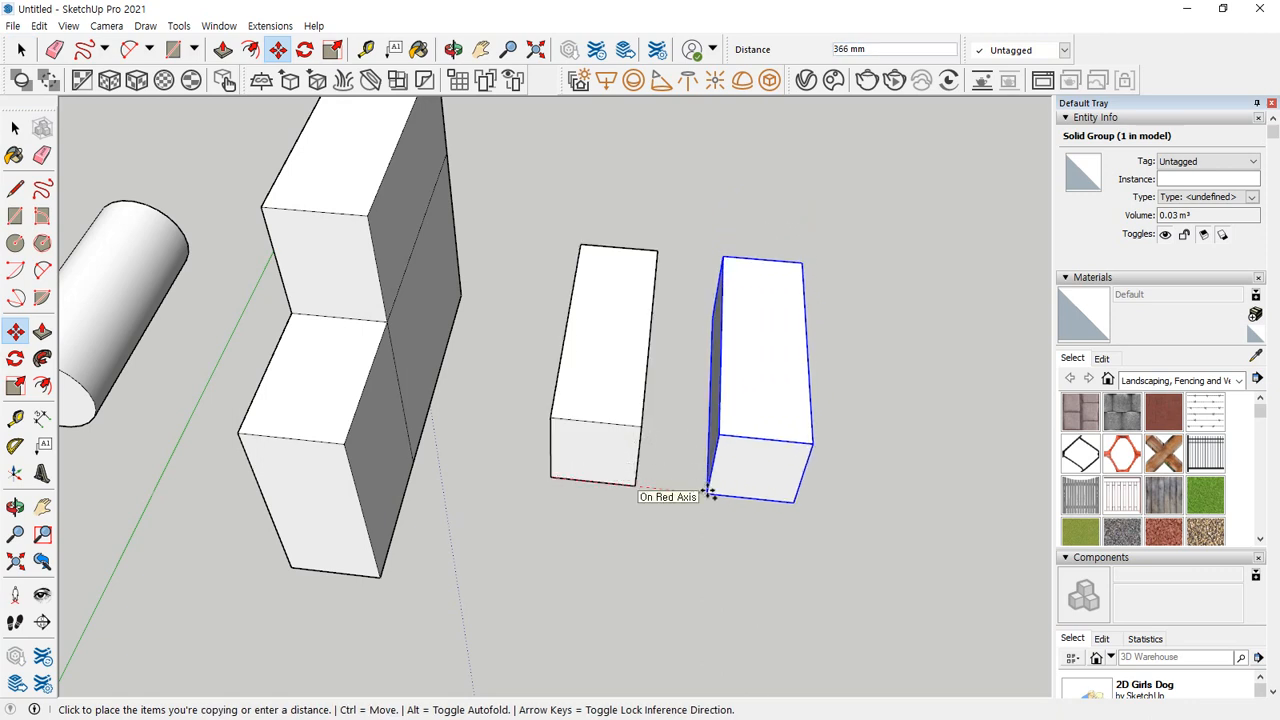
pyautogui.click(709, 492)
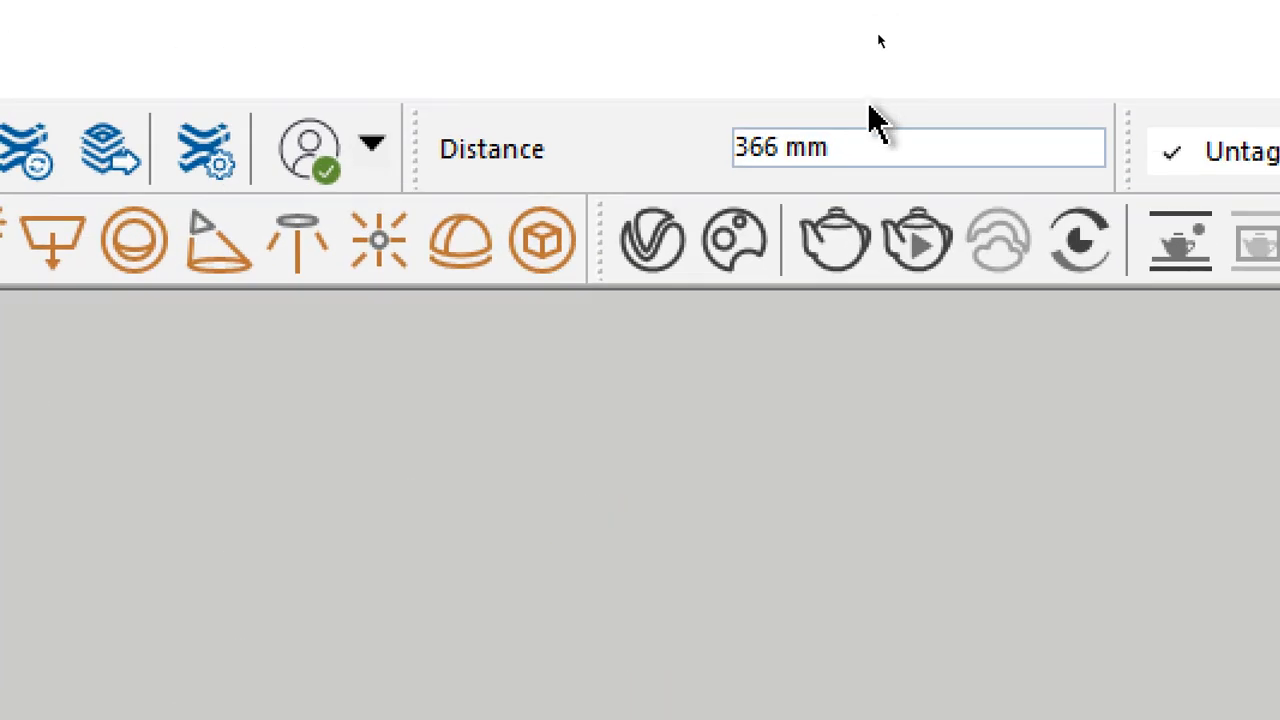
pyautogui.write('*5')
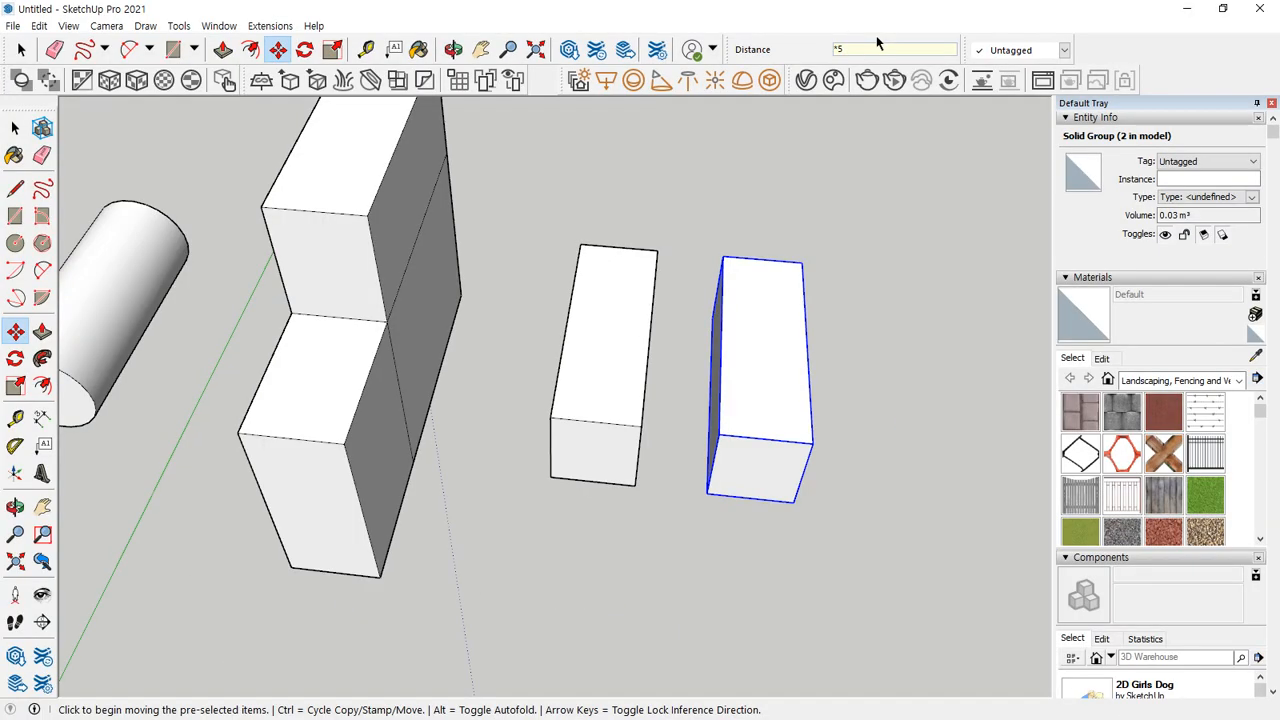
pyautogui.press('Return')
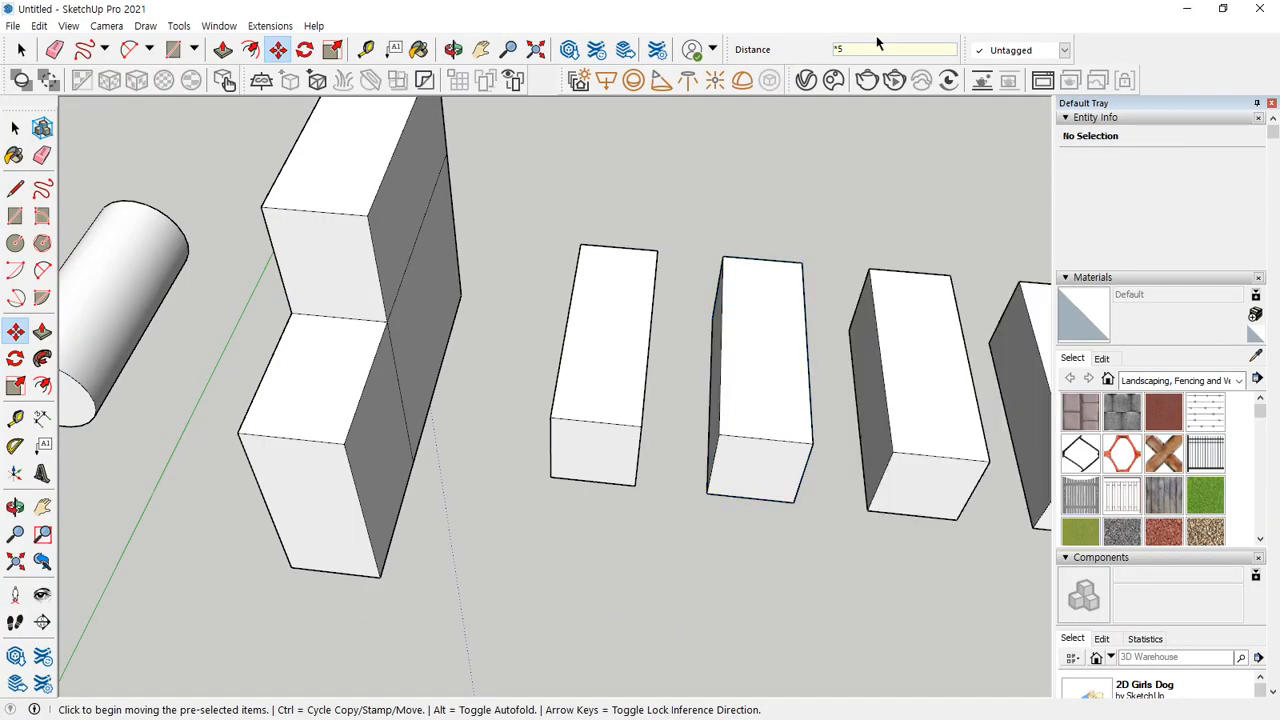
pyautogui.scroll(-2, 745, 335)
pyautogui.moveTo(745, 335); pyautogui.dragTo(409, 317, button='middle')
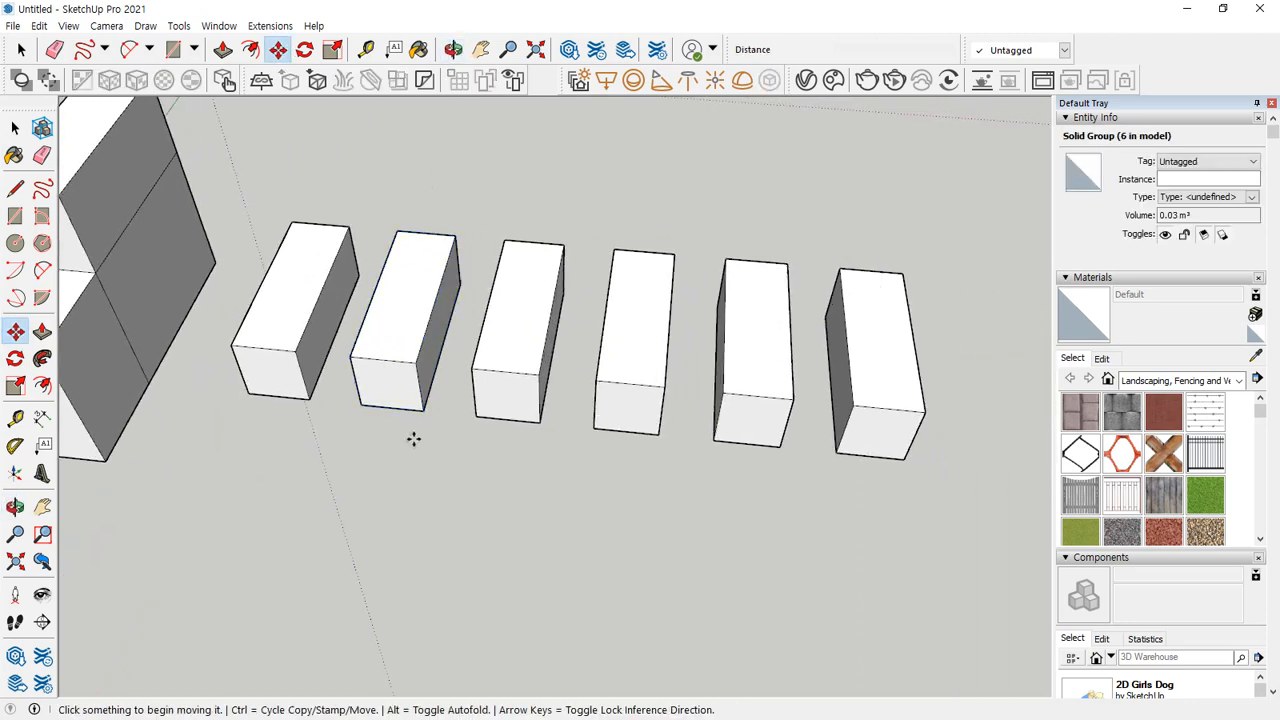
pyautogui.moveTo(383, 425)
pyautogui.mouseDown()
pyautogui.moveTo(398, 456)
pyautogui.moveTo(515, 489)
pyautogui.moveTo(700, 494)
pyautogui.moveTo(842, 466)
pyautogui.mouseUp()
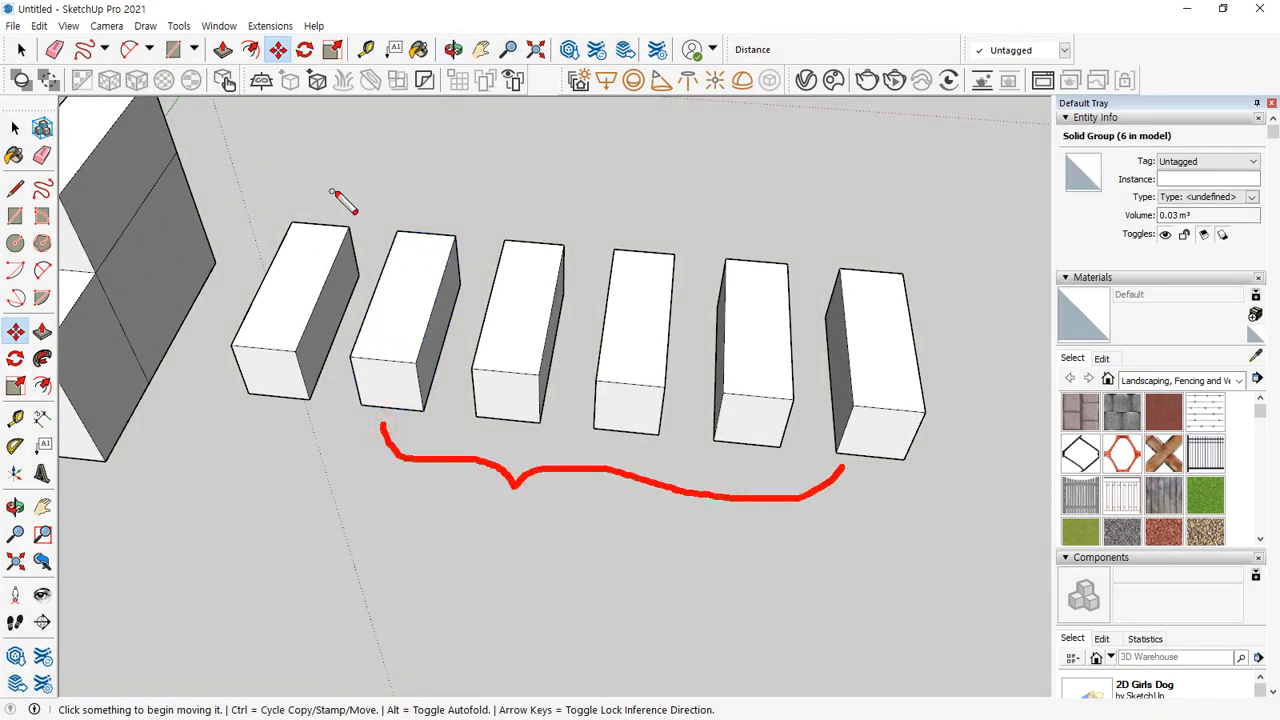
pyautogui.moveTo(328, 200)
pyautogui.mouseDown()
pyautogui.moveTo(311, 206)
pyautogui.moveTo(318, 198)
pyautogui.mouseUp()
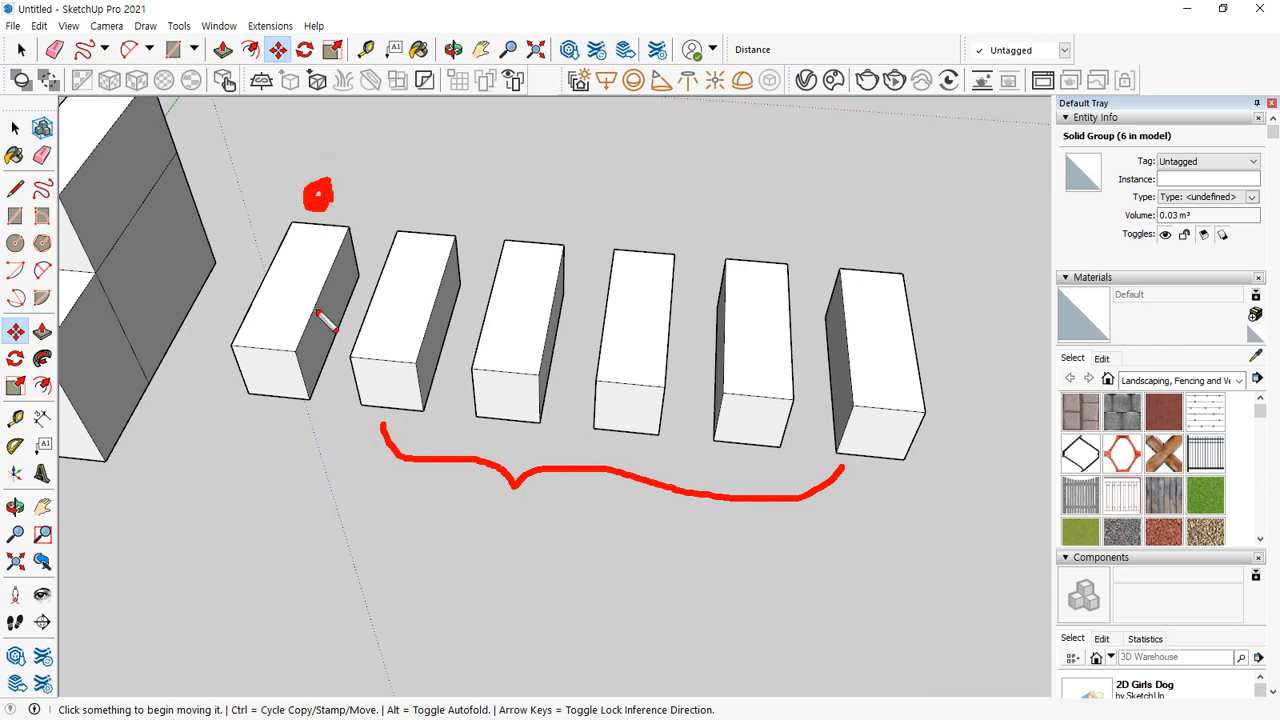
pyautogui.press('Escape')
# Step: Delete all the bars, blocks and other objects to empty the model
pyautogui.press('space')
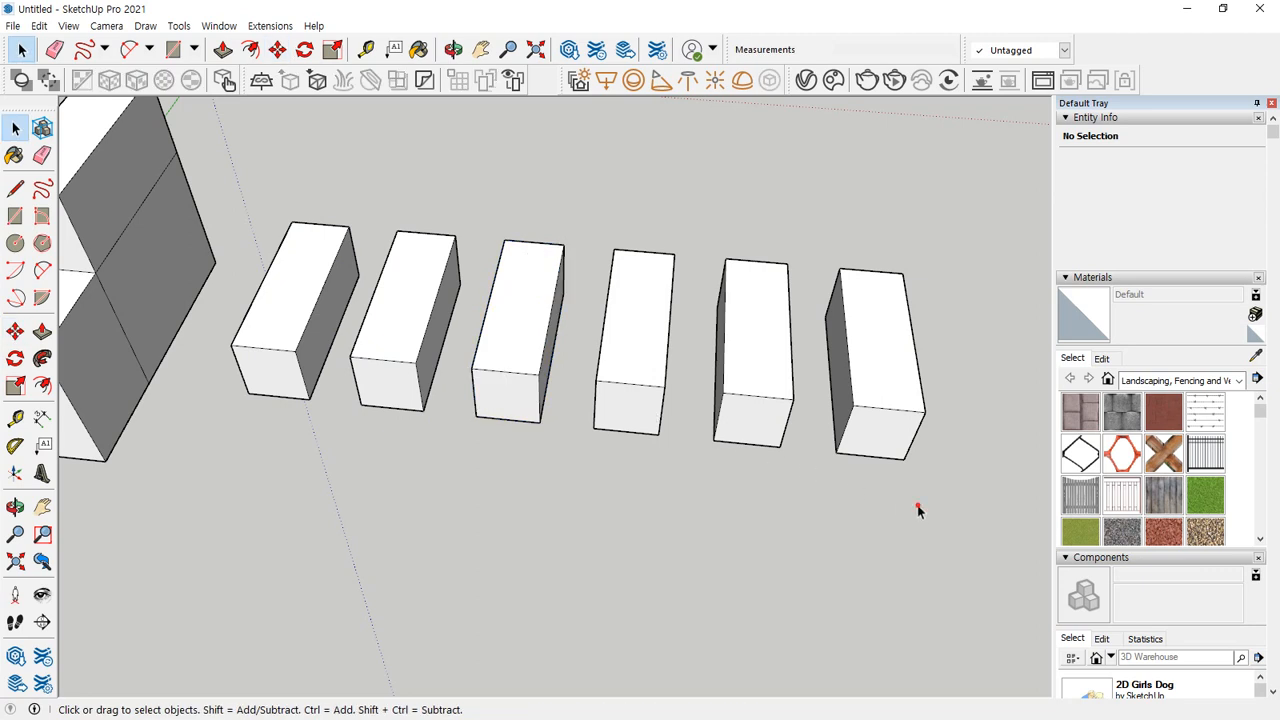
pyautogui.moveTo(914, 509)
pyautogui.mouseDown()
pyautogui.moveTo(206, 194)
pyautogui.moveTo(214, 232)
pyautogui.mouseUp()
pyautogui.press('Delete')
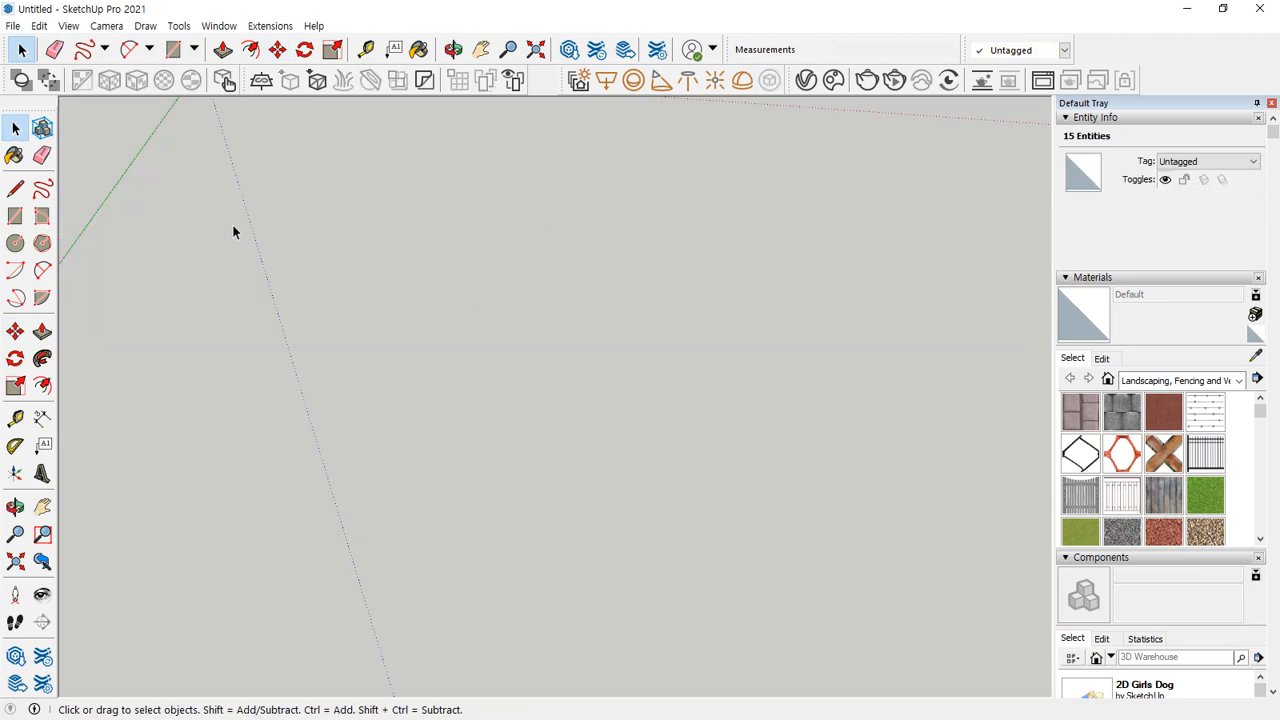
# Step: Draw a 50 × 50 mm rectangle on the ground plane with its first corner at the origin
pyautogui.hotkey('shift', 'z')
pyautogui.moveTo(470, 402); pyautogui.dragTo(100, 380, button='middle')
pyautogui.moveTo(746, 349); pyautogui.dragTo(640, 360, button='middle')
pyautogui.press('r')
pyautogui.click(555, 397)
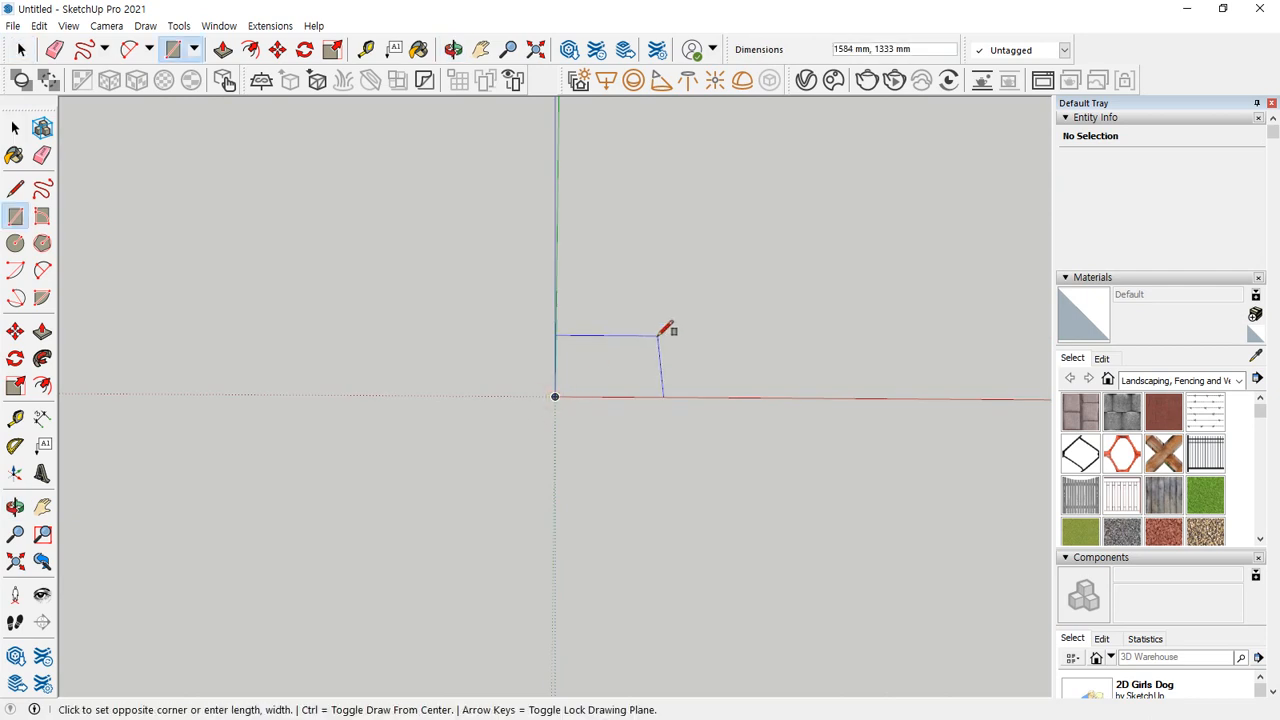
pyautogui.write('50,50')
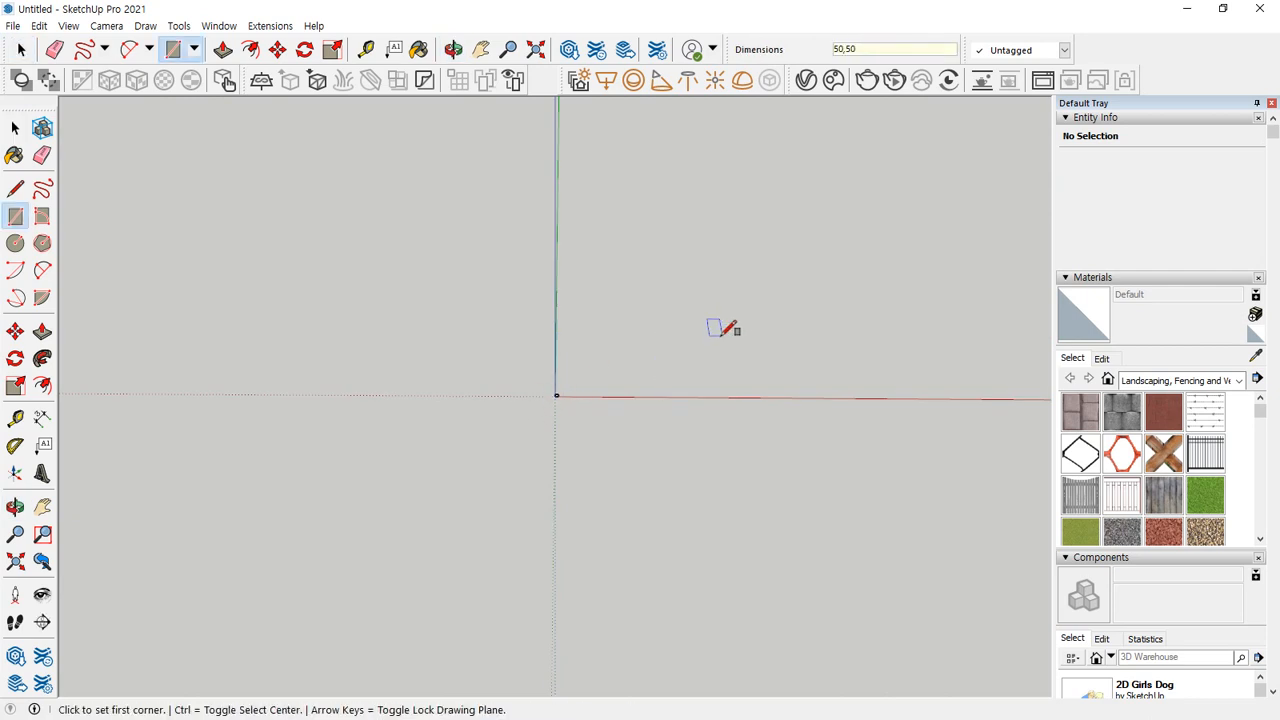
pyautogui.press('Return')
# Step: Push/Pull the square face up 50 mm to form a cube
pyautogui.hotkey('shift', 'z')
pyautogui.scroll(-5, 605, 470)
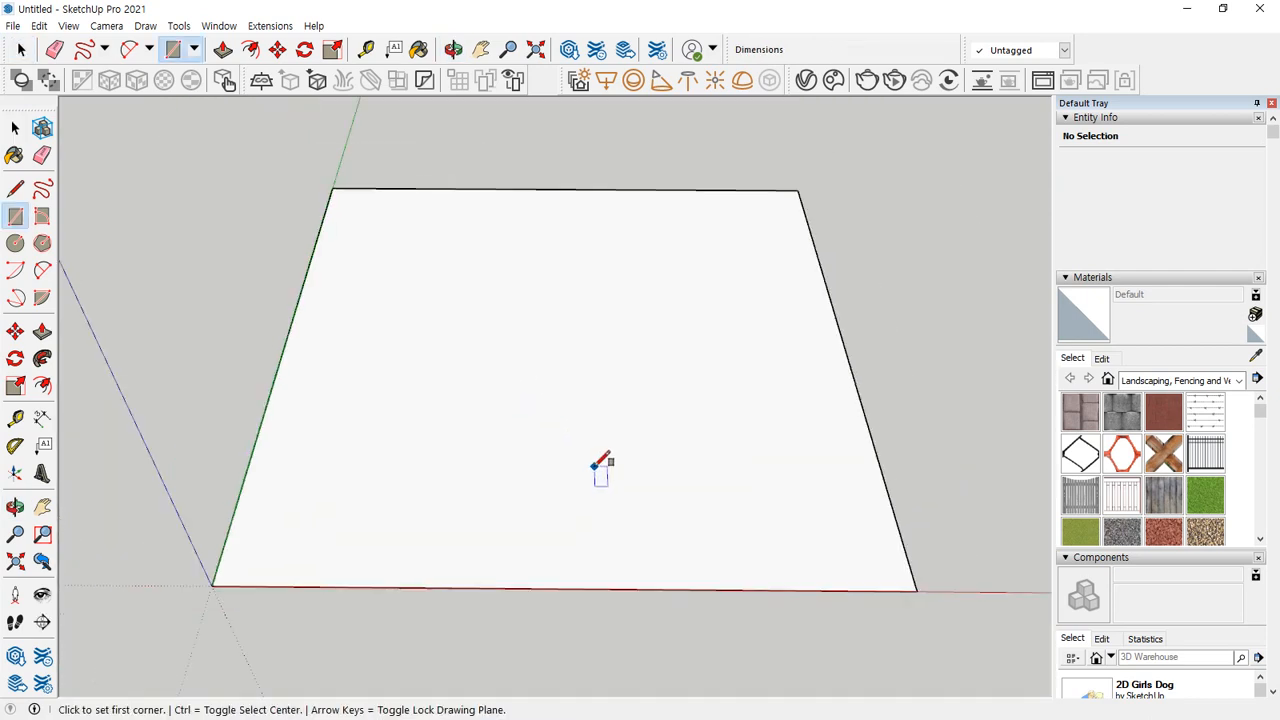
pyautogui.press('p')
pyautogui.click(617, 463)
pyautogui.write('50')
pyautogui.press('Return')
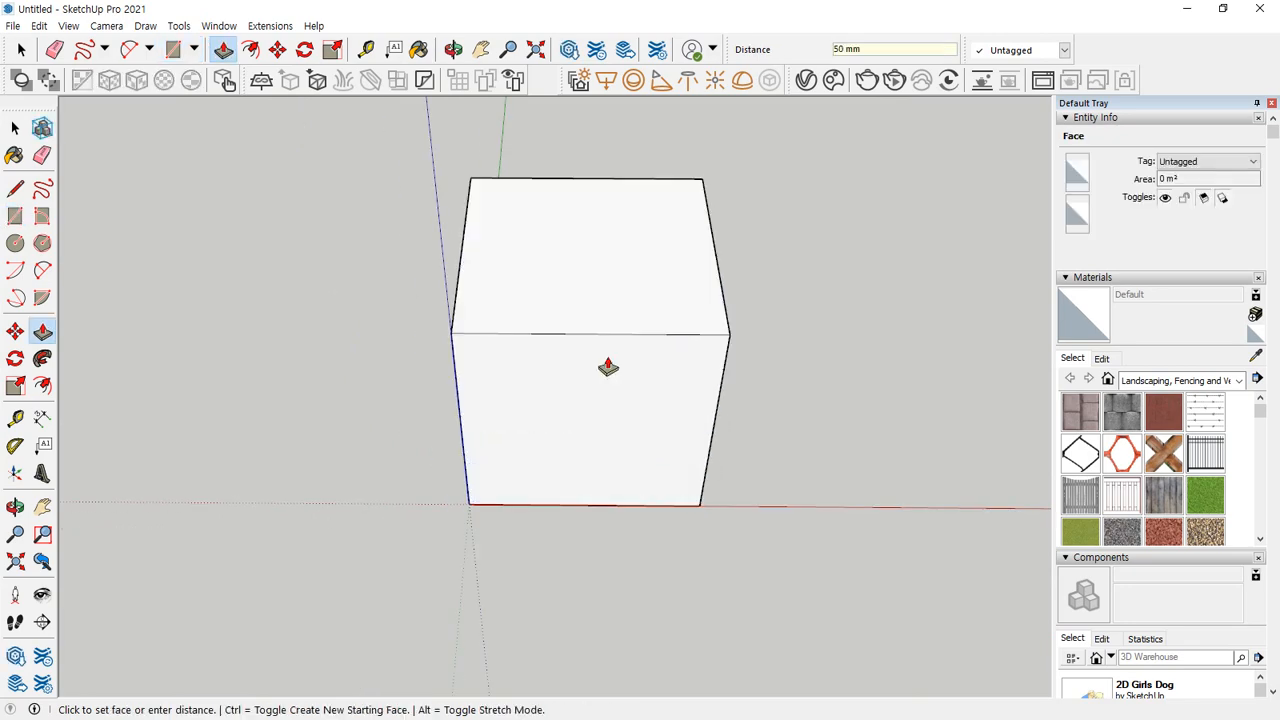
# Step: Select all of the cube's faces and edges and make them a group
pyautogui.press('space')
pyautogui.moveTo(637, 357); pyautogui.dragTo(580, 286, button='middle')
pyautogui.tripleClick(580, 283)
pyautogui.rightClick(580, 285)
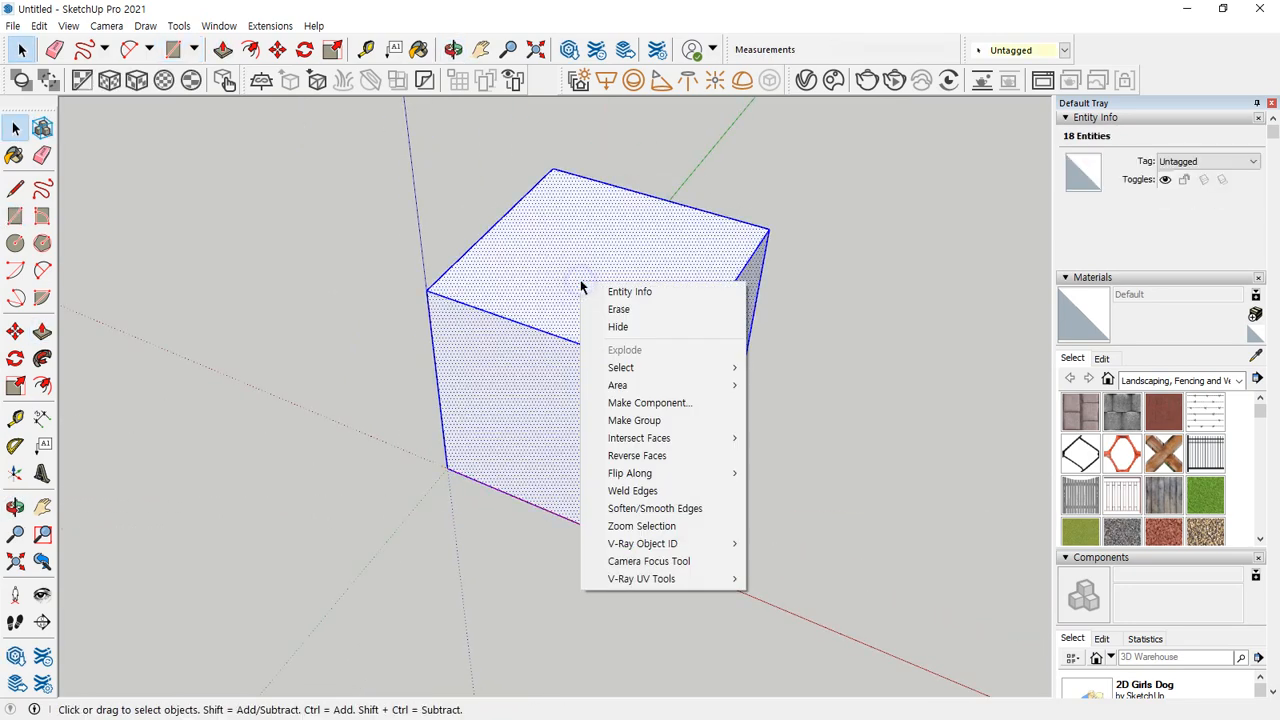
pyautogui.press('g')
# Step: Copy the grouped cube 100 mm along the red axis and multiply it into a row of 5 copies
pyautogui.scroll(-7, 600, 366)
pyautogui.keyDown('shift'); pyautogui.moveTo(686, 360); pyautogui.dragTo(512, 320, button='middle'); pyautogui.keyUp('shift')
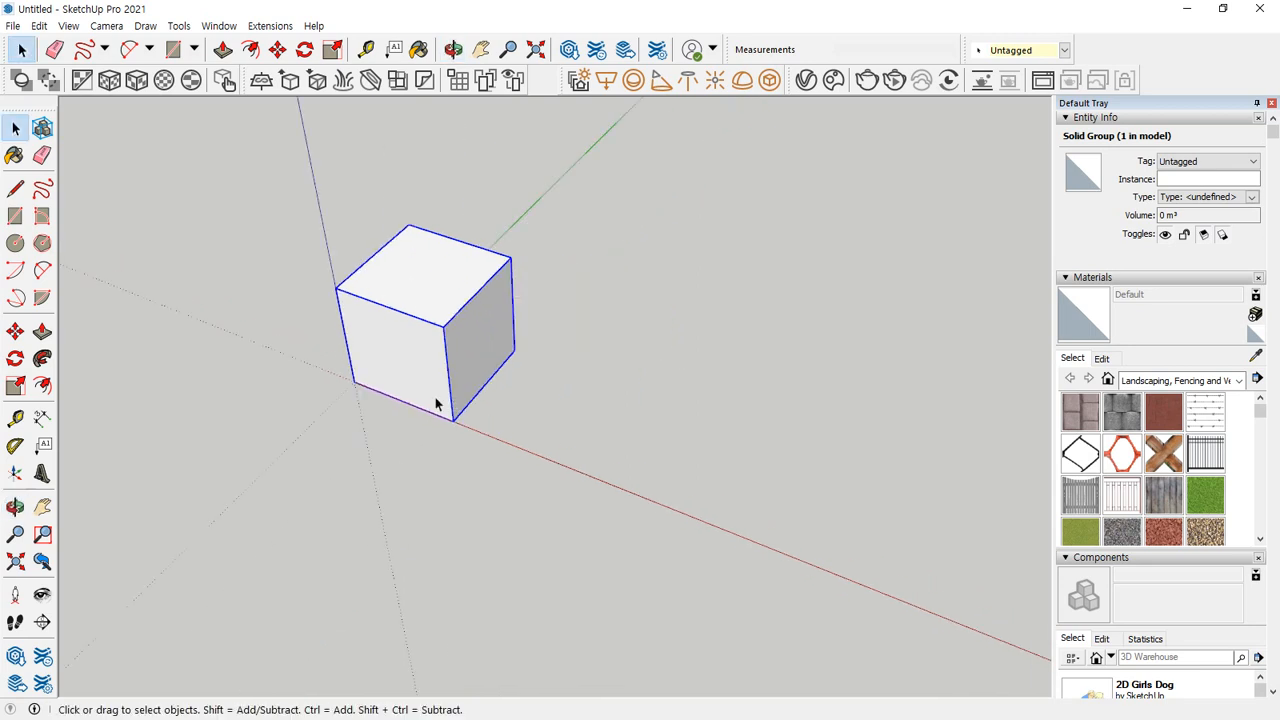
pyautogui.press('m')
pyautogui.click(353, 383)
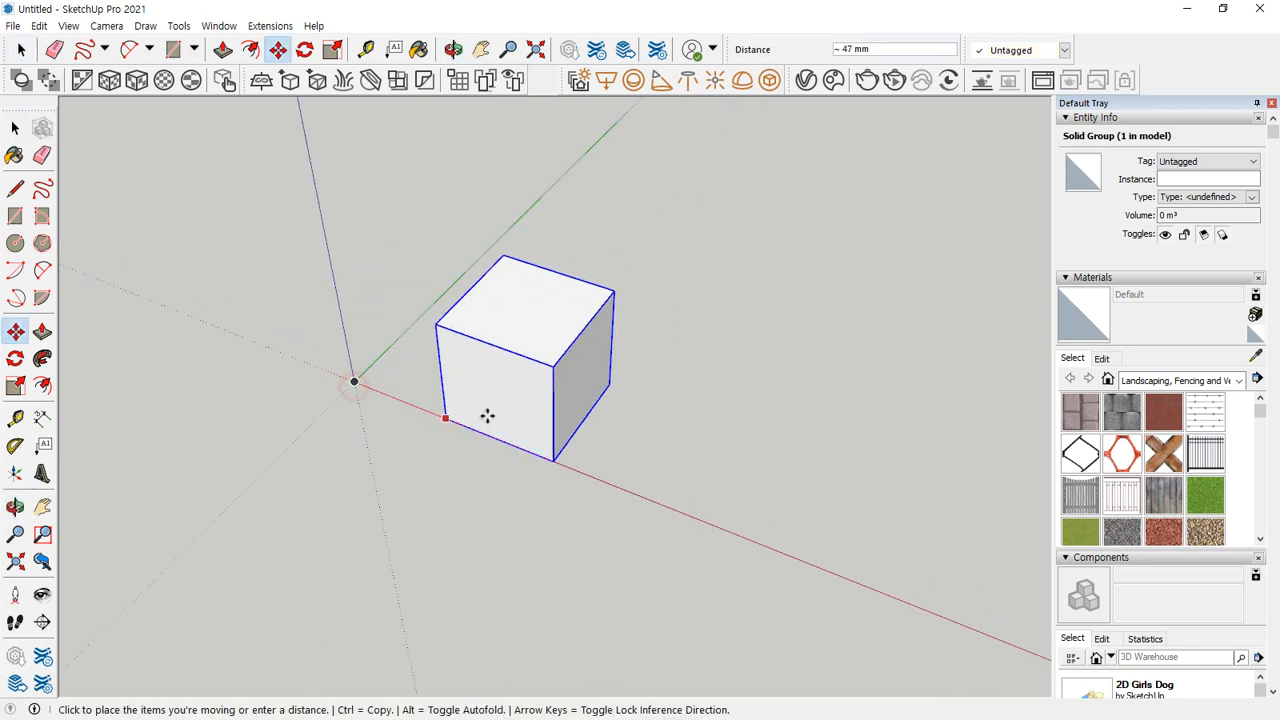
pyautogui.press('ctrl')
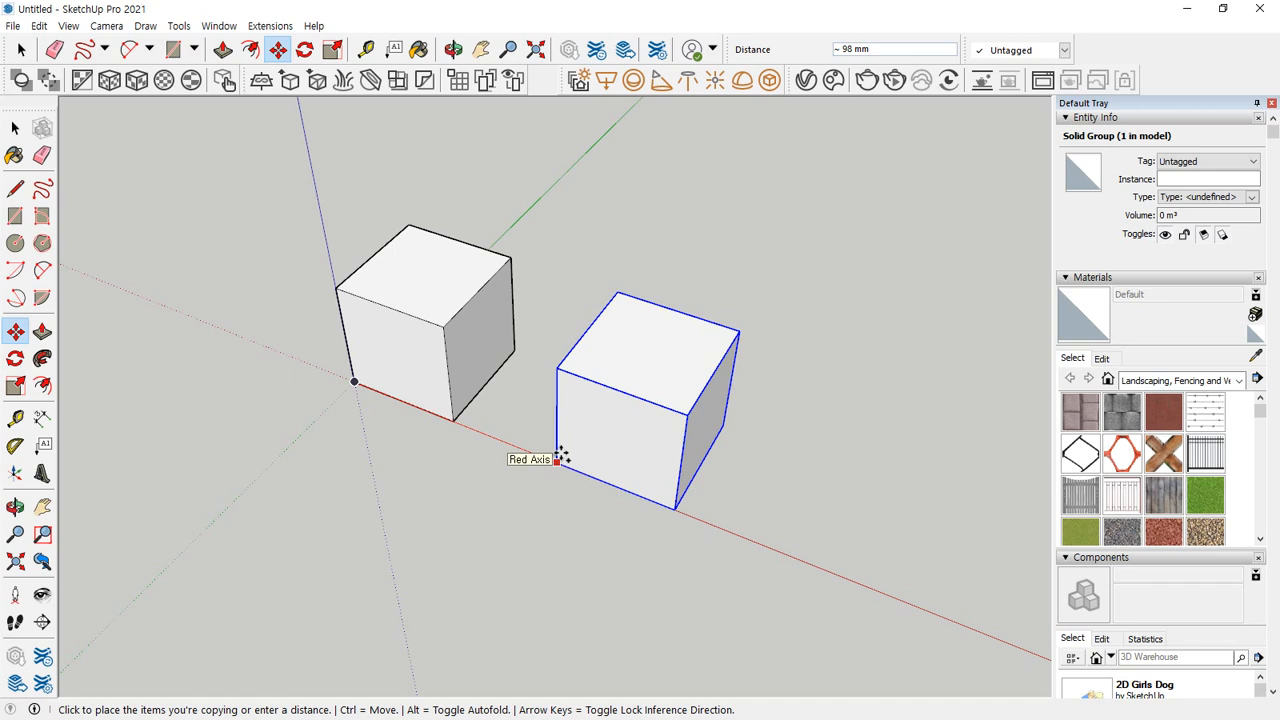
pyautogui.write('100')
pyautogui.press('Return')
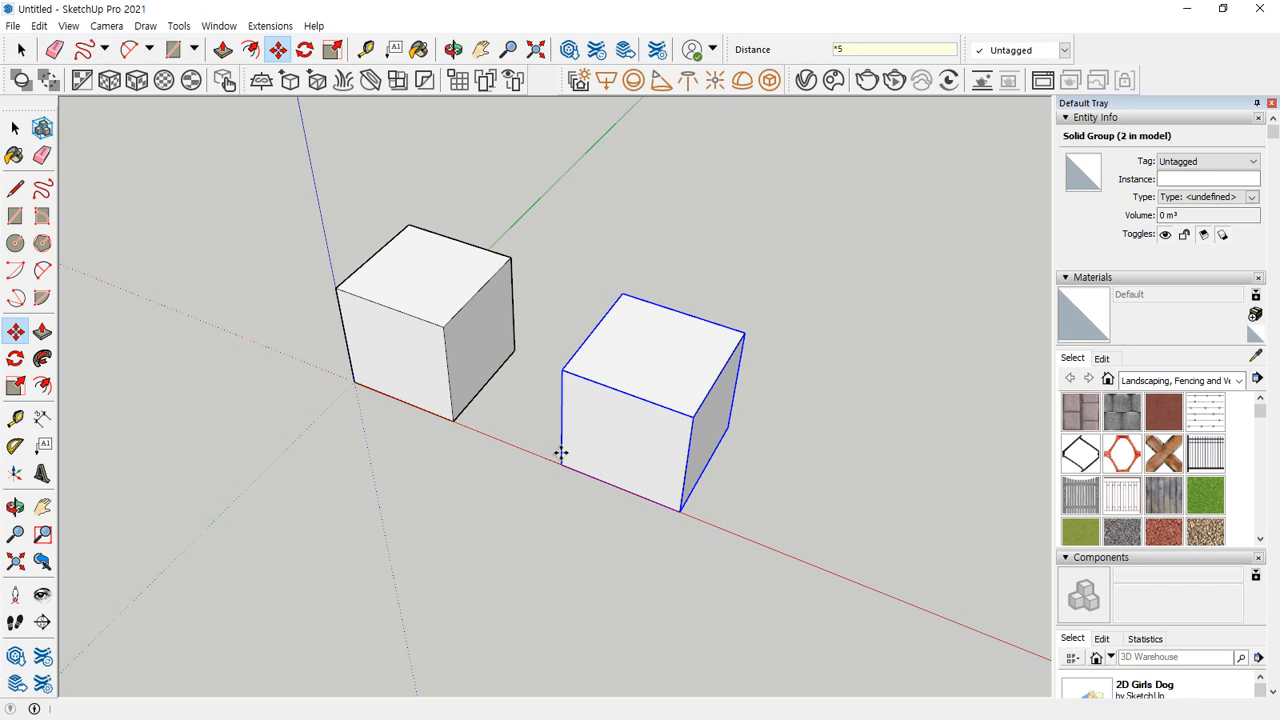
pyautogui.press('Return')
pyautogui.scroll(-3, 560, 451)
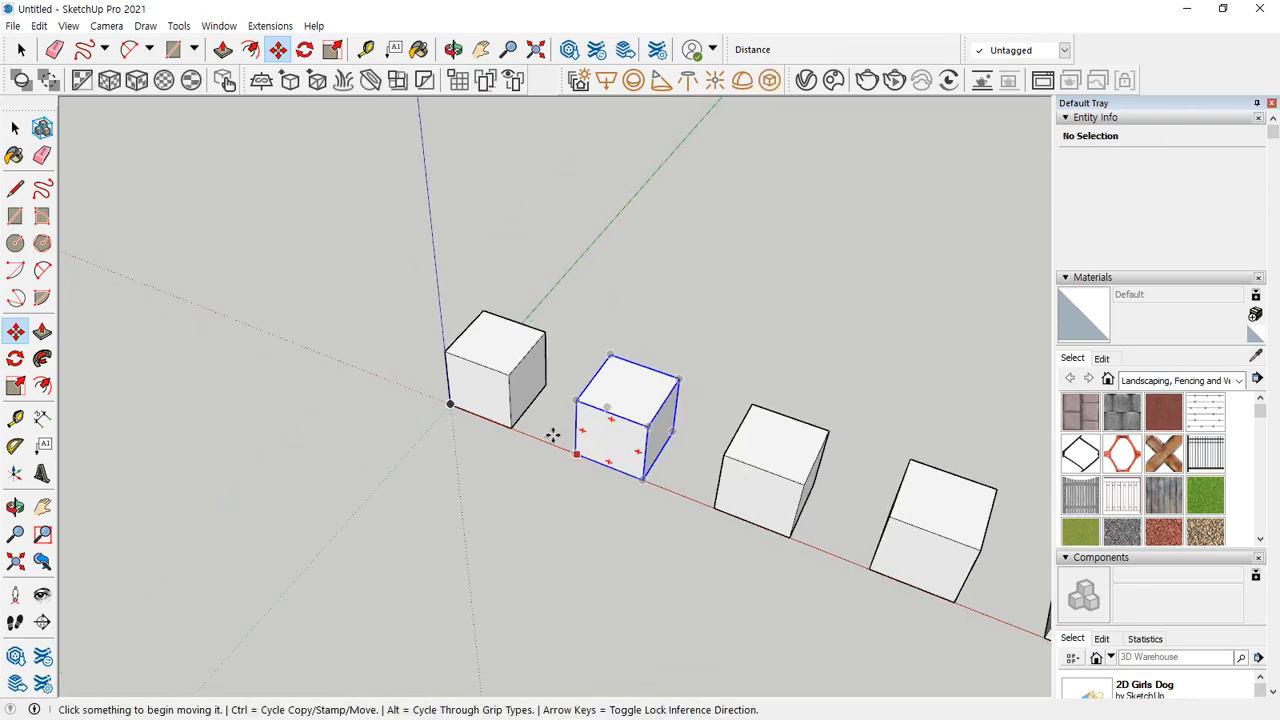
pyautogui.moveTo(646, 488); pyautogui.dragTo(337, 406, button='middle')
pyautogui.moveTo(232, 345)
pyautogui.mouseDown()
pyautogui.moveTo(257, 371)
pyautogui.moveTo(330, 392)
pyautogui.moveTo(400, 435)
pyautogui.moveTo(403, 425)
pyautogui.mouseUp()
pyautogui.moveTo(365, 312)
pyautogui.mouseDown()
pyautogui.moveTo(565, 367)
pyautogui.moveTo(718, 460)
pyautogui.mouseUp()
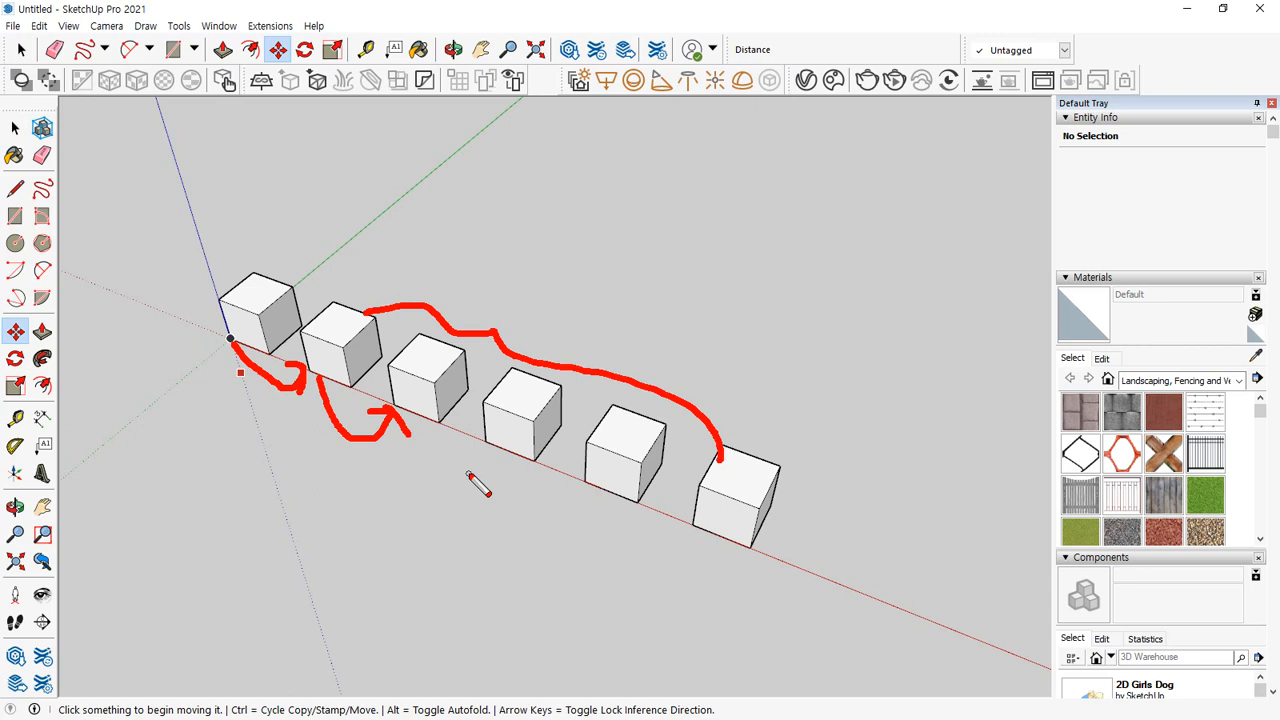
pyautogui.press('Escape')
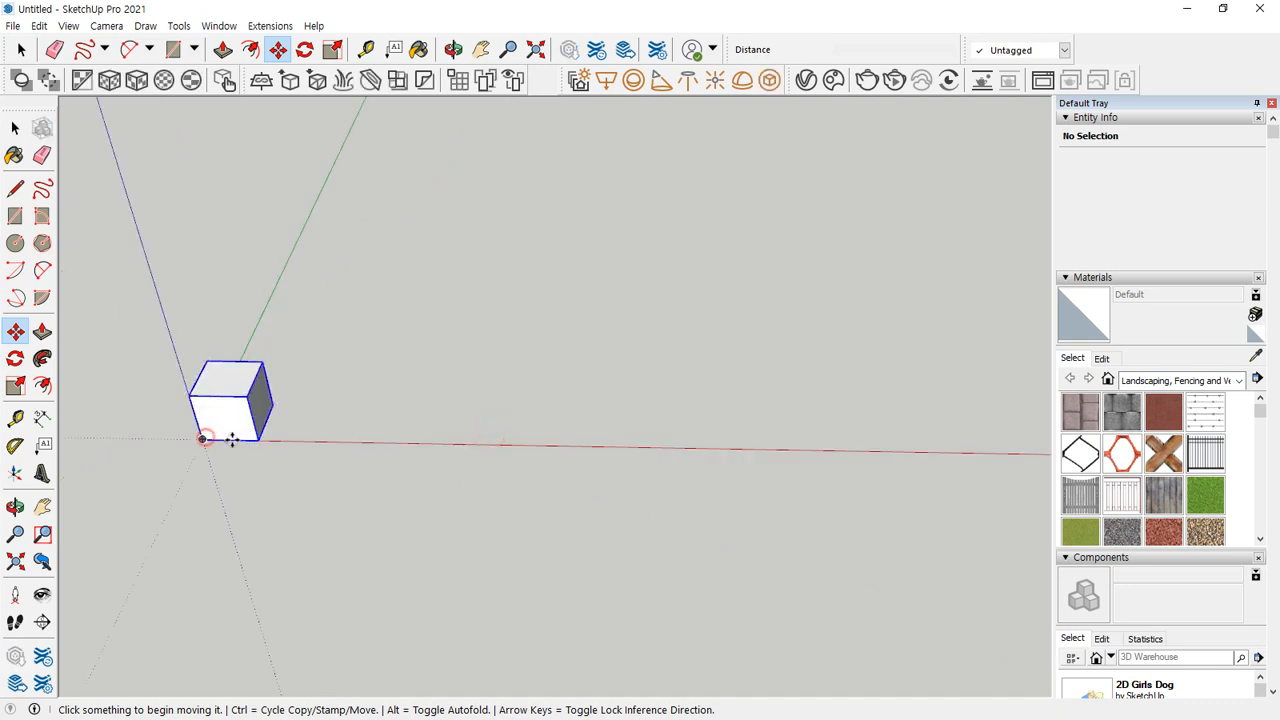
# Step: Copy the grouped cube from its corner at the origin about 520 mm along the red axis
pyautogui.click(201, 437)
pyautogui.press('ctrl')
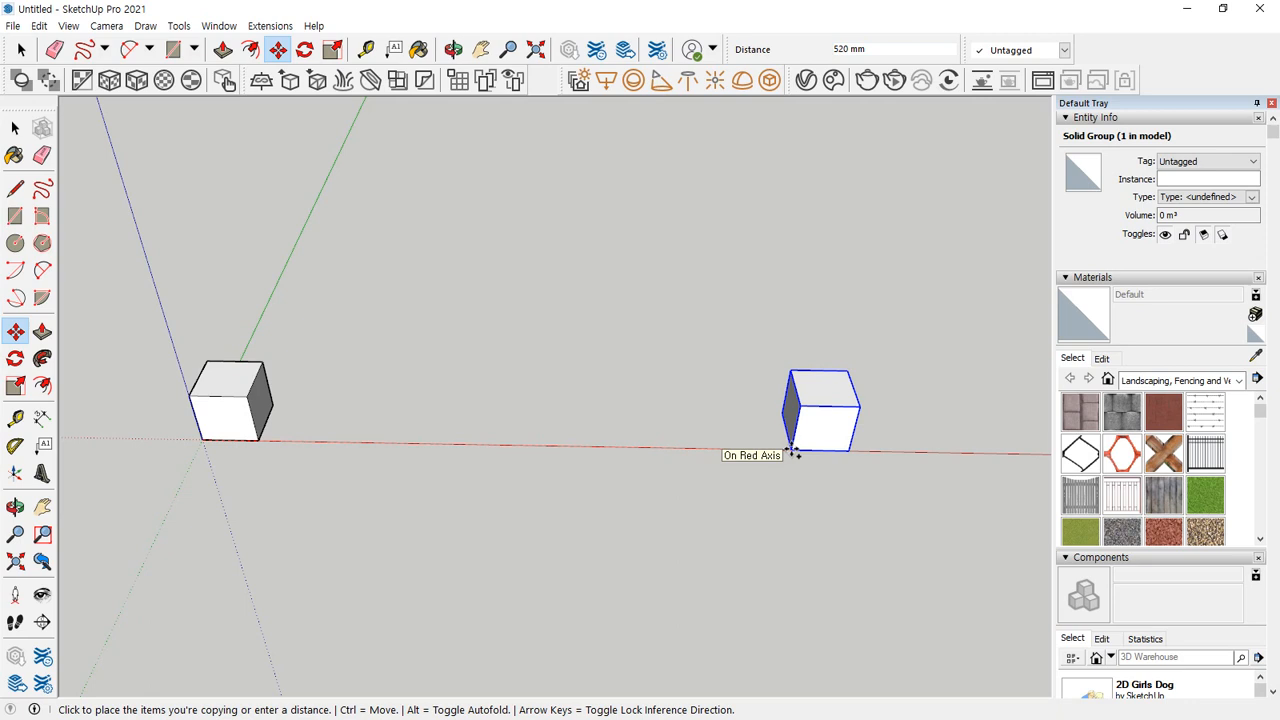
pyautogui.click(791, 451)
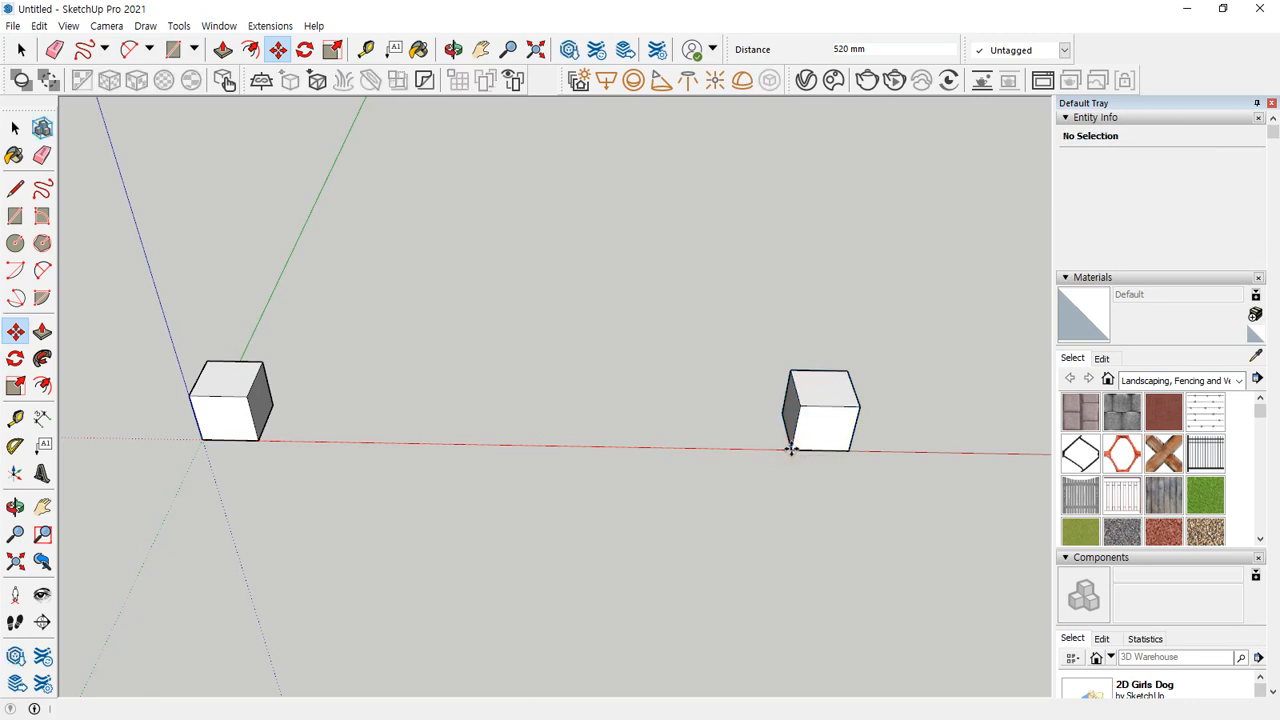
# Step: Divide the 520 mm distance between the original cube and its copy into 5 equal intervals with evenly spaced copies
pyautogui.write('/5')
pyautogui.press('Return')
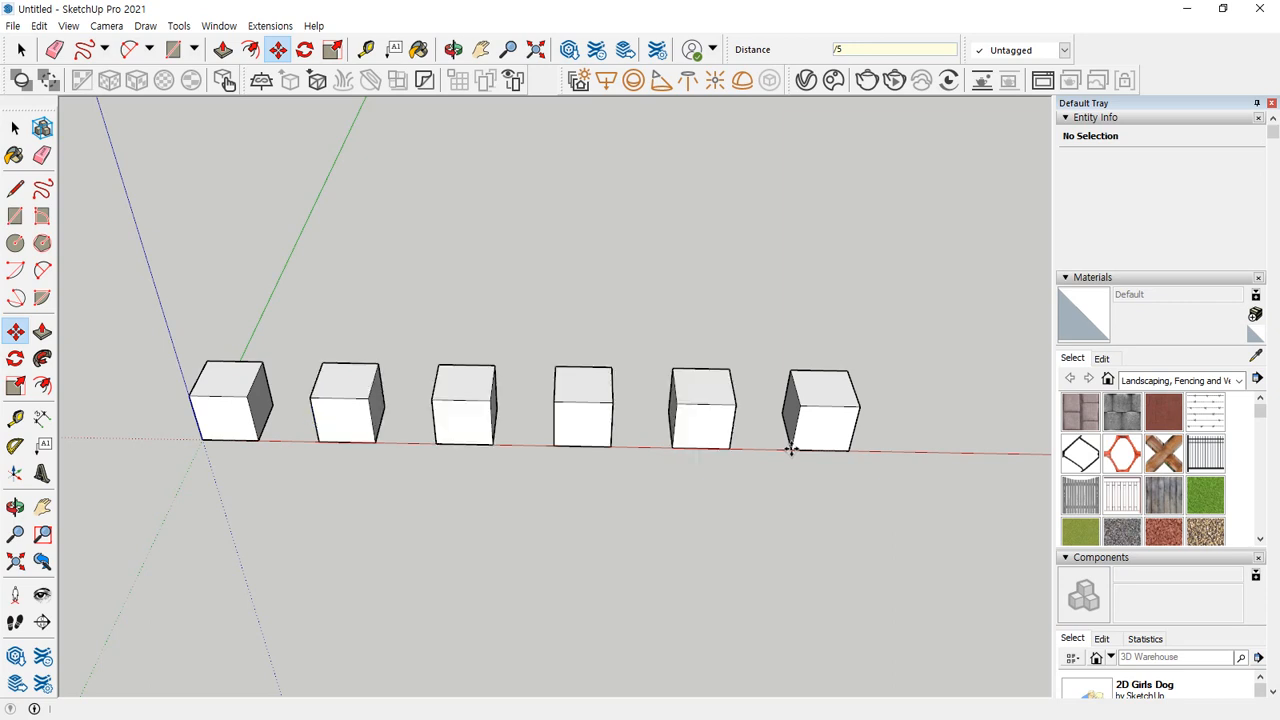
pyautogui.moveTo(196, 316); pyautogui.dragTo(258, 291)
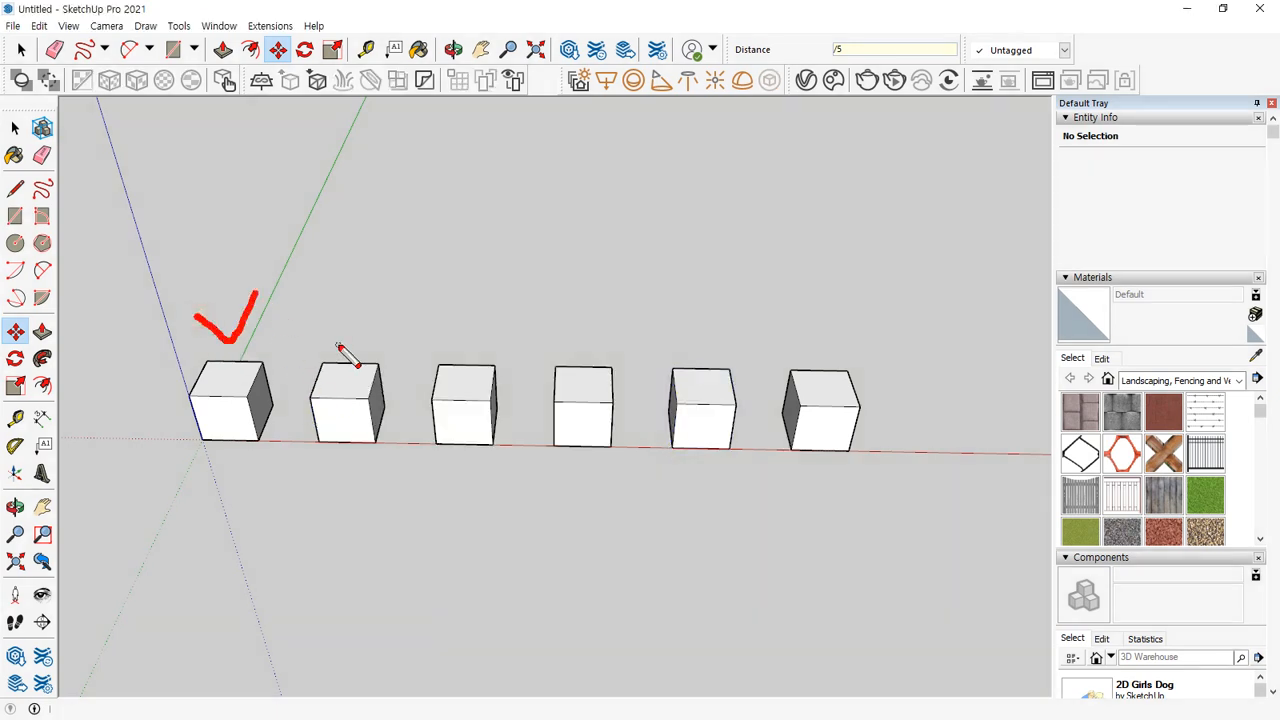
pyautogui.moveTo(338, 346)
pyautogui.mouseDown()
pyautogui.moveTo(470, 318)
pyautogui.moveTo(706, 318)
pyautogui.moveTo(770, 343)
pyautogui.mouseUp()
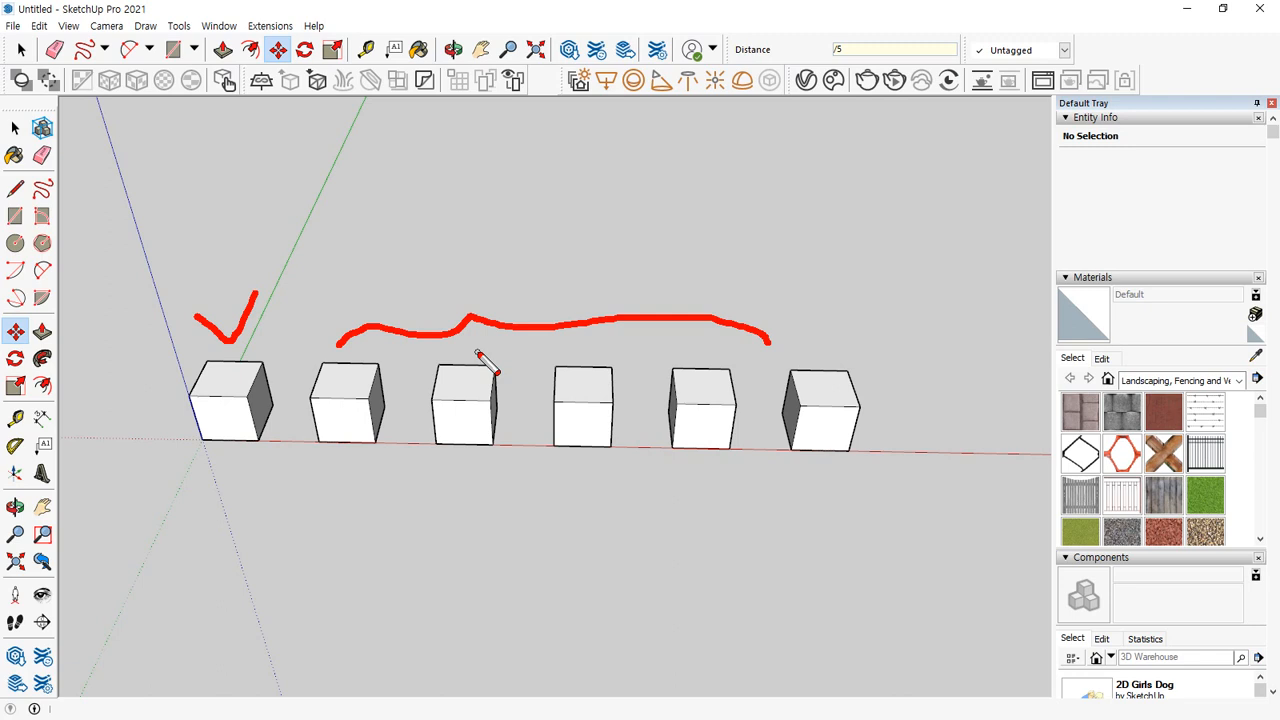
pyautogui.press('Escape')
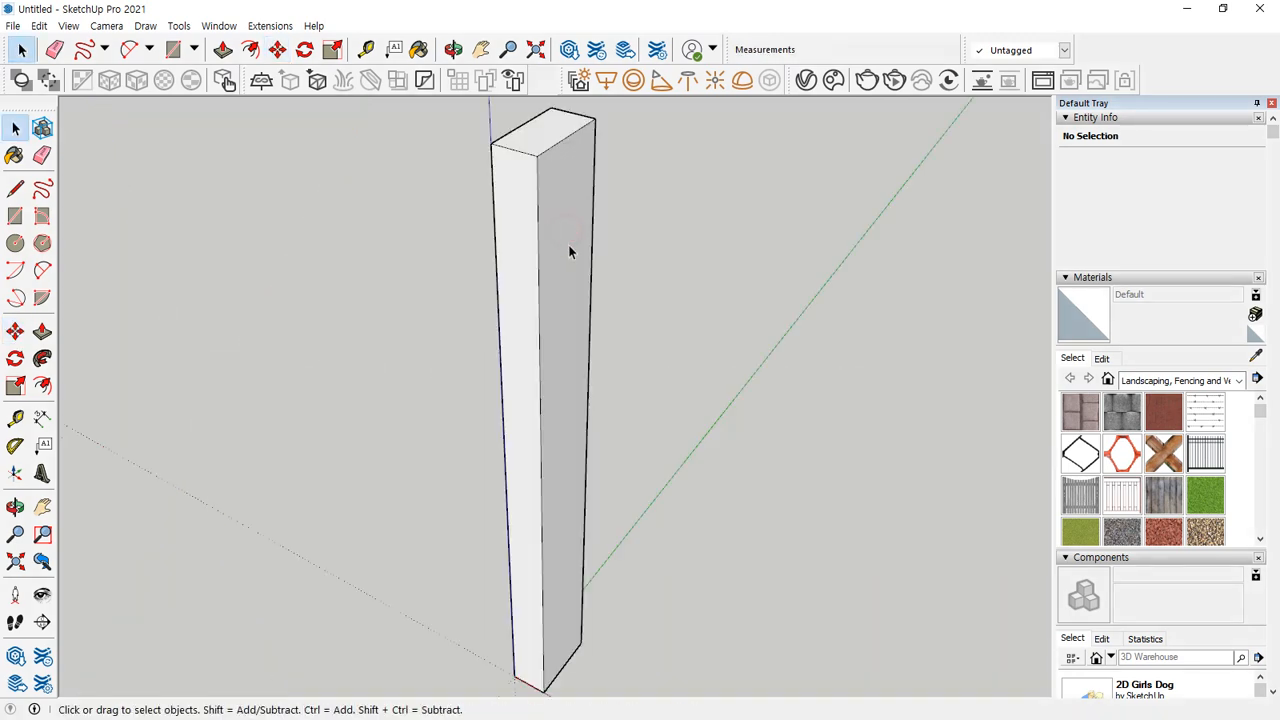
# Step: Select all connected geometry of the tall post and make it a group
pyautogui.tripleClick(569, 252)
pyautogui.rightClick(569, 250)
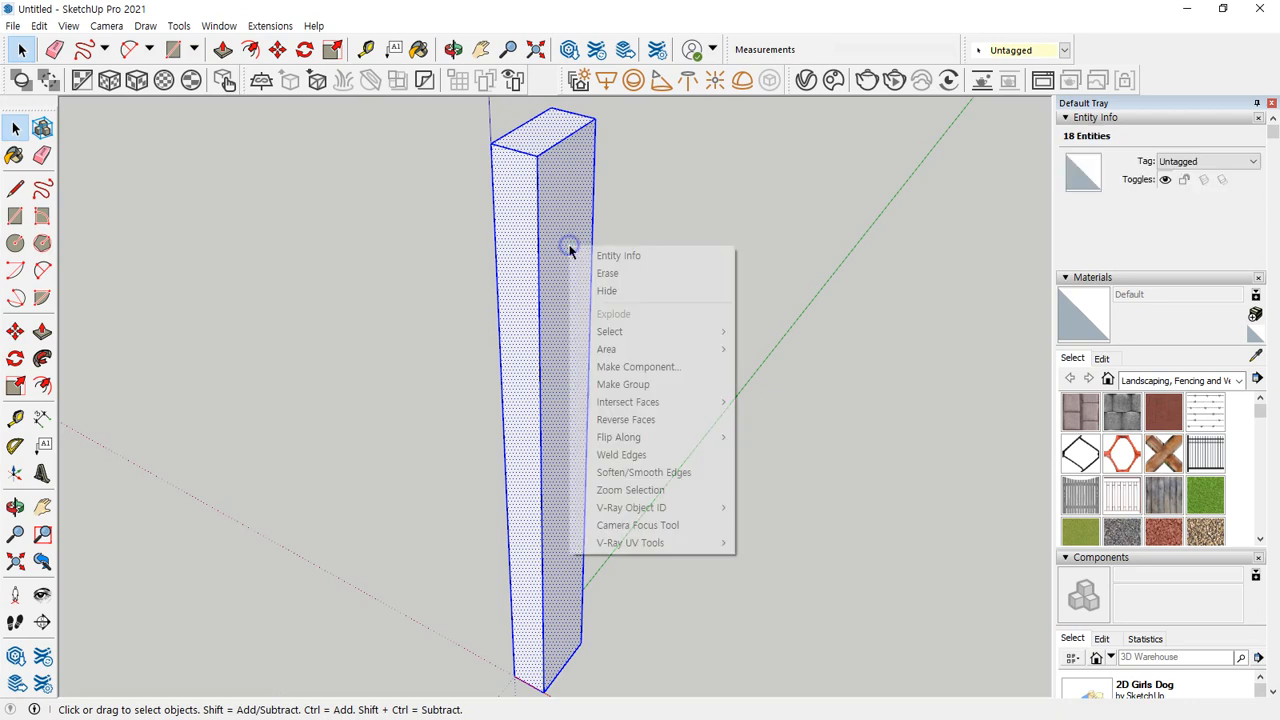
pyautogui.click(622, 384)
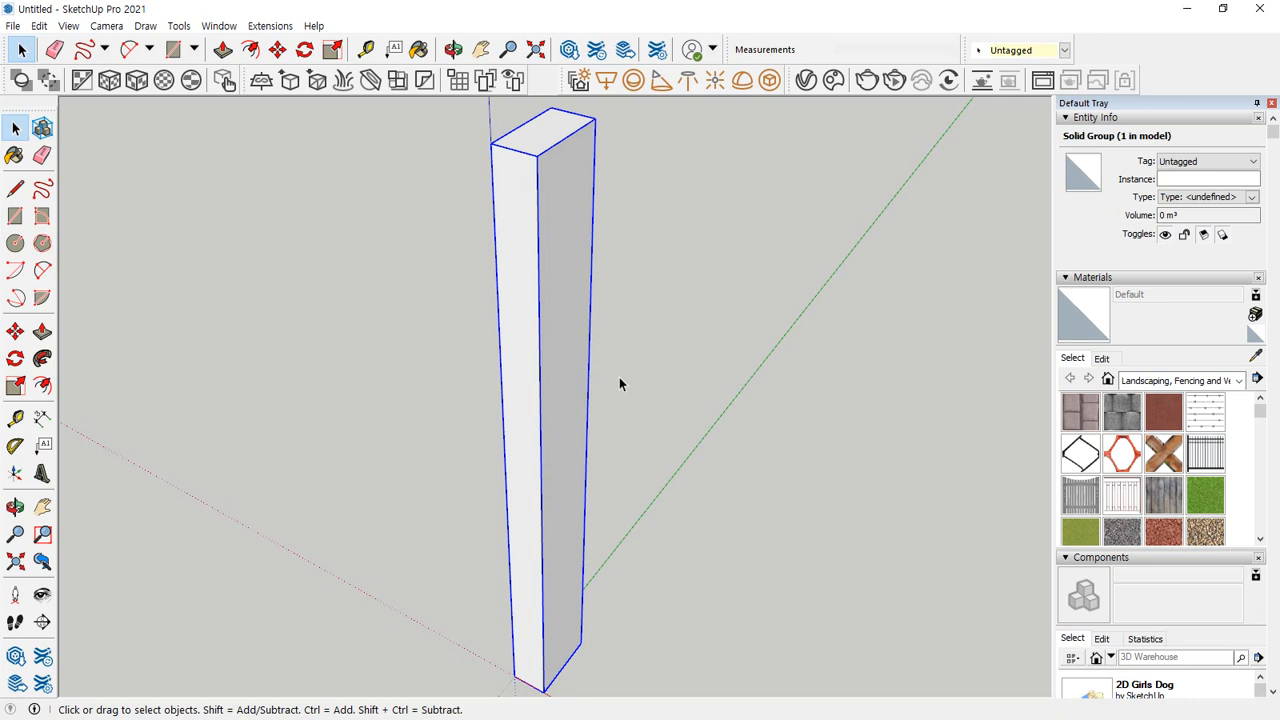
# Step: Copy the post group 500 mm along the red axis and multiply it into three copies at that spacing
pyautogui.scroll(-4, 626, 477)
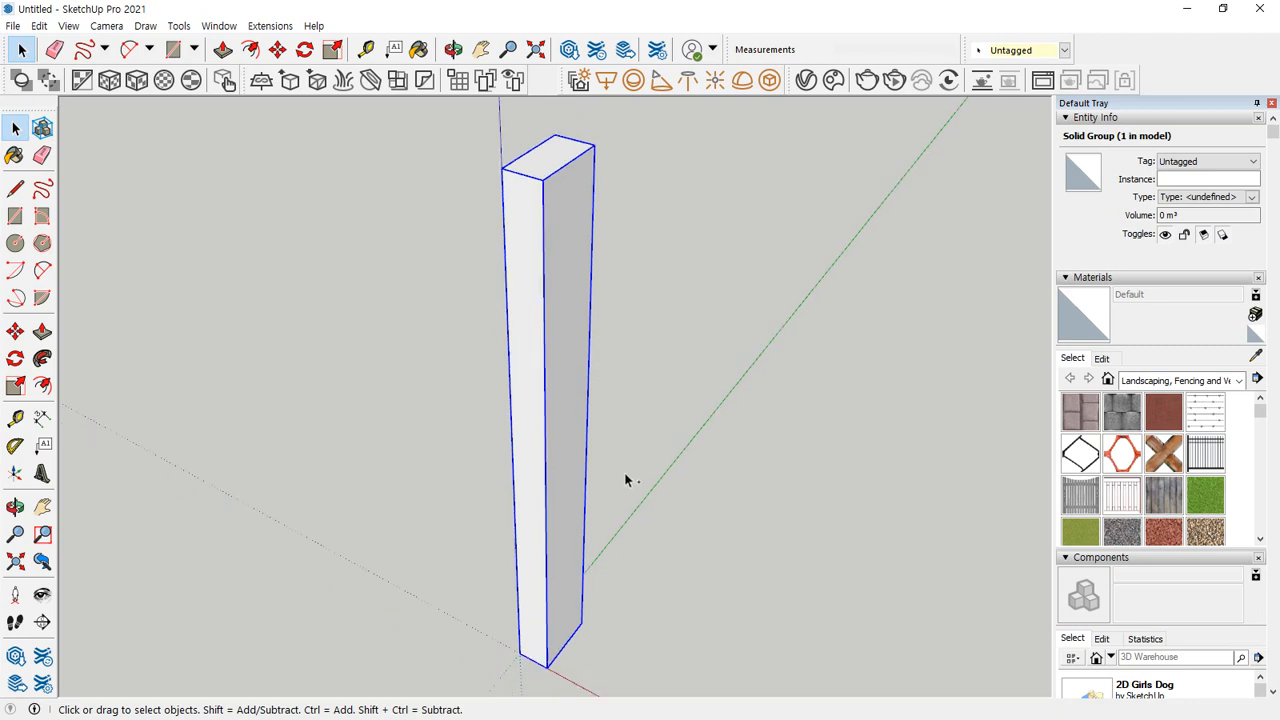
pyautogui.press('m')
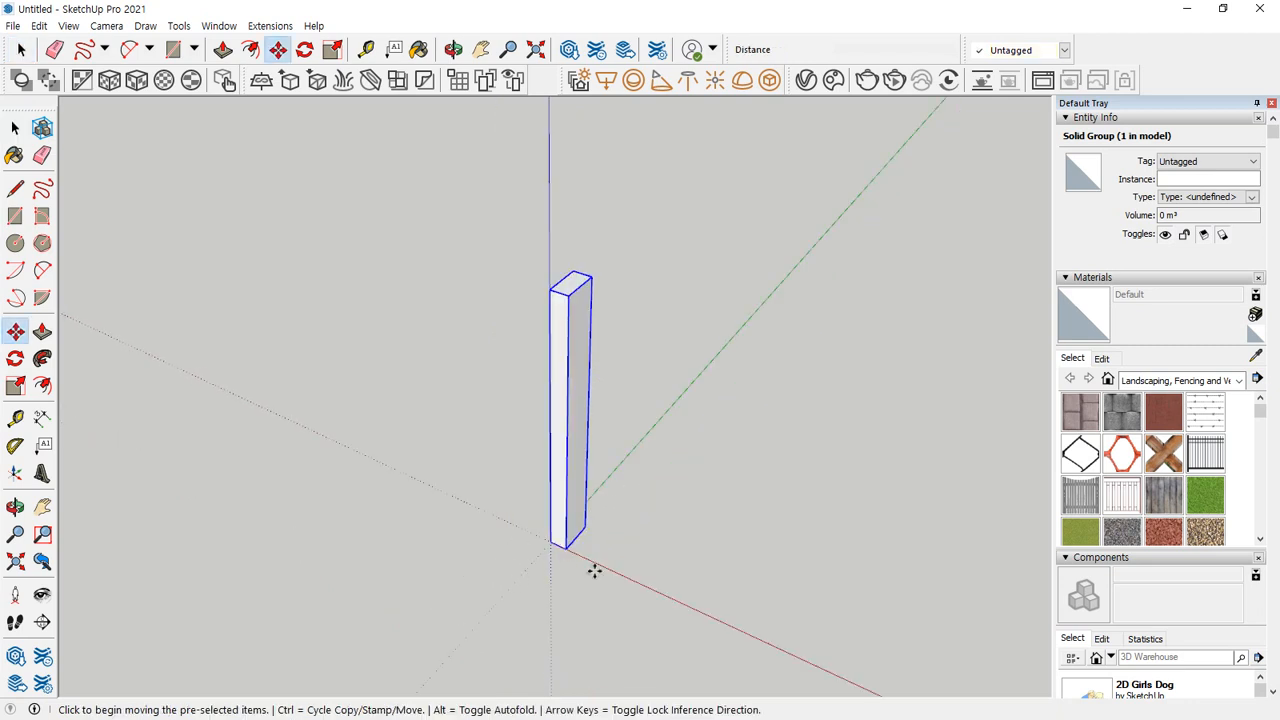
pyautogui.scroll(3, 594, 569)
pyautogui.click(531, 530)
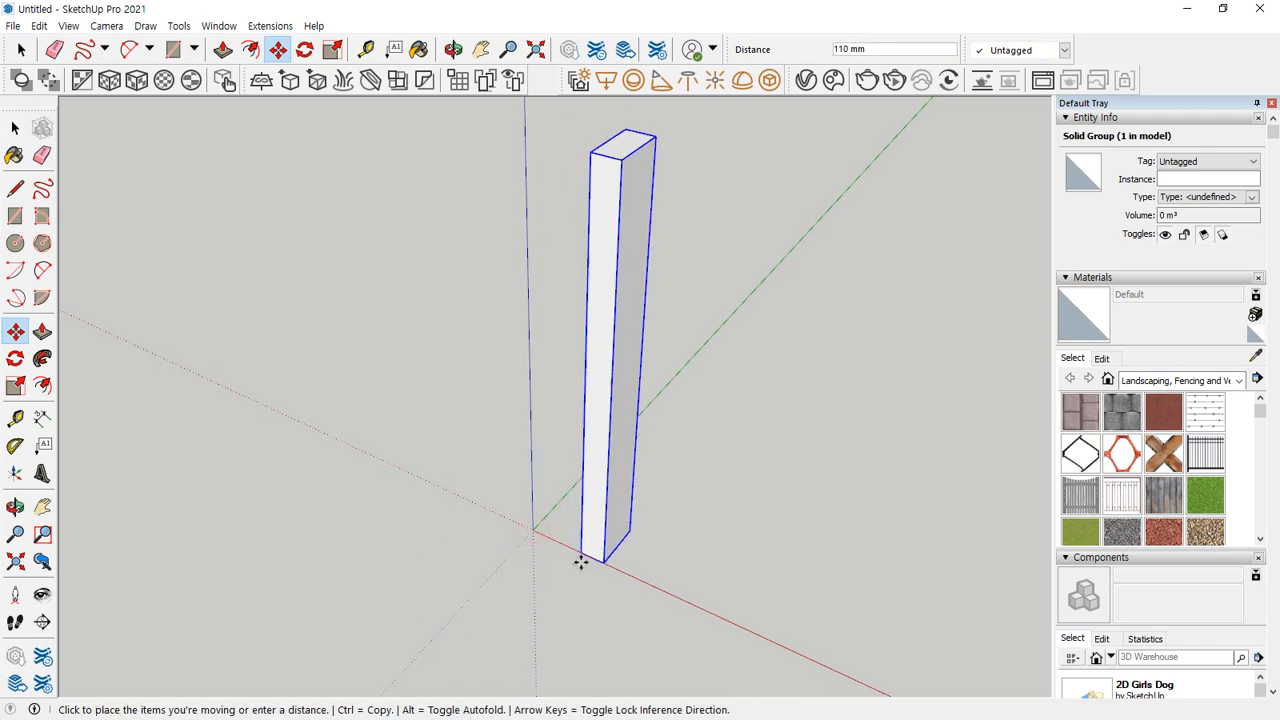
pyautogui.press('ctrl')
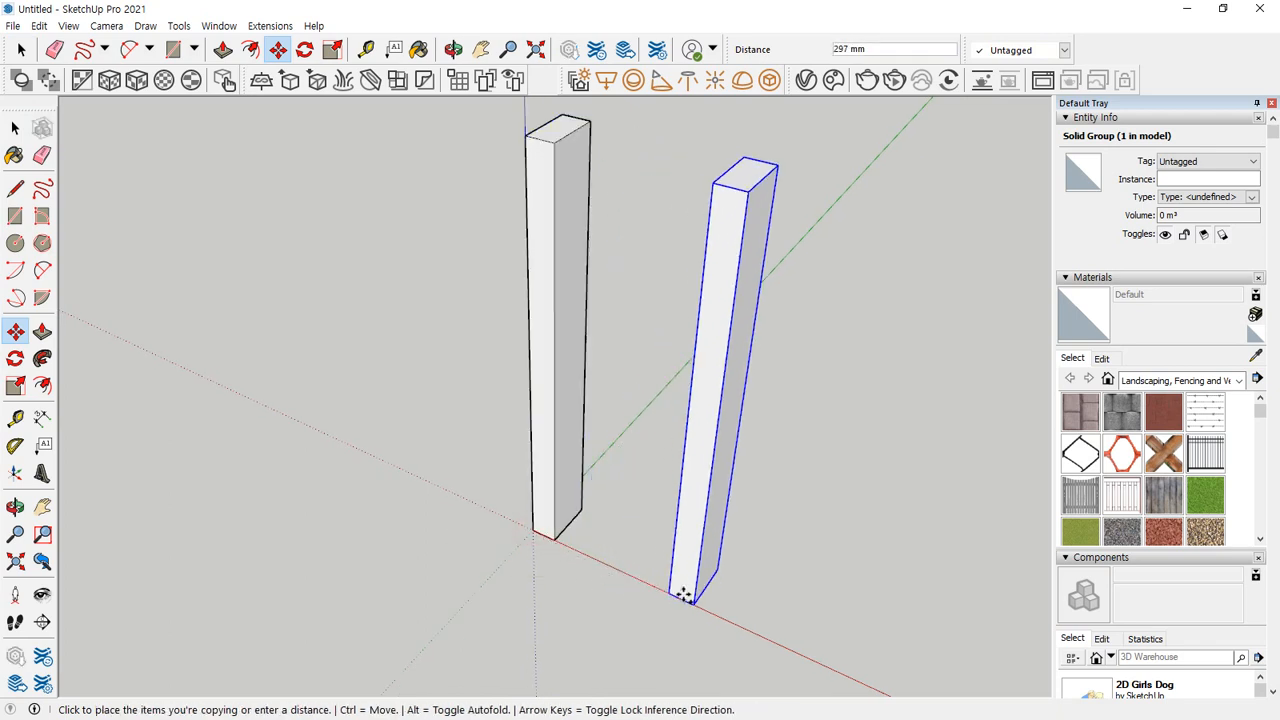
pyautogui.write('500')
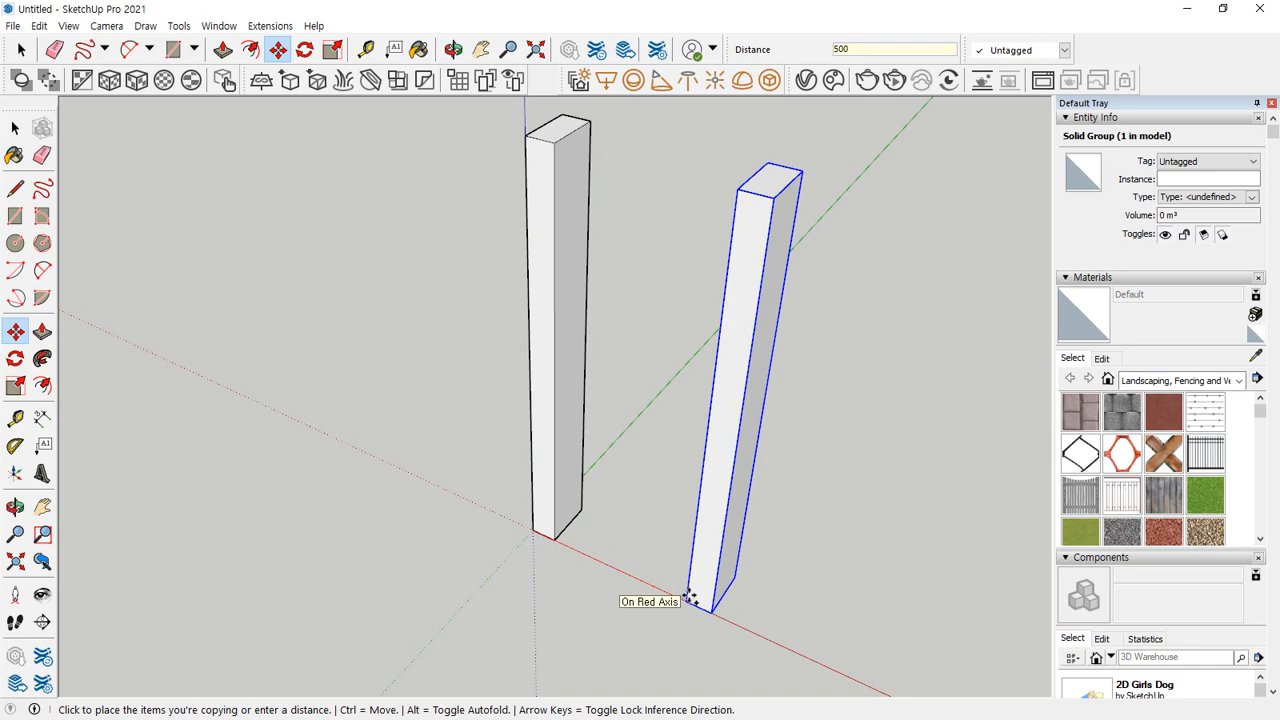
pyautogui.press('Return')
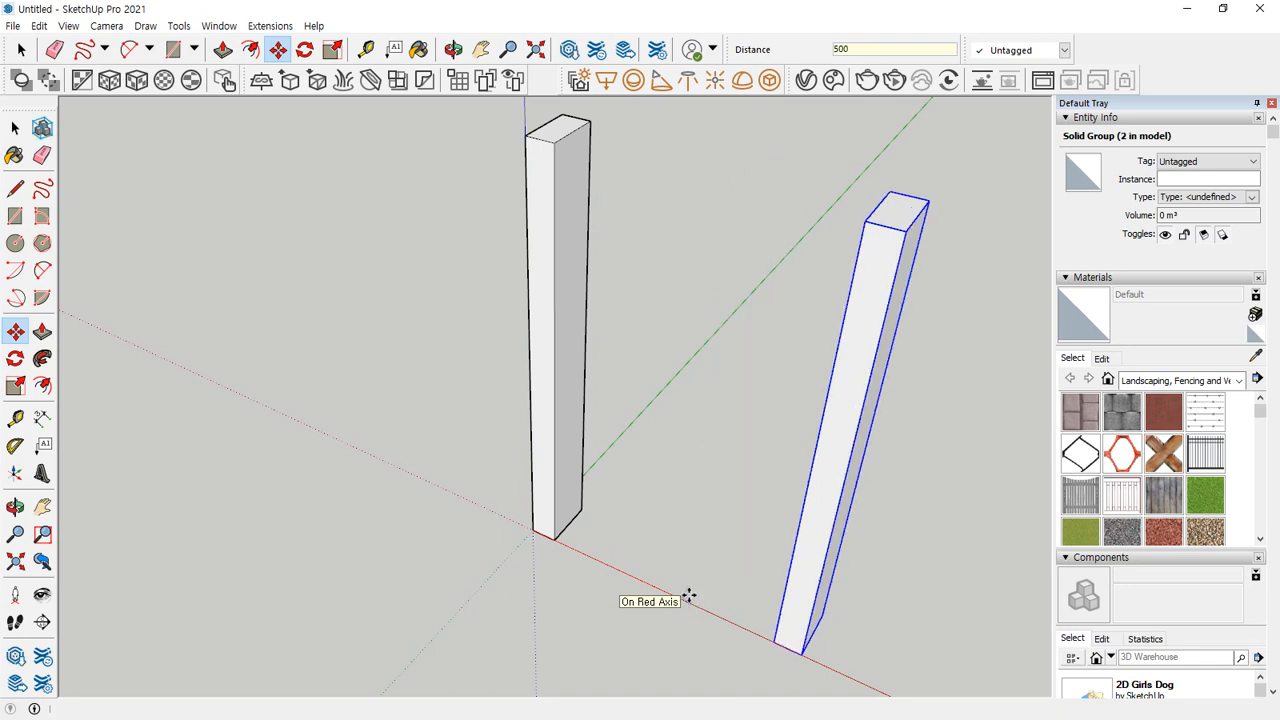
pyautogui.write('*')
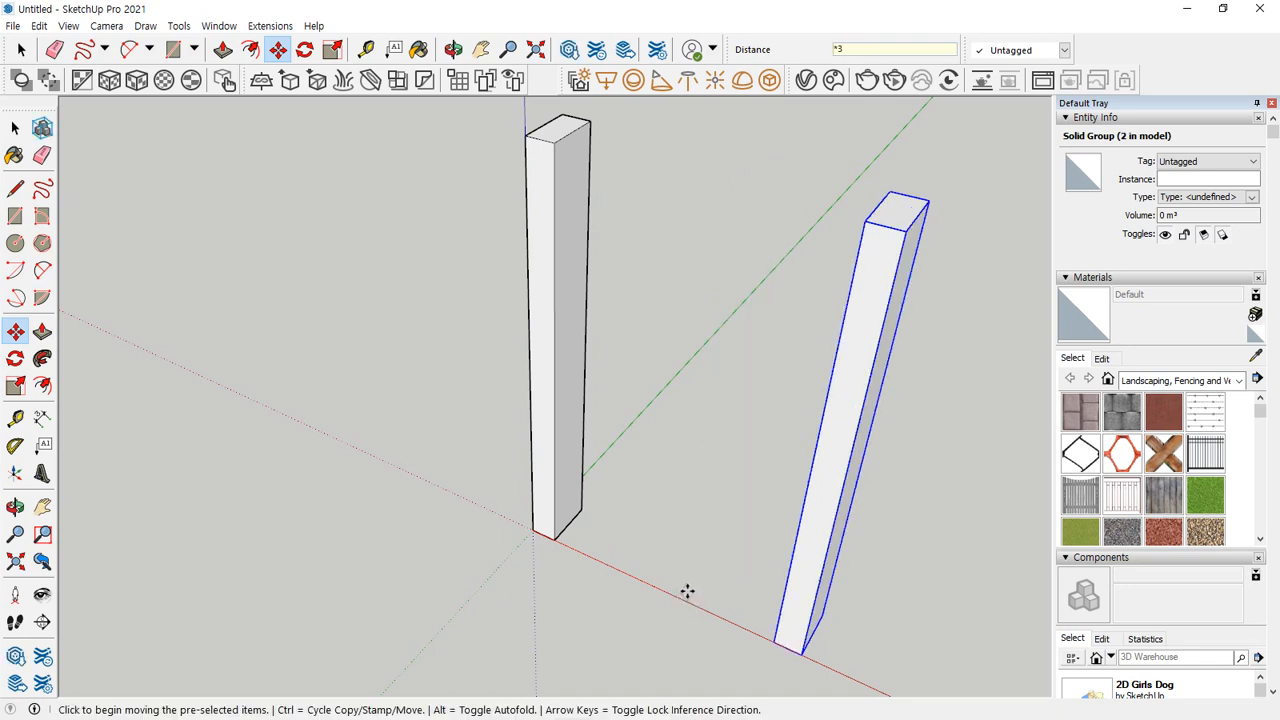
pyautogui.press('Return')
pyautogui.hotkey('shift', 'z')
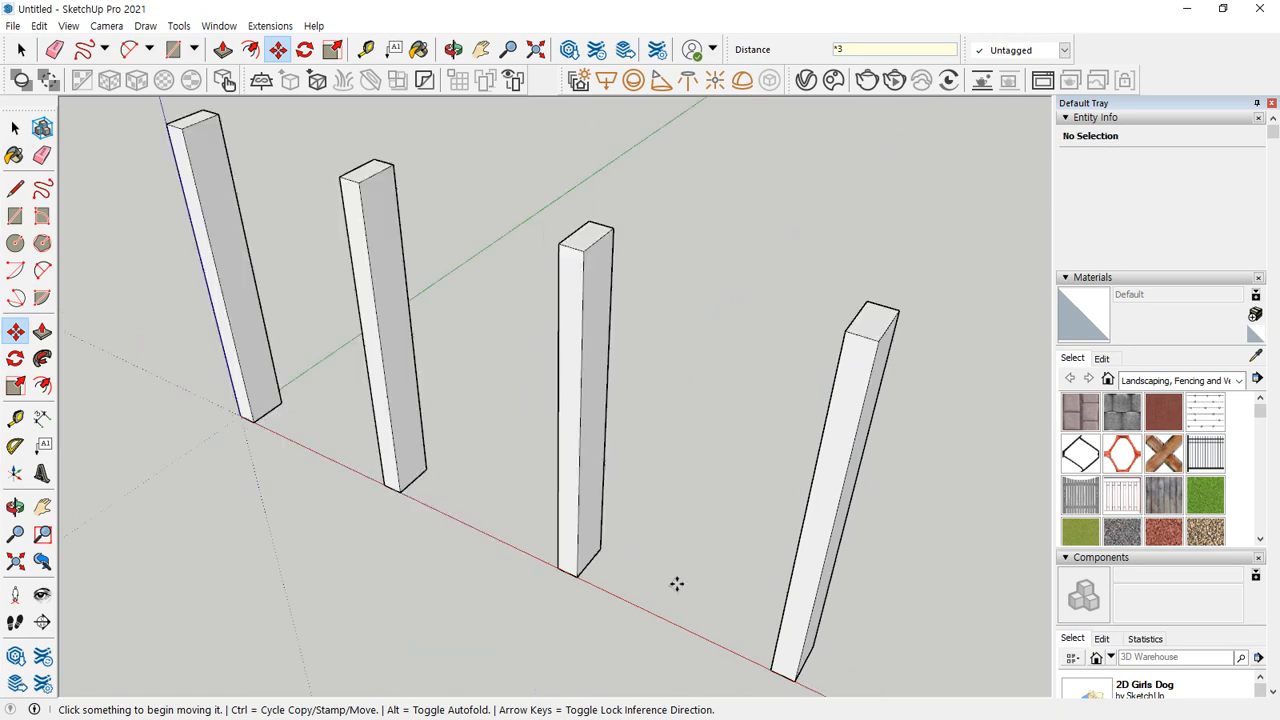
pyautogui.moveTo(531, 549); pyautogui.dragTo(651, 531, button='middle')
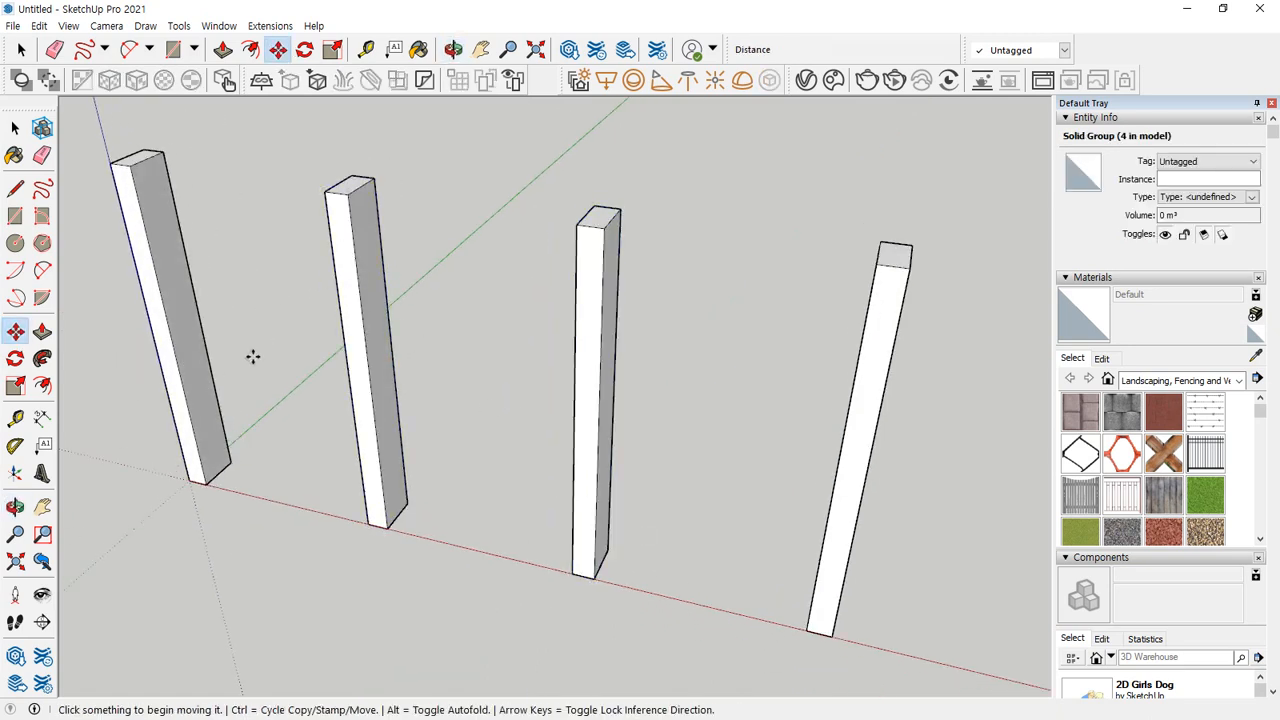
pyautogui.press('q')
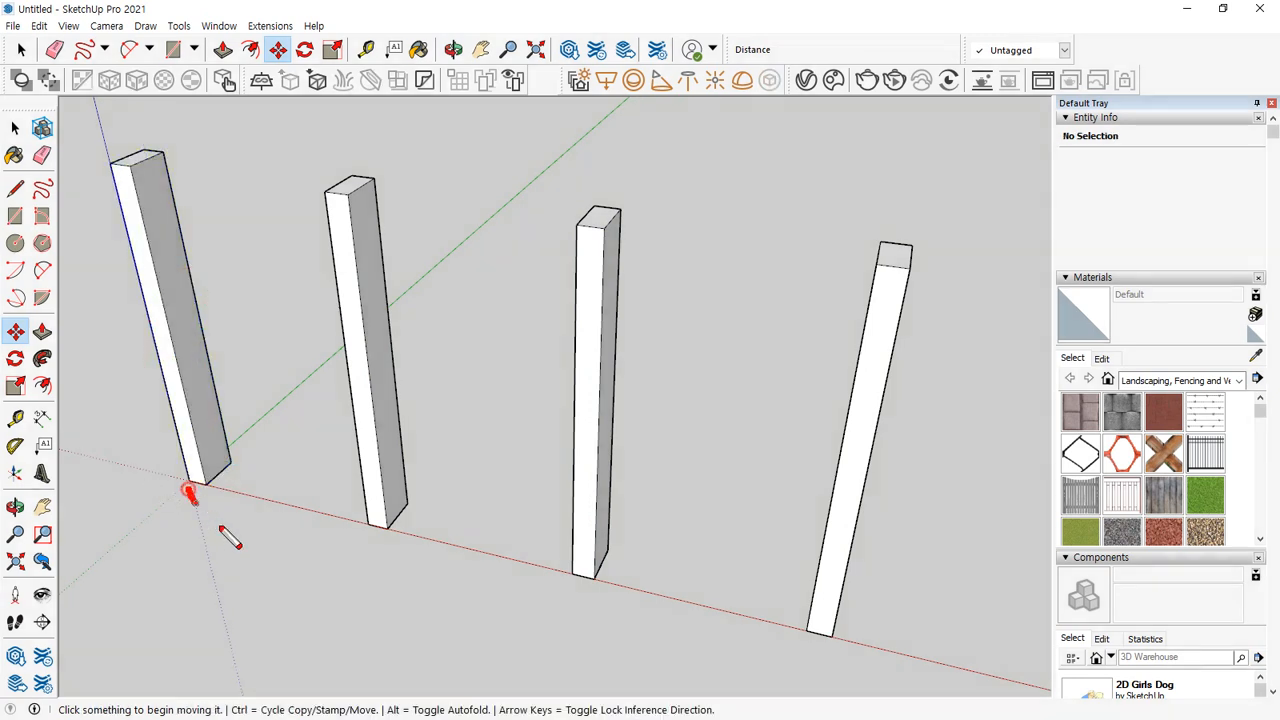
pyautogui.moveTo(189, 489)
pyautogui.mouseDown()
pyautogui.moveTo(323, 523)
pyautogui.moveTo(537, 645)
pyautogui.moveTo(777, 641)
pyautogui.mouseUp()
pyautogui.press('Escape')
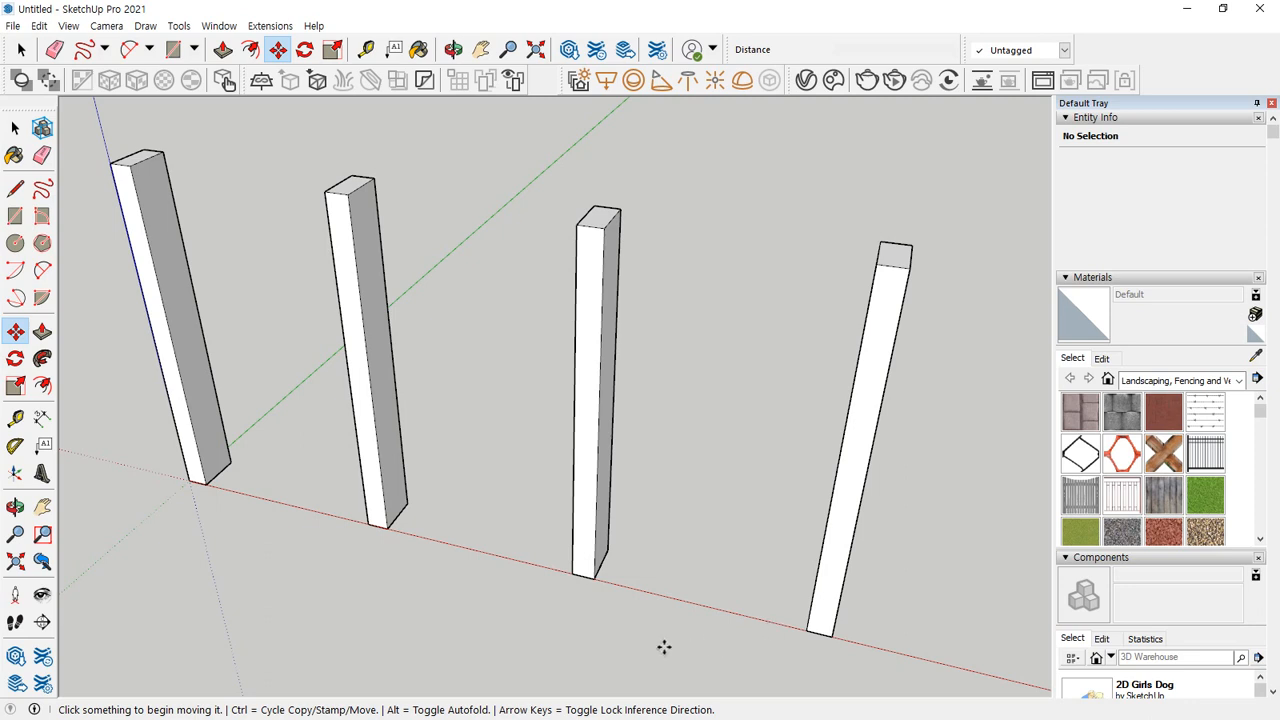
pyautogui.press('ctrl')
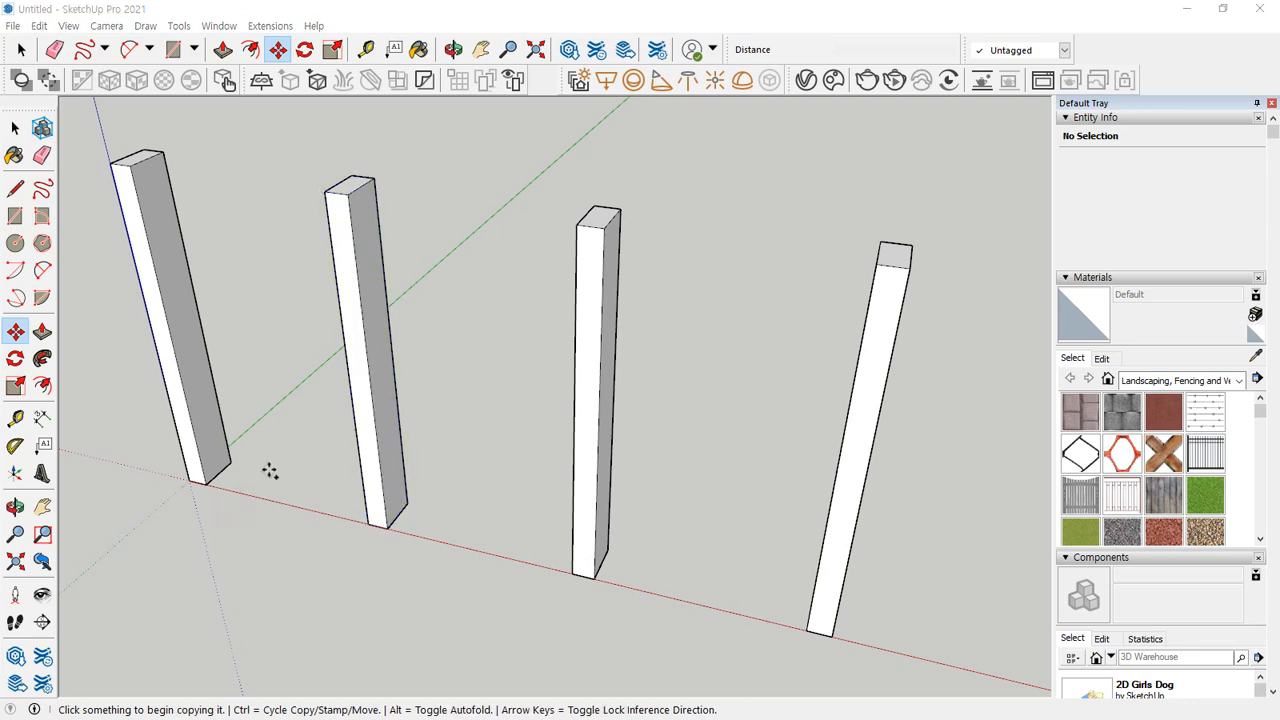
# Step: Draw a 450 × 100 mm rectangle on the ground between the bases of the first two posts
pyautogui.scroll(1, 270, 469)
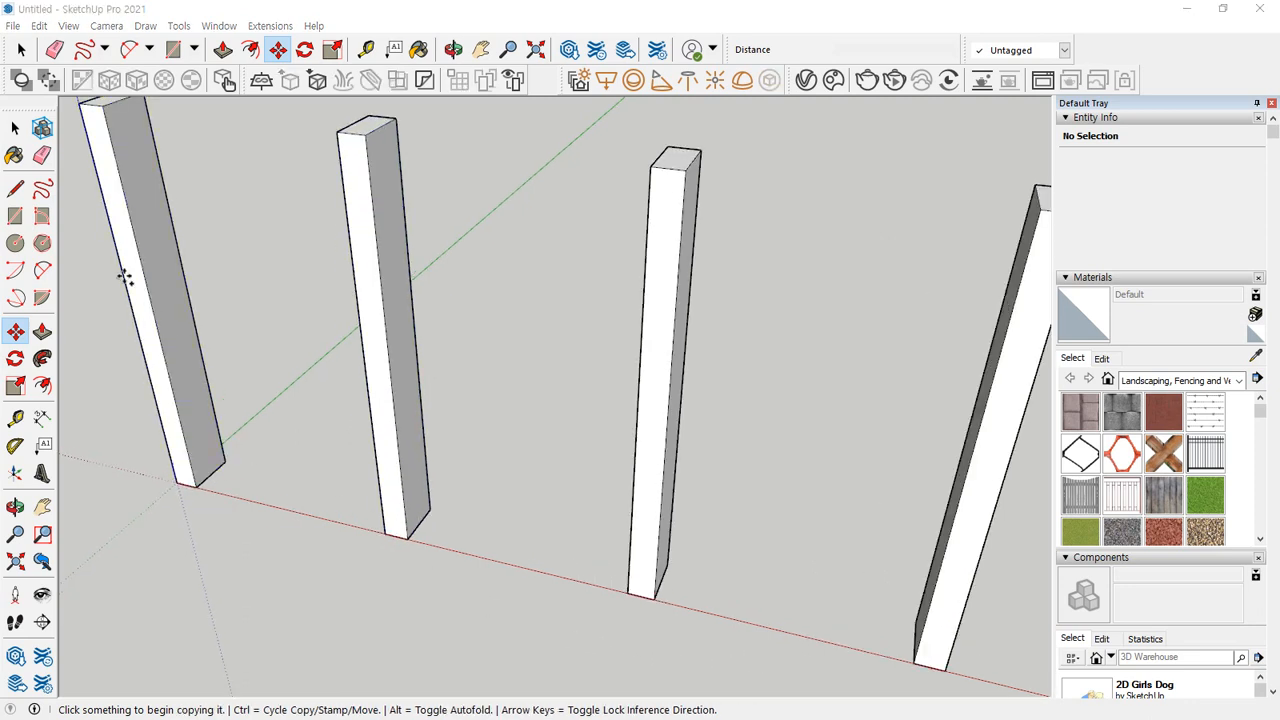
pyautogui.click(15, 216)
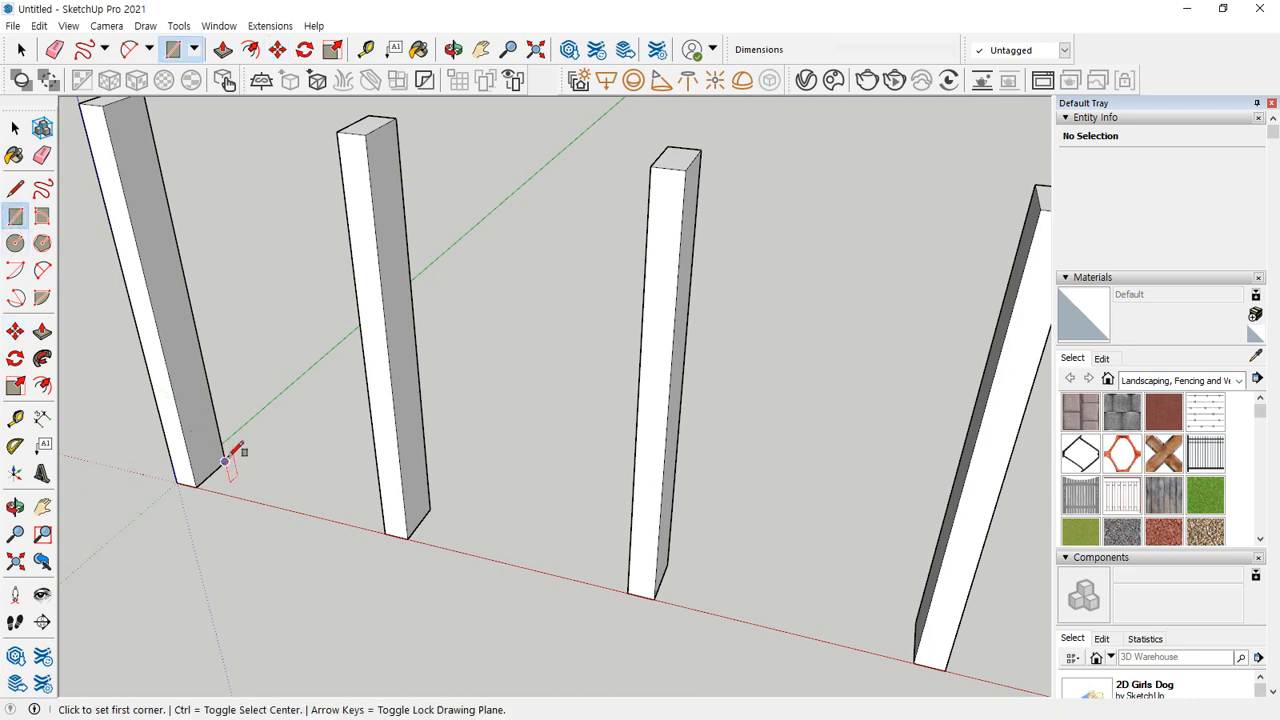
pyautogui.click(225, 462)
pyautogui.click(388, 520)
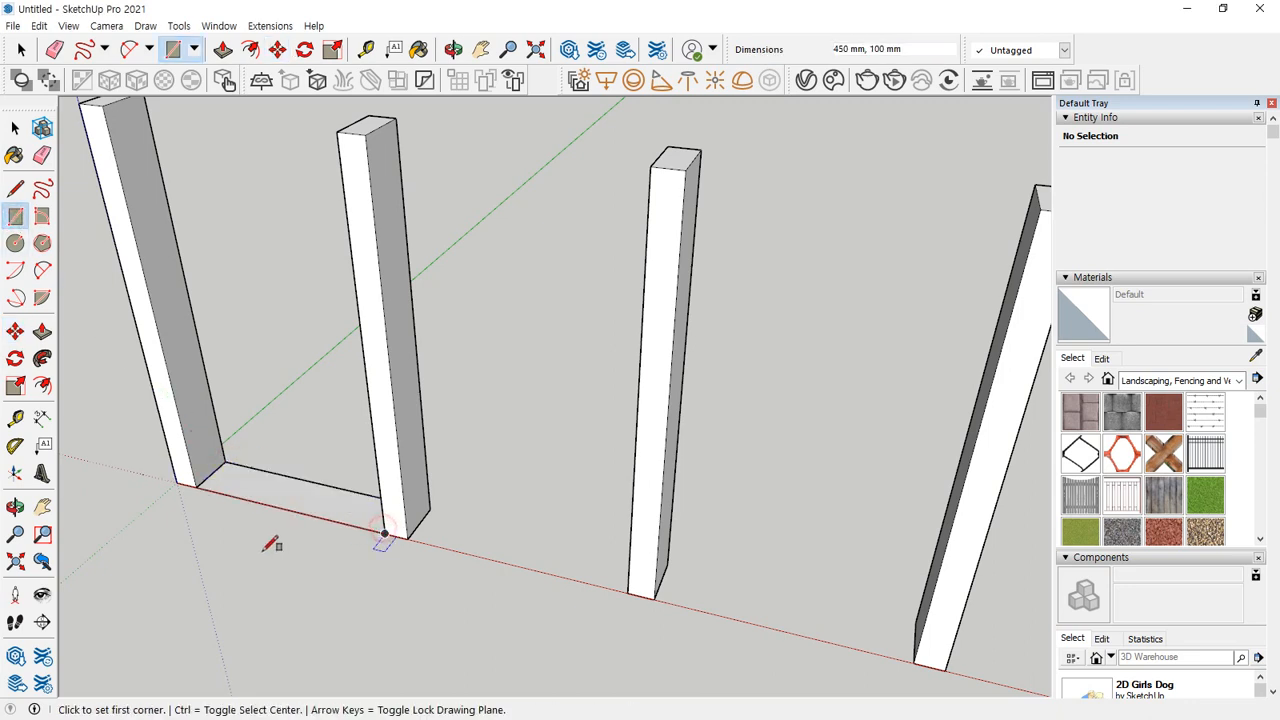
# Step: Push/Pull the rectangle between the first two posts up 50 mm to form a bottom rail
pyautogui.moveTo(274, 537); pyautogui.dragTo(306, 543, button='middle')
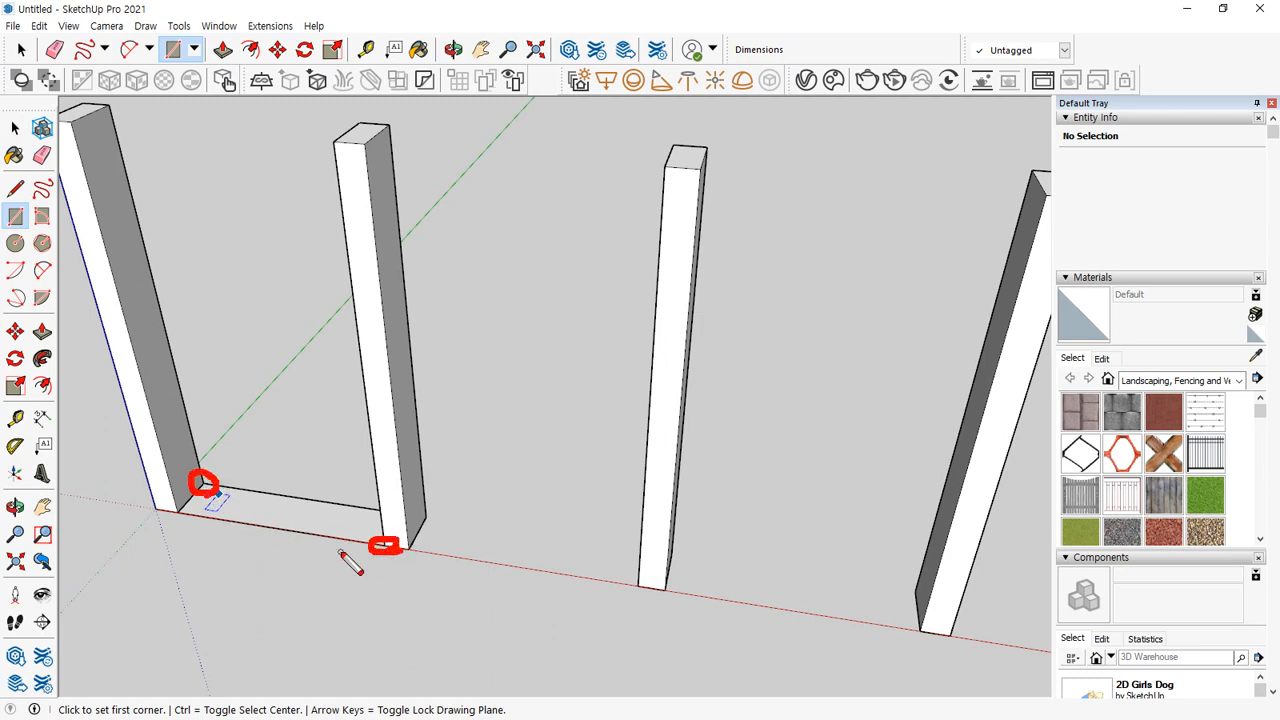
pyautogui.press('p')
pyautogui.click(292, 525)
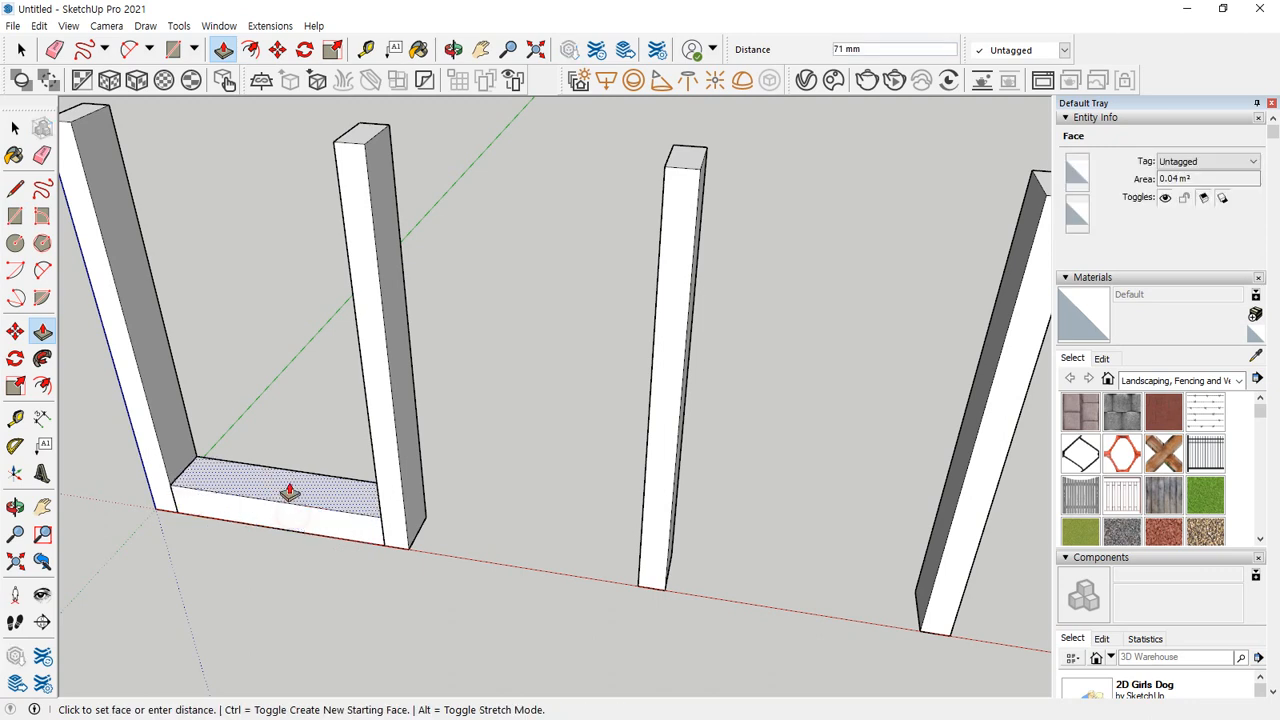
pyautogui.write('50')
pyautogui.press('Return')
pyautogui.moveTo(311, 549); pyautogui.dragTo(183, 466, button='middle')
pyautogui.click(307, 493)
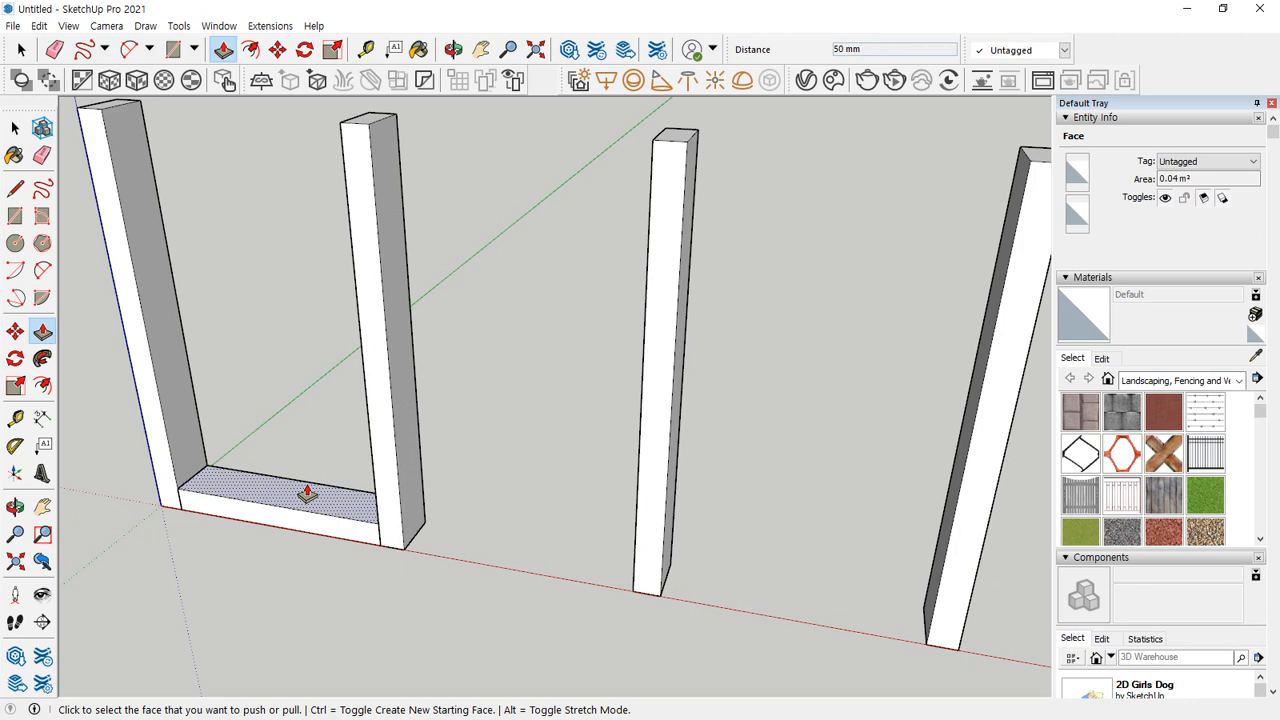
# Step: Select the whole bottom rail between the first two posts and make it a group
pyautogui.press('space')
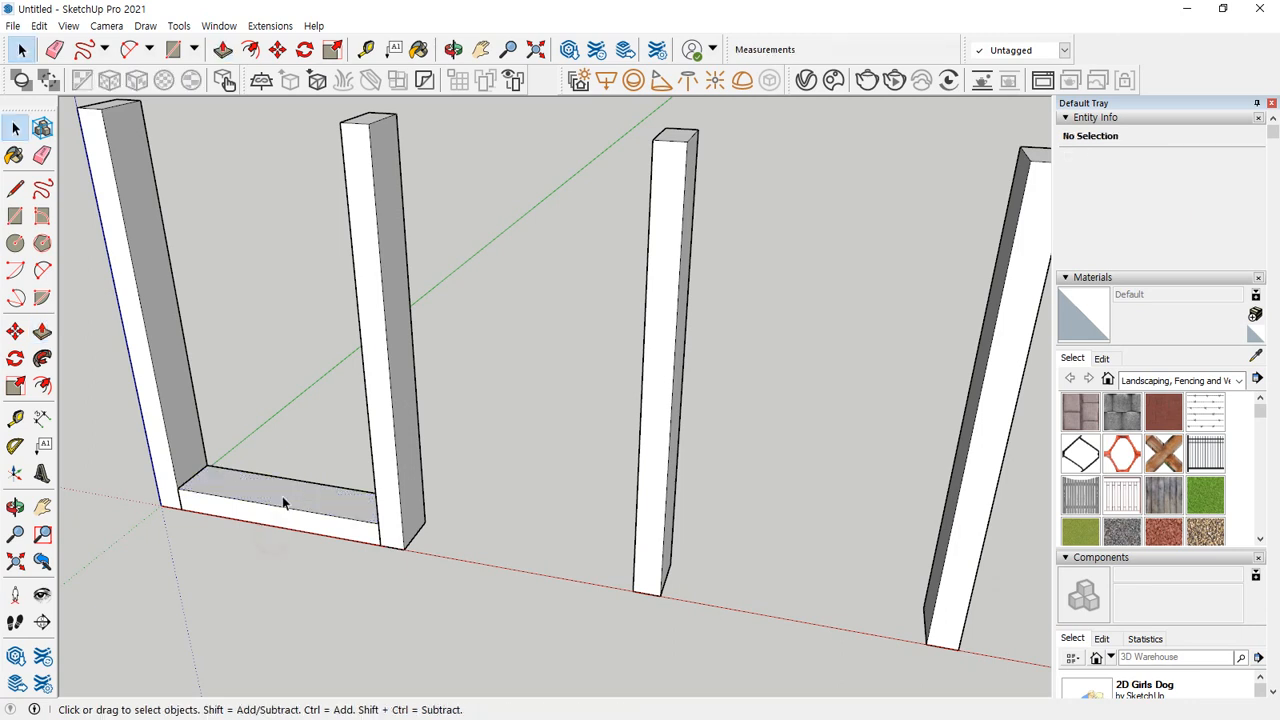
pyautogui.click(283, 500)
pyautogui.tripleClick(283, 500)
pyautogui.rightClick(283, 492)
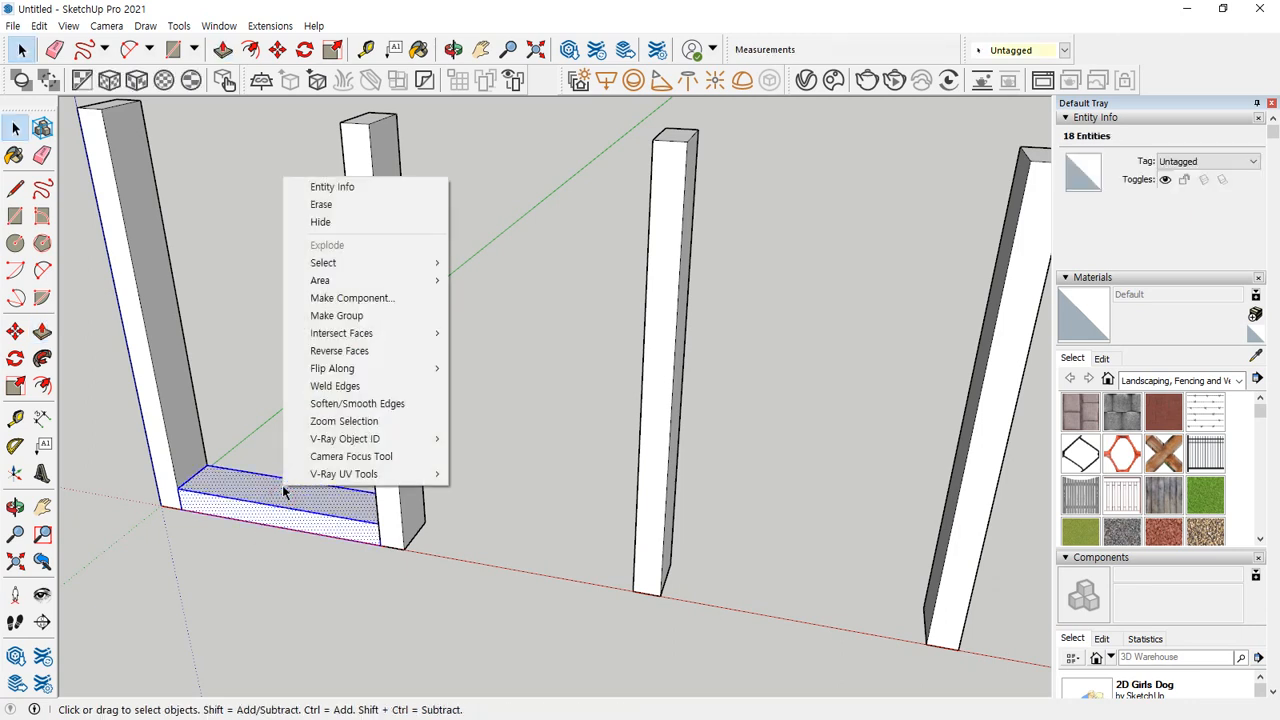
pyautogui.press('g')
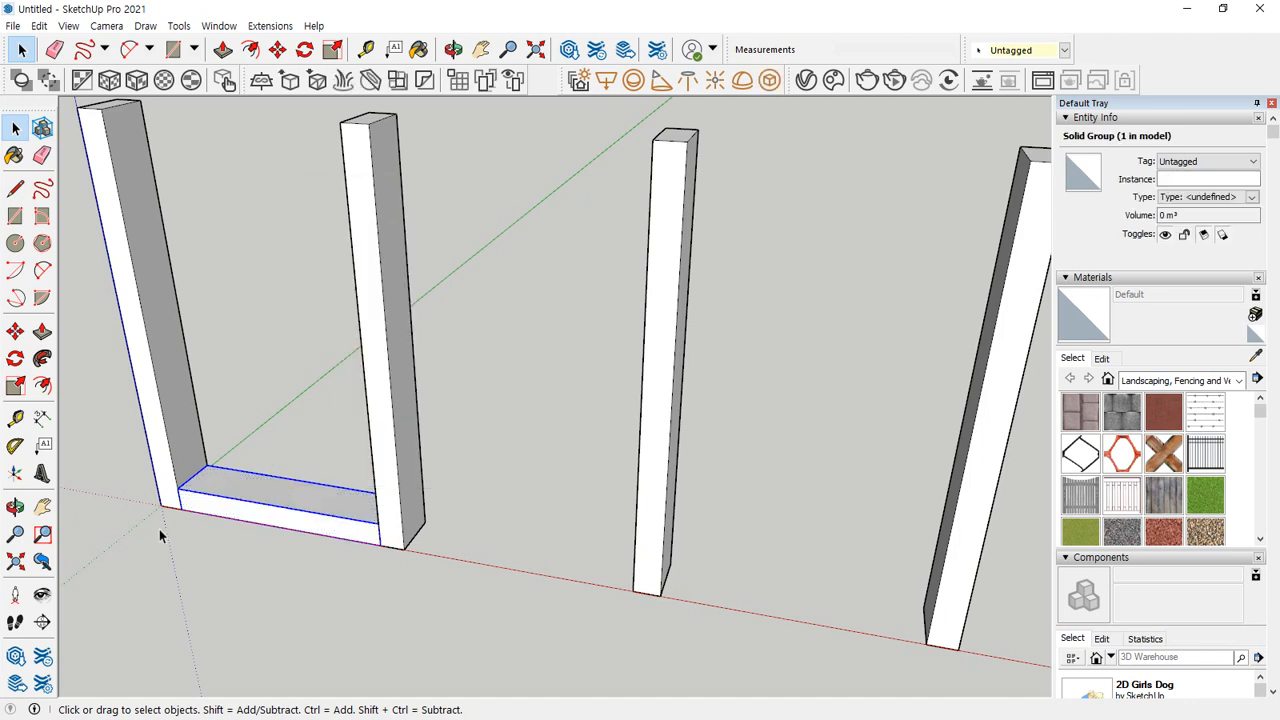
pyautogui.moveTo(283, 388); pyautogui.dragTo(291, 545, button='middle')
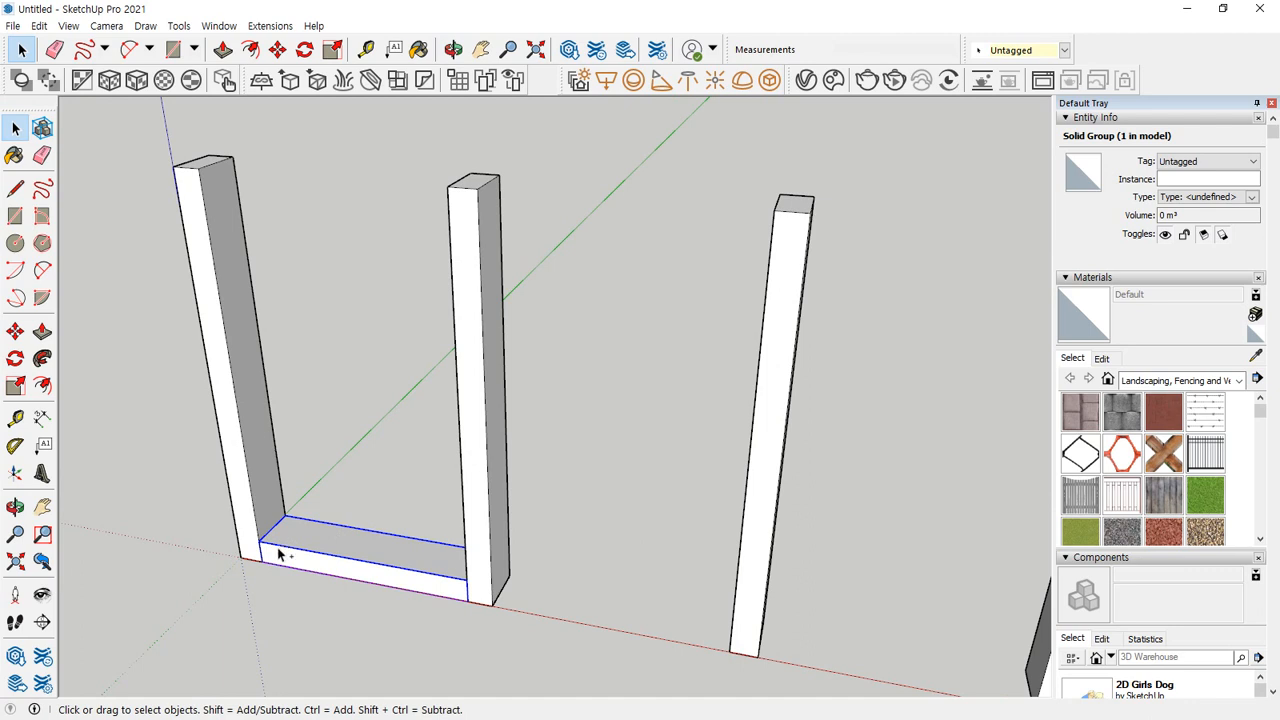
pyautogui.hotkey('ctrl', '2')
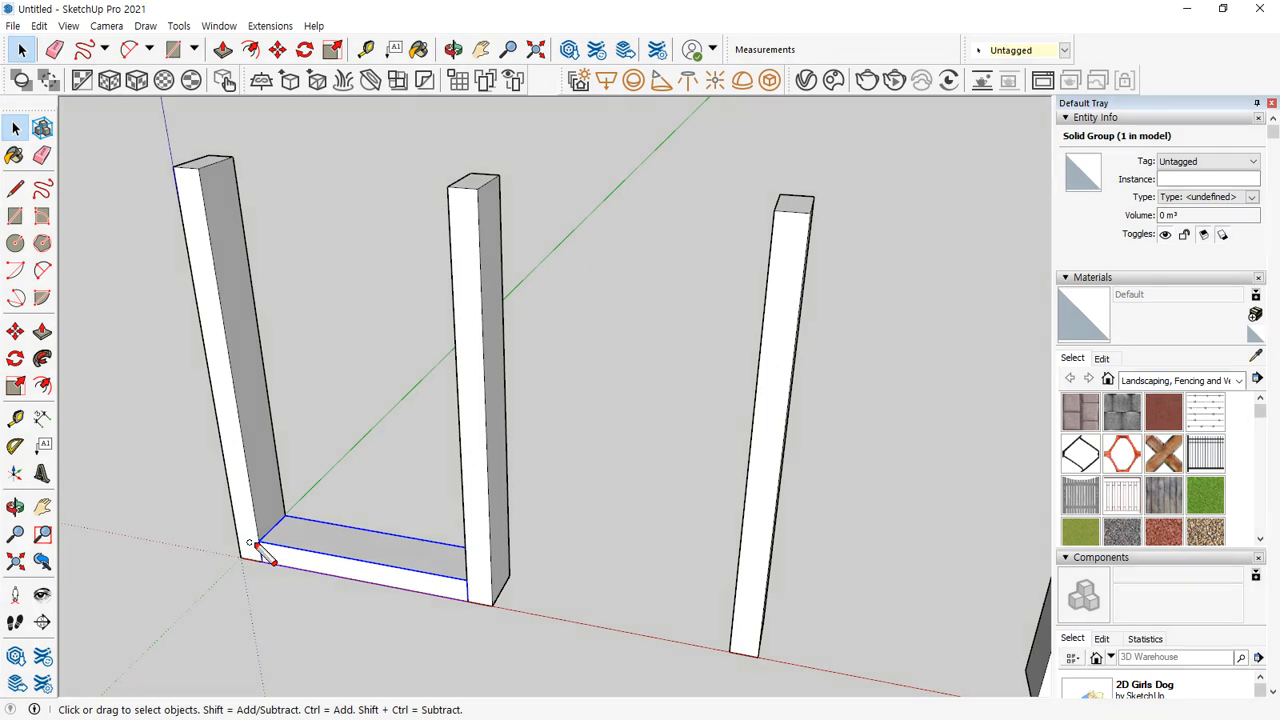
pyautogui.moveTo(270, 551)
pyautogui.mouseDown()
pyautogui.moveTo(257, 533)
pyautogui.moveTo(270, 548)
pyautogui.moveTo(306, 268)
pyautogui.moveTo(214, 172)
pyautogui.moveTo(190, 182)
pyautogui.moveTo(205, 184)
pyautogui.mouseUp()
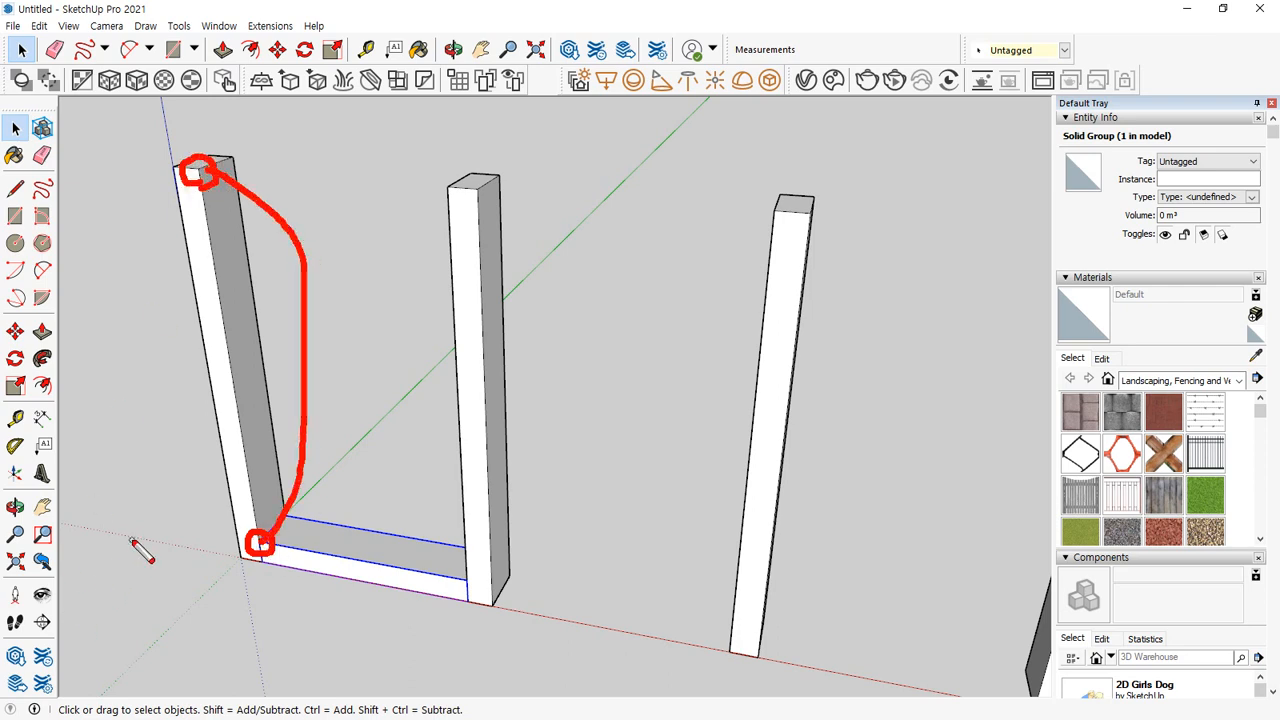
pyautogui.press('Escape')
# Step: Copy the bottom rail from its upper corner to the first post's top corner and divide the distance by 2 to add a middle rail
pyautogui.press('m')
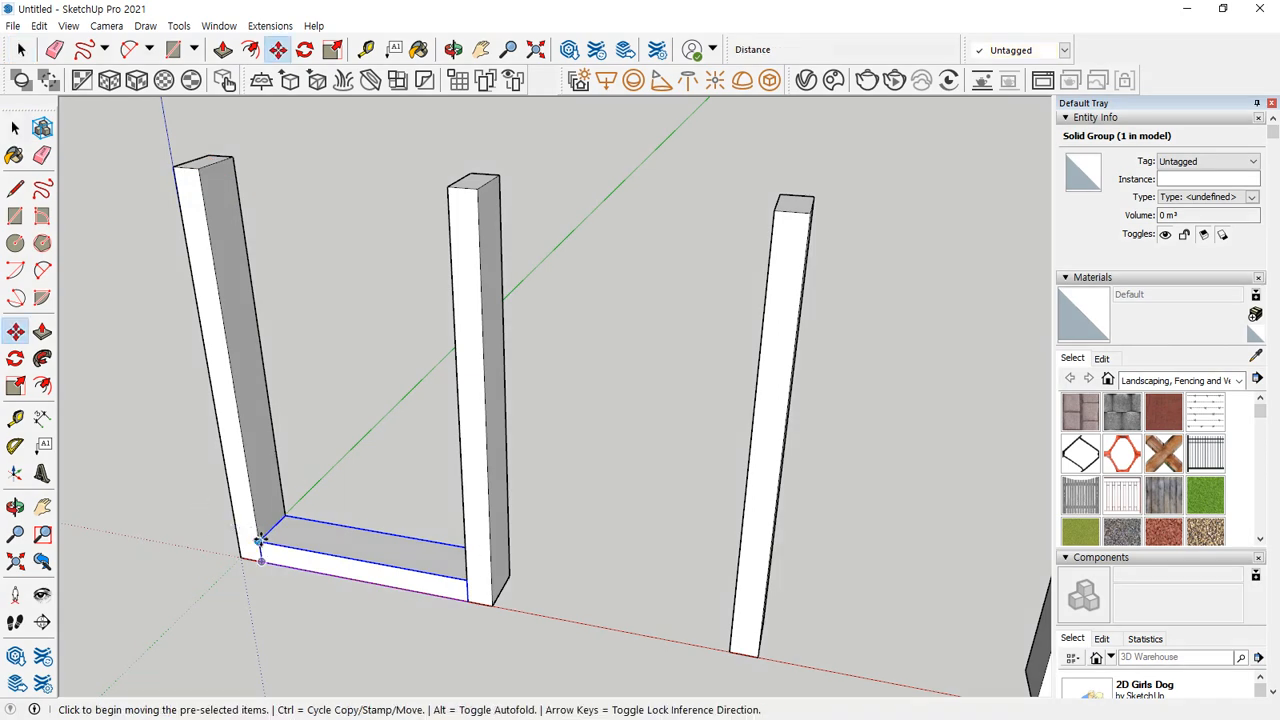
pyautogui.click(259, 541)
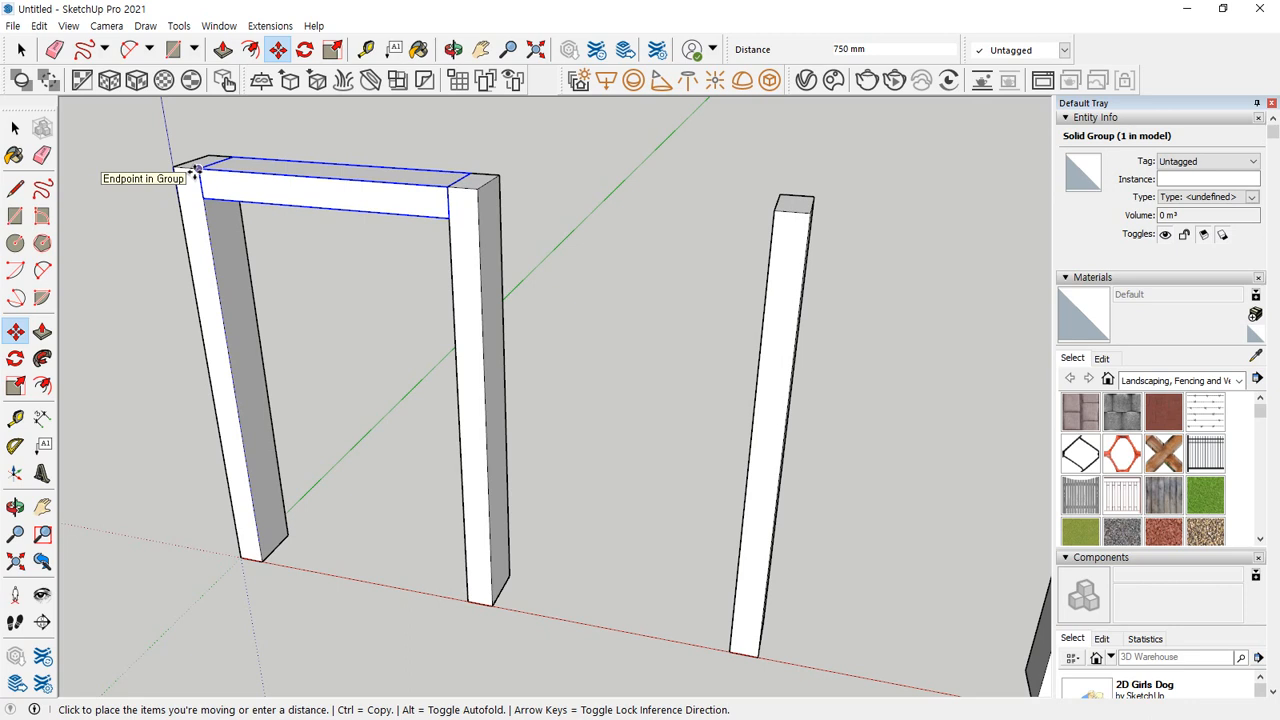
pyautogui.press('ctrl')
pyautogui.click(262, 518)
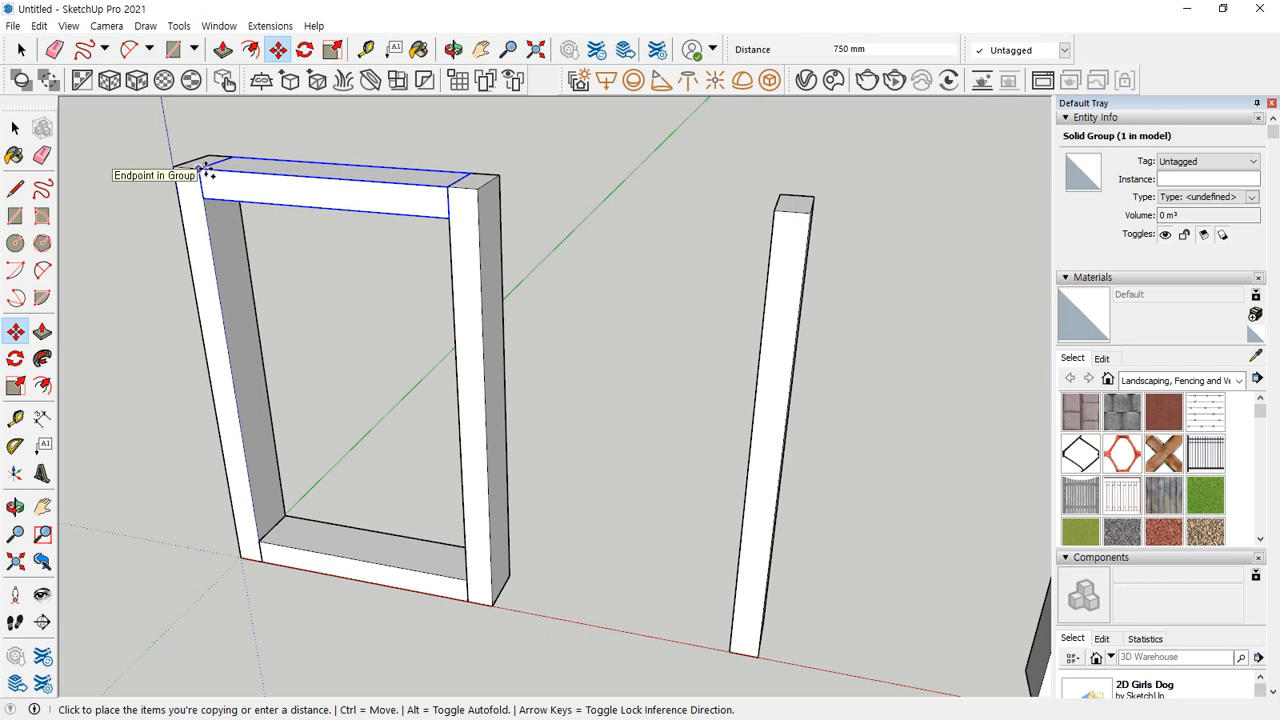
pyautogui.click(206, 170)
pyautogui.write('/2')
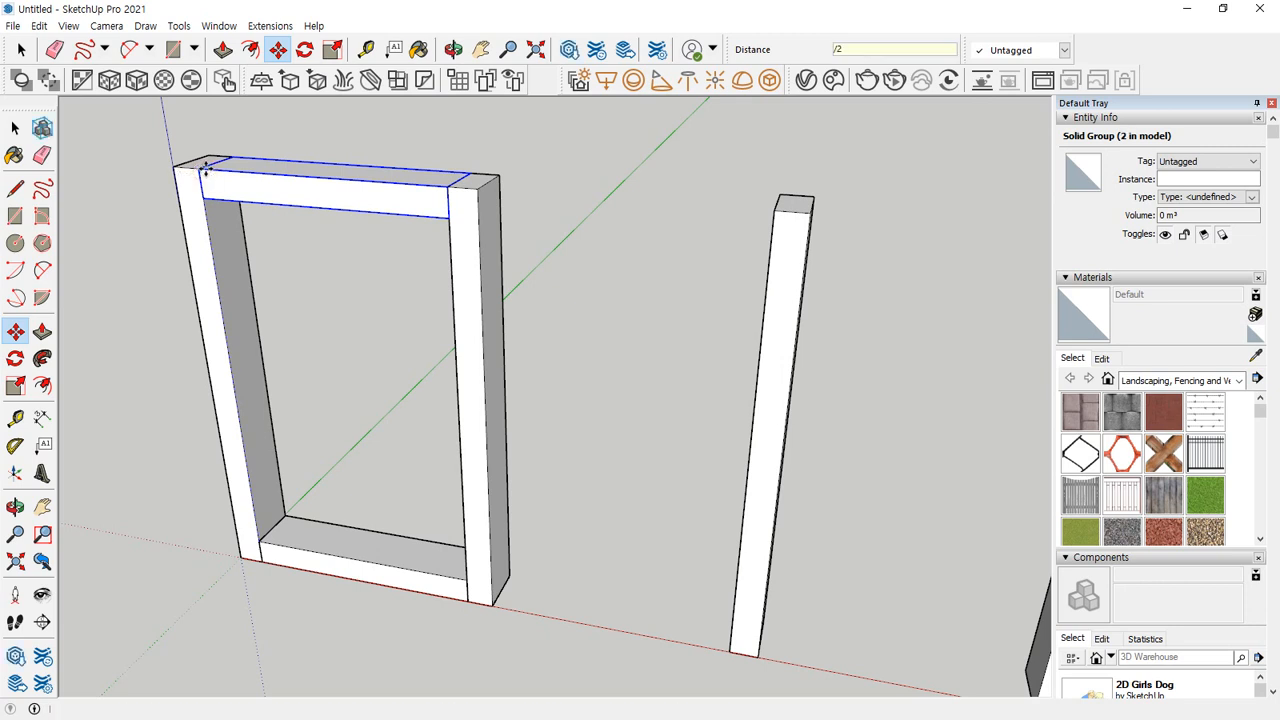
pyautogui.press('Return')
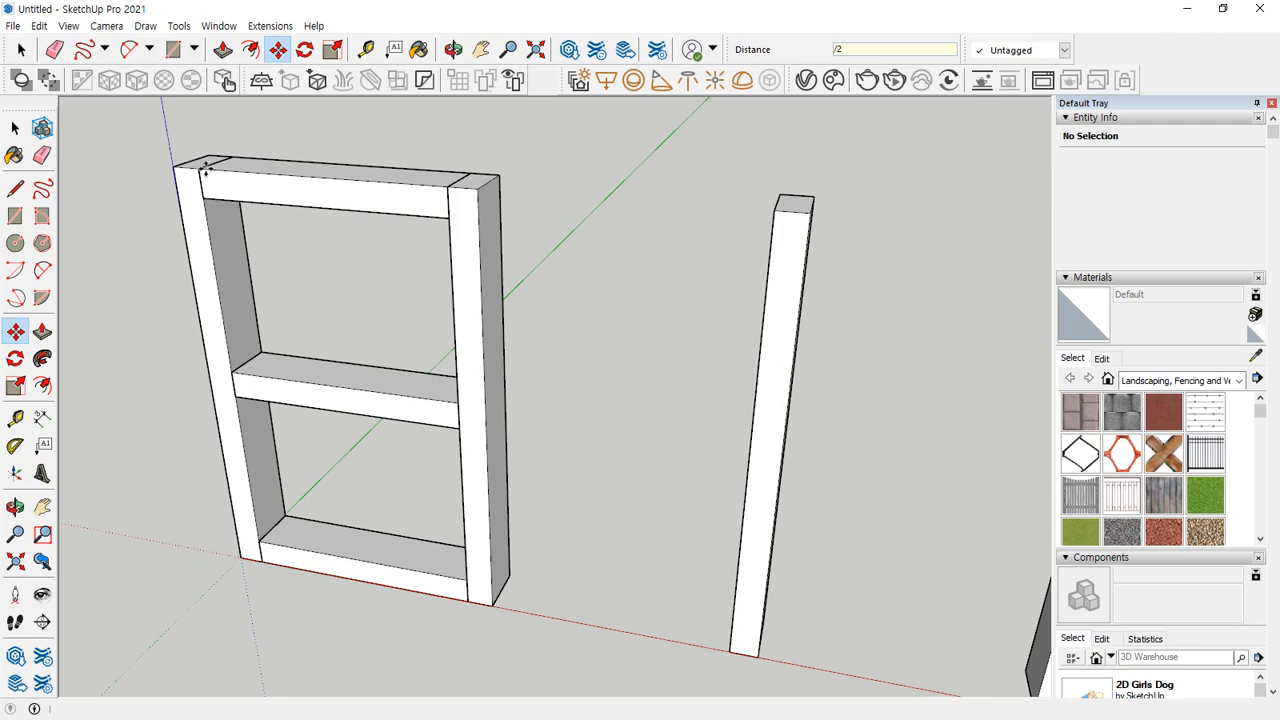
# Step: Select the first bay's three rails, copy them to the second post's base corner, and multiply the copy by 2 to fill the remaining bays
pyautogui.press('space')
pyautogui.scroll(-3, 340, 175)
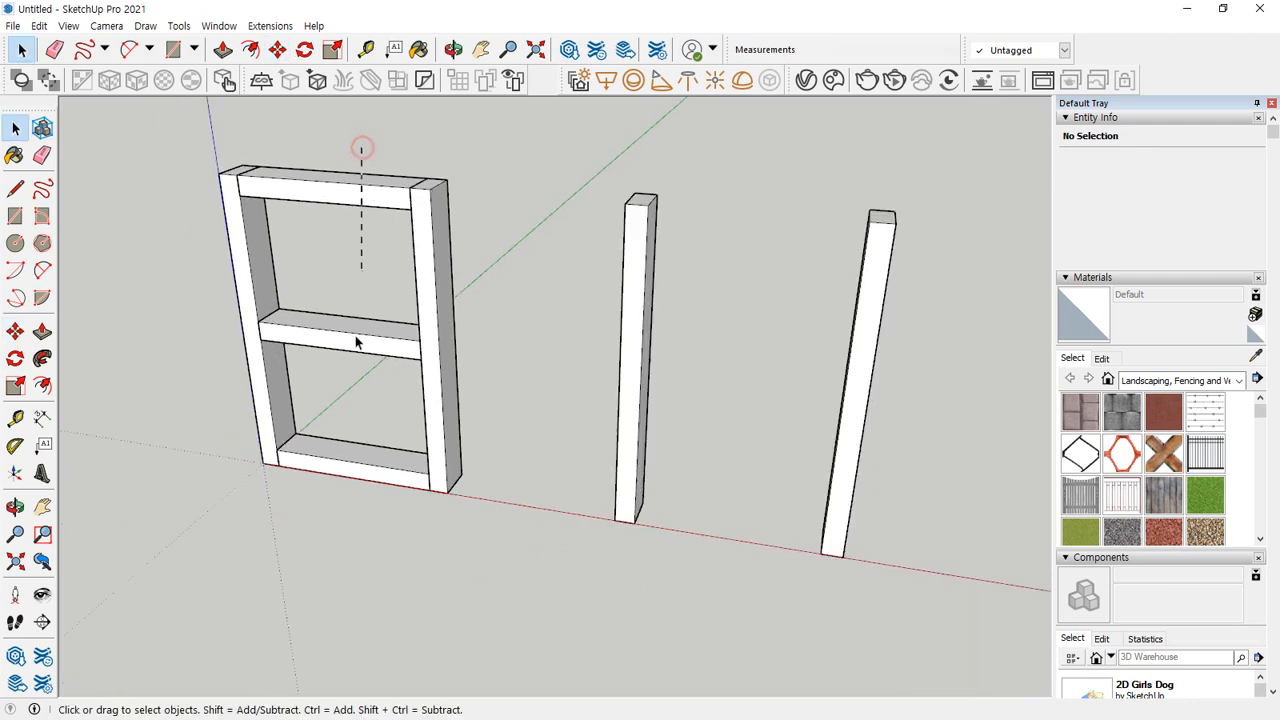
pyautogui.moveTo(356, 342); pyautogui.dragTo(330, 512)
pyautogui.press('m')
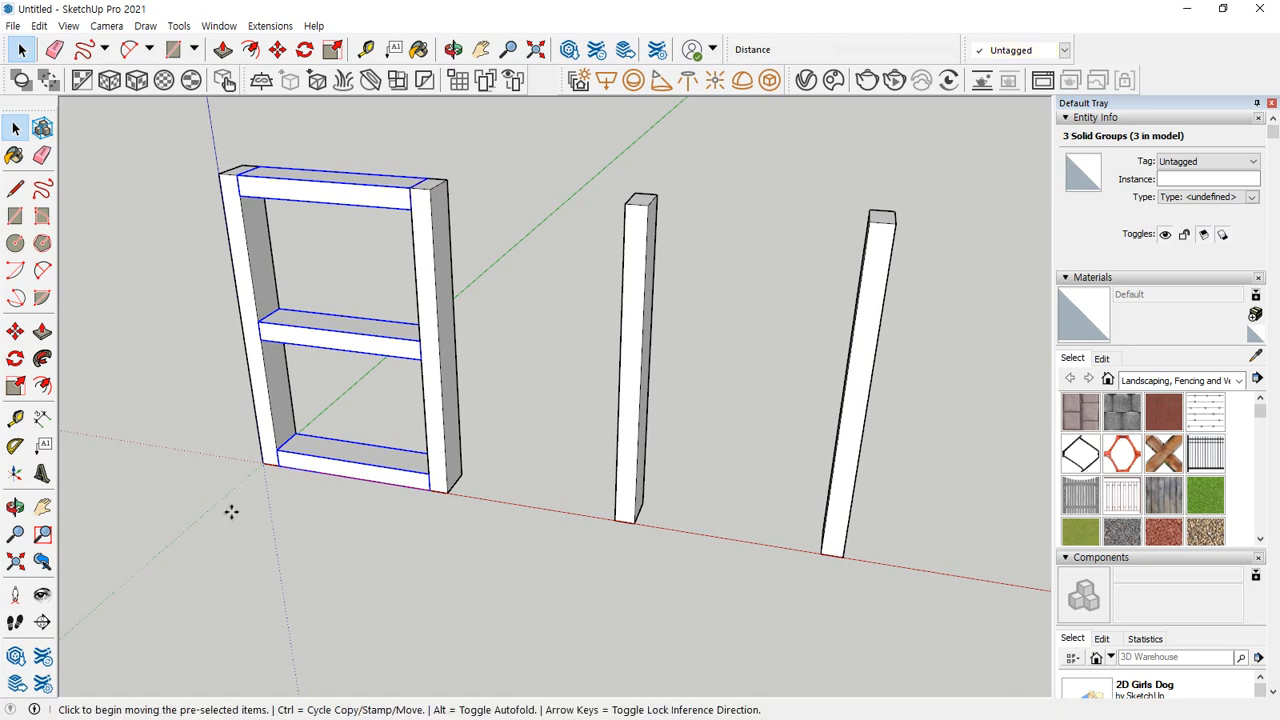
pyautogui.press('ctrl')
pyautogui.click(274, 466)
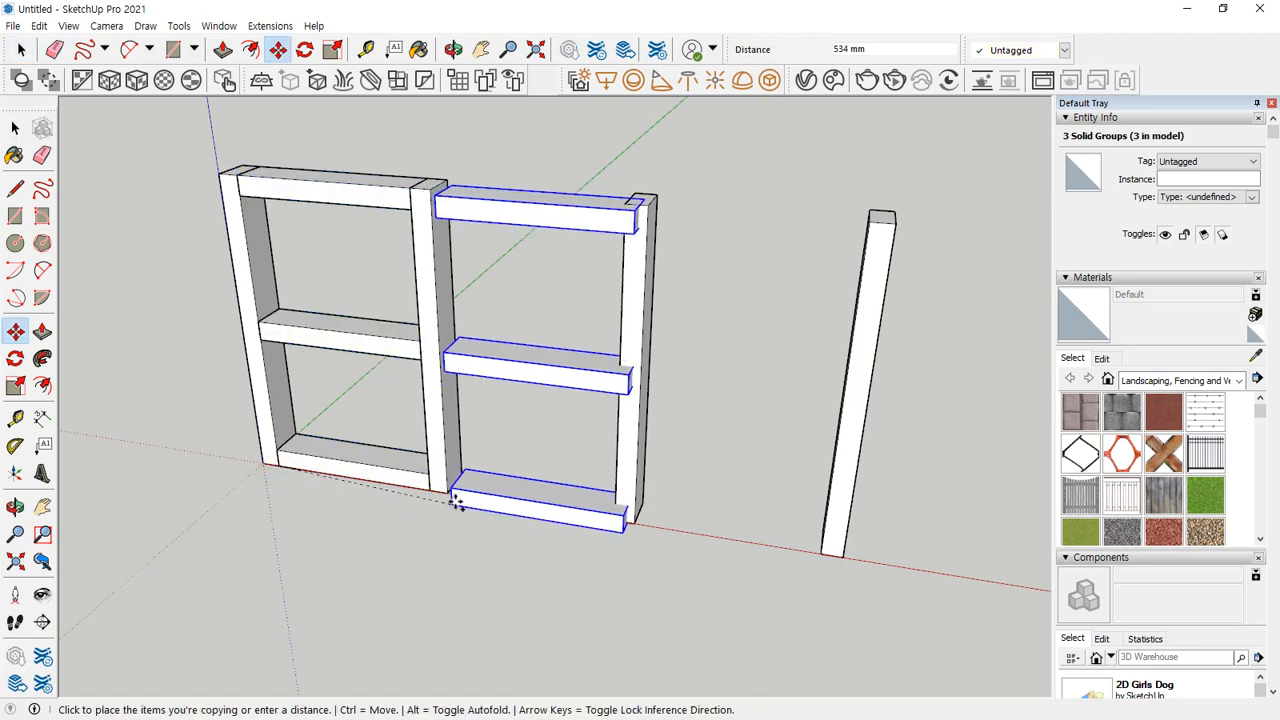
pyautogui.click(450, 481)
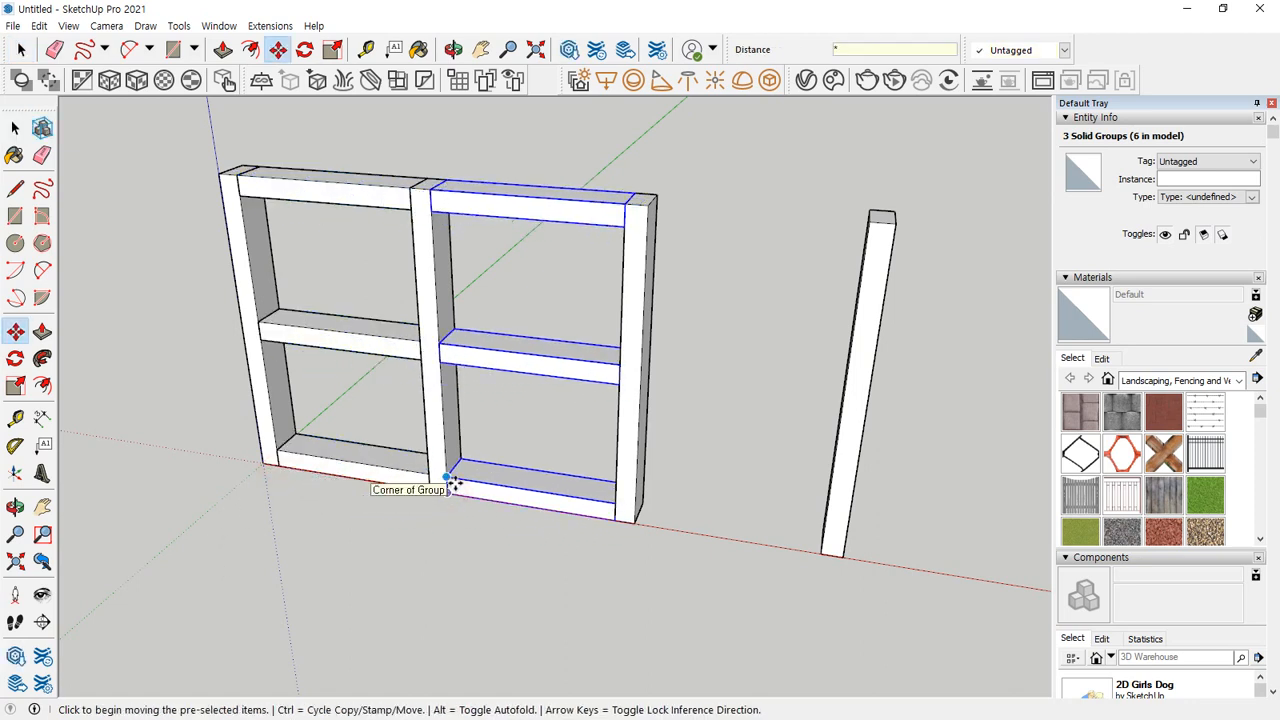
pyautogui.write('*2')
pyautogui.press('Return')
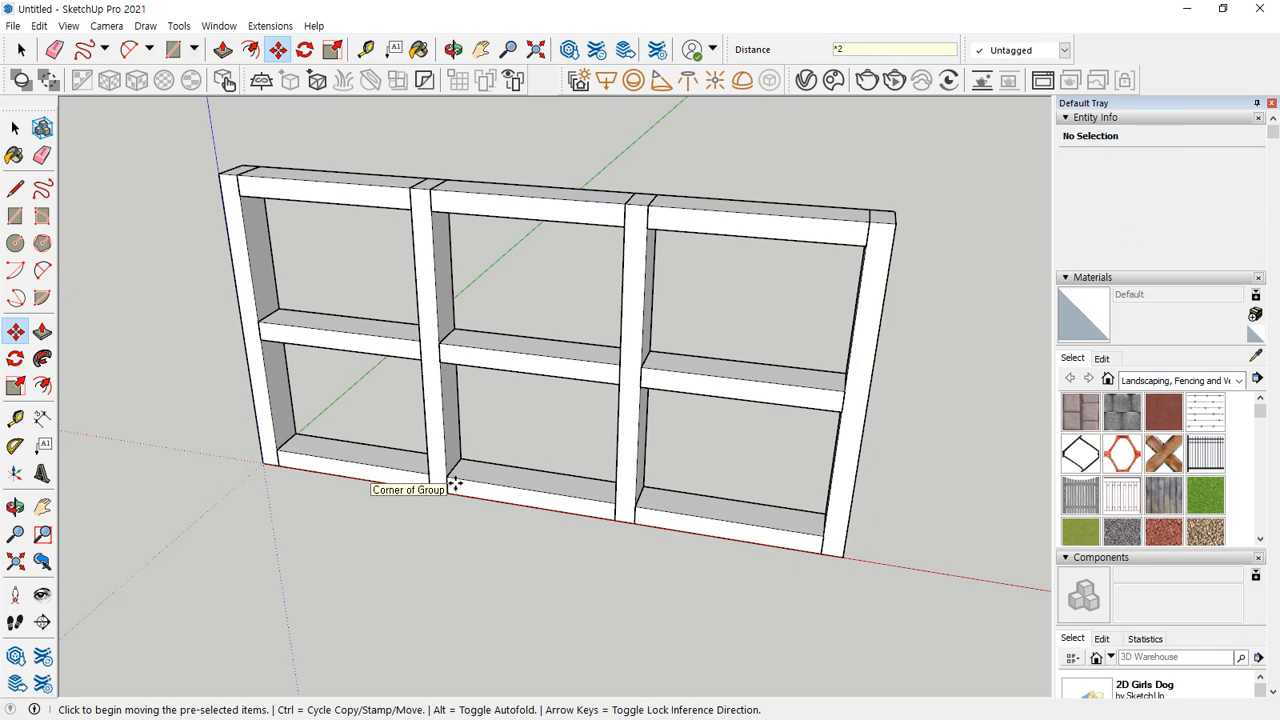
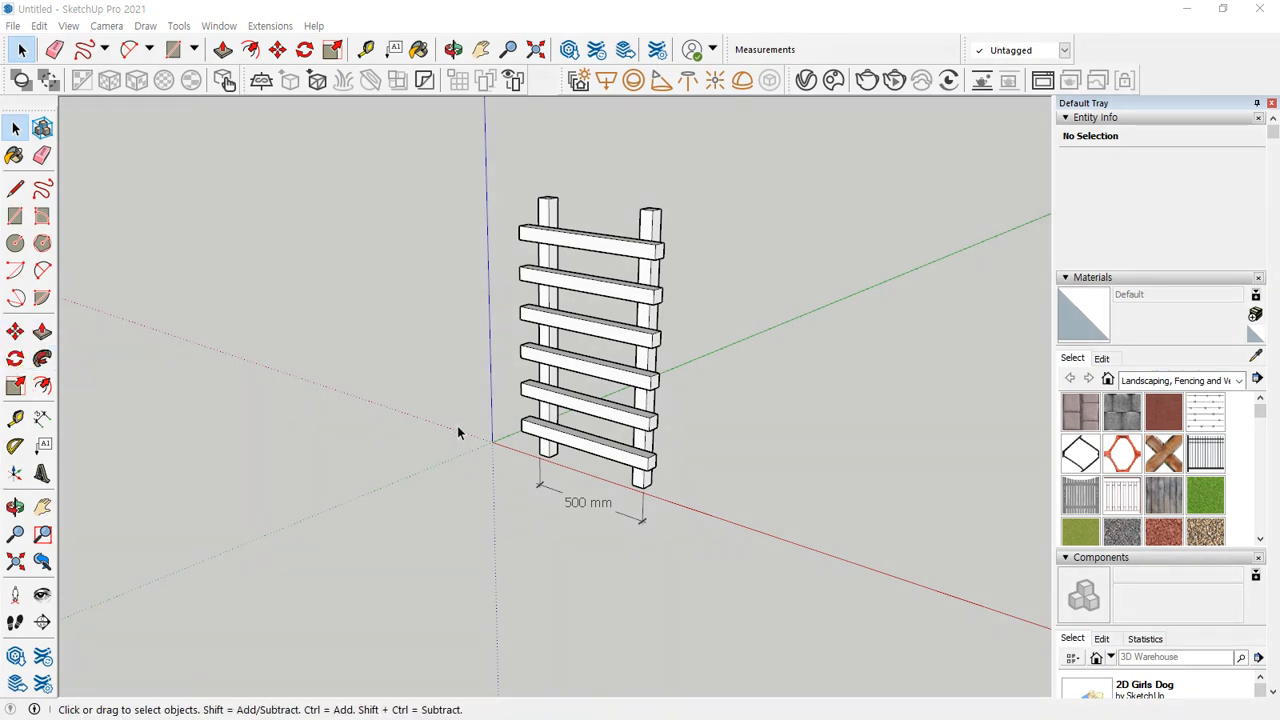
# Step: Undo the ladder model's rungs and second upright until only a single vertical post remains
pyautogui.click(595, 450)
pyautogui.scroll(2, 655, 495)
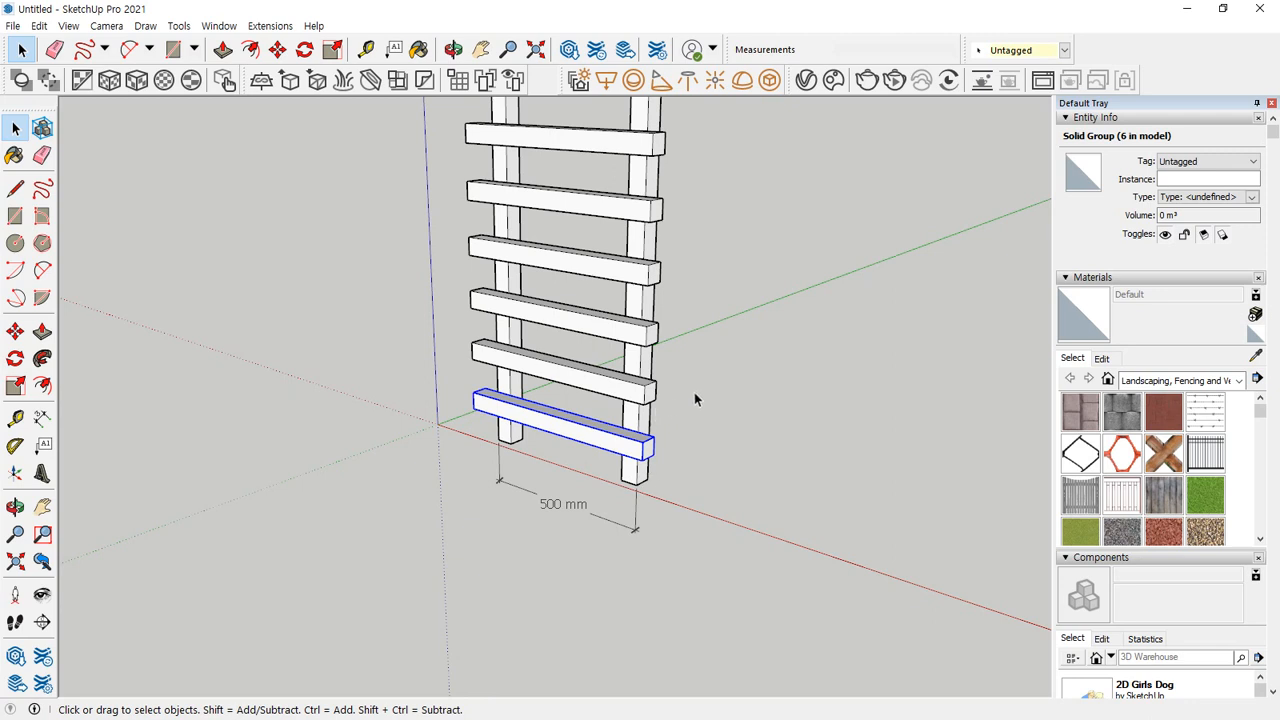
pyautogui.scroll(-1, 588, 223)
pyautogui.hotkey('ctrl', 'z')
pyautogui.hotkey('ctrl', 'z')
pyautogui.hotkey('ctrl', 'z')
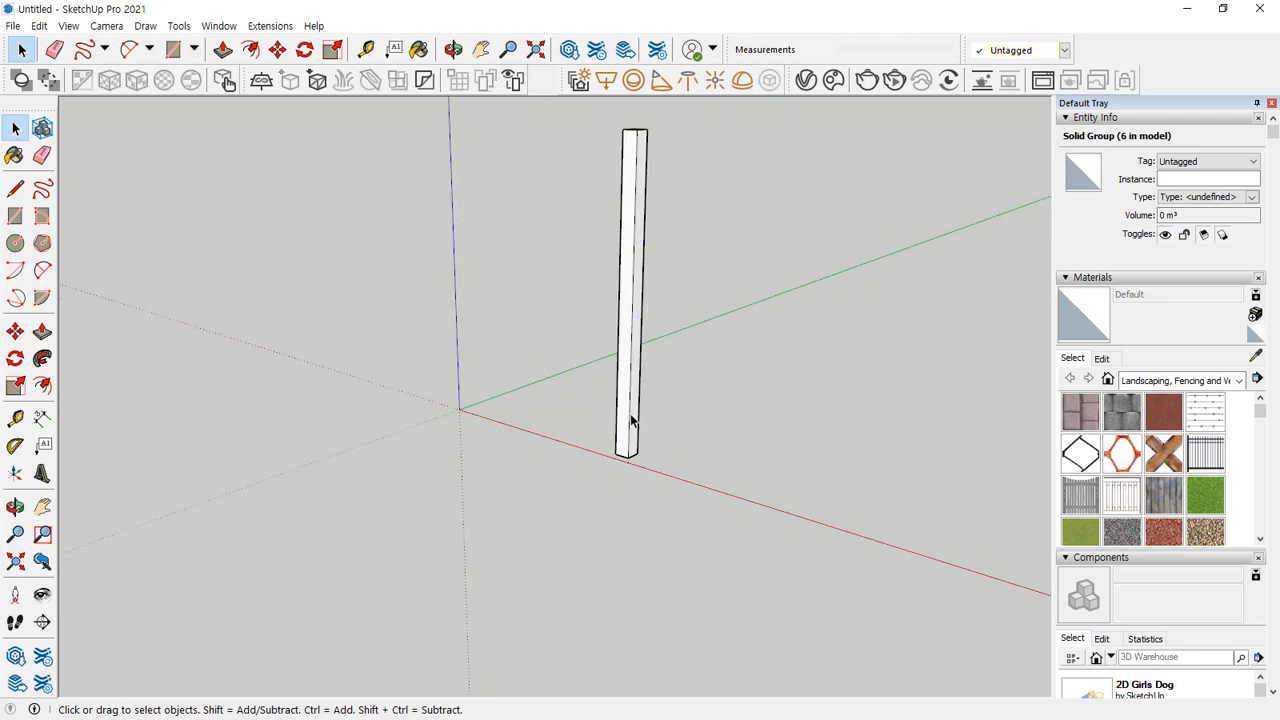
pyautogui.scroll(2, 628, 486)
pyautogui.moveTo(613, 328)
pyautogui.mouseDown()
pyautogui.moveTo(731, 425)
pyautogui.moveTo(710, 437)
pyautogui.moveTo(532, 356)
pyautogui.mouseUp()
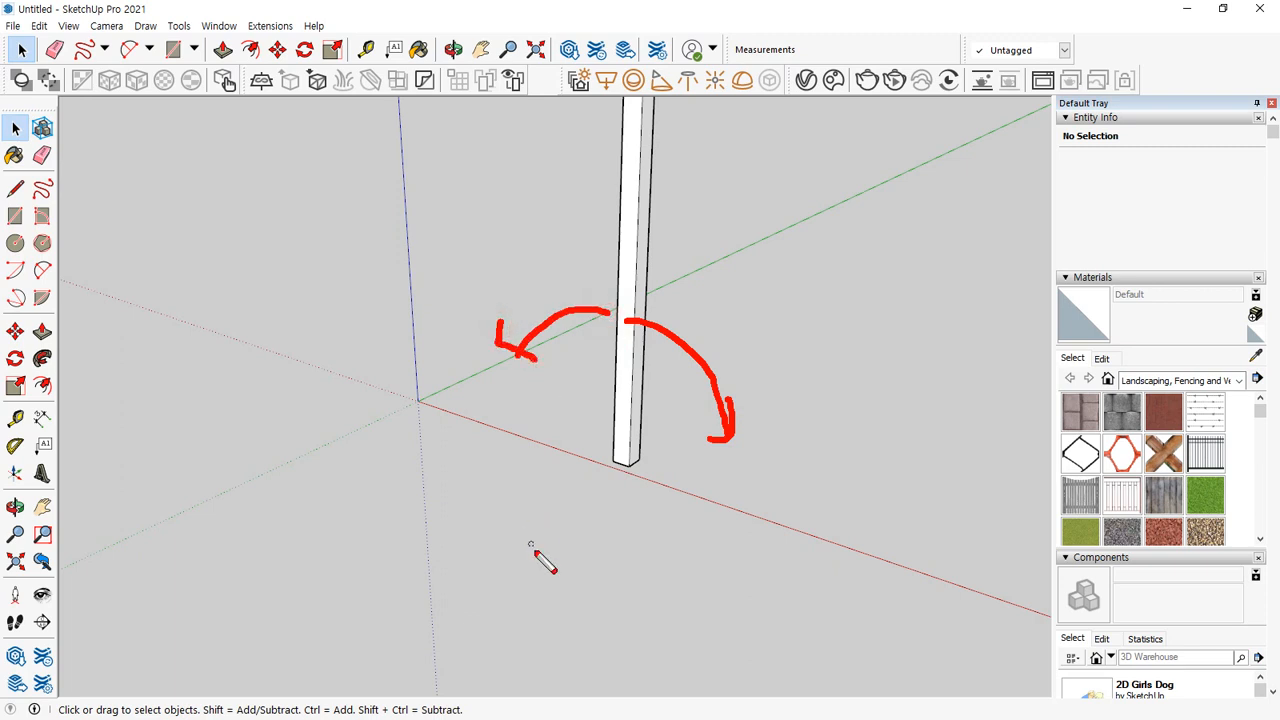
pyautogui.press('e')
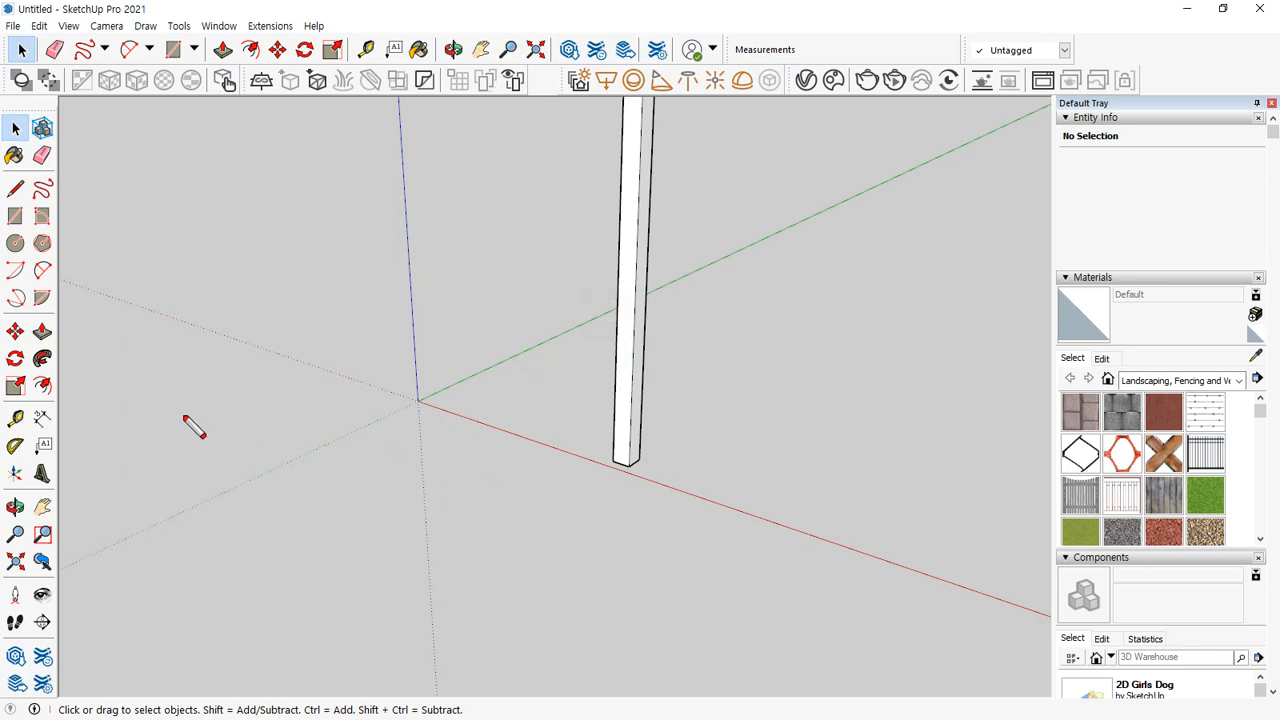
# Step: Start the Rotate tool and lock its protractor in turn to the red, green and blue axes to compare the rotation planes
pyautogui.click(16, 360)
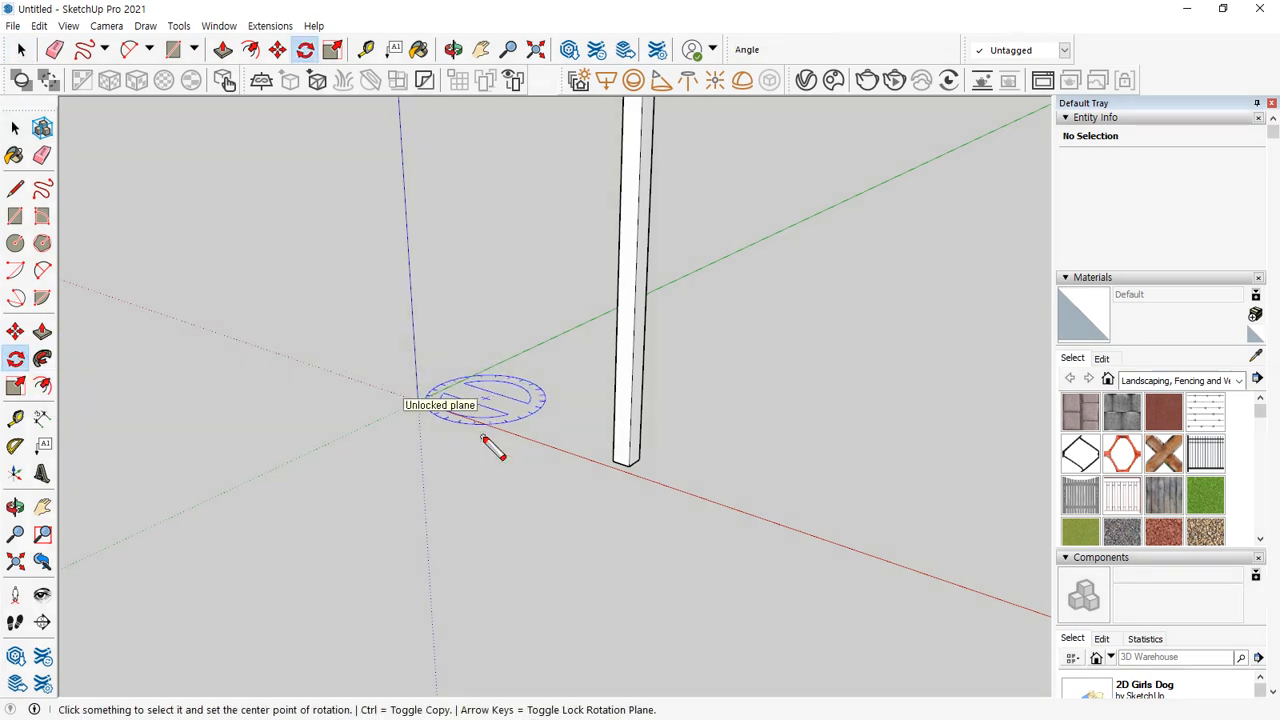
pyautogui.moveTo(481, 443)
pyautogui.mouseDown()
pyautogui.moveTo(418, 420)
pyautogui.moveTo(500, 354)
pyautogui.moveTo(553, 437)
pyautogui.moveTo(489, 449)
pyautogui.moveTo(422, 412)
pyautogui.moveTo(569, 400)
pyautogui.moveTo(523, 452)
pyautogui.mouseUp()
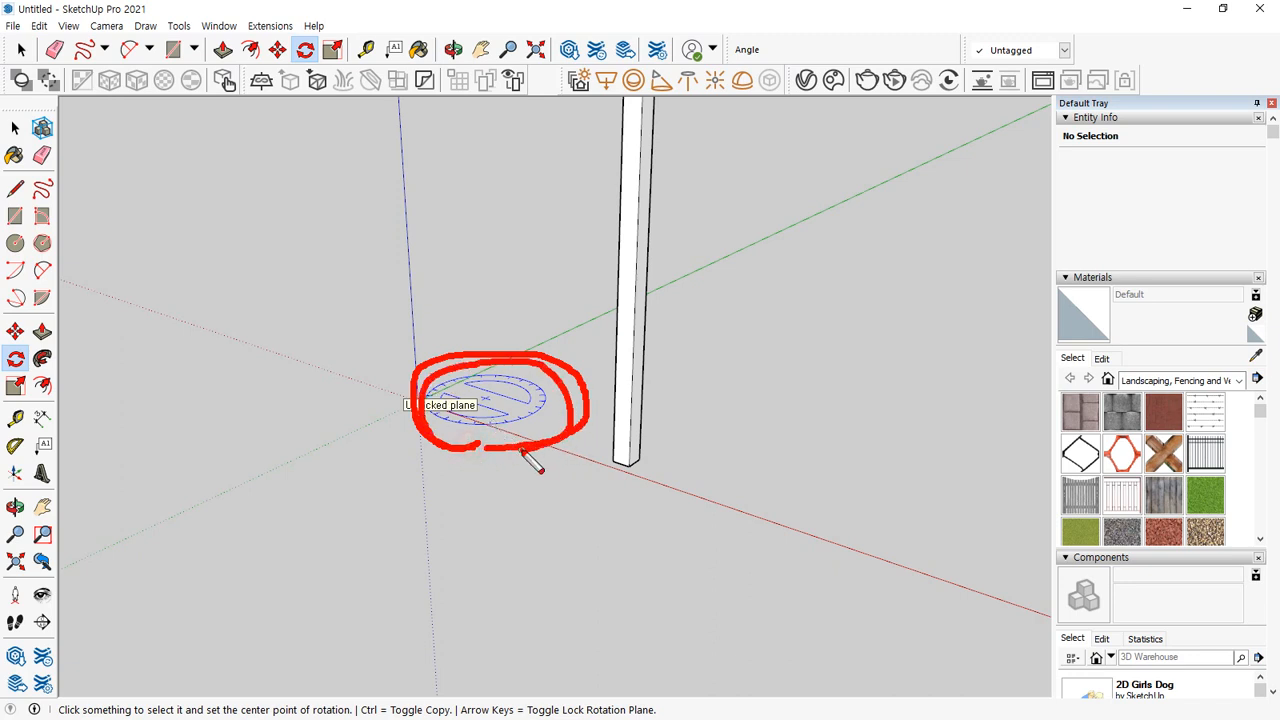
pyautogui.press('Escape')
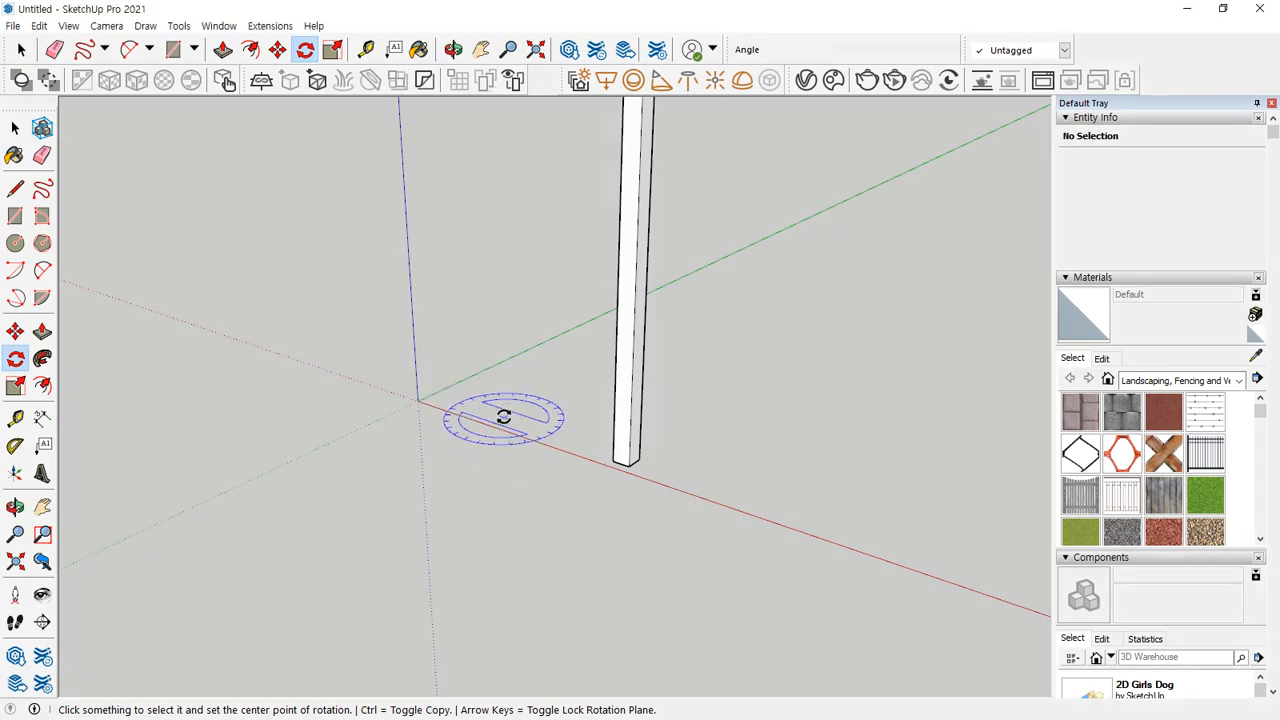
pyautogui.press('Right')
pyautogui.press('Left')
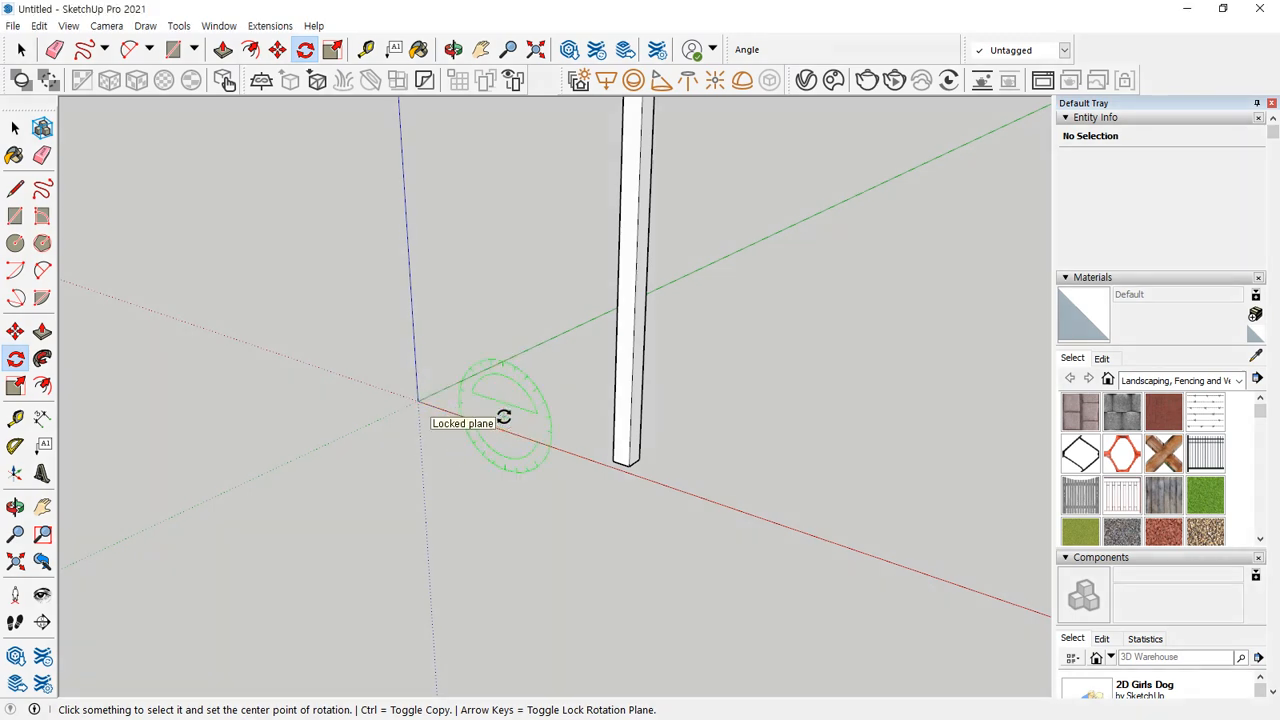
pyautogui.press('Up')
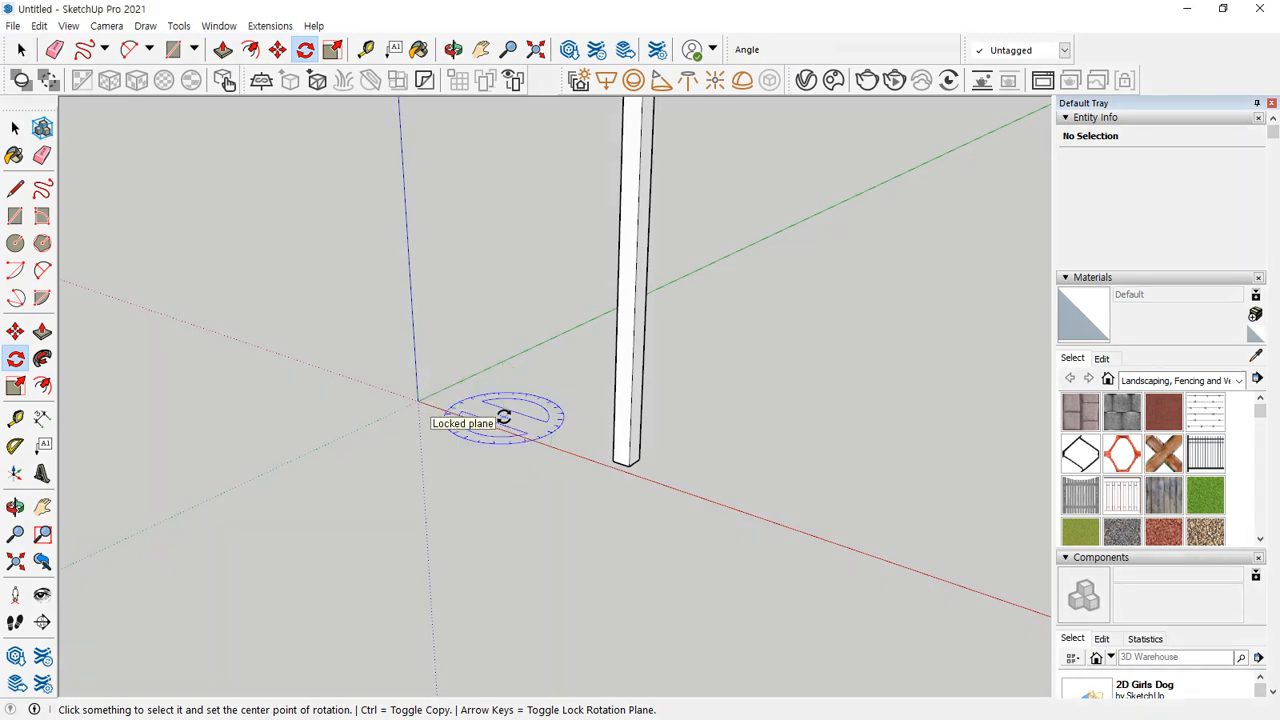
pyautogui.press('Right')
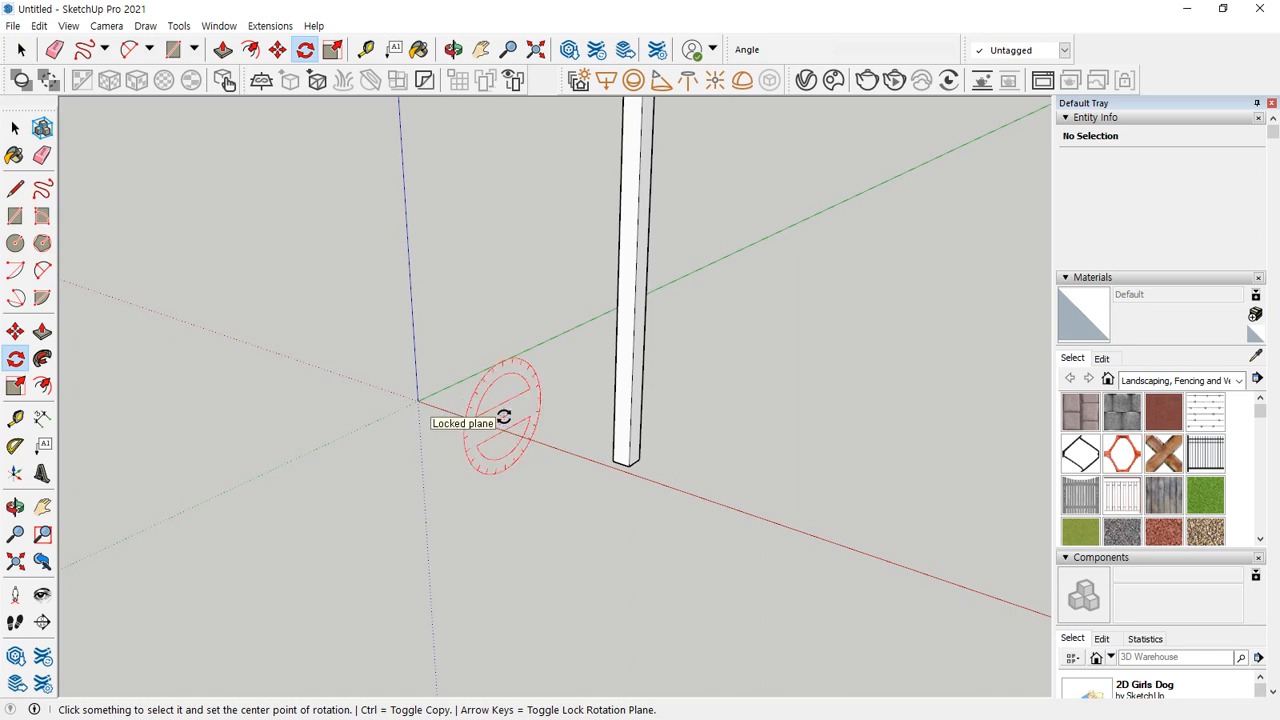
pyautogui.press('Left')
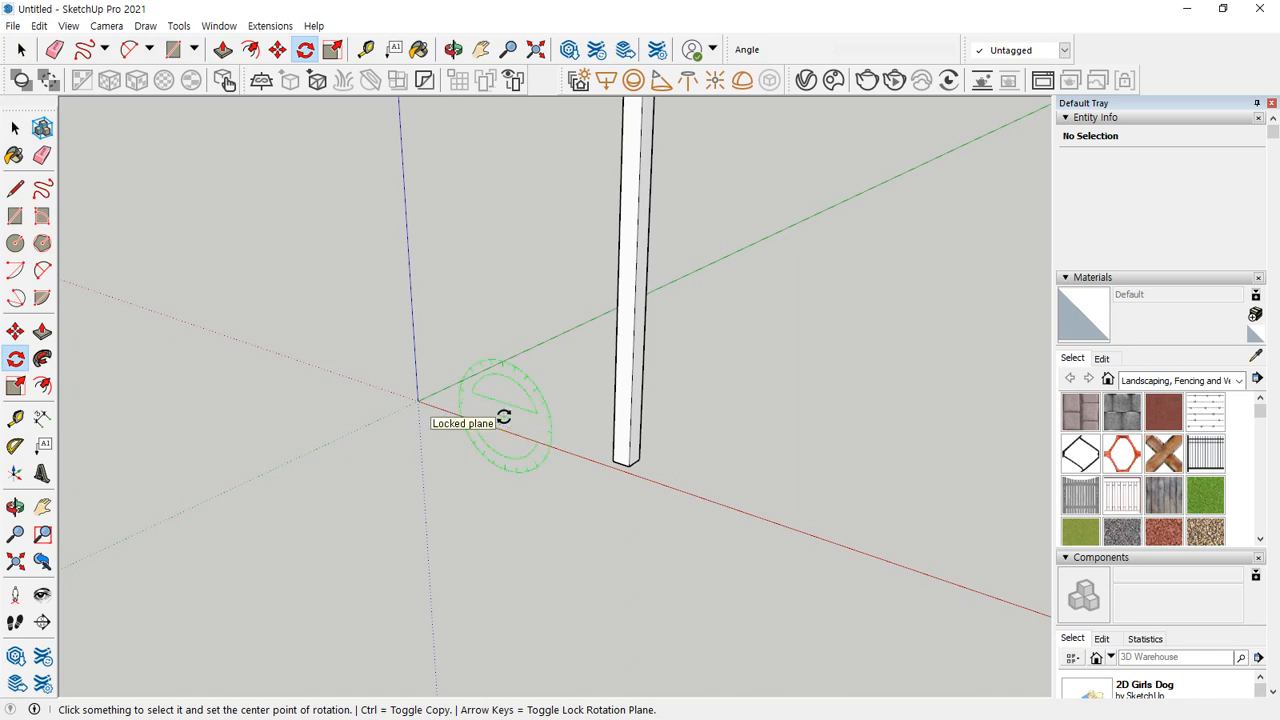
pyautogui.press('Up')
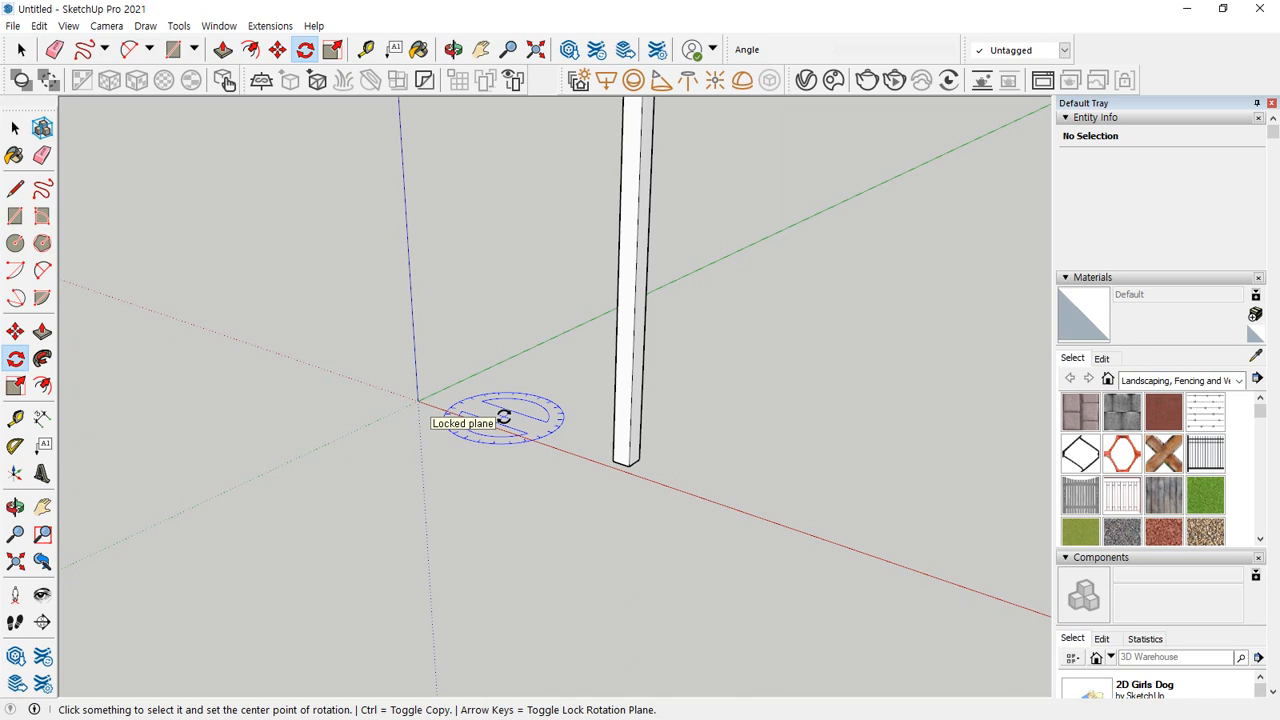
pyautogui.press('Right')
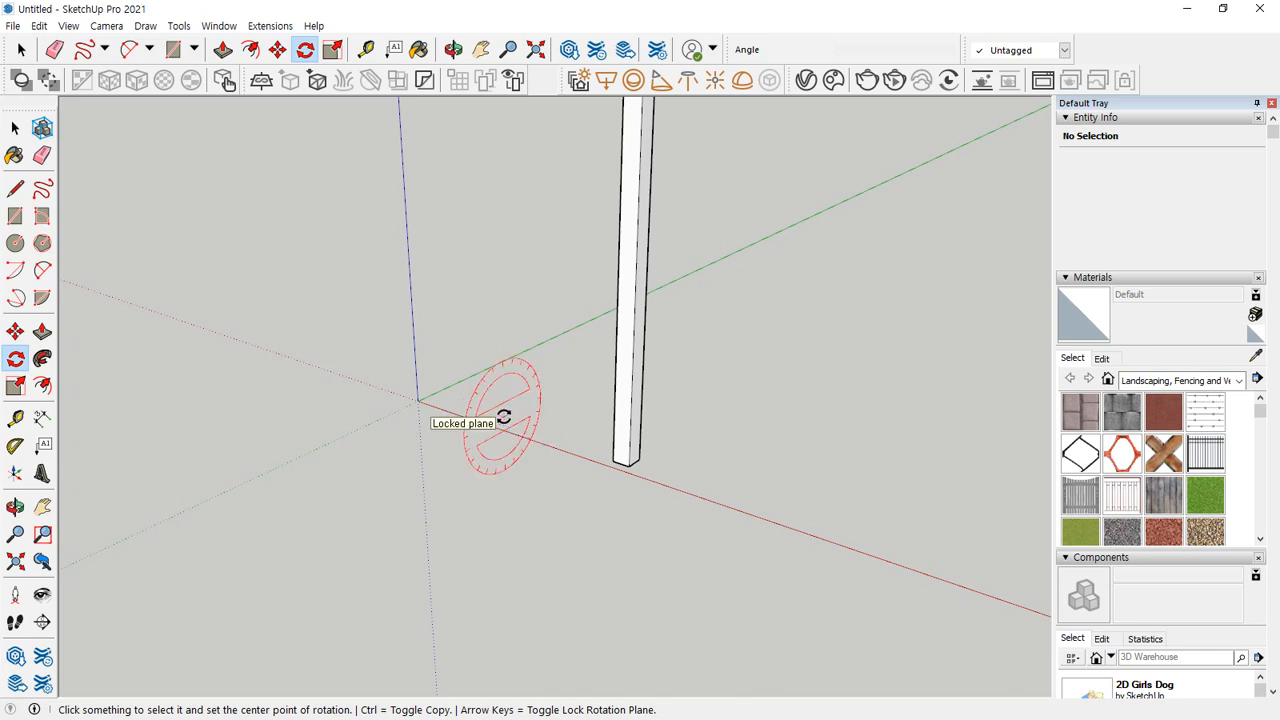
# Step: Examine which way the post would tilt with the rotation plane locked to the red axis, and with it locked to the green axis
pyautogui.moveTo(503, 418); pyautogui.dragTo(405, 392, button='middle')
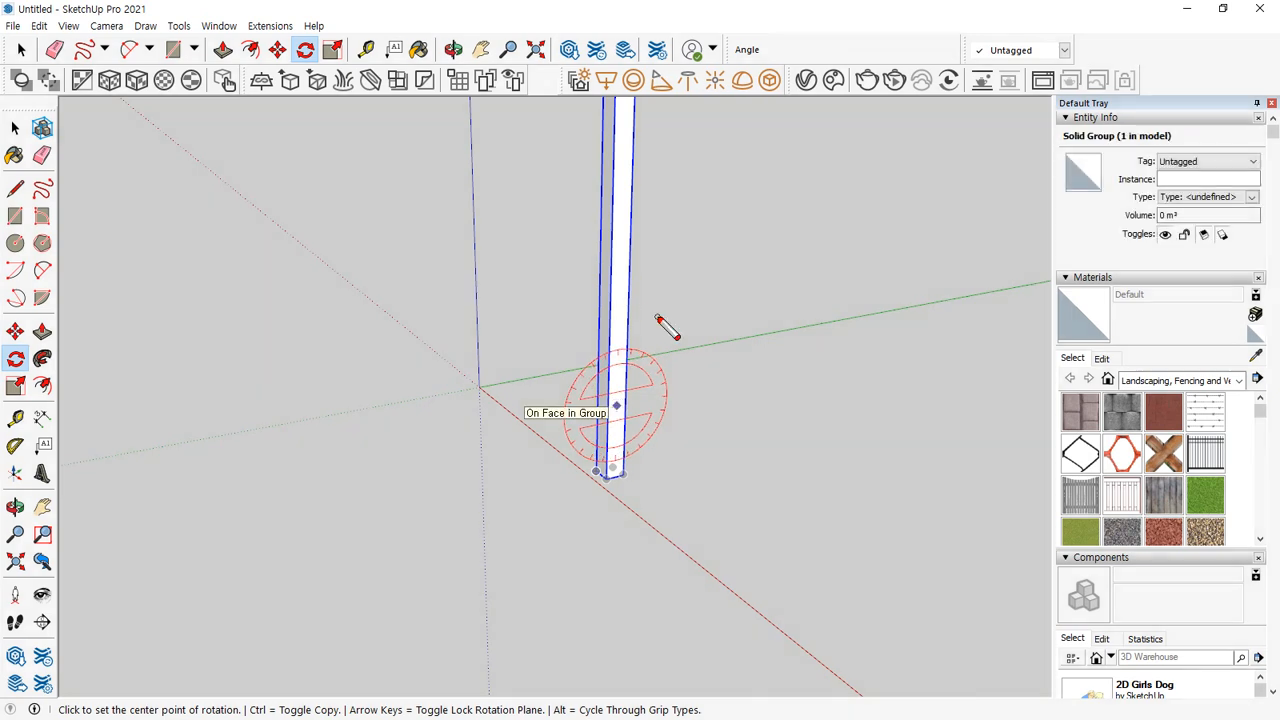
pyautogui.moveTo(620, 296)
pyautogui.mouseDown()
pyautogui.moveTo(700, 290)
pyautogui.moveTo(680, 318)
pyautogui.moveTo(546, 296)
pyautogui.moveTo(511, 322)
pyautogui.moveTo(542, 334)
pyautogui.mouseUp()
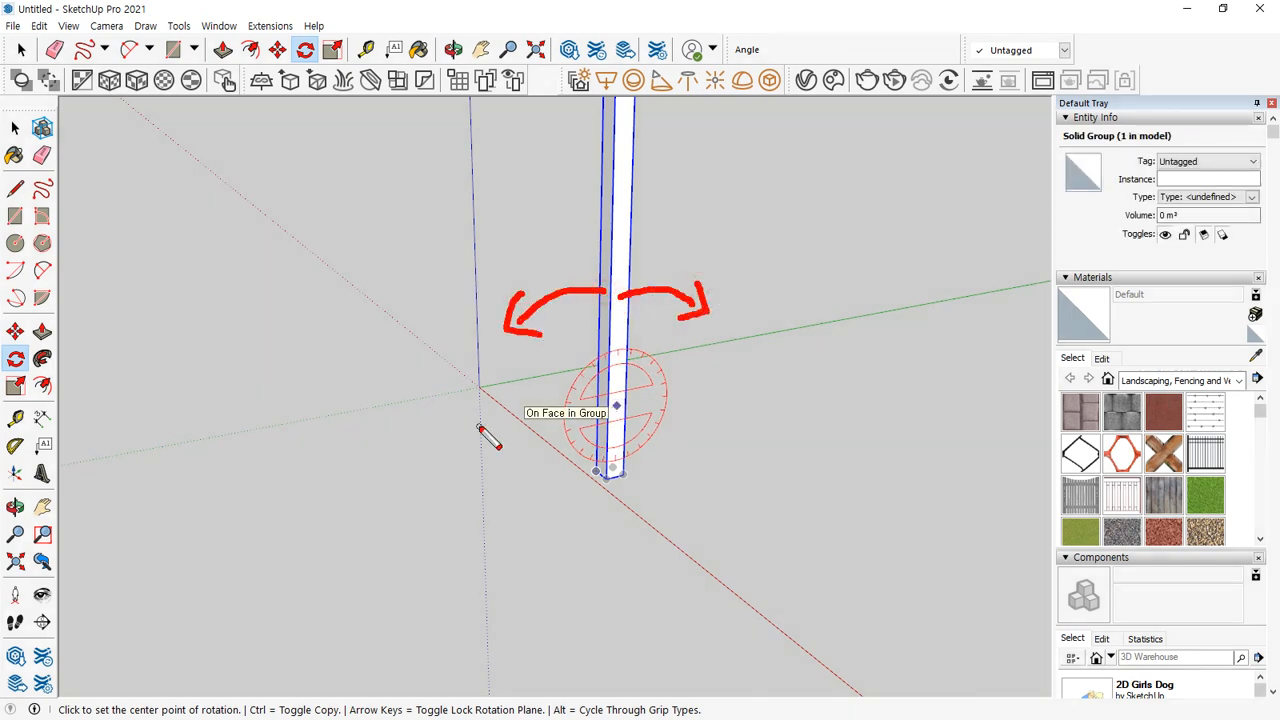
pyautogui.press('Escape')
pyautogui.moveTo(517, 434)
pyautogui.mouseDown(button='middle')
pyautogui.moveTo(700, 414)
pyautogui.moveTo(625, 371)
pyautogui.mouseUp(button='middle')
pyautogui.press('Left')
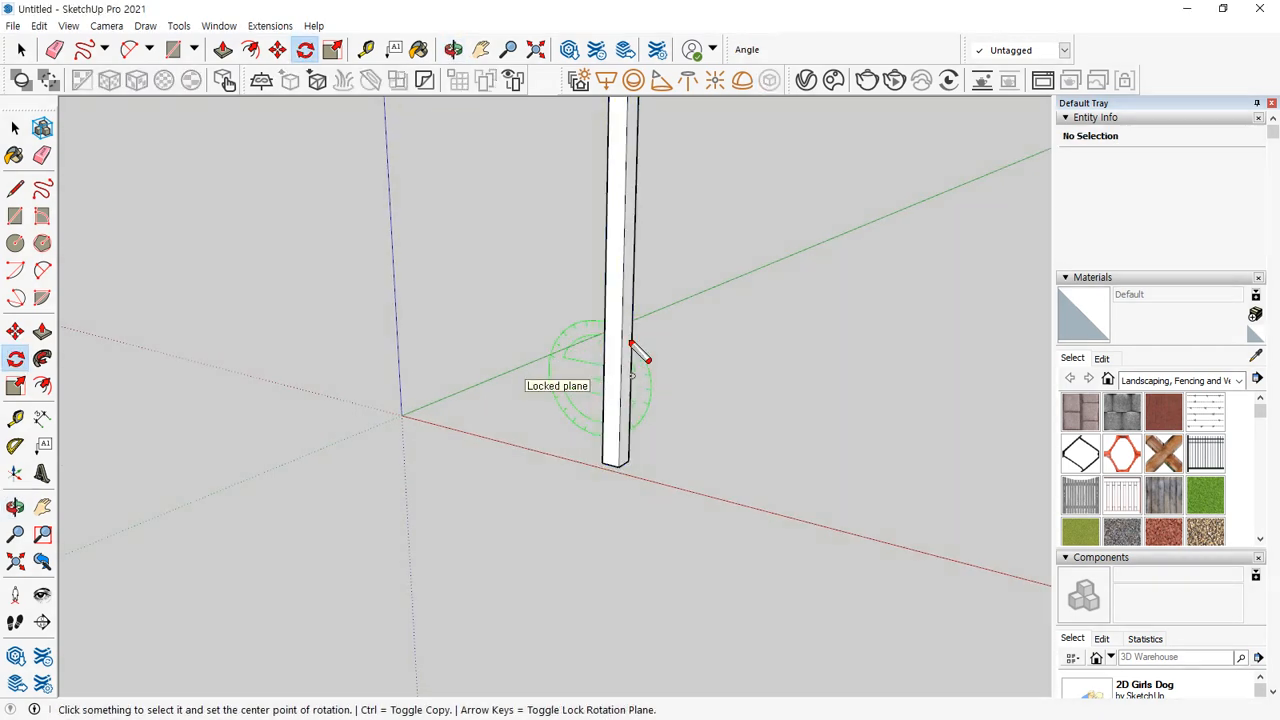
pyautogui.moveTo(612, 303); pyautogui.dragTo(676, 346)
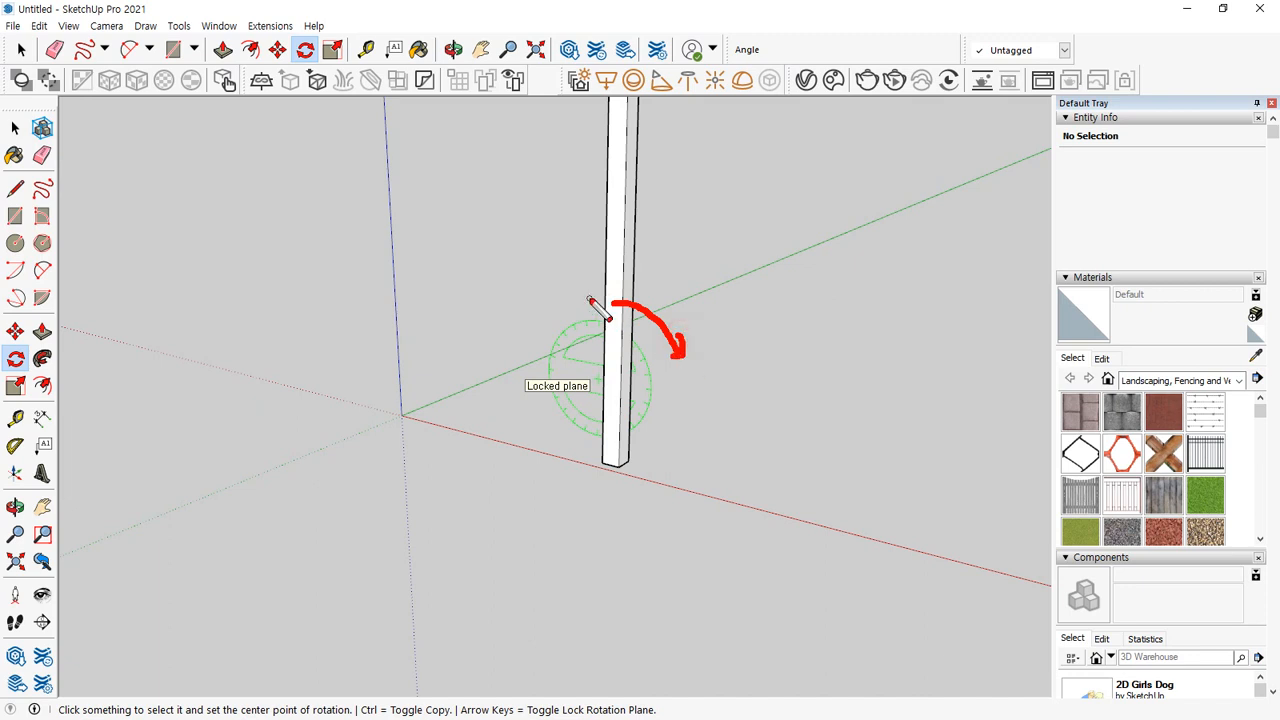
pyautogui.moveTo(594, 297)
pyautogui.mouseDown()
pyautogui.moveTo(522, 318)
pyautogui.moveTo(516, 332)
pyautogui.mouseUp()
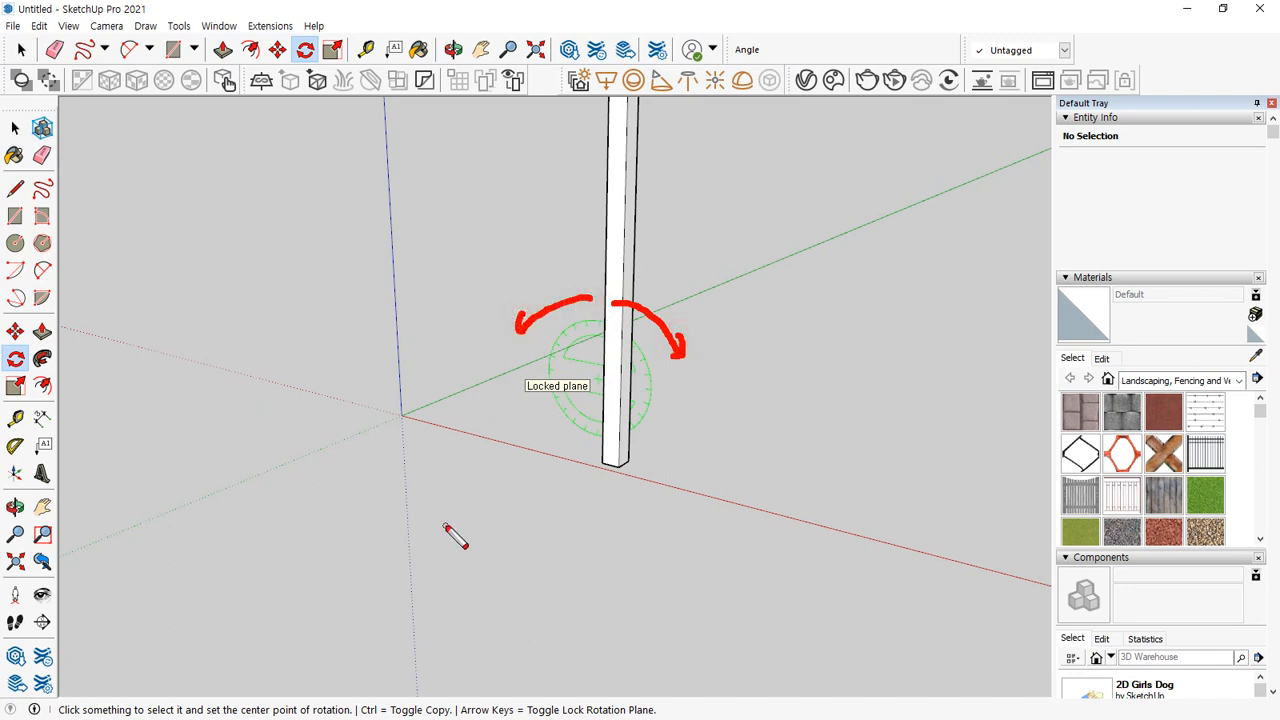
pyautogui.moveTo(573, 446)
pyautogui.mouseDown()
pyautogui.moveTo(600, 308)
pyautogui.moveTo(675, 398)
pyautogui.moveTo(574, 446)
pyautogui.mouseUp()
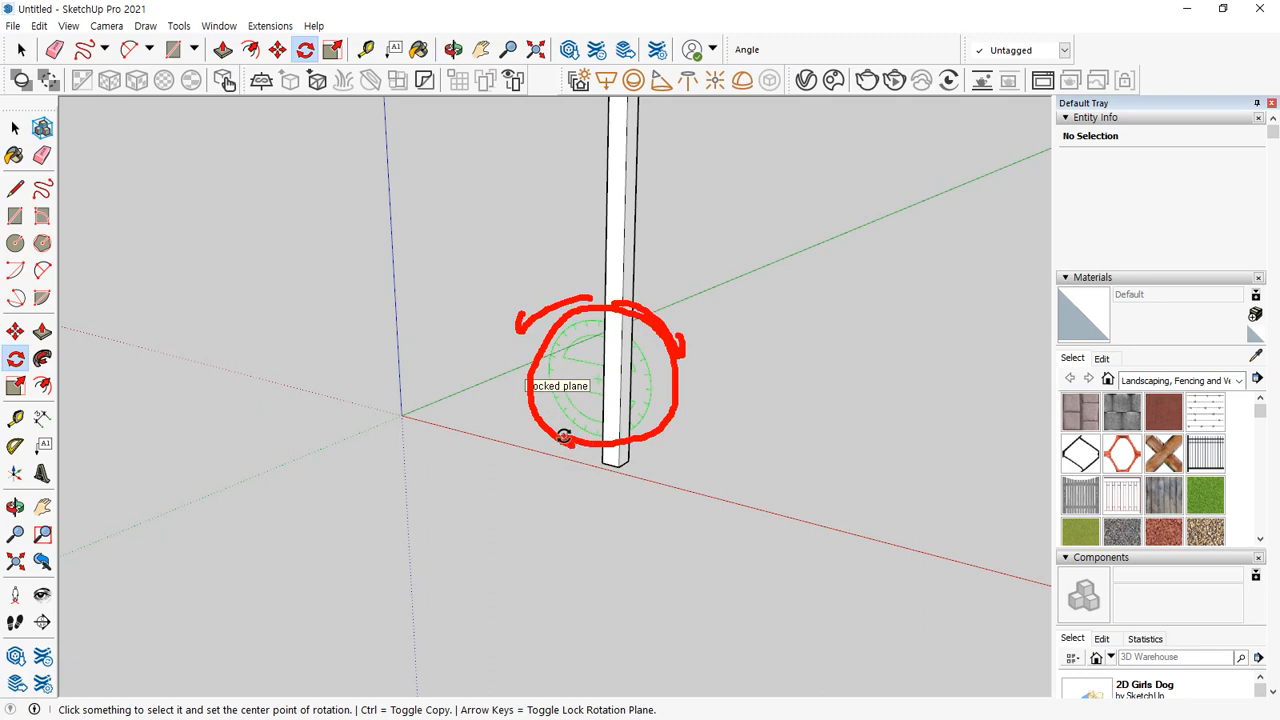
# Step: Cycle the protractor through the red, green and blue axis locks again, ending on the green axis
pyautogui.press('Right')
pyautogui.press('Left')
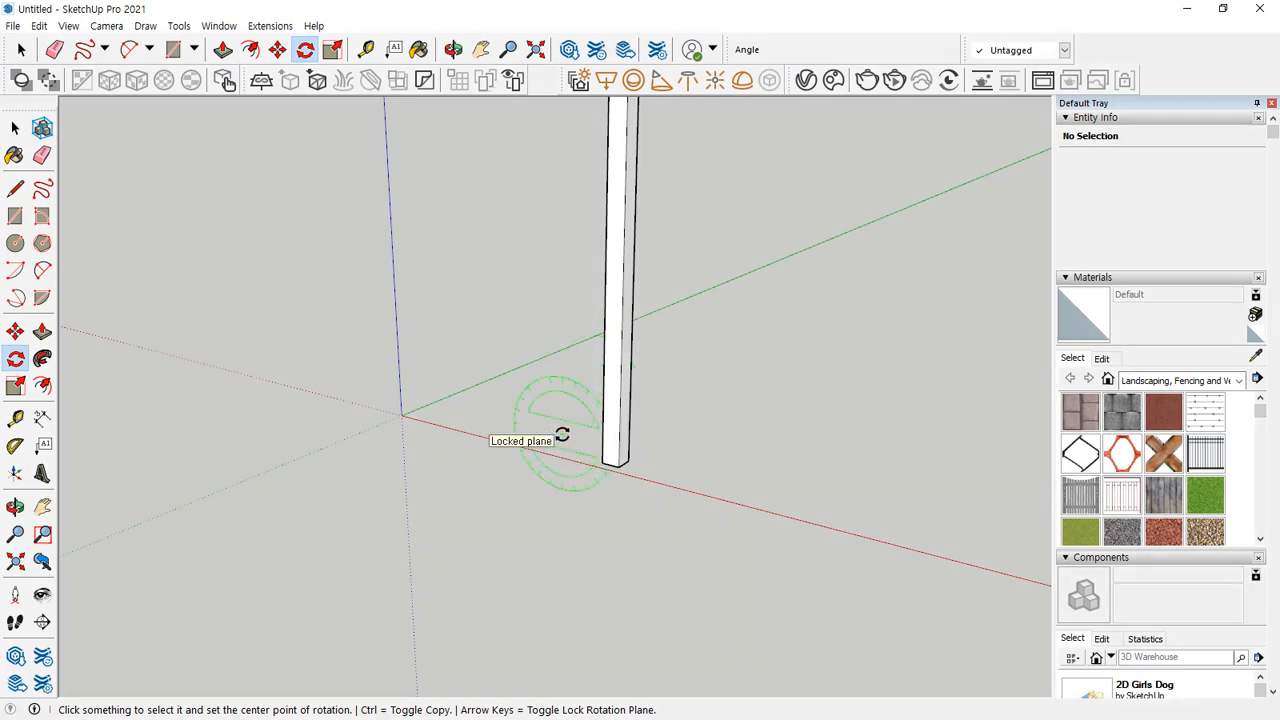
pyautogui.press('Up')
pyautogui.press('Right')
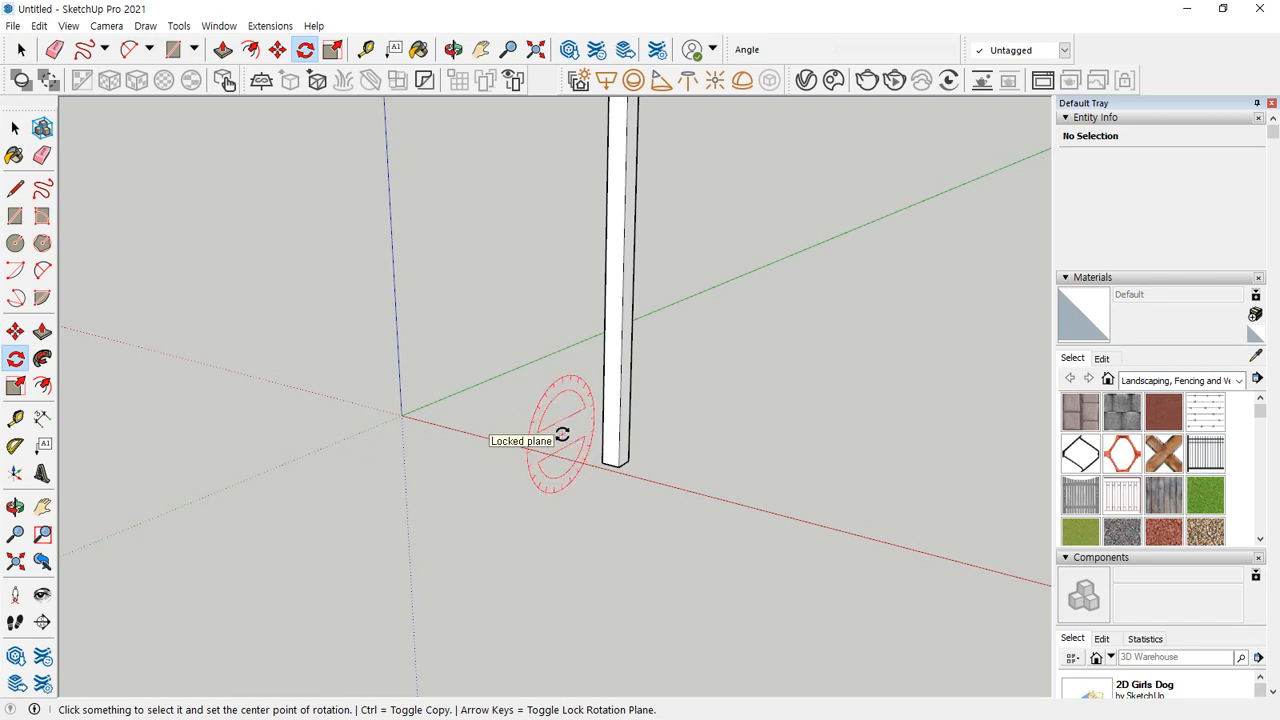
pyautogui.press('Left')
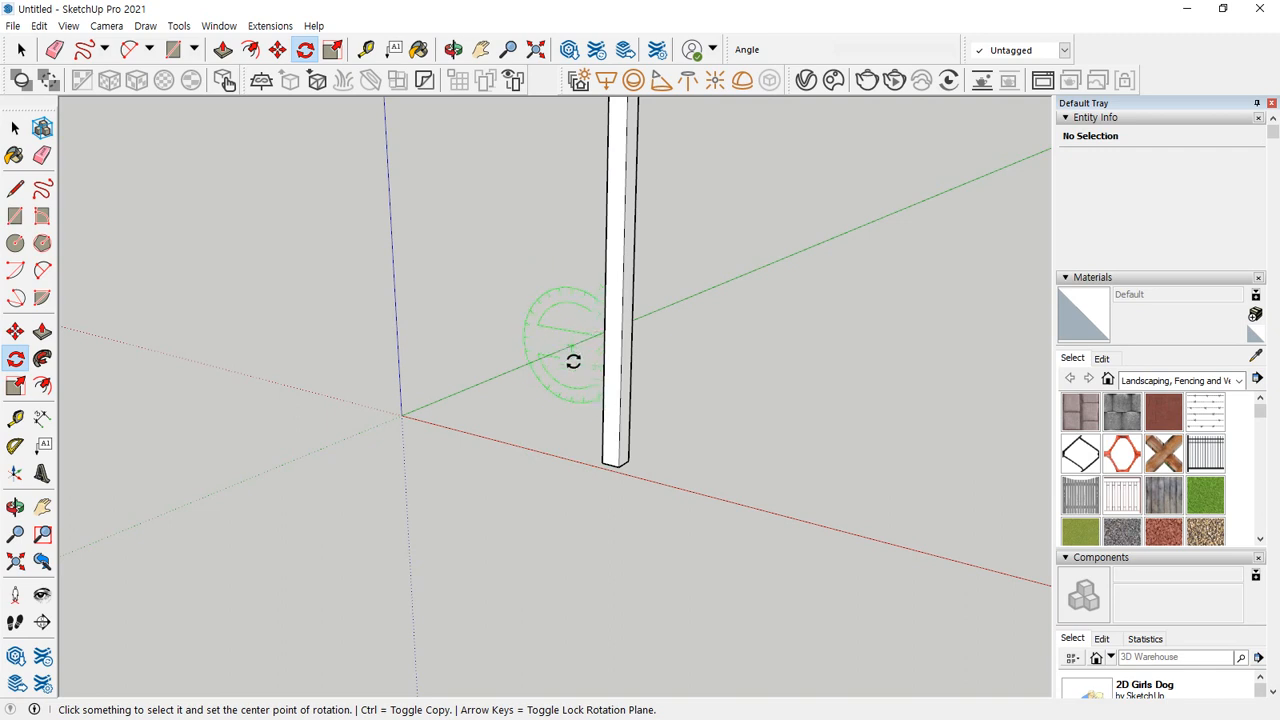
# Step: Select the post and rotate it 90° about its front bottom corner around the green axis so it lies along the red axis
pyautogui.press('space')
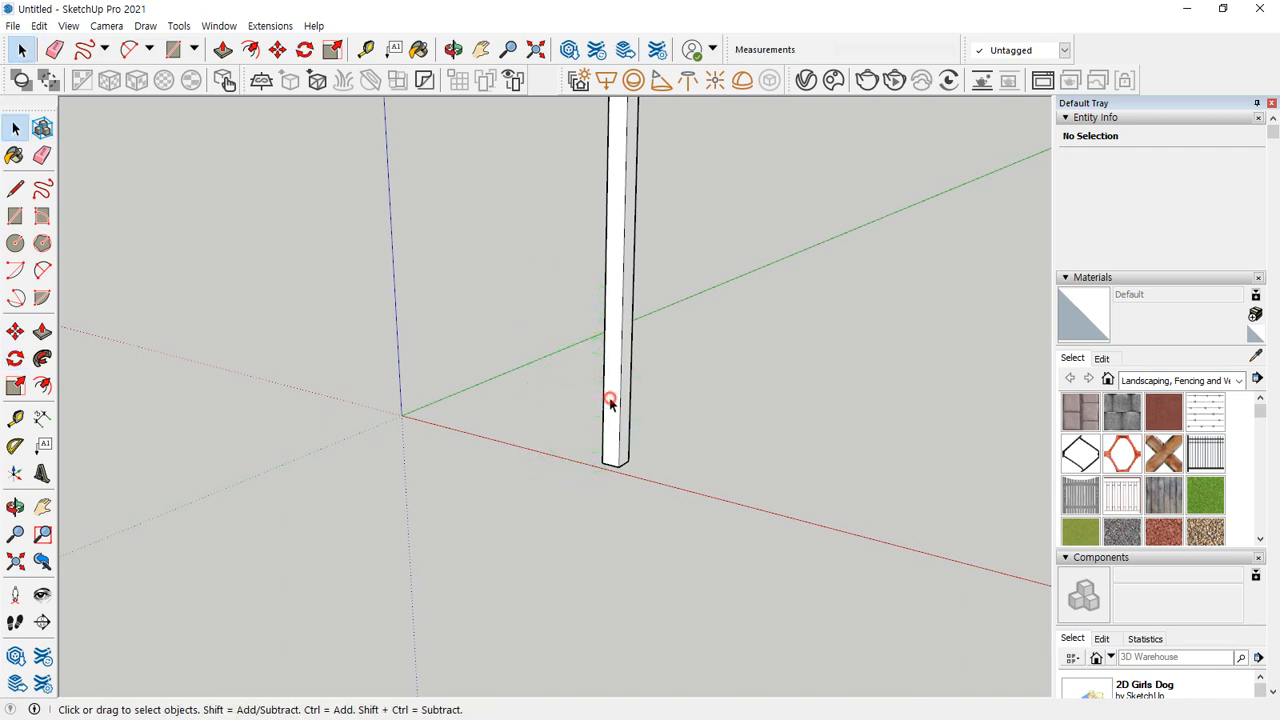
pyautogui.click(608, 400)
pyautogui.press('q')
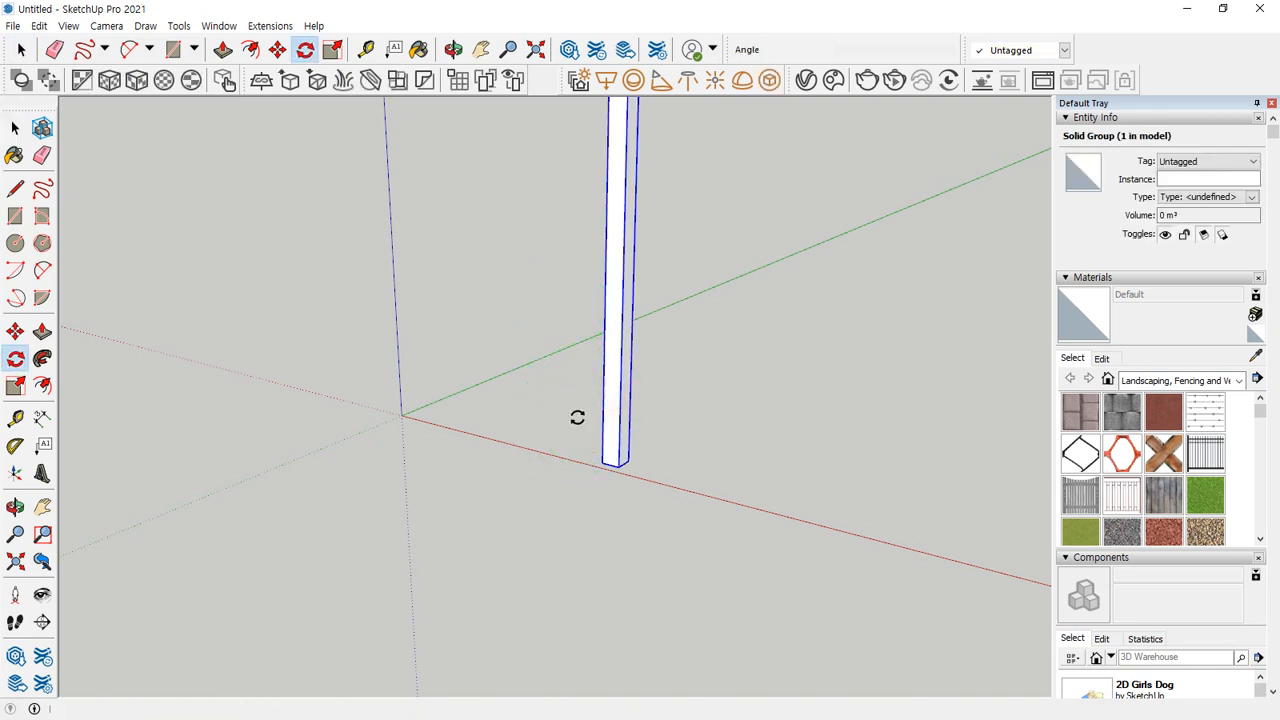
pyautogui.click(601, 463)
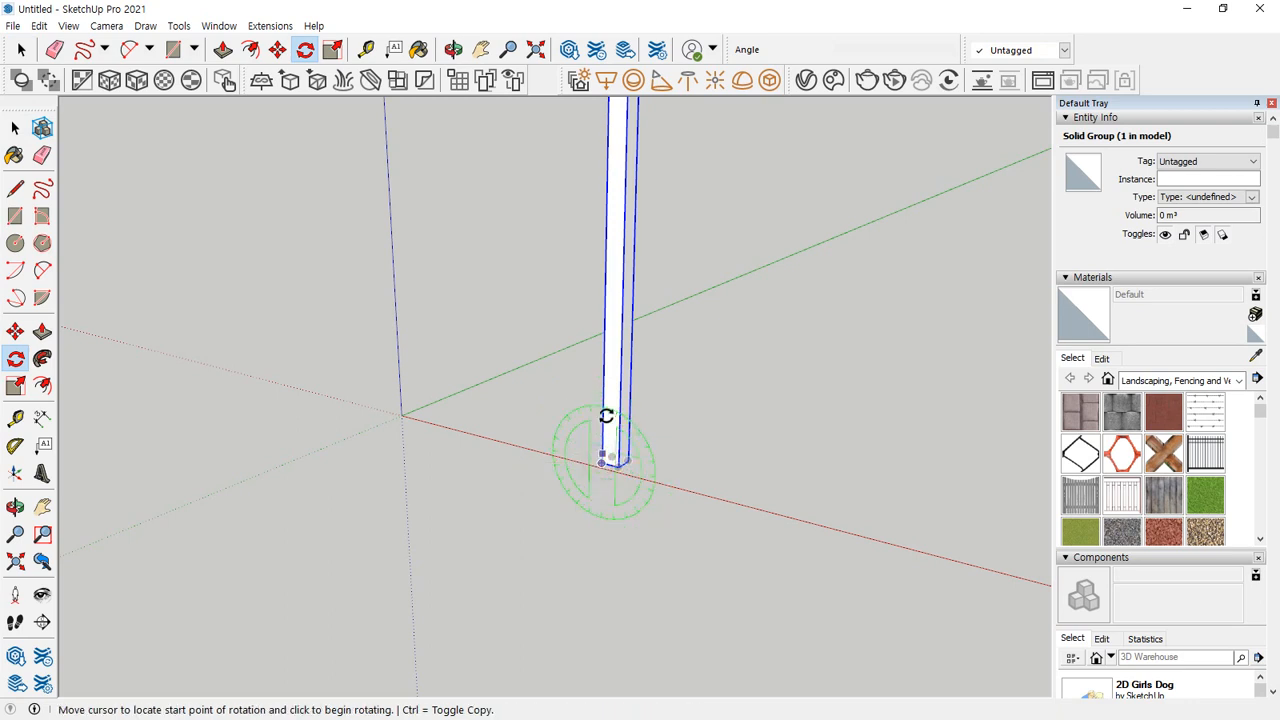
pyautogui.click(606, 181)
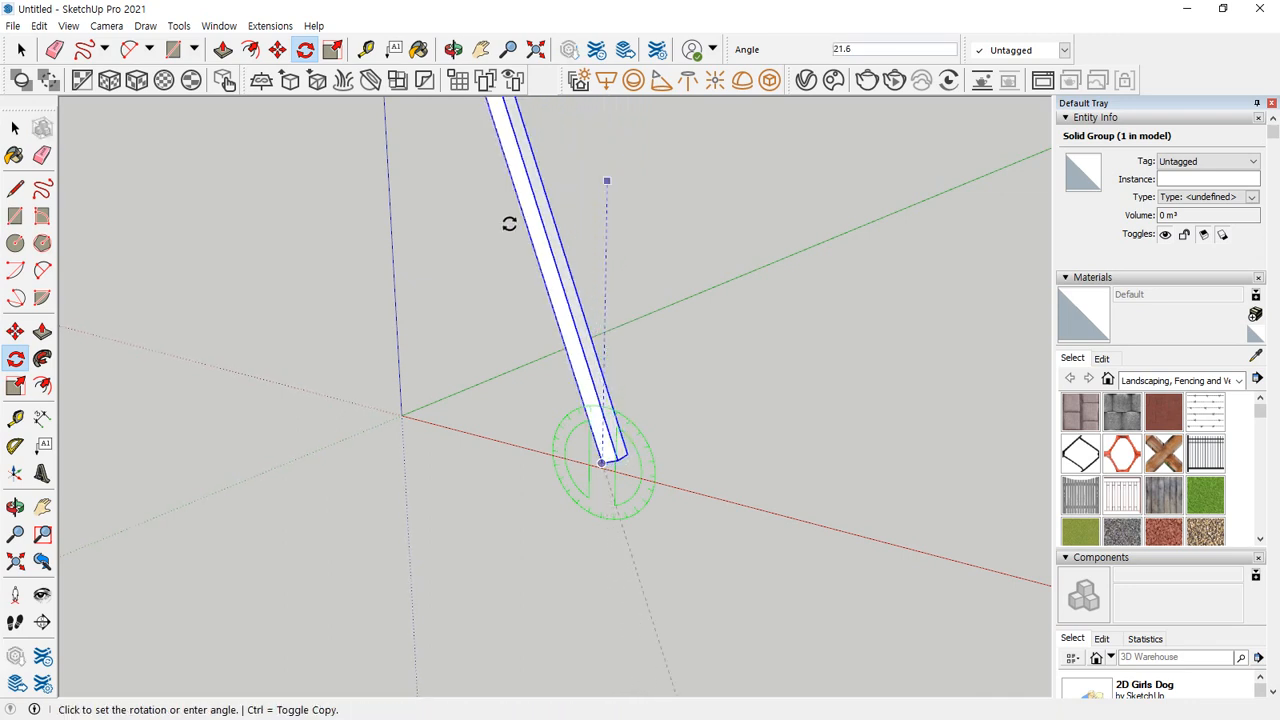
pyautogui.click(432, 422)
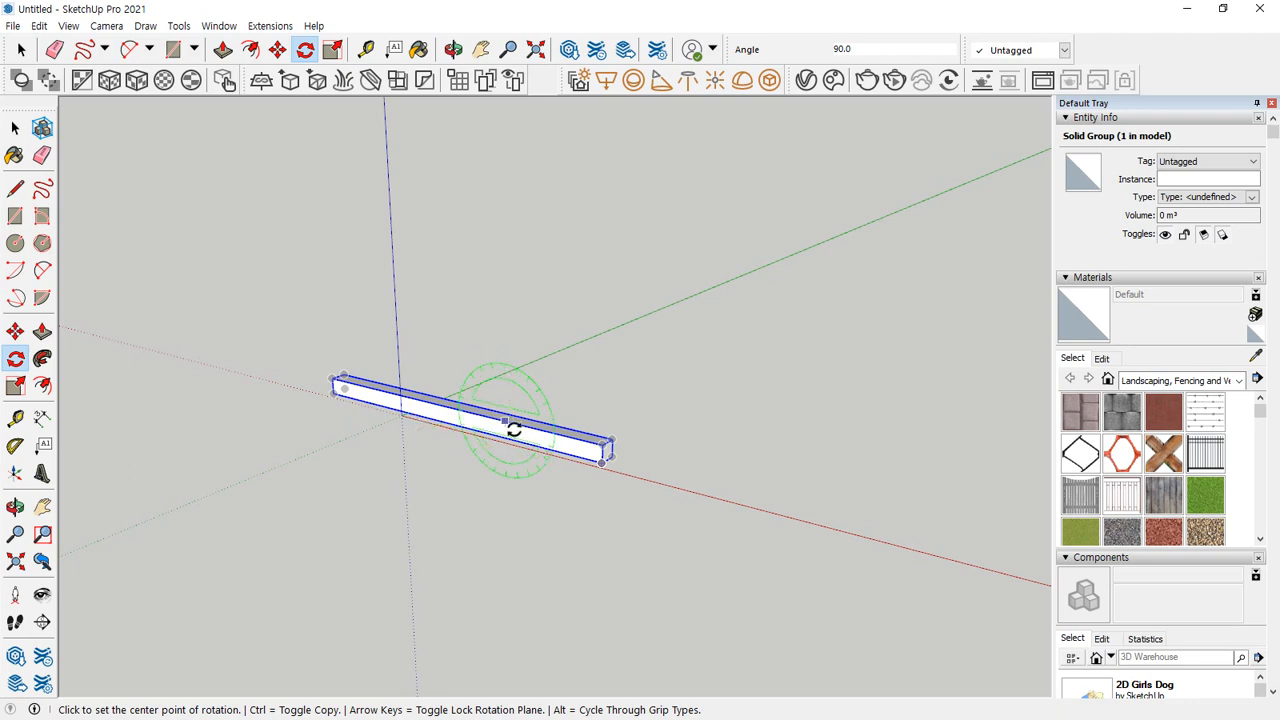
# Step: Rotate the lying post 90° around the green axis about its bottom corner on the red-axis end so it stands upright
pyautogui.click(600, 462)
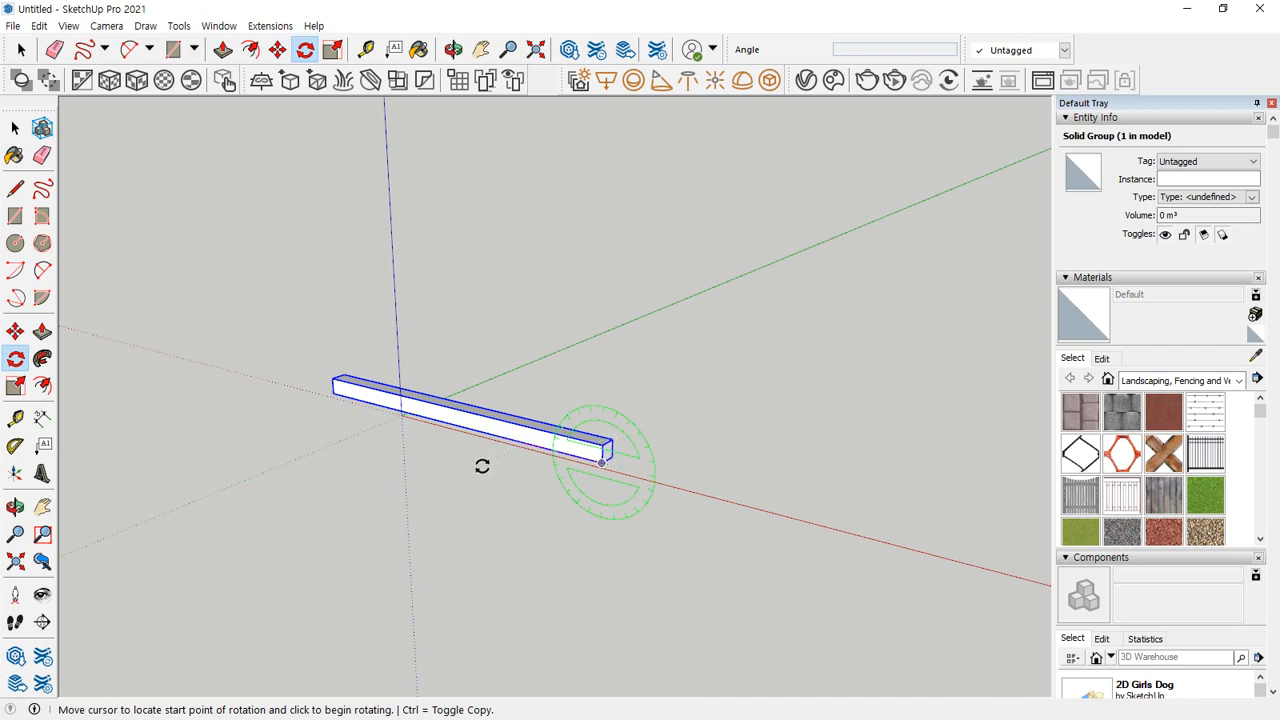
pyautogui.click(334, 393)
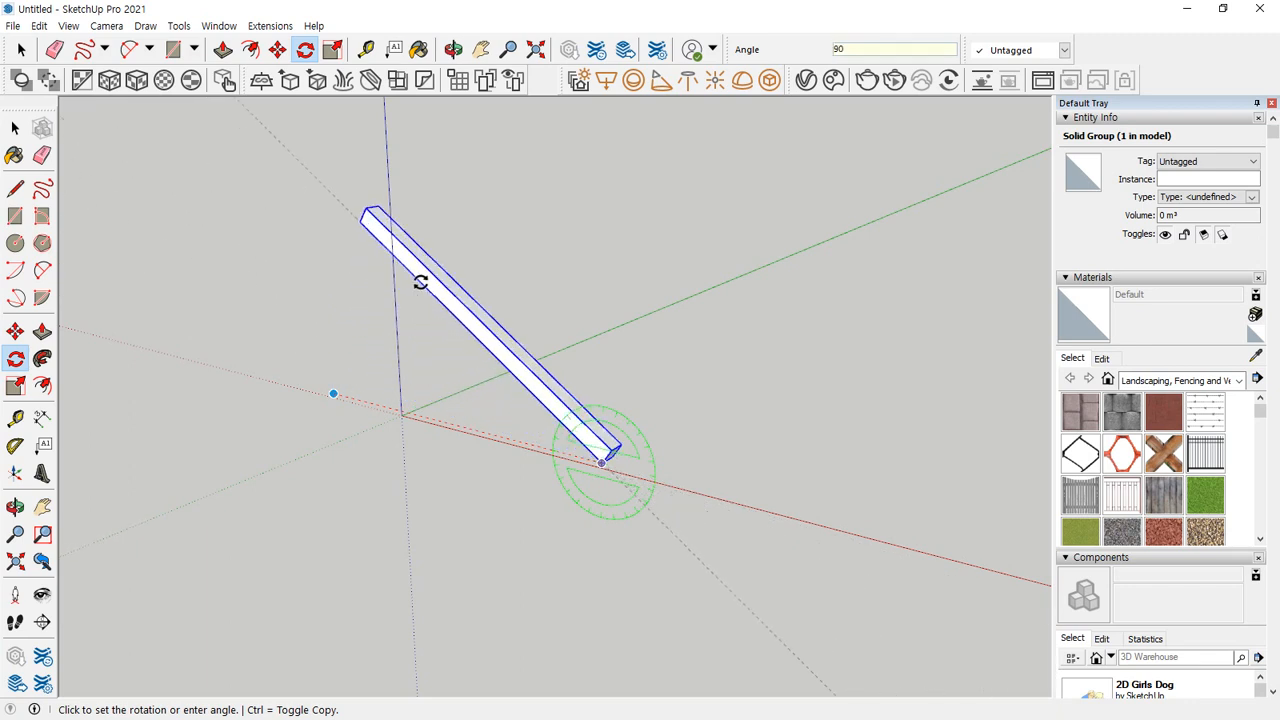
pyautogui.write('90')
pyautogui.press('Return')
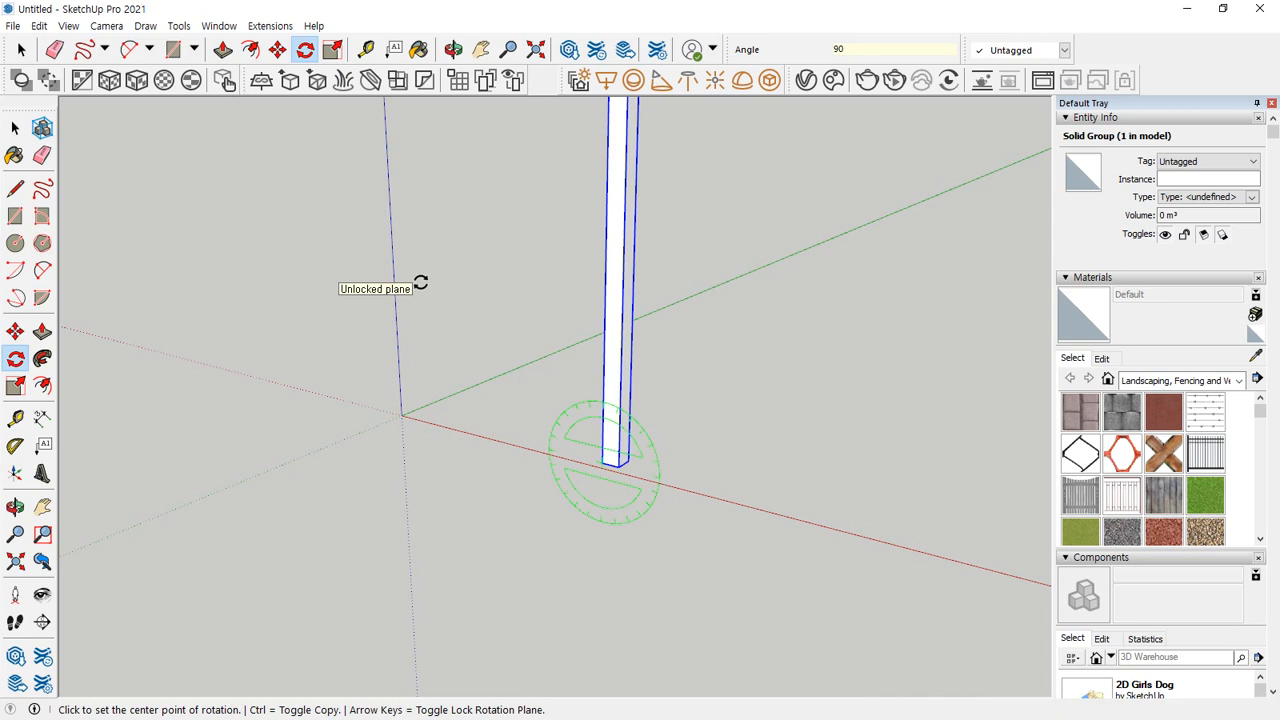
# Step: Rotate the upright post 90° around the red axis about its front bottom corner so it lies parallel to the green axis
pyautogui.scroll(-2, 371, 340)
pyautogui.moveTo(658, 466); pyautogui.dragTo(460, 475, button='middle')
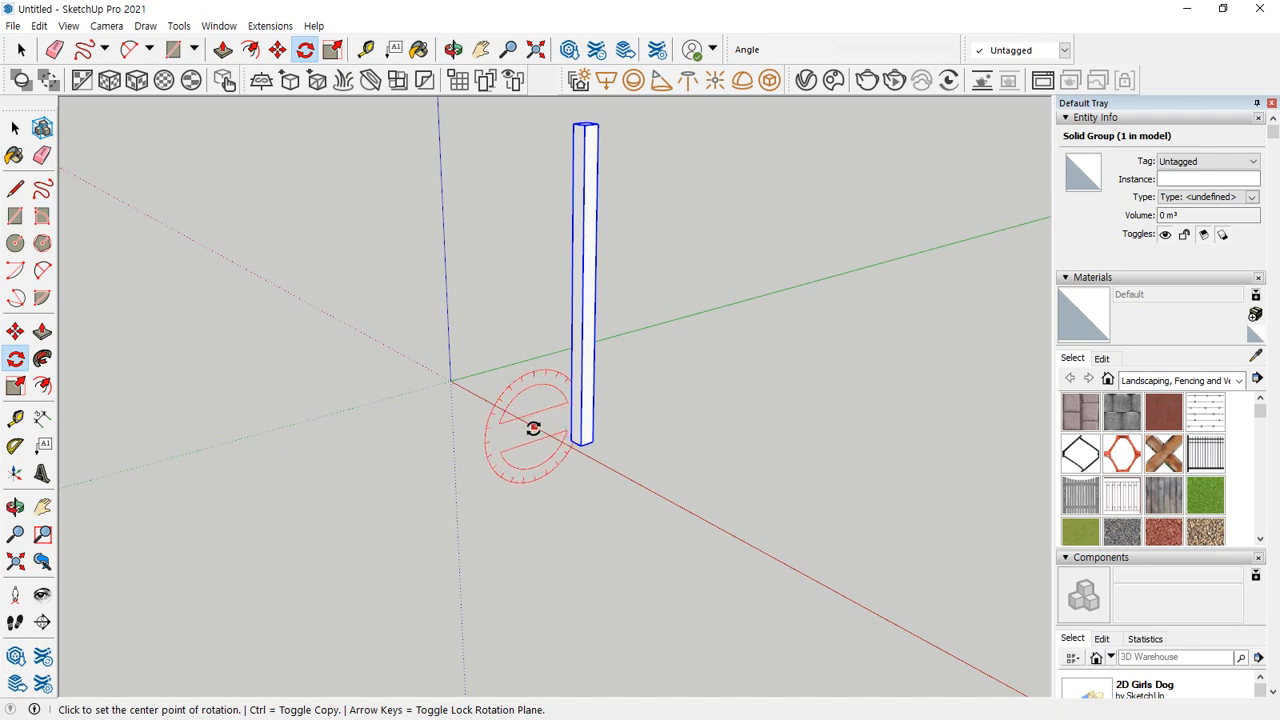
pyautogui.click(582, 443)
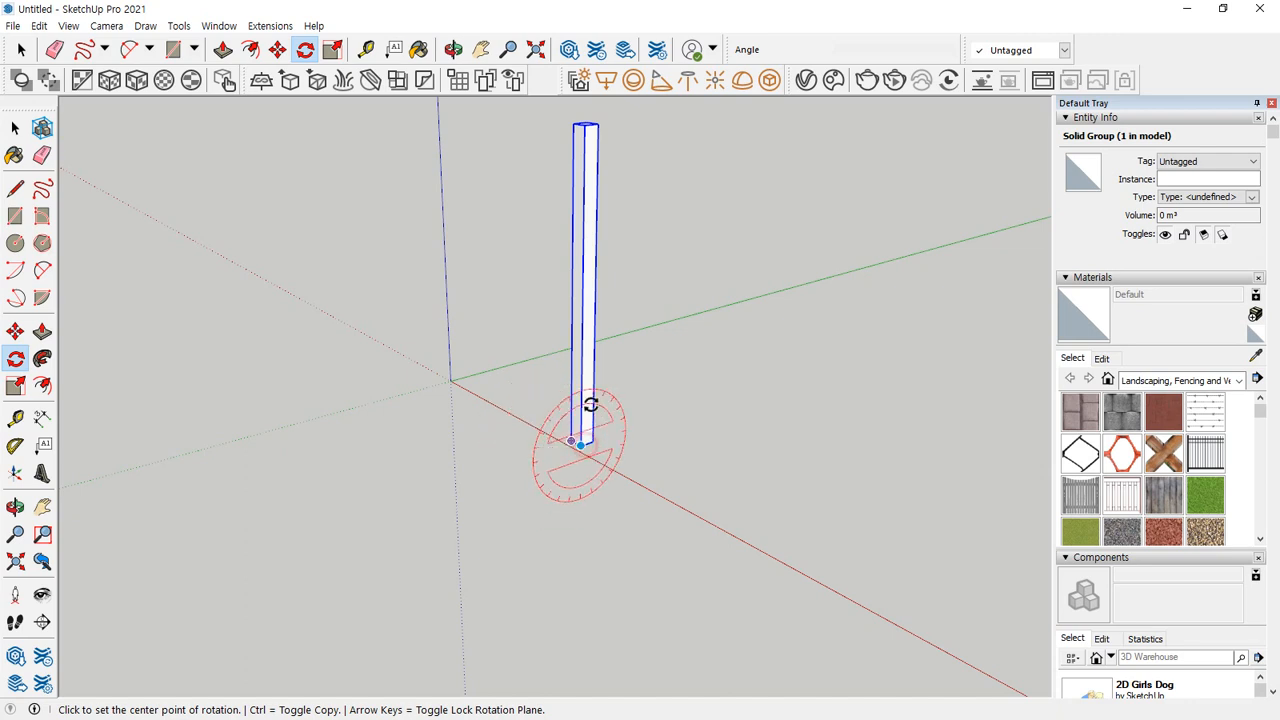
pyautogui.click(582, 129)
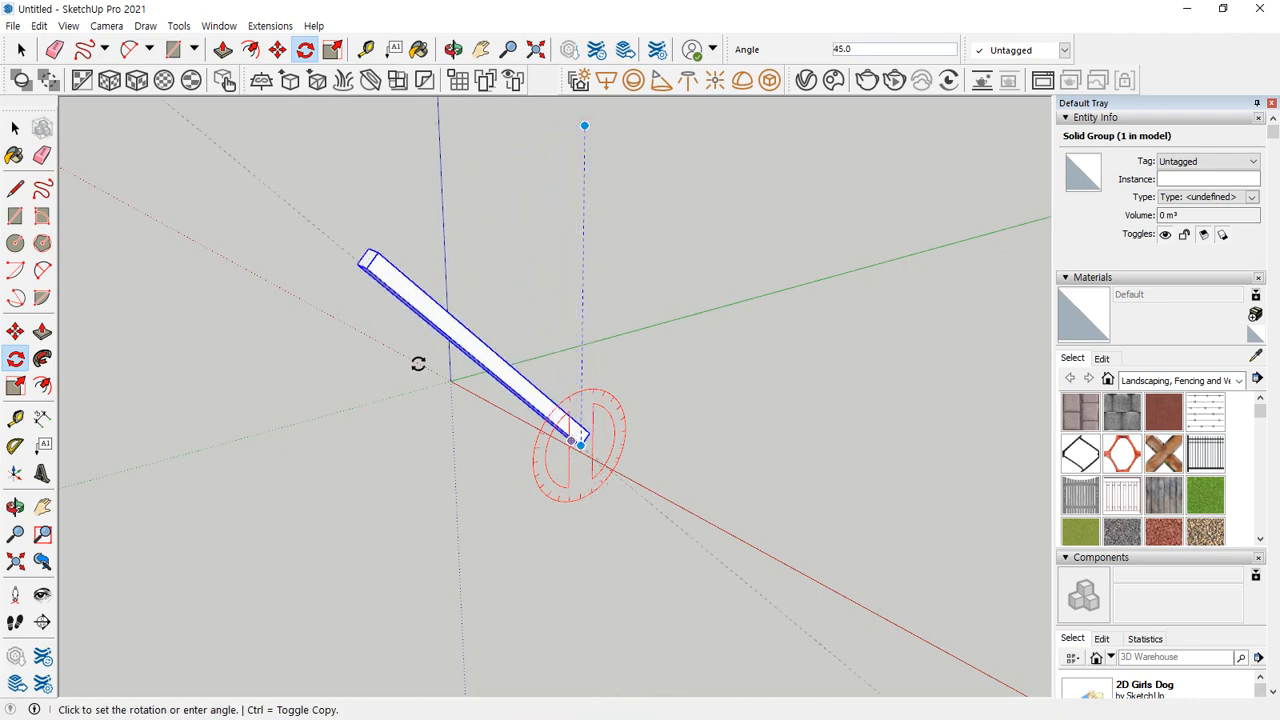
pyautogui.write('9')
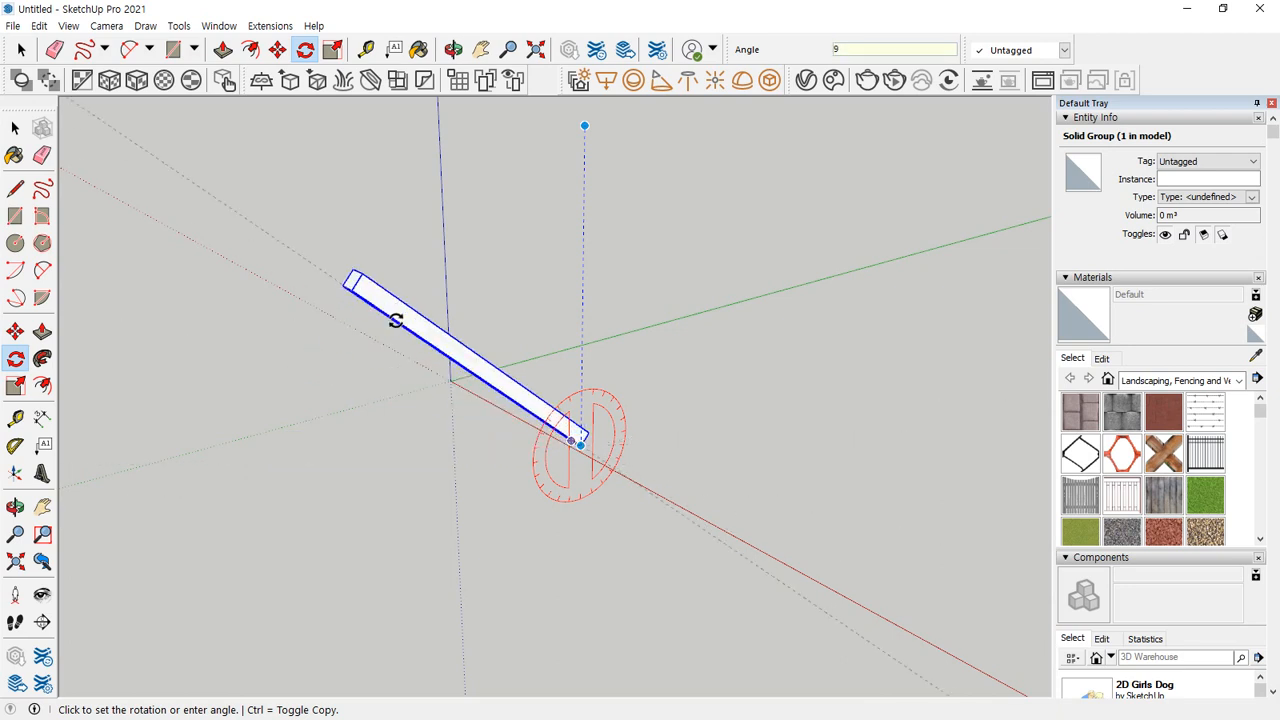
pyautogui.write('0')
pyautogui.press('Return')
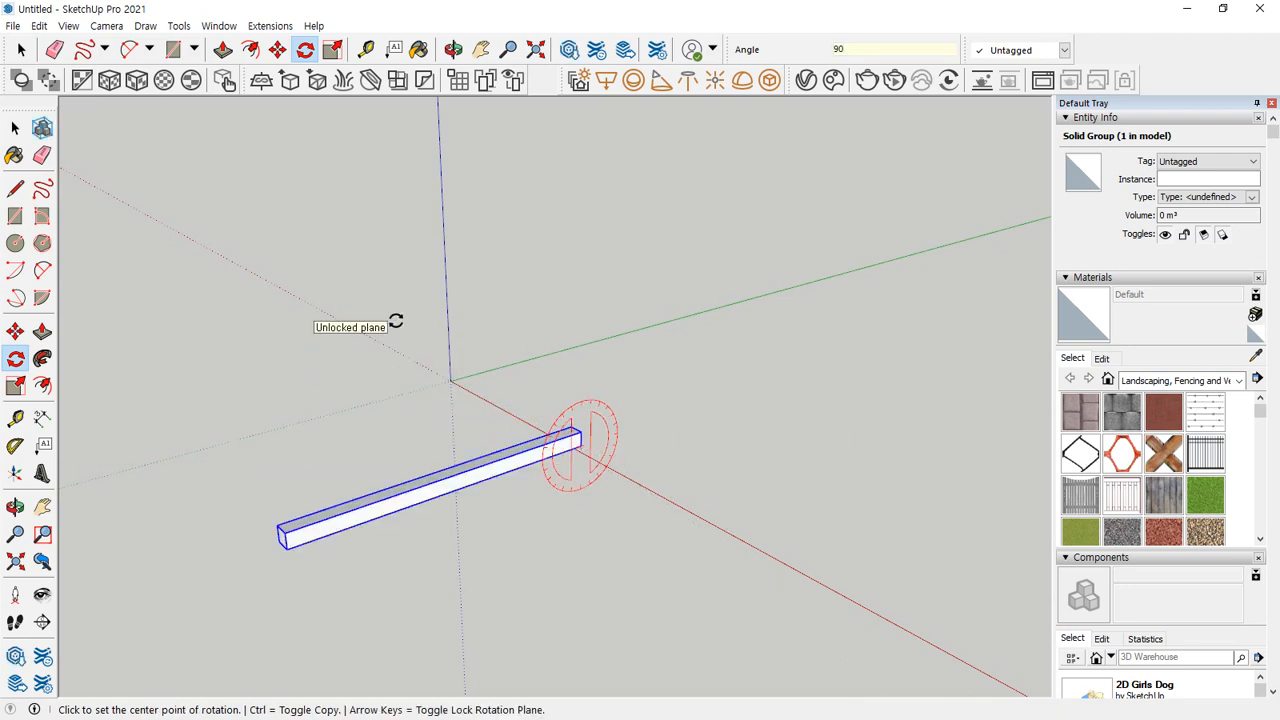
# Step: Rotate the lying post 90° around the red axis about the same corner to stand it upright again
pyautogui.click(580, 443)
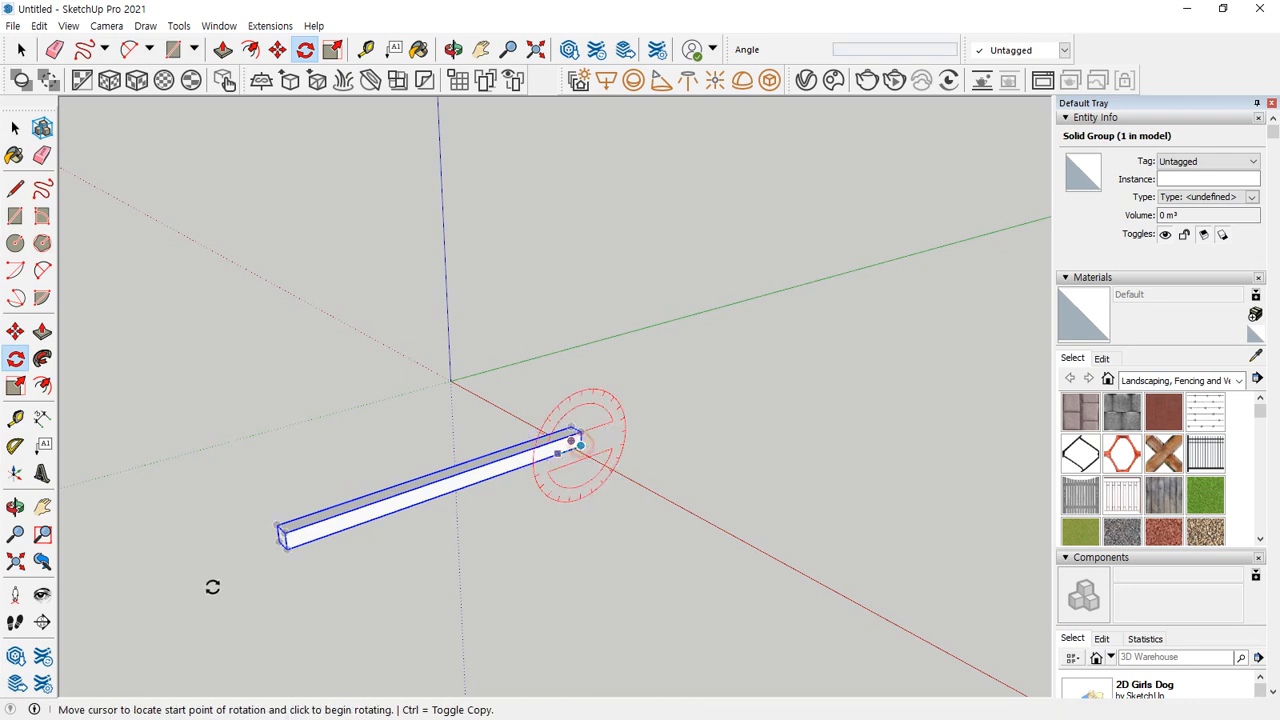
pyautogui.click(287, 549)
pyautogui.press('Return')
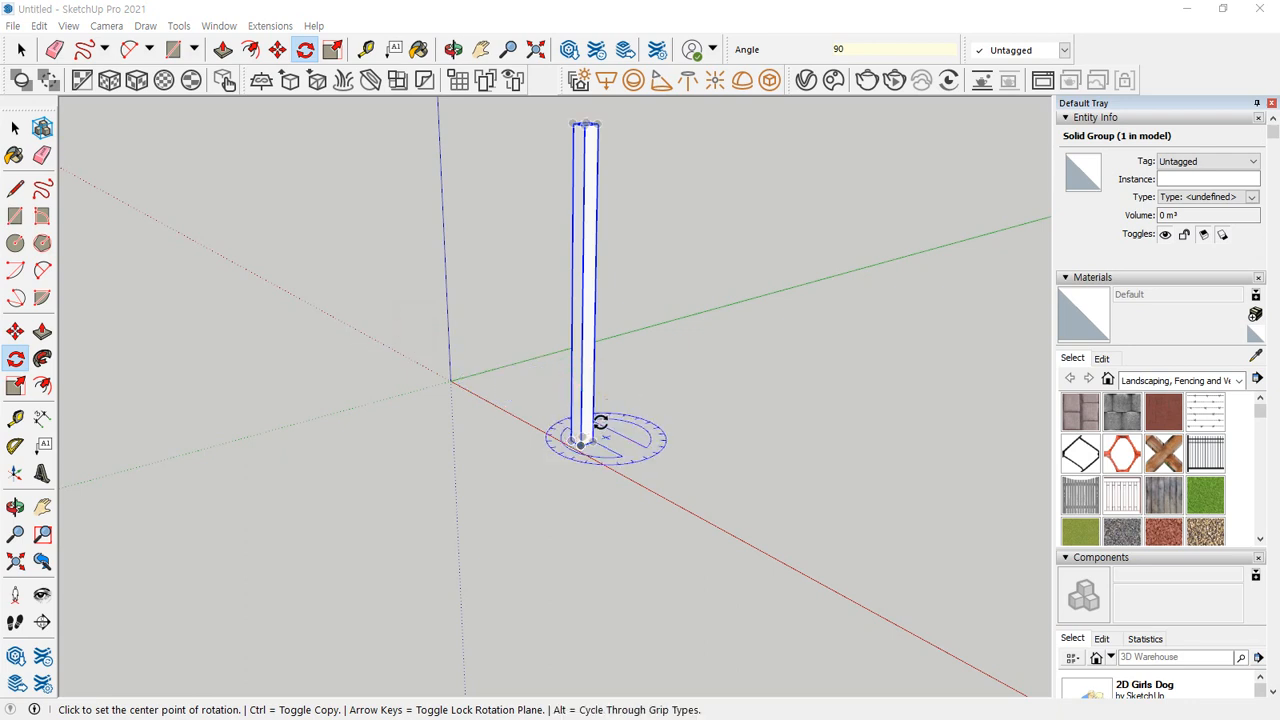
# Step: Make eight rotated copies of the post at 45° steps around the red axis from its bottom edge midpoint, and undo them
pyautogui.scroll(3, 589, 445)
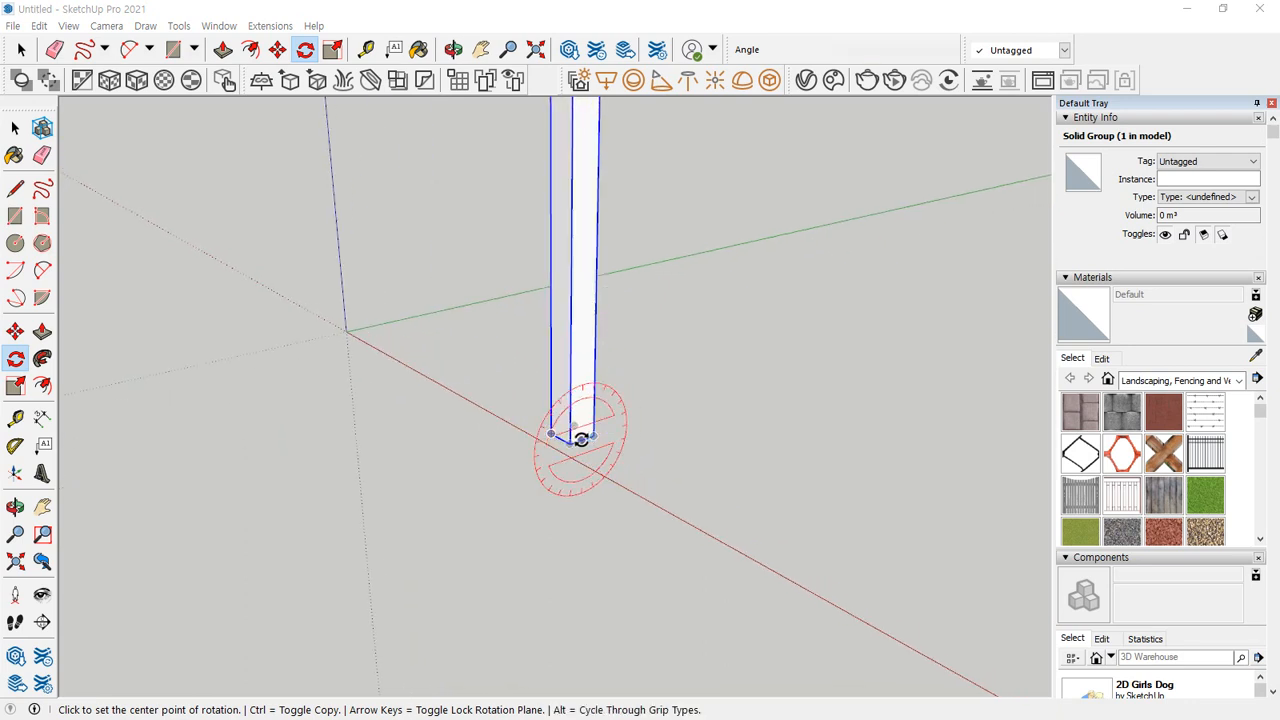
pyautogui.click(580, 440)
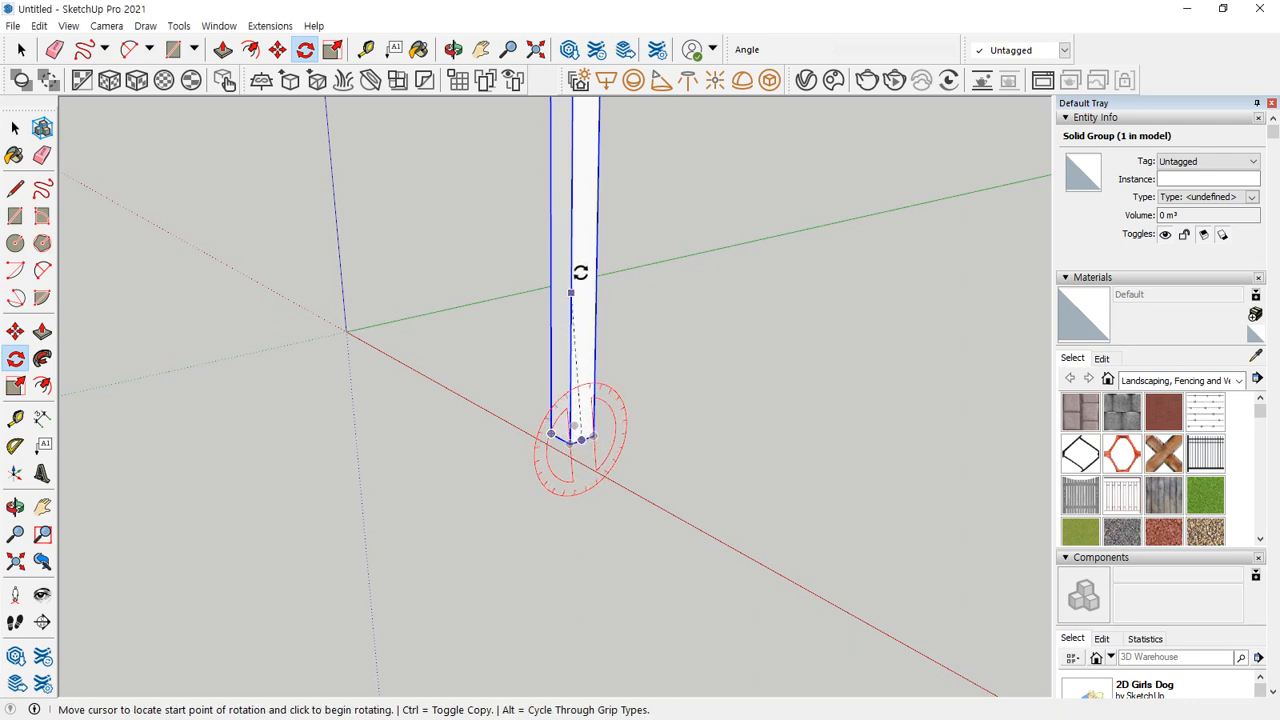
pyautogui.click(585, 252)
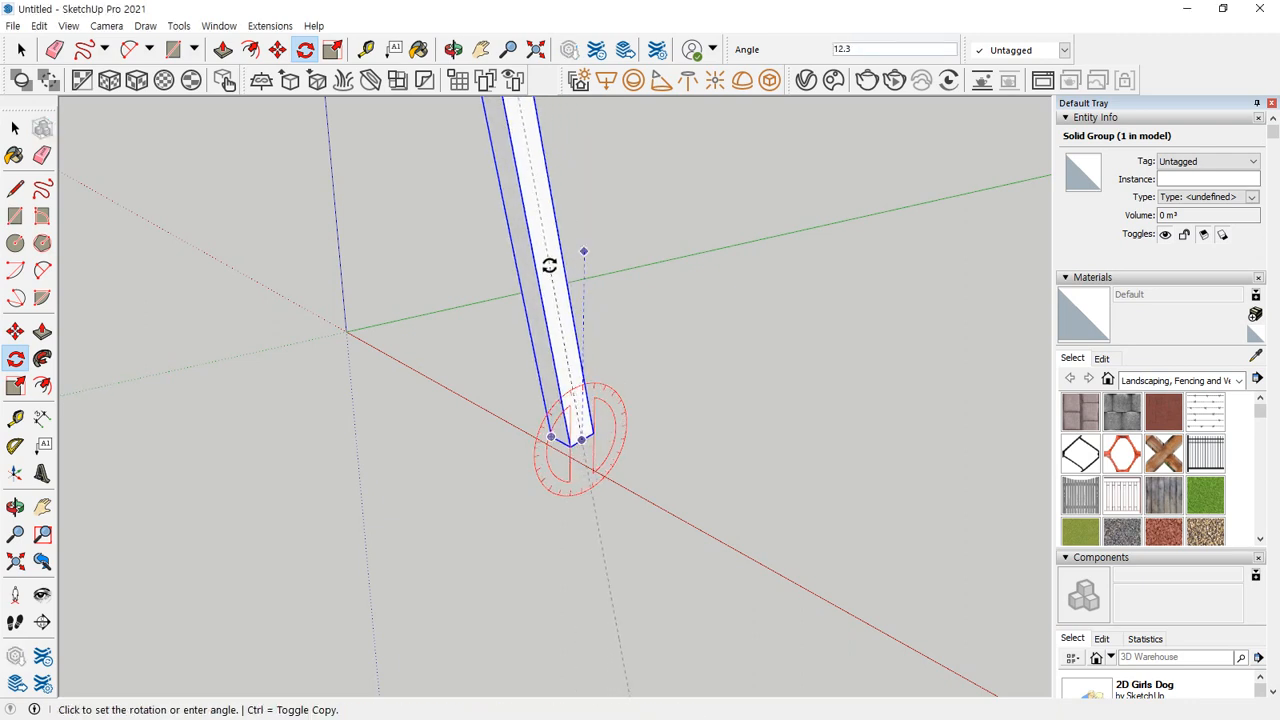
pyautogui.press('ctrl')
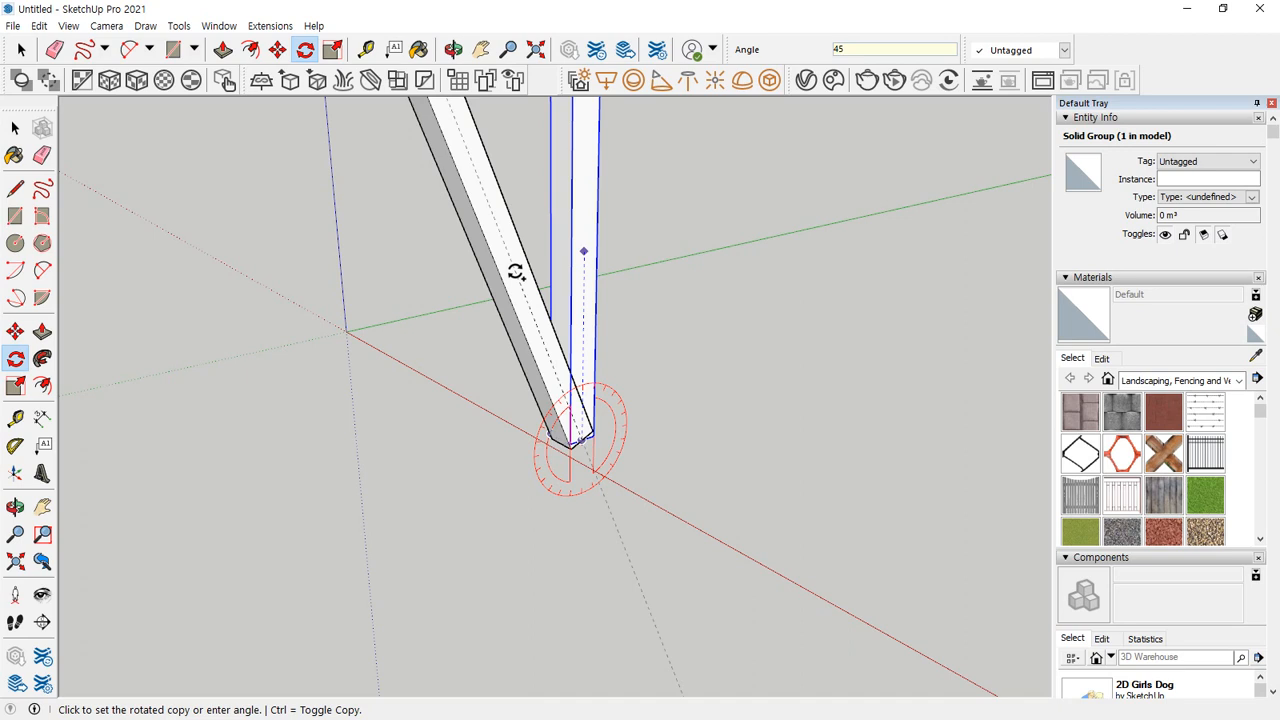
pyautogui.press('Return')
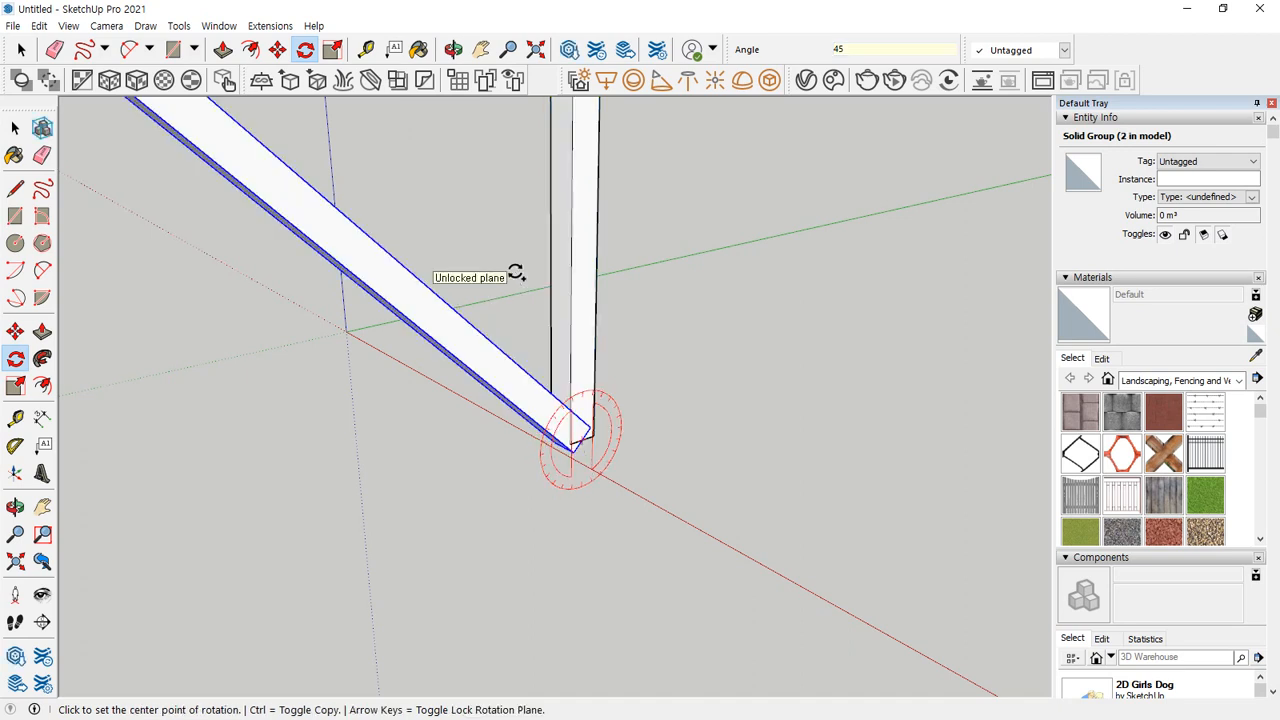
pyautogui.write('*')
pyautogui.press('Return')
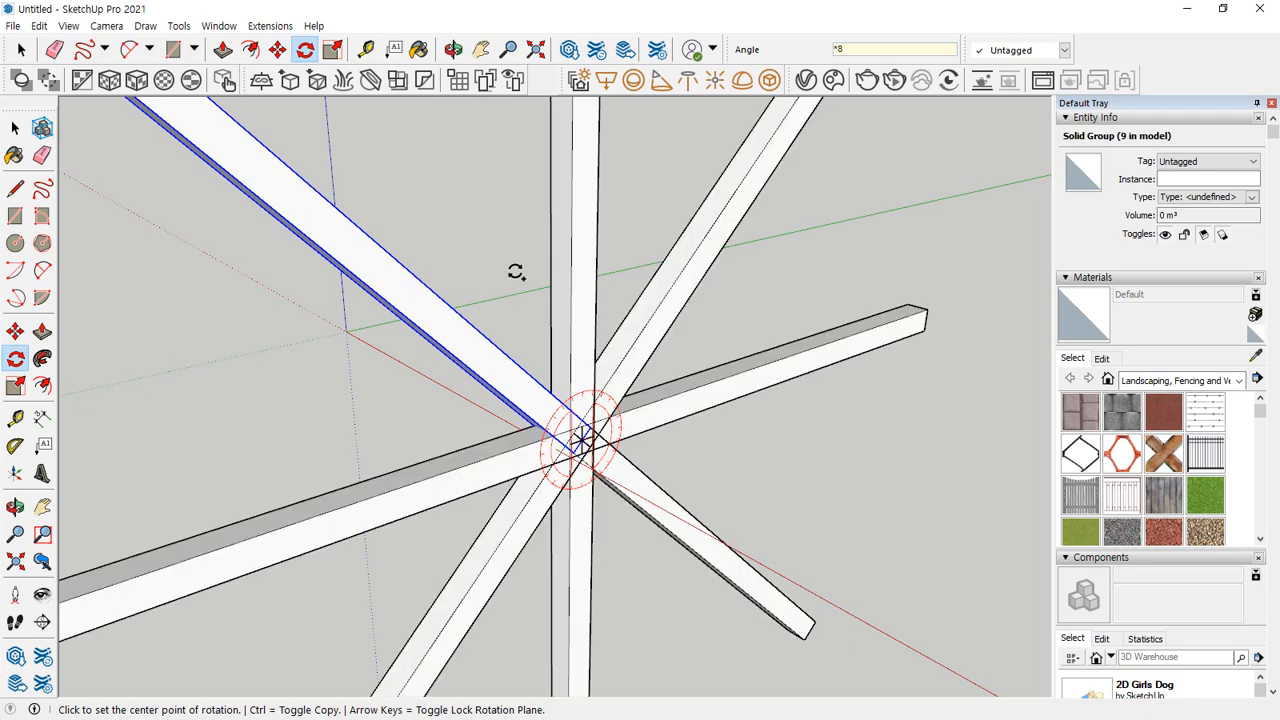
pyautogui.hotkey('ctrl', 'z')
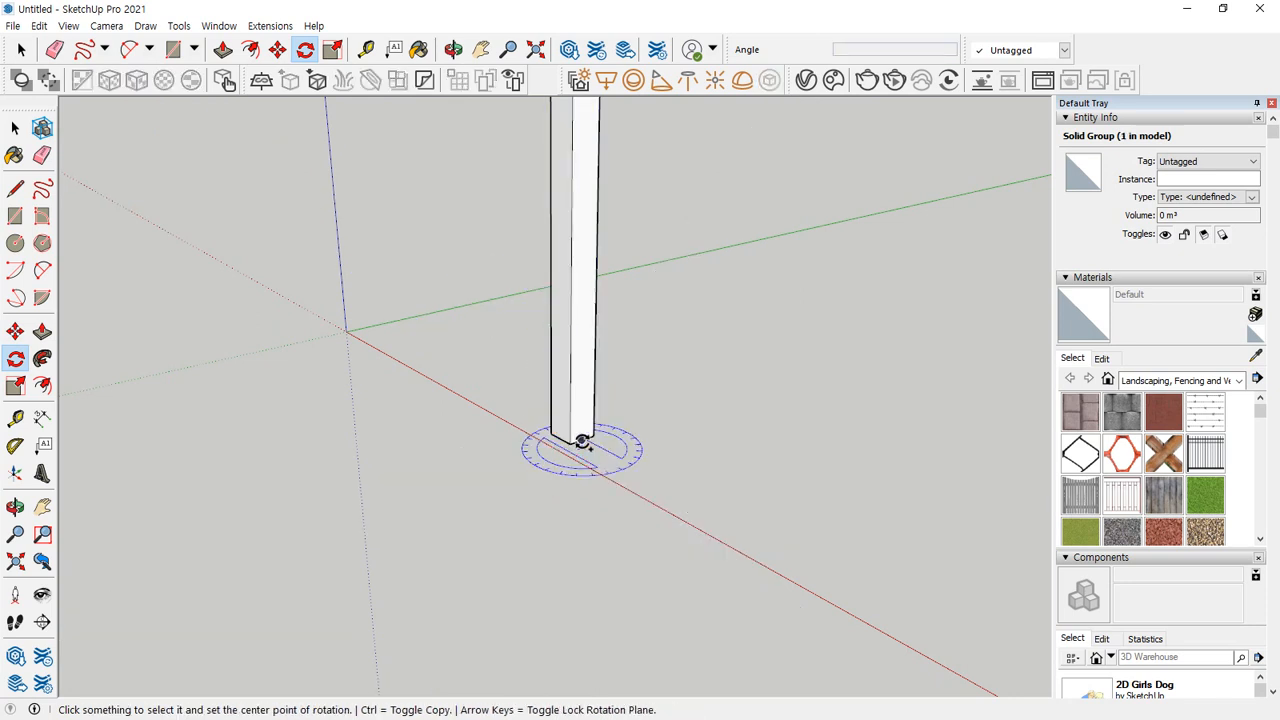
# Step: Make a rotated copy of the post at 380° around the red axis and divide the rotation into six copies
pyautogui.click(583, 232)
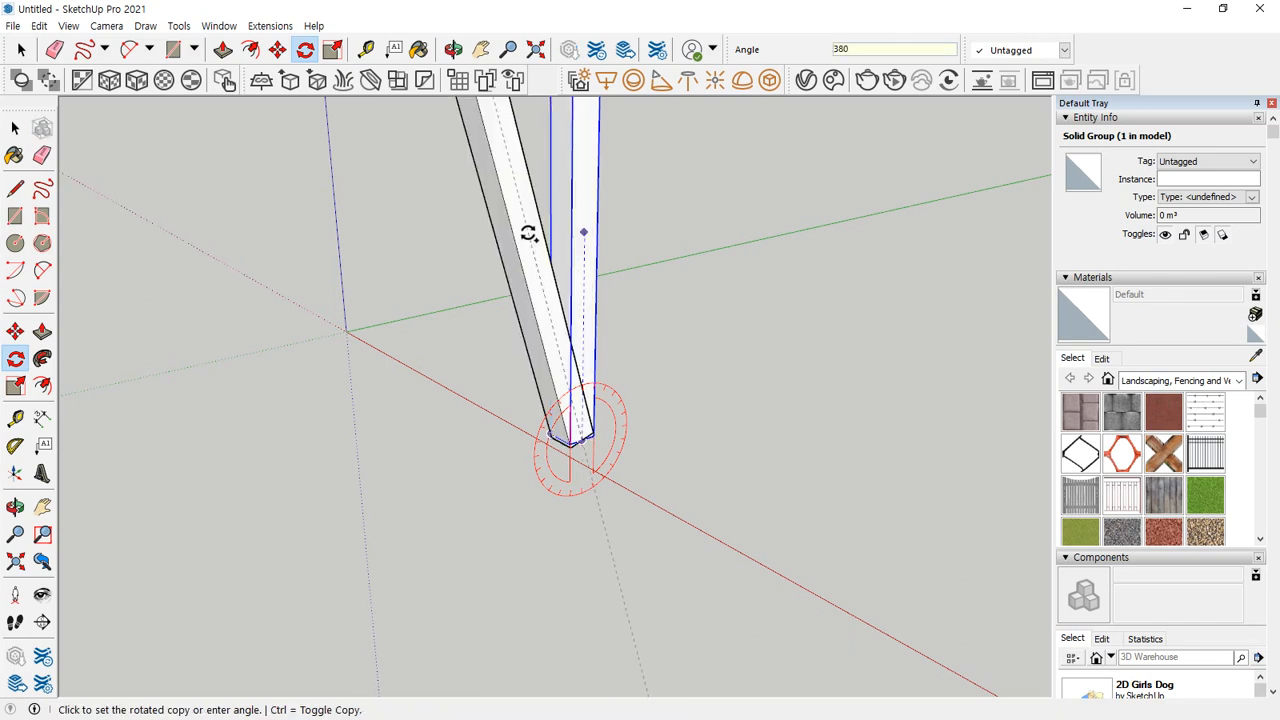
pyautogui.press('Return')
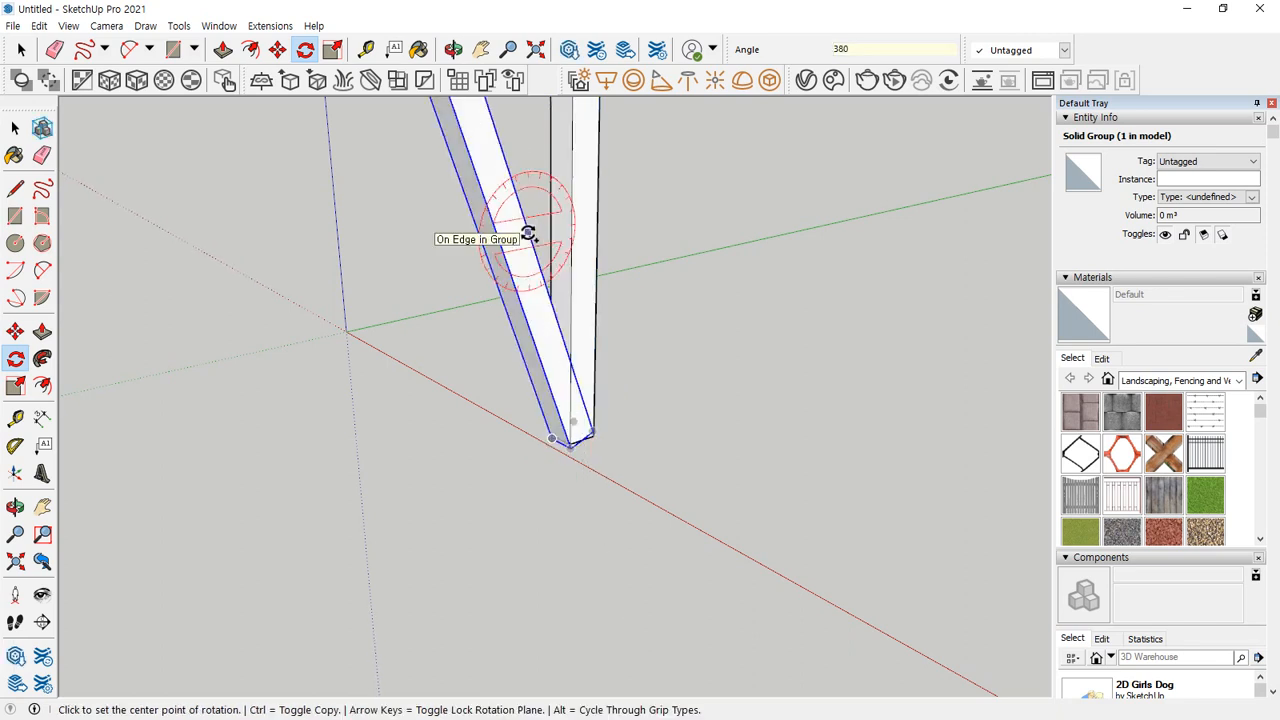
pyautogui.write('/6')
pyautogui.press('Return')
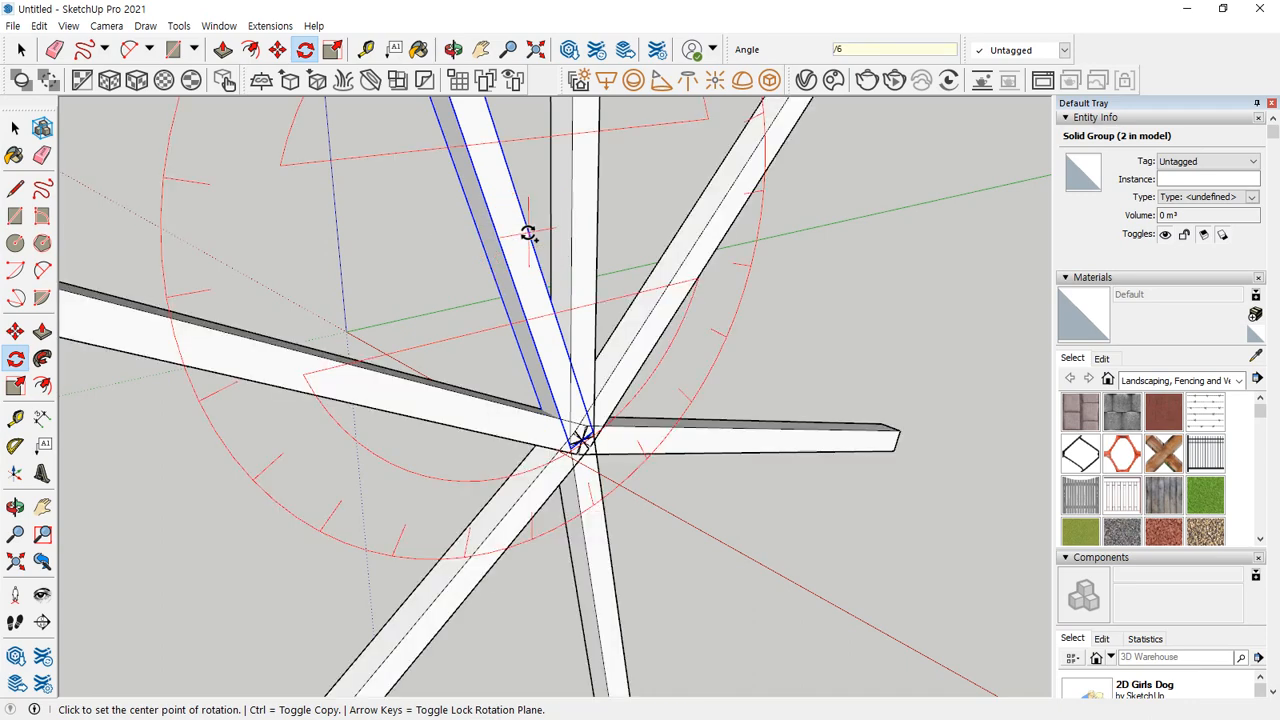
# Step: Delete the tilted copy standing closest to the upright post from the radial array
pyautogui.press('Escape')
pyautogui.moveTo(728, 426); pyautogui.dragTo(714, 584, button='middle')
pyautogui.press('space')
pyautogui.click(449, 254)
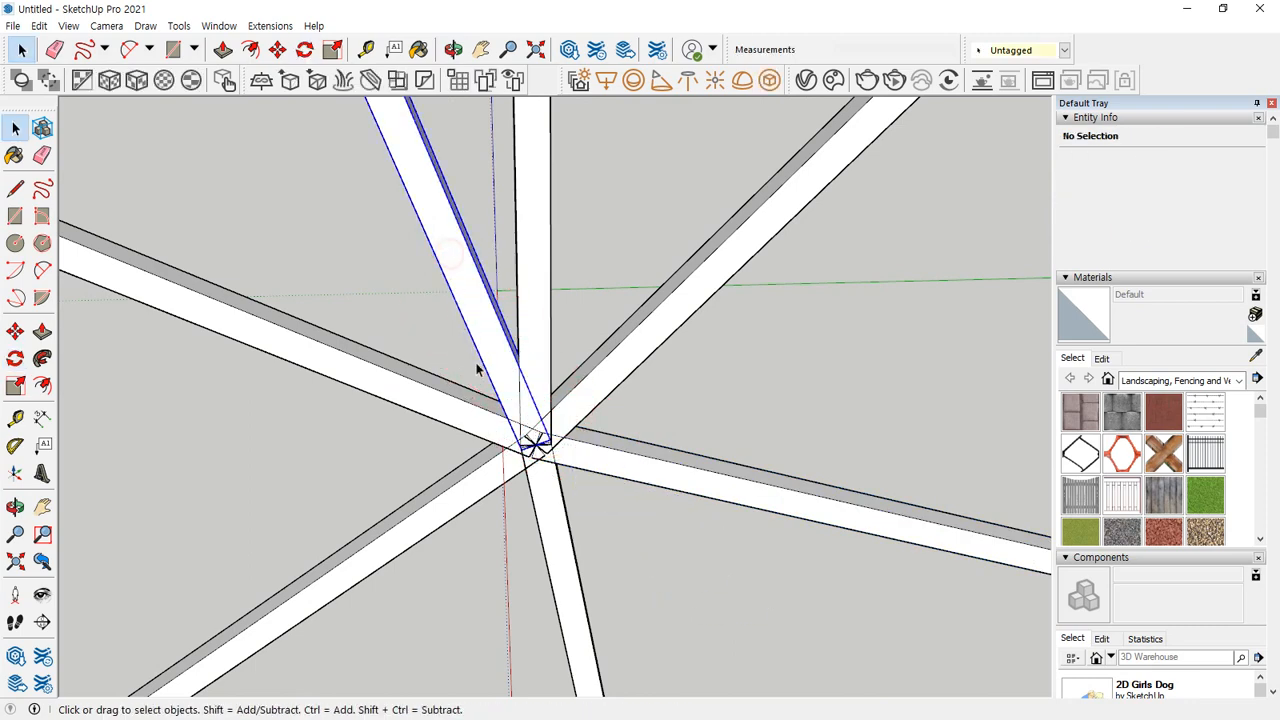
pyautogui.press('Delete')
pyautogui.moveTo(490, 405); pyautogui.dragTo(586, 346, button='middle')
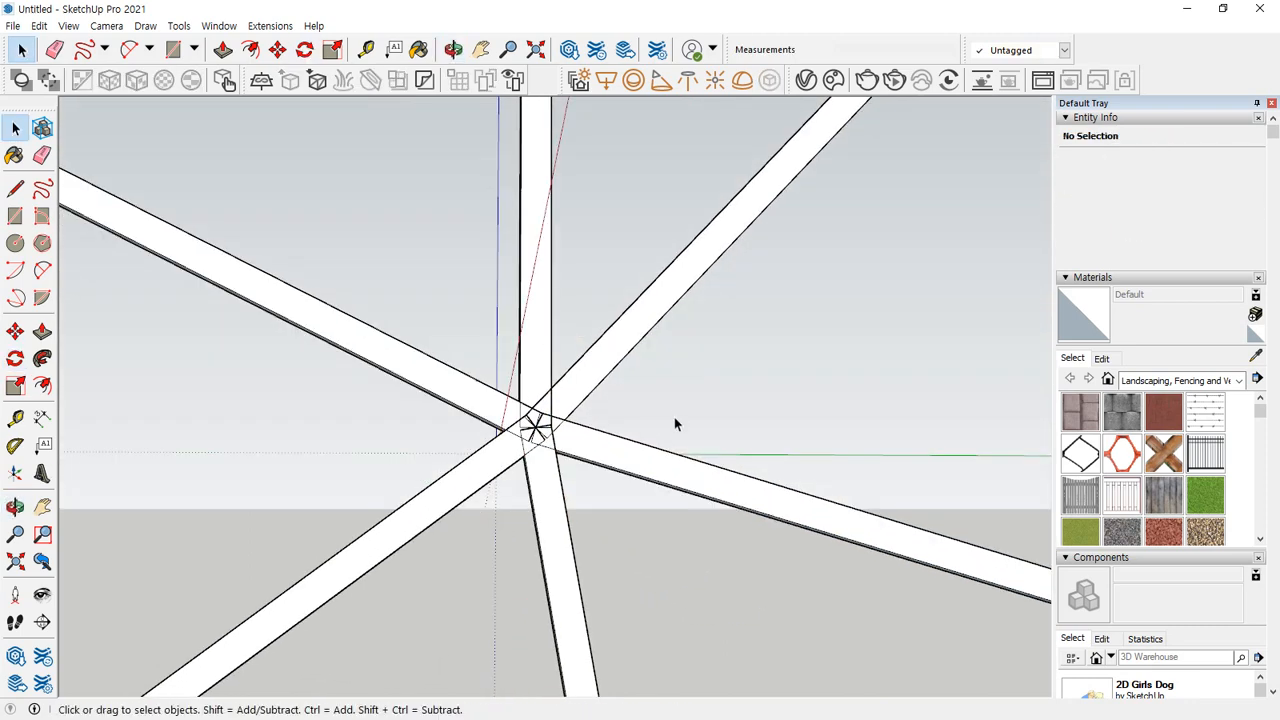
# Step: Undo the deletion and the divided rotated copies to return to the single upright post
pyautogui.hotkey('ctrl', 'z')
pyautogui.hotkey('ctrl', 'z')
pyautogui.moveTo(491, 423); pyautogui.dragTo(534, 354, button='middle')
pyautogui.click(534, 356)
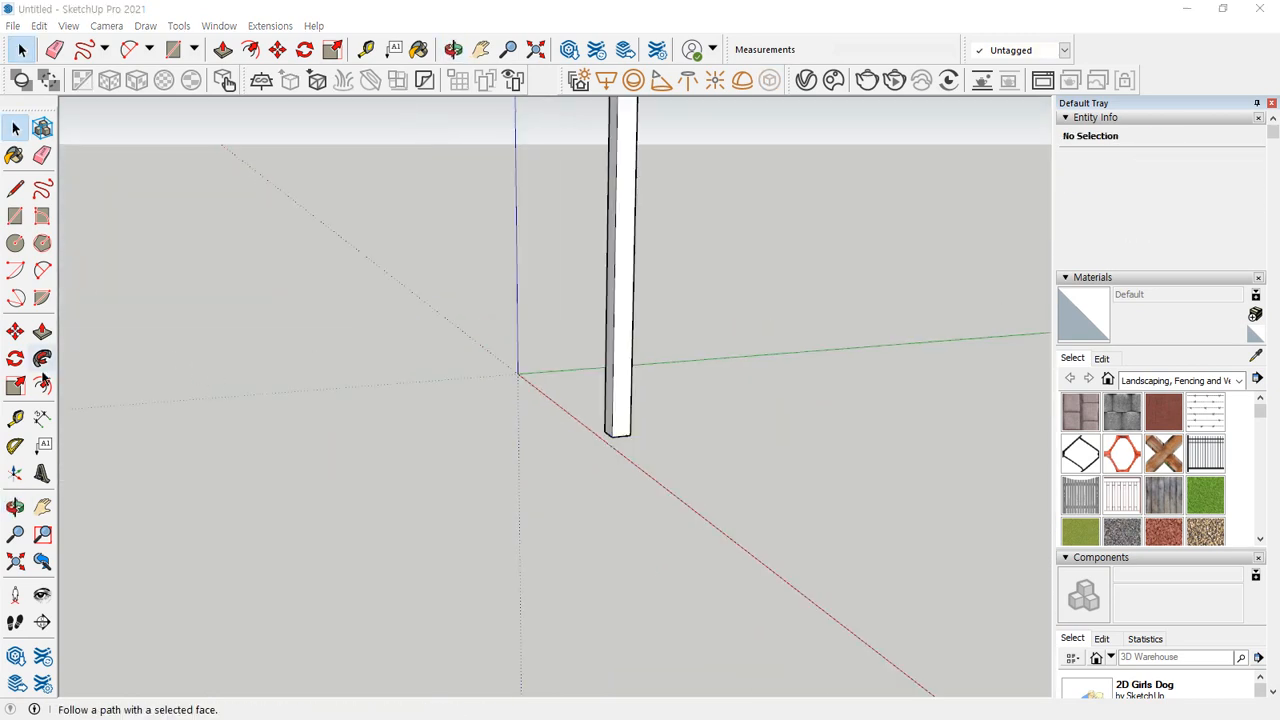
# Step: Scale the post's height from its top centre grip by a factor of 0.50 along the blue axis
pyautogui.click(15, 385)
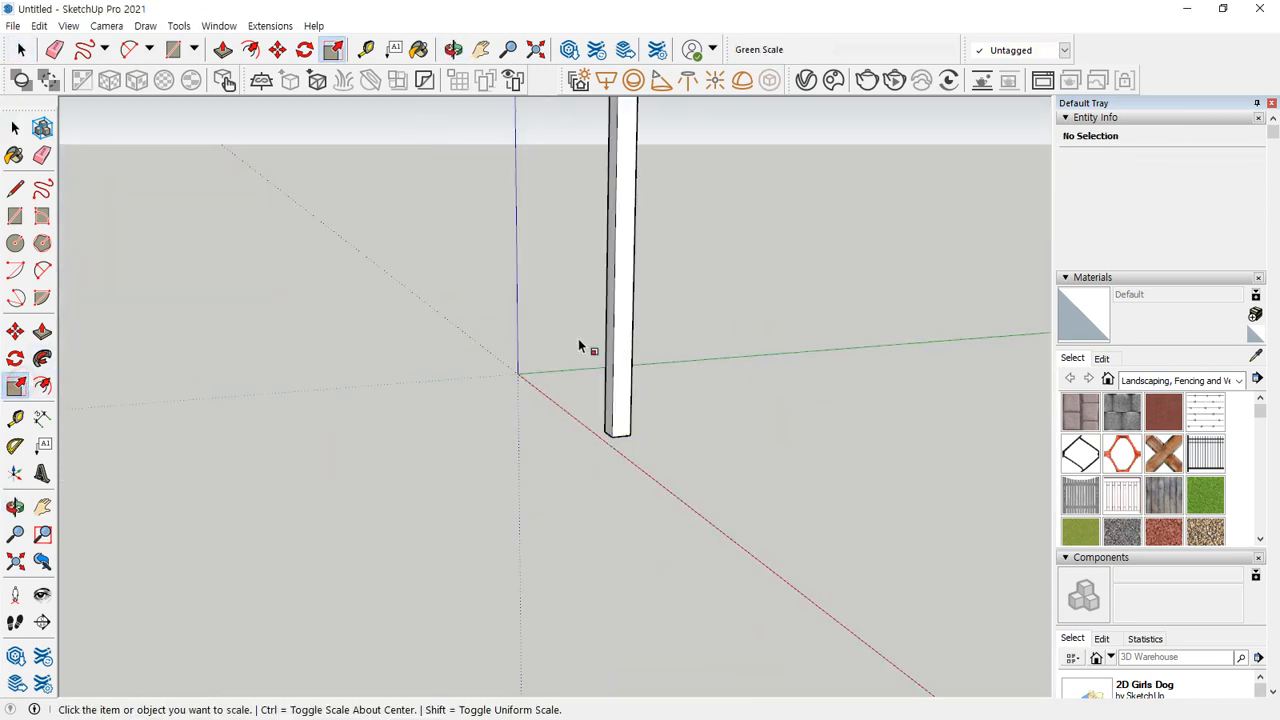
pyautogui.moveTo(585, 348); pyautogui.dragTo(619, 301, button='middle')
pyautogui.click(622, 340)
pyautogui.moveTo(632, 401); pyautogui.dragTo(584, 360, button='middle')
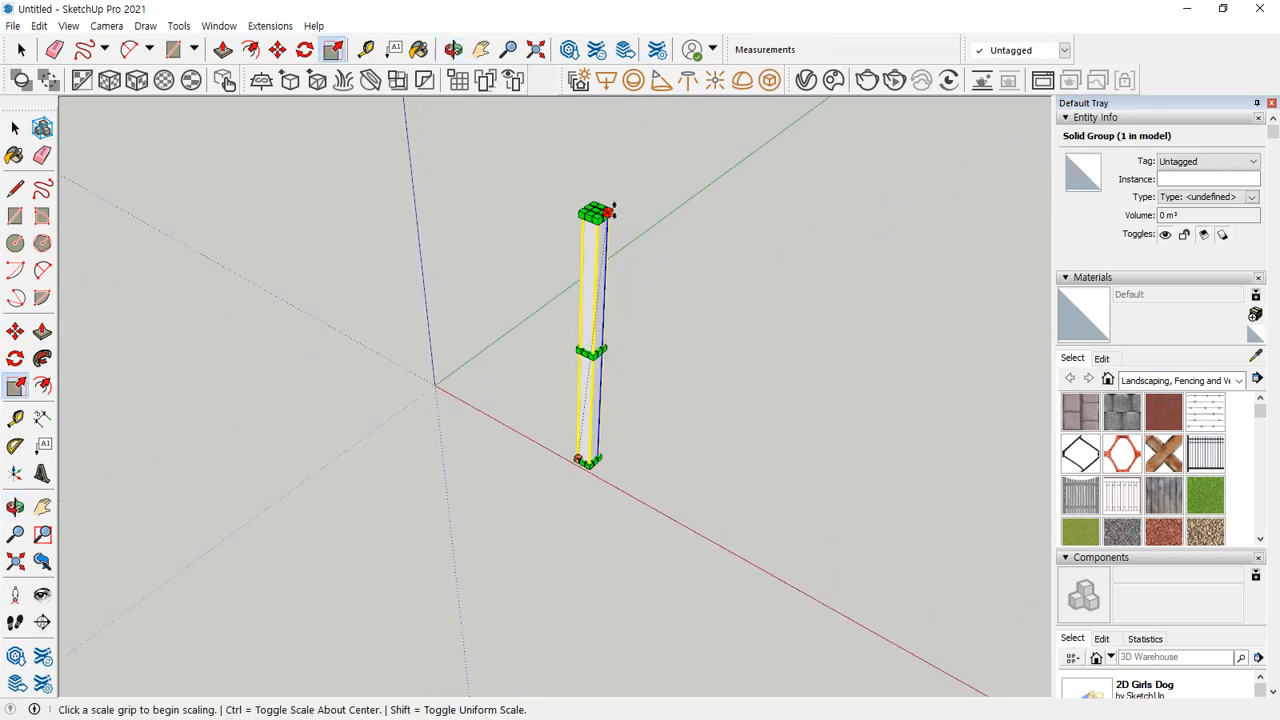
pyautogui.scroll(2, 606, 209)
pyautogui.scroll(2, 707, 246)
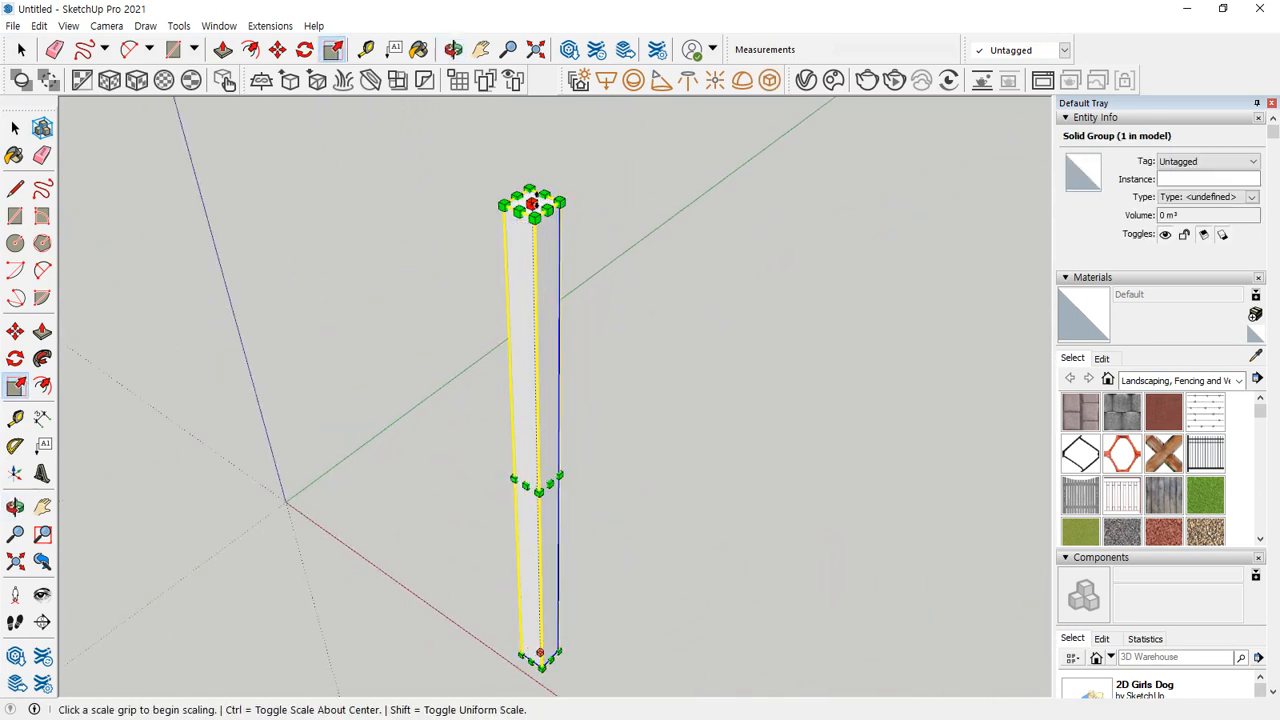
pyautogui.click(531, 205)
pyautogui.click(538, 489)
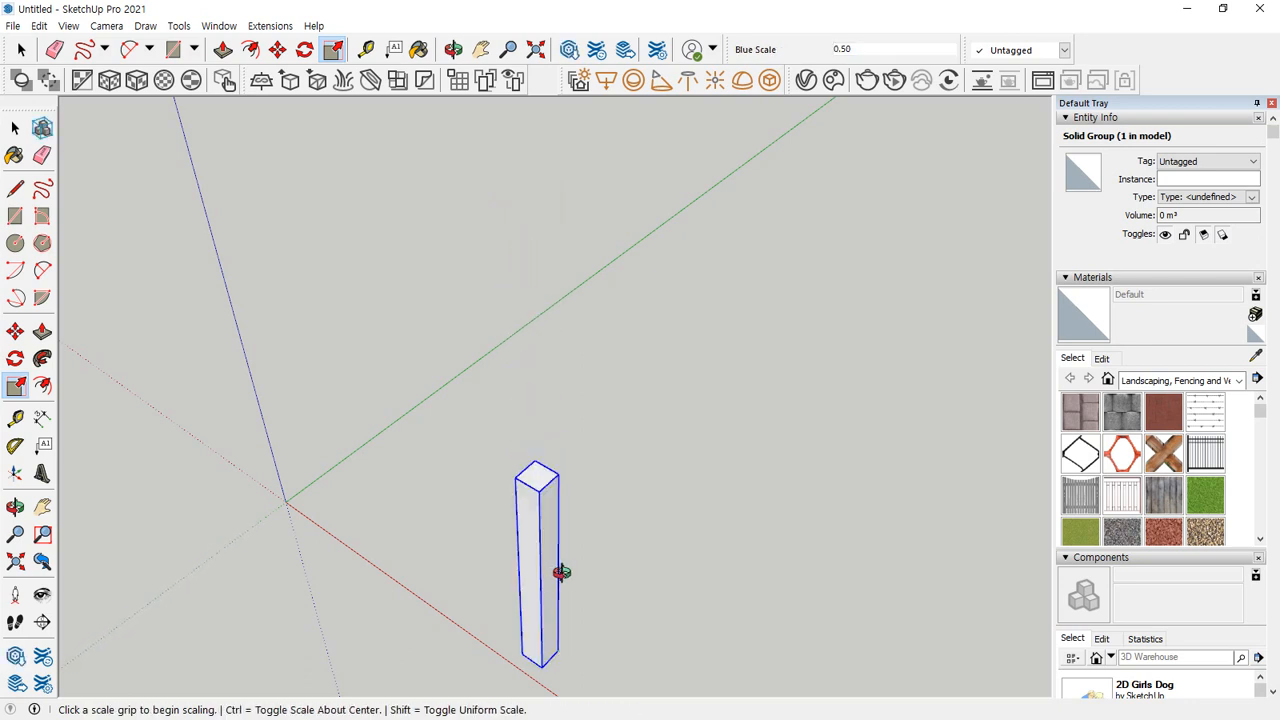
# Step: Scale the shortened post along the blue axis by 0.50 once more, keeping its base fixed
pyautogui.moveTo(562, 572); pyautogui.dragTo(656, 421, button='middle')
pyautogui.keyDown('shift'); pyautogui.moveTo(641, 507); pyautogui.dragTo(534, 277, button='middle'); pyautogui.keyUp('shift')
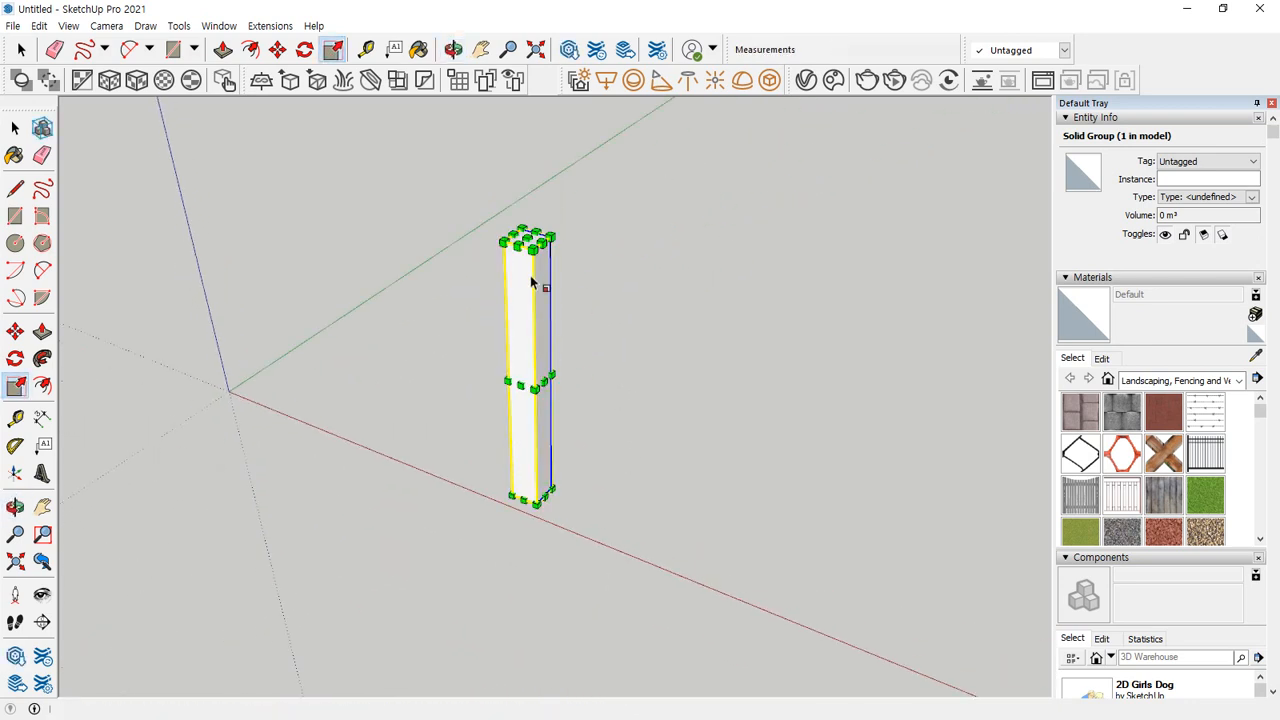
pyautogui.click(530, 242)
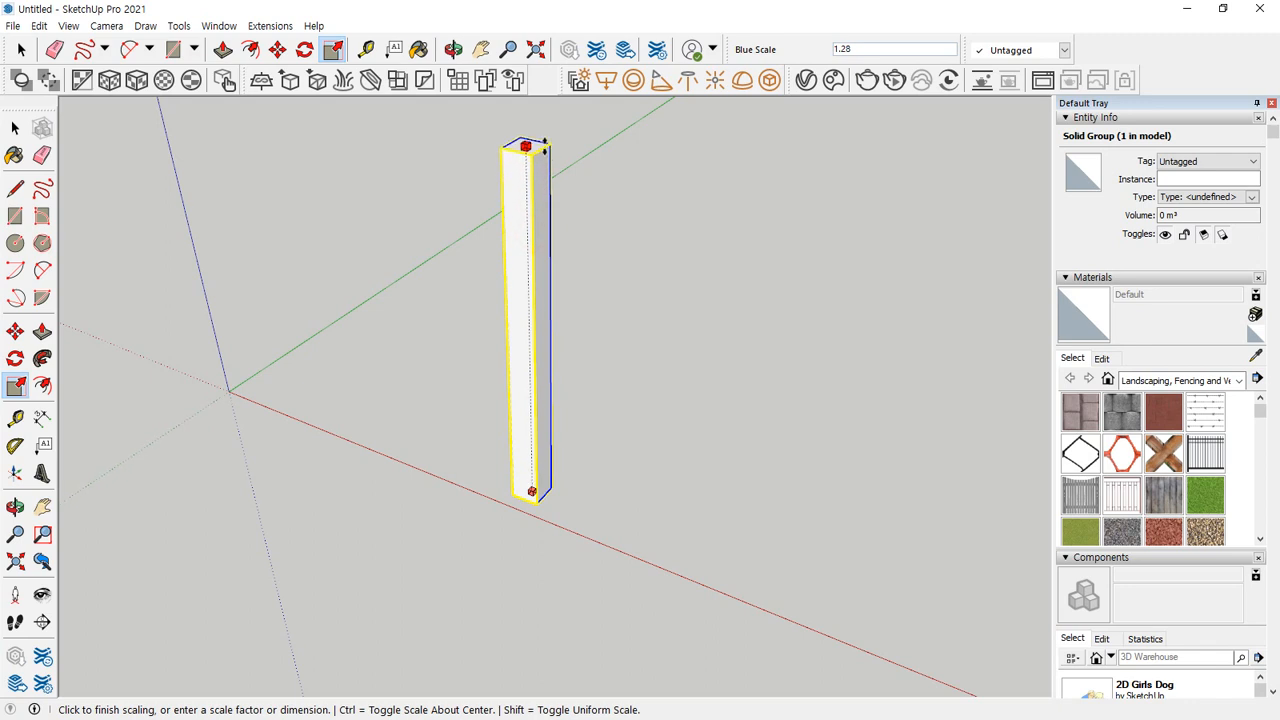
pyautogui.click(531, 376)
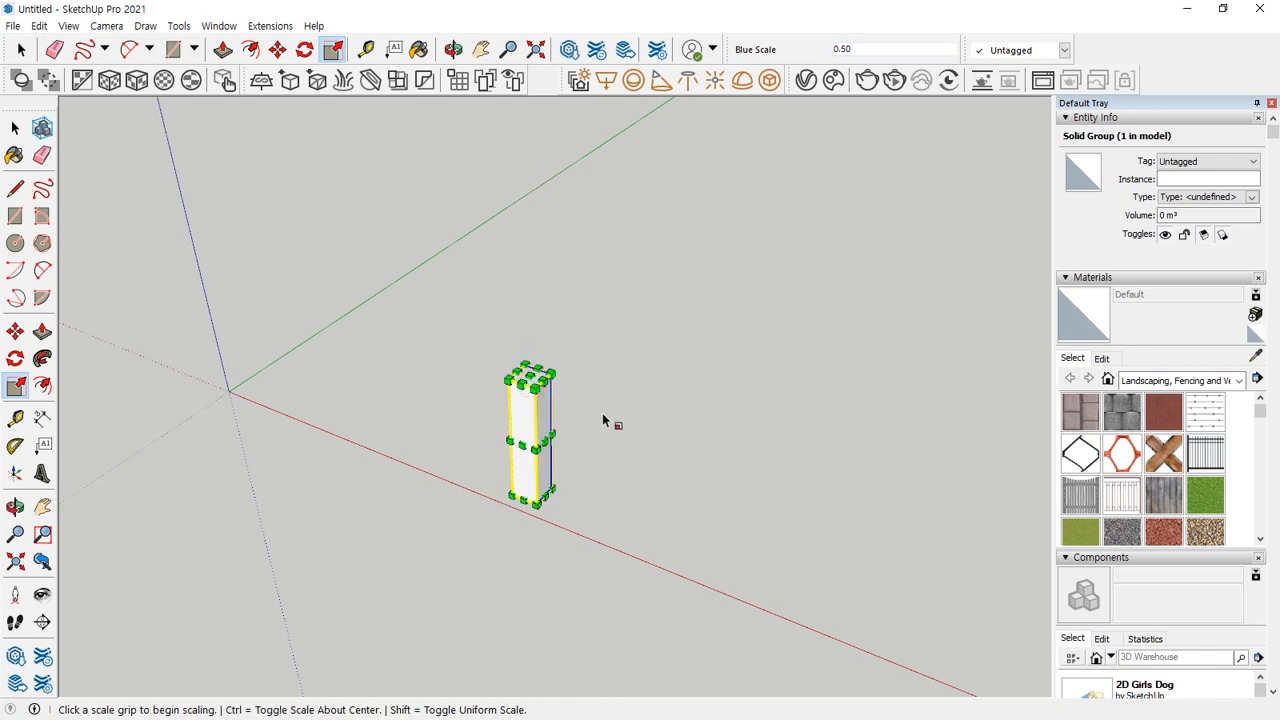
# Step: Double the post's height twice from its top centre grip, using a blue-axis scale factor of 2 each time
pyautogui.click(529, 376)
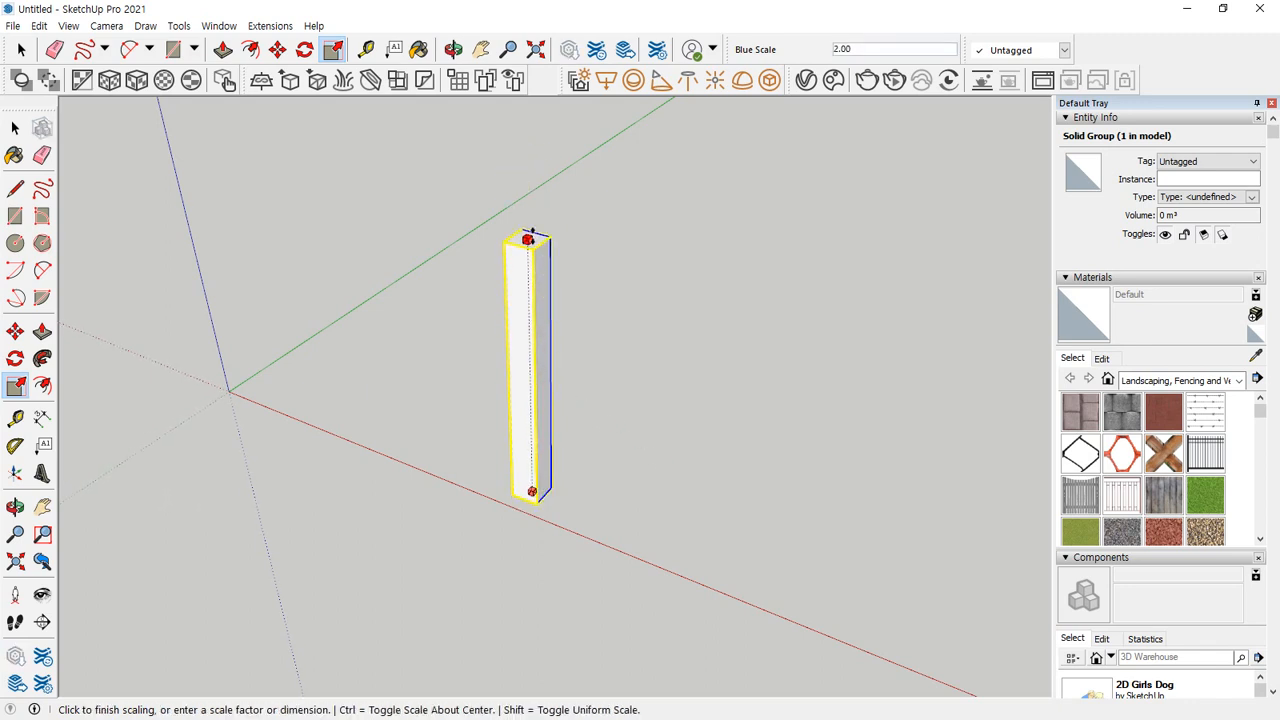
pyautogui.click(546, 249)
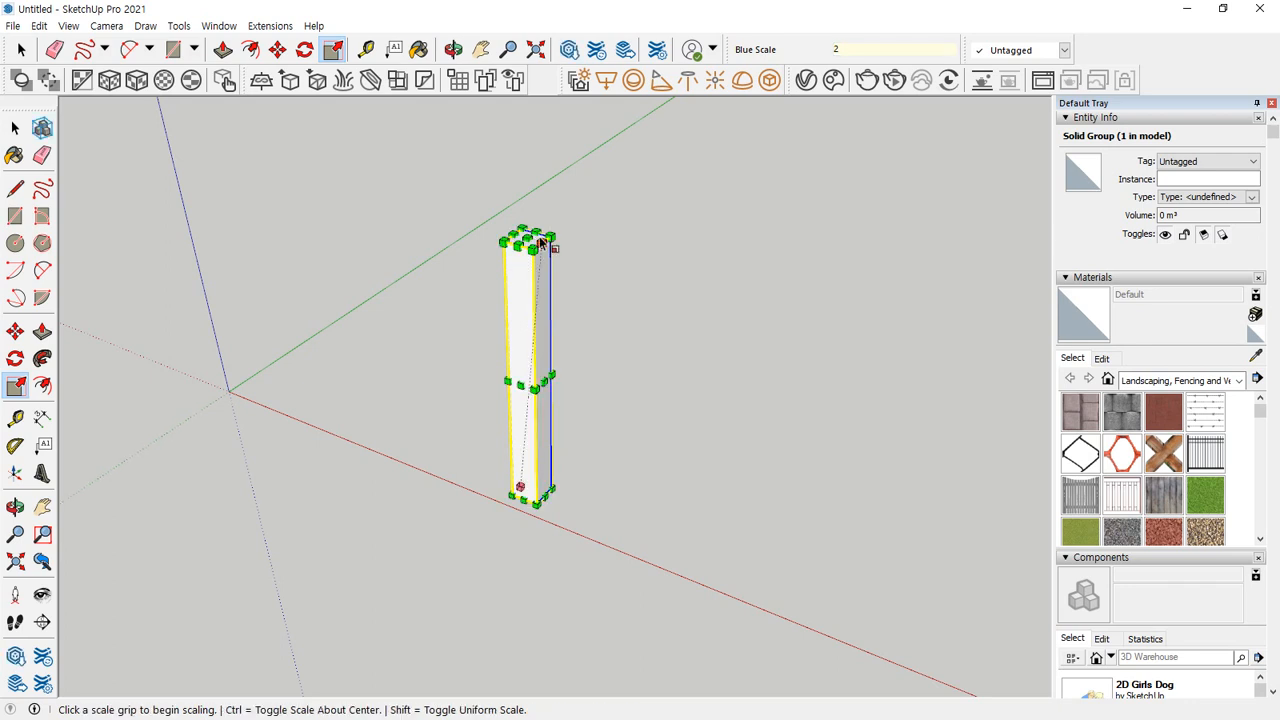
pyautogui.click(528, 239)
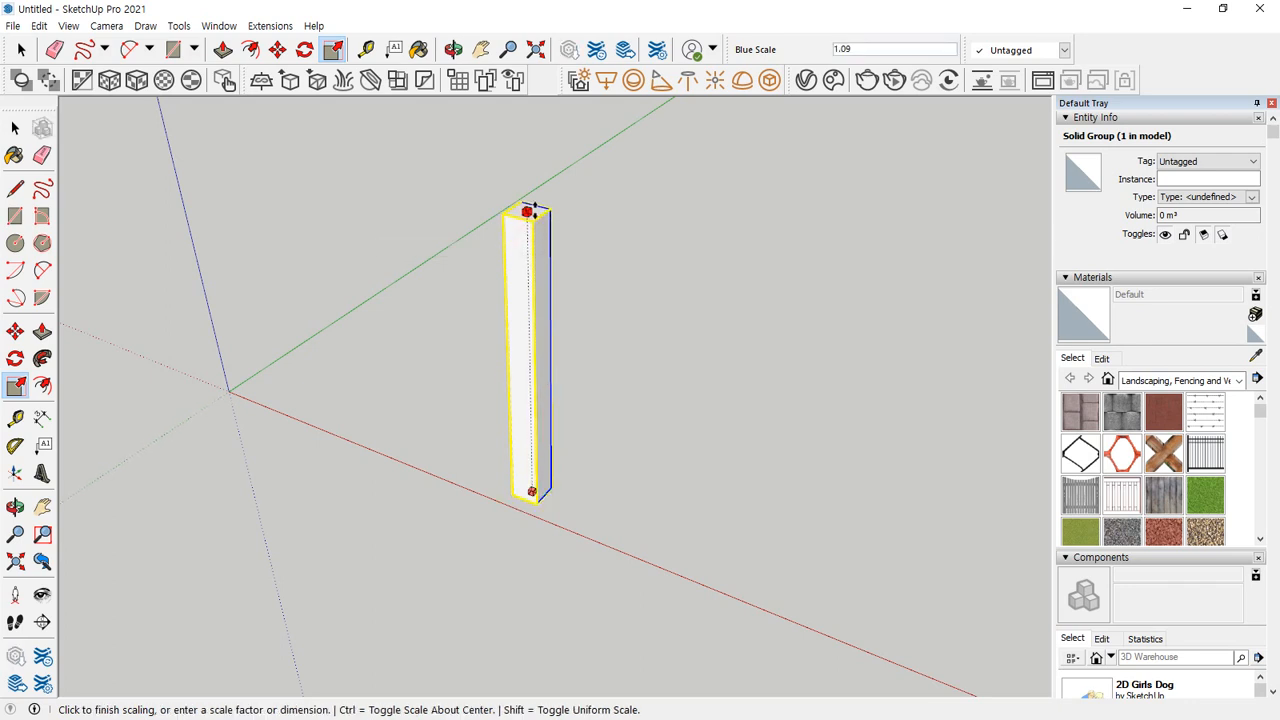
pyautogui.write('2')
pyautogui.press('Return')
# Step: Reduce the post's height along the blue axis from its top centre grip in several freehand scaling passes
pyautogui.scroll(-4, 540, 215)
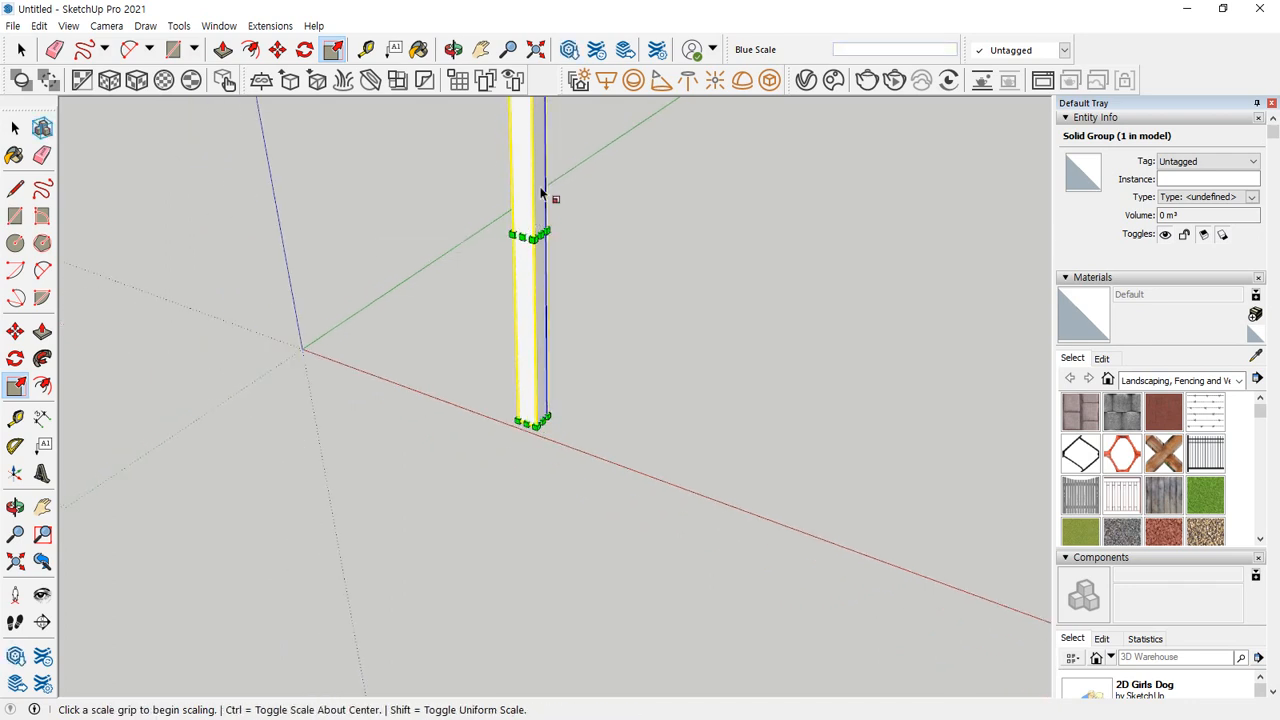
pyautogui.click(512, 110)
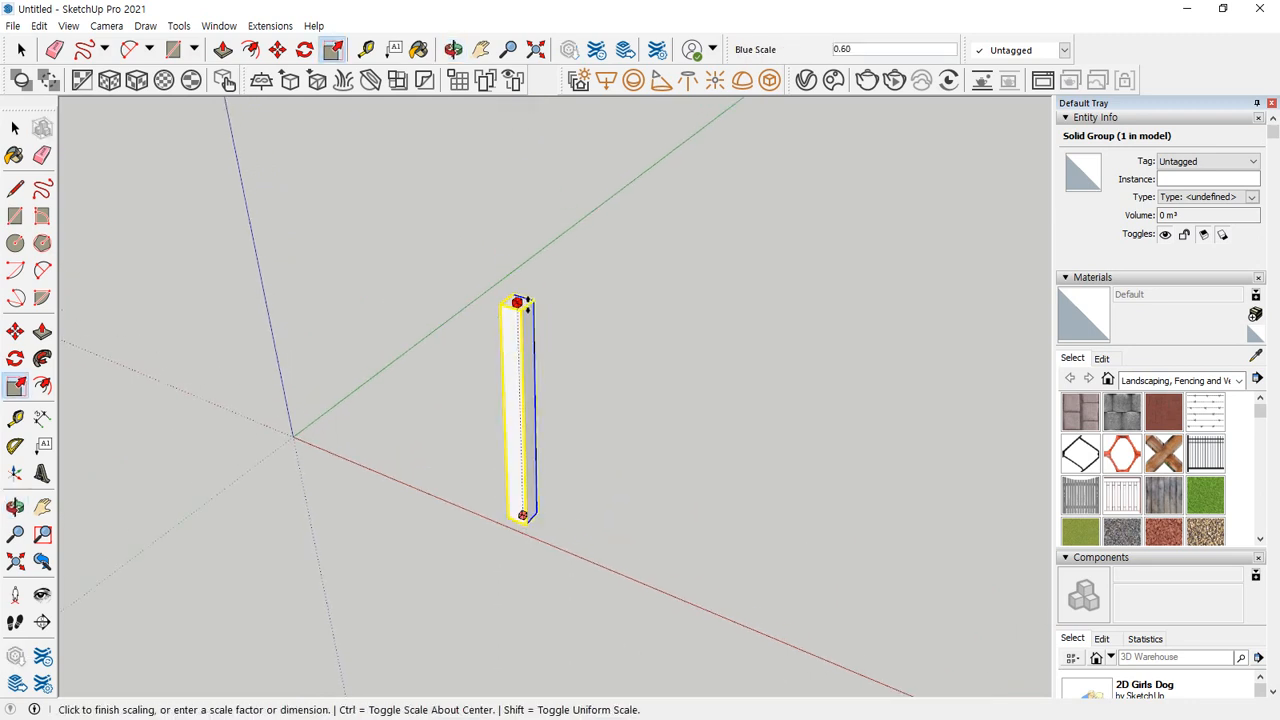
pyautogui.click(517, 300)
pyautogui.scroll(2, 512, 290)
pyautogui.click(518, 284)
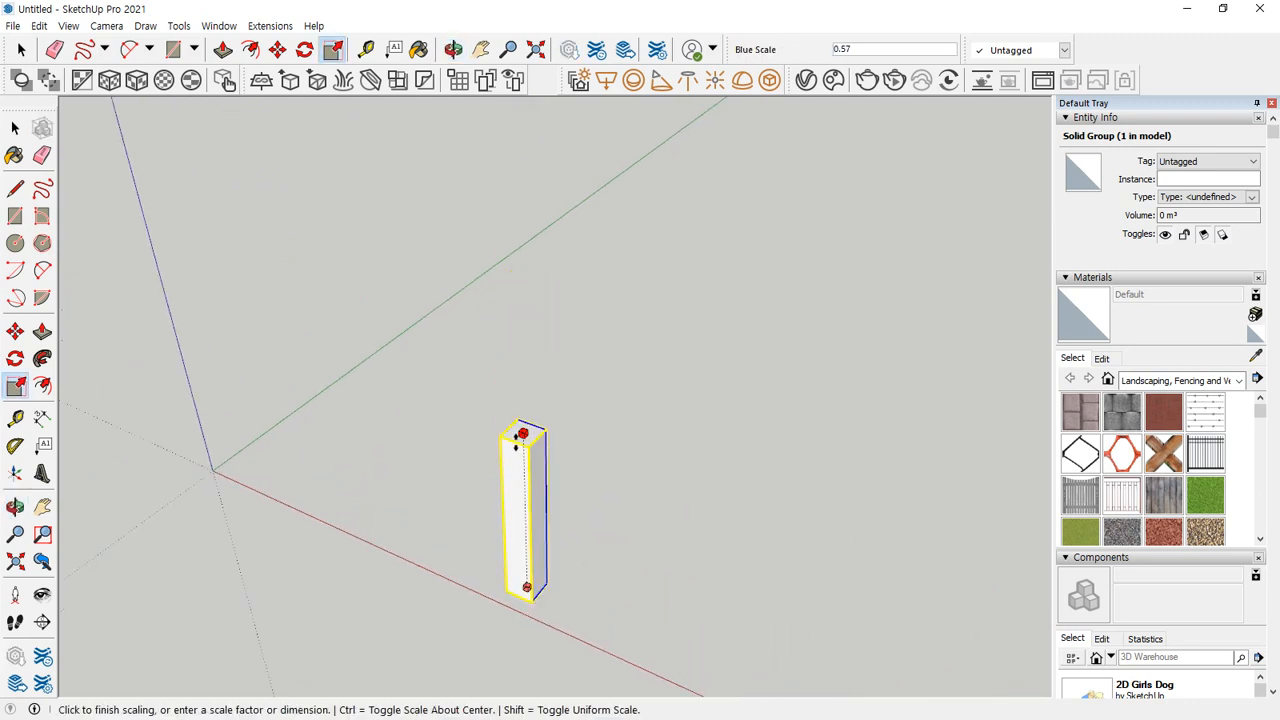
pyautogui.click(520, 456)
pyautogui.scroll(2, 512, 345)
pyautogui.scroll(2, 512, 345)
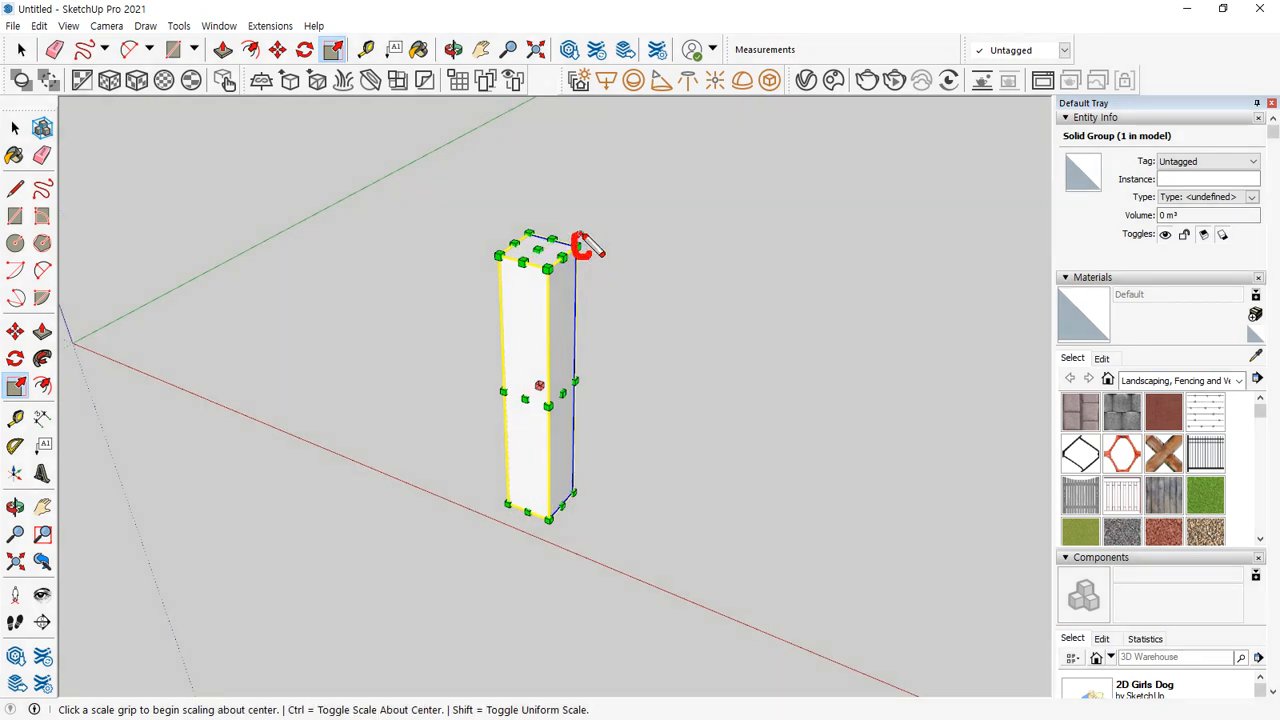
pyautogui.moveTo(497, 515); pyautogui.dragTo(515, 513)
pyautogui.moveTo(574, 250)
pyautogui.mouseDown()
pyautogui.moveTo(504, 488)
pyautogui.moveTo(508, 474)
pyautogui.mouseUp()
pyautogui.press('Escape')
pyautogui.press('ctrl')
pyautogui.press('space')
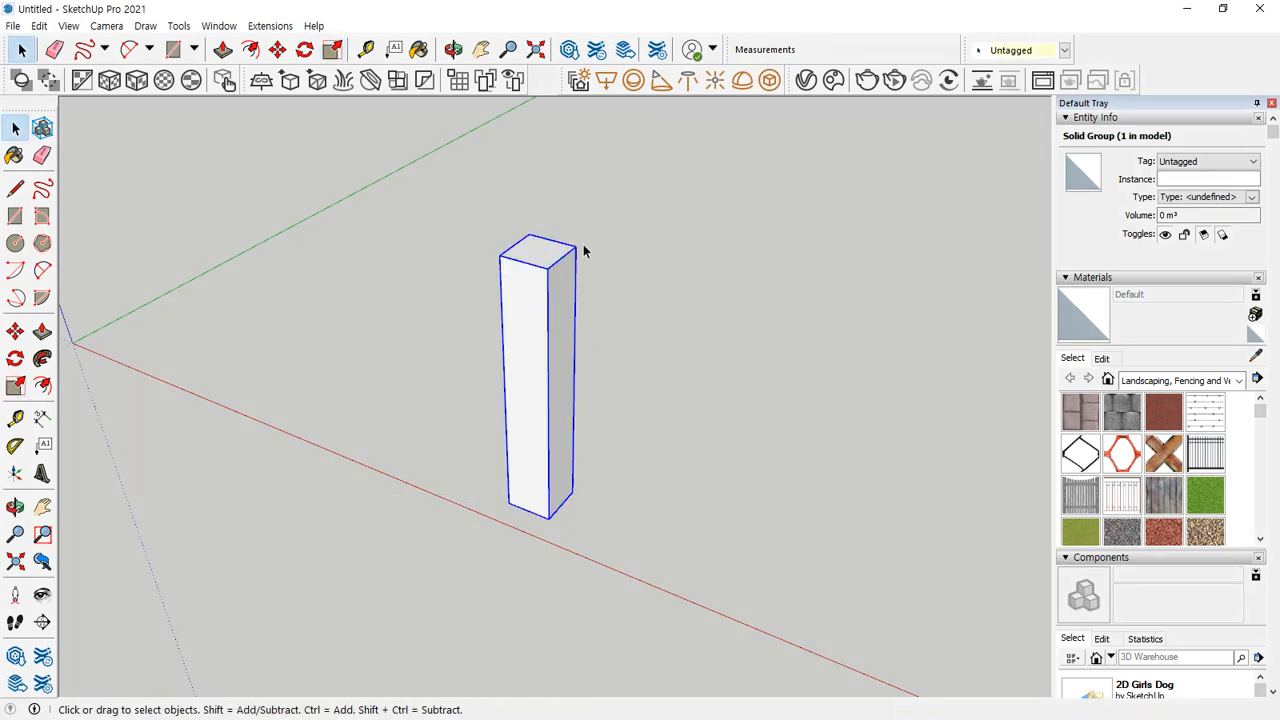
# Step: Try scaling the post uniformly about its centre from a top corner grip, by a factor of about 1.32
pyautogui.press('s')
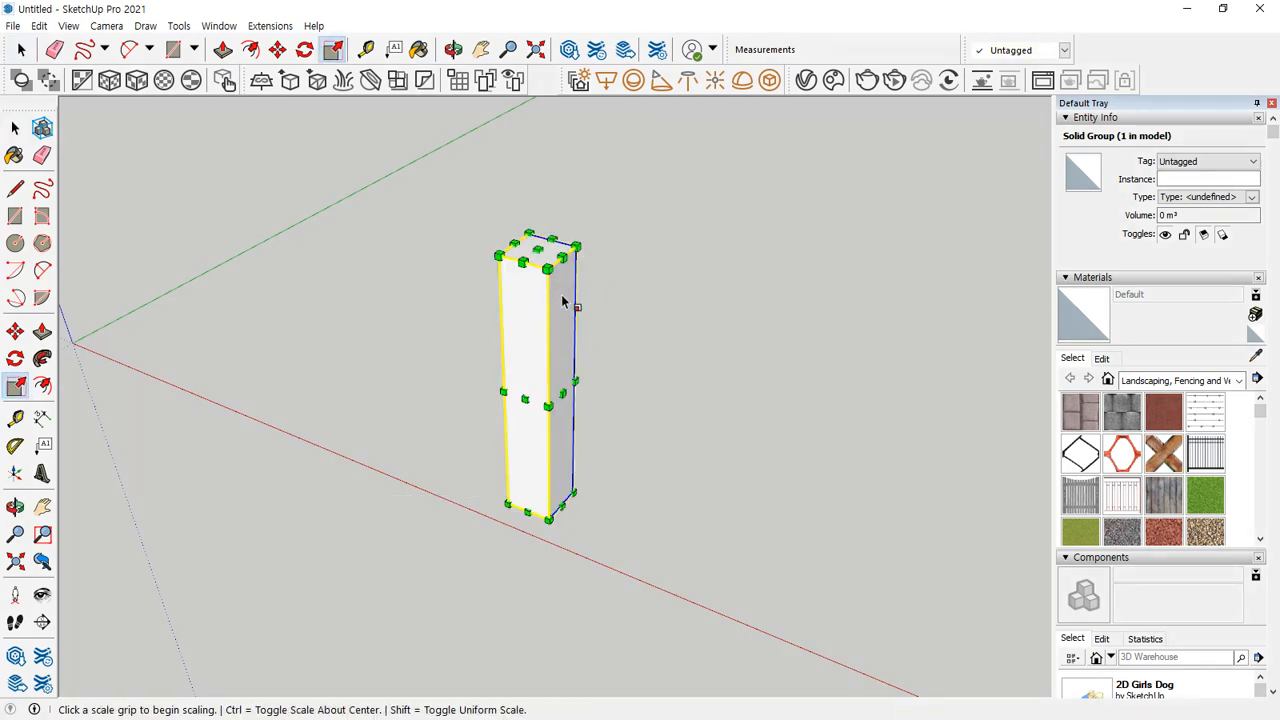
pyautogui.click(576, 246)
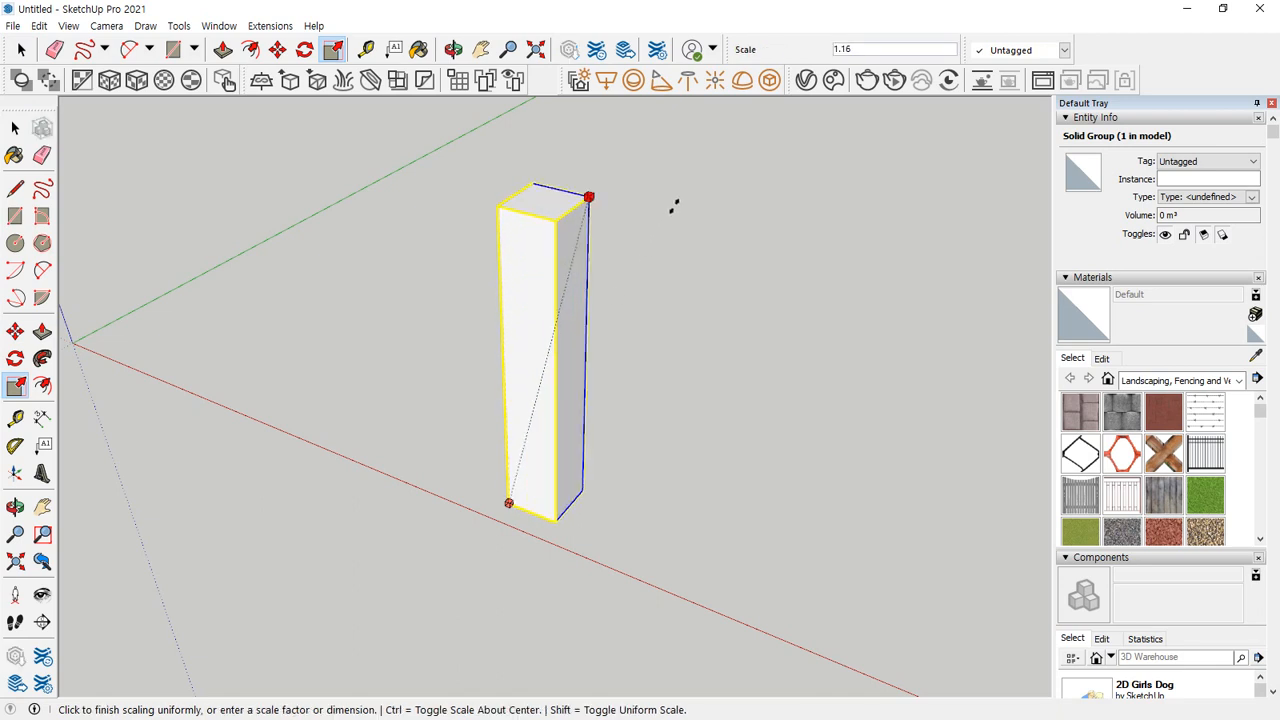
pyautogui.press('ctrl')
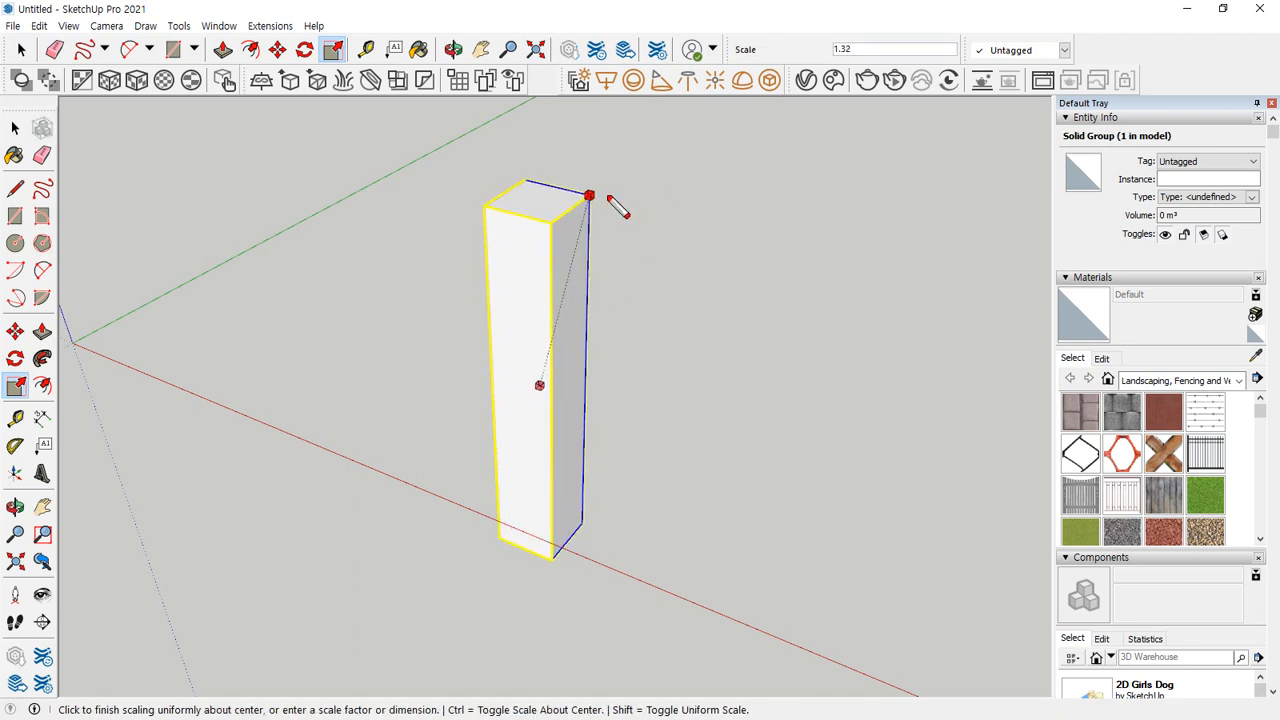
pyautogui.moveTo(601, 219)
pyautogui.mouseDown()
pyautogui.moveTo(615, 175)
pyautogui.moveTo(609, 226)
pyautogui.mouseUp()
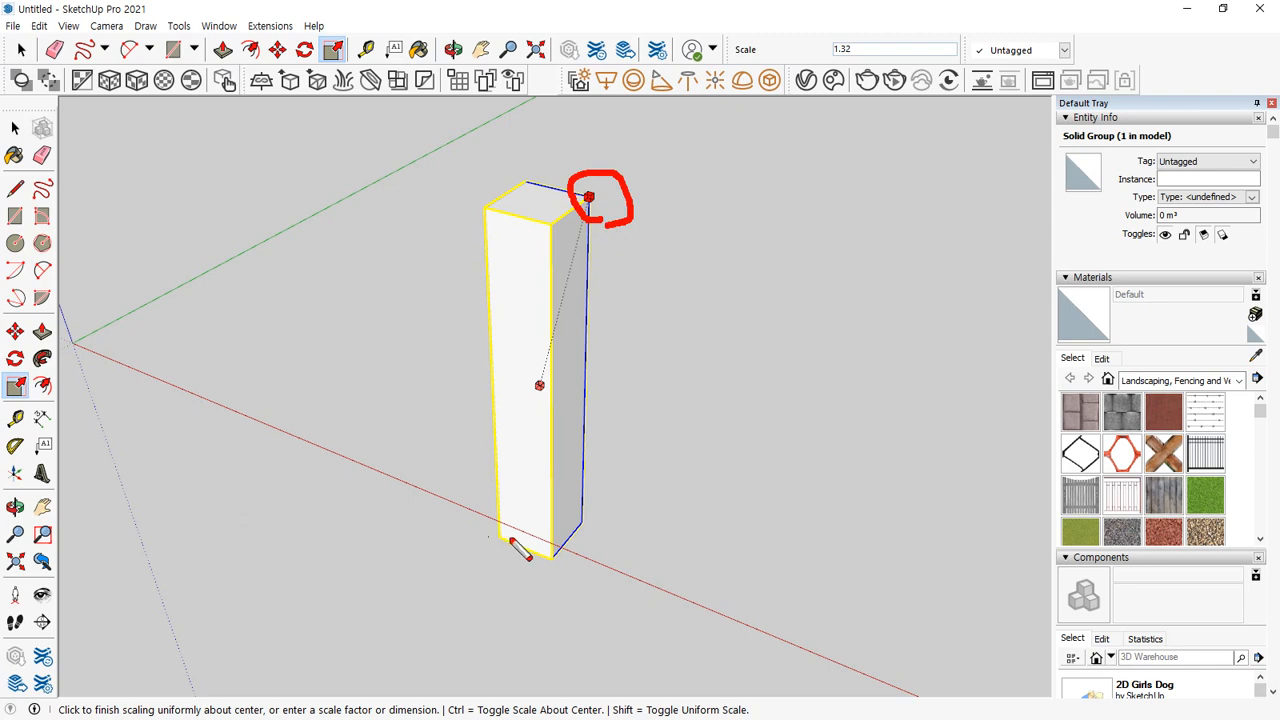
pyautogui.moveTo(510, 540)
pyautogui.mouseDown()
pyautogui.moveTo(495, 553)
pyautogui.moveTo(512, 540)
pyautogui.mouseUp()
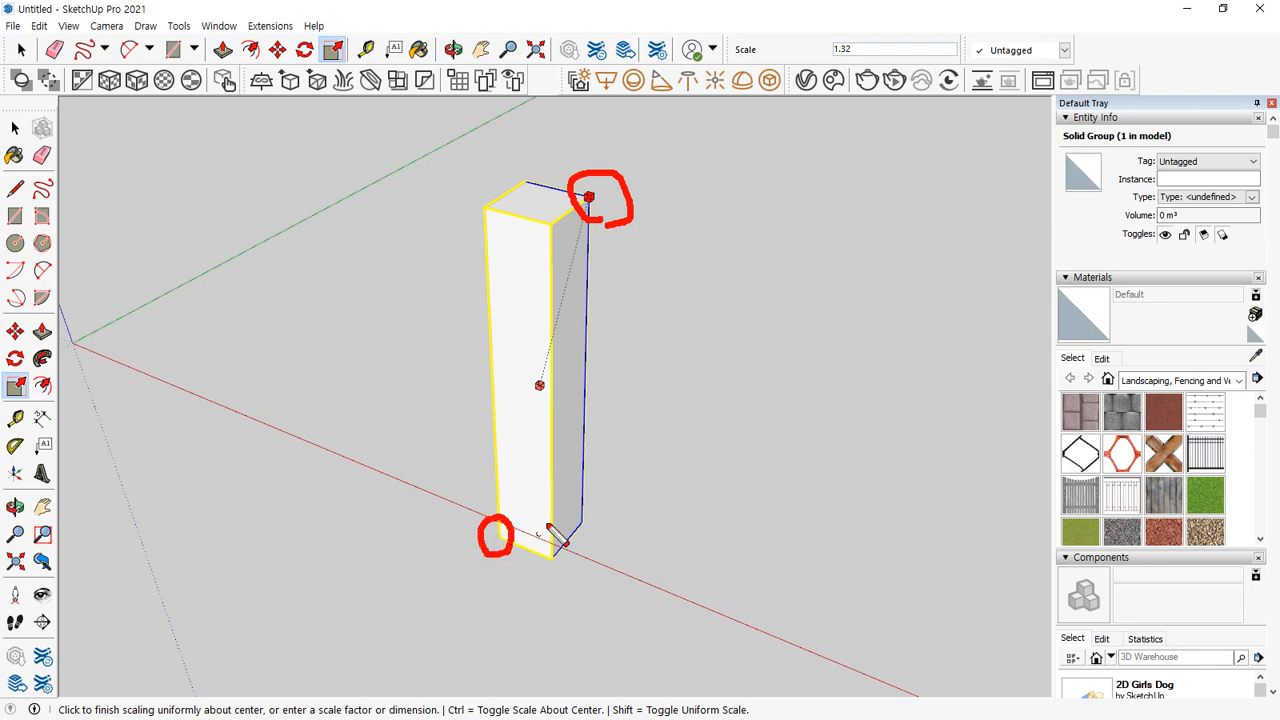
pyautogui.press('Escape')
pyautogui.press('ctrl')
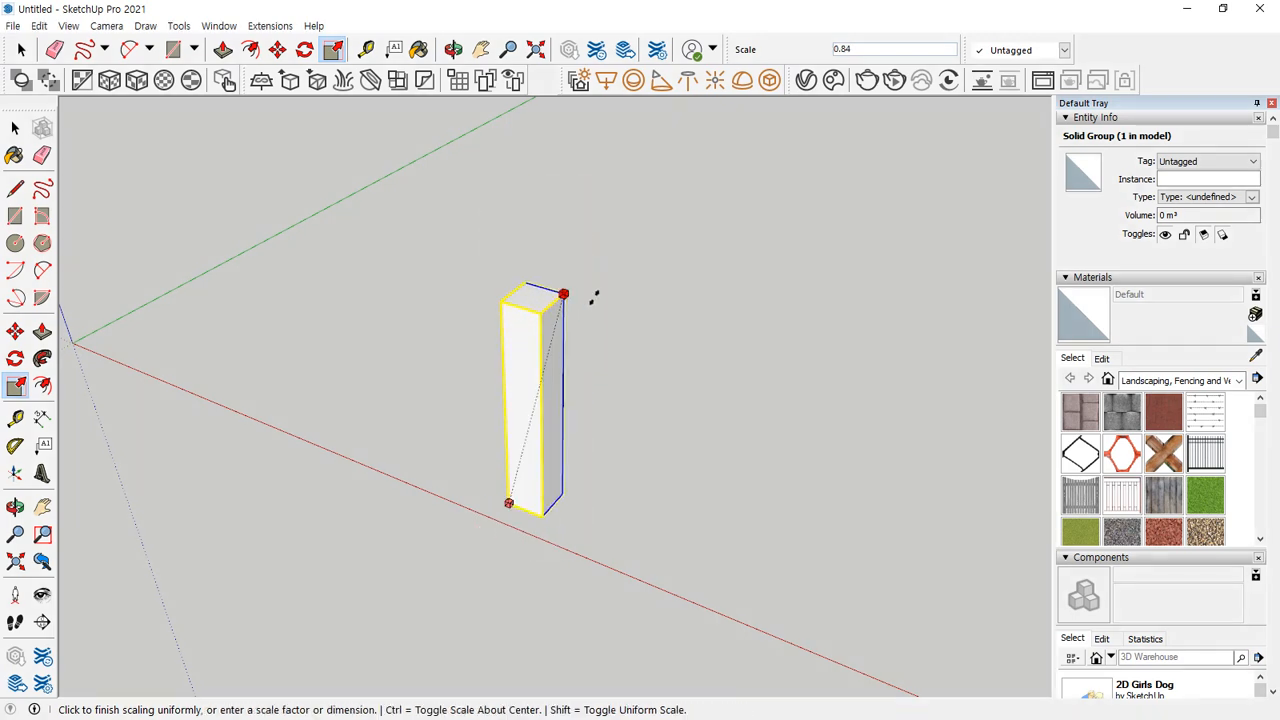
# Step: Compare uniform corner-grip scaling anchored at the opposite corner with scaling about the post's centre, keeping the original size
pyautogui.press('ctrl')
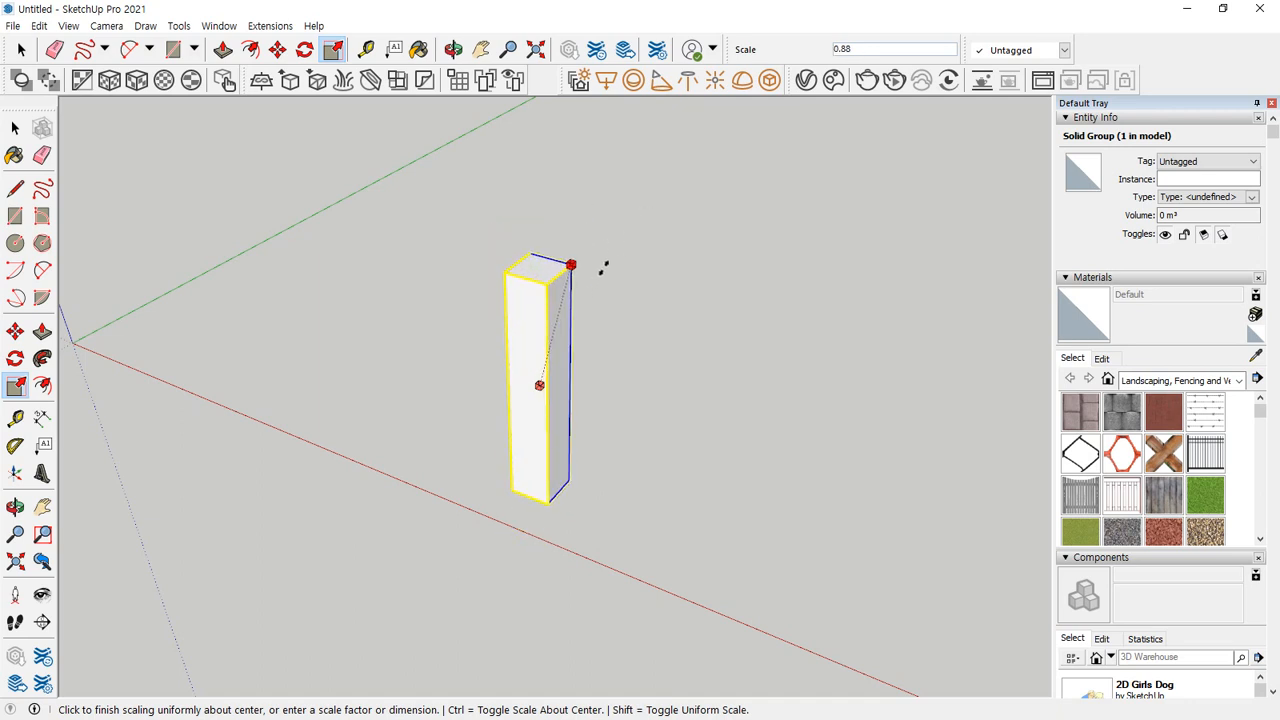
pyautogui.press('ctrl')
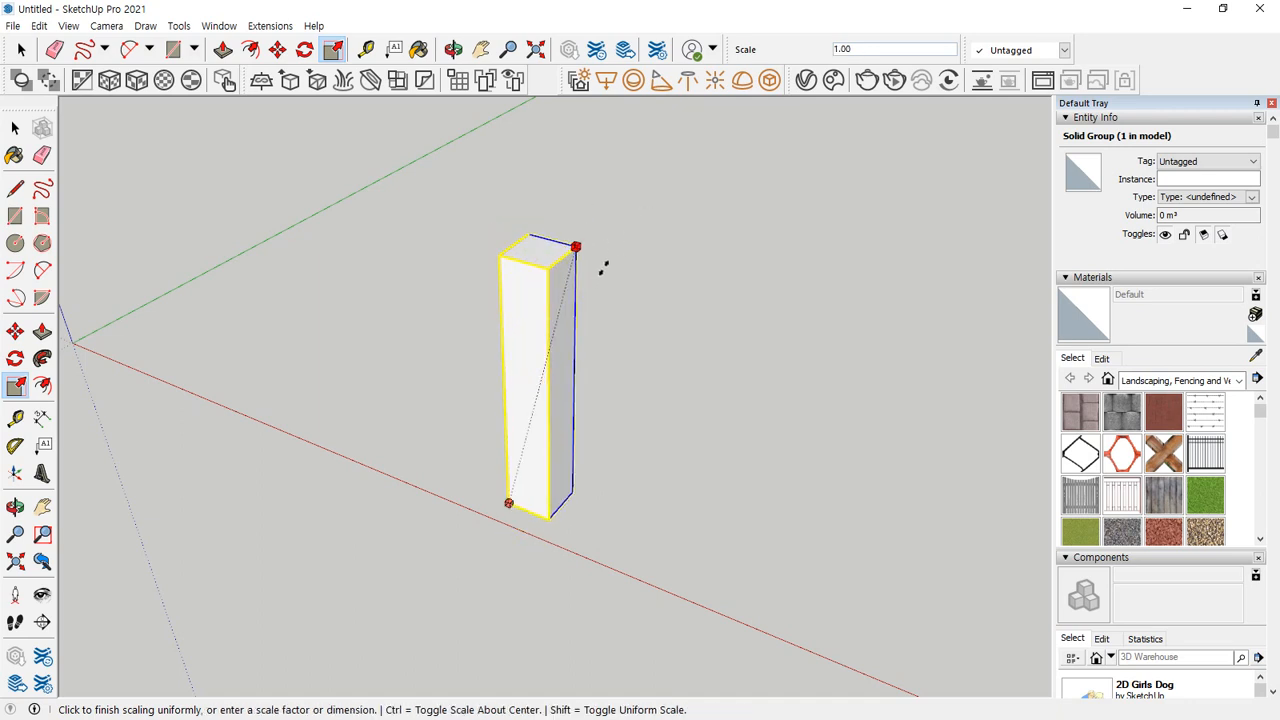
pyautogui.press('ctrl')
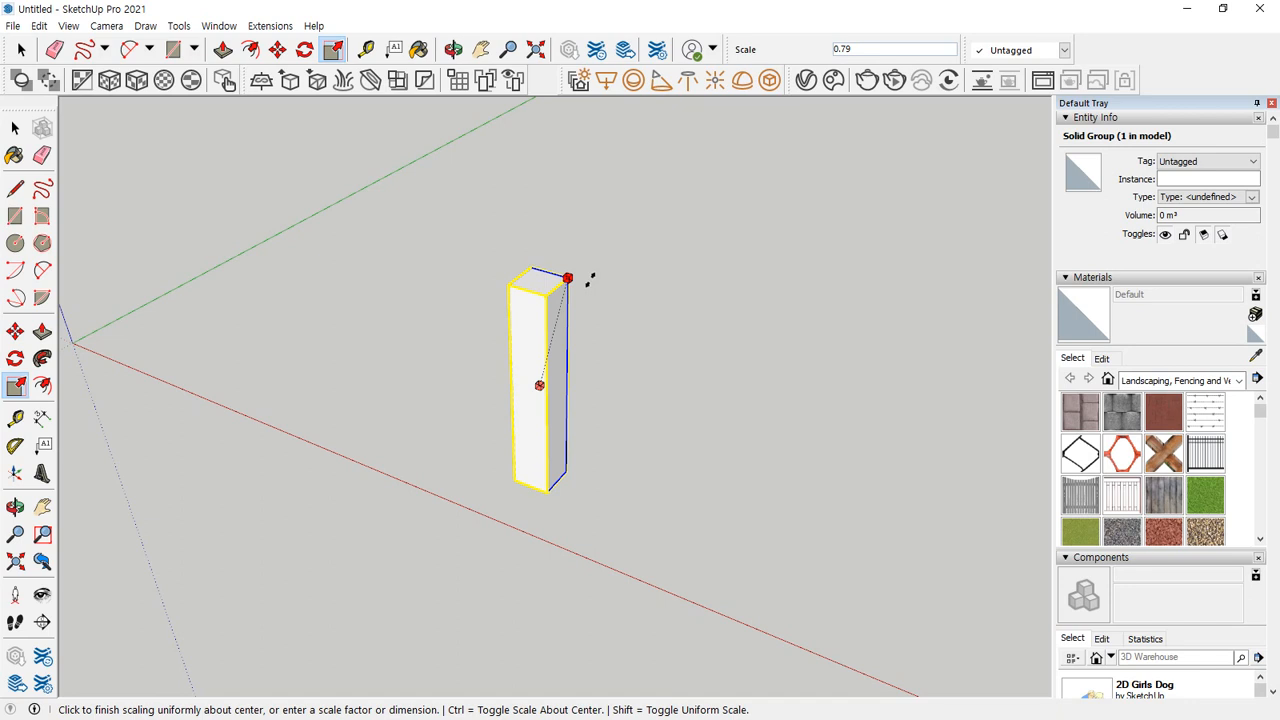
pyautogui.press('ctrl')
pyautogui.press('ctrl')
pyautogui.press('ctrl')
pyautogui.click(600, 289)
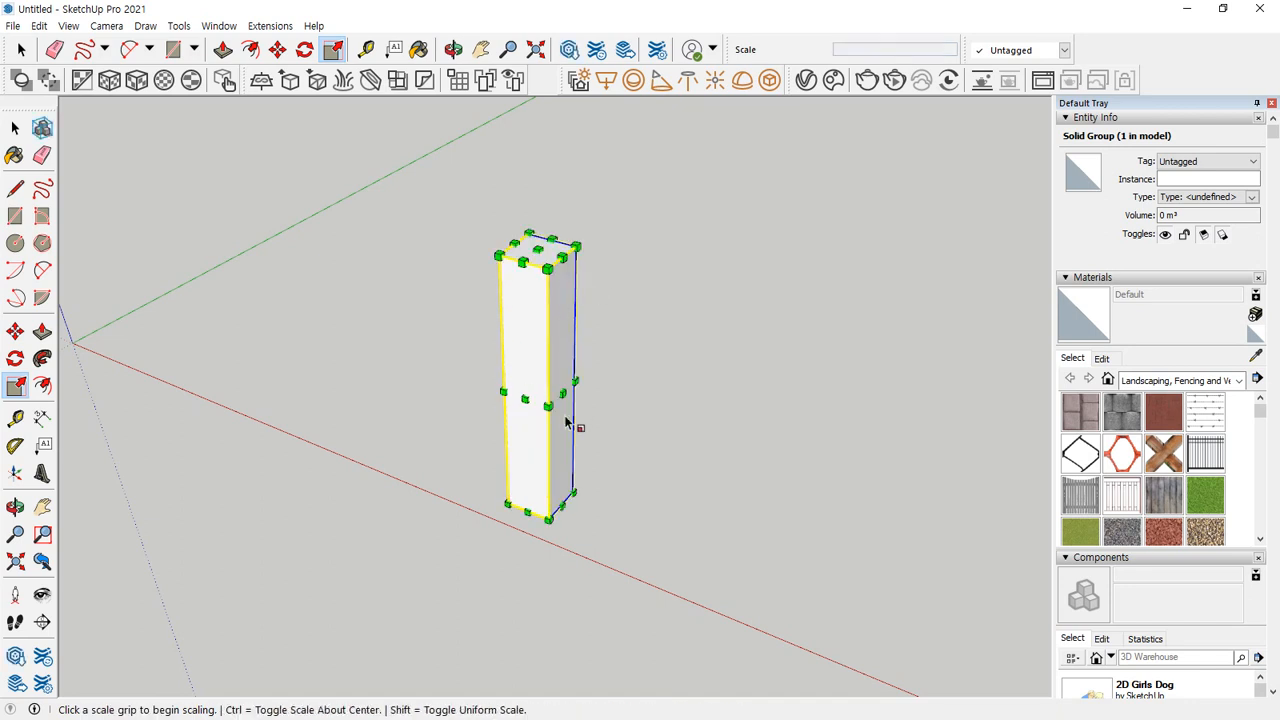
# Step: Stretch the post into a block by 5.50 along red and 6.00 along green using its side grips, and scale its depth back down
pyautogui.click(514, 380)
pyautogui.click(780, 466)
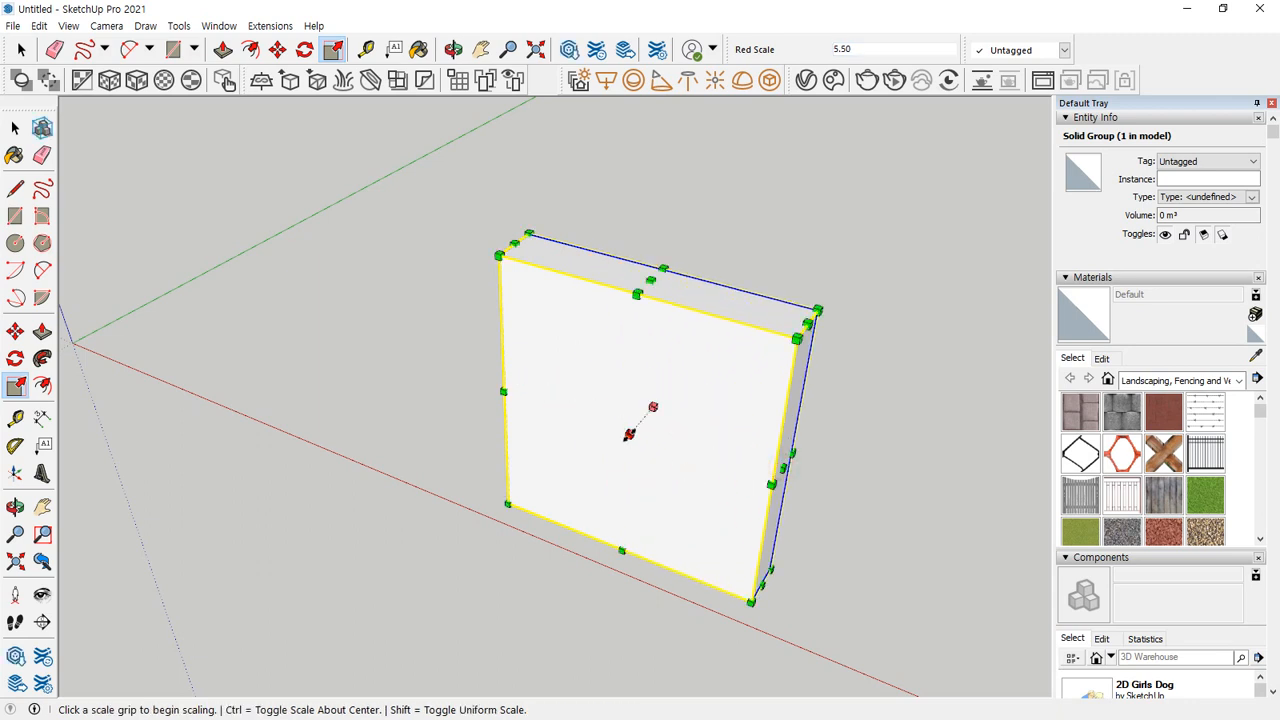
pyautogui.click(629, 431)
pyautogui.click(430, 595)
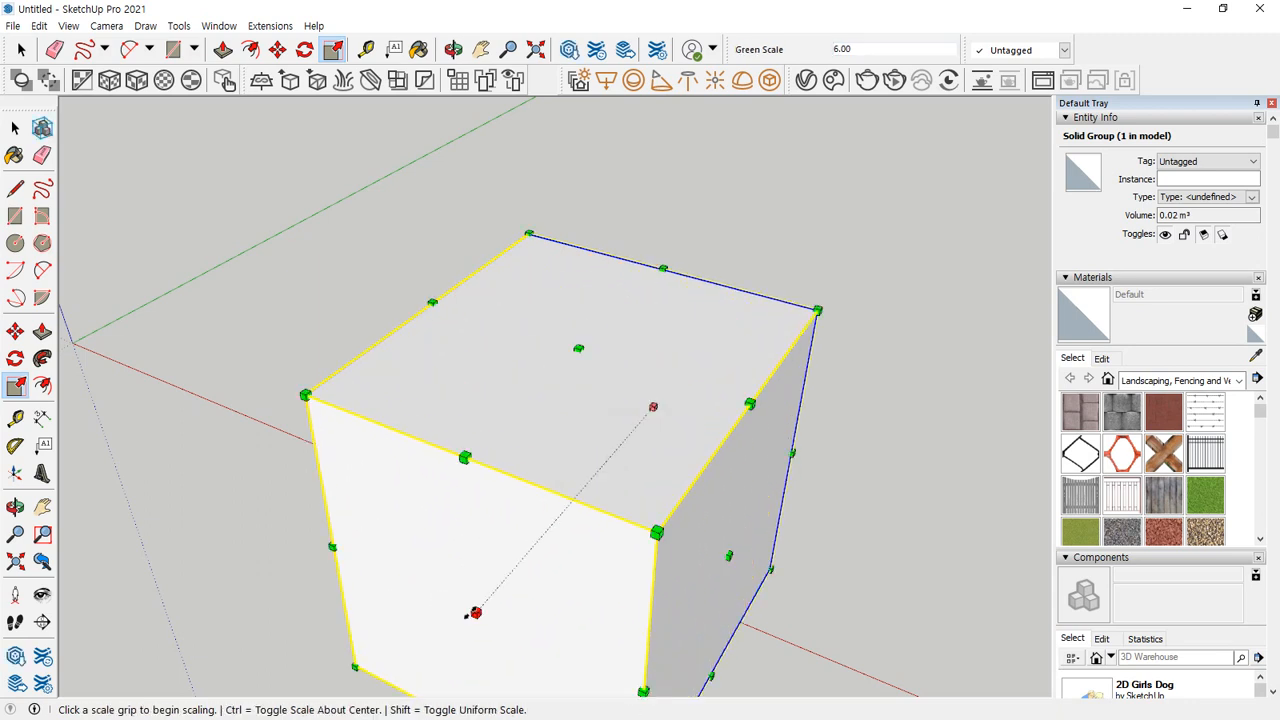
pyautogui.click(475, 612)
pyautogui.click(604, 437)
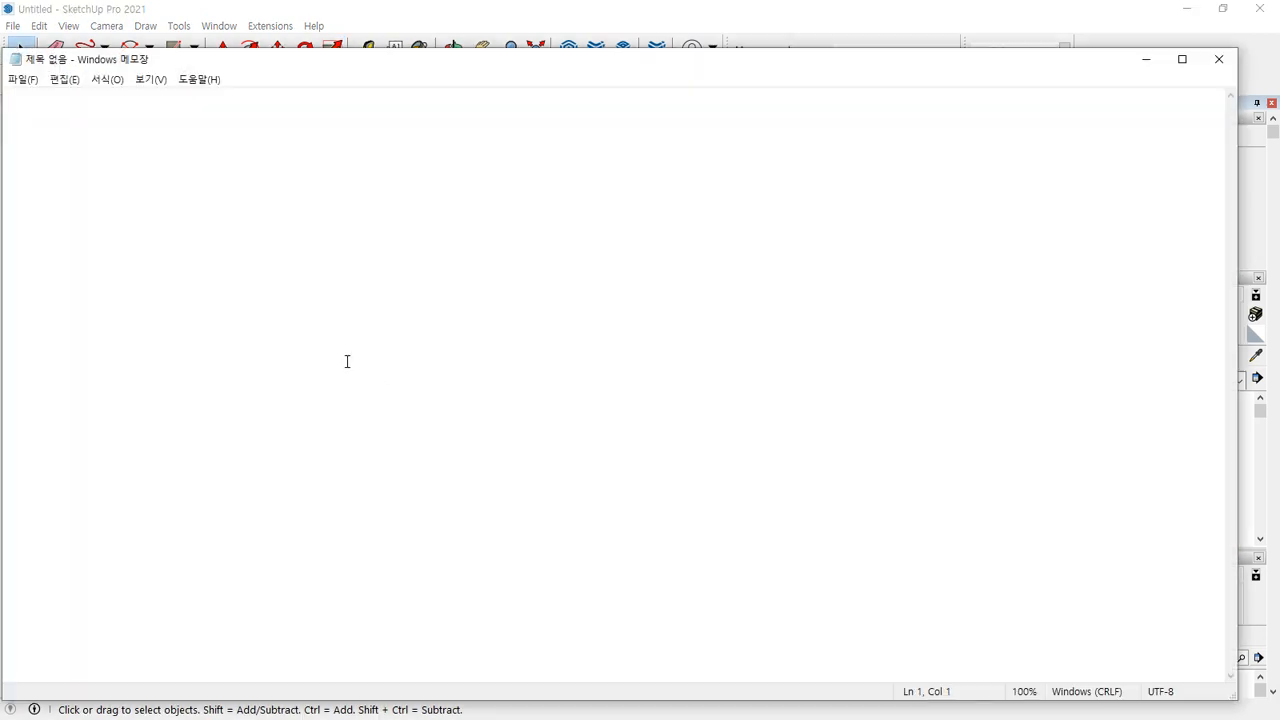
# Step: Switch to the blank Notepad document and enter the headings 절대좌표 and 상대좌표 on two separate lines
pyautogui.moveTo(411, 55); pyautogui.dragTo(677, 151)
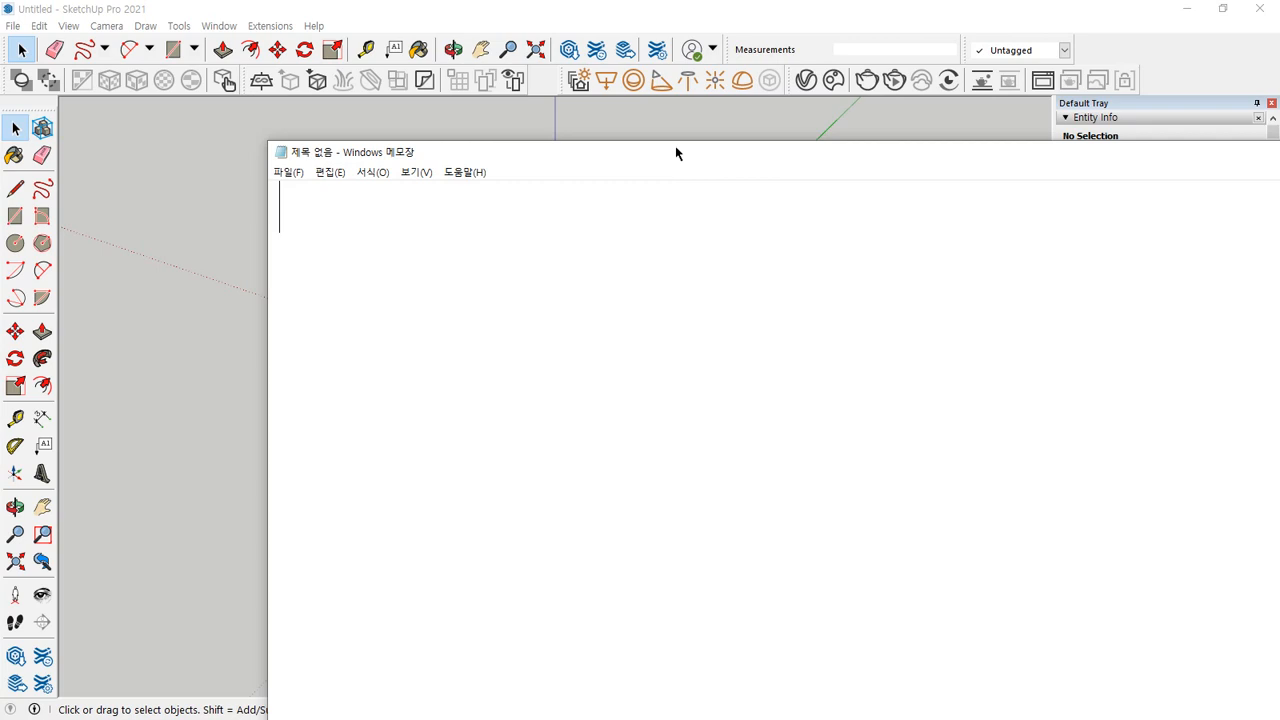
pyautogui.write('절대좌표')
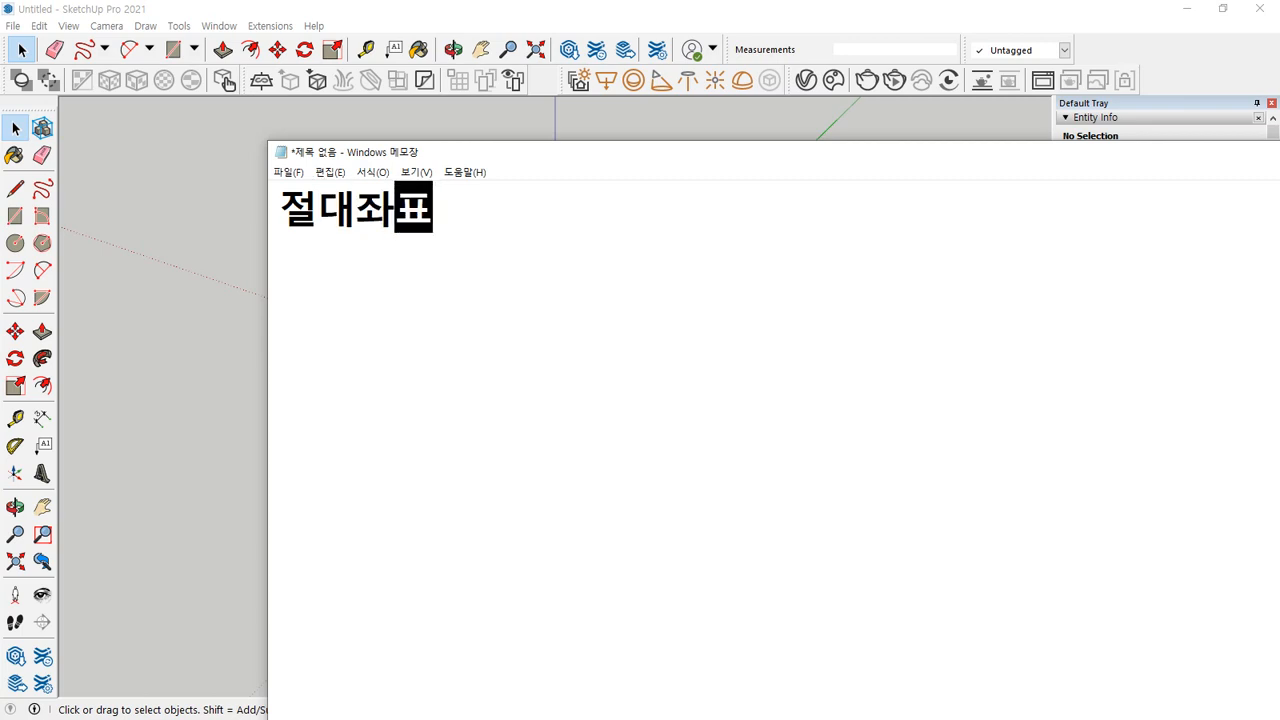
pyautogui.press('Return')
pyautogui.write('상대좌표')
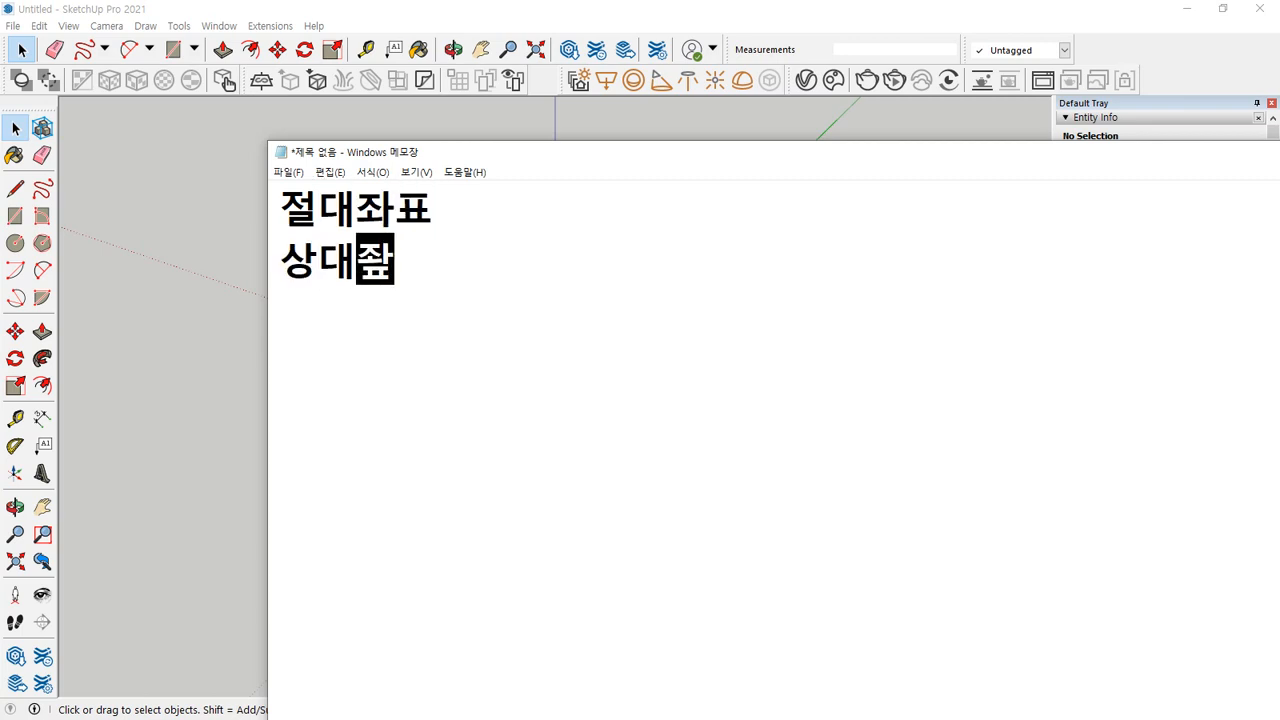
# Step: Add the coordinate format [x,y,z] after 절대좌표 and <x,y,z> after 상대좌표
pyautogui.press('Up')
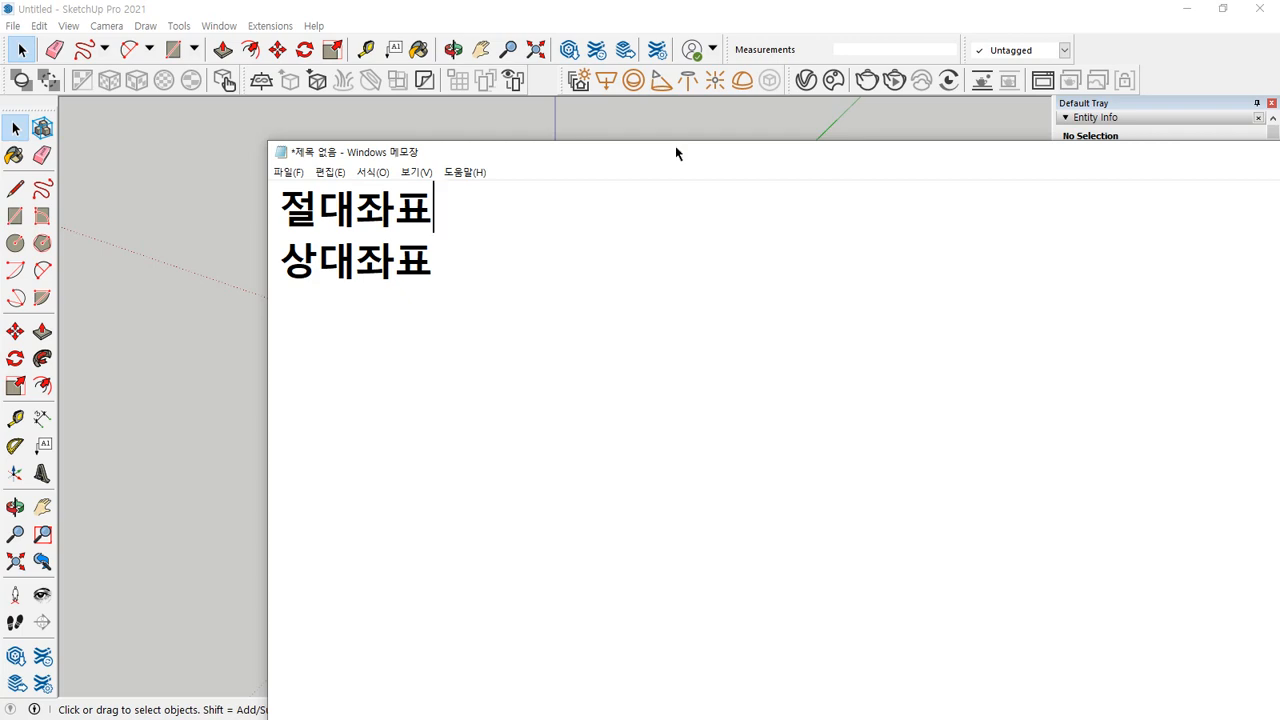
pyautogui.write('[]')
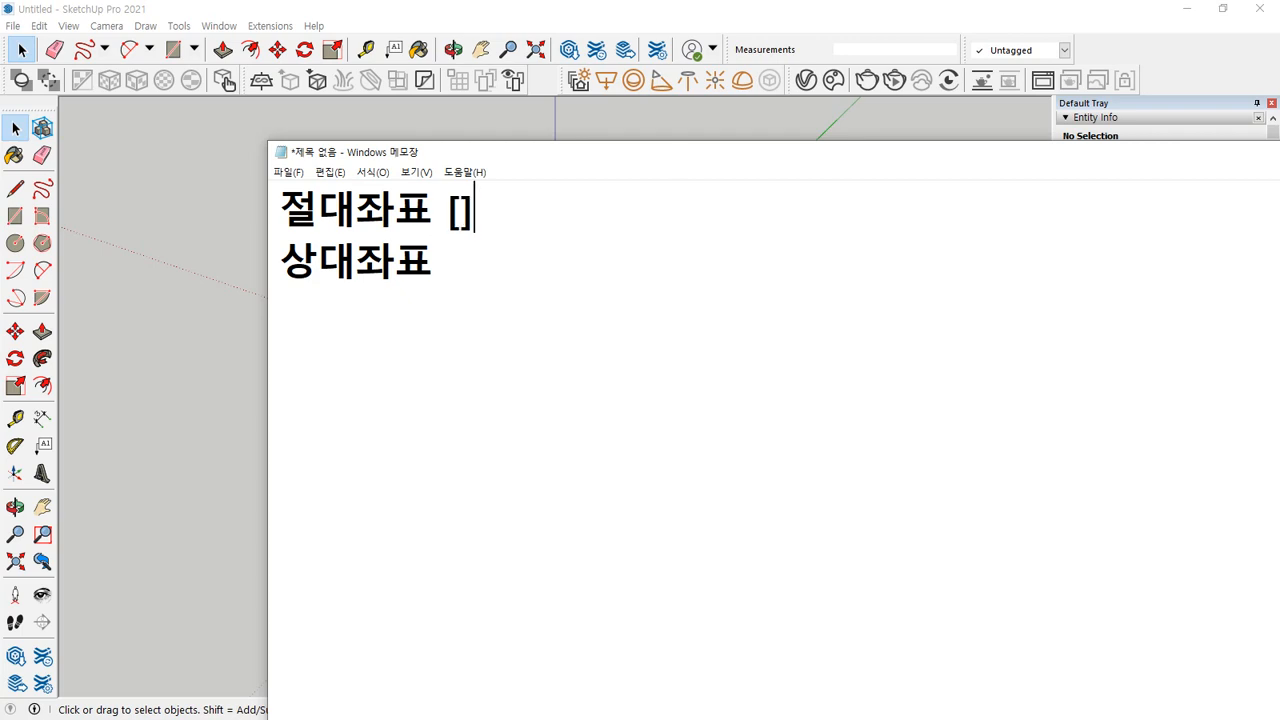
pyautogui.press('Left')
pyautogui.write('x,y,')
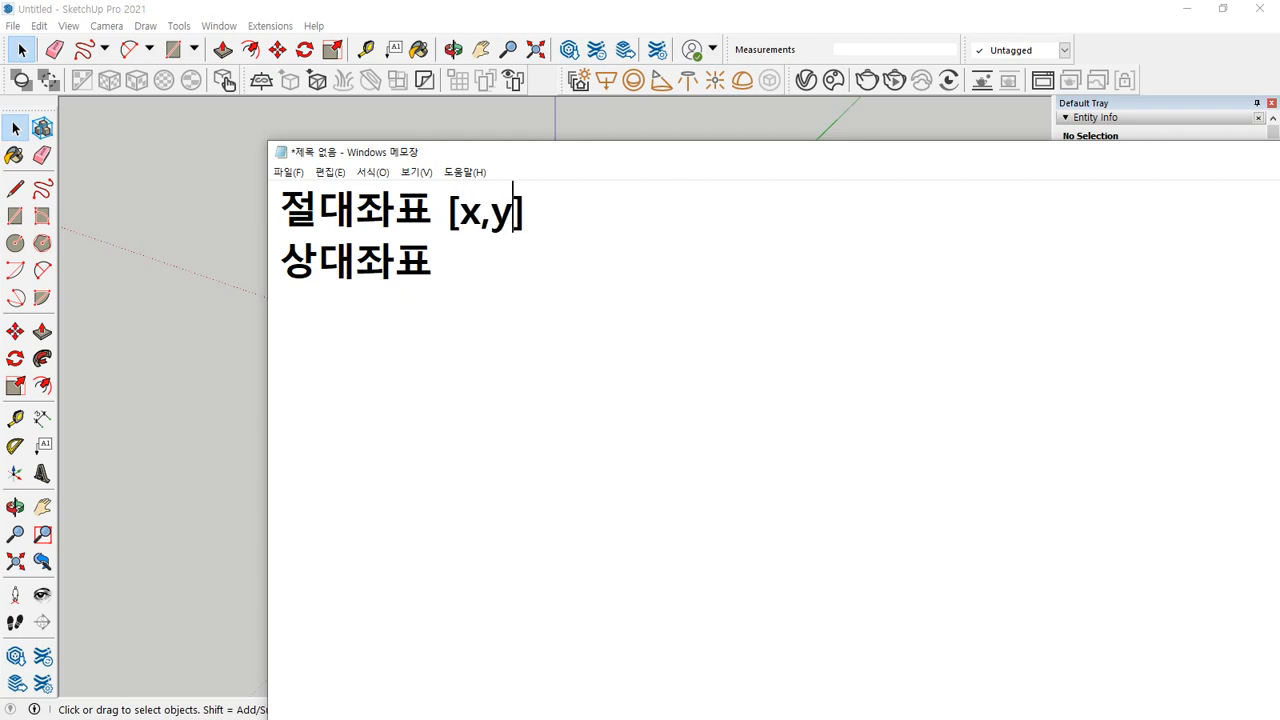
pyautogui.write('z')
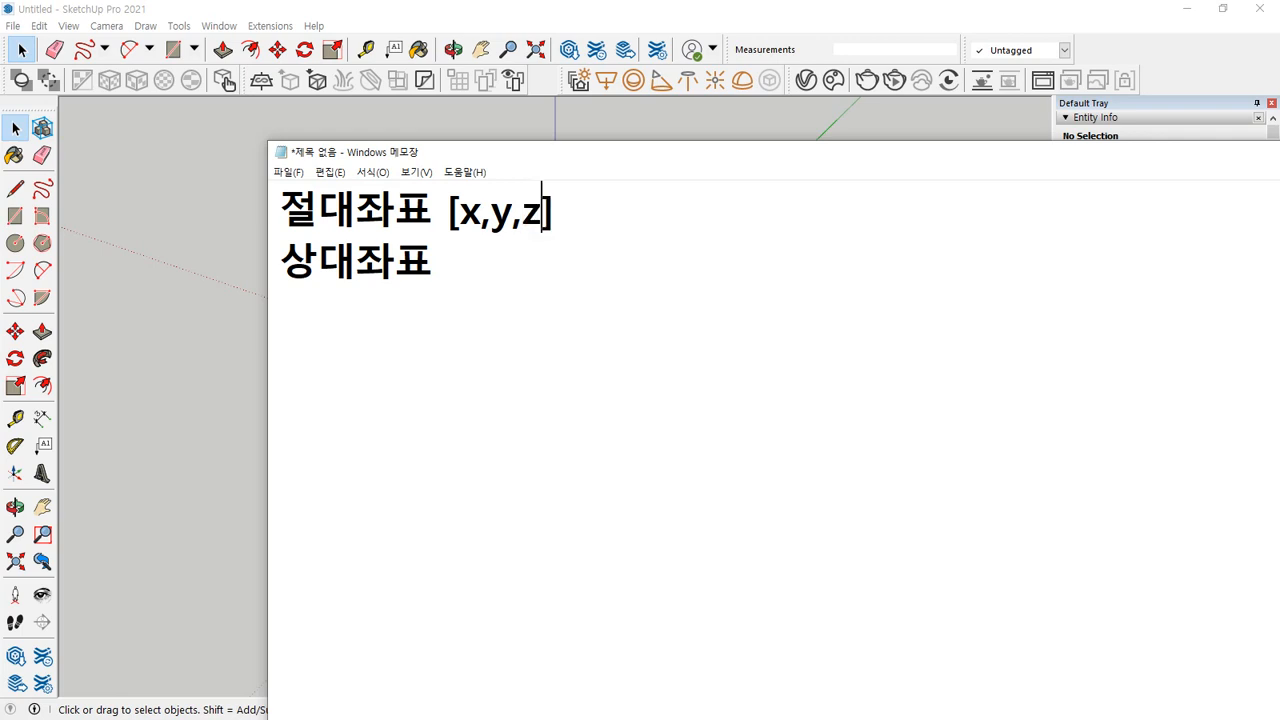
pyautogui.press('Down')
pyautogui.write('<>')
pyautogui.press('Left')
pyautogui.write('x,y,z')
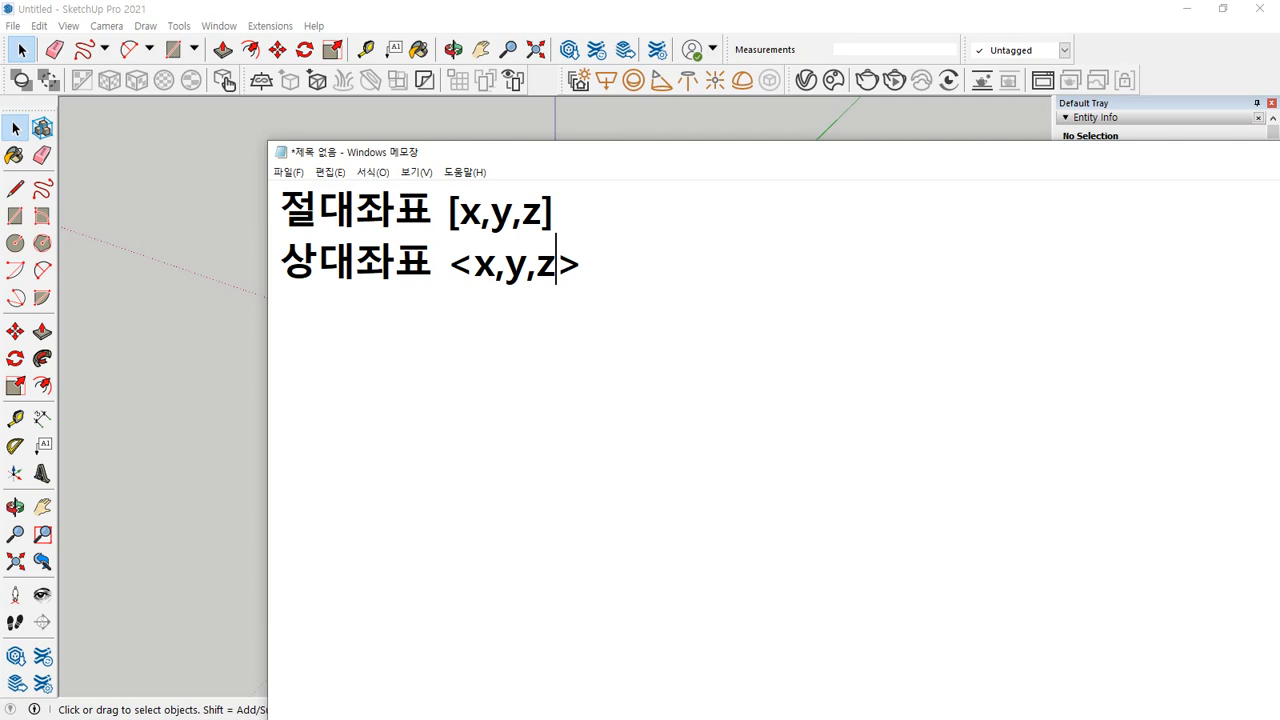
# Step: Explain the relative coordinates by adding "현재 위치에서 x의 거리와 y의 거리 z의 거리" after <x,y,z>
pyautogui.press('Right')
pyautogui.write('혔')
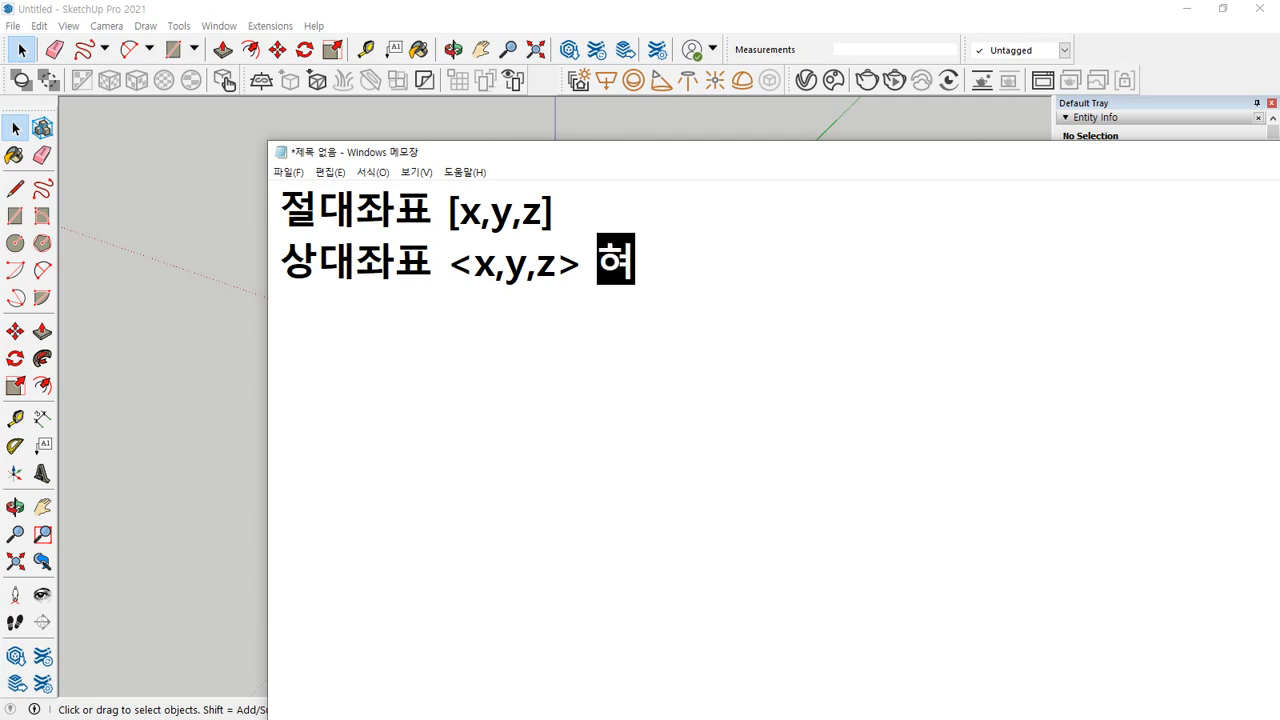
pyautogui.press('BackSpace')
pyautogui.write('현제')
pyautogui.press('BackSpace')
pyautogui.write('재')
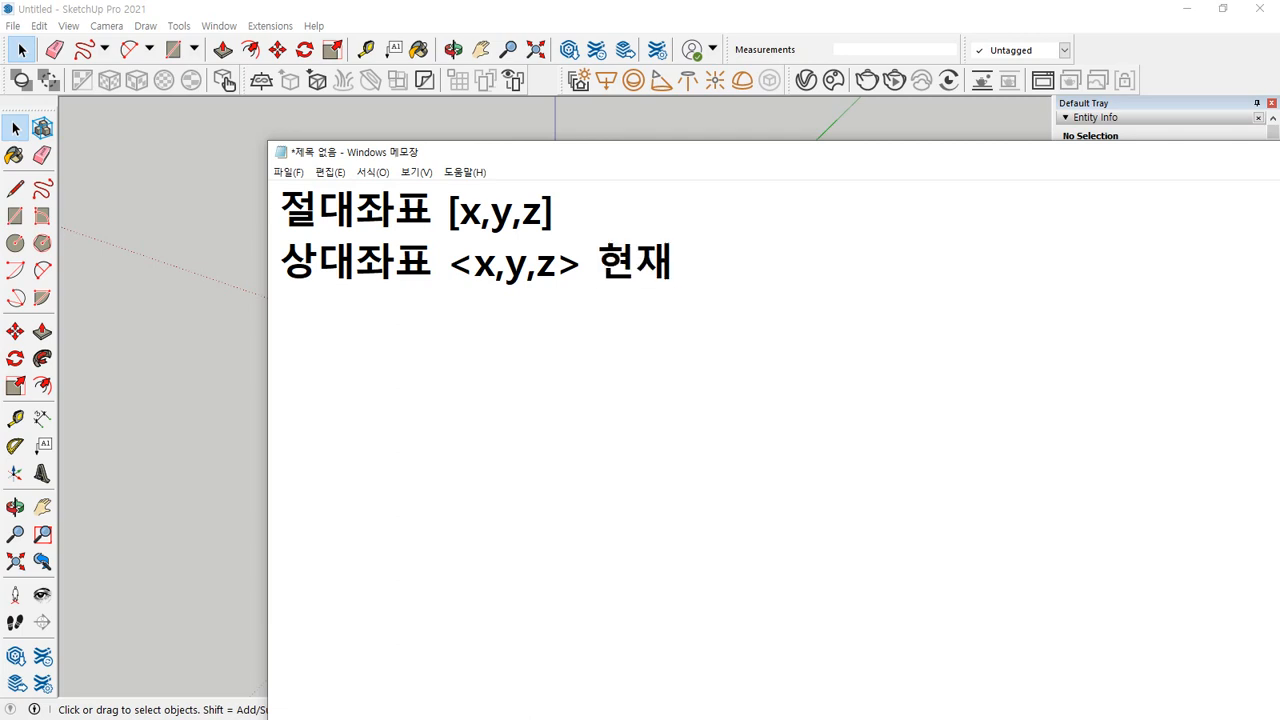
pyautogui.write(' 위치에서 ')
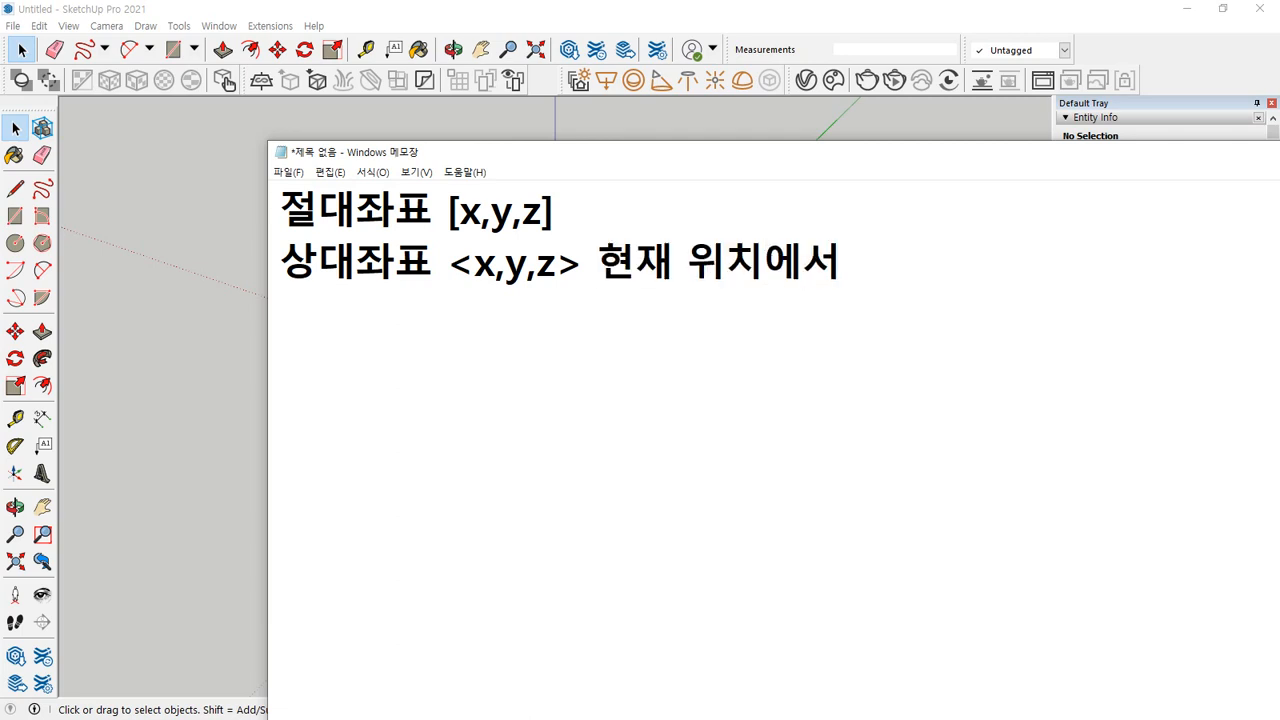
pyautogui.write('x의 거리오')
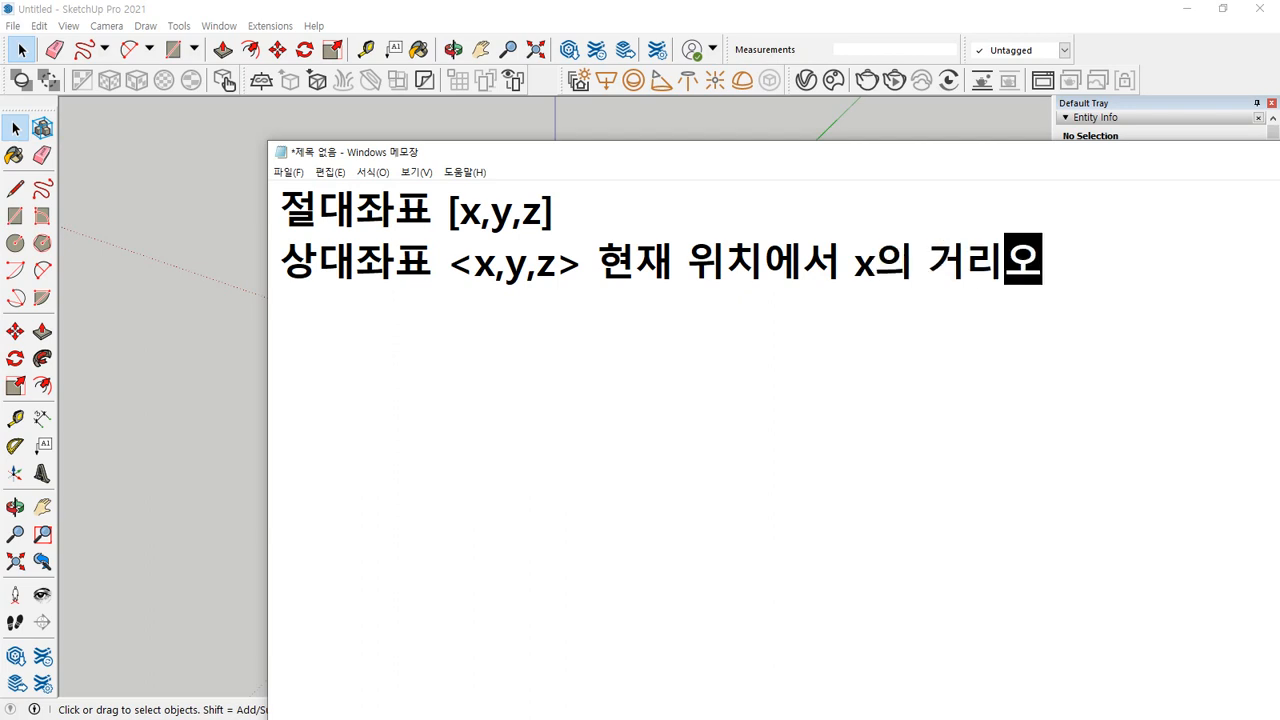
pyautogui.write('와 y의 거')
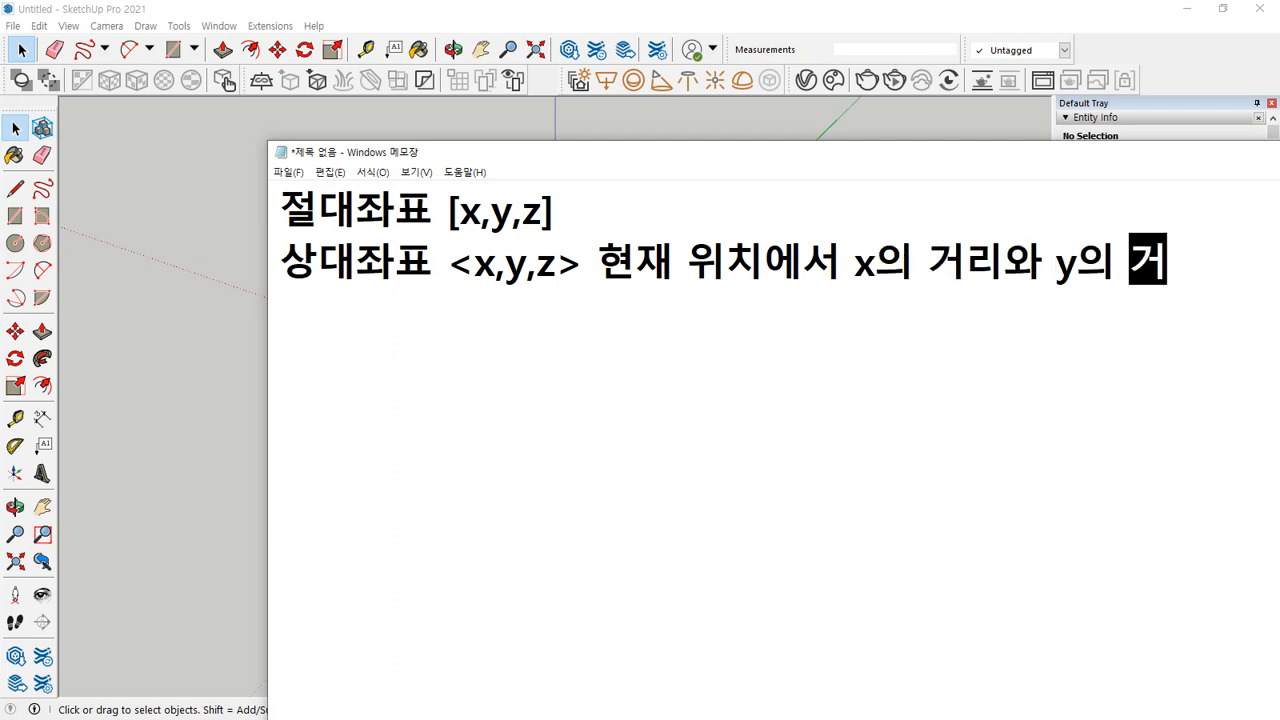
pyautogui.write('리 z')
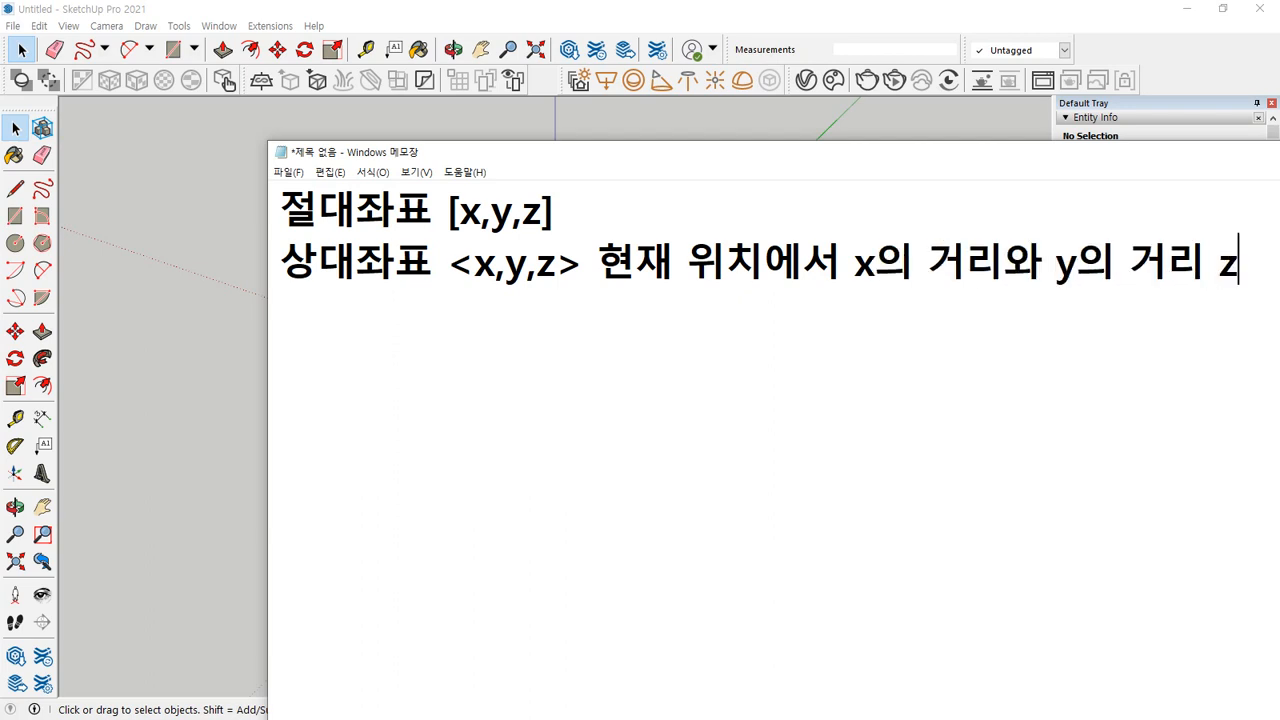
pyautogui.write('의')
# Step: Explain the absolute coordinates by adding "0,0에서 x,y,z의 위치" after [x,y,z] in the Notepad notes
pyautogui.moveTo(679, 162); pyautogui.dragTo(531, 176)
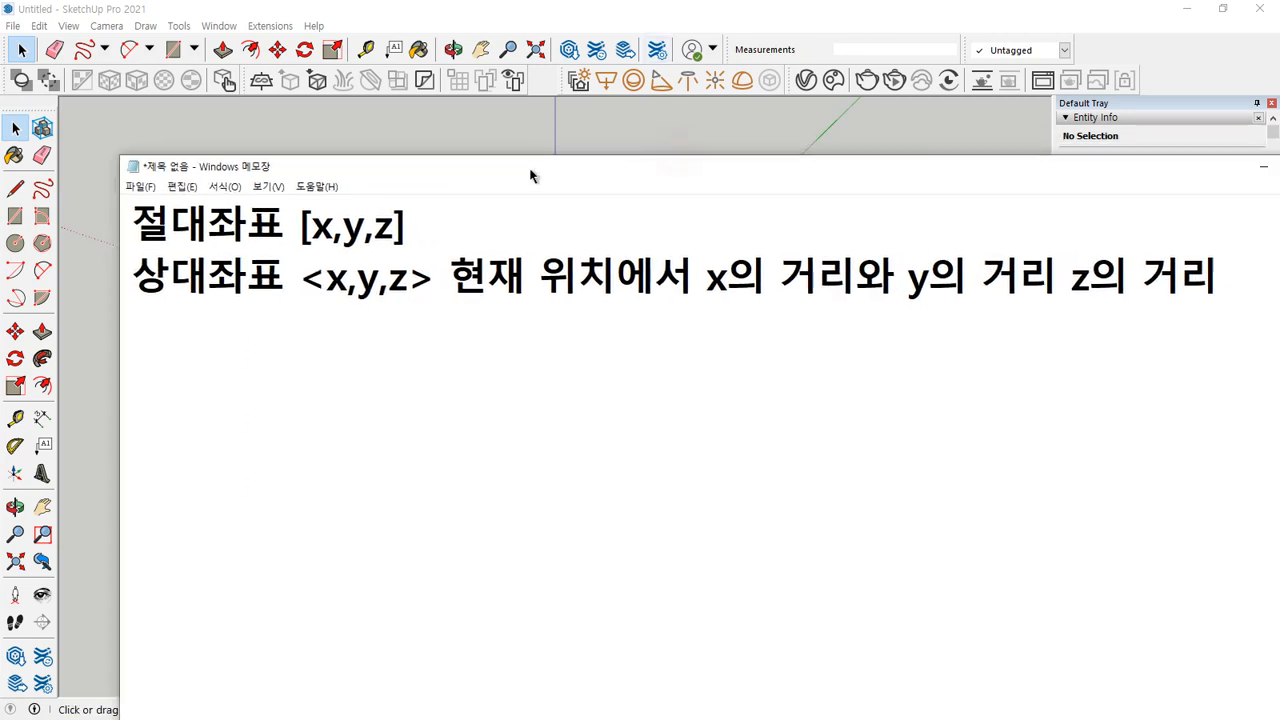
pyautogui.click(531, 230)
pyautogui.write('0,0')
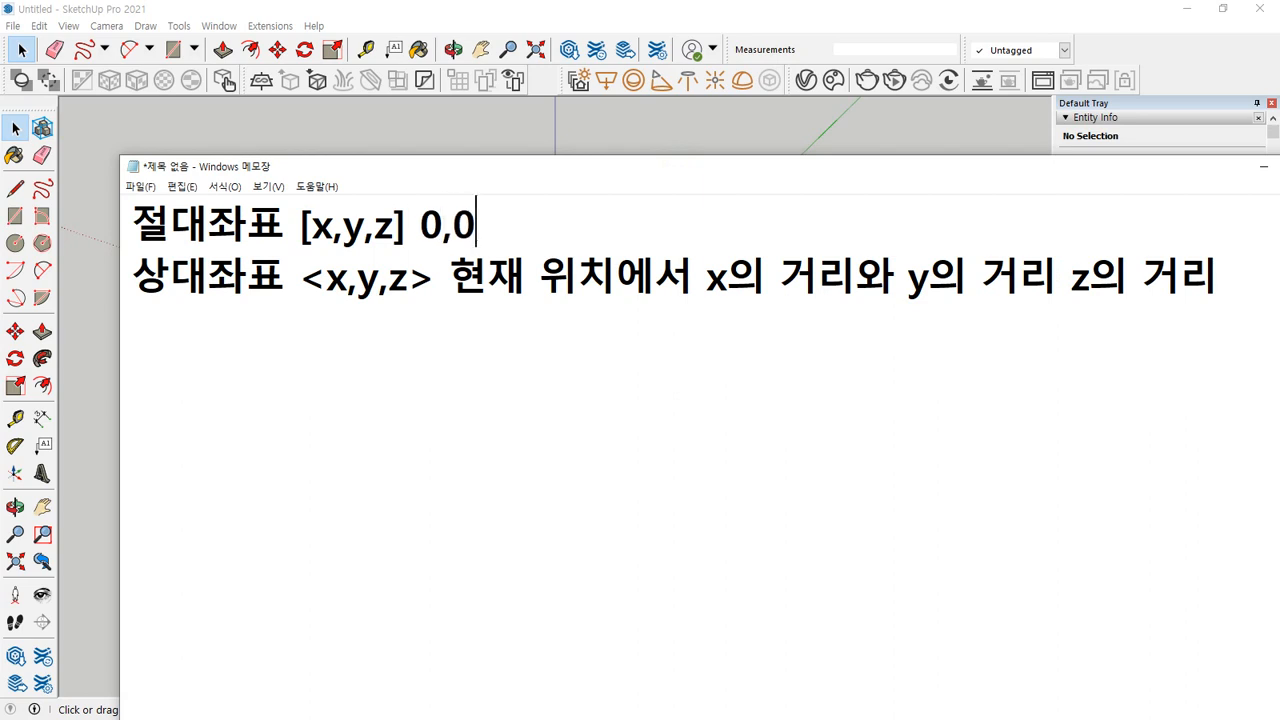
pyautogui.write('에서 ')
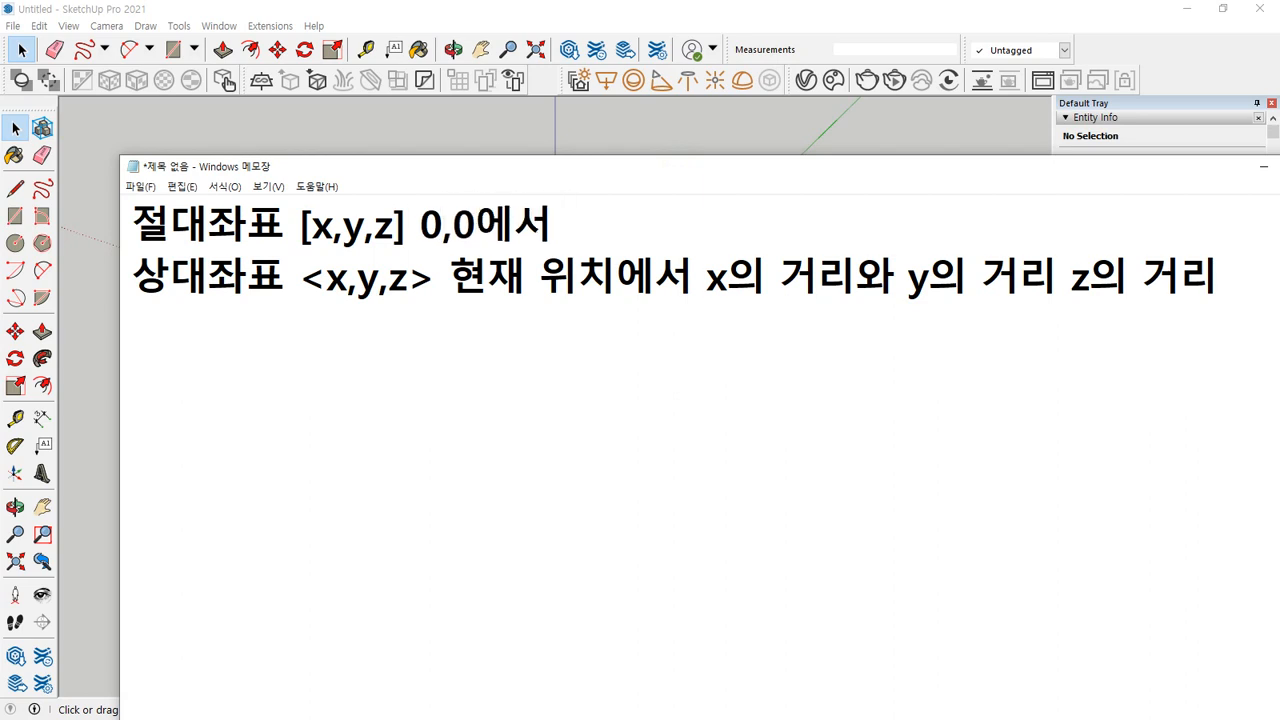
pyautogui.write('x')
pyautogui.write(',y,')
pyautogui.write('z으ㅜ')
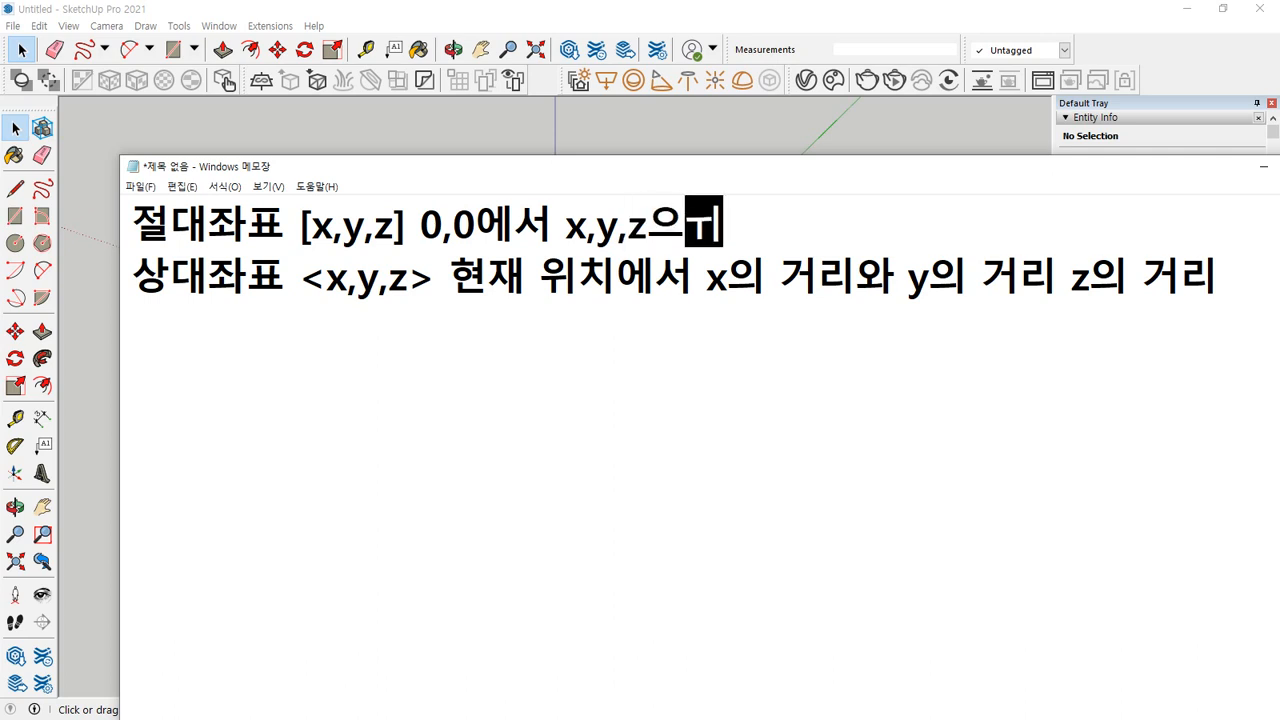
pyautogui.press('BackSpace')
pyautogui.press('BackSpace')
pyautogui.press('BackSpace')
pyautogui.write('z의 위치')
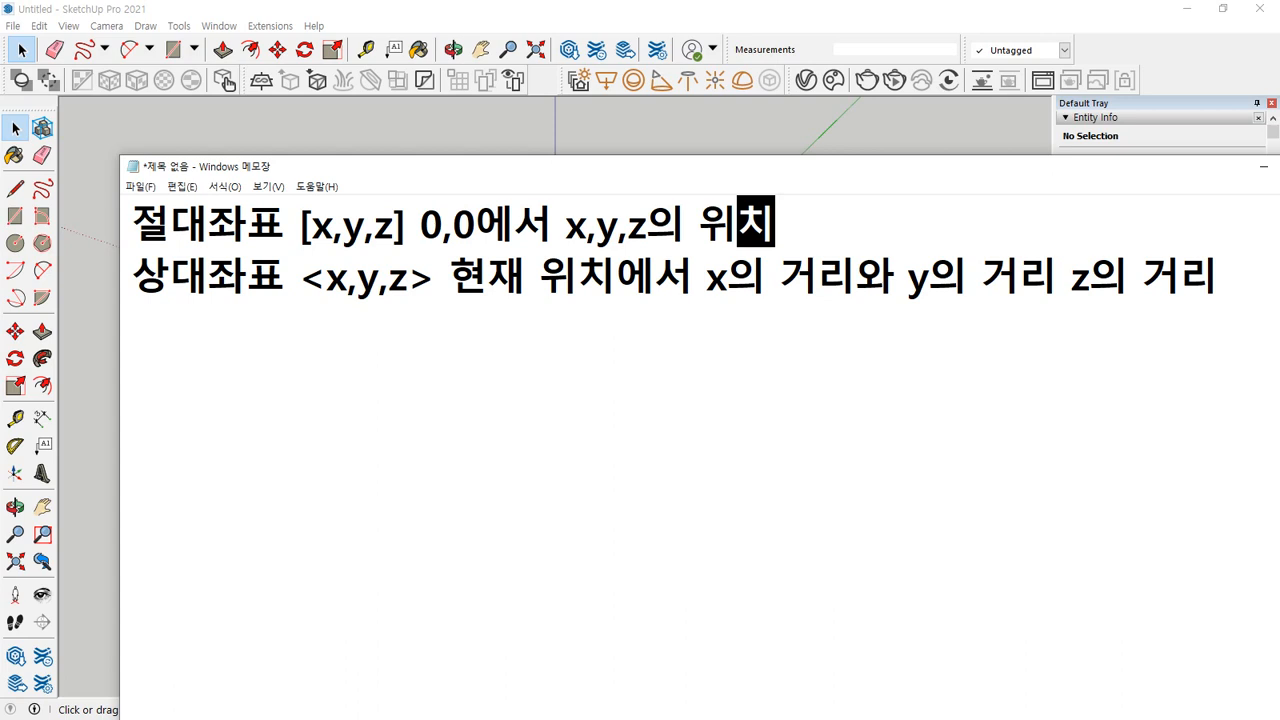
# Step: Switch to SketchUp and float the Measurements toolbar over the drawing area, just above the axes origin
pyautogui.click(646, 9)
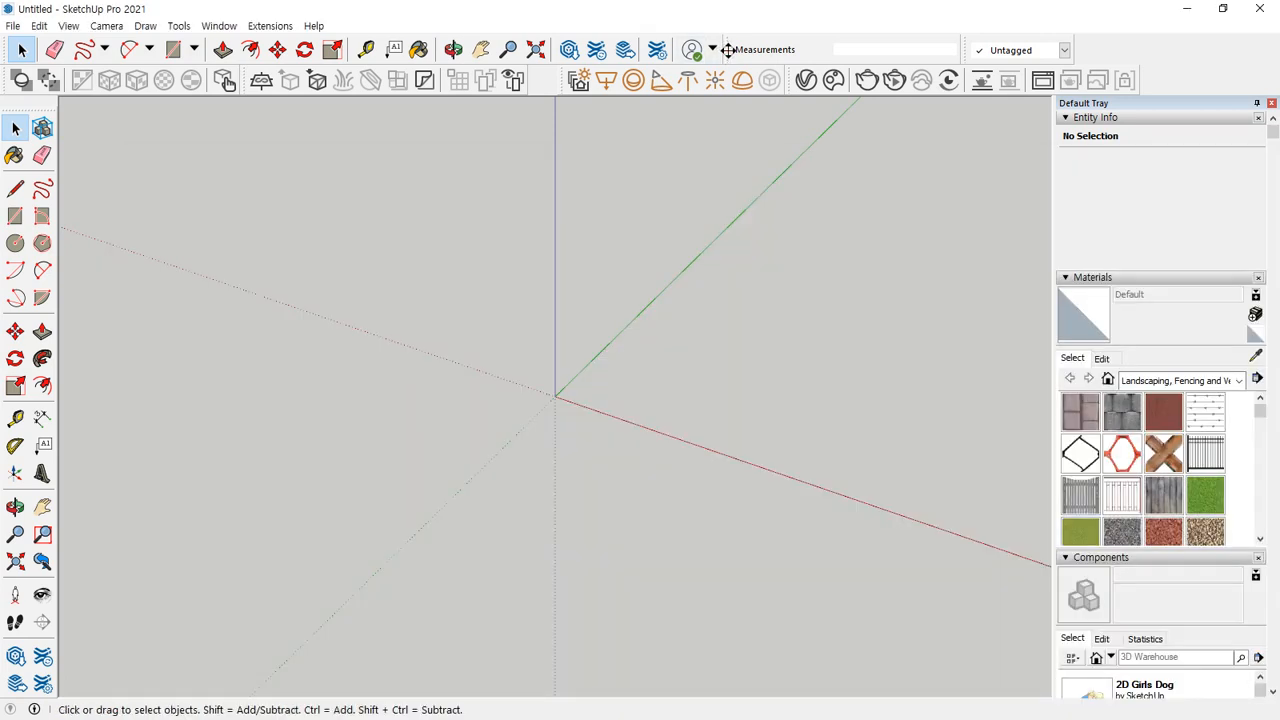
pyautogui.moveTo(725, 49); pyautogui.dragTo(488, 246)
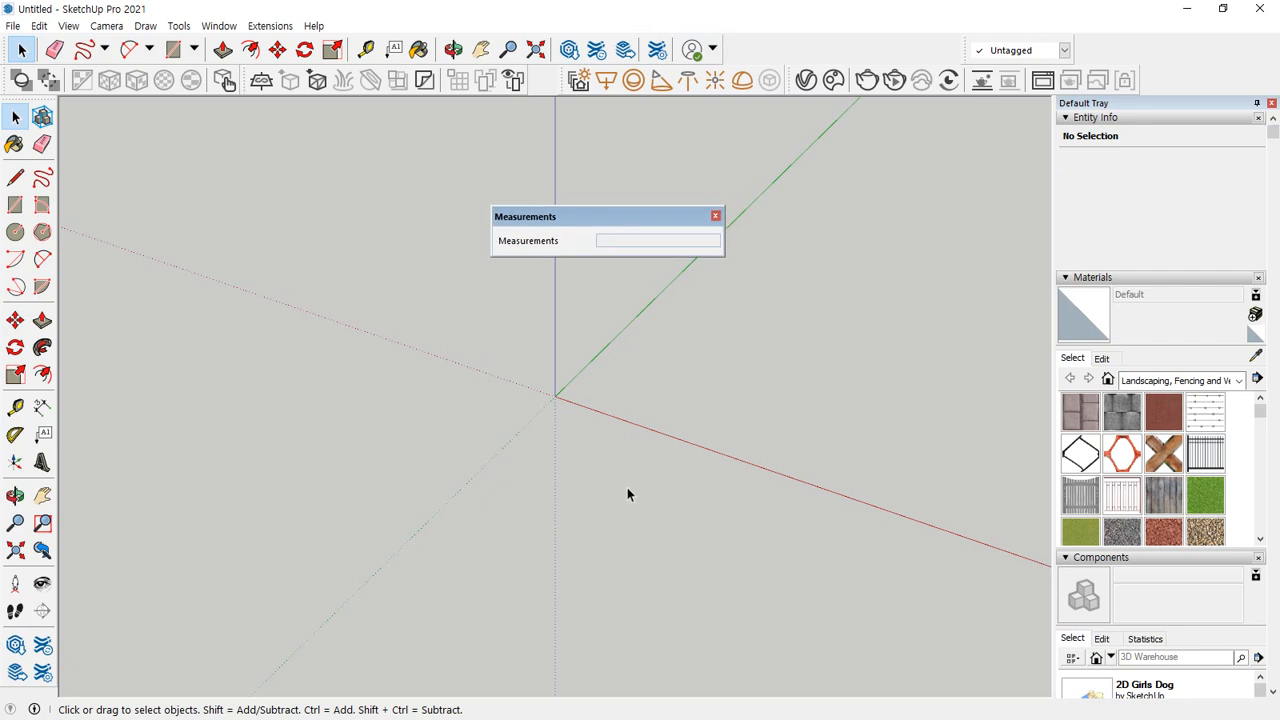
pyautogui.click(15, 177)
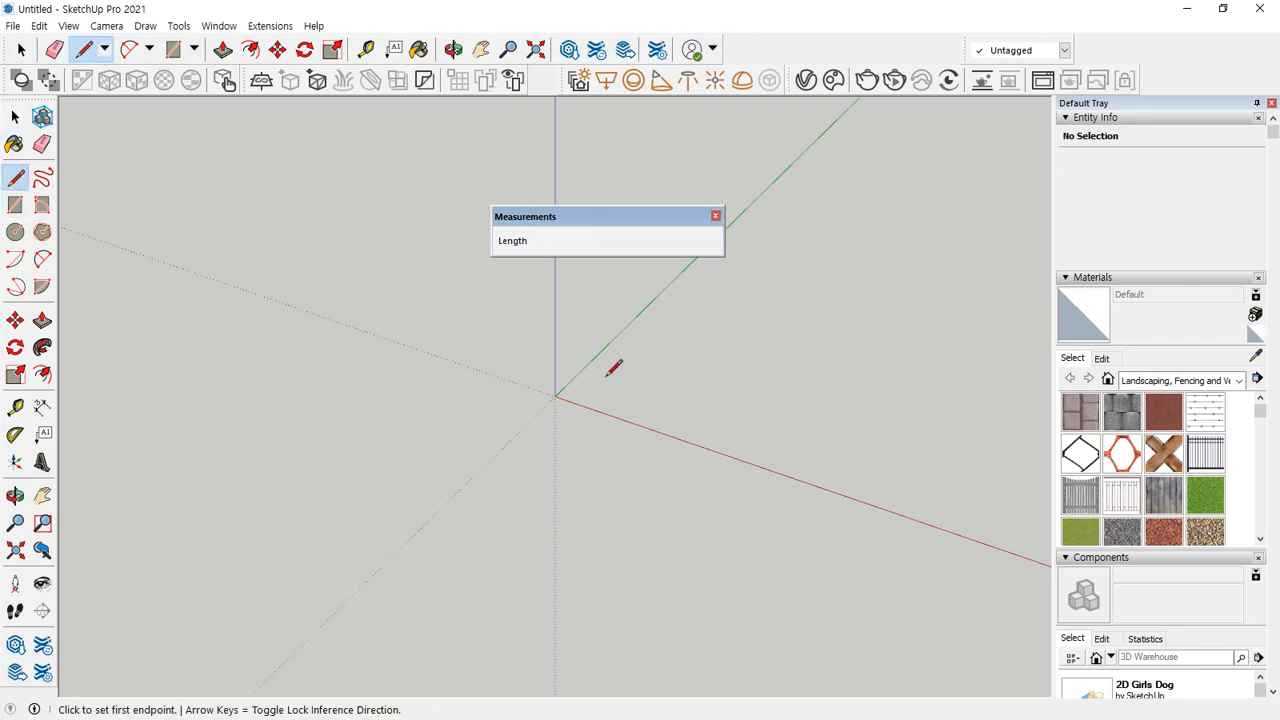
pyautogui.click(555, 396)
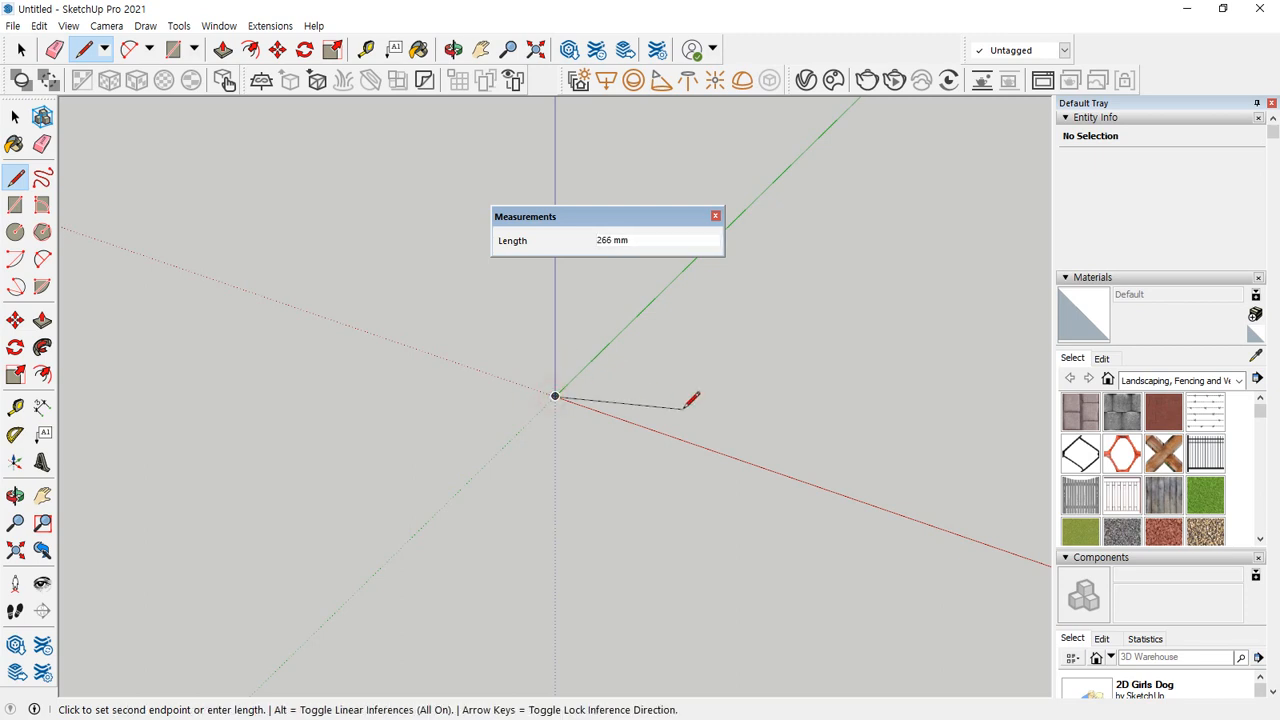
pyautogui.write('[')
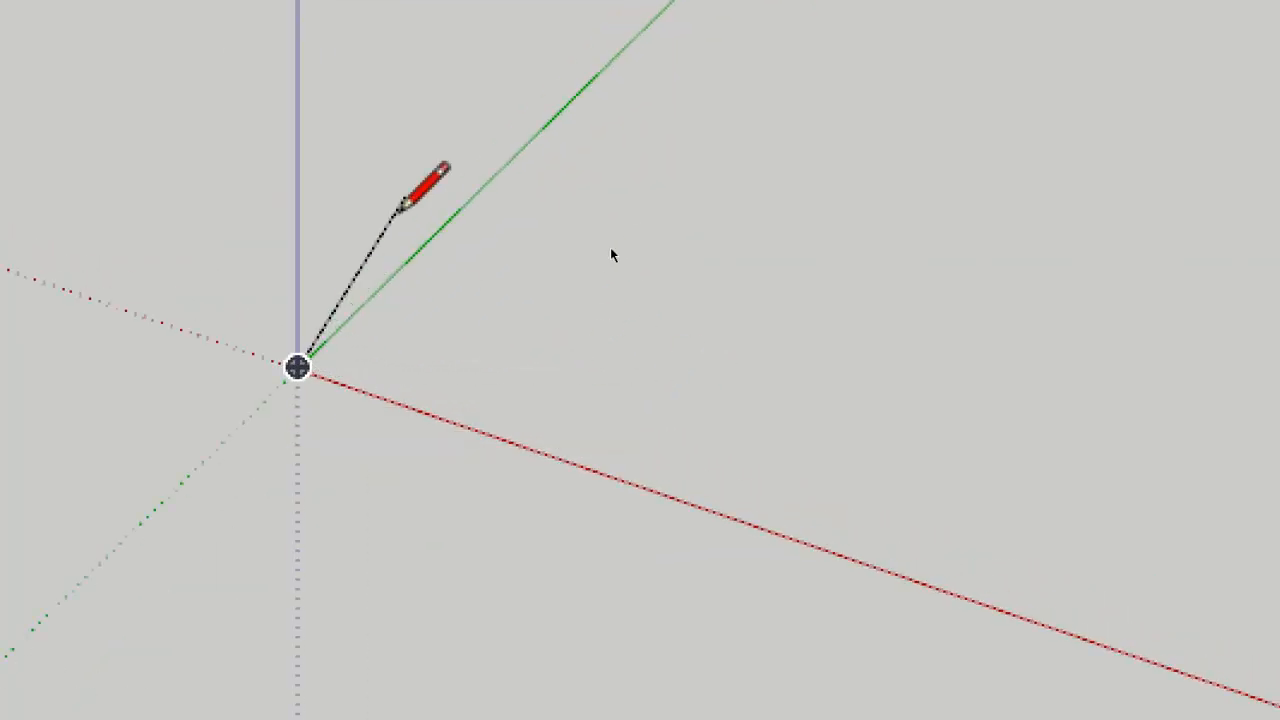
pyautogui.moveTo(403, 131); pyautogui.dragTo(397, 388)
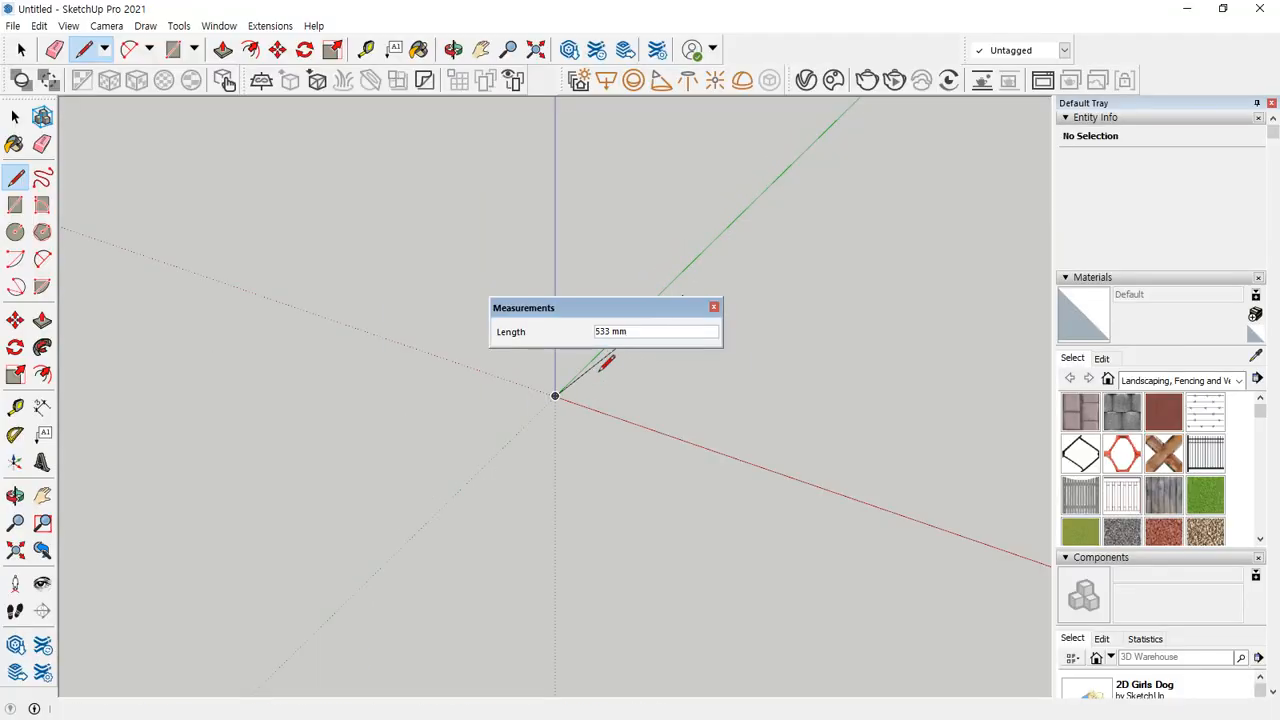
# Step: Draw a line along the red axis from the origin to the absolute coordinate [100,0,0]
pyautogui.click(17, 177)
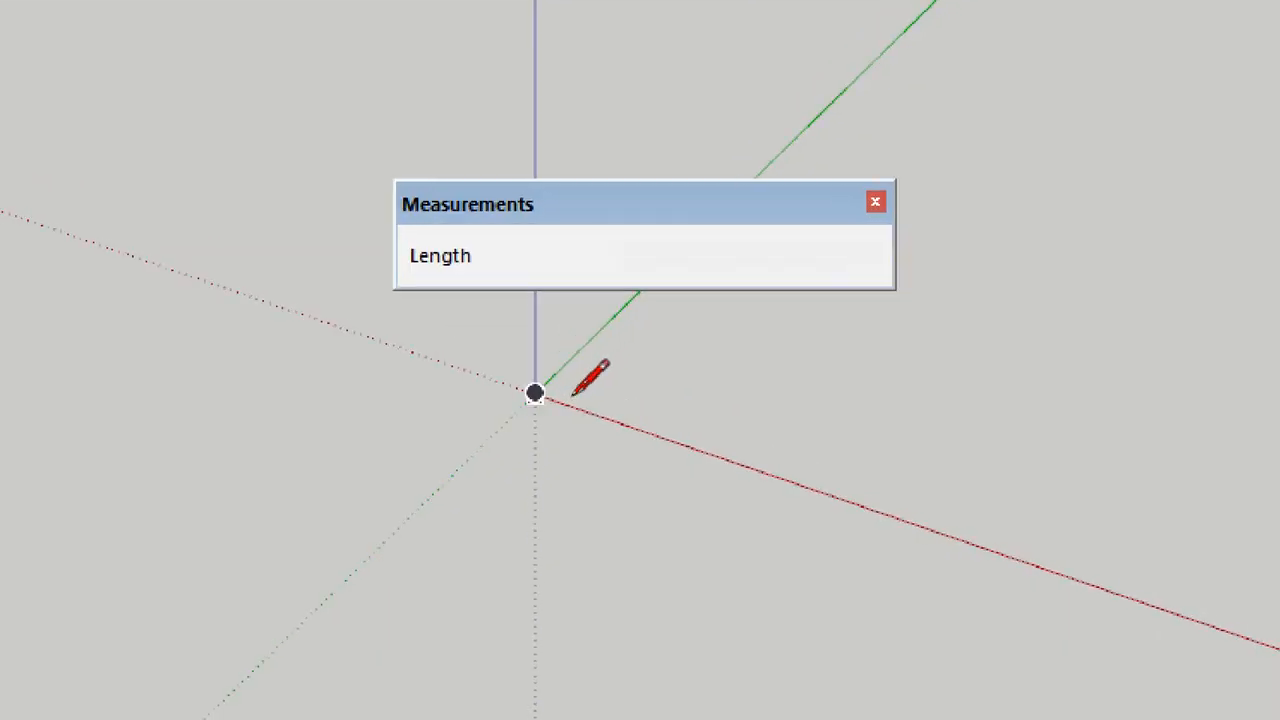
pyautogui.click(555, 397)
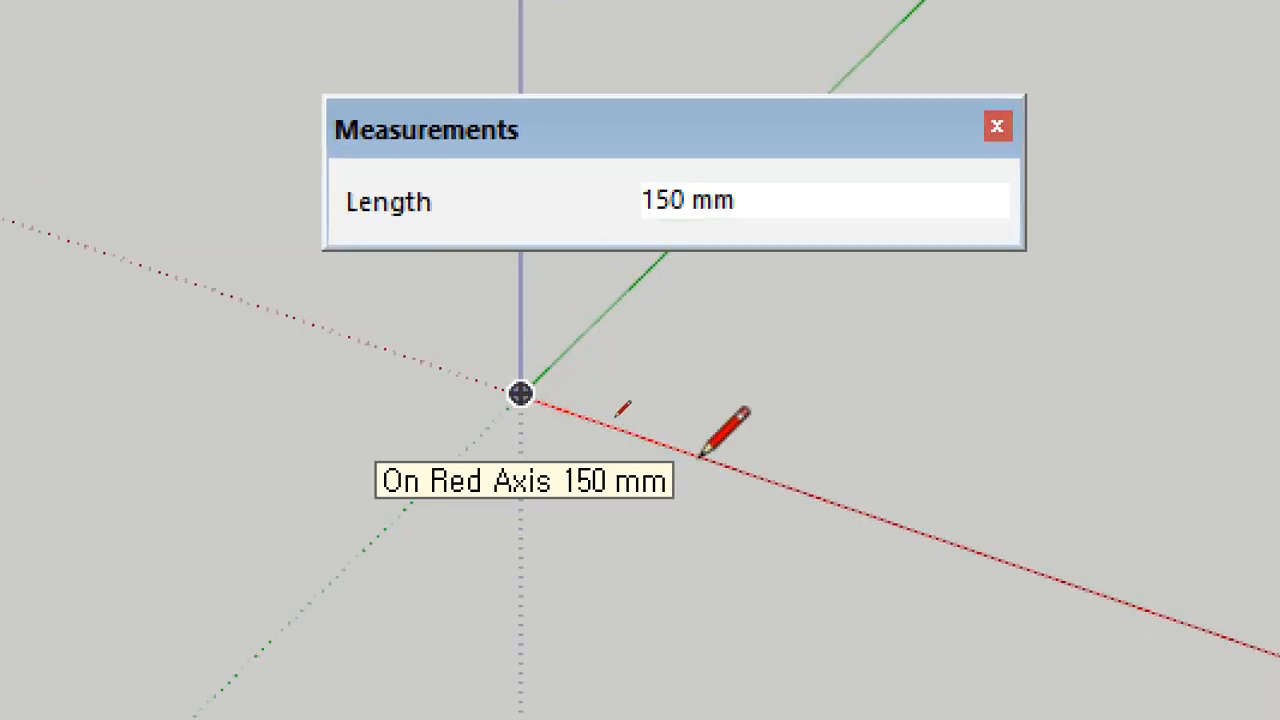
pyautogui.write('[]')
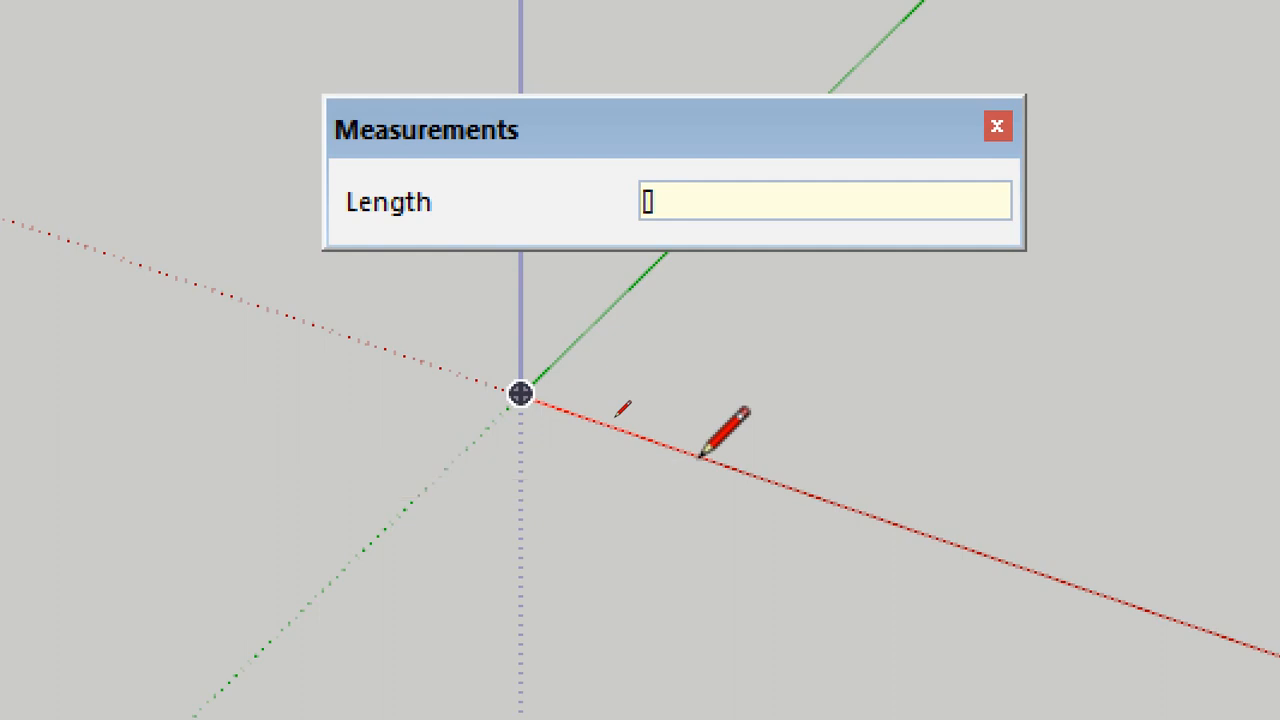
pyautogui.write('100,')
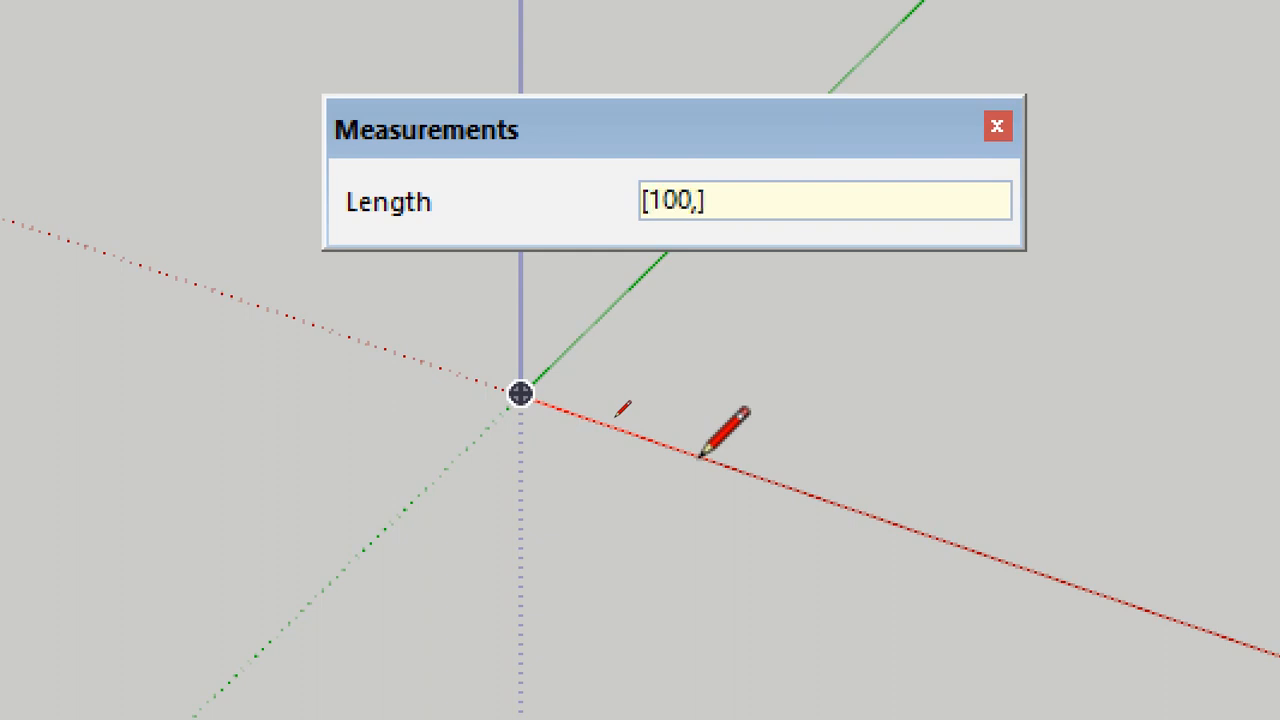
pyautogui.write('0,0')
pyautogui.press('Return')
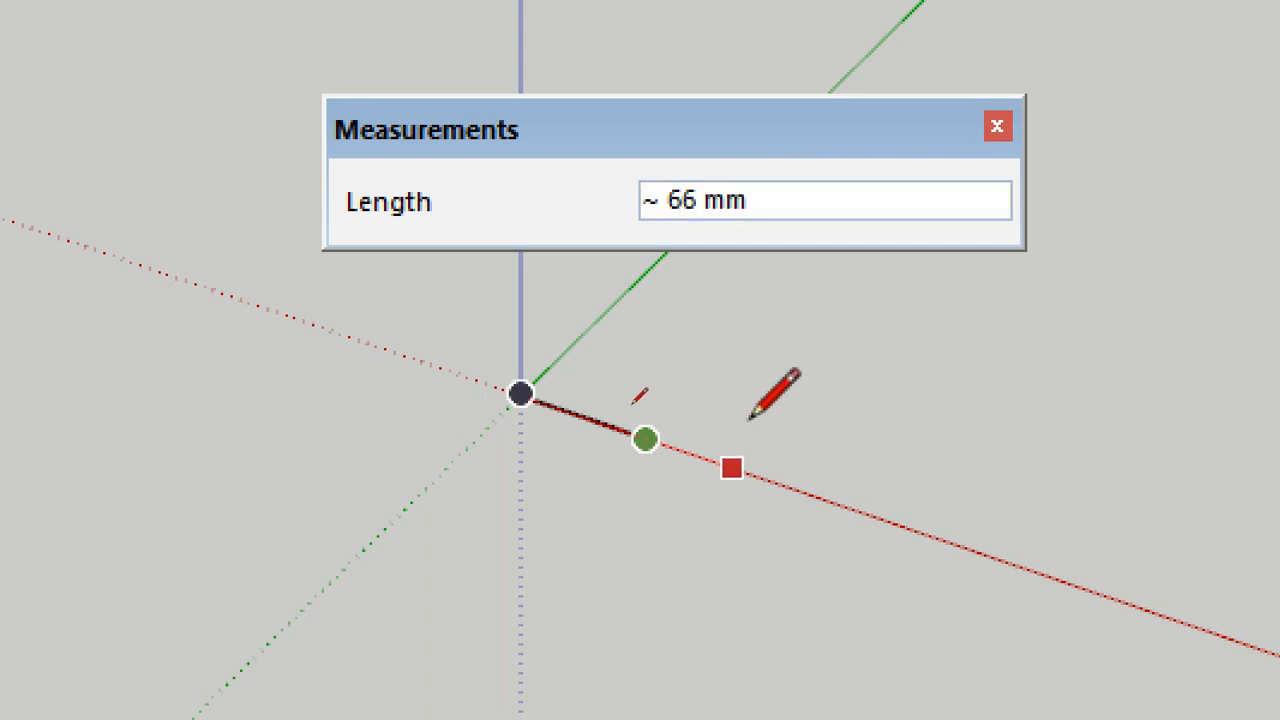
# Step: Continue the line from the first edge's end to the absolute coordinate [100,100,0]
pyautogui.write('[')
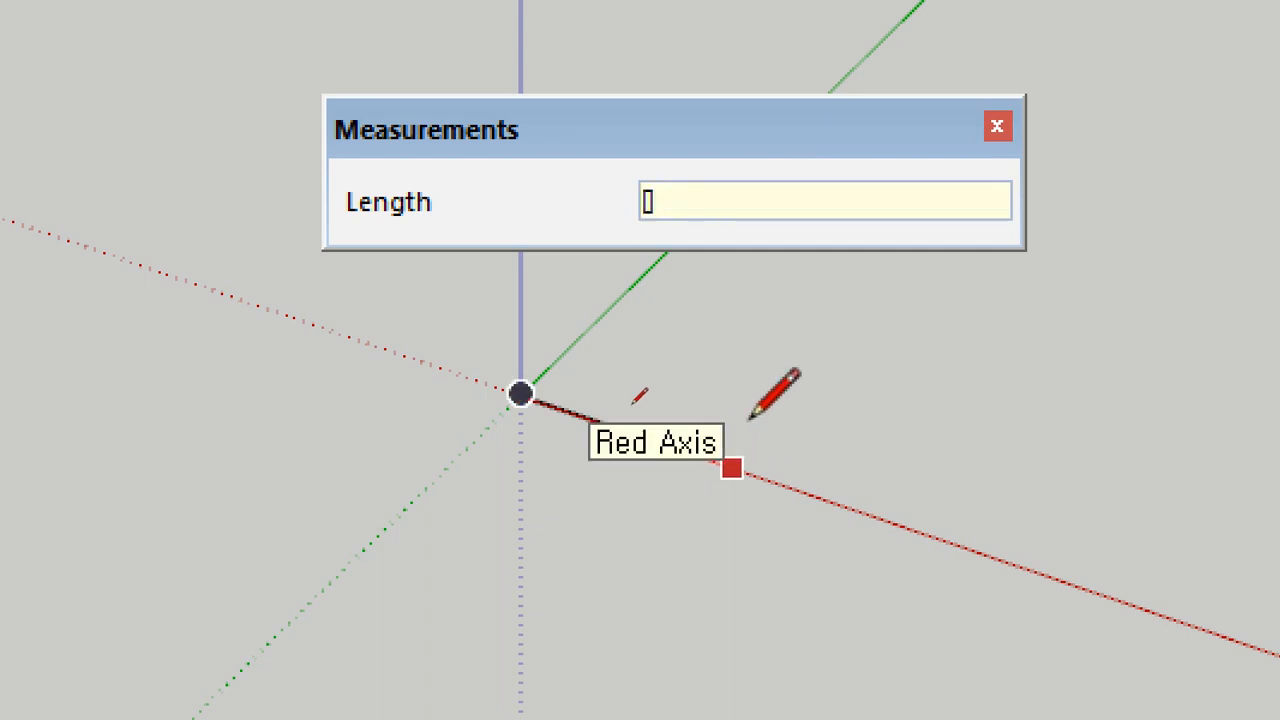
pyautogui.write('100,')
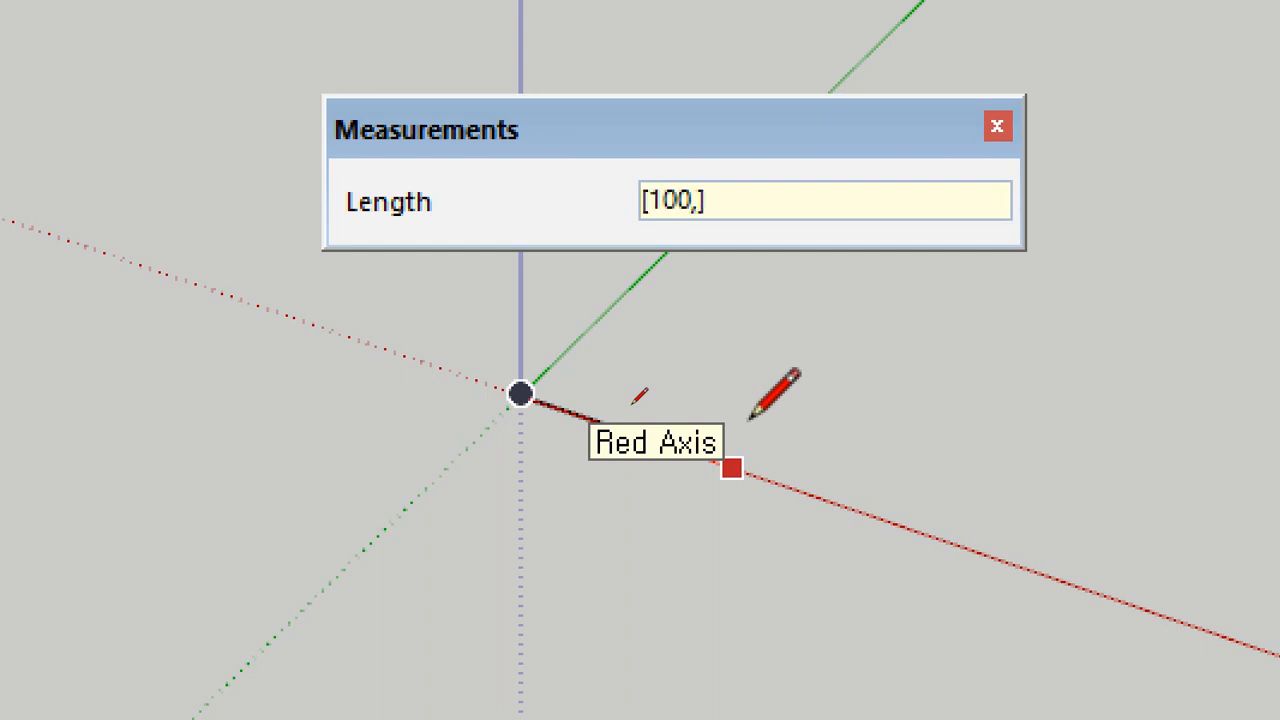
pyautogui.write('100,')
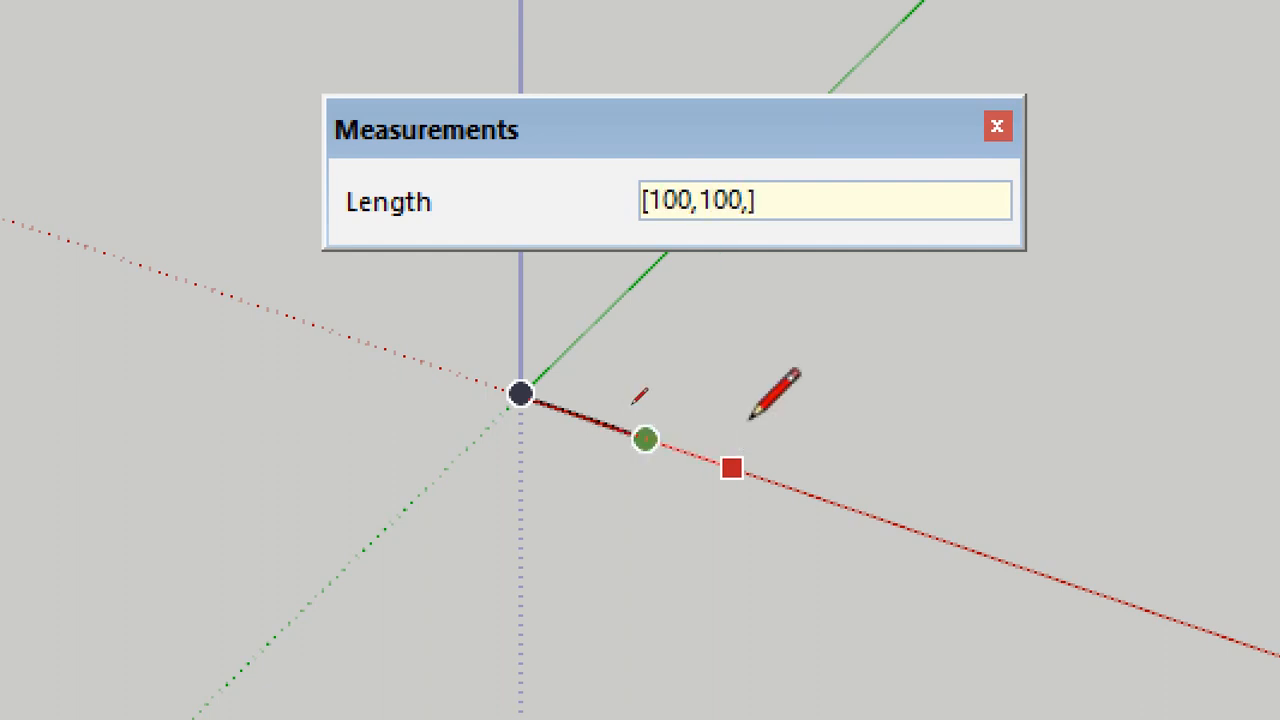
pyautogui.write('0')
pyautogui.press('Return')
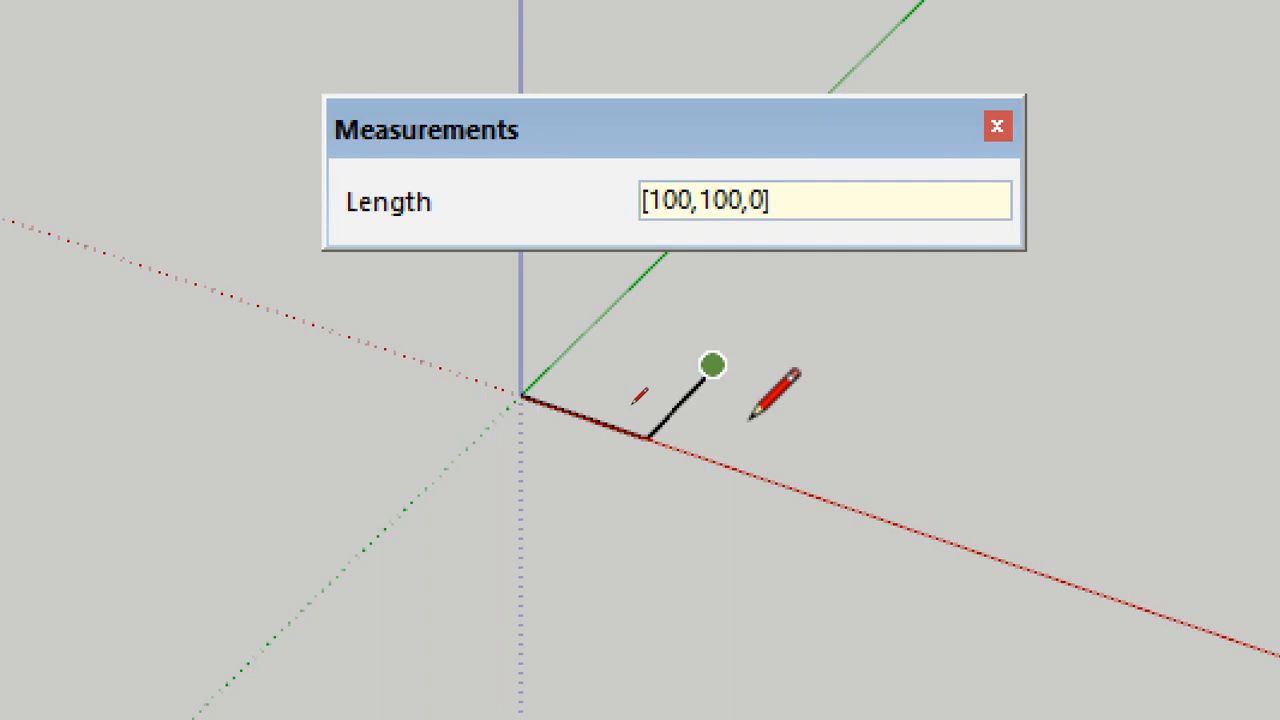
# Step: Try to add the third edge with [0,100,0], then set the second edge's endpoint back to [100,100,]
pyautogui.write('[]')
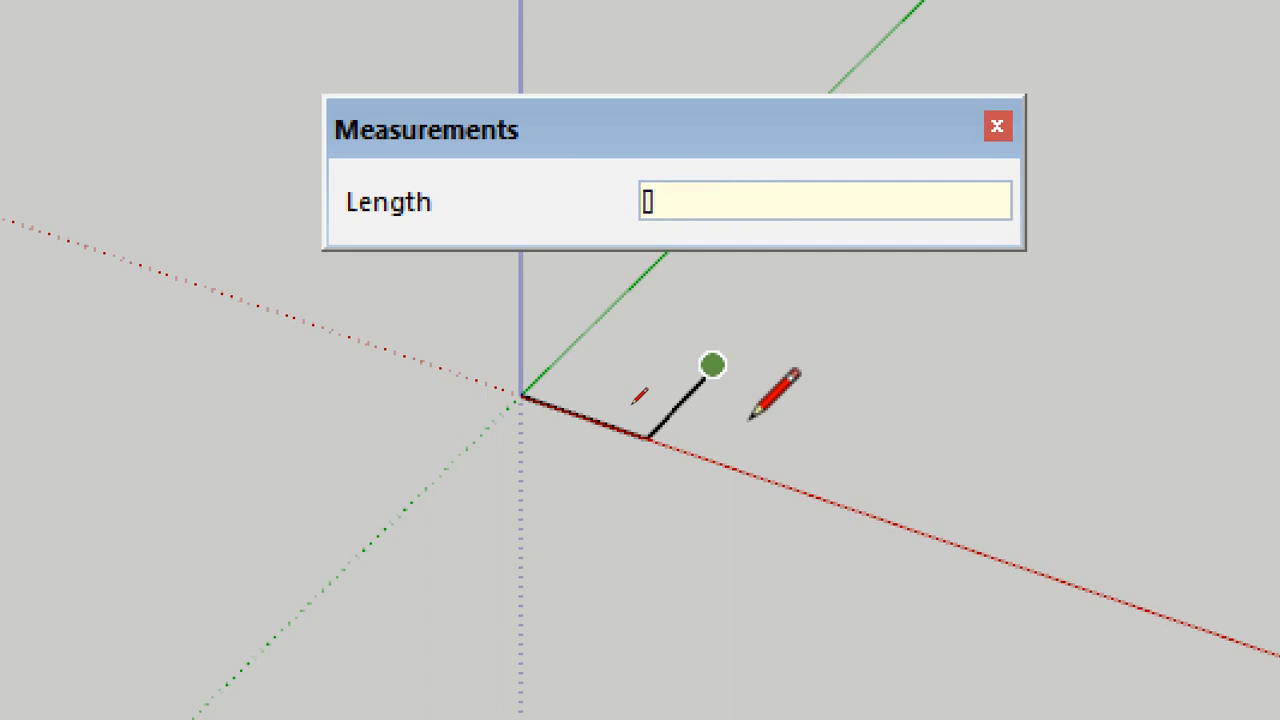
pyautogui.write('0,100,0')
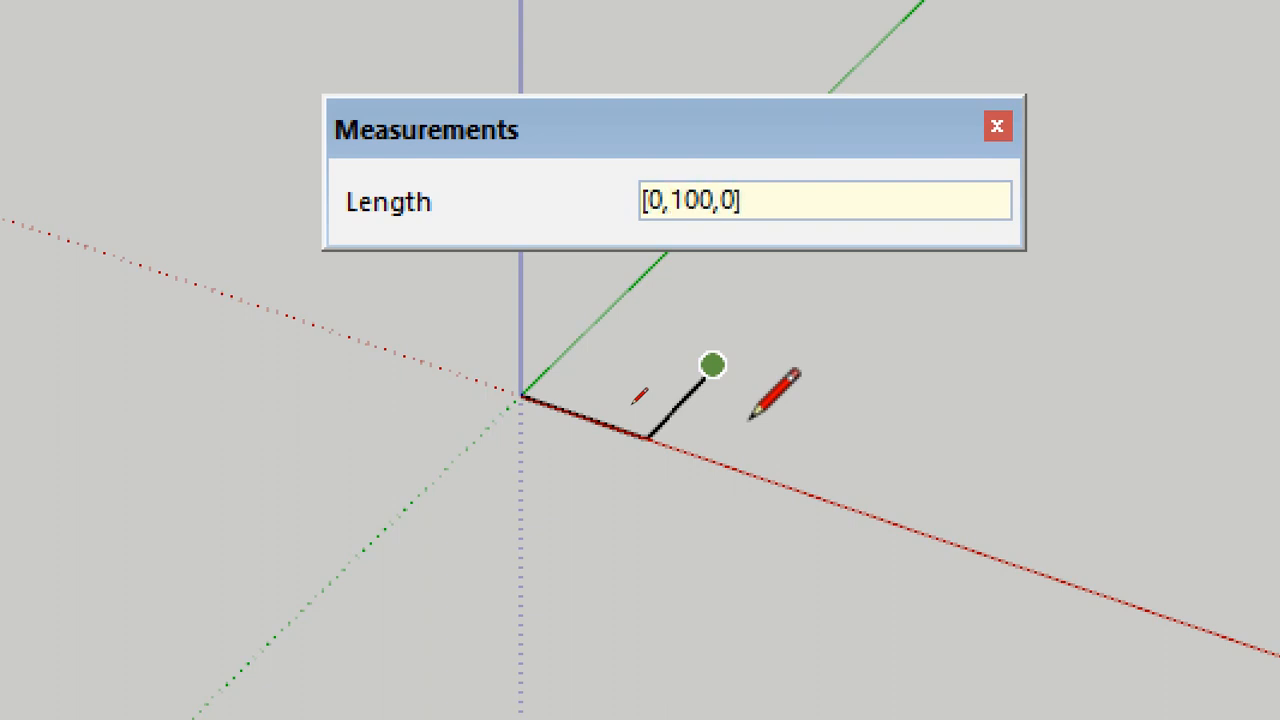
pyautogui.press('Return')
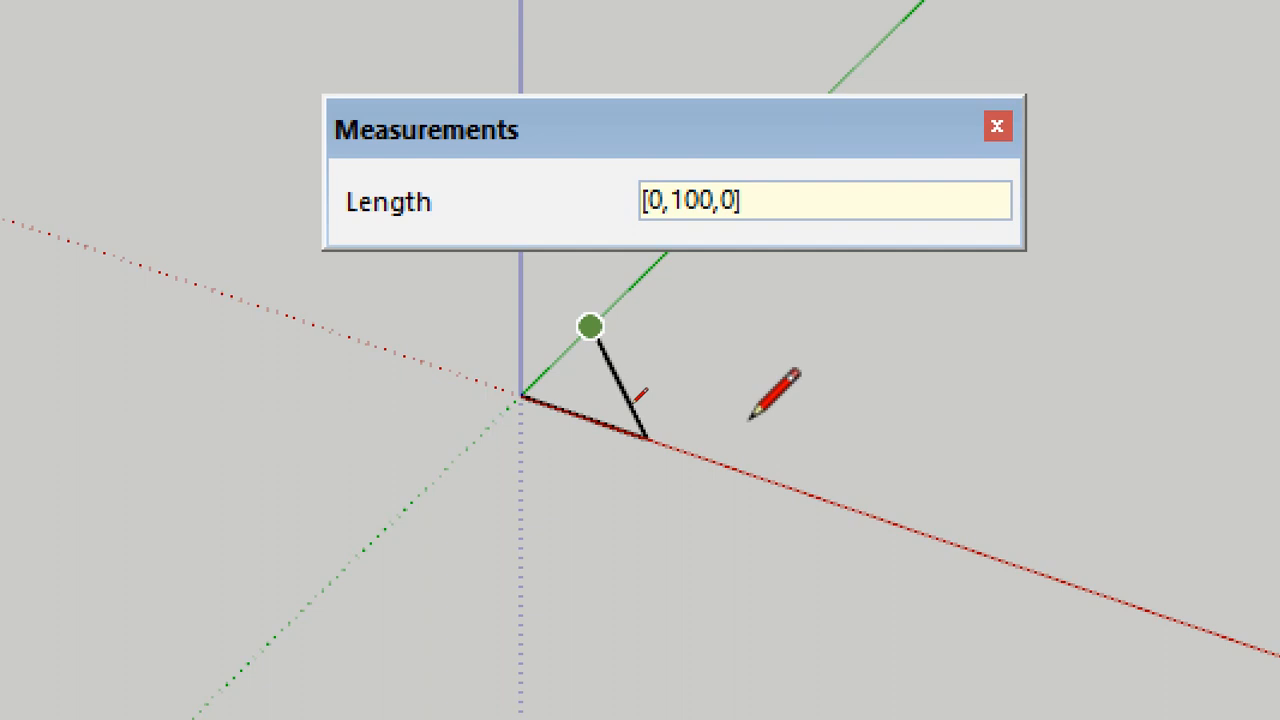
pyautogui.write('[1')
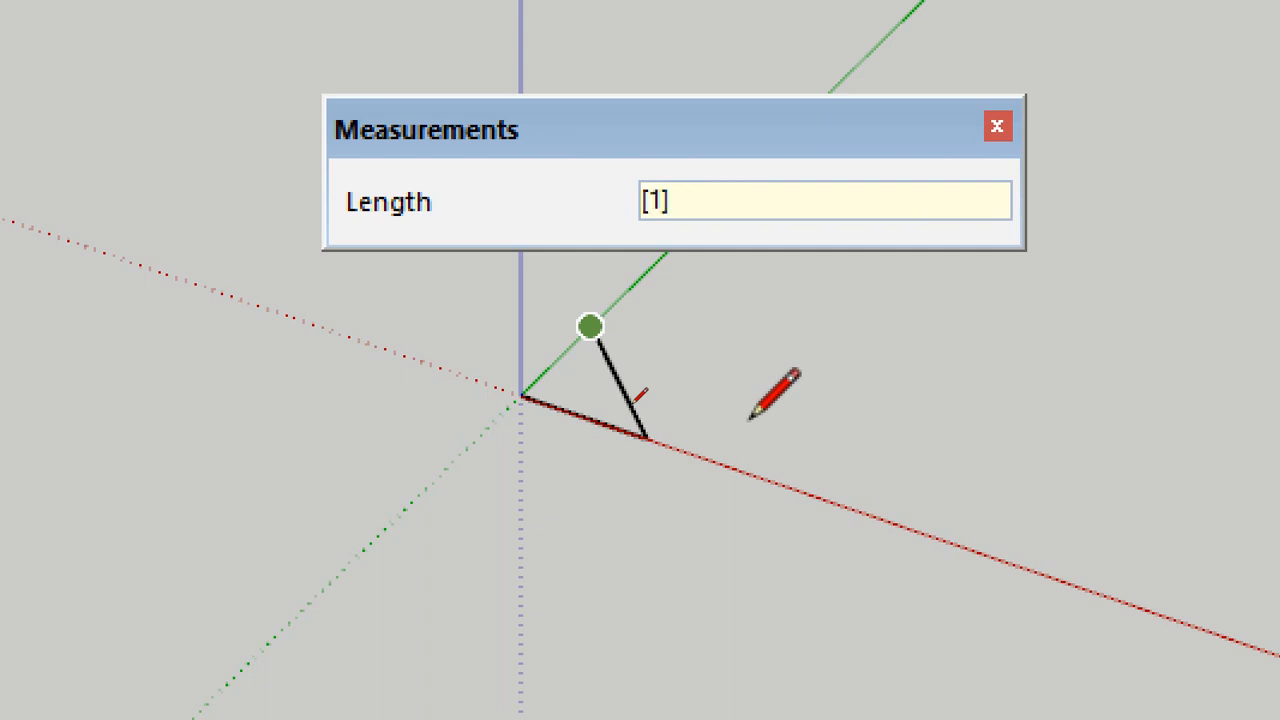
pyautogui.press('BackSpace')
pyautogui.write('100,100,')
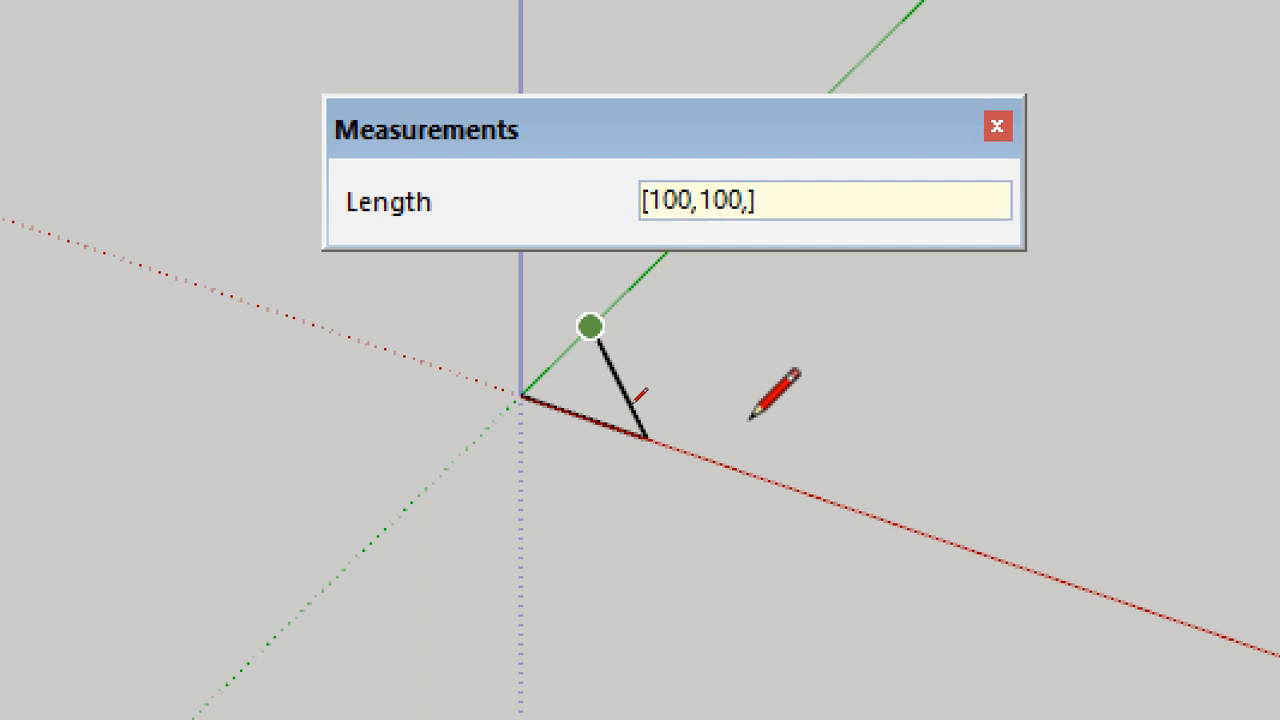
pyautogui.press('Return')
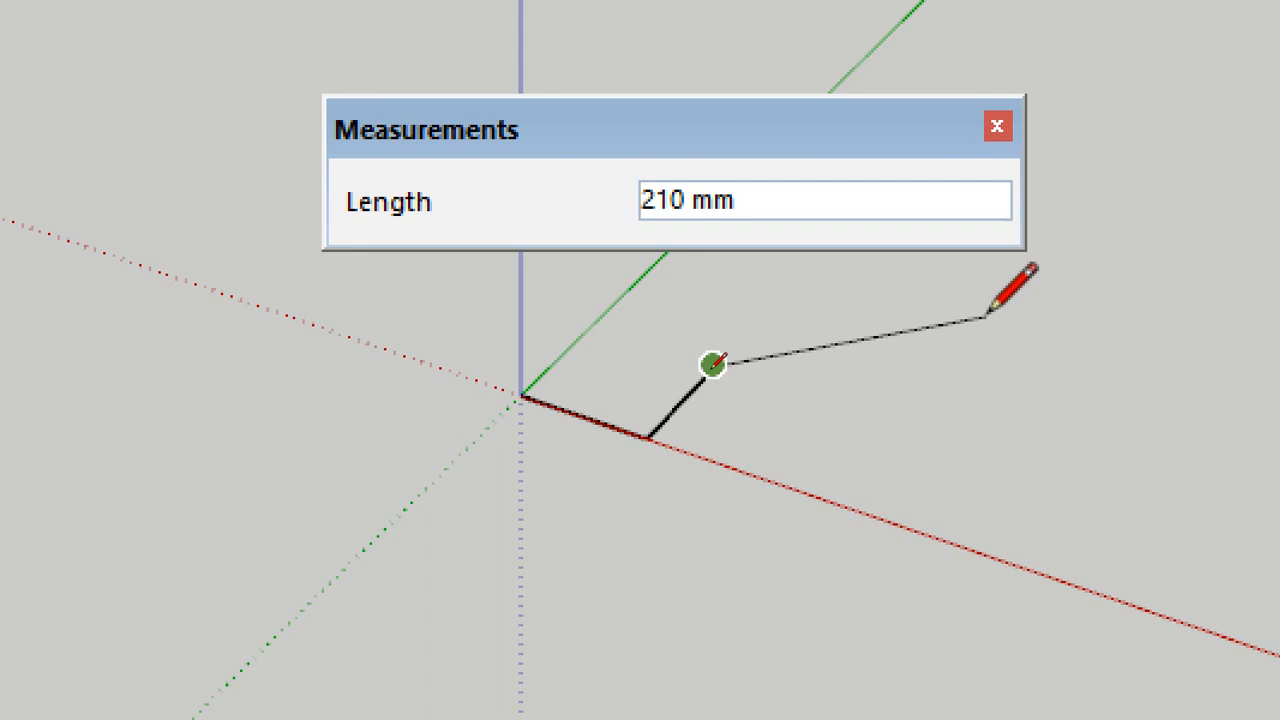
# Step: Draw the third edge from the second edge's end to the absolute coordinate [0,100,] on the green axis
pyautogui.write('[]')
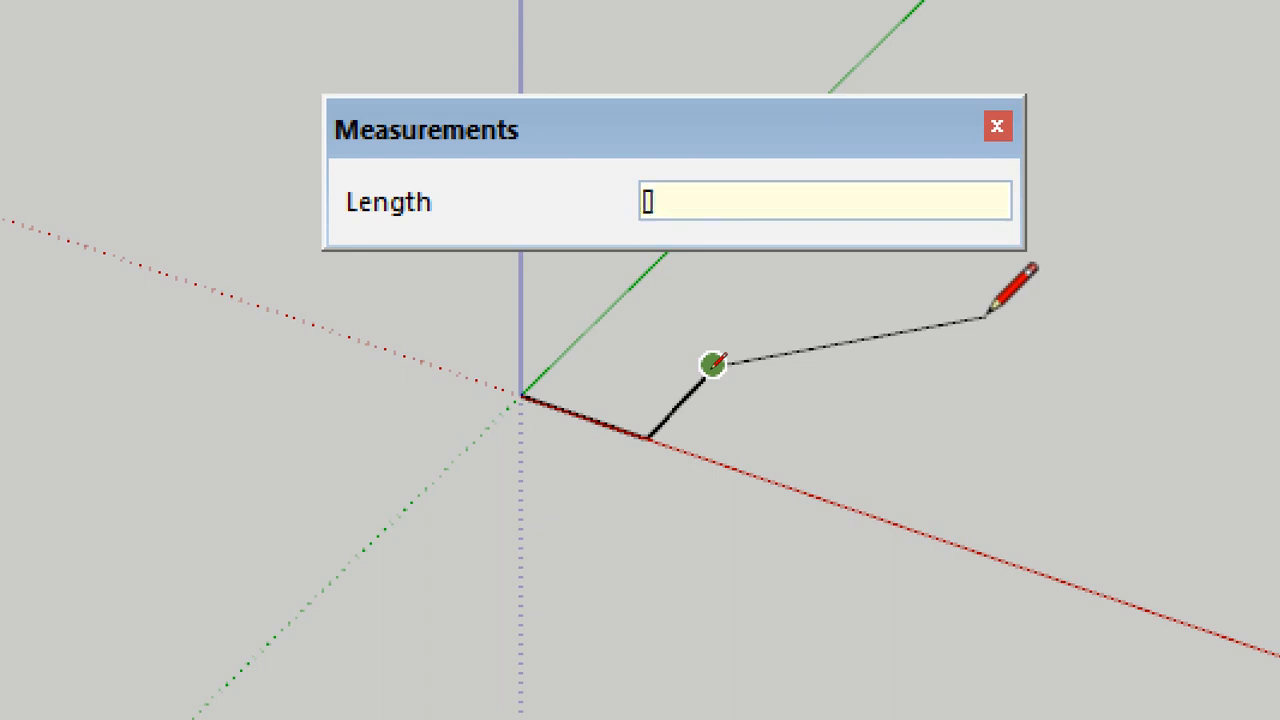
pyautogui.write('0,100,')
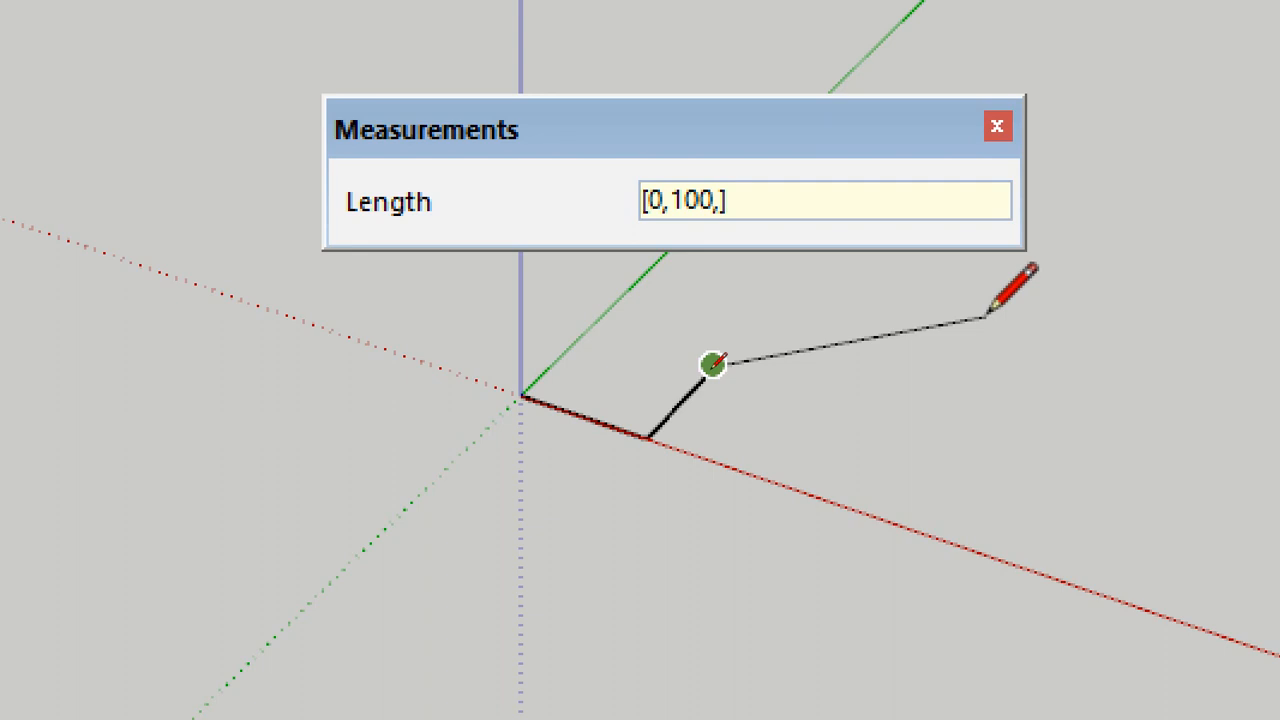
pyautogui.press('Return')
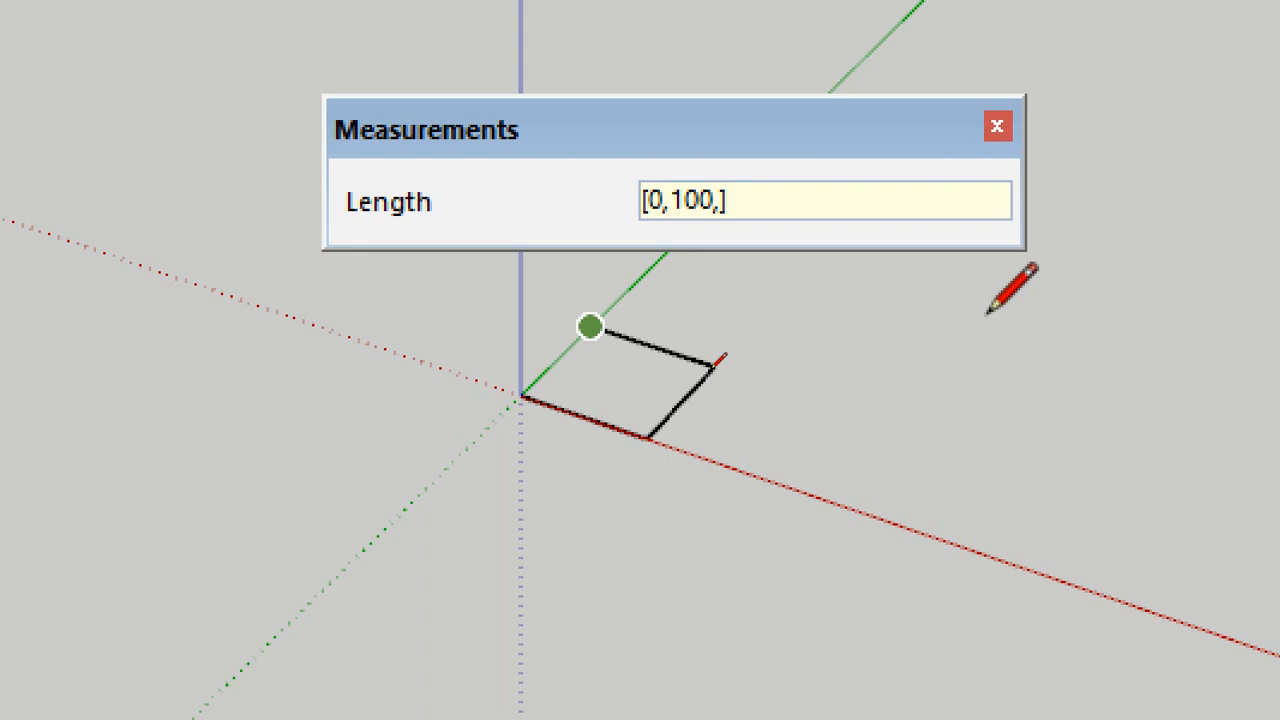
# Step: Try to close the shape with [0,0,0], then set the third edge's endpoint back to [0,100,0]
pyautogui.write('[0,0,0]')
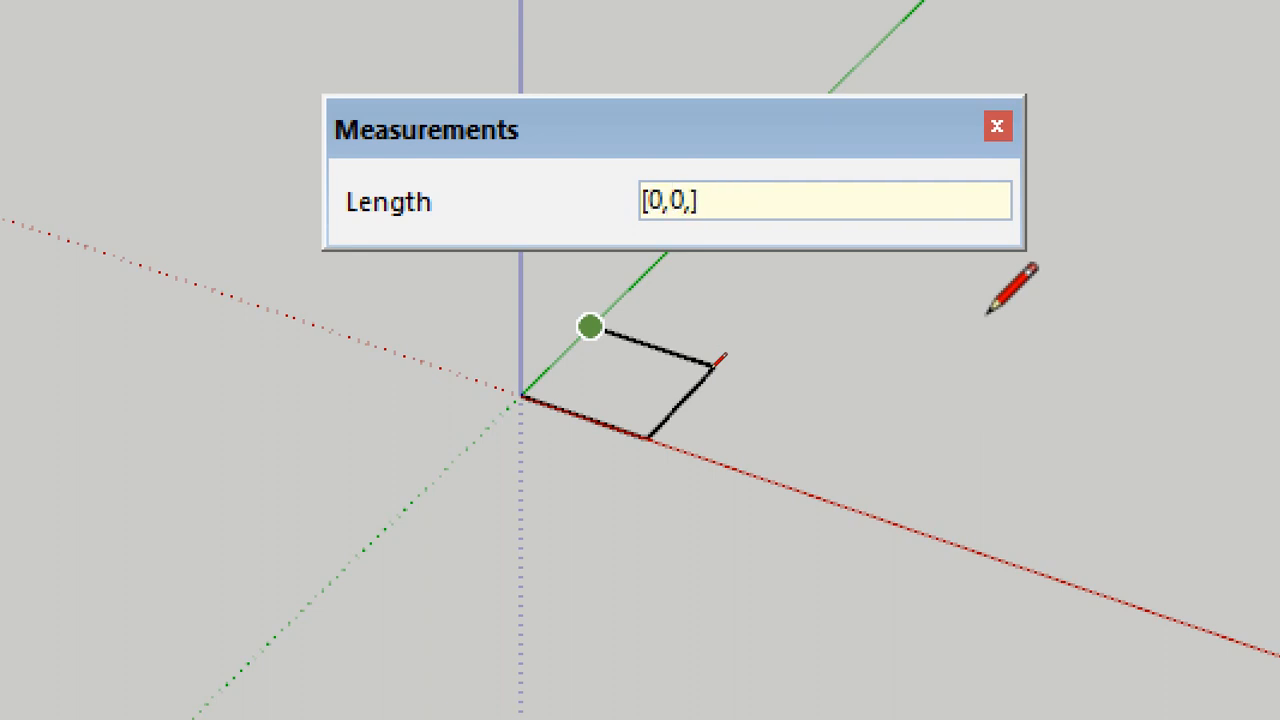
pyautogui.press('Return')
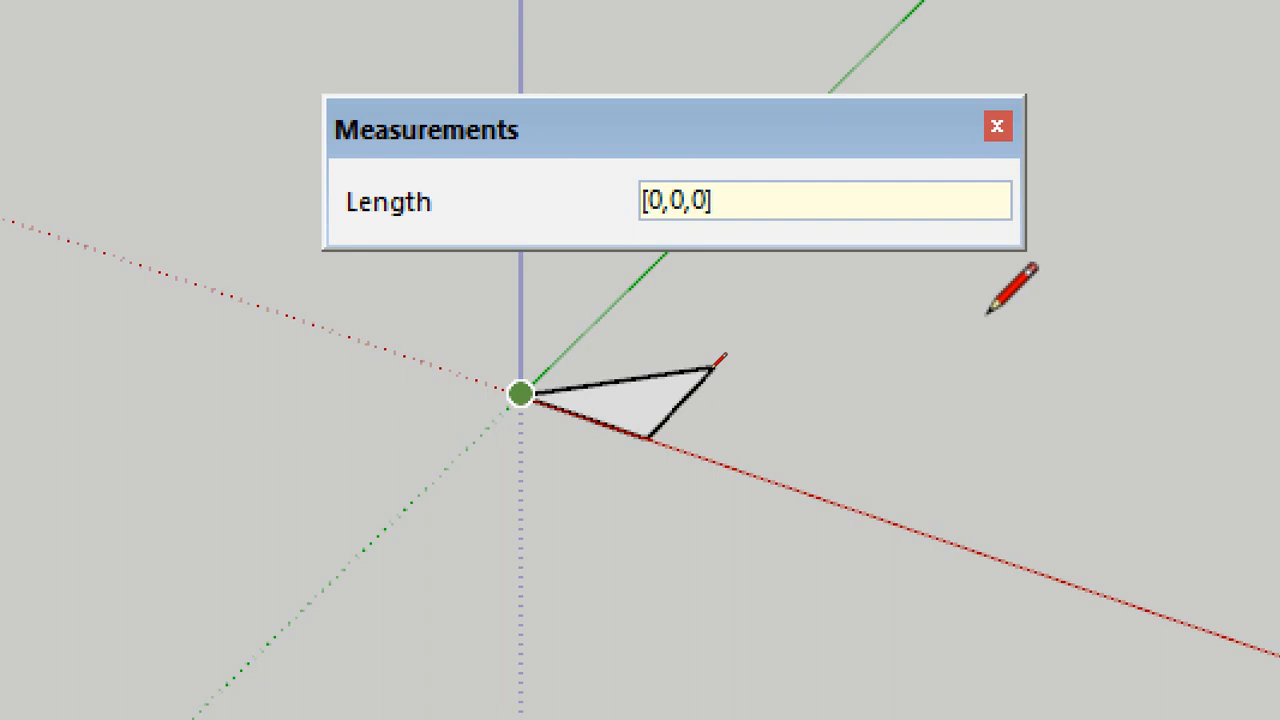
pyautogui.write('[0,100,0]')
pyautogui.press('Return')
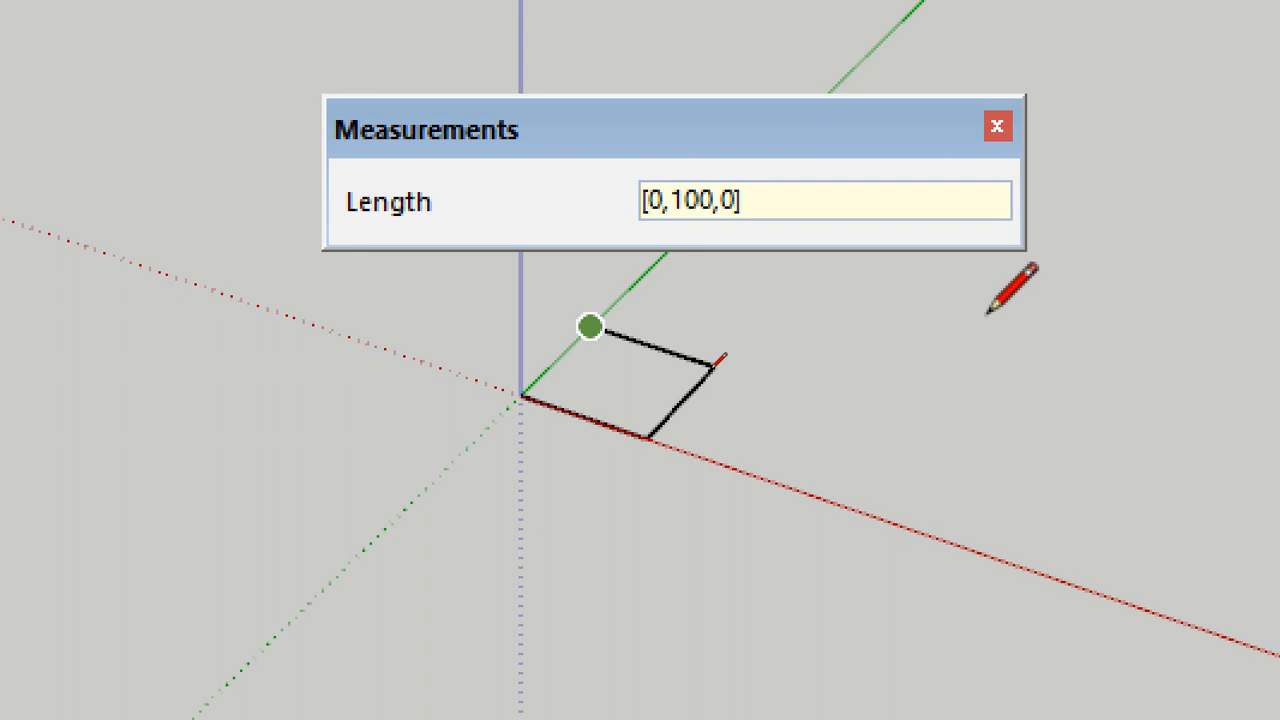
pyautogui.press('Return')
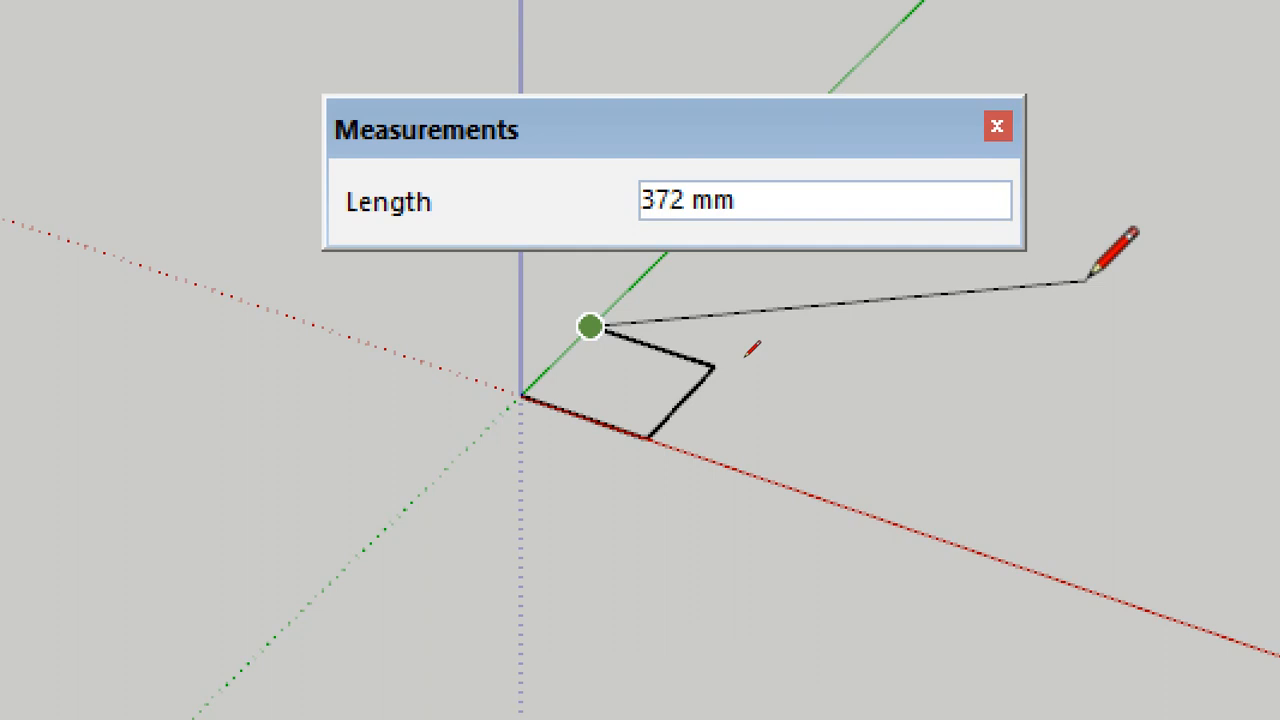
# Step: Close the square by drawing the fourth edge back to the origin at the absolute coordinate [0,0,0]
pyautogui.write('[0,0,0]')
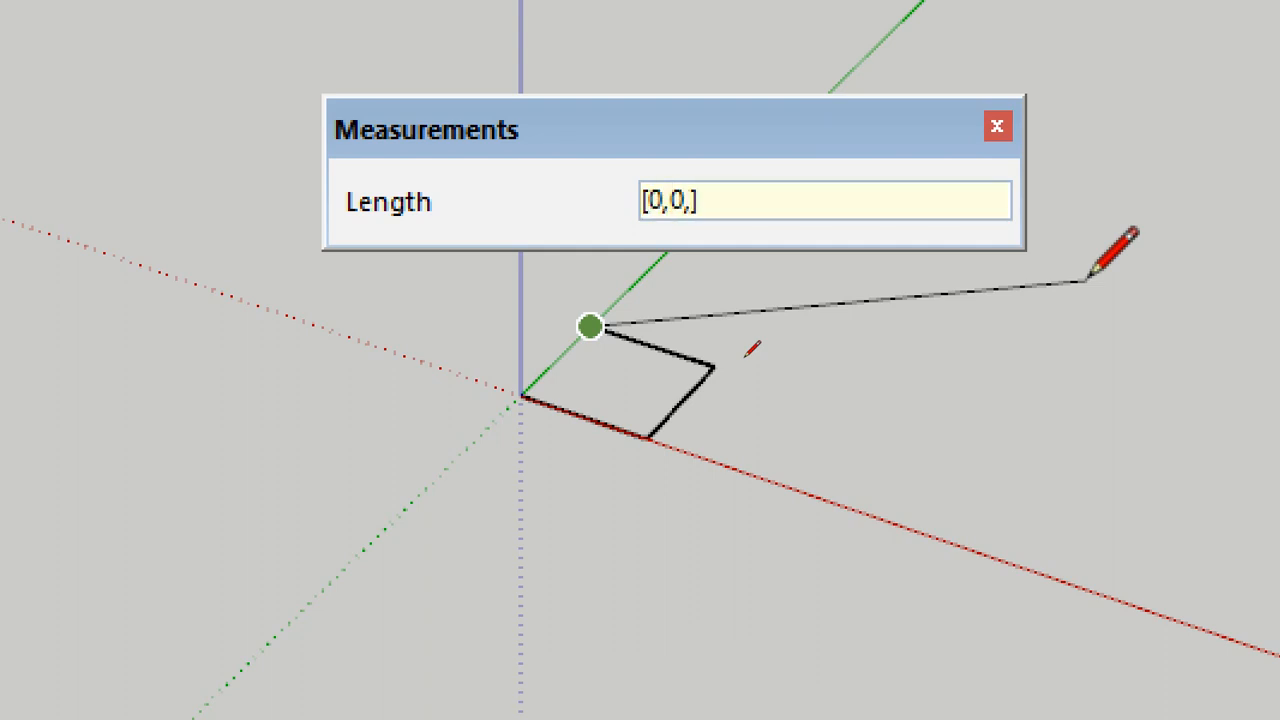
pyautogui.press('Return')
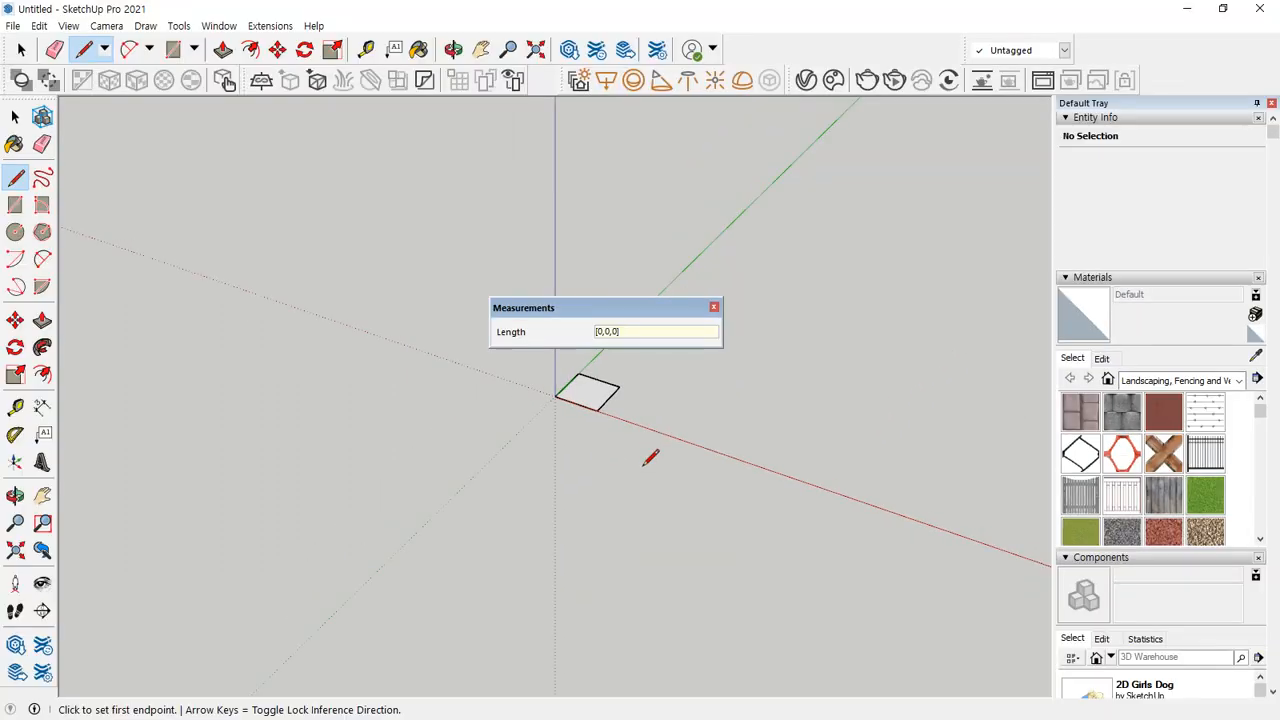
# Step: Examine the closed square face up close from a steeper viewing angle
pyautogui.press('space')
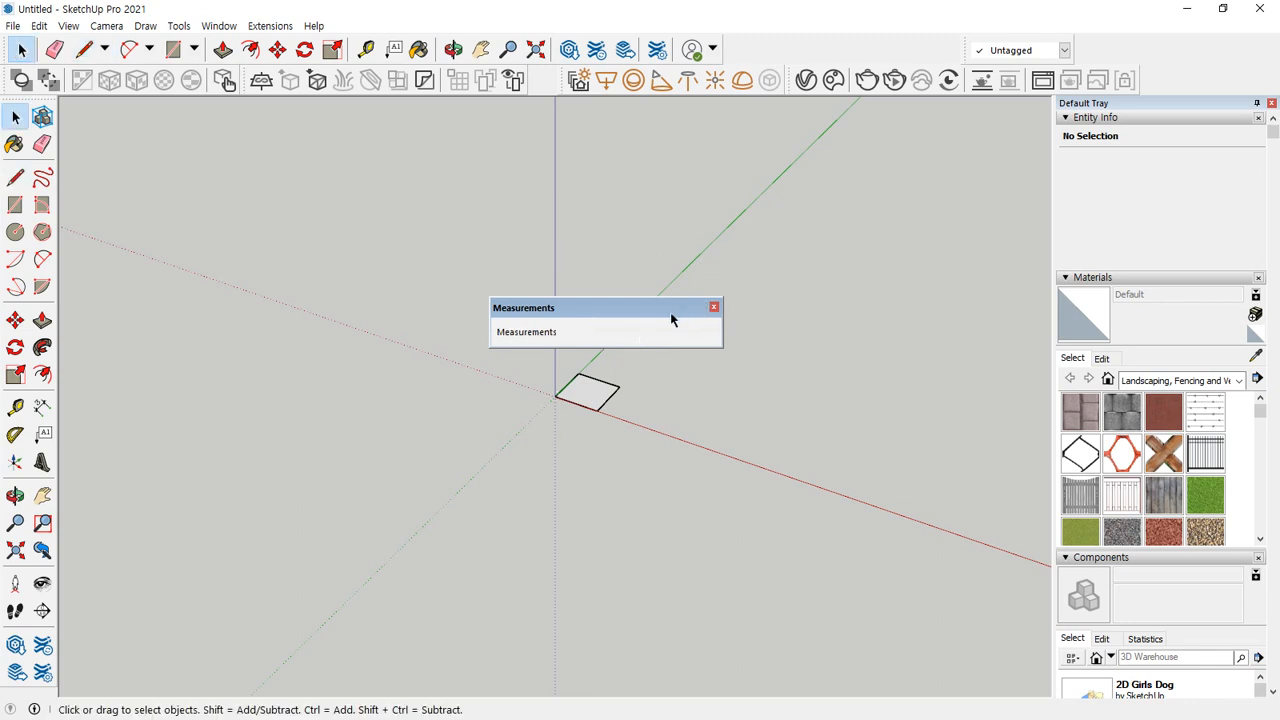
pyautogui.moveTo(503, 366); pyautogui.dragTo(500, 468, button='middle')
pyautogui.scroll(3, 620, 392)
pyautogui.scroll(5, 549, 477)
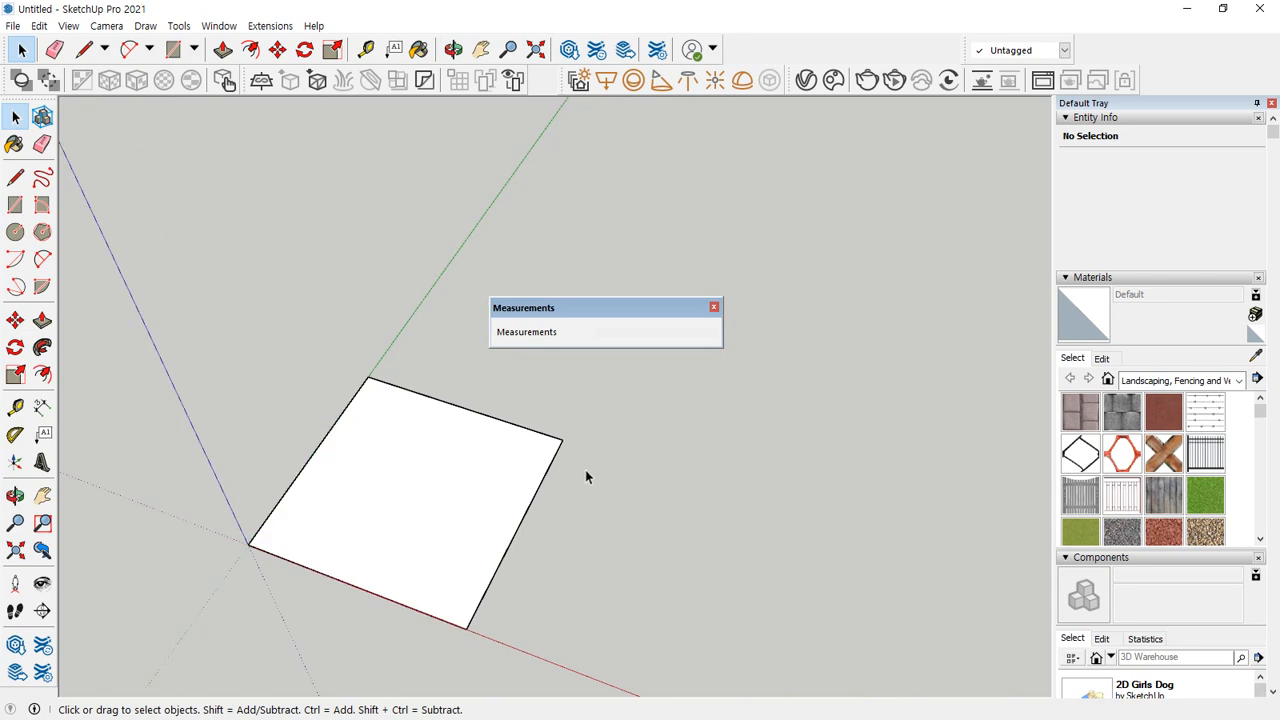
pyautogui.press('l')
pyautogui.click(84, 49)
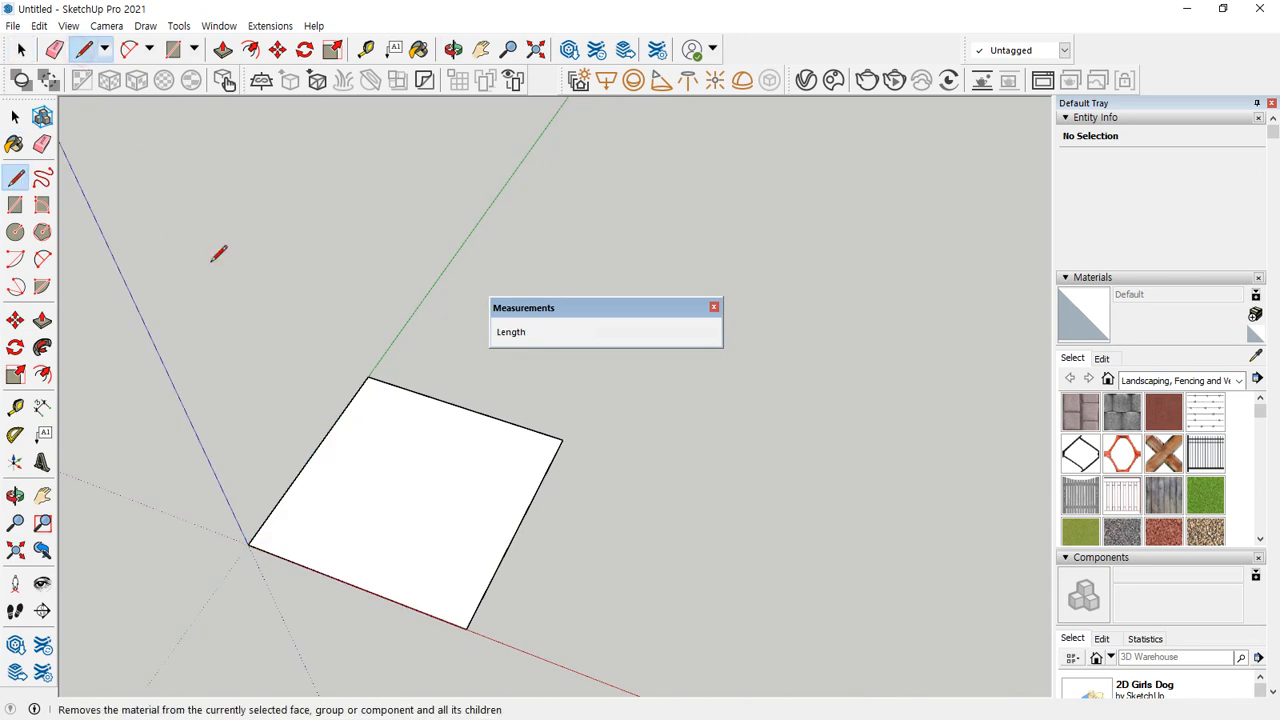
pyautogui.scroll(1, 688, 457)
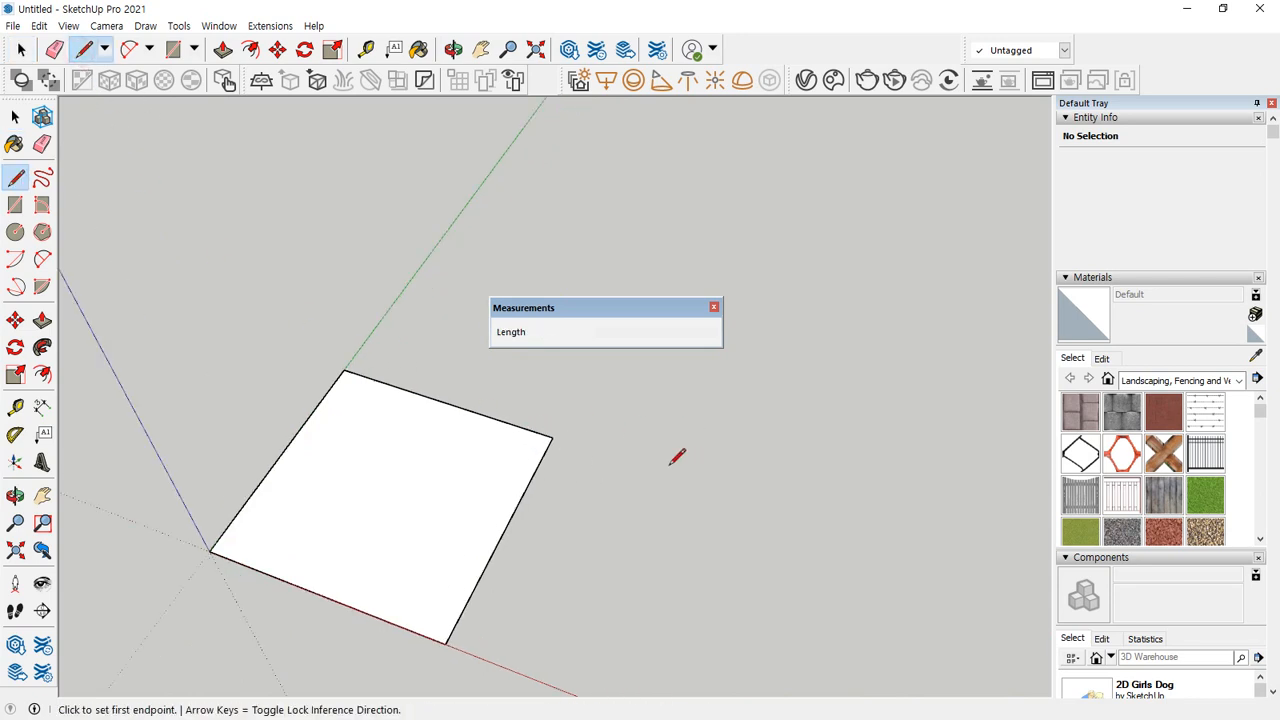
pyautogui.scroll(-4, 609, 454)
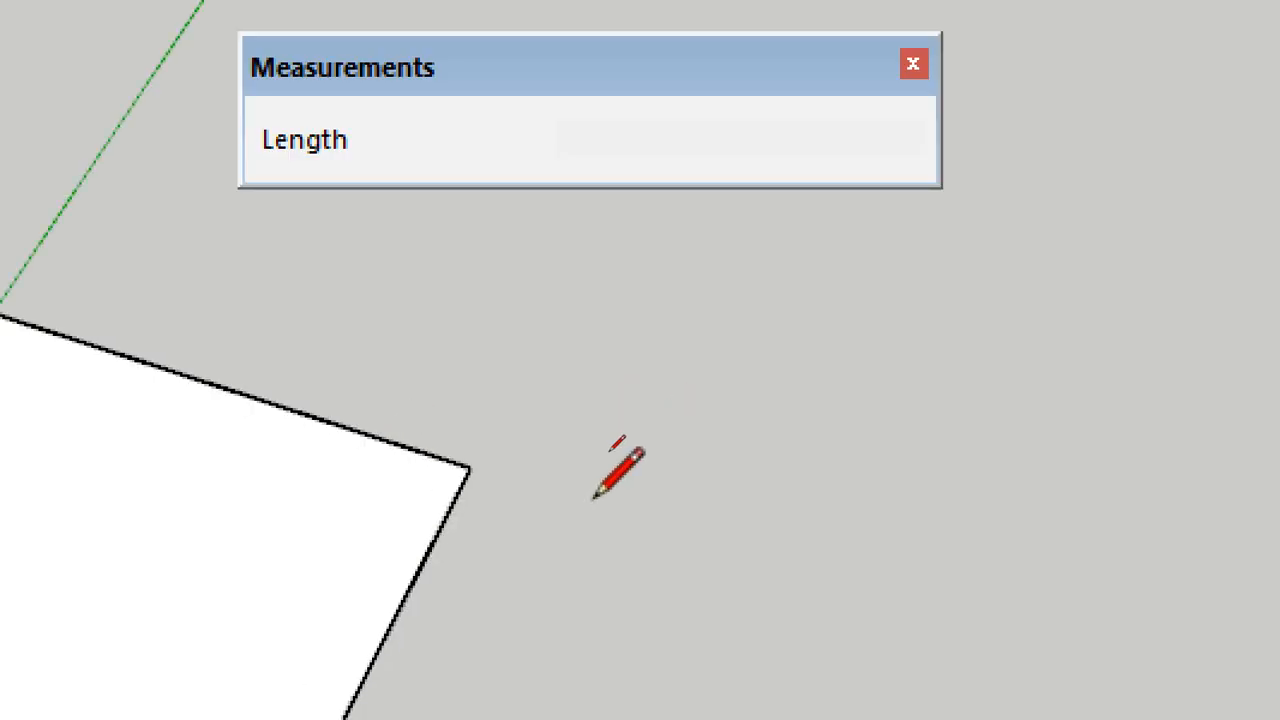
pyautogui.scroll(-1, 598, 490)
pyautogui.keyDown('shift'); pyautogui.moveTo(786, 457); pyautogui.dragTo(557, 432, button='middle'); pyautogui.keyUp('shift')
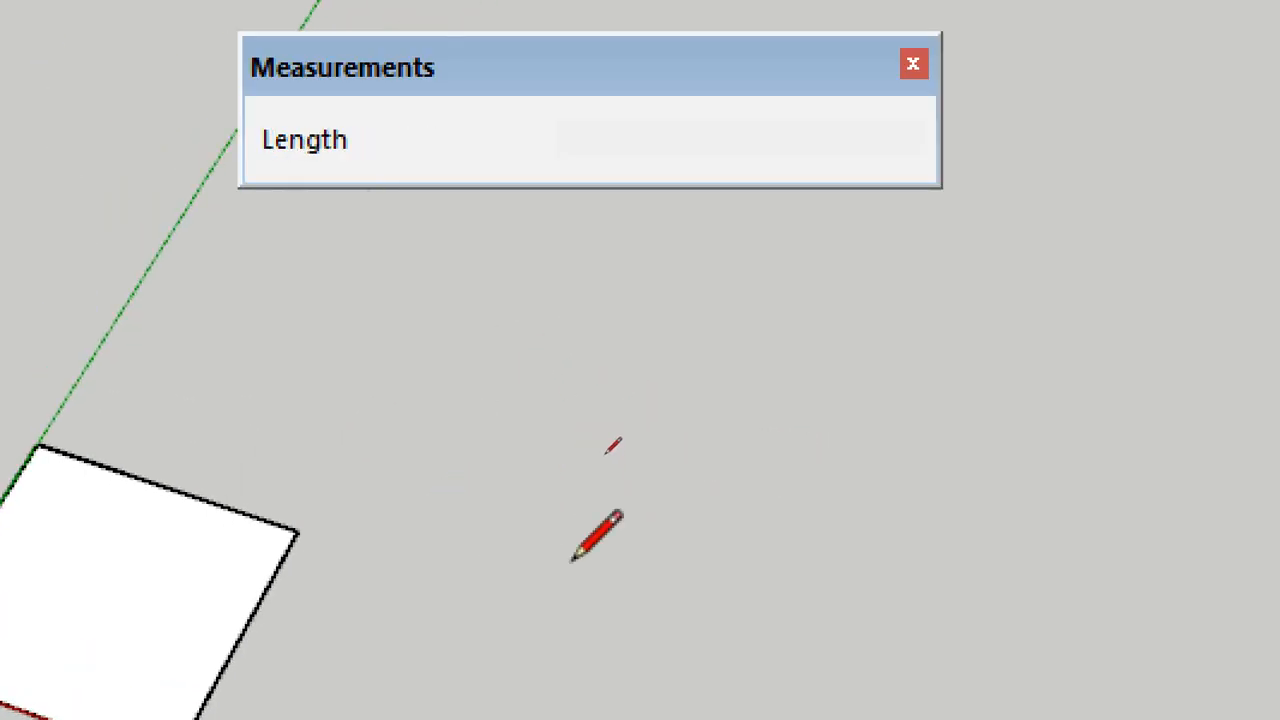
pyautogui.click(580, 479)
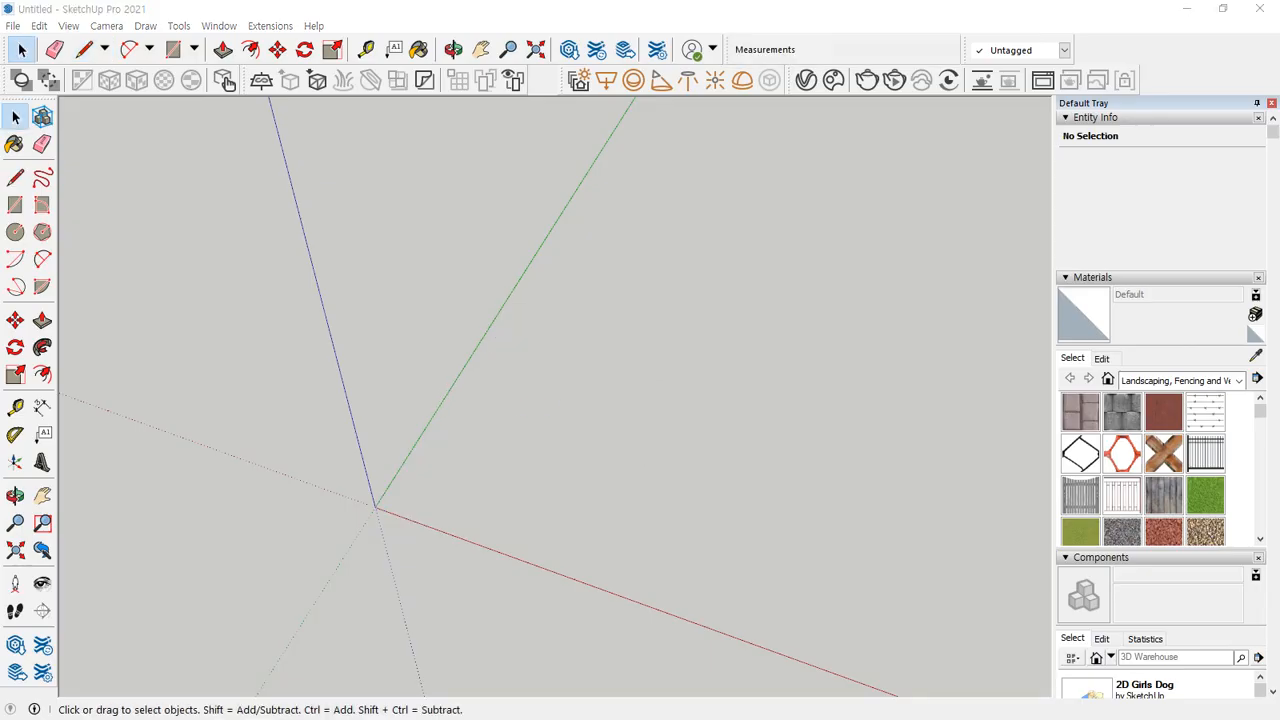
# Step: Draw a 500 mm vertical line along the blue axis direction, starting on the ground near the origin
pyautogui.click(15, 177)
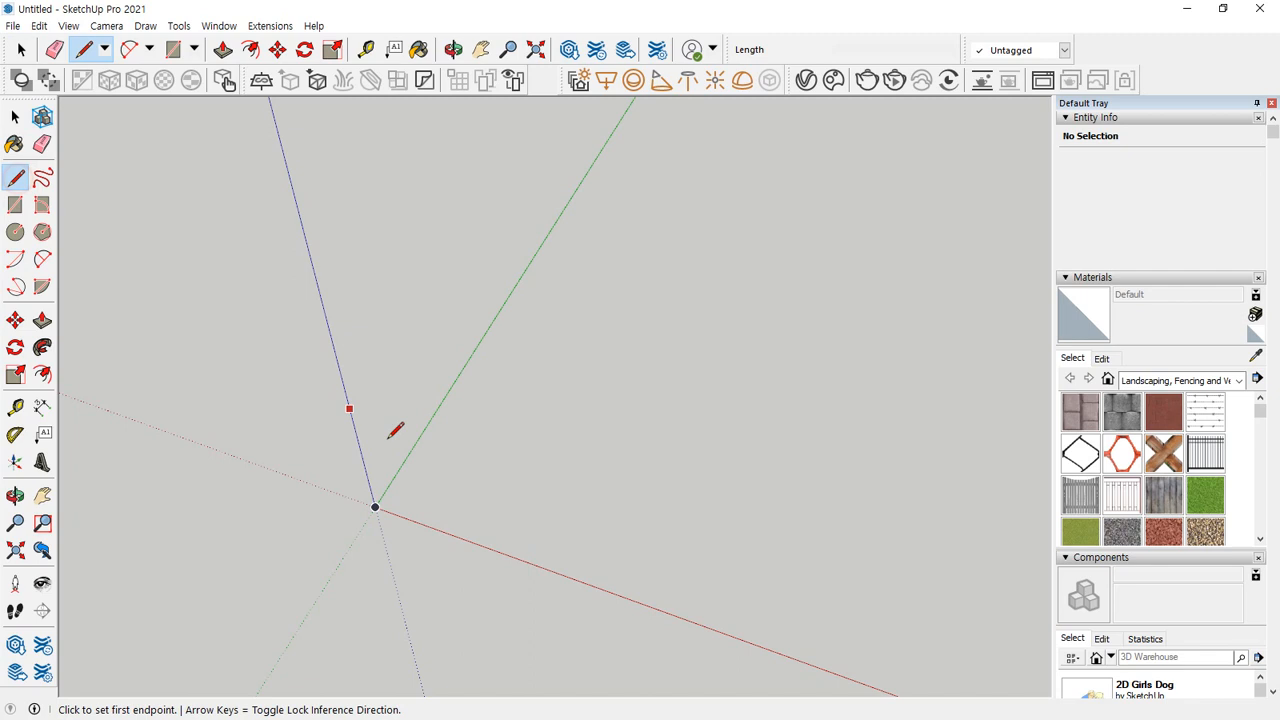
pyautogui.click(517, 515)
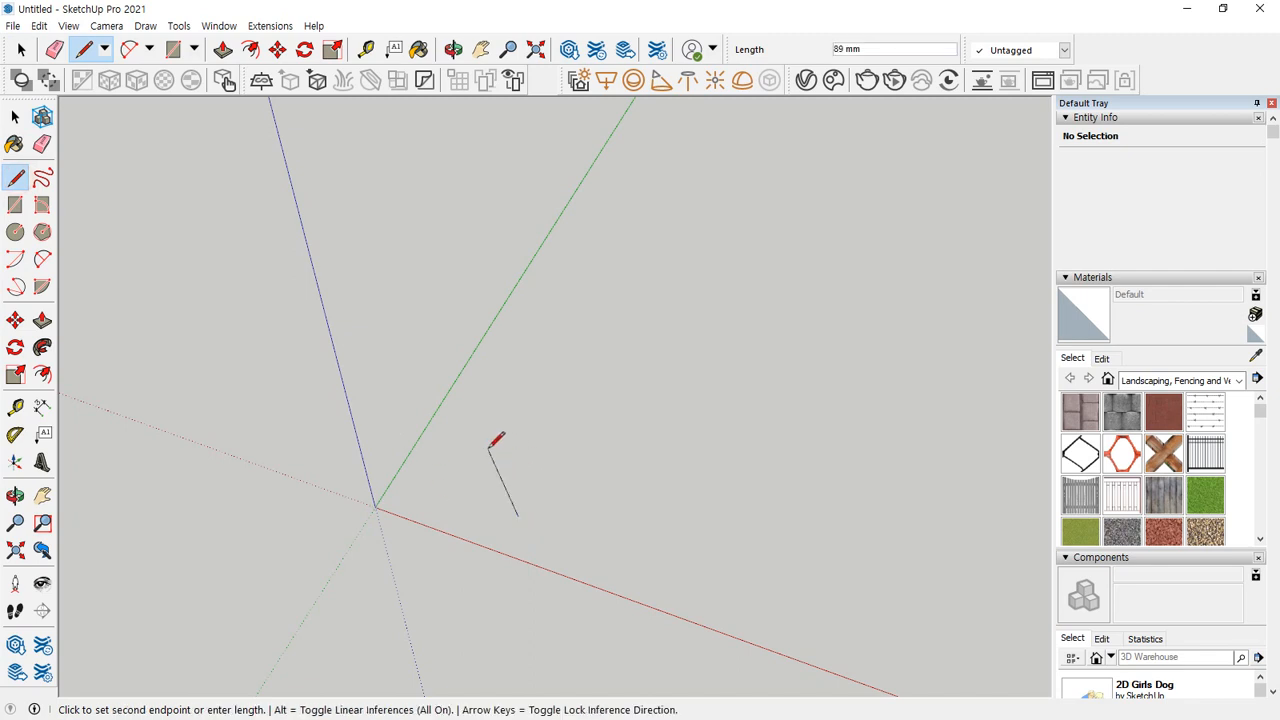
pyautogui.press('Up')
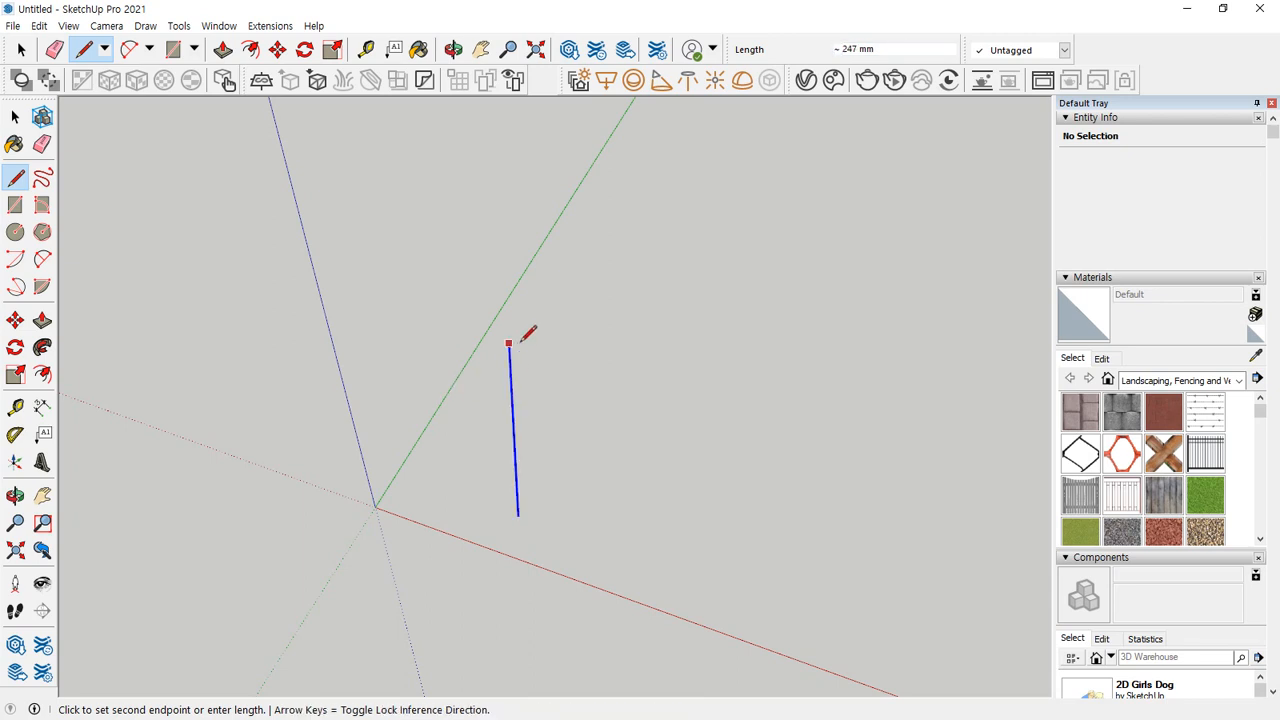
pyautogui.write('500')
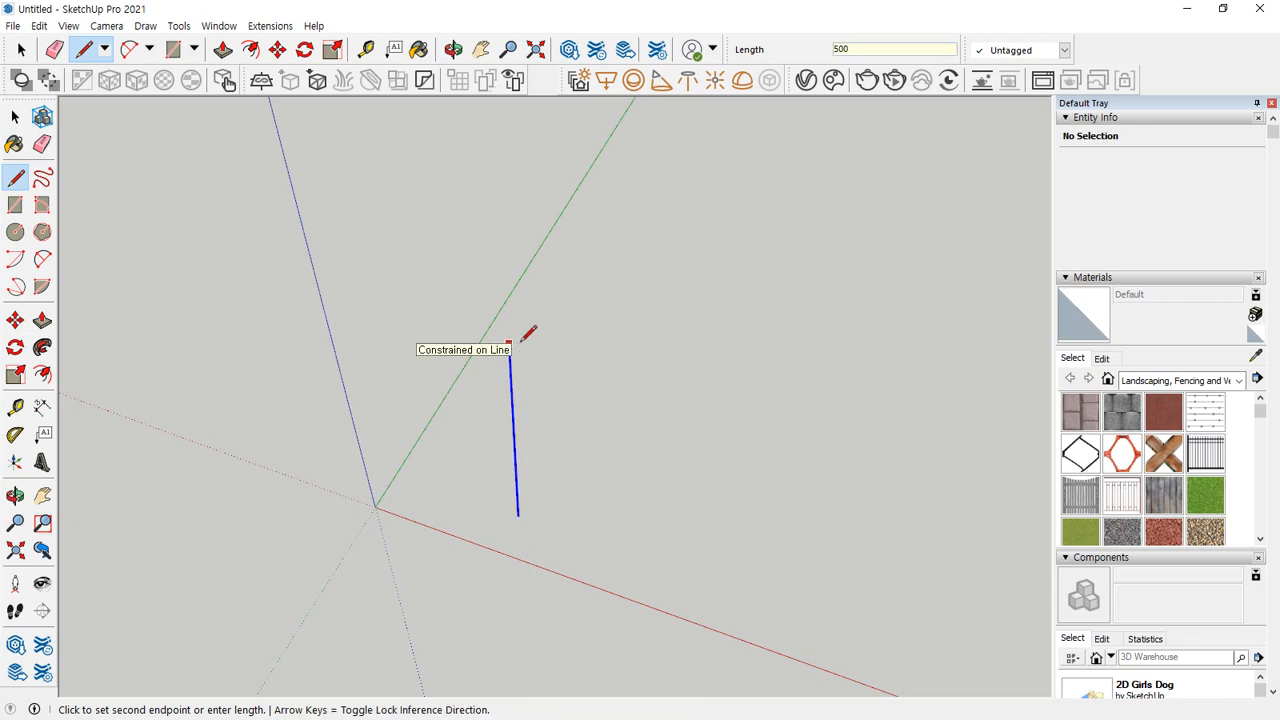
pyautogui.press('Return')
pyautogui.scroll(-3, 528, 333)
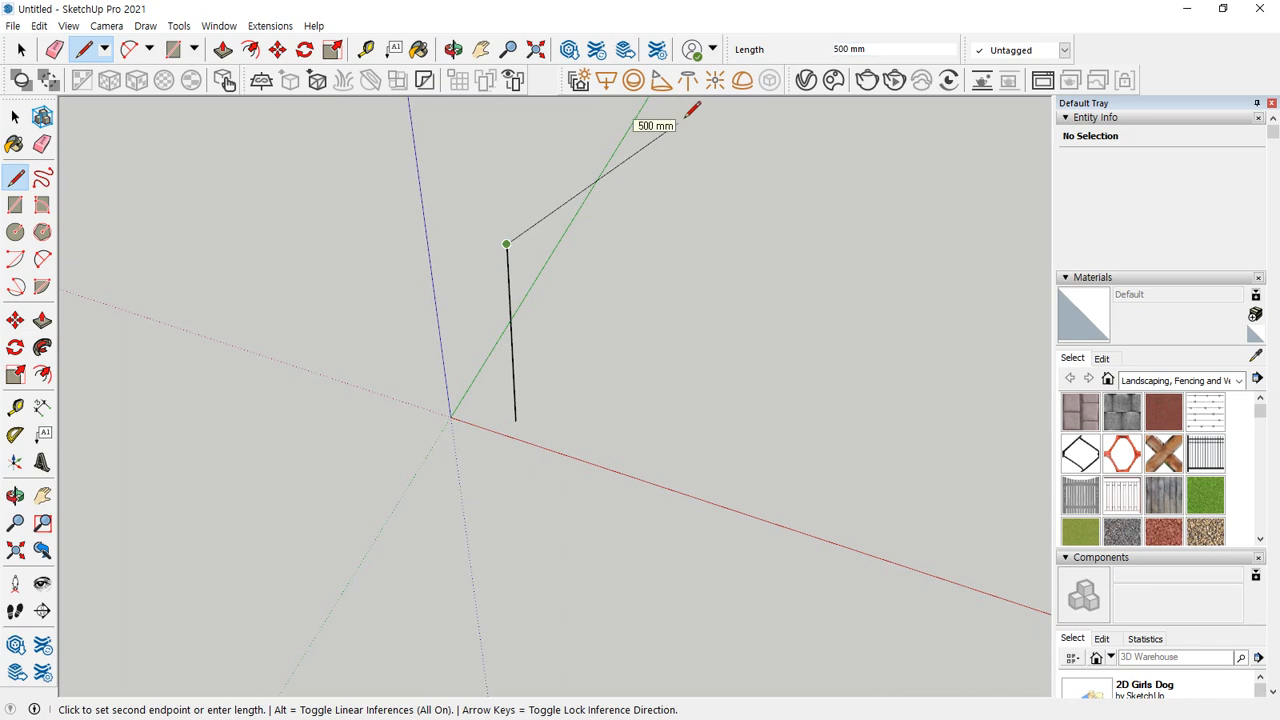
pyautogui.moveTo(523, 254)
pyautogui.mouseDown()
pyautogui.moveTo(741, 301)
pyautogui.moveTo(757, 310)
pyautogui.moveTo(746, 319)
pyautogui.mouseUp()
pyautogui.moveTo(757, 271)
pyautogui.mouseDown()
pyautogui.moveTo(766, 130)
pyautogui.moveTo(748, 127)
pyautogui.moveTo(773, 129)
pyautogui.mouseUp()
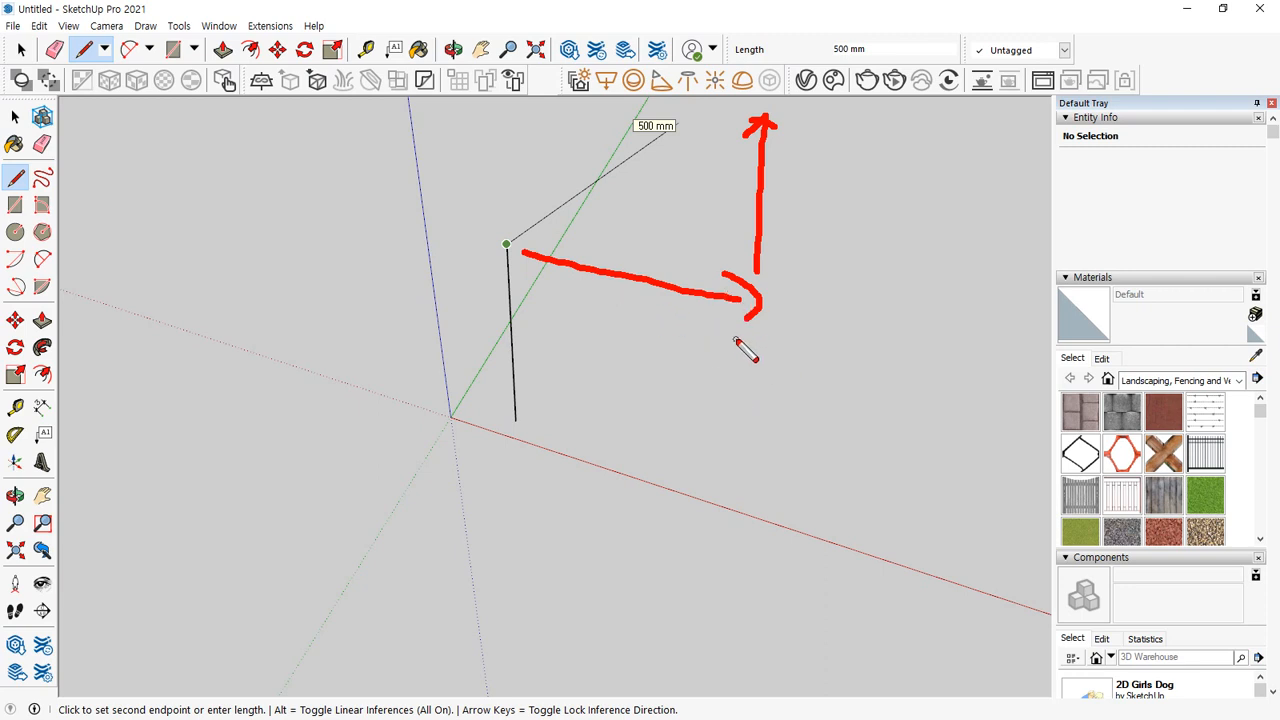
pyautogui.moveTo(735, 340); pyautogui.dragTo(746, 390)
pyautogui.moveTo(777, 336)
pyautogui.mouseDown()
pyautogui.moveTo(789, 386)
pyautogui.moveTo(823, 396)
pyautogui.mouseUp()
pyautogui.moveTo(867, 345)
pyautogui.mouseDown()
pyautogui.moveTo(898, 352)
pyautogui.moveTo(870, 345)
pyautogui.mouseUp()
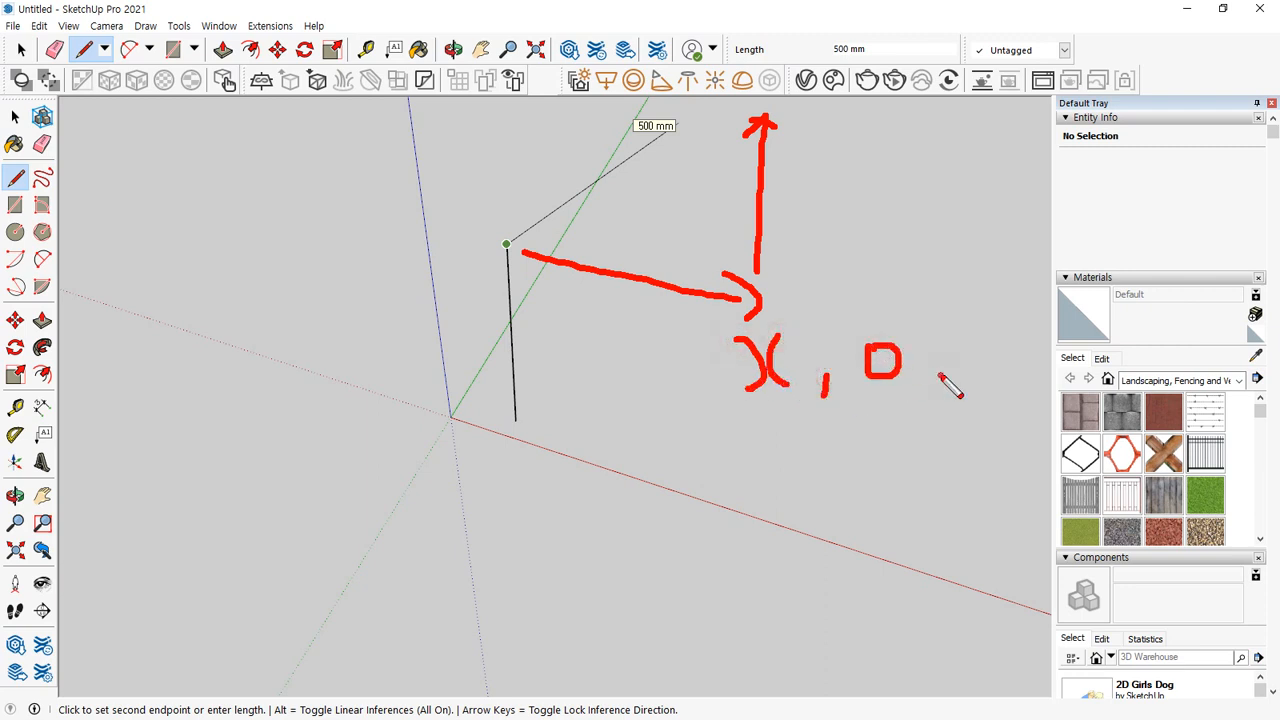
pyautogui.moveTo(941, 375); pyautogui.dragTo(940, 395)
pyautogui.moveTo(976, 345)
pyautogui.mouseDown()
pyautogui.moveTo(986, 382)
pyautogui.moveTo(1017, 378)
pyautogui.mouseUp()
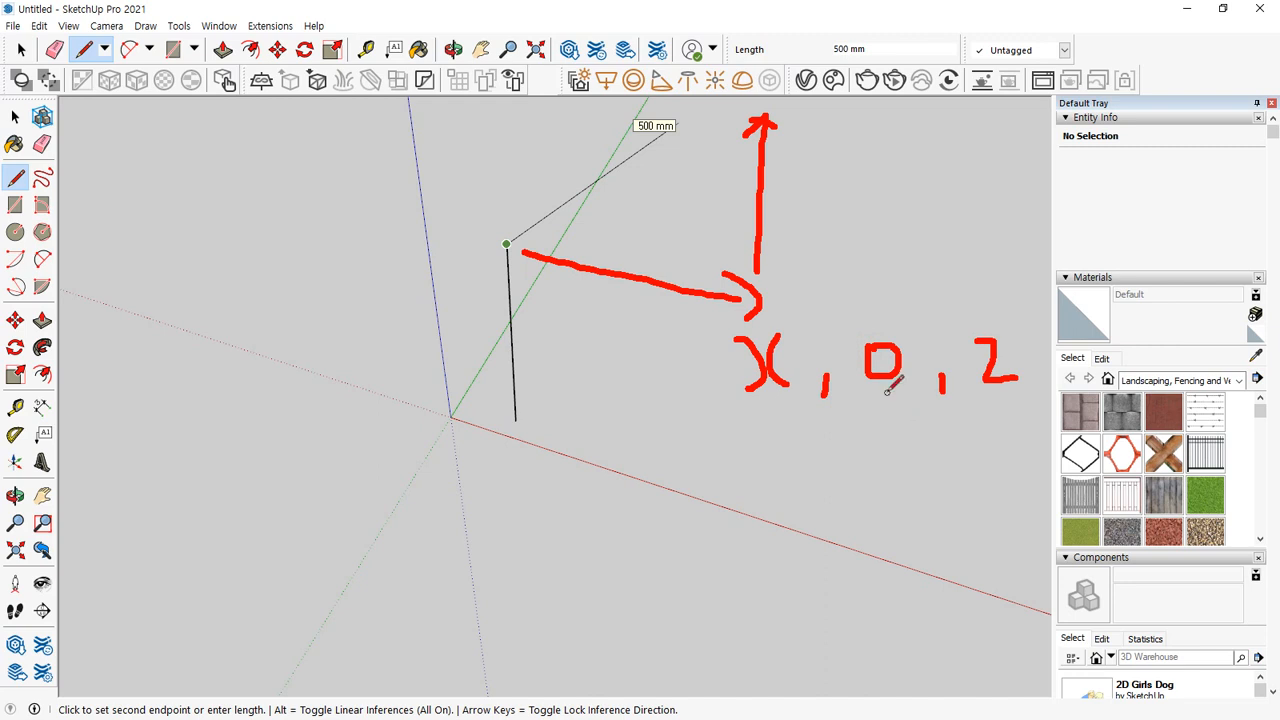
pyautogui.press('Escape')
# Step: Draw the first sloped roof line from the vertical line's upper end using the relative coordinate <500,0,300>
pyautogui.write('<>')
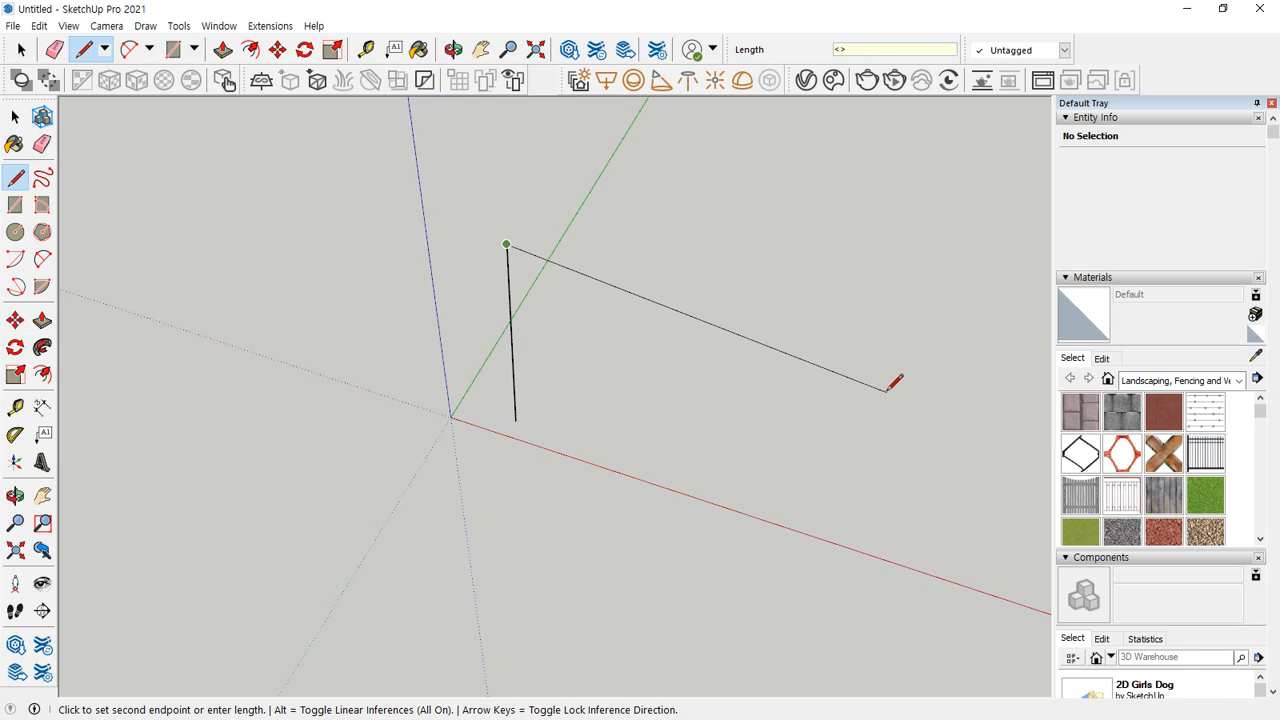
pyautogui.write('500,0,300')
pyautogui.press('Return')
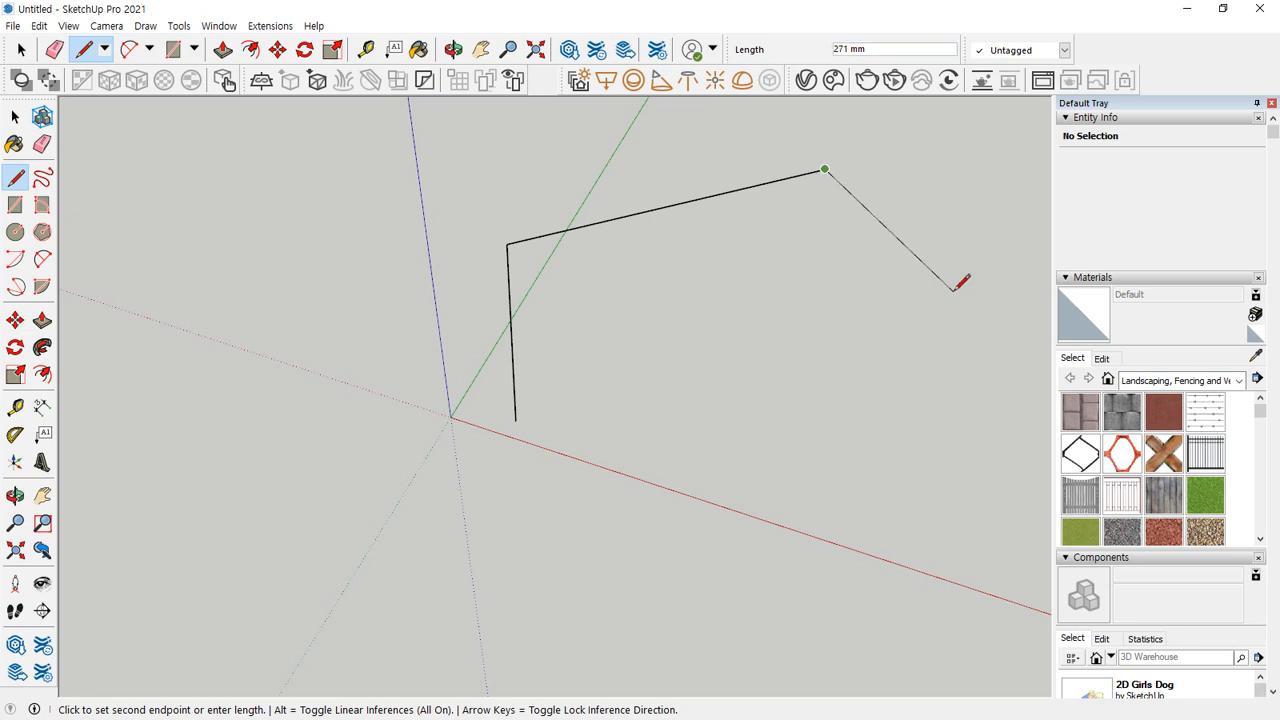
# Step: Draw the second sloped roof line down from the ridge point using the relative coordinate <500,0,-300>
pyautogui.write('<>')
pyautogui.write('500')
pyautogui.write(',0')
pyautogui.write(',-300>')
pyautogui.press('Return')
# Step: Draw a 500 mm line down the blue axis direction and close the house outline at its starting point
pyautogui.moveTo(960, 283)
pyautogui.mouseDown(button='middle')
pyautogui.moveTo(863, 374)
pyautogui.moveTo(943, 406)
pyautogui.mouseUp(button='middle')
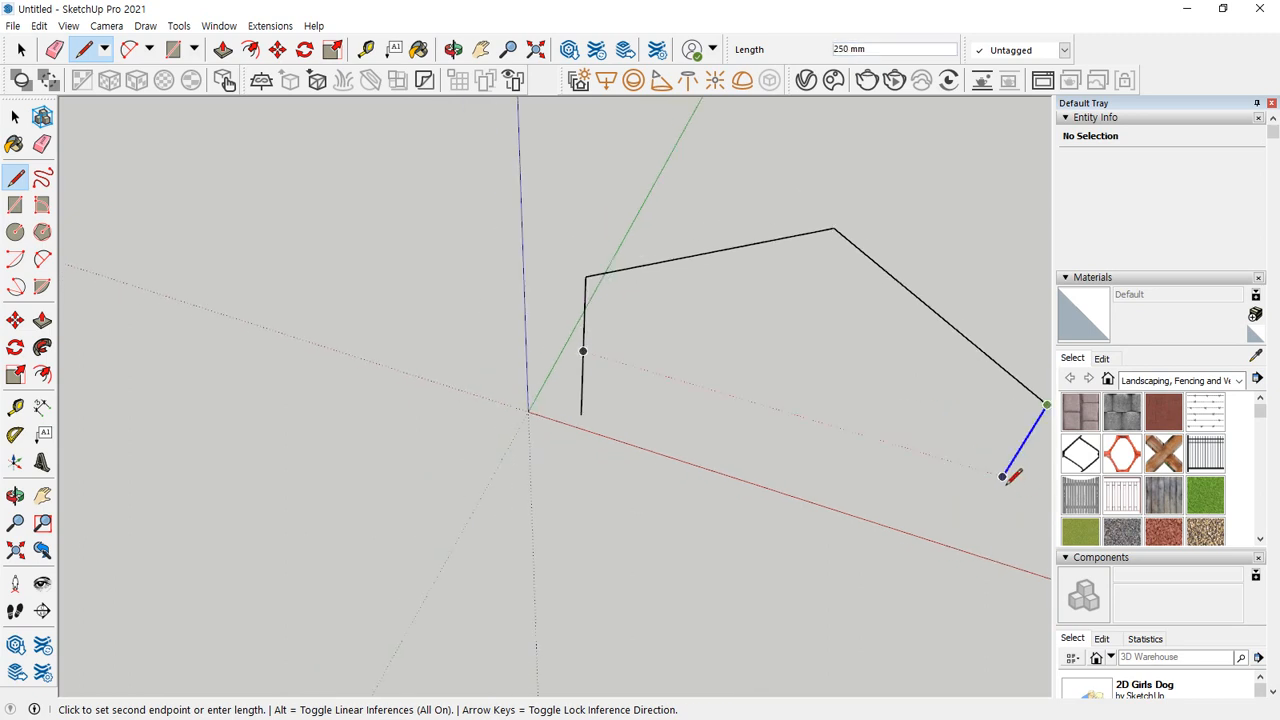
pyautogui.keyDown('shift'); pyautogui.moveTo(972, 460); pyautogui.dragTo(748, 440, button='middle'); pyautogui.keyUp('shift')
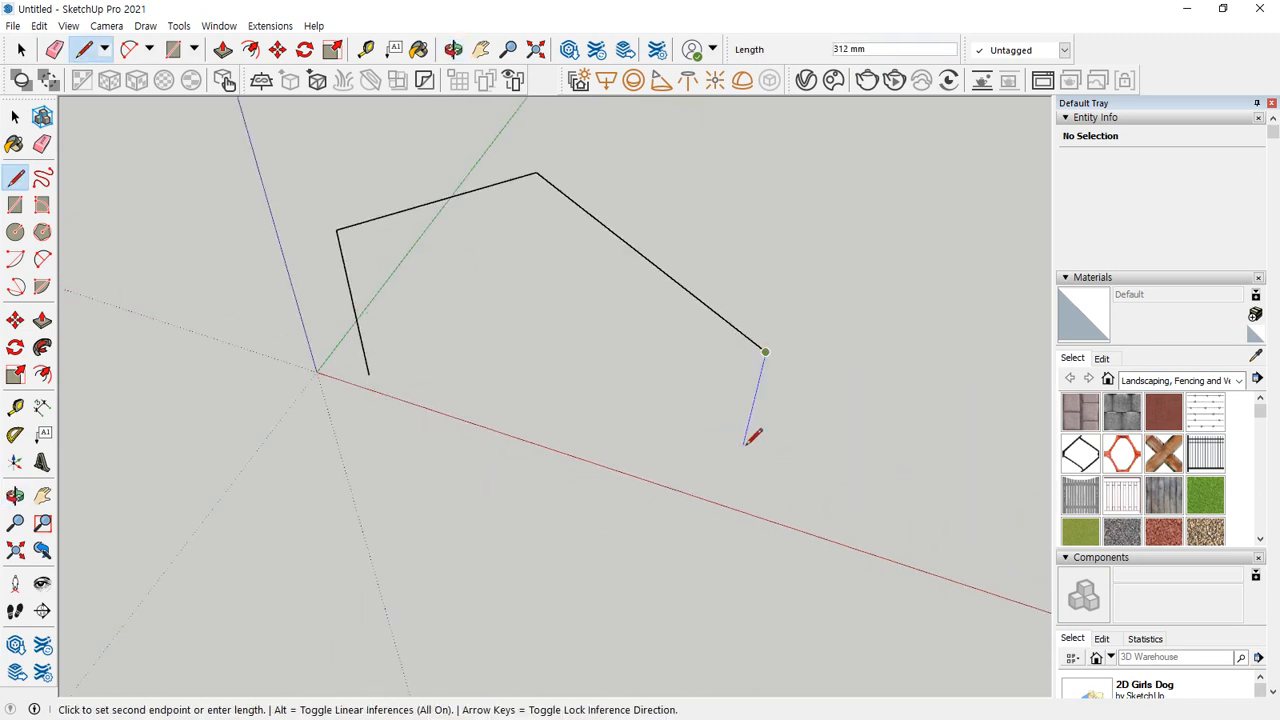
pyautogui.write('5')
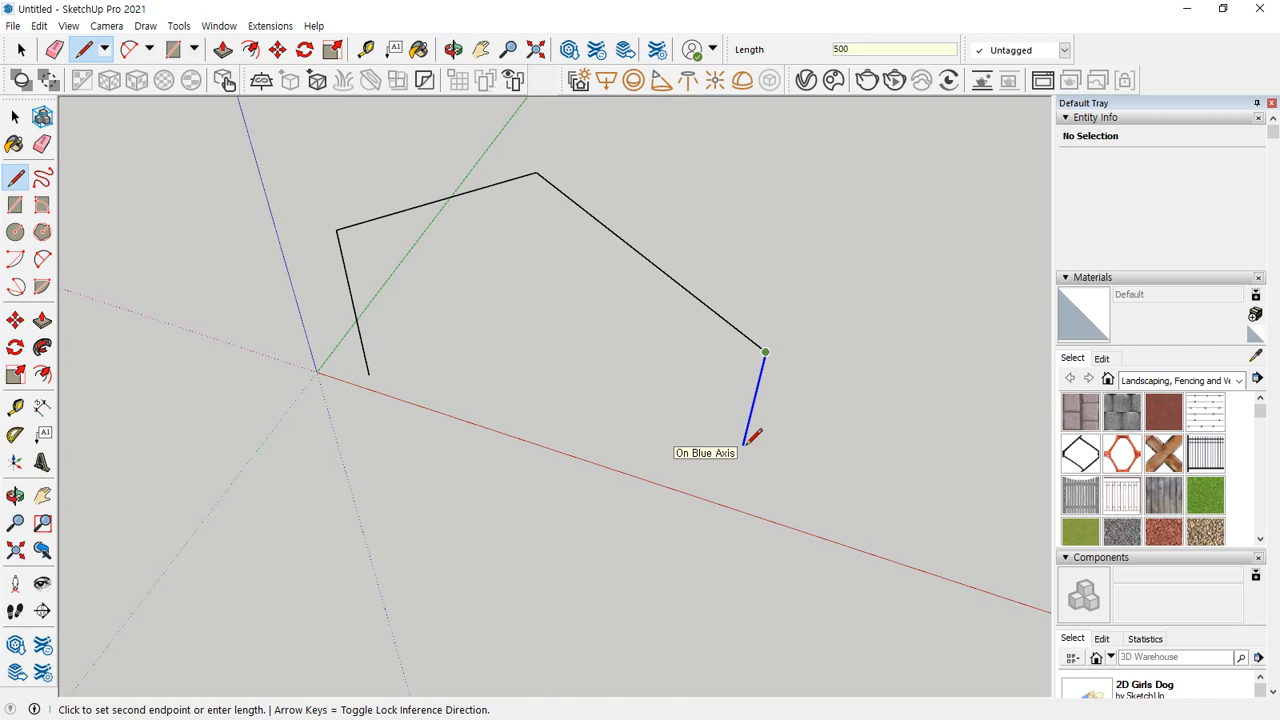
pyautogui.write('00')
pyautogui.press('Return')
pyautogui.click(369, 375)
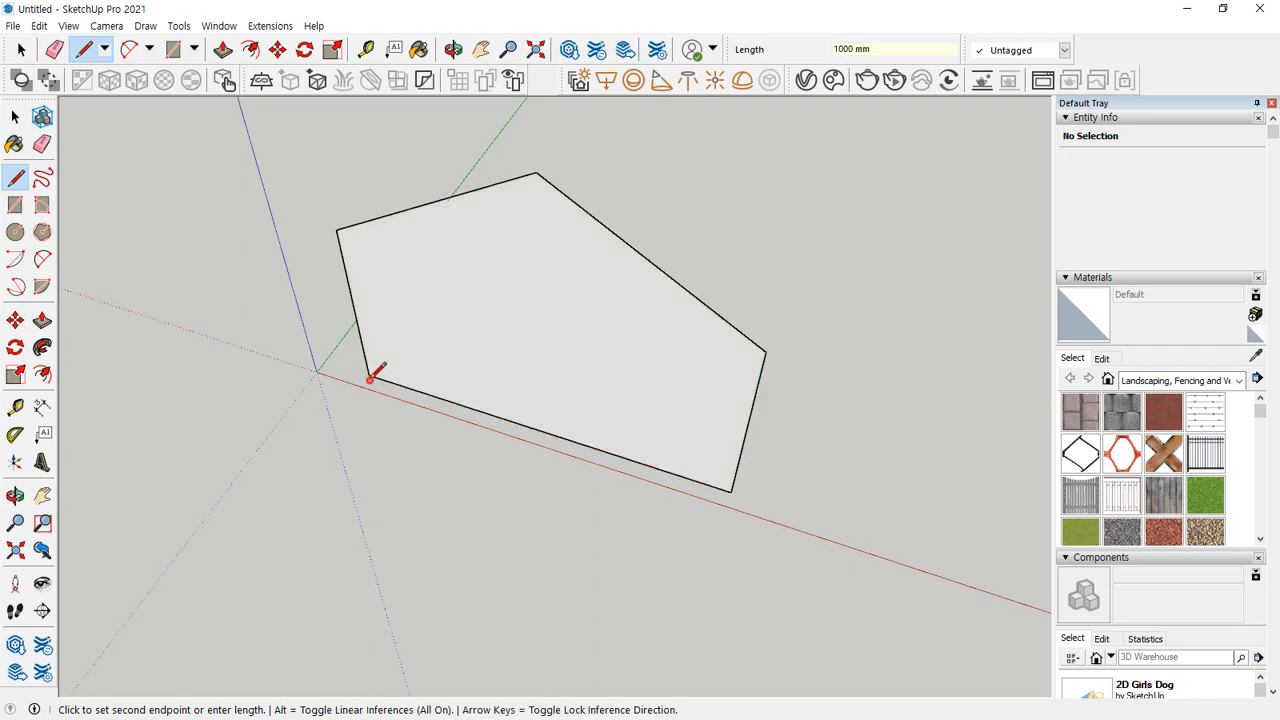
# Step: Extrude the house-shaped face 1200 mm with Push/Pull from its back side into a gabled block
pyautogui.moveTo(571, 523); pyautogui.dragTo(455, 283, button='middle')
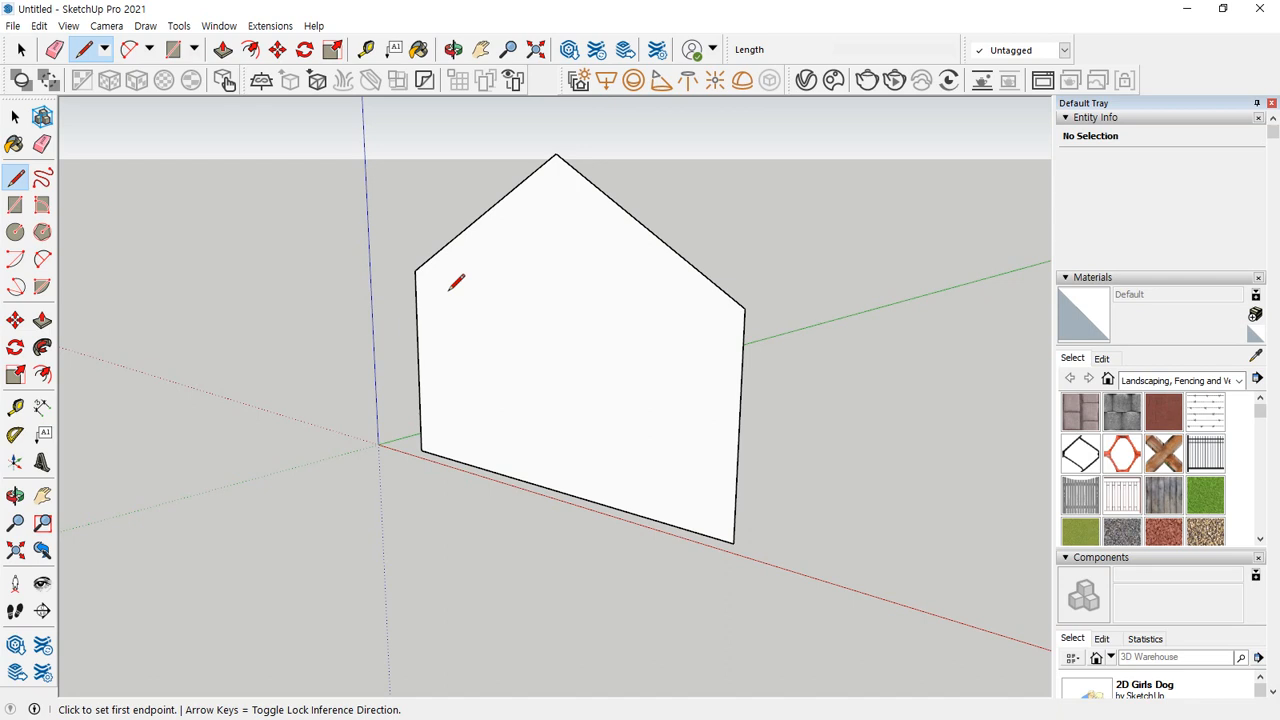
pyautogui.moveTo(566, 333); pyautogui.dragTo(603, 342, button='middle')
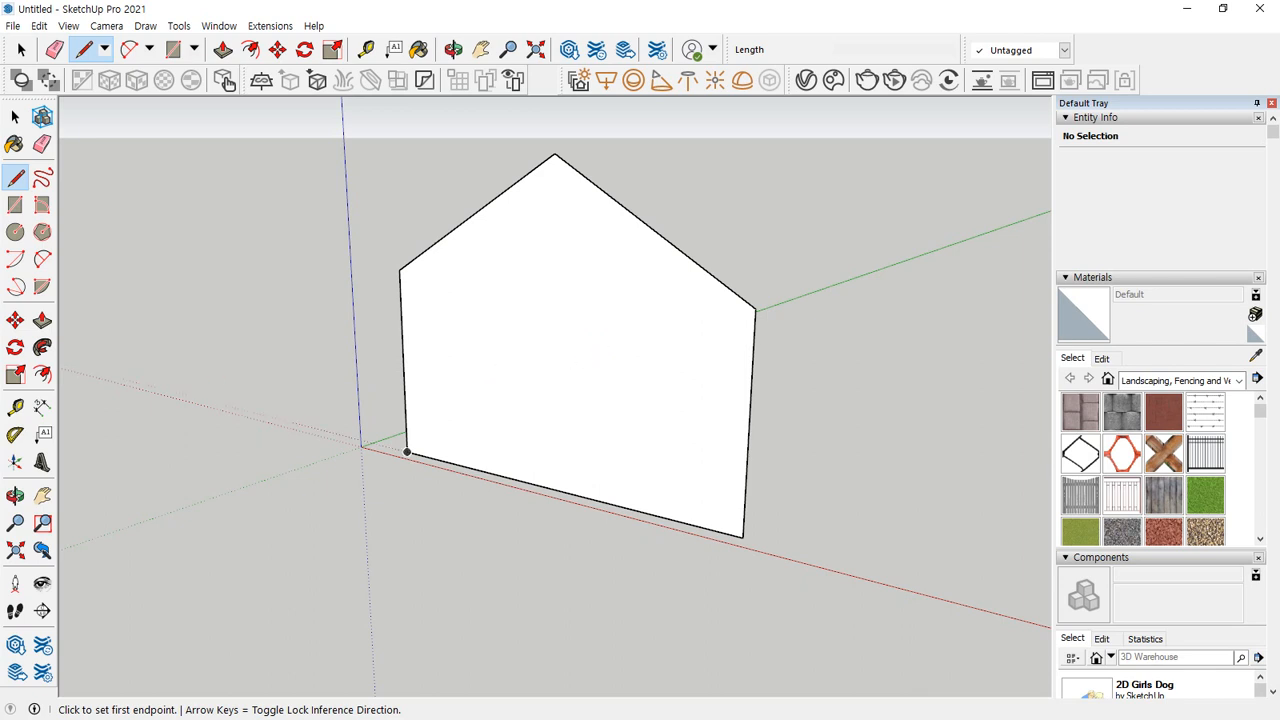
pyautogui.moveTo(657, 343)
pyautogui.mouseDown(button='middle')
pyautogui.moveTo(114, 374)
pyautogui.moveTo(151, 366)
pyautogui.mouseUp(button='middle')
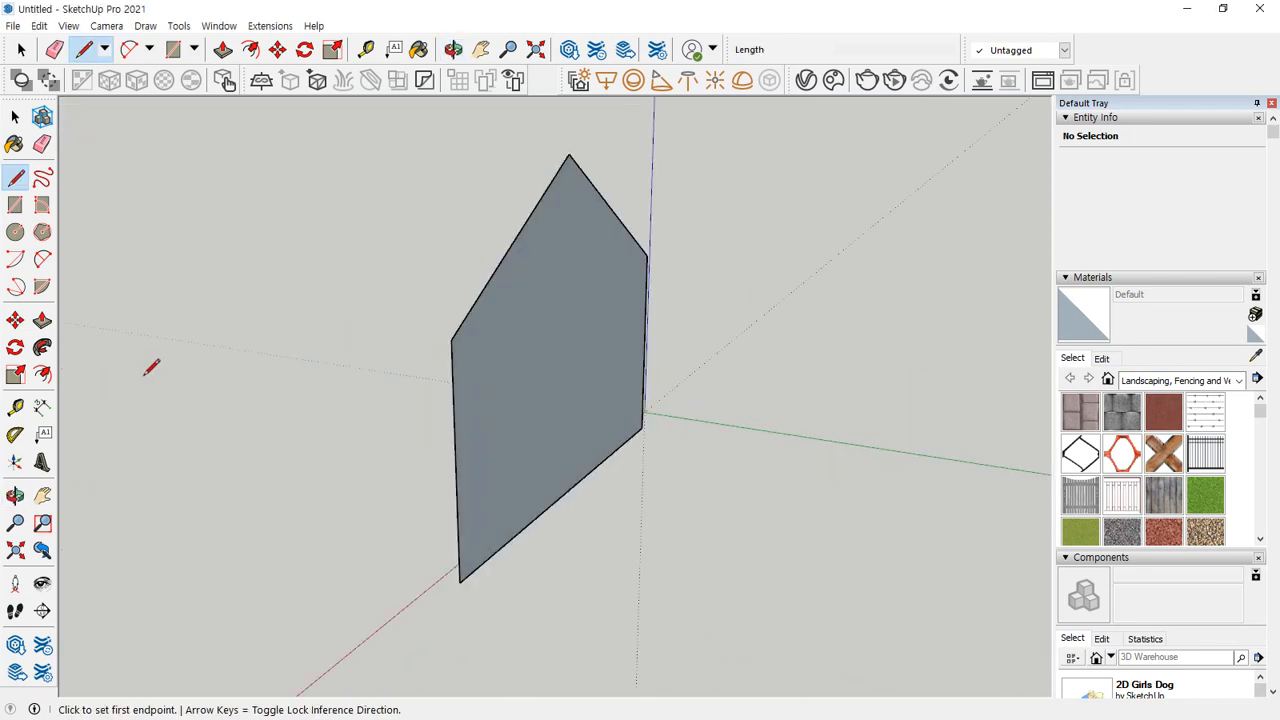
pyautogui.press('p')
pyautogui.click(487, 420)
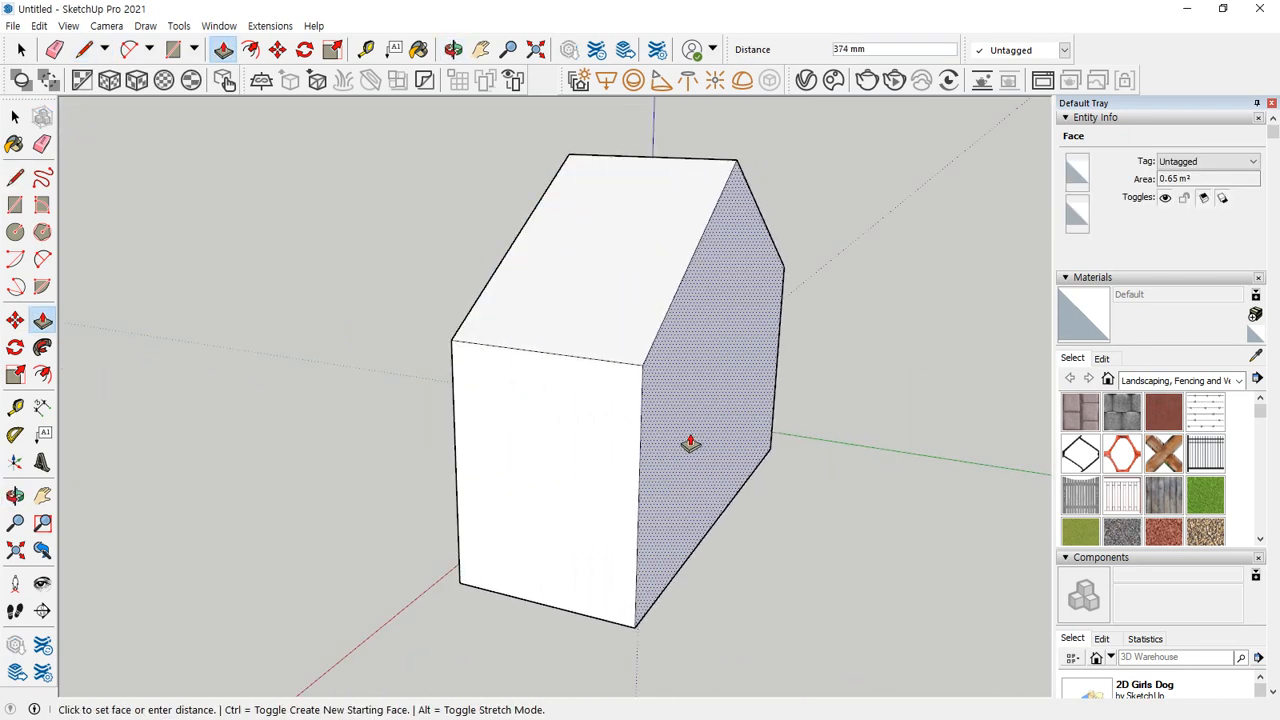
pyautogui.write('1200')
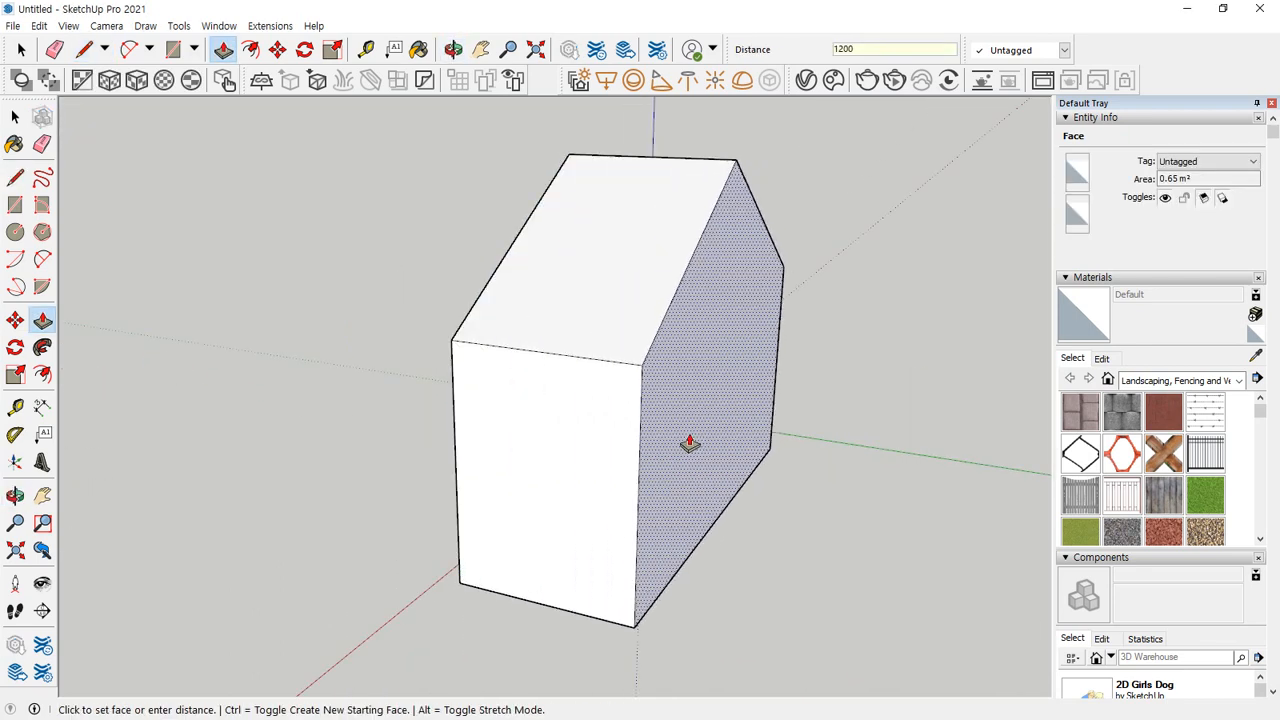
pyautogui.press('Return')
pyautogui.scroll(-5, 551, 449)
pyautogui.moveTo(551, 449); pyautogui.dragTo(900, 443, button='middle')
pyautogui.moveTo(557, 463); pyautogui.dragTo(549, 539, button='middle')
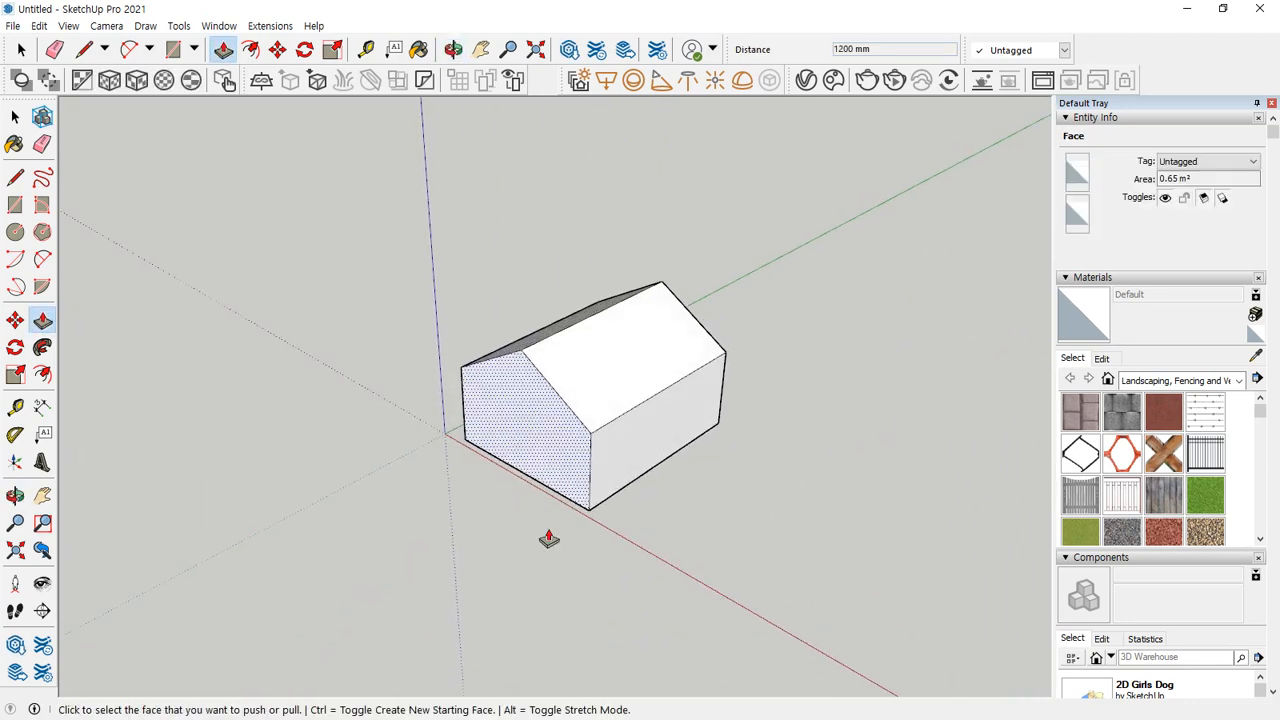
pyautogui.press('space')
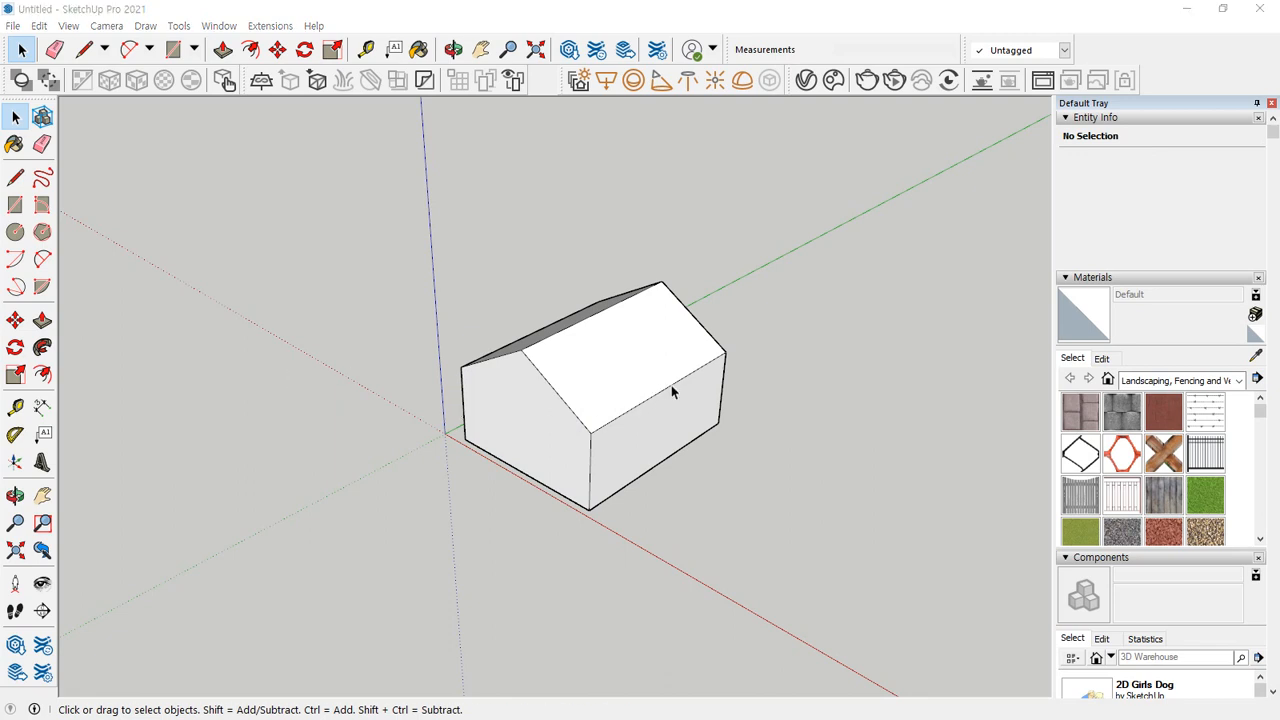
# Step: Draw a 500 by 500 mm square on the ground near the red axis, beside the house block
pyautogui.scroll(-2, 708, 410)
pyautogui.moveTo(712, 445); pyautogui.dragTo(531, 449, button='middle')
pyautogui.press('r')
pyautogui.click(566, 475)
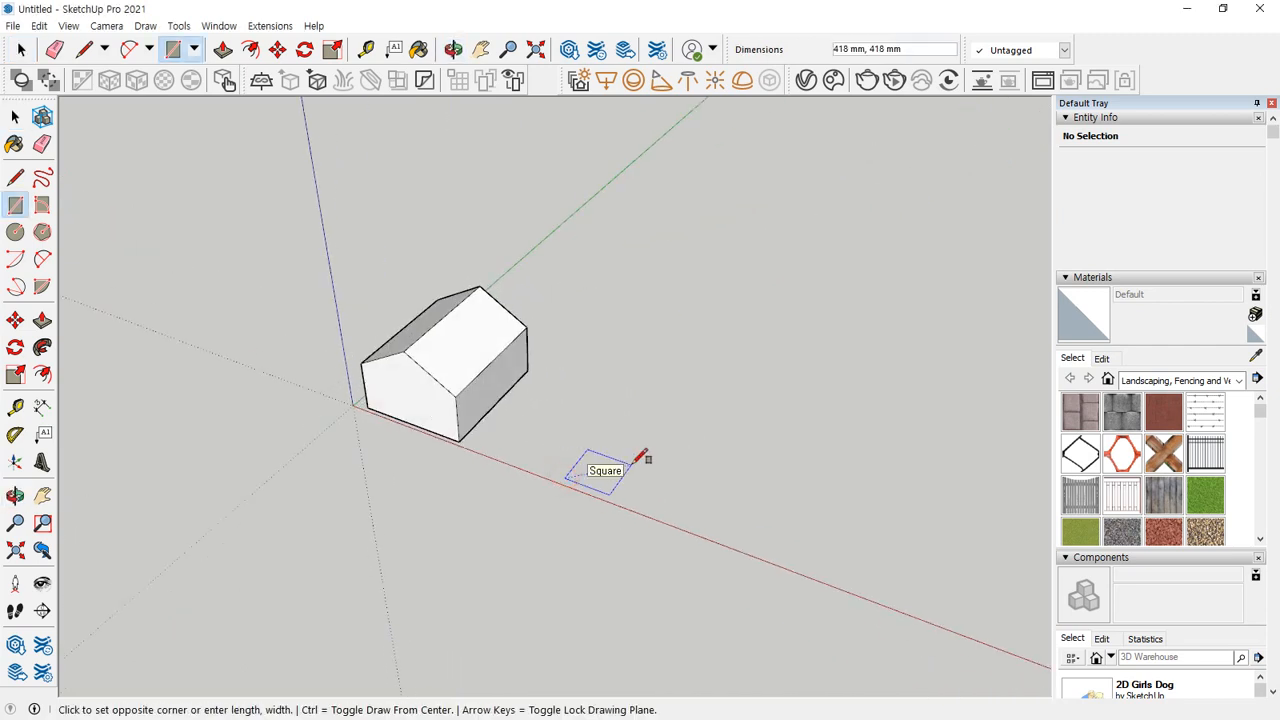
pyautogui.write('500,500')
pyautogui.press('Return')
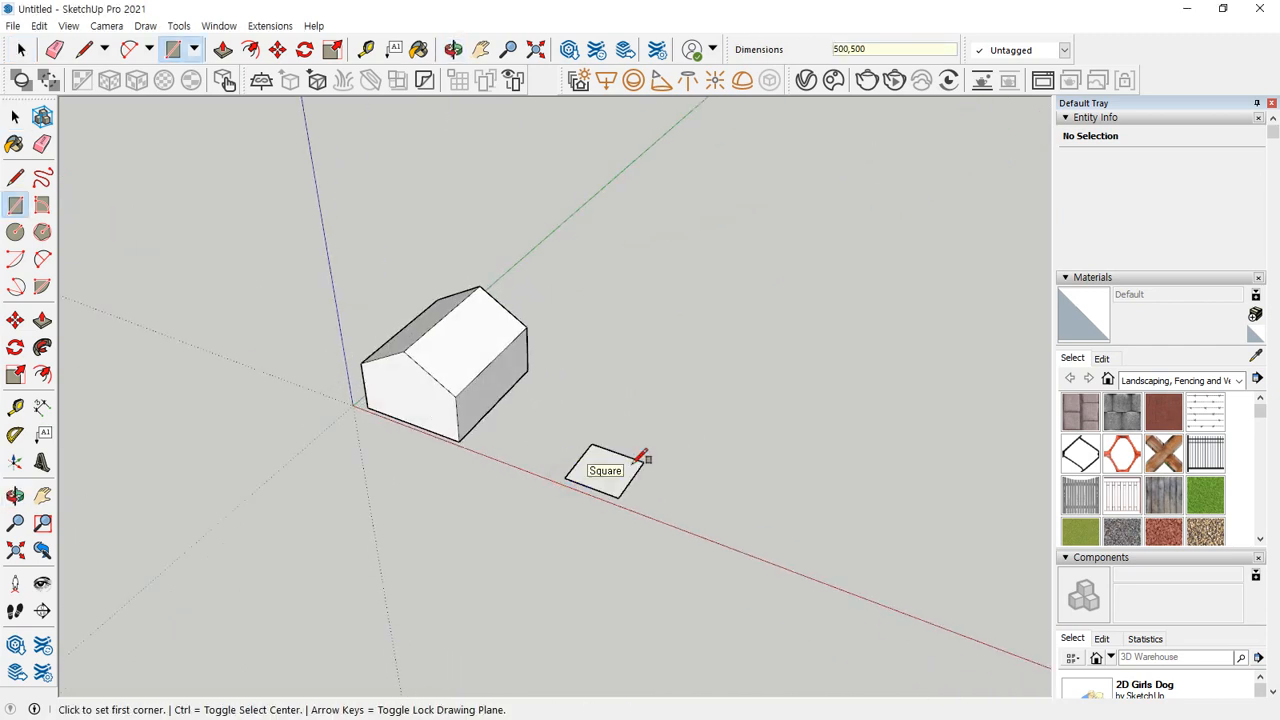
pyautogui.scroll(6, 645, 460)
pyautogui.press('space')
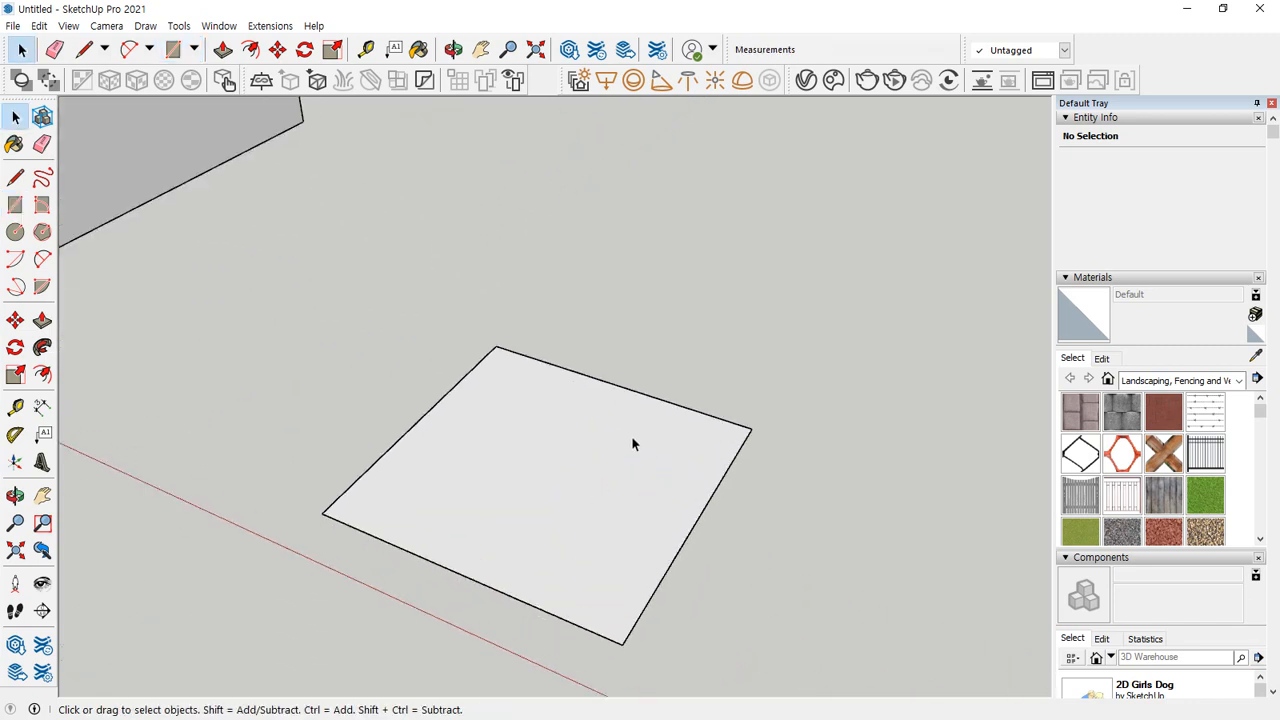
pyautogui.moveTo(335, 516)
pyautogui.mouseDown()
pyautogui.moveTo(669, 446)
pyautogui.moveTo(671, 433)
pyautogui.moveTo(645, 481)
pyautogui.mouseUp()
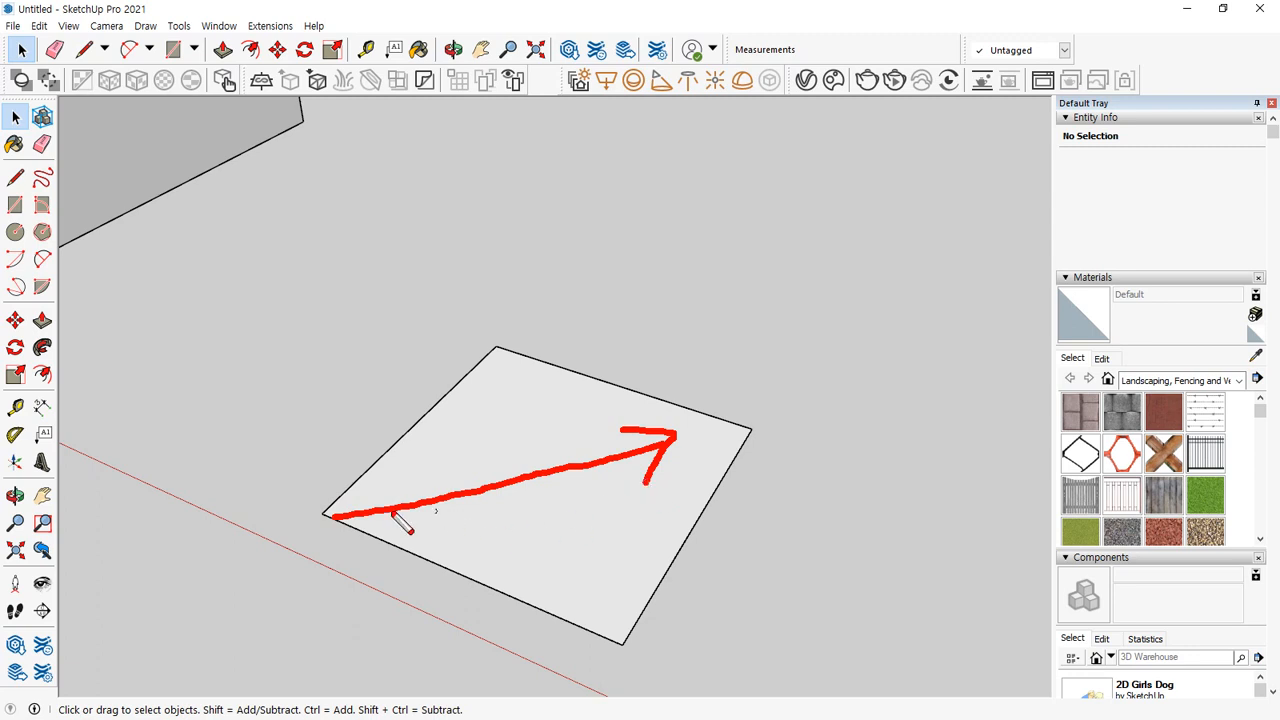
pyautogui.moveTo(338, 514)
pyautogui.mouseDown()
pyautogui.moveTo(468, 561)
pyautogui.moveTo(466, 574)
pyautogui.moveTo(506, 506)
pyautogui.moveTo(524, 513)
pyautogui.mouseUp()
pyautogui.press('Delete')
pyautogui.press('Escape')
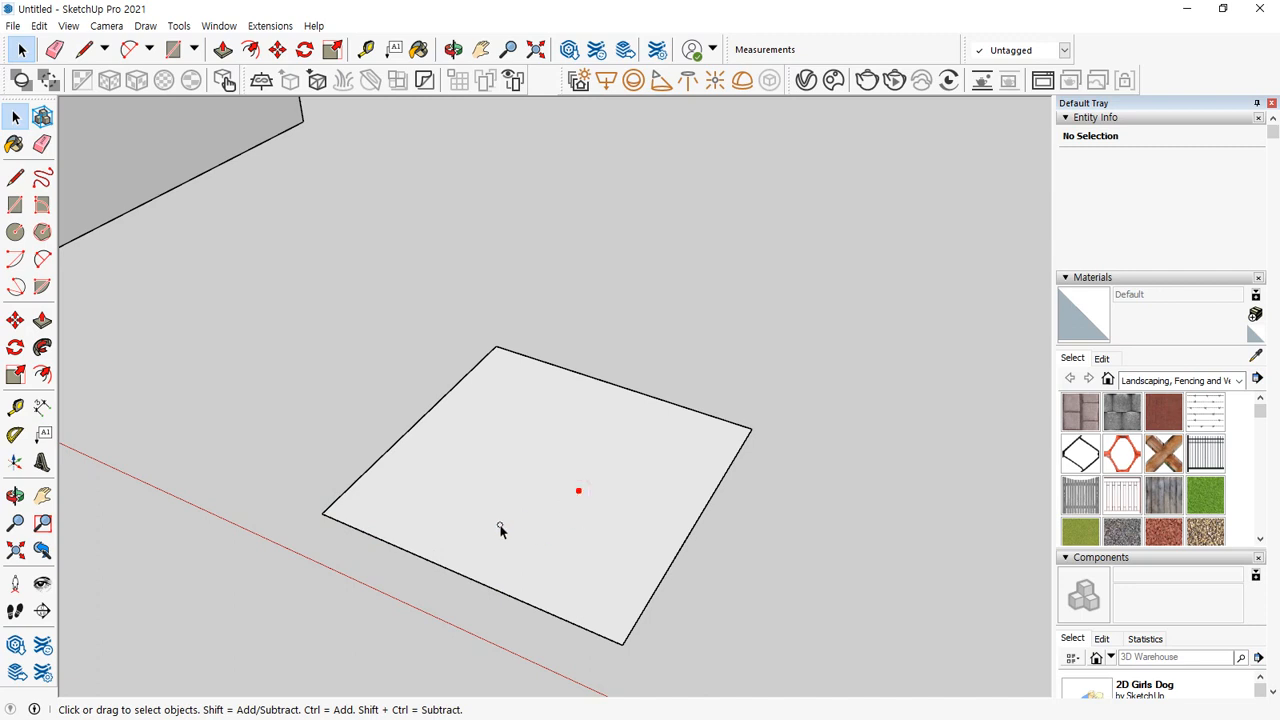
# Step: Copy the whole square from its corner by the relative offset <150,150,0> and multiply the copy with *2
pyautogui.click(524, 487)
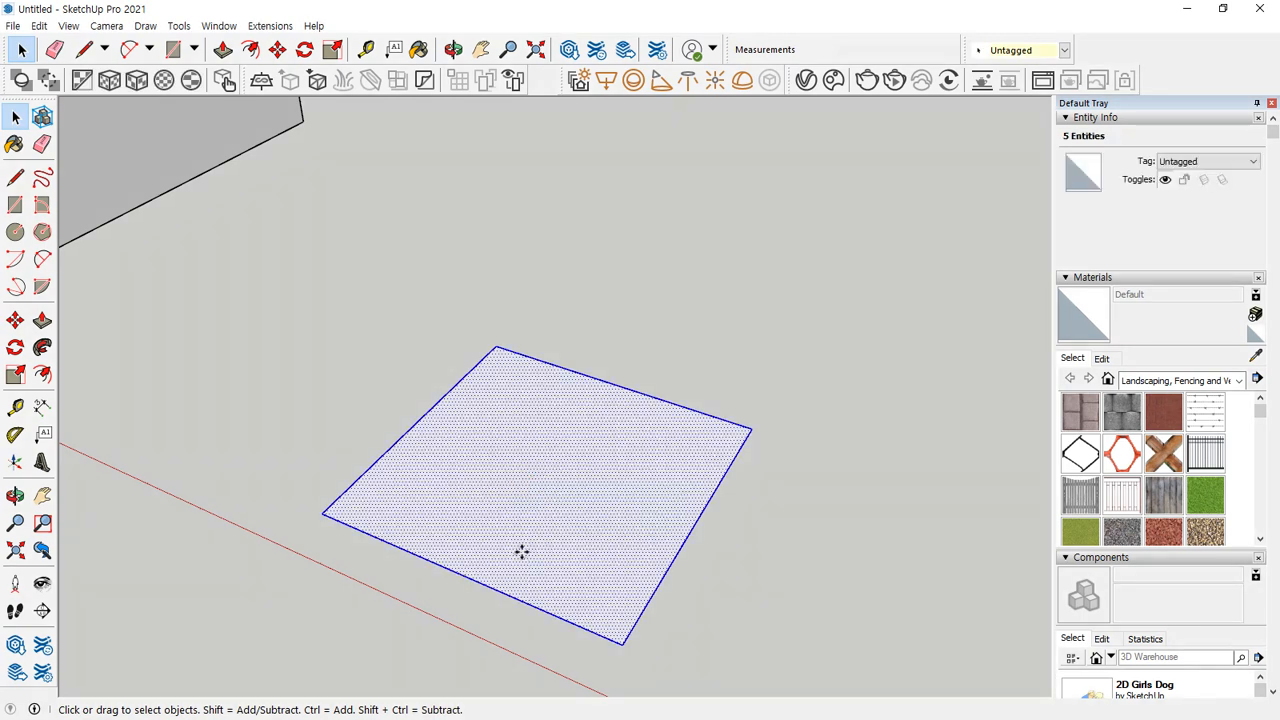
pyautogui.press('m')
pyautogui.click(320, 516)
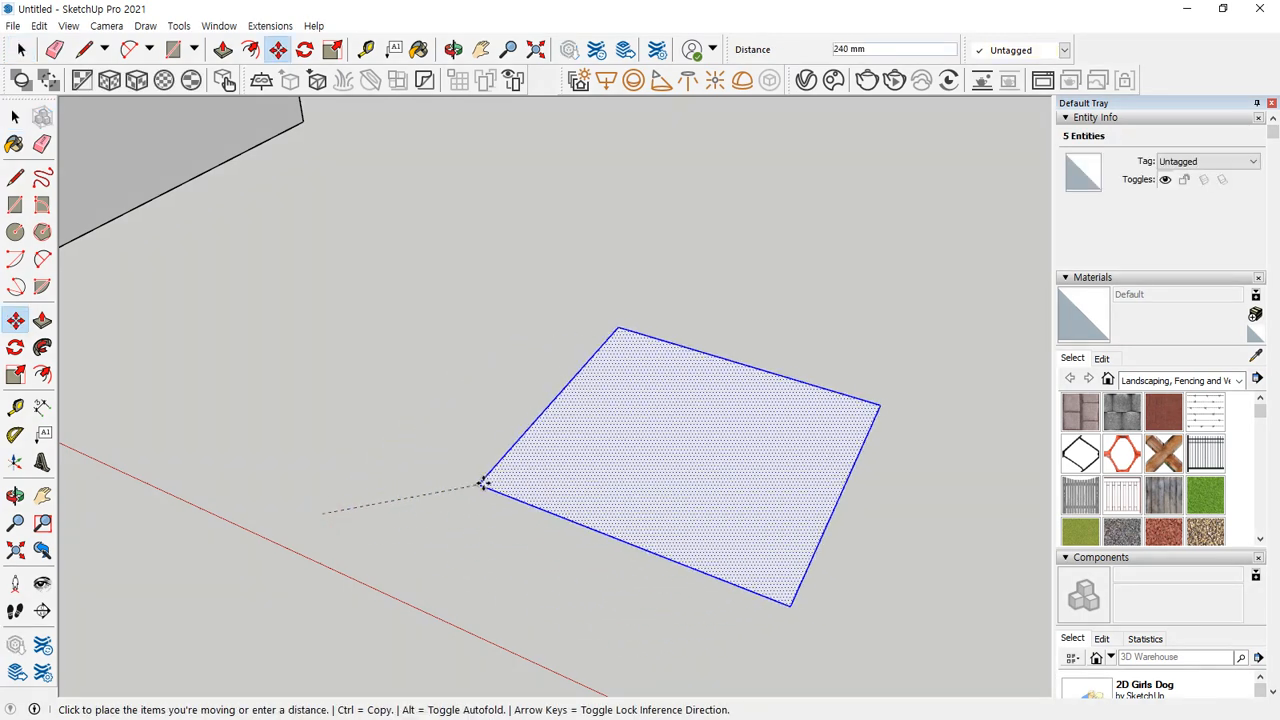
pyautogui.press('ctrl')
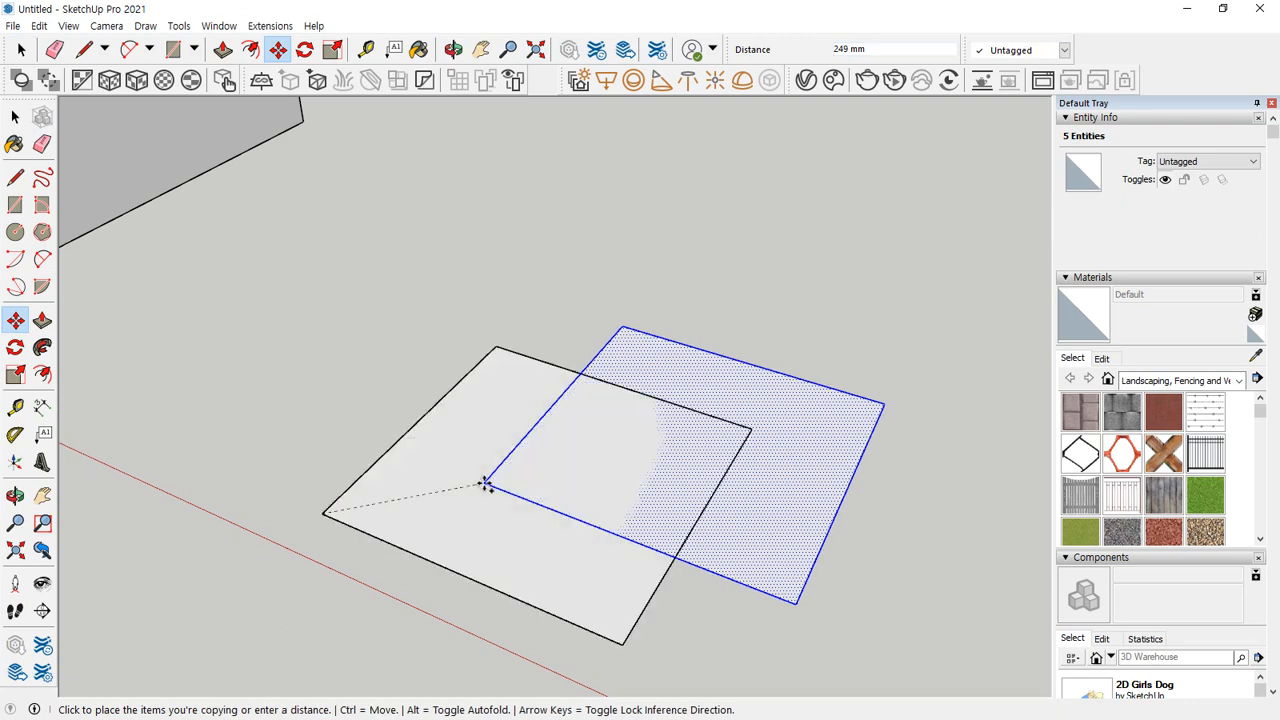
pyautogui.write('<>')
pyautogui.write('150')
pyautogui.write(',150,0>')
pyautogui.press('Return')
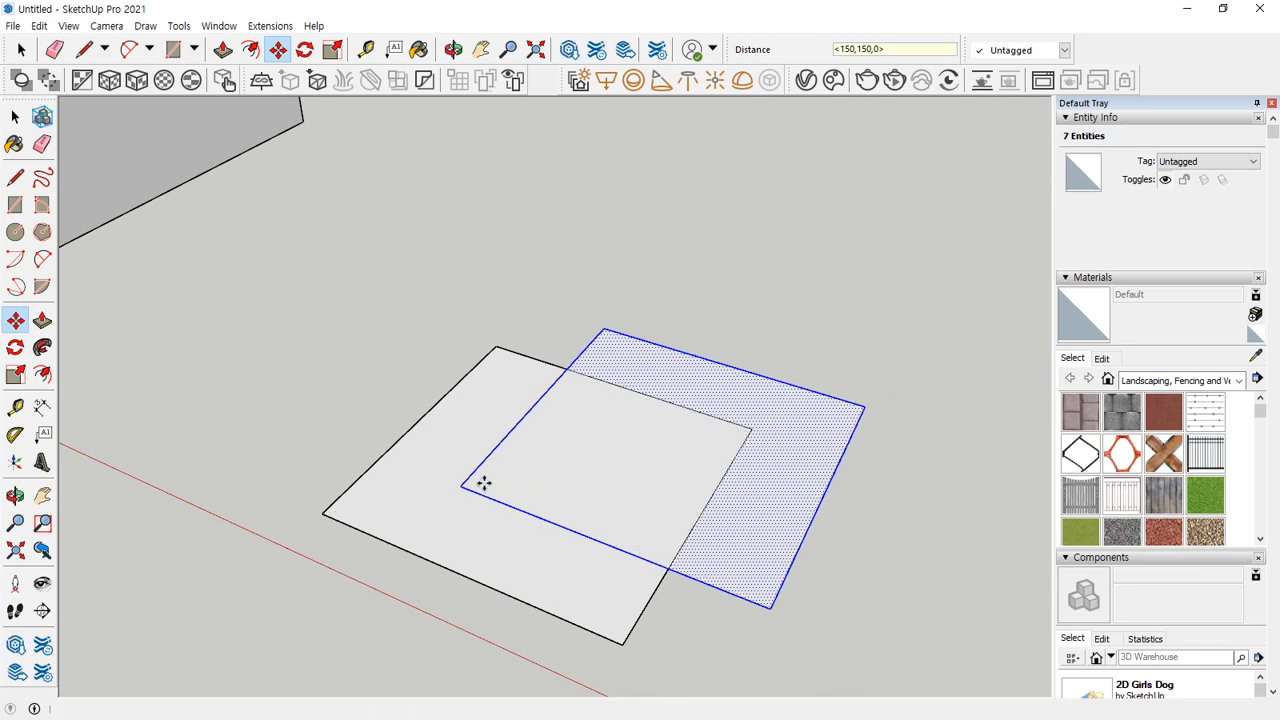
pyautogui.write('*')
pyautogui.press('Return')
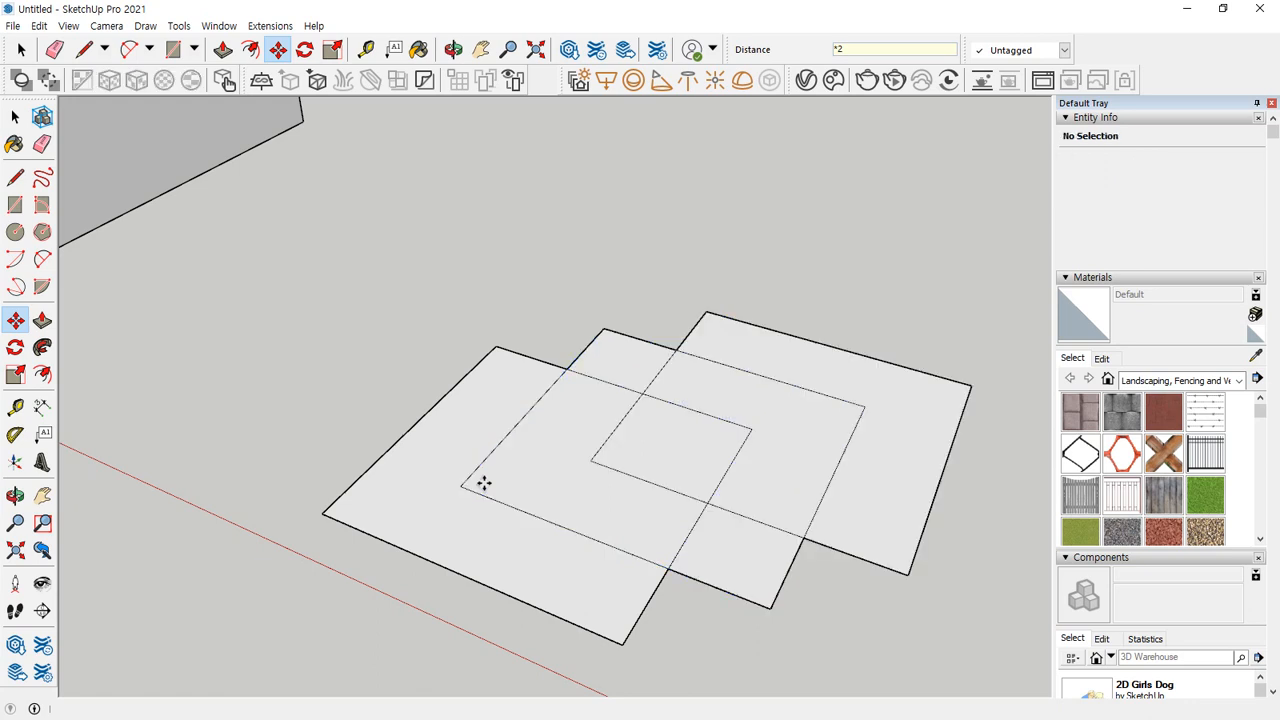
# Step: Erase the inner overlapping edges of the three squares so they merge into one stepped face
pyautogui.press('space')
pyautogui.press('e')
pyautogui.moveTo(500, 442)
pyautogui.mouseDown()
pyautogui.moveTo(514, 429)
pyautogui.moveTo(547, 517)
pyautogui.moveTo(642, 381)
pyautogui.moveTo(709, 399)
pyautogui.moveTo(708, 502)
pyautogui.moveTo(779, 497)
pyautogui.moveTo(846, 411)
pyautogui.moveTo(712, 402)
pyautogui.mouseUp()
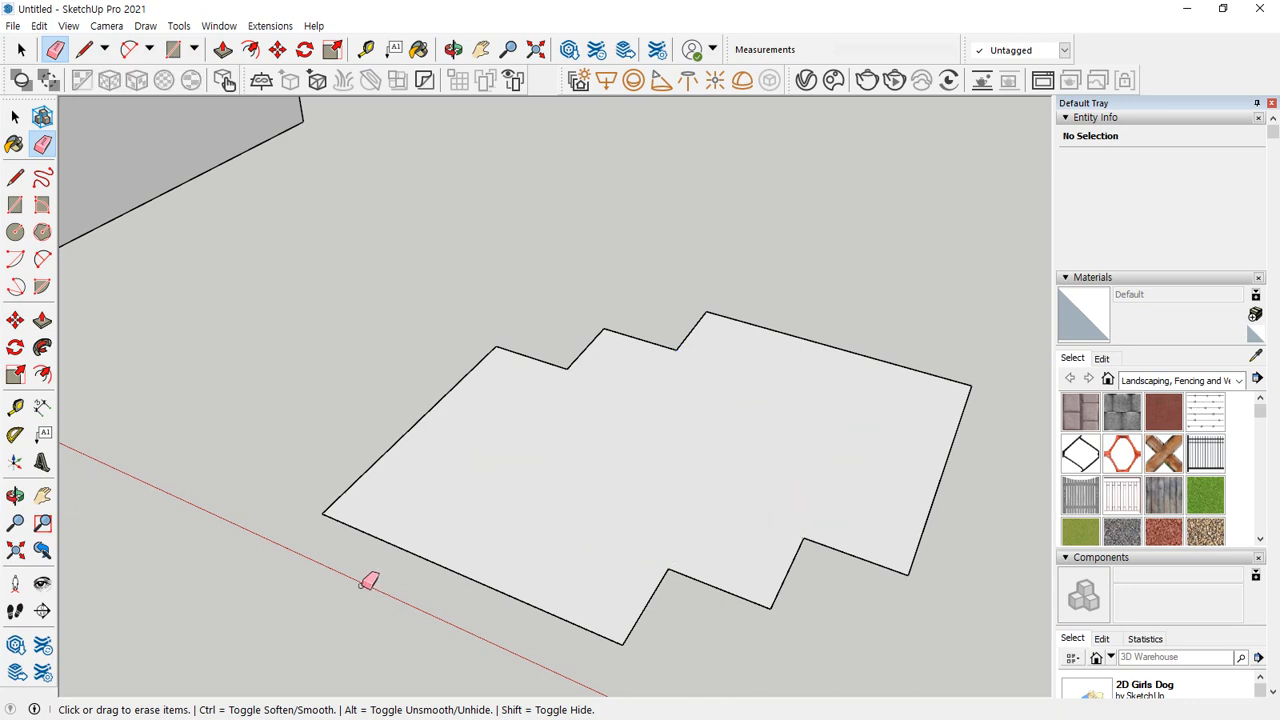
# Step: Extrude the merged stepped face upward 700 mm with Push/Pull
pyautogui.press('p')
pyautogui.click(707, 485)
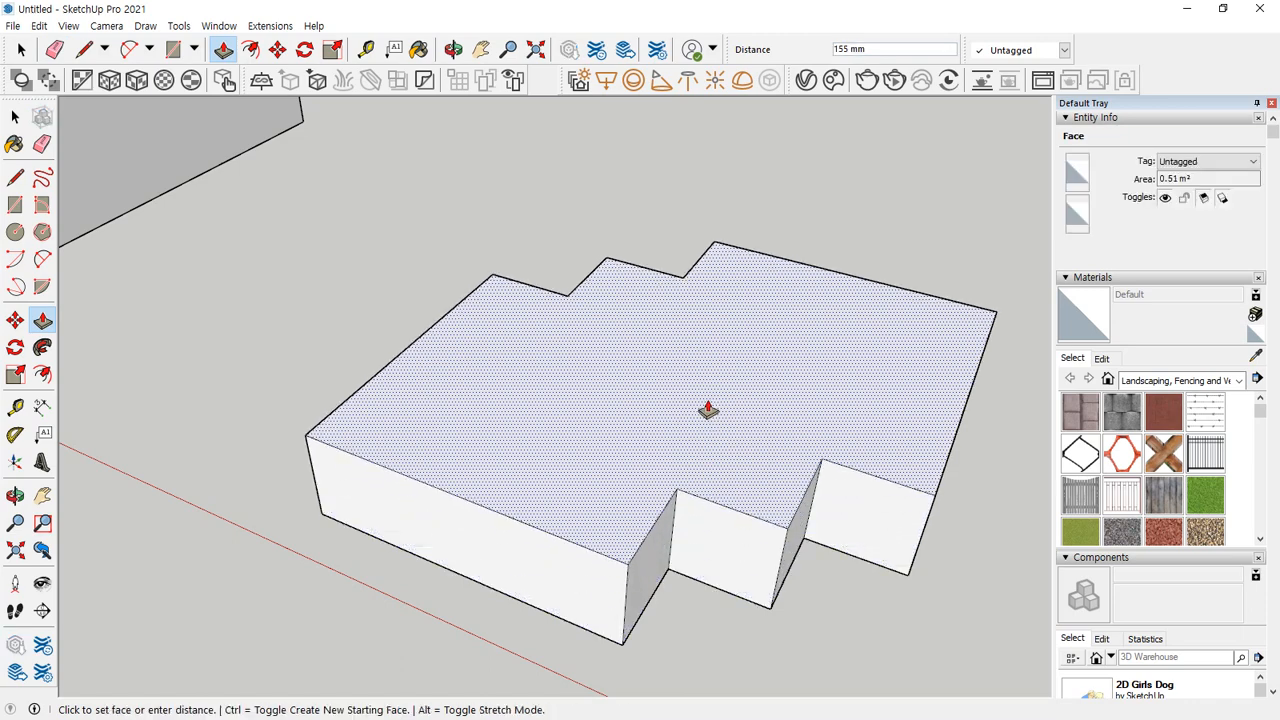
pyautogui.write('700')
pyautogui.press('Return')
pyautogui.scroll(-6, 677, 423)
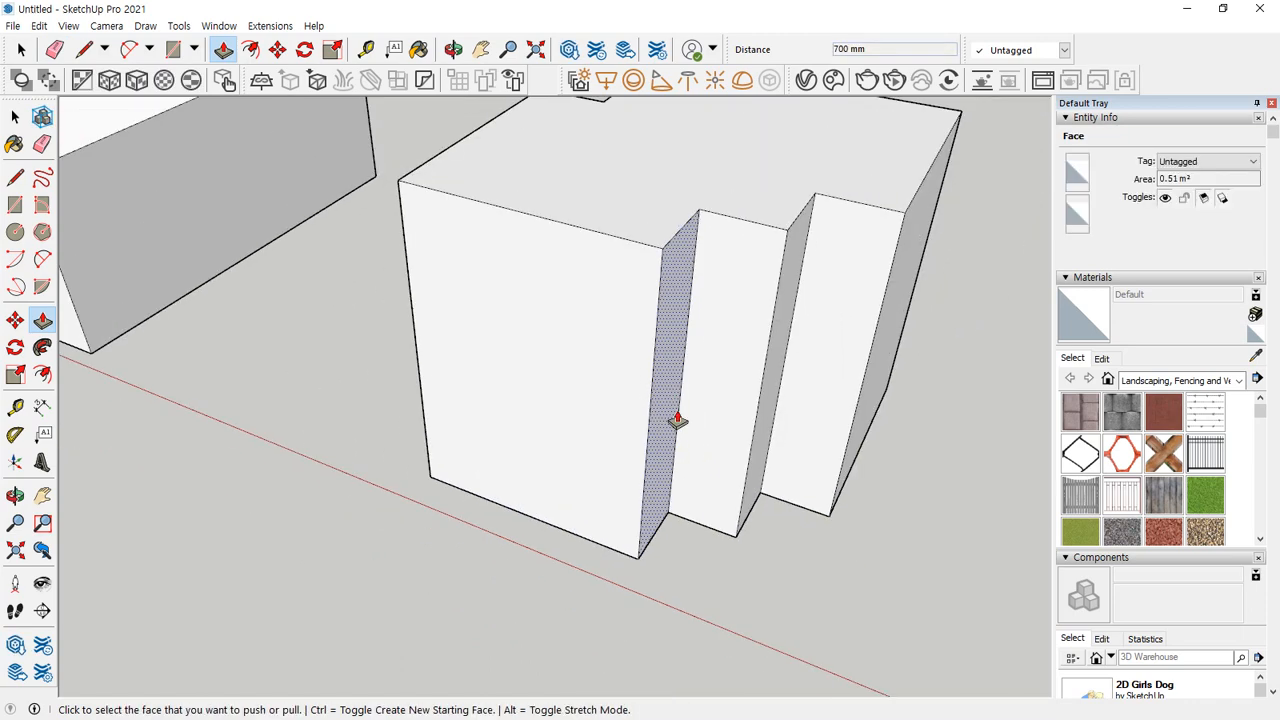